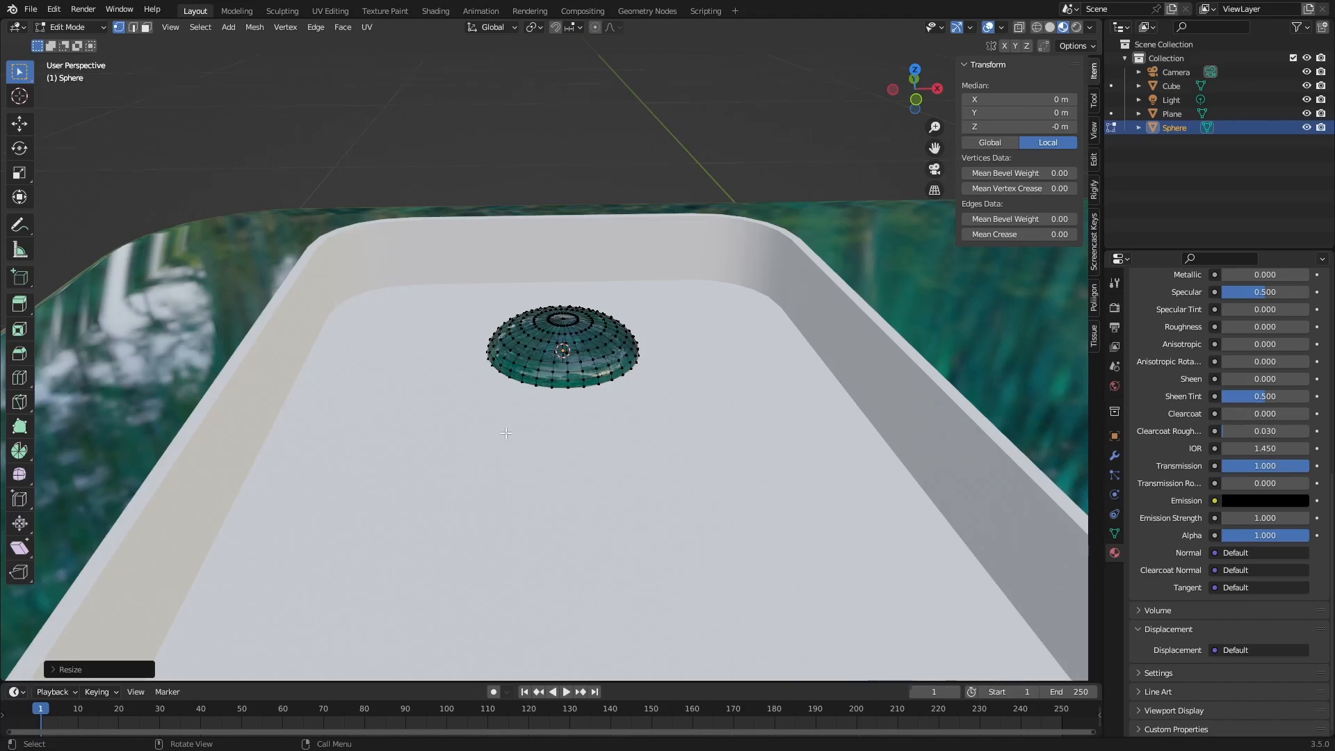
# Extrude the lens sphere's lower rim edge loop, scale the new loop outward and move it along Z.
pyautogui.scroll(2, 507, 433)
pyautogui.keyDown('alt'); pyautogui.click(546, 406); pyautogui.keyUp('alt')
pyautogui.press('e')
pyautogui.rightClick(611, 375)
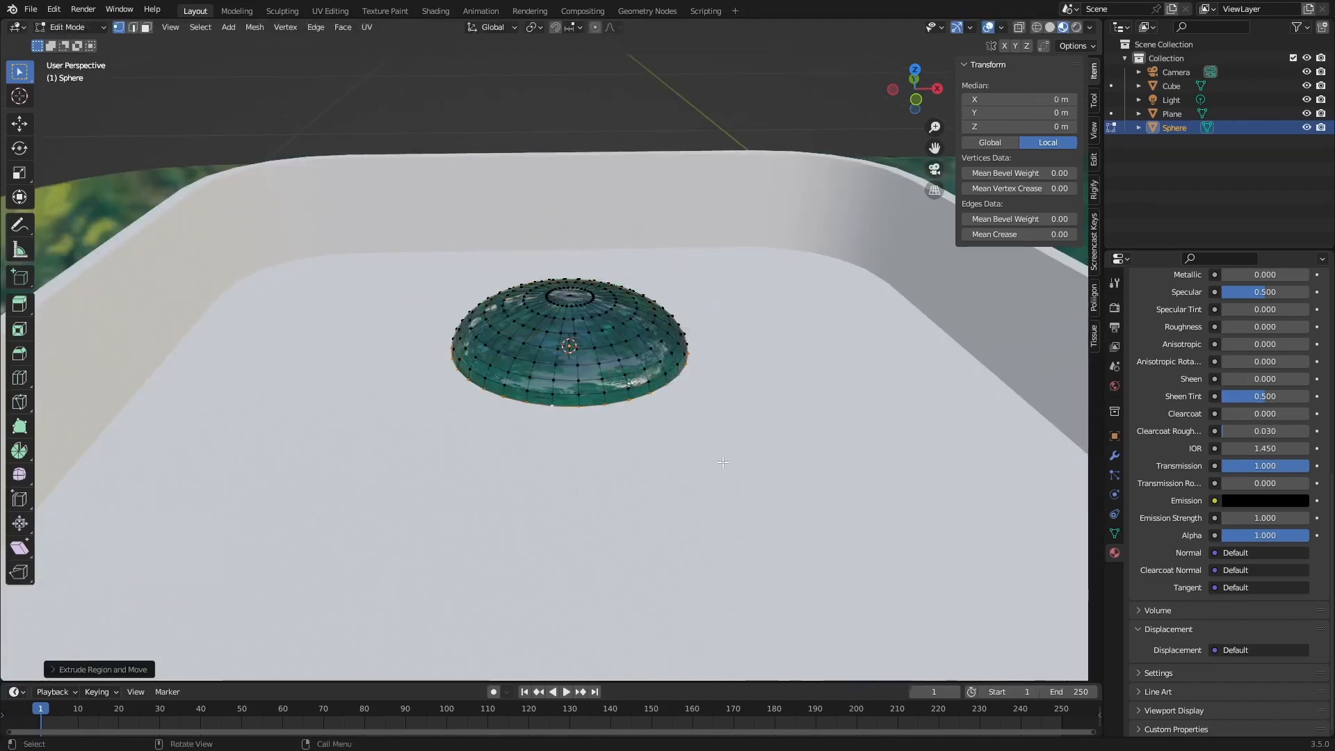
pyautogui.press('s')
pyautogui.click(920, 568)
pyautogui.press('g')
pyautogui.press('z')
pyautogui.click(850, 489)
pyautogui.scroll(-2, 849, 489)
pyautogui.moveTo(850, 488); pyautogui.dragTo(505, 339, button='middle')
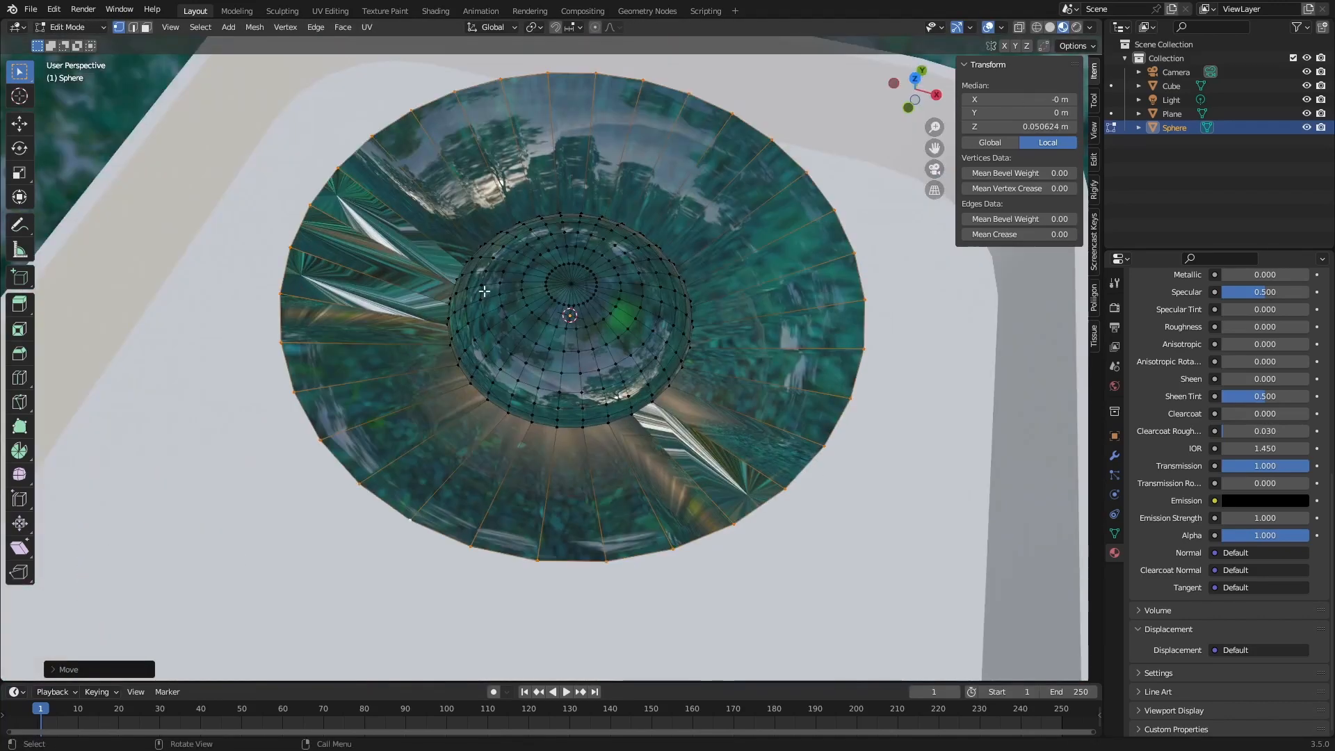
# Recalculate the normals of the whole lens mesh and add a second material slot with a new material.
pyautogui.press('a')
pyautogui.hotkey('shift', 'n')
pyautogui.scroll(6, 1286, 362)
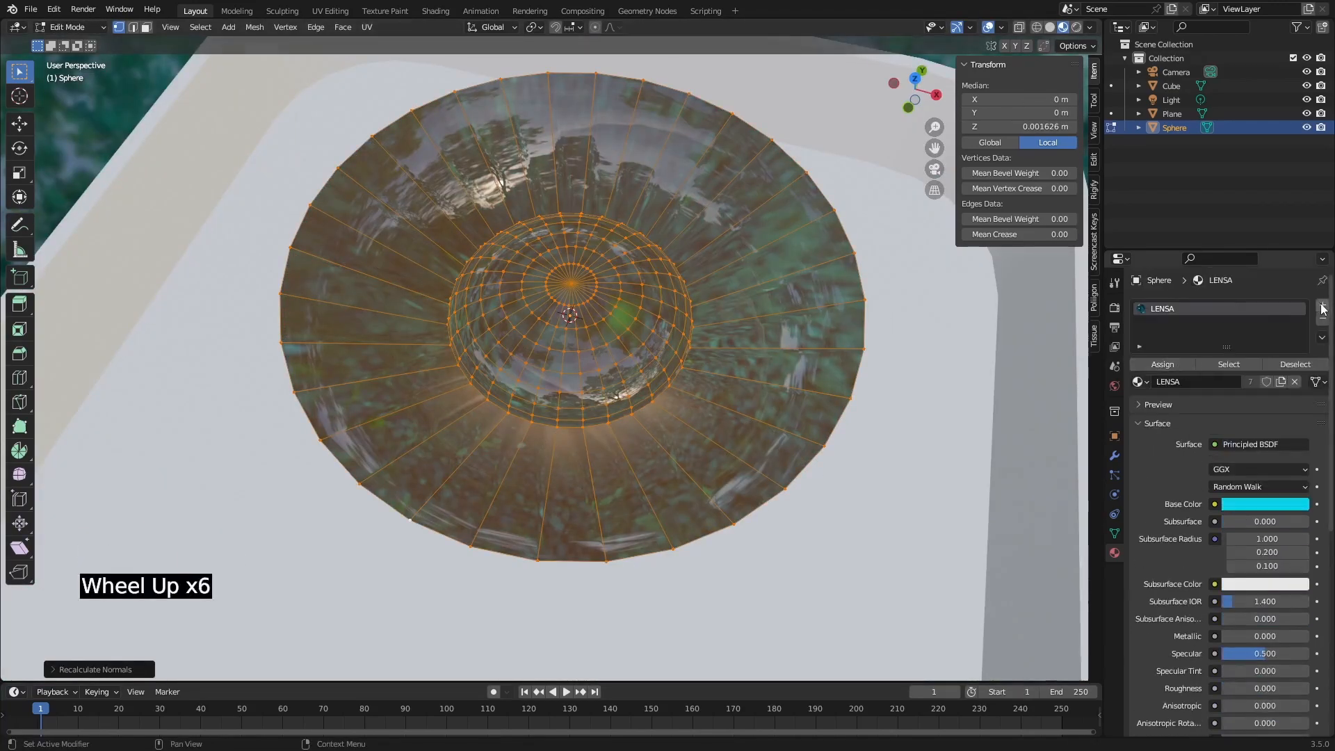
pyautogui.click(1323, 305)
pyautogui.click(1187, 403)
pyautogui.click(1188, 405)
# Duplicate the inner top edge loop of the camera plate and fill it with a face covering the module.
pyautogui.click(357, 300)
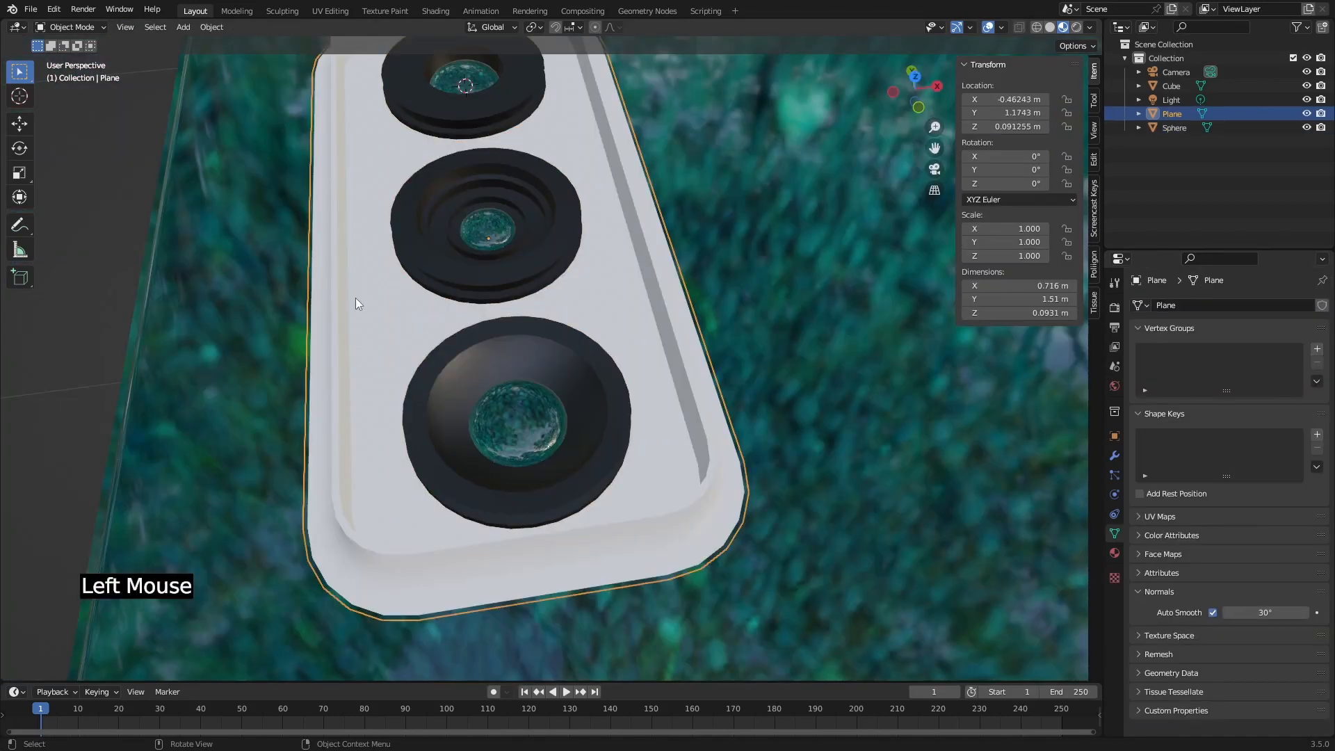
pyautogui.press('Tab')
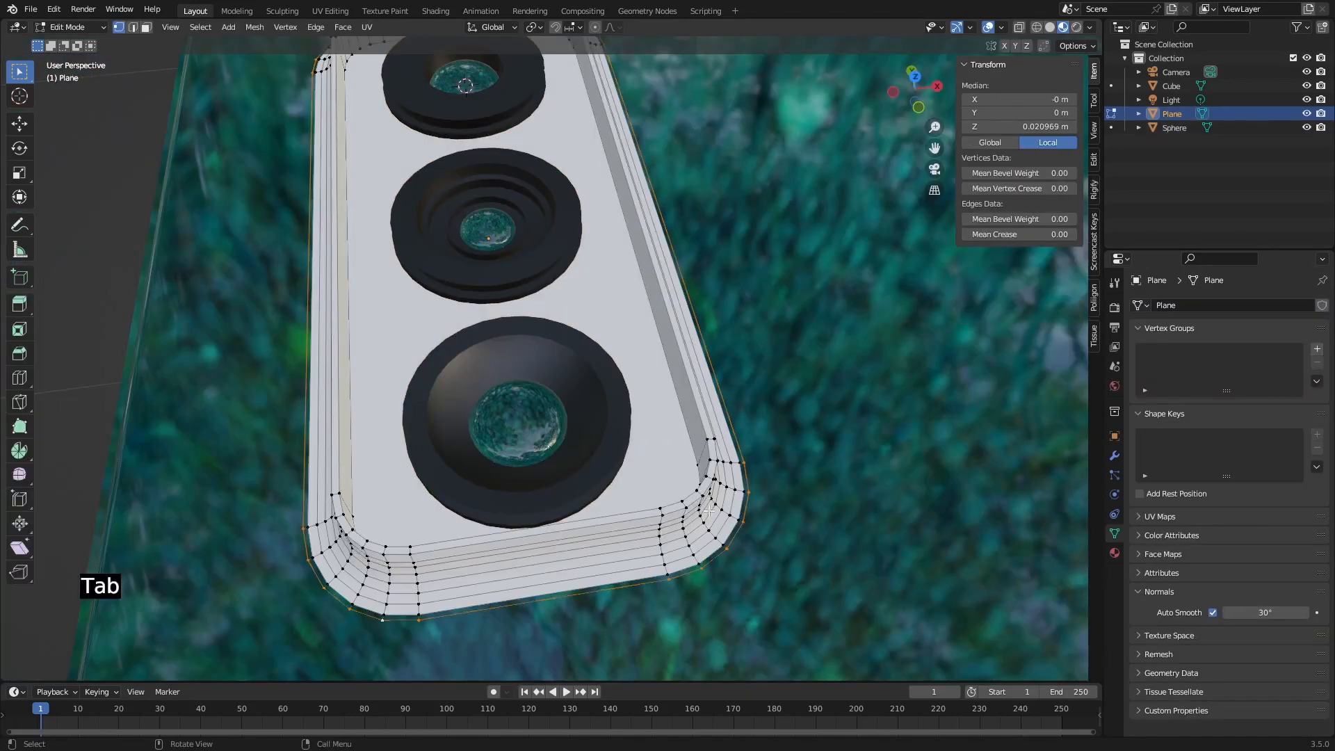
pyautogui.keyDown('alt'); pyautogui.click(584, 372); pyautogui.keyUp('alt')
pyautogui.hotkey('shift', 'd')
pyautogui.press('f')
pyautogui.scroll(-2, 609, 401)
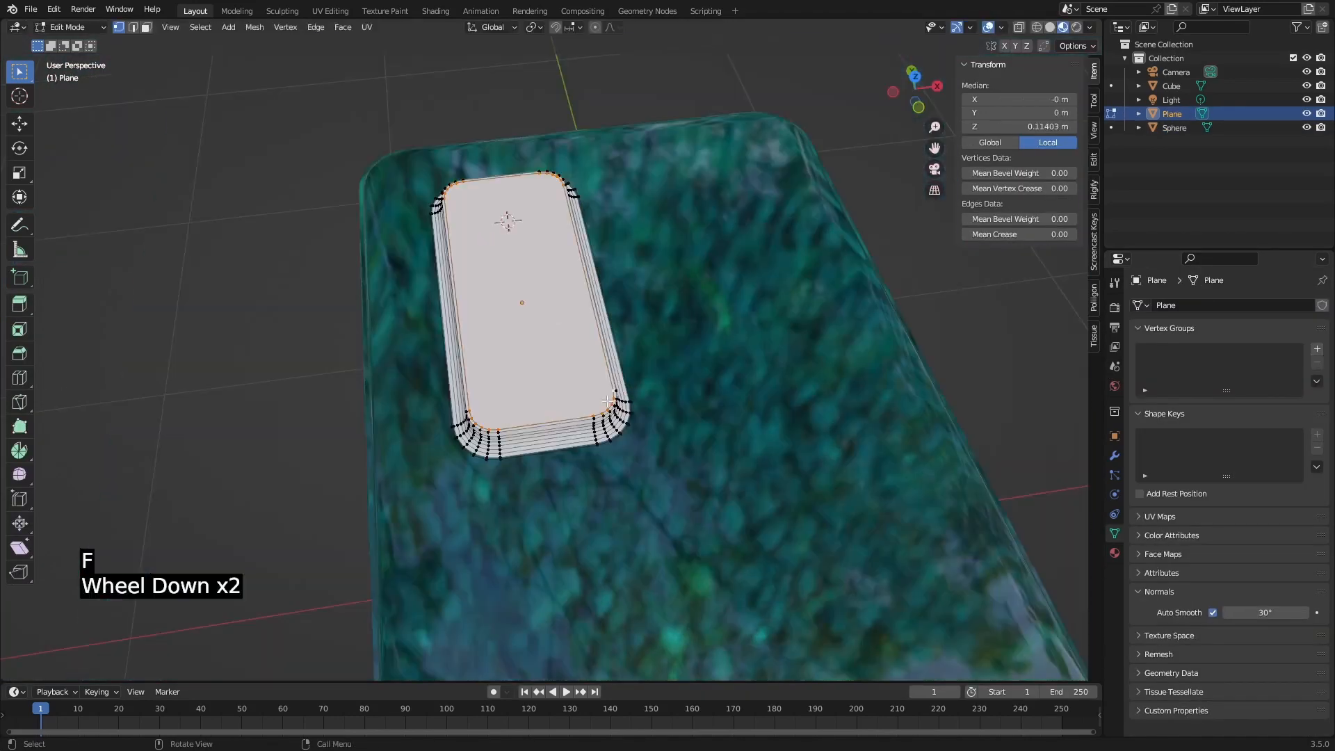
pyautogui.press('Tab')
# Replace the phone body's material with a new one named body and give it a golden-yellow base color.
pyautogui.click(695, 487)
pyautogui.moveTo(695, 487); pyautogui.dragTo(695, 452, button='middle')
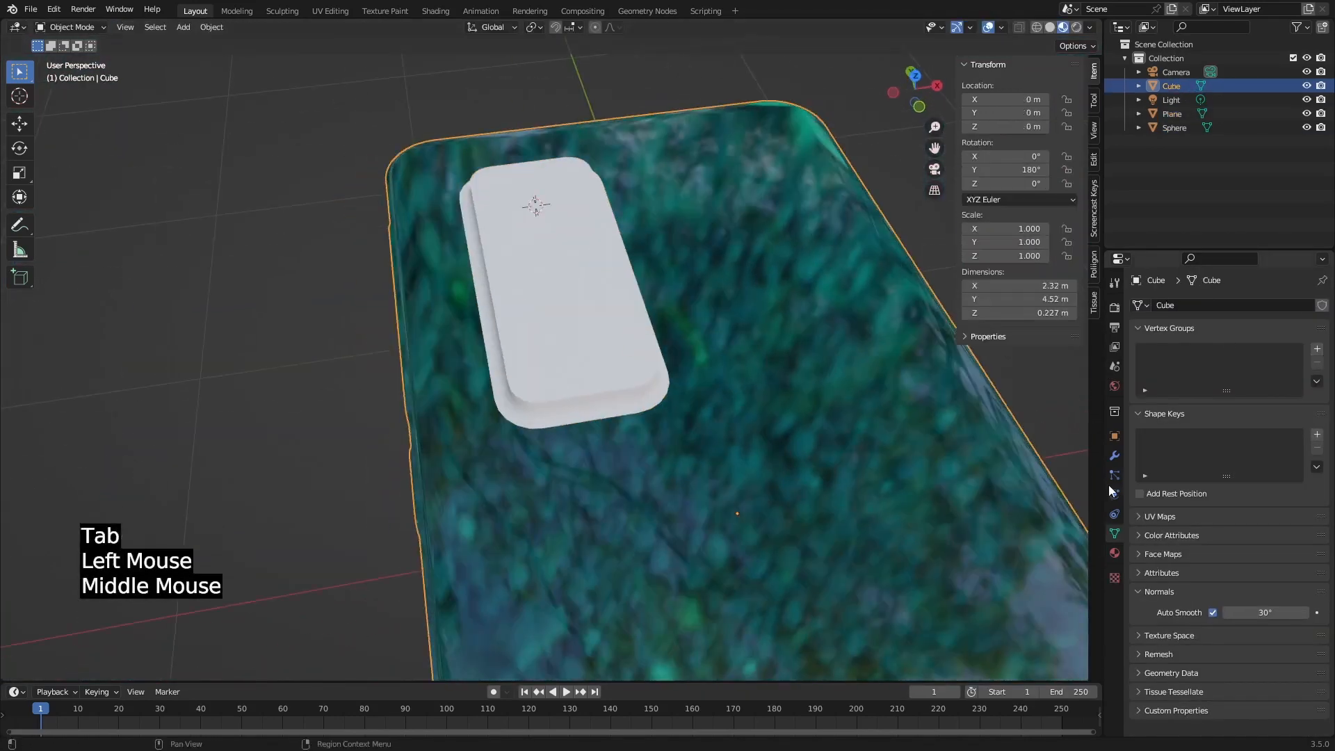
pyautogui.click(1114, 553)
pyautogui.click(1294, 364)
pyautogui.click(1210, 364)
pyautogui.click(1181, 364)
pyautogui.write('body')
pyautogui.press('Return')
pyautogui.click(1268, 489)
pyautogui.click(1219, 353)
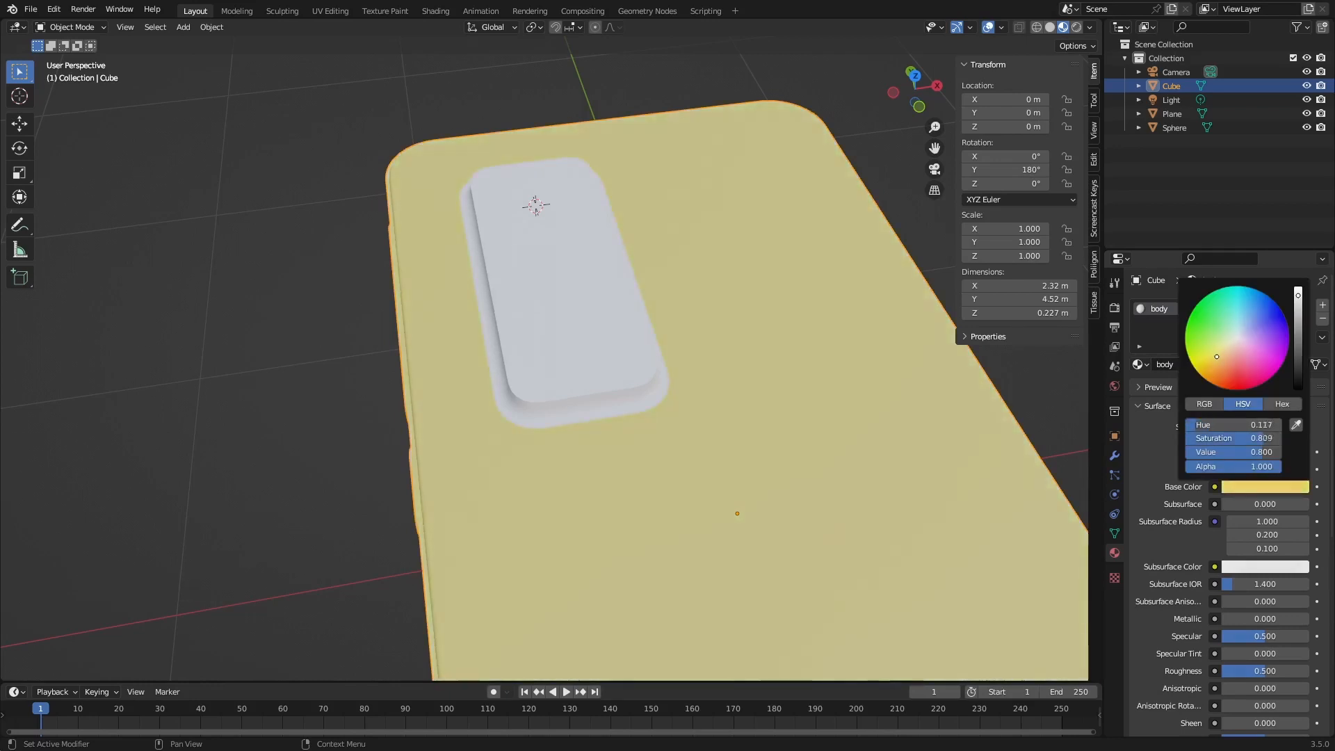
pyautogui.moveTo(1255, 426); pyautogui.dragTo(1248, 428)
# Select the face loops along the phone's rounded rim and pick an existing material for the active material slot.
pyautogui.scroll(-2, 844, 358)
pyautogui.moveTo(844, 358); pyautogui.dragTo(906, 376, button='middle')
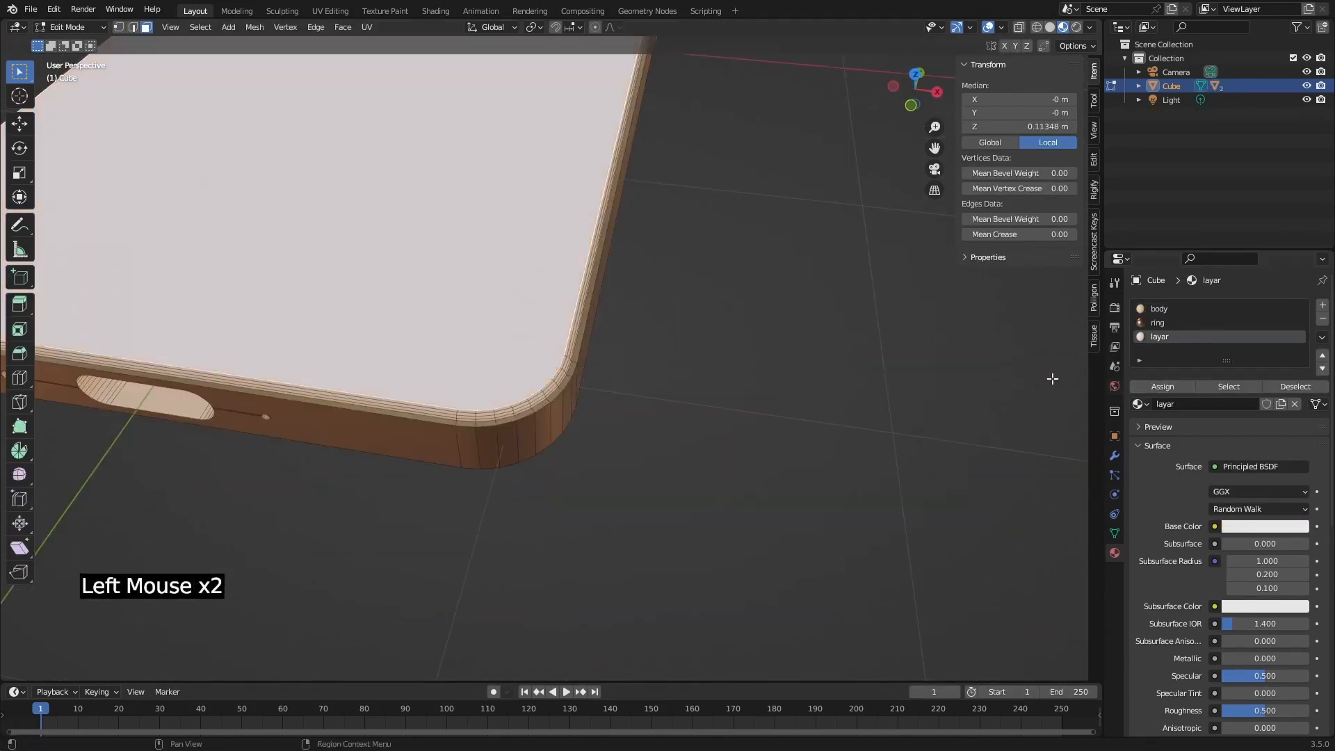
pyautogui.scroll(4, 593, 349)
pyautogui.keyDown('alt'); pyautogui.click(593, 350); pyautogui.keyUp('alt')
pyautogui.keyDown('alt'); pyautogui.keyDown('shift'); pyautogui.click(595, 326); pyautogui.keyUp('shift'); pyautogui.keyUp('alt')
pyautogui.keyDown('alt'); pyautogui.keyDown('shift'); pyautogui.click(596, 283); pyautogui.keyUp('shift'); pyautogui.keyUp('alt')
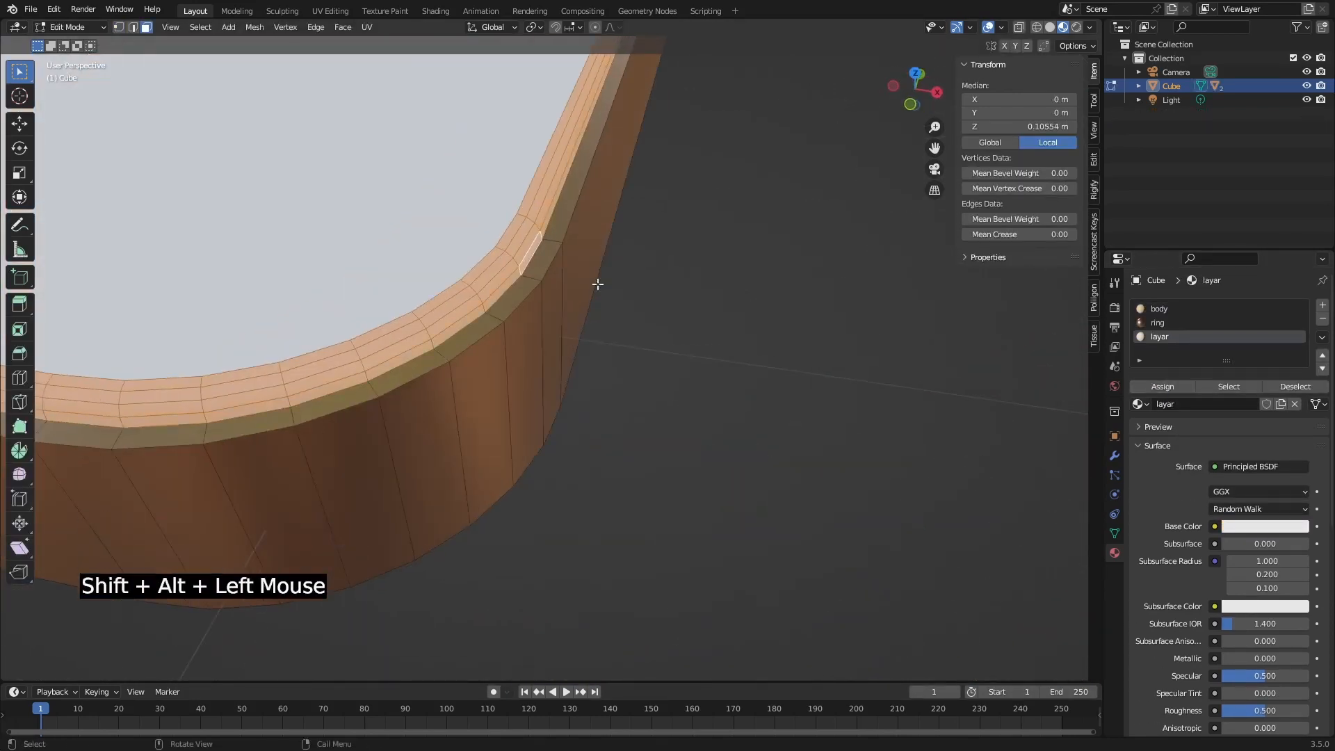
pyautogui.scroll(-2, 596, 283)
pyautogui.moveTo(596, 283); pyautogui.dragTo(625, 299, button='middle')
pyautogui.click(1138, 403)
pyautogui.click(1182, 461)
pyautogui.scroll(-3, 382, 462)
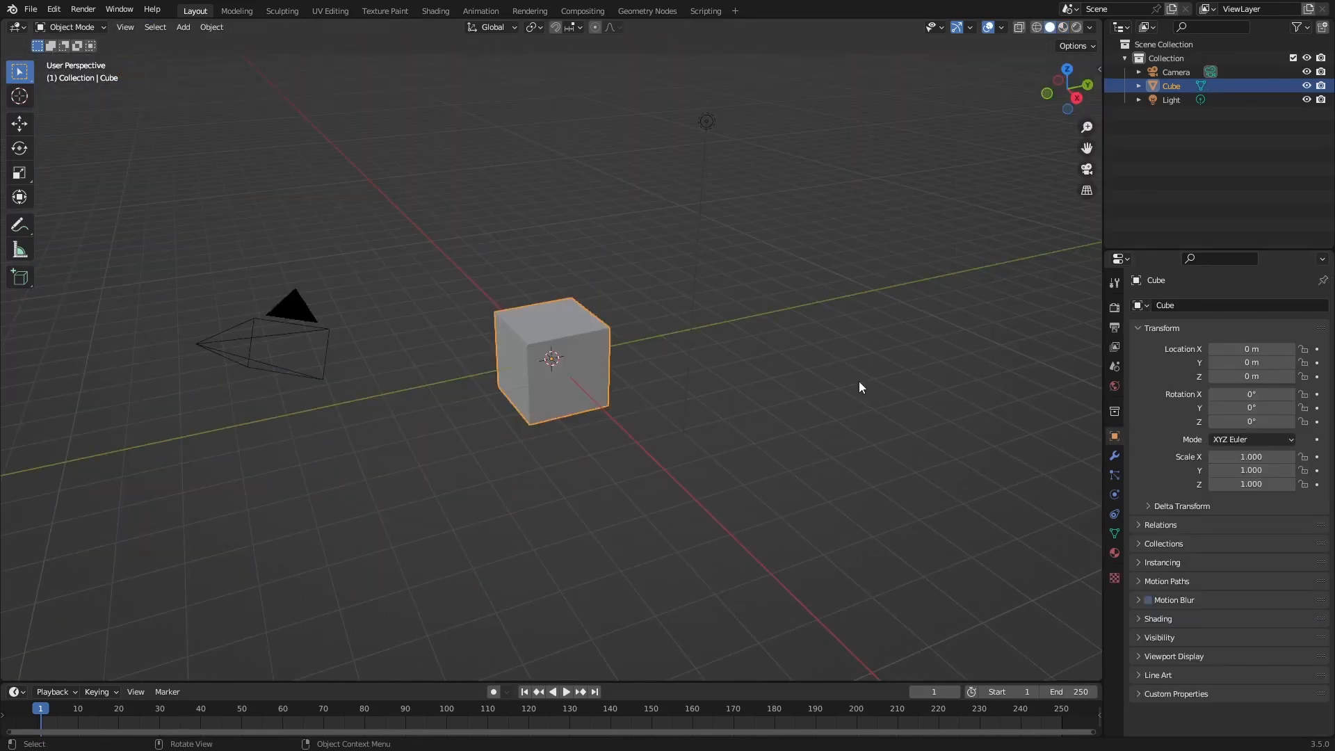
# Flatten the default cube's mesh to about 0.16 along Z and stretch it to slightly more than double along Y.
pyautogui.press('Tab')
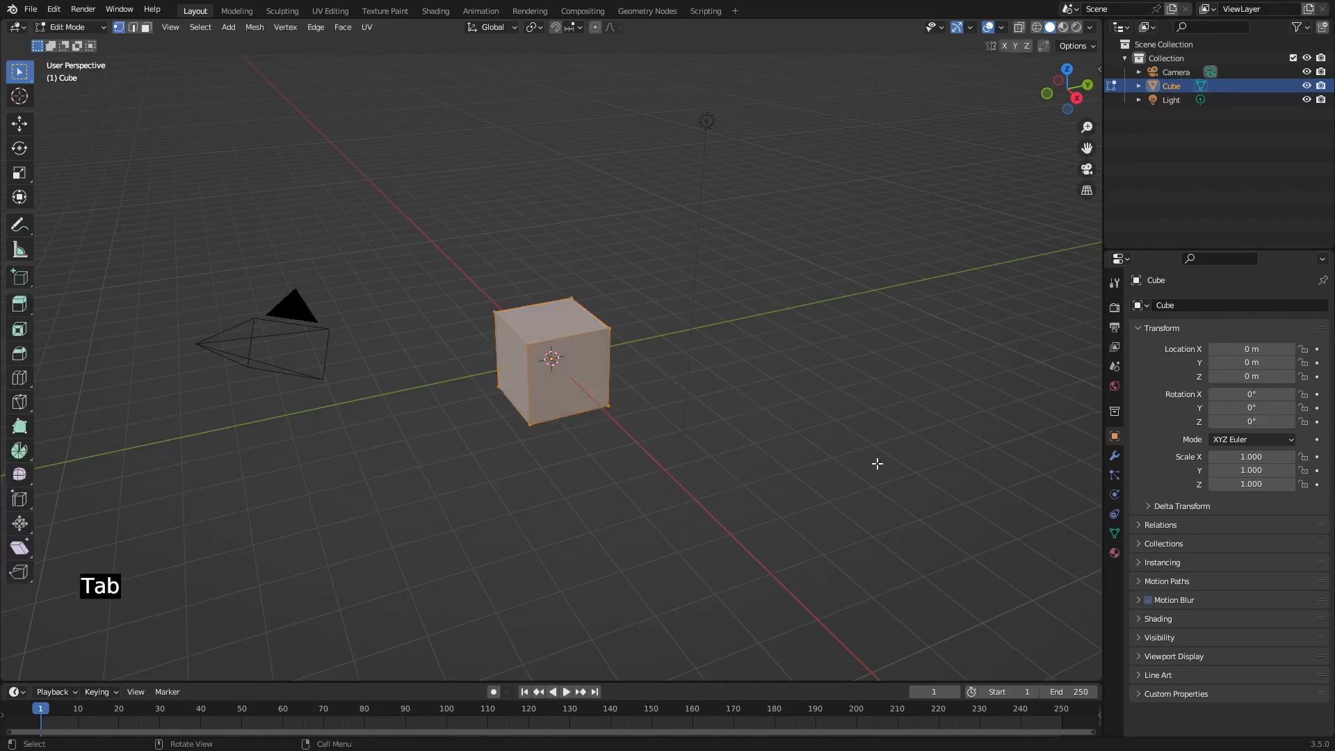
pyautogui.press('s')
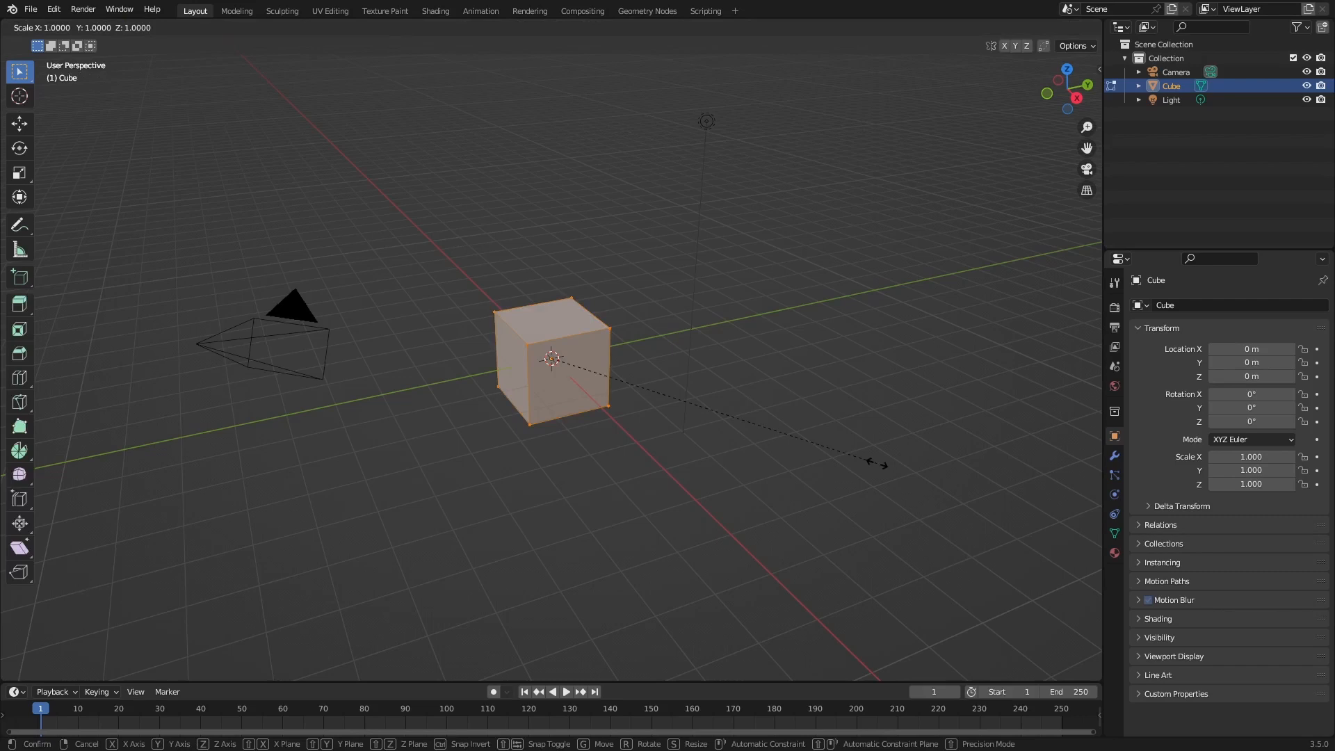
pyautogui.press('z')
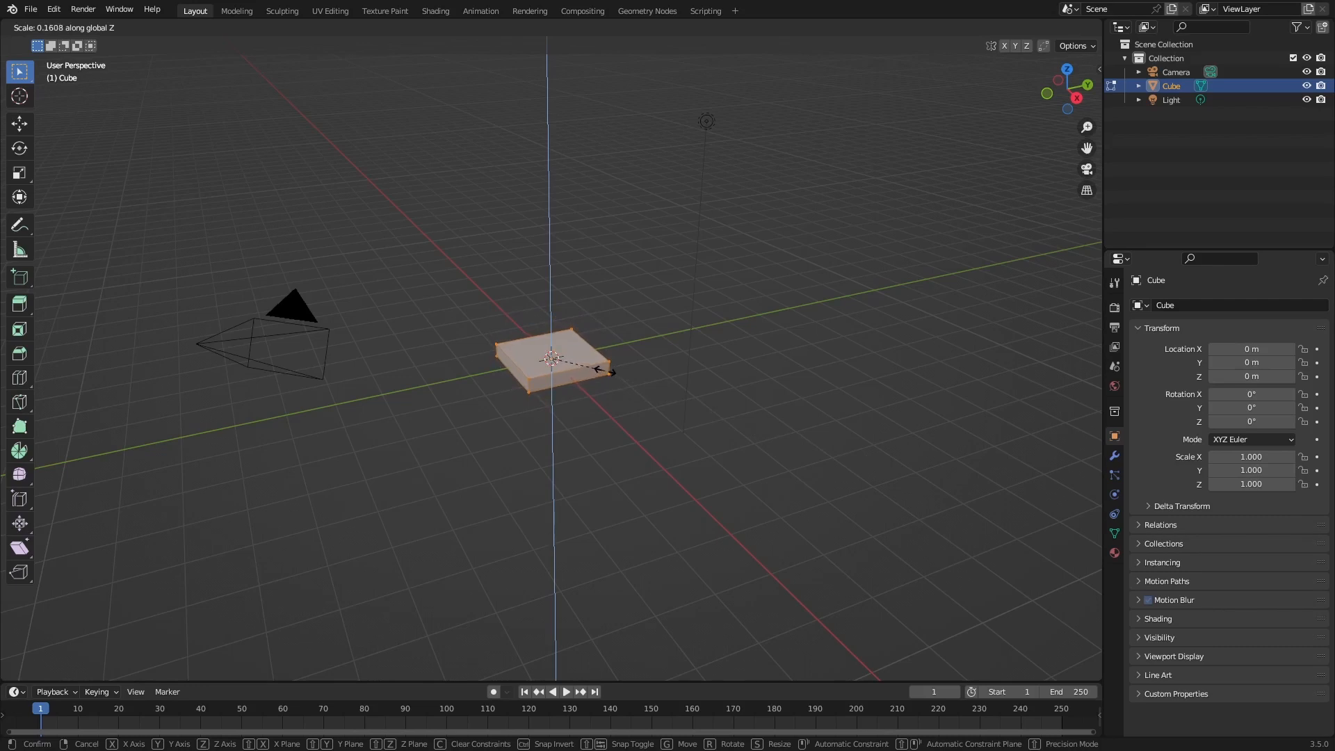
pyautogui.click(603, 371)
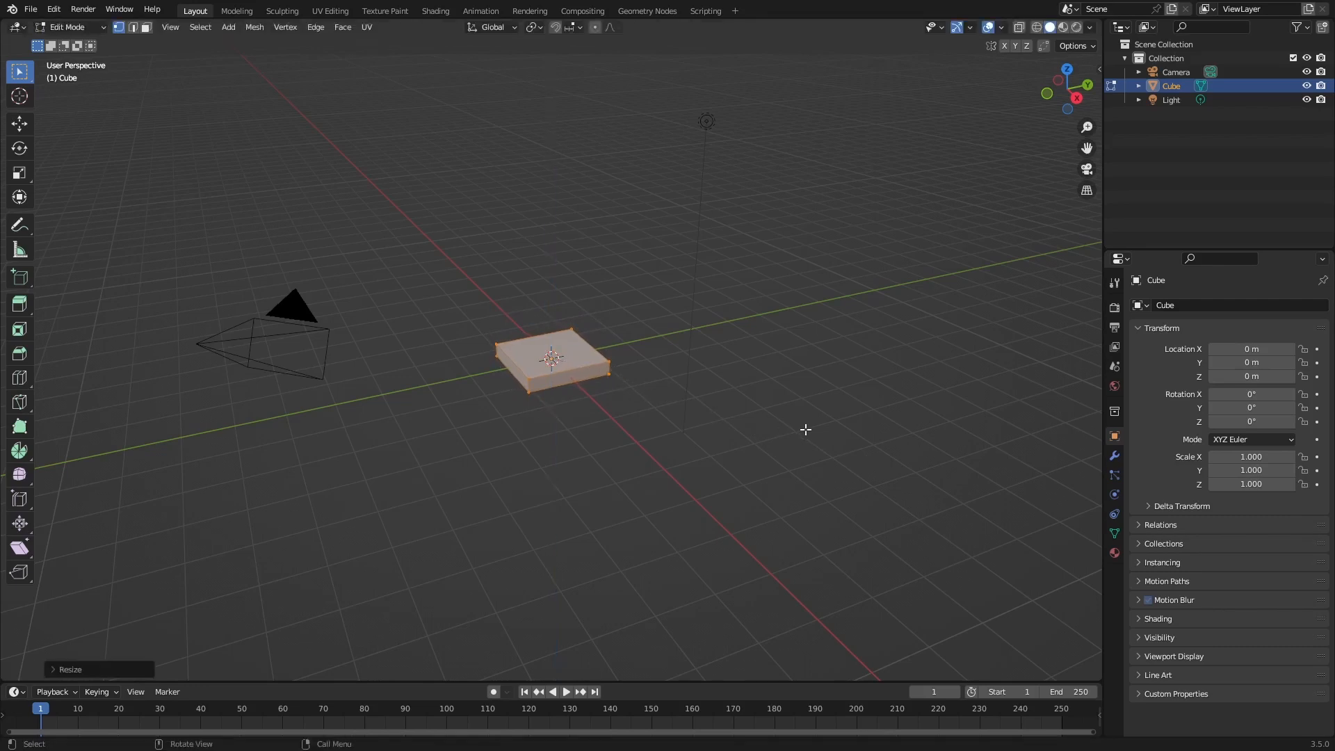
pyautogui.press('s')
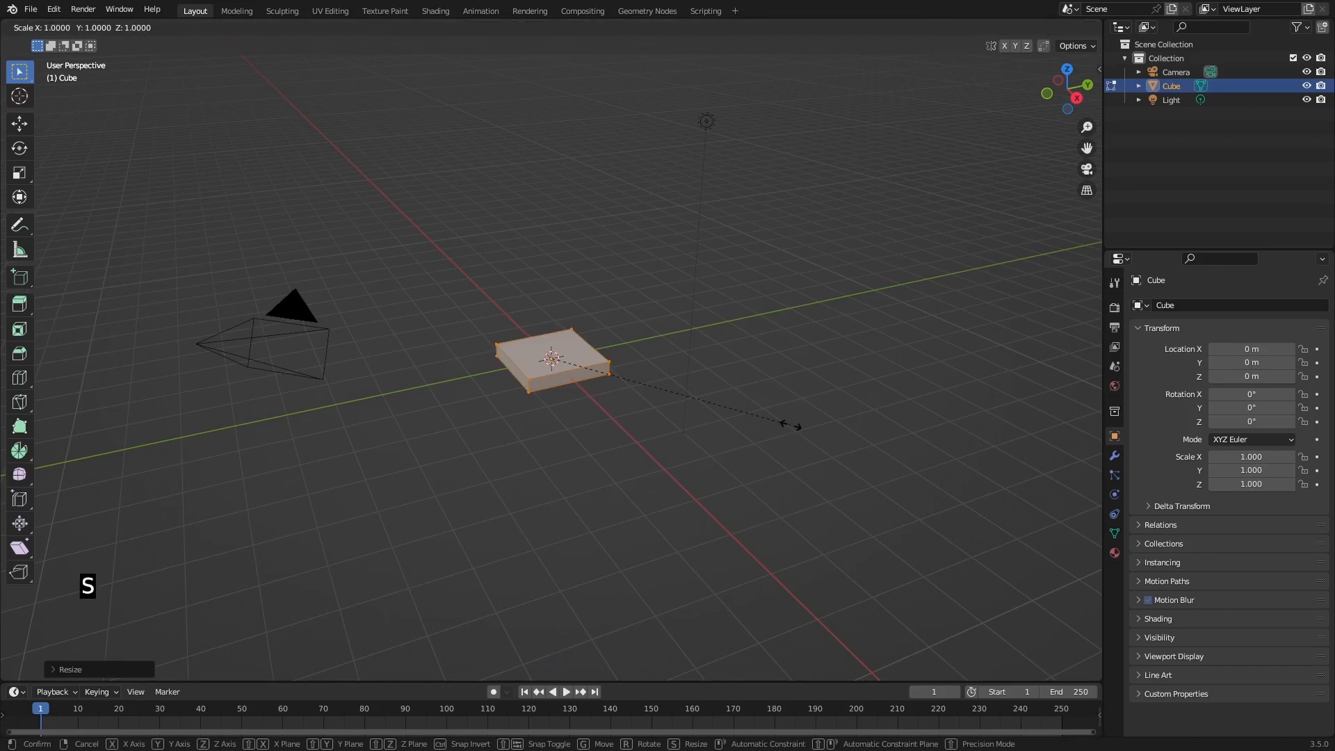
pyautogui.press('y')
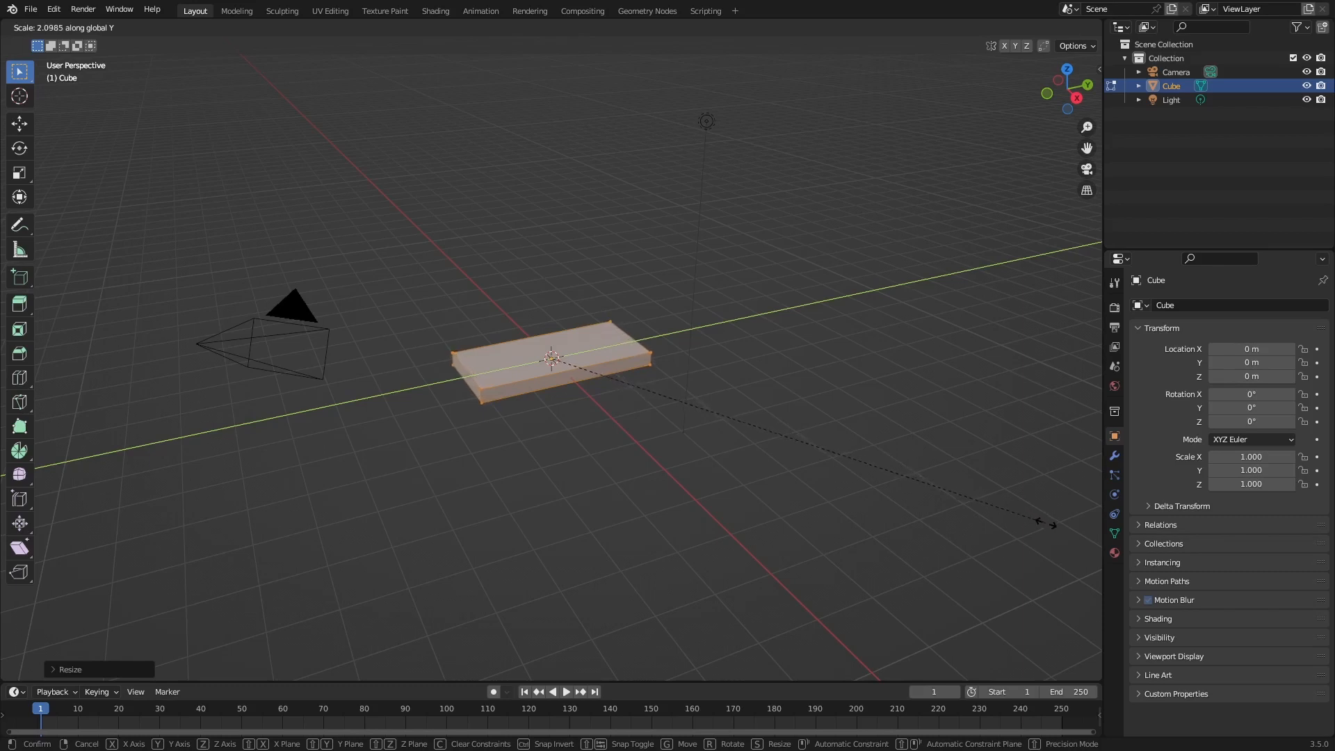
pyautogui.click(1078, 541)
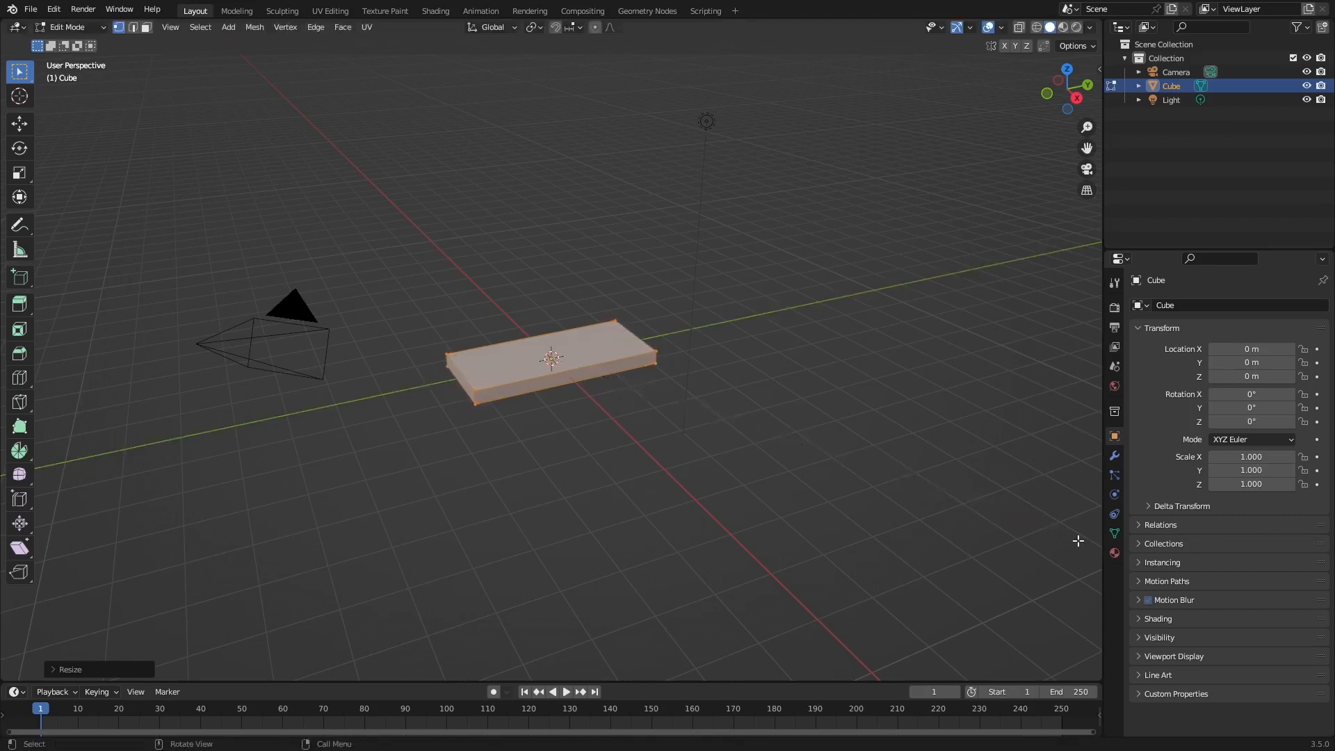
# Thin the slab further by scaling its mesh to about 0.7 along Z.
pyautogui.moveTo(386, 340); pyautogui.dragTo(550, 351, button='middle')
pyautogui.scroll(1, 438, 361)
pyautogui.scroll(-1, 466, 360)
pyautogui.scroll(1, 491, 359)
pyautogui.scroll(1, 491, 361)
pyautogui.scroll(2, 549, 358)
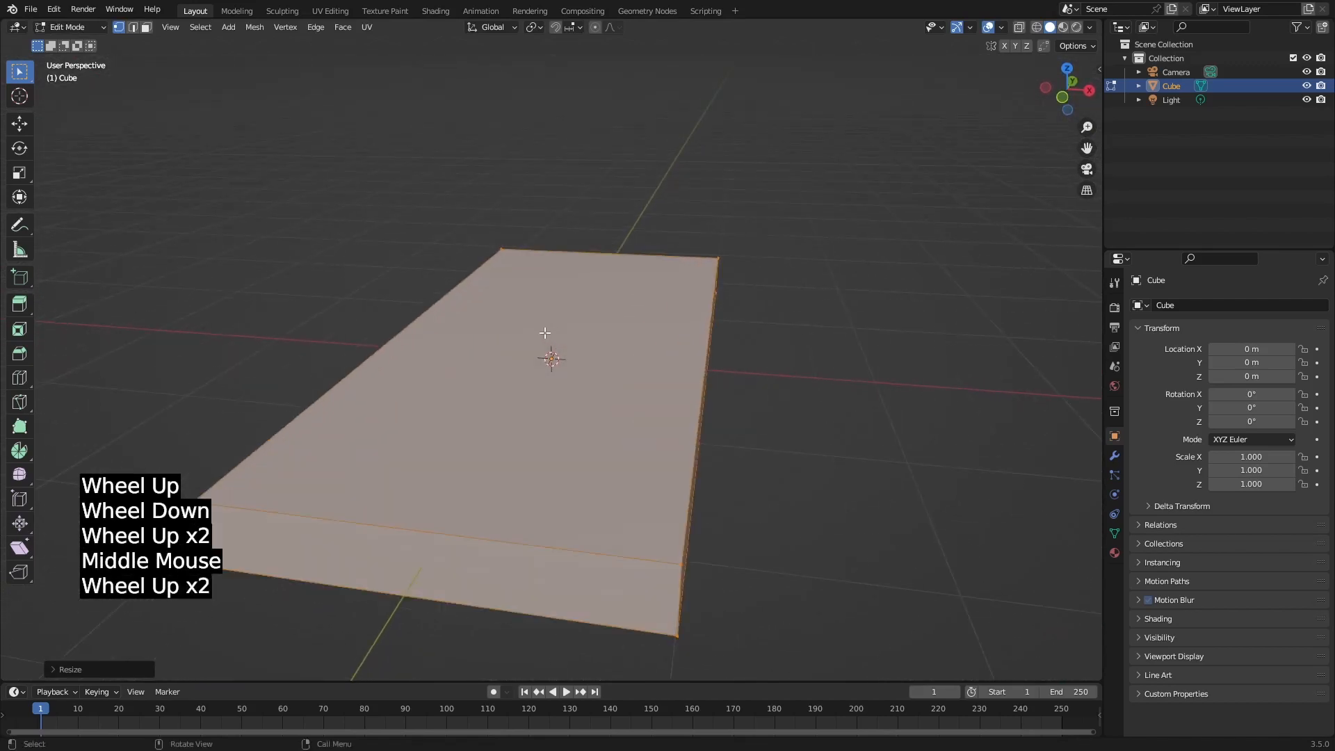
pyautogui.scroll(-1, 689, 433)
pyautogui.press('s')
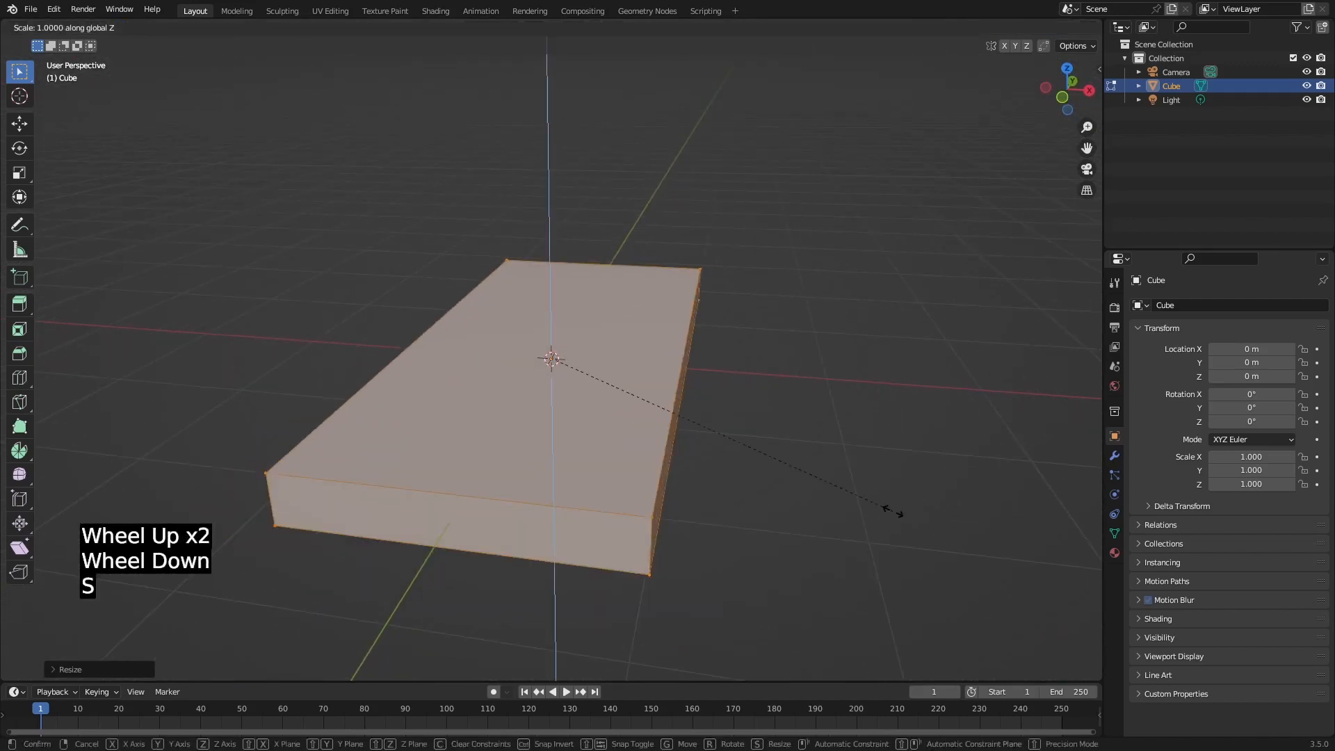
pyautogui.press('z')
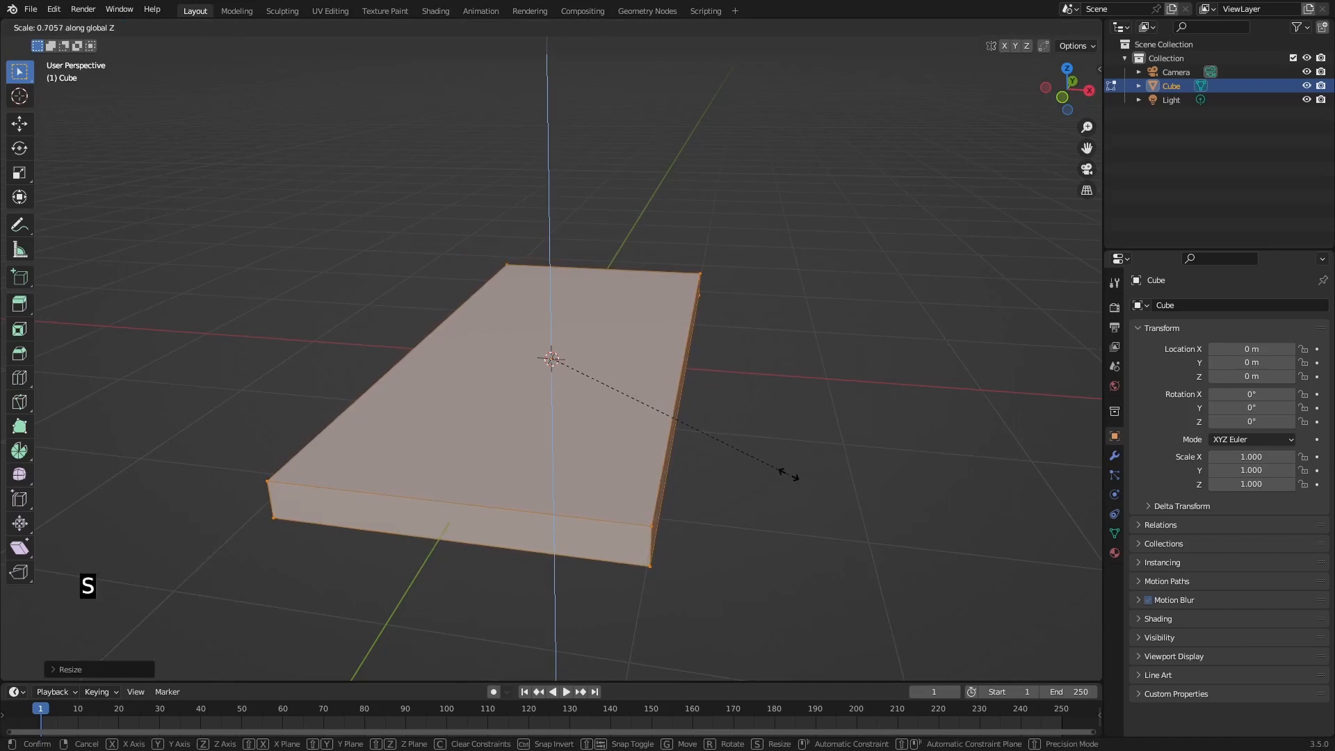
pyautogui.click(788, 470)
# Widen the slab slightly by scaling its mesh to about 1.1 along X.
pyautogui.moveTo(657, 419); pyautogui.dragTo(669, 487, button='middle')
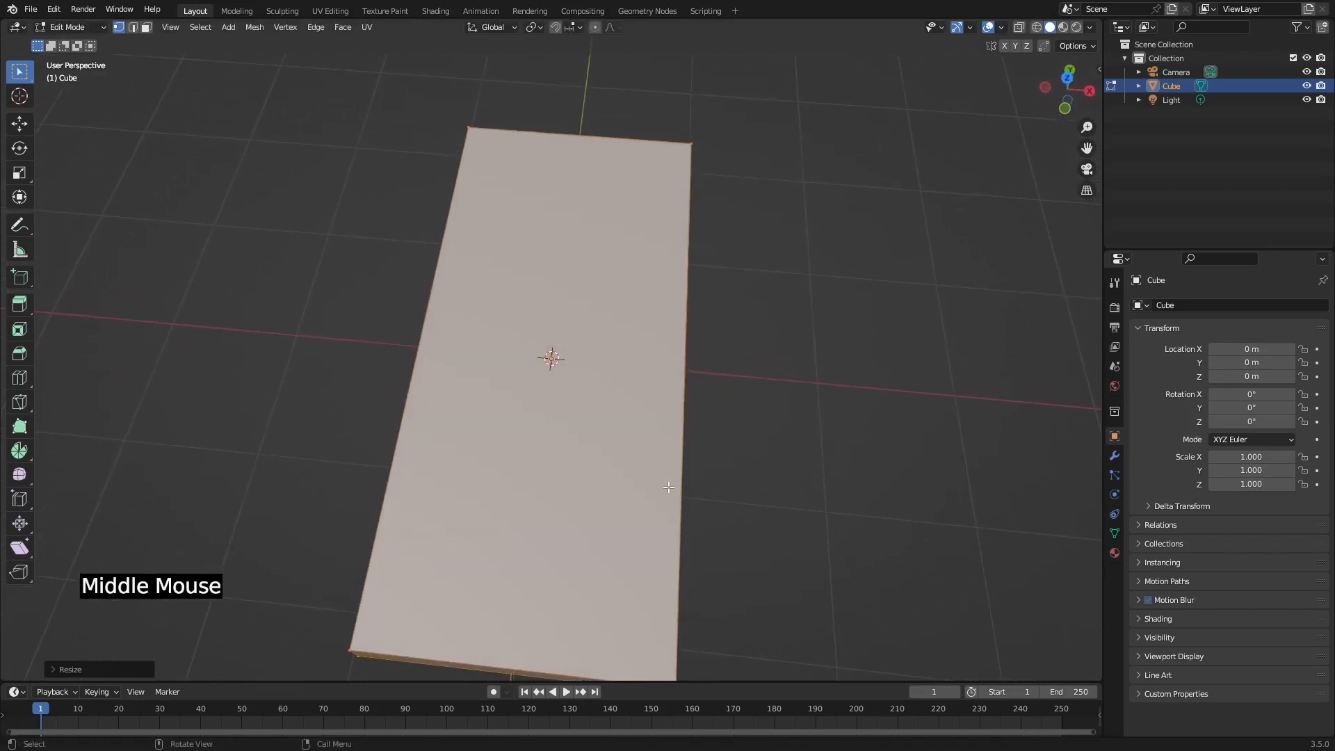
pyautogui.moveTo(749, 500); pyautogui.dragTo(666, 484, button='middle')
pyautogui.scroll(-1, 666, 487)
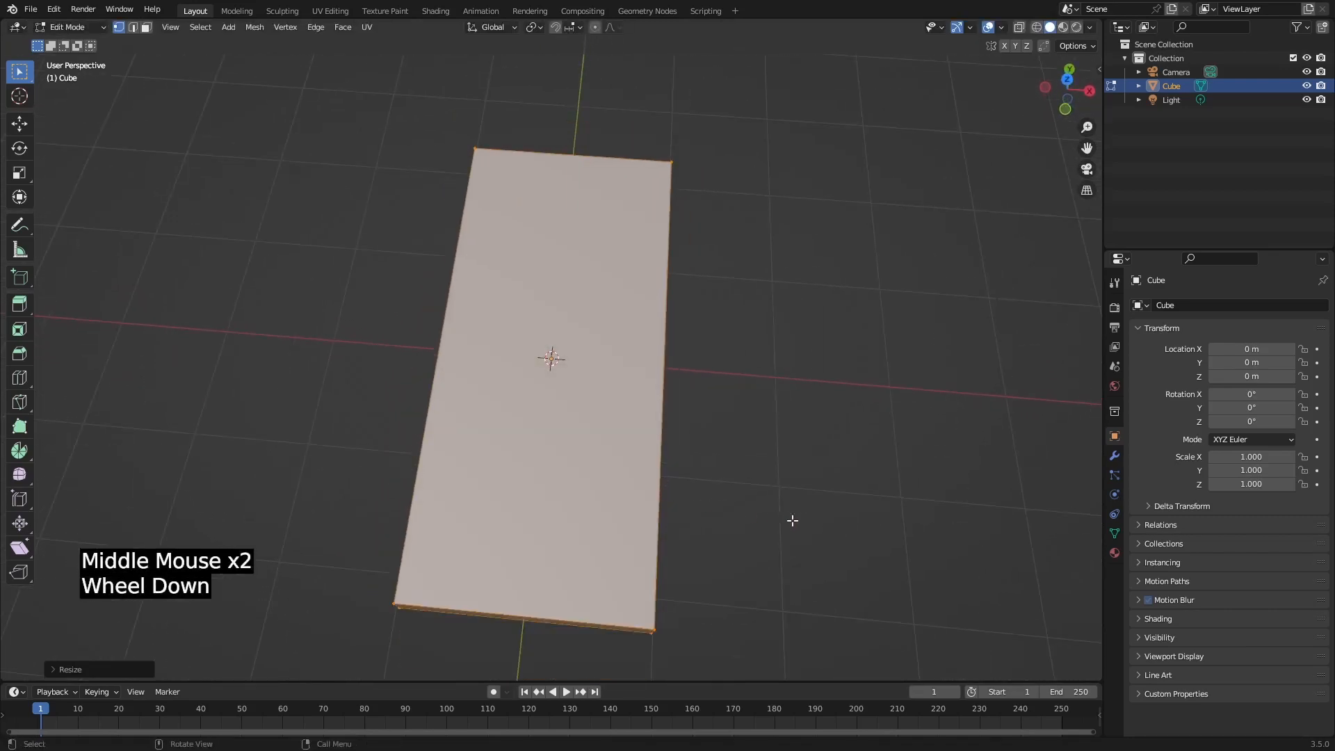
pyautogui.press('s')
pyautogui.press('x')
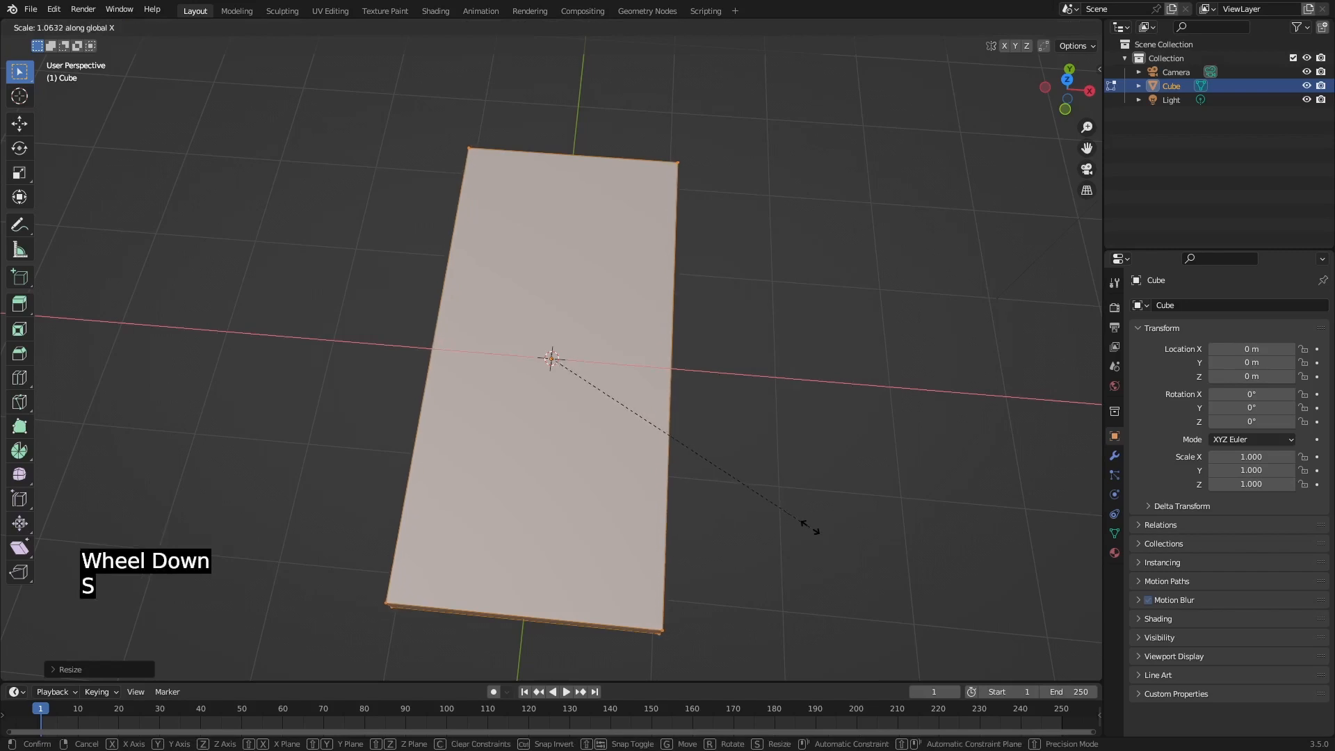
pyautogui.click(824, 537)
pyautogui.moveTo(825, 536); pyautogui.dragTo(758, 414, button='middle')
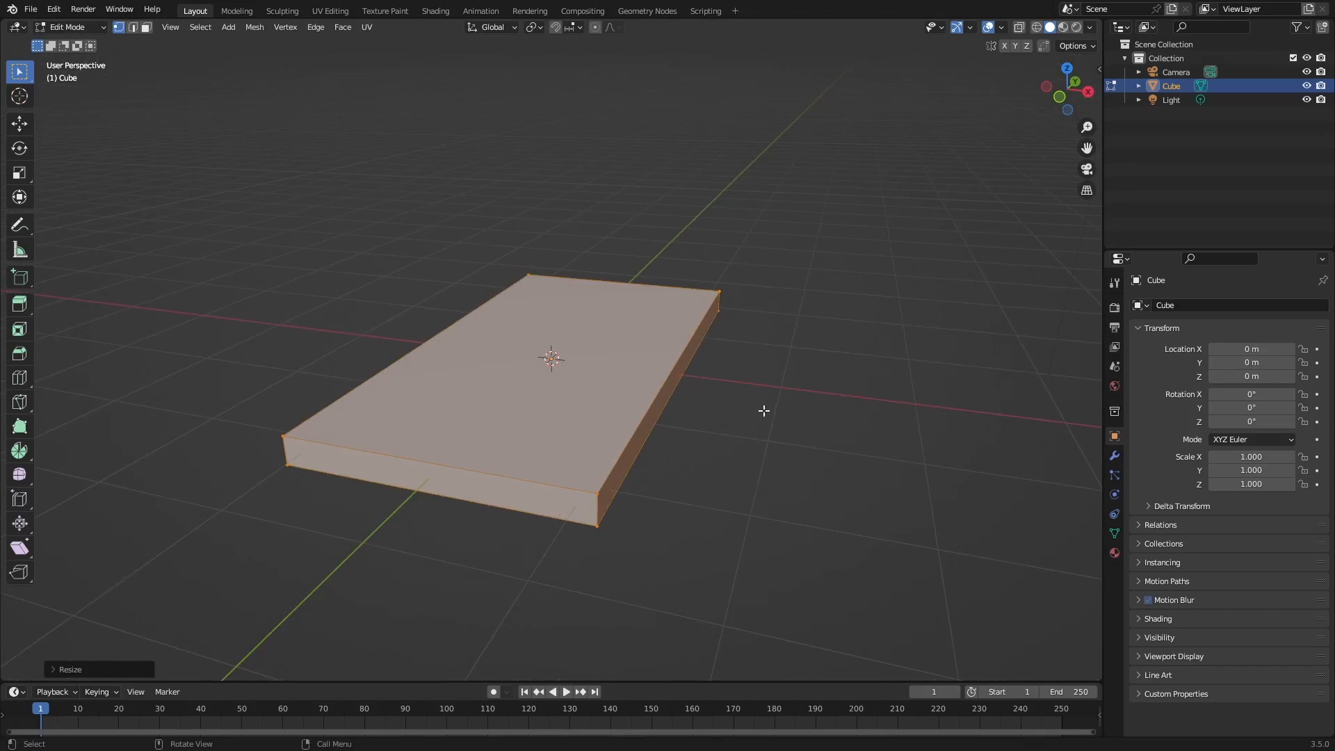
# Add a Bevel modifier to the slab.
pyautogui.click(1115, 456)
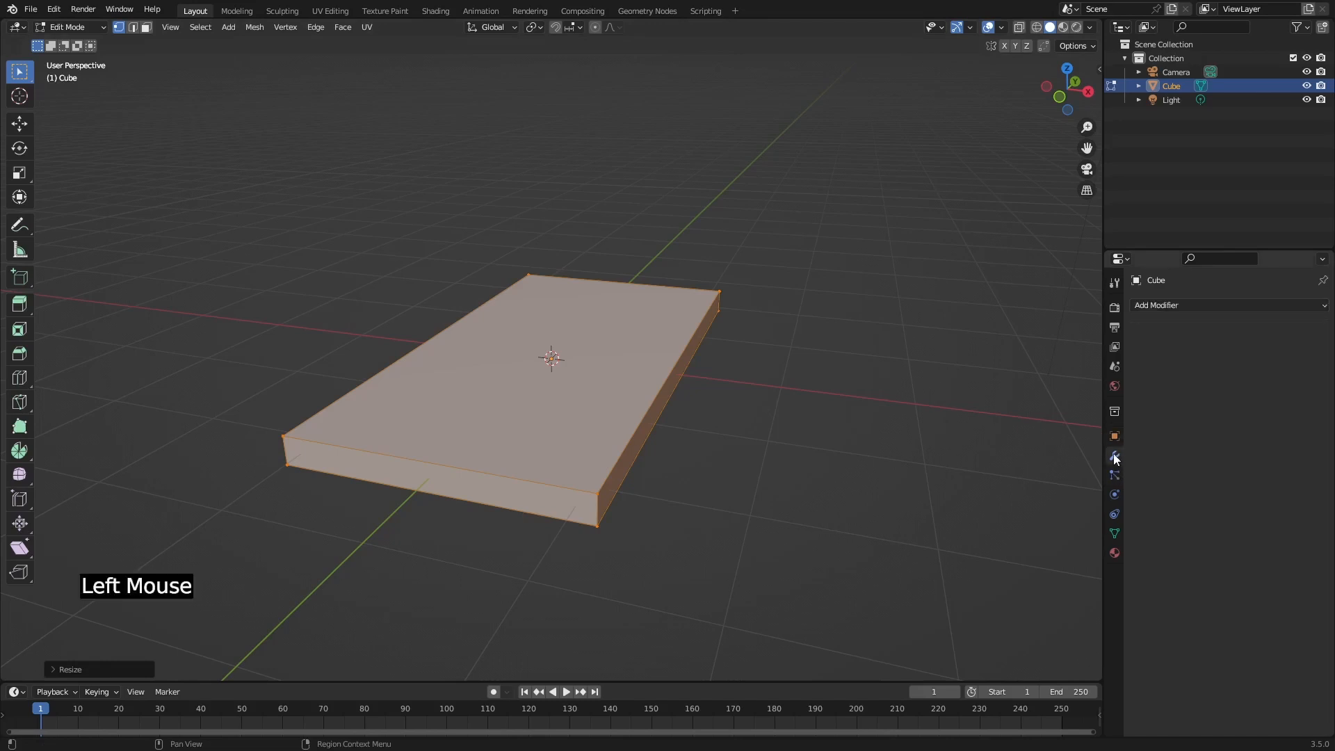
pyautogui.click(1176, 304)
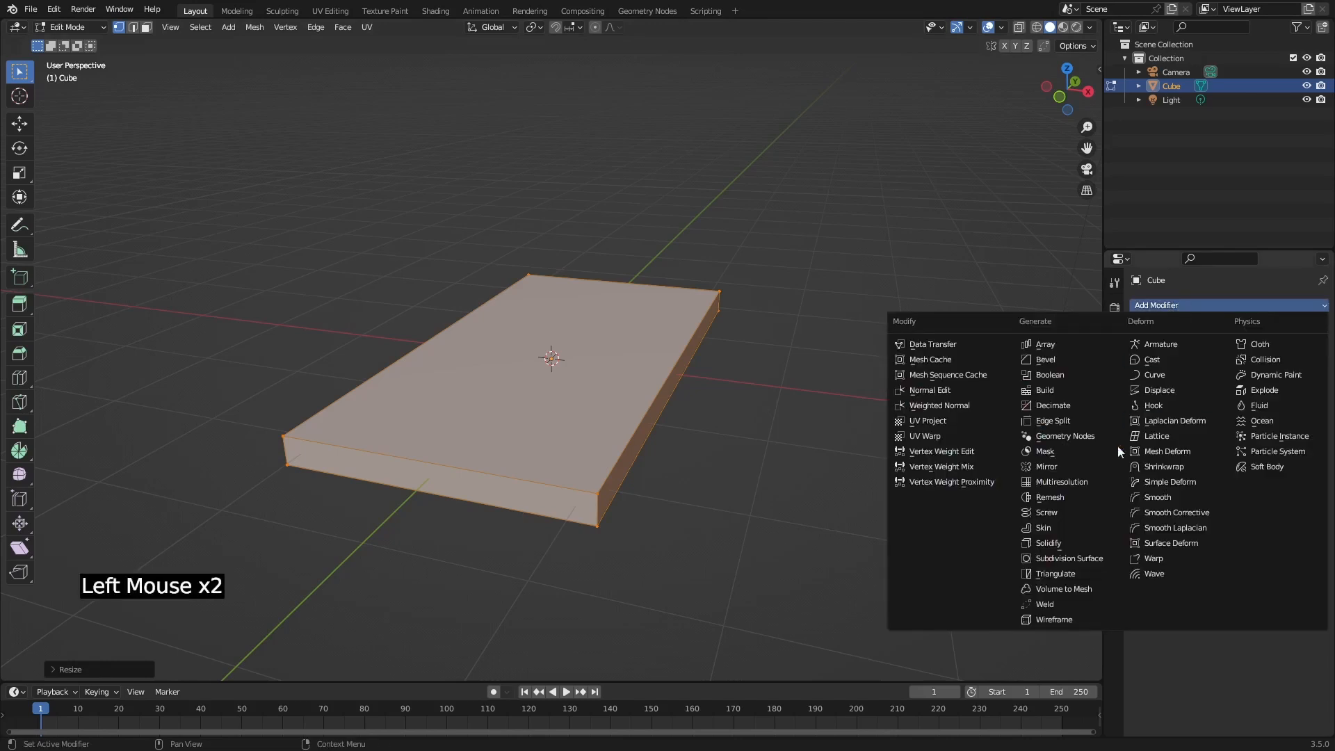
pyautogui.click(1045, 361)
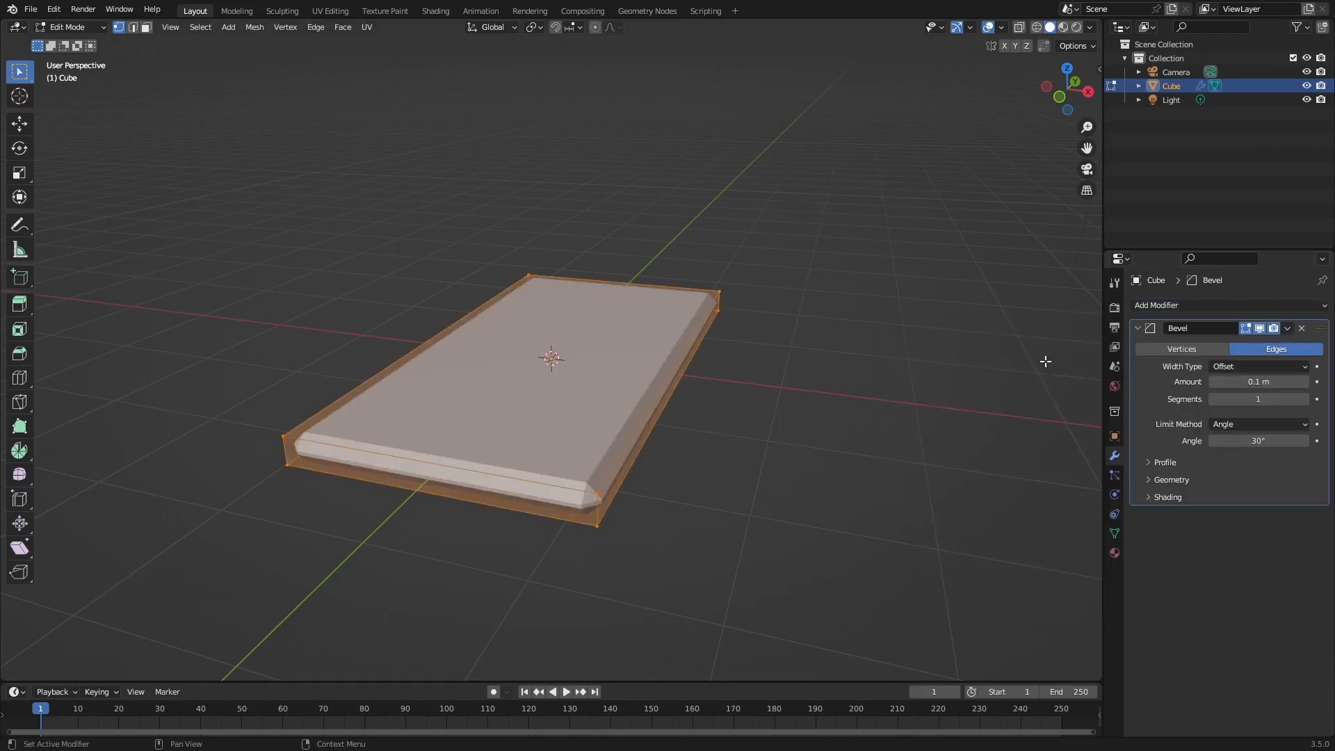
# Box-select three of the slab's vertical corners in turn, and set the Bevel modifier's limit method to Weight.
pyautogui.scroll(1, 624, 522)
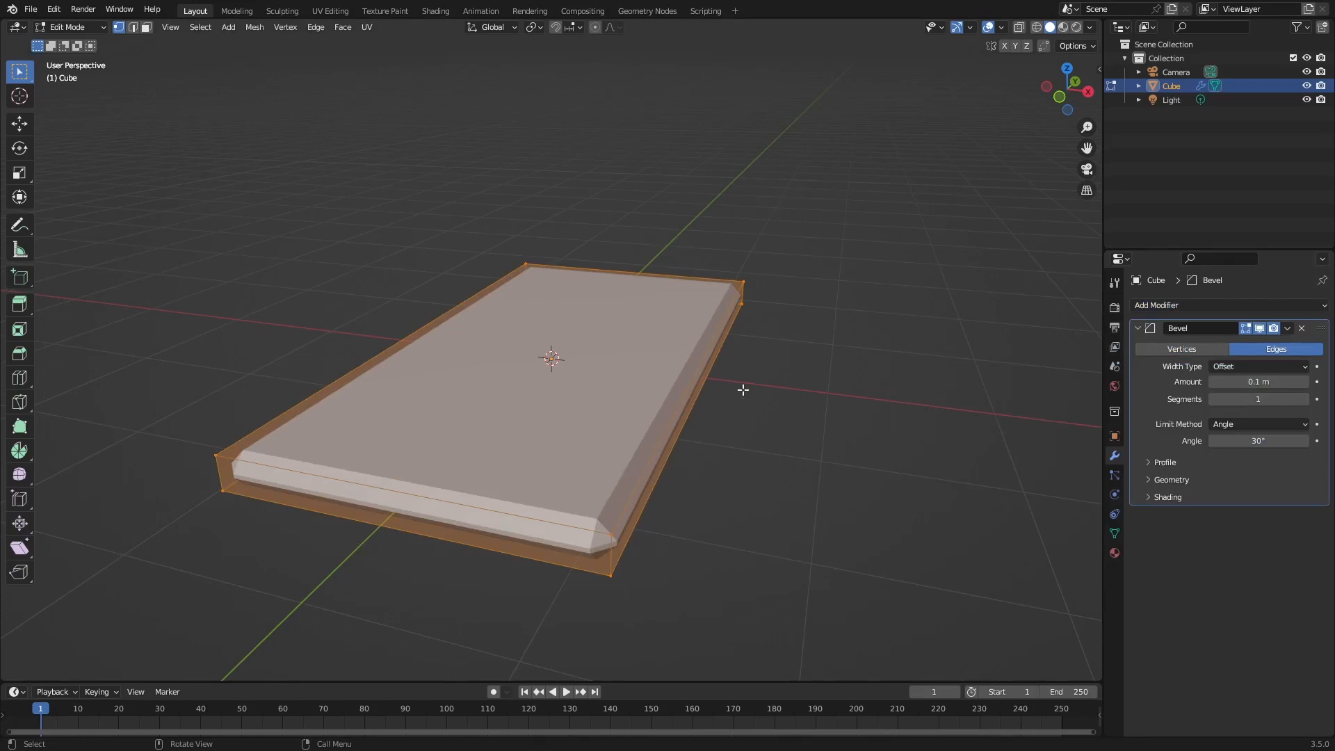
pyautogui.moveTo(757, 272); pyautogui.dragTo(715, 347)
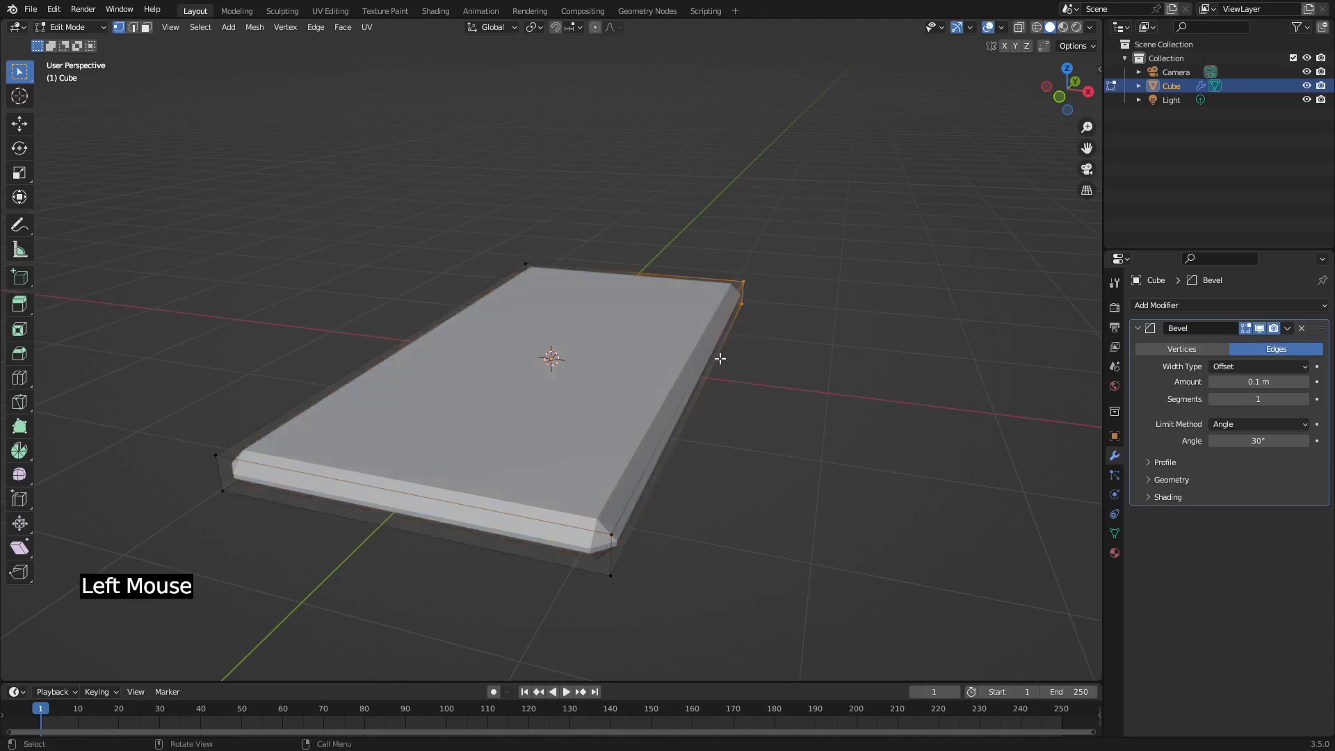
pyautogui.moveTo(668, 467); pyautogui.dragTo(617, 593)
pyautogui.moveTo(284, 403); pyautogui.dragTo(184, 541)
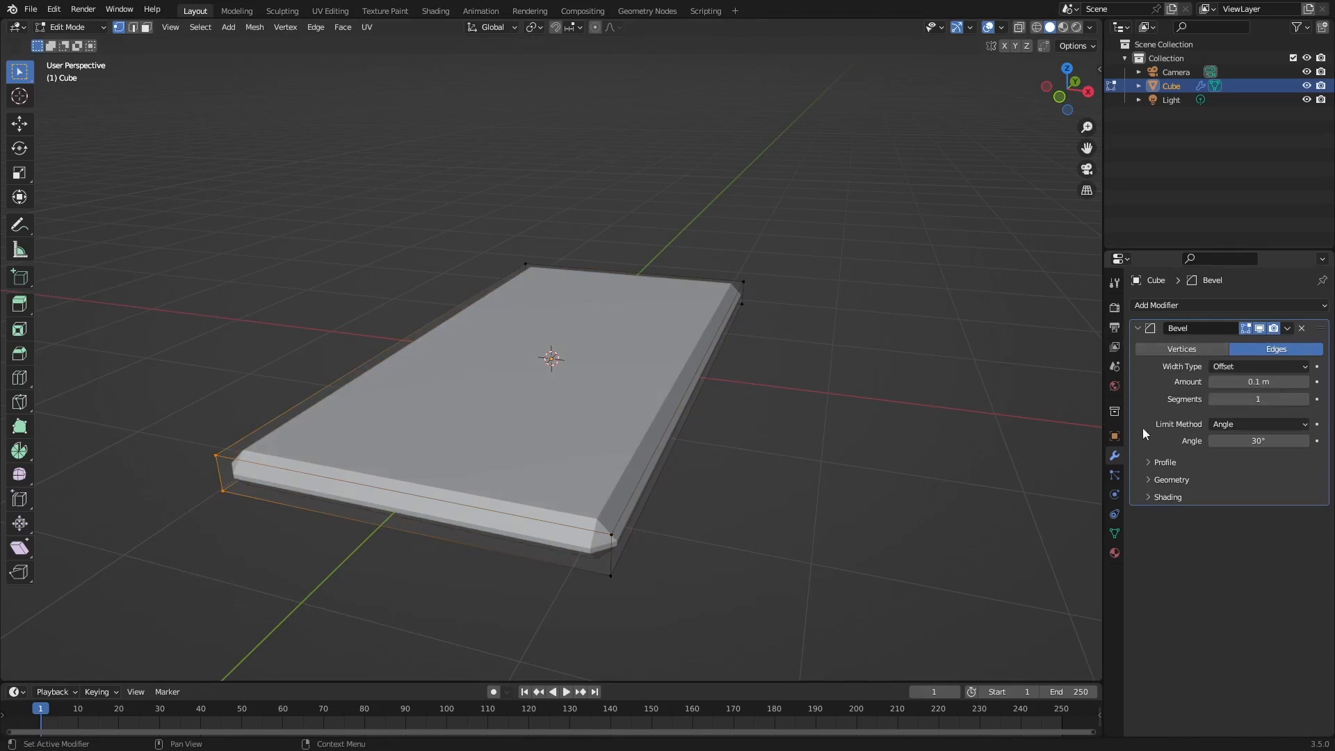
pyautogui.click(1292, 423)
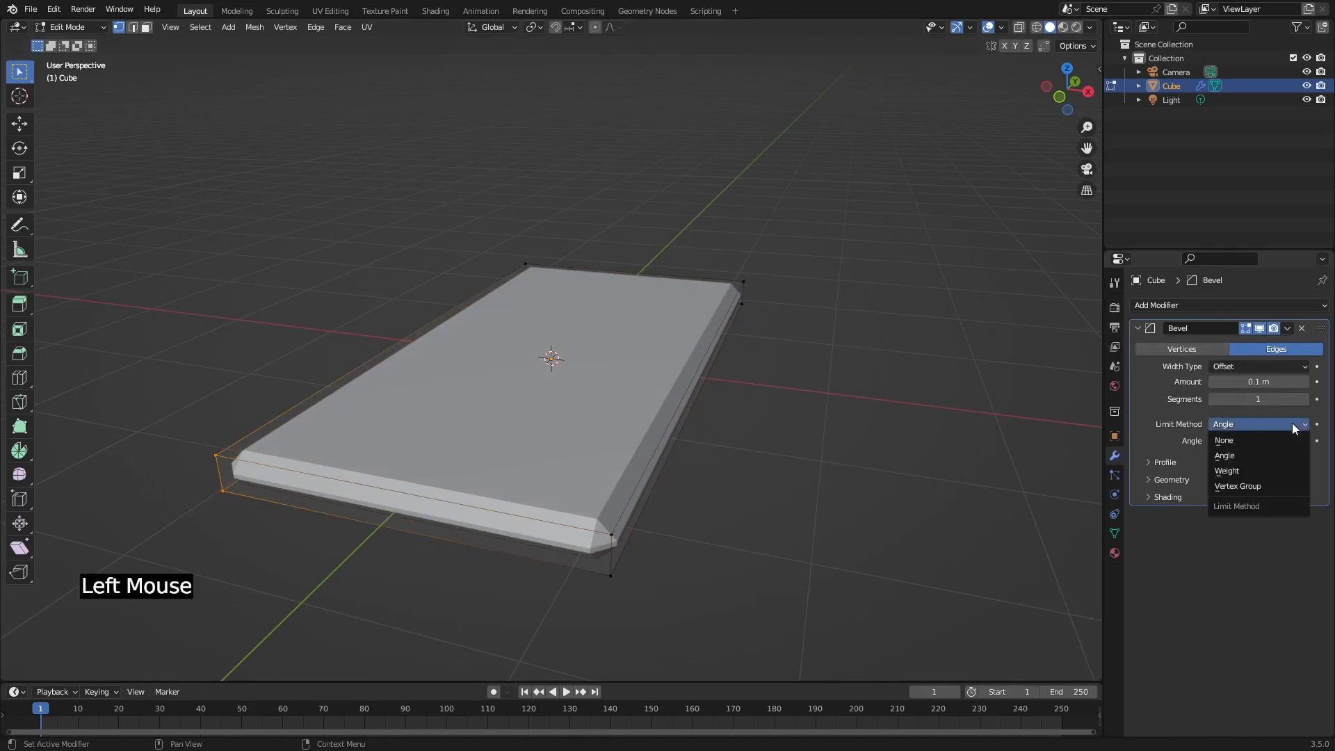
pyautogui.click(1233, 470)
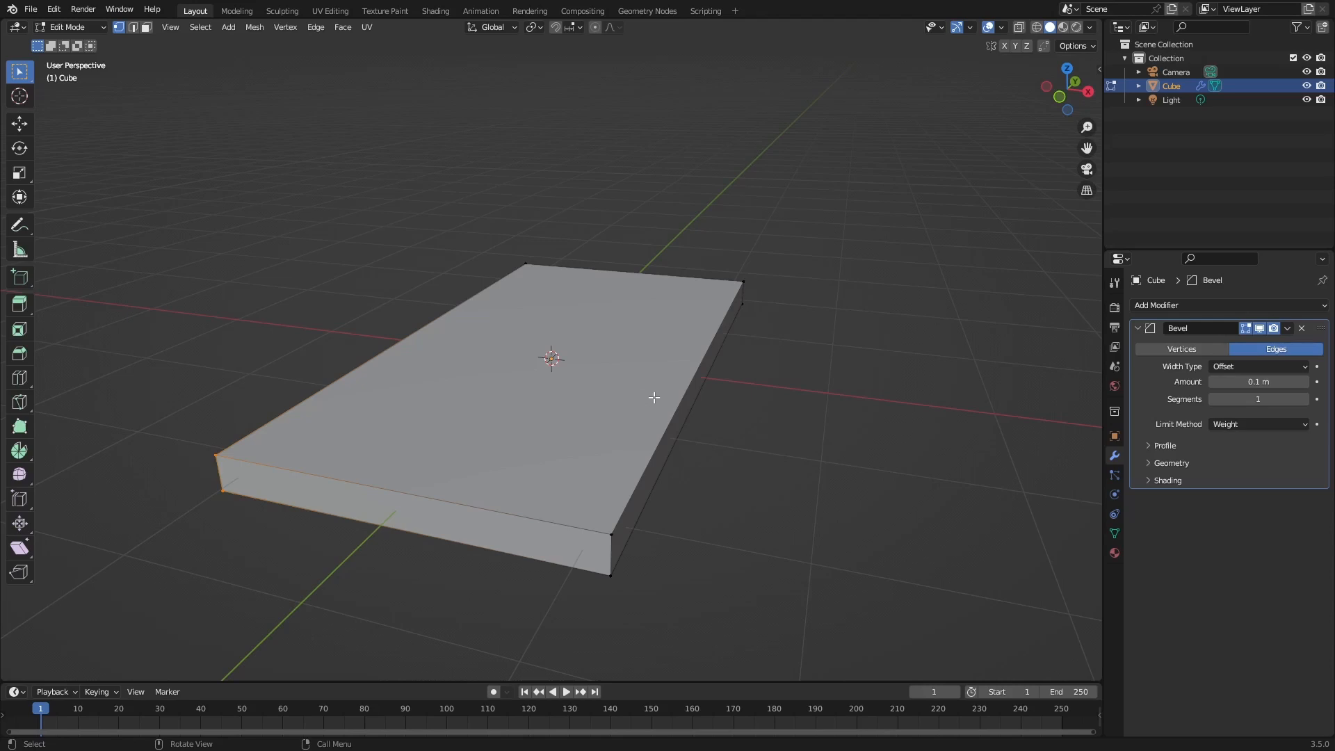
# Switch the slab's mesh selection to edge select mode.
pyautogui.press('2')
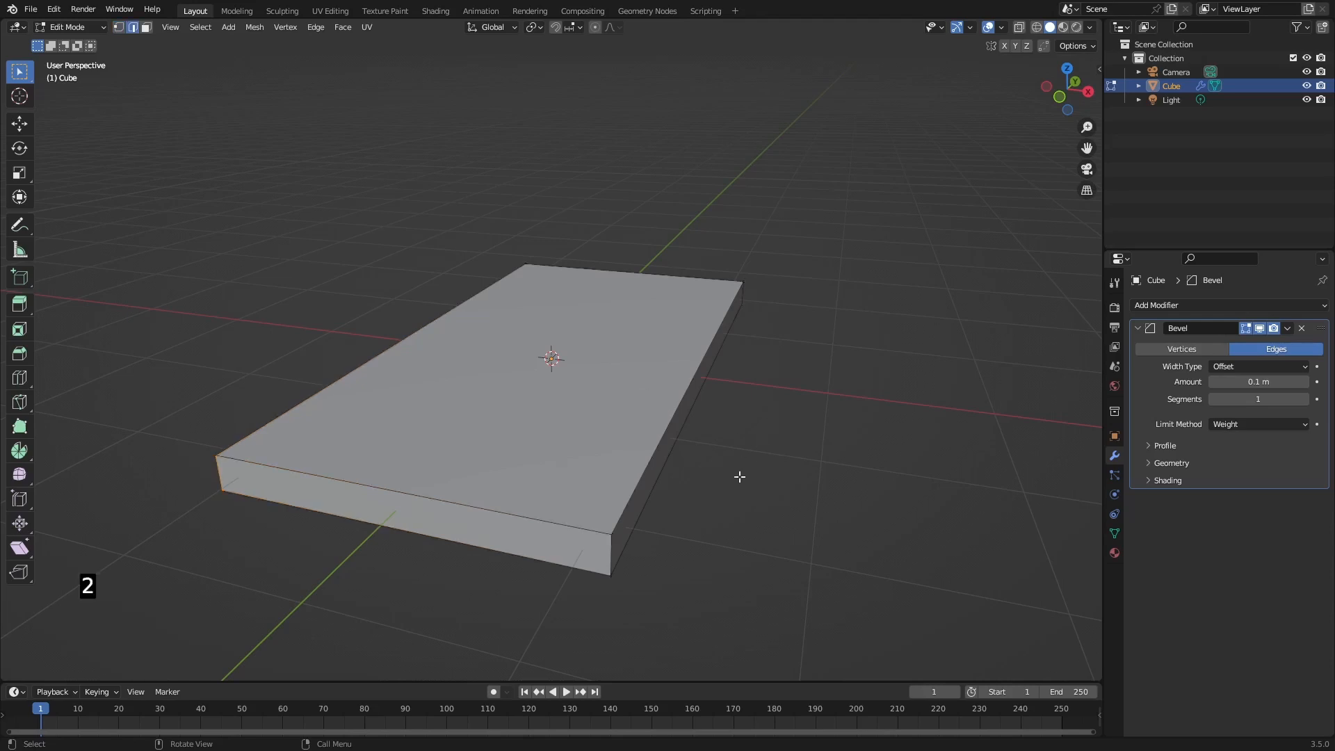
pyautogui.click(119, 27)
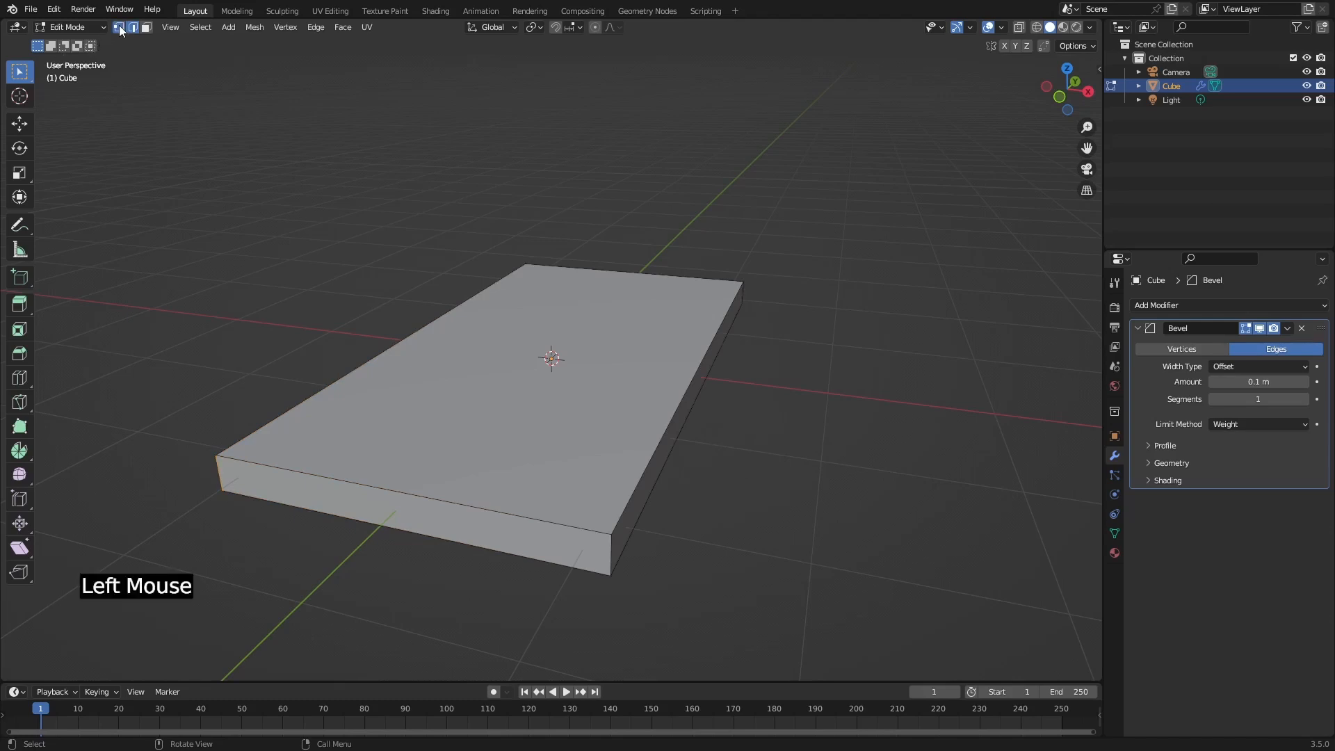
pyautogui.click(133, 27)
pyautogui.press('1')
pyautogui.press('2')
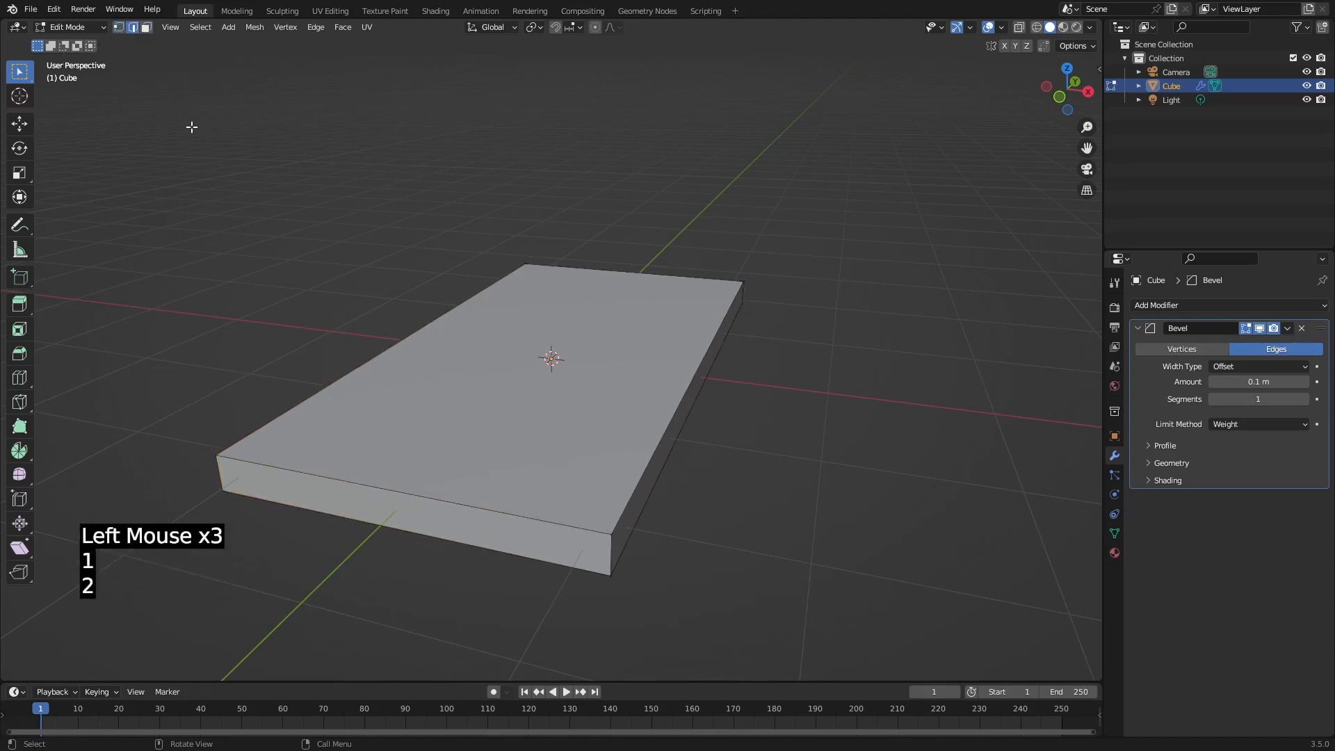
pyautogui.press('3')
pyautogui.press('2')
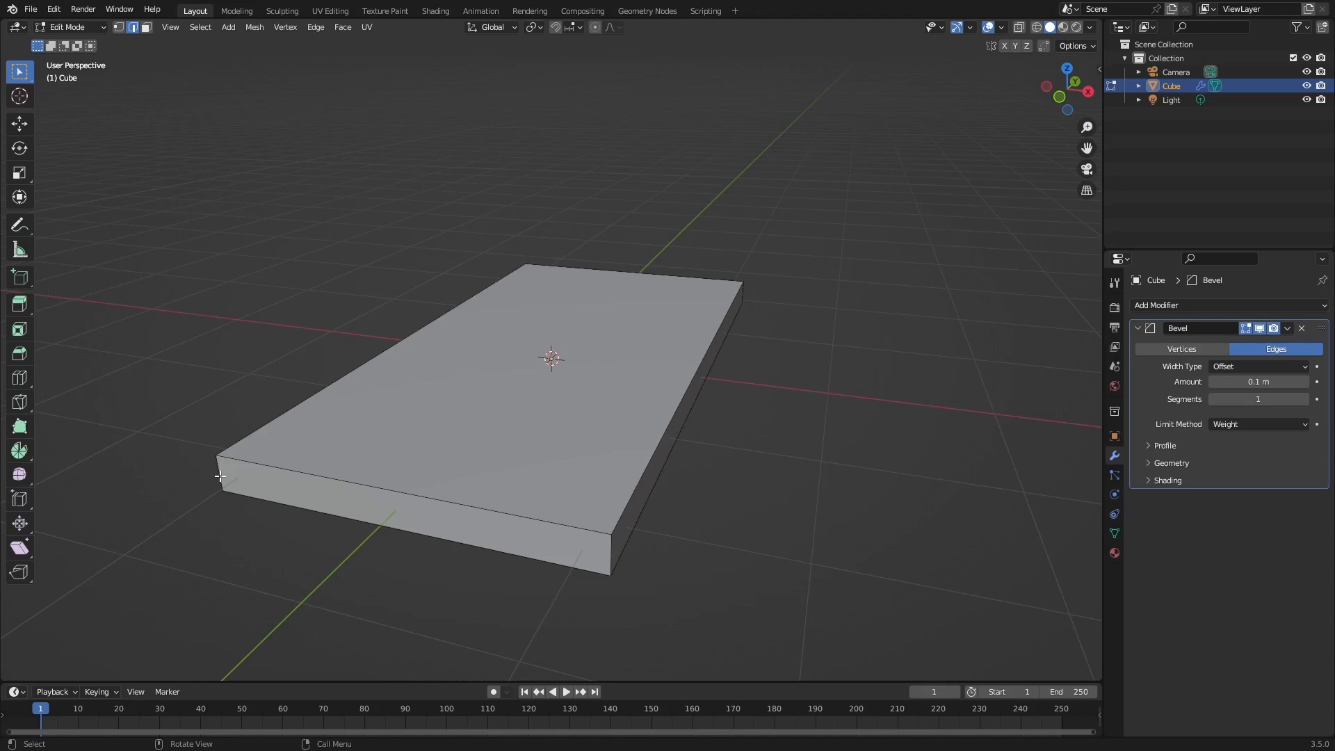
# Select the slab's four vertical corner edges and set their mean bevel weight to 1.00.
pyautogui.click(220, 477)
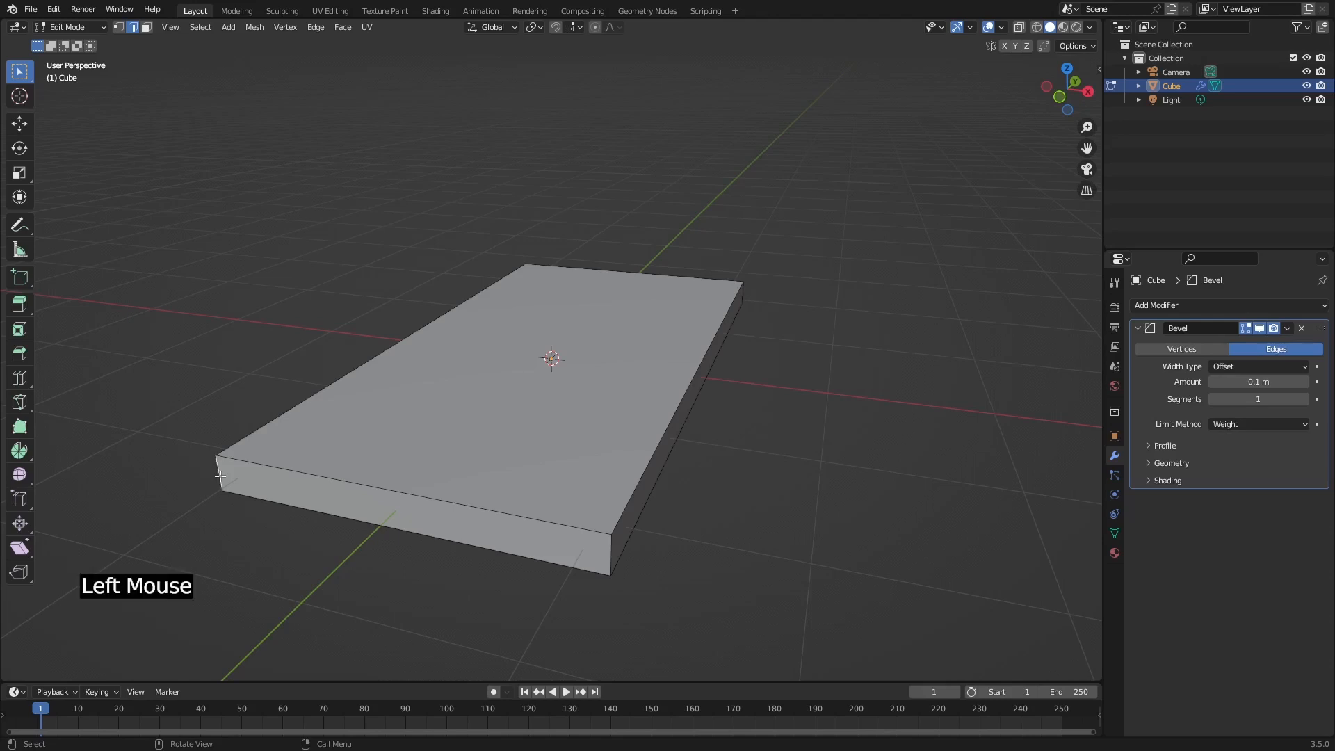
pyautogui.press('shift')
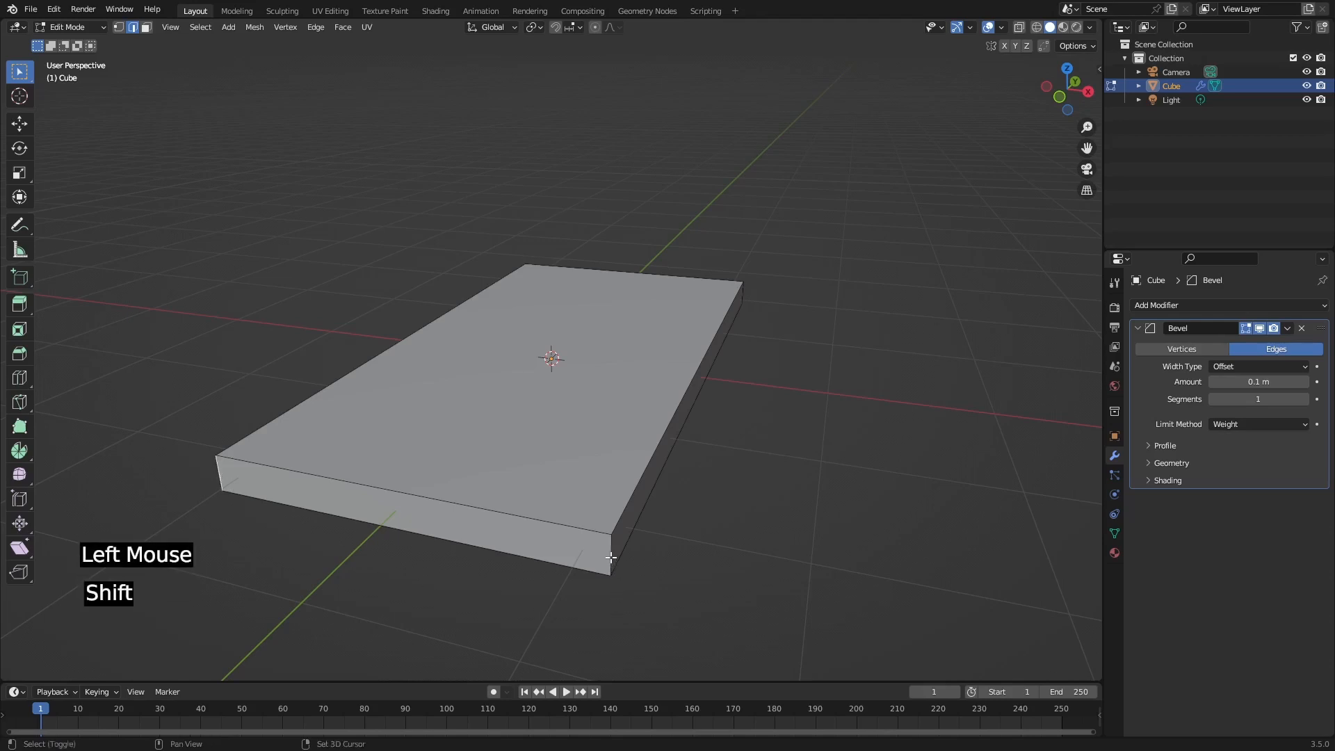
pyautogui.keyDown('shift'); pyautogui.click(610, 556); pyautogui.keyUp('shift')
pyautogui.keyDown('shift'); pyautogui.click(744, 296); pyautogui.keyUp('shift')
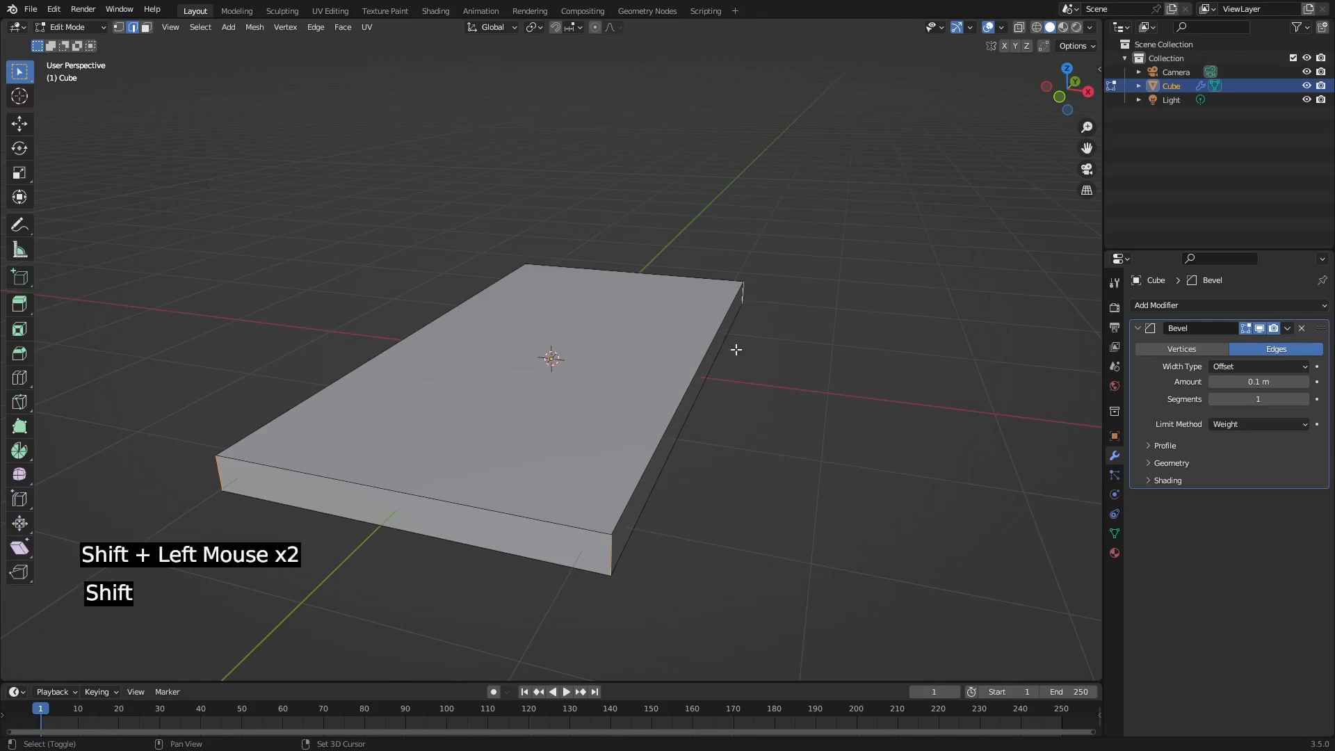
pyautogui.moveTo(274, 447); pyautogui.dragTo(399, 438, button='middle')
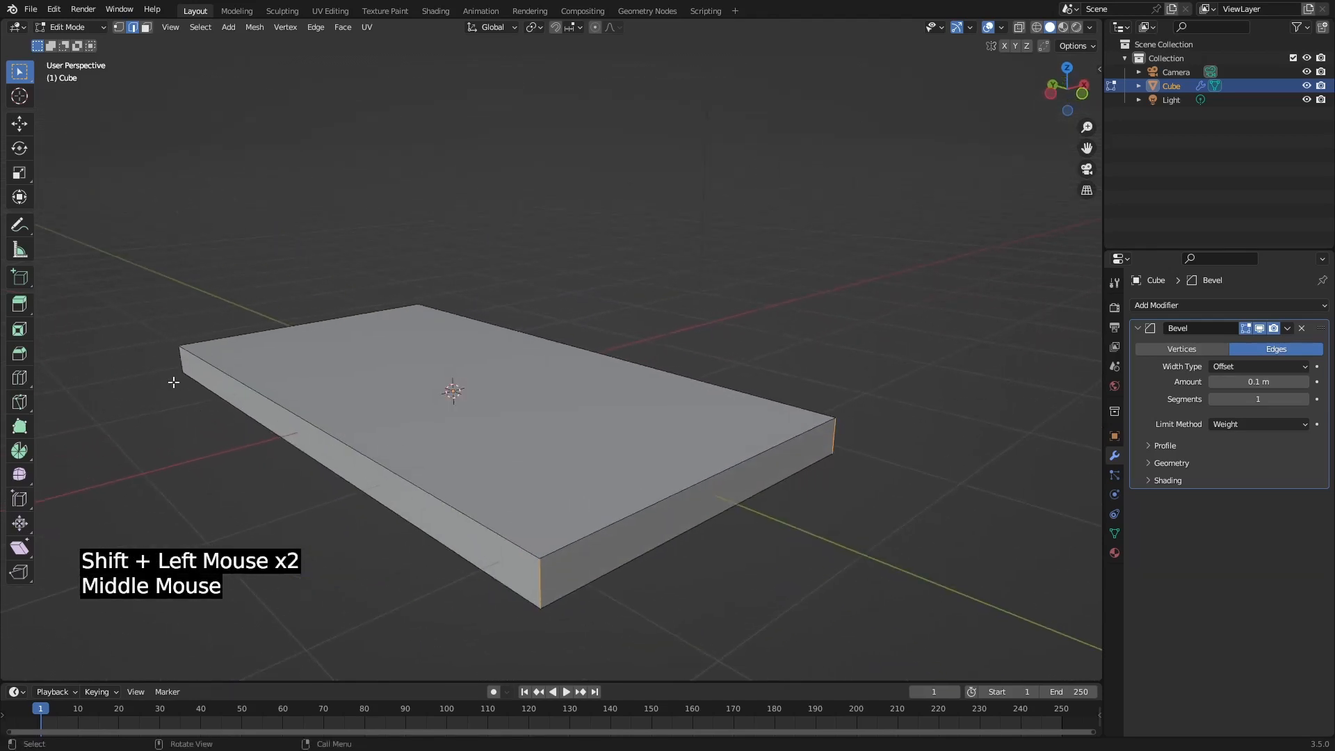
pyautogui.keyDown('shift'); pyautogui.click(179, 360); pyautogui.keyUp('shift')
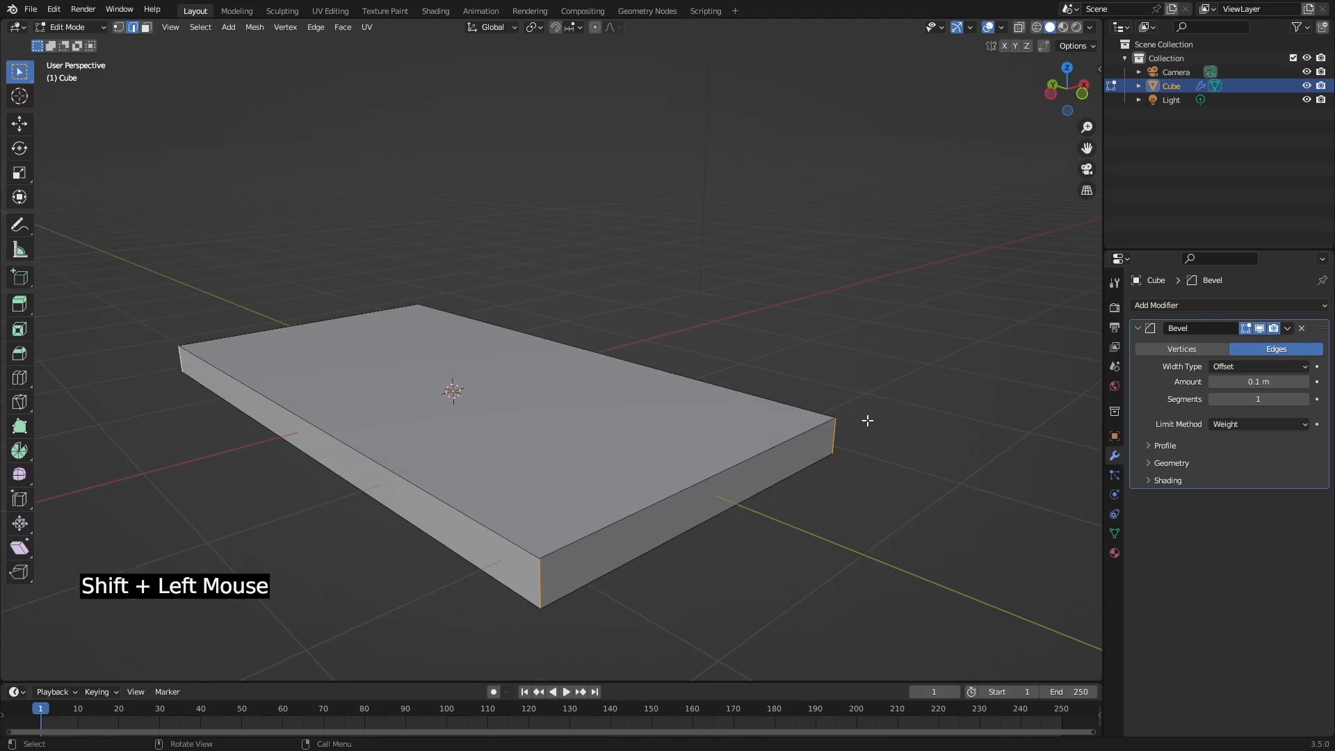
pyautogui.press('n')
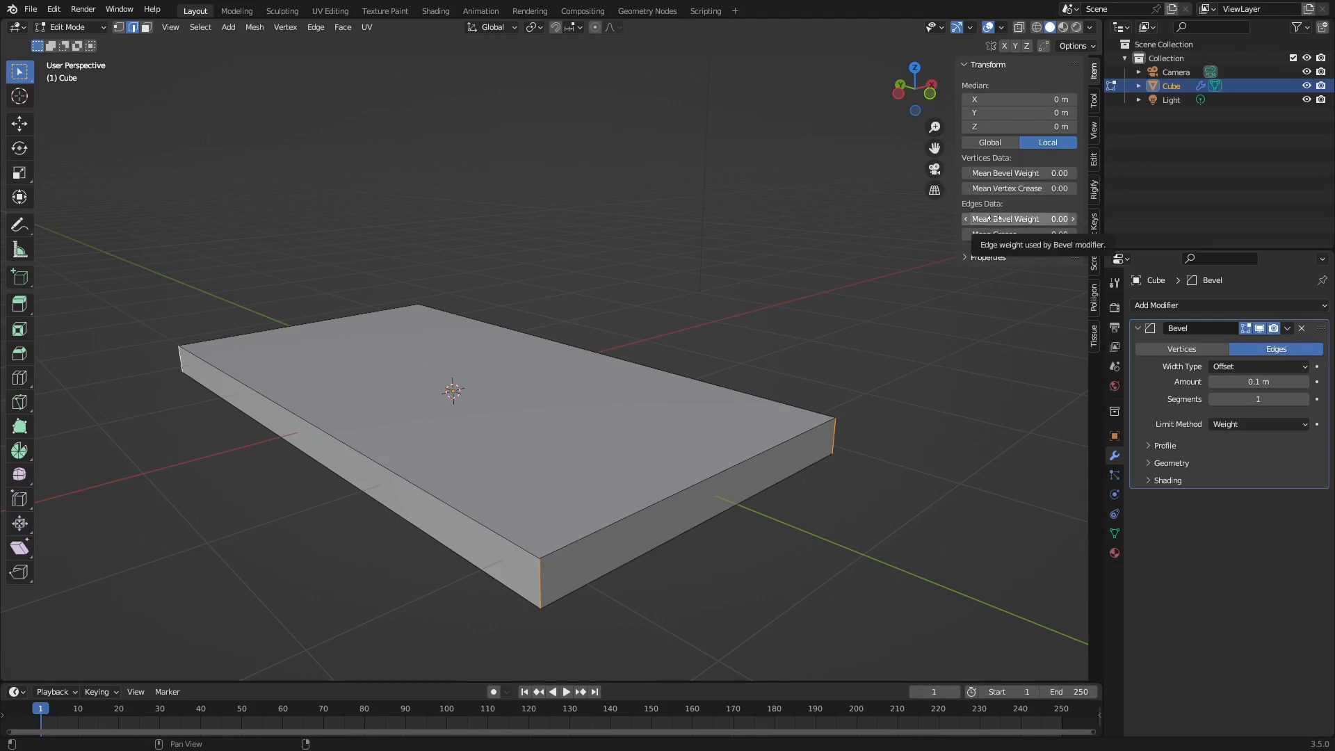
pyautogui.moveTo(991, 219); pyautogui.dragTo(1001, 221)
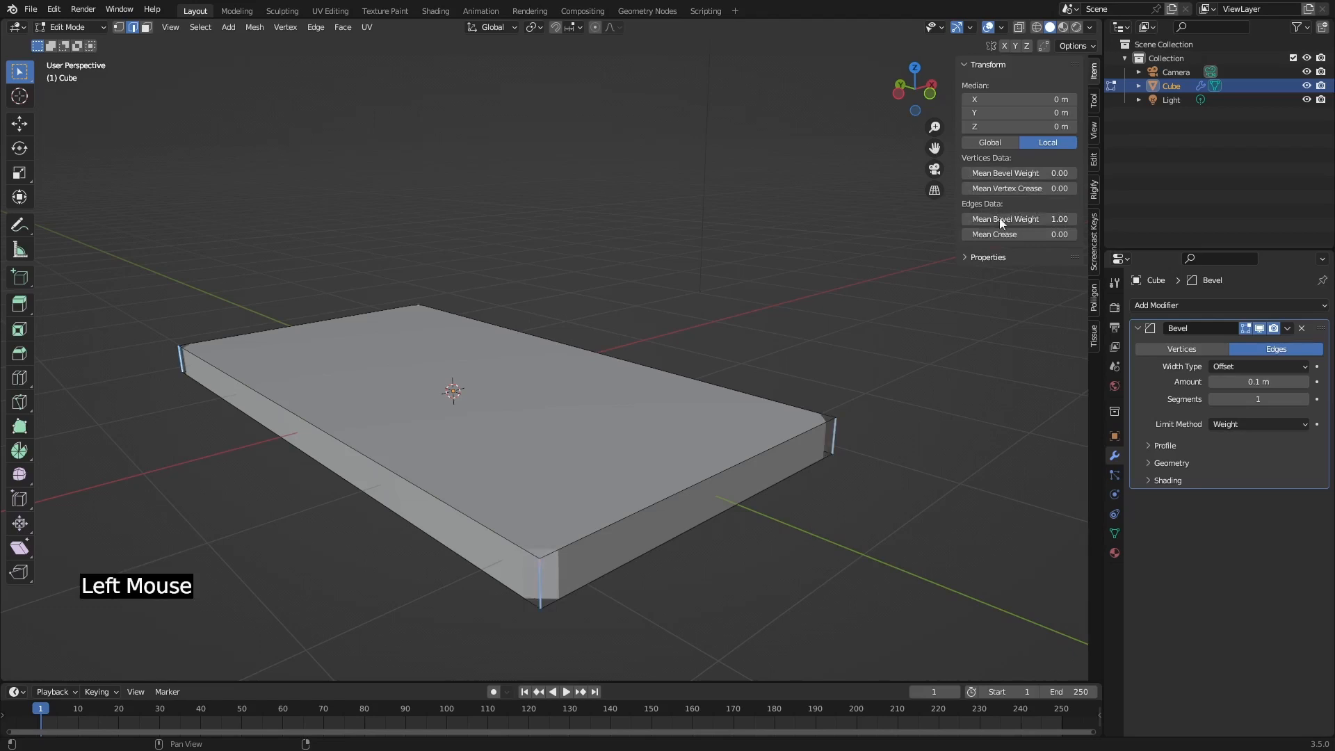
# Increase the Bevel modifier's amount to 0.41 m.
pyautogui.moveTo(604, 271); pyautogui.dragTo(511, 285, button='middle')
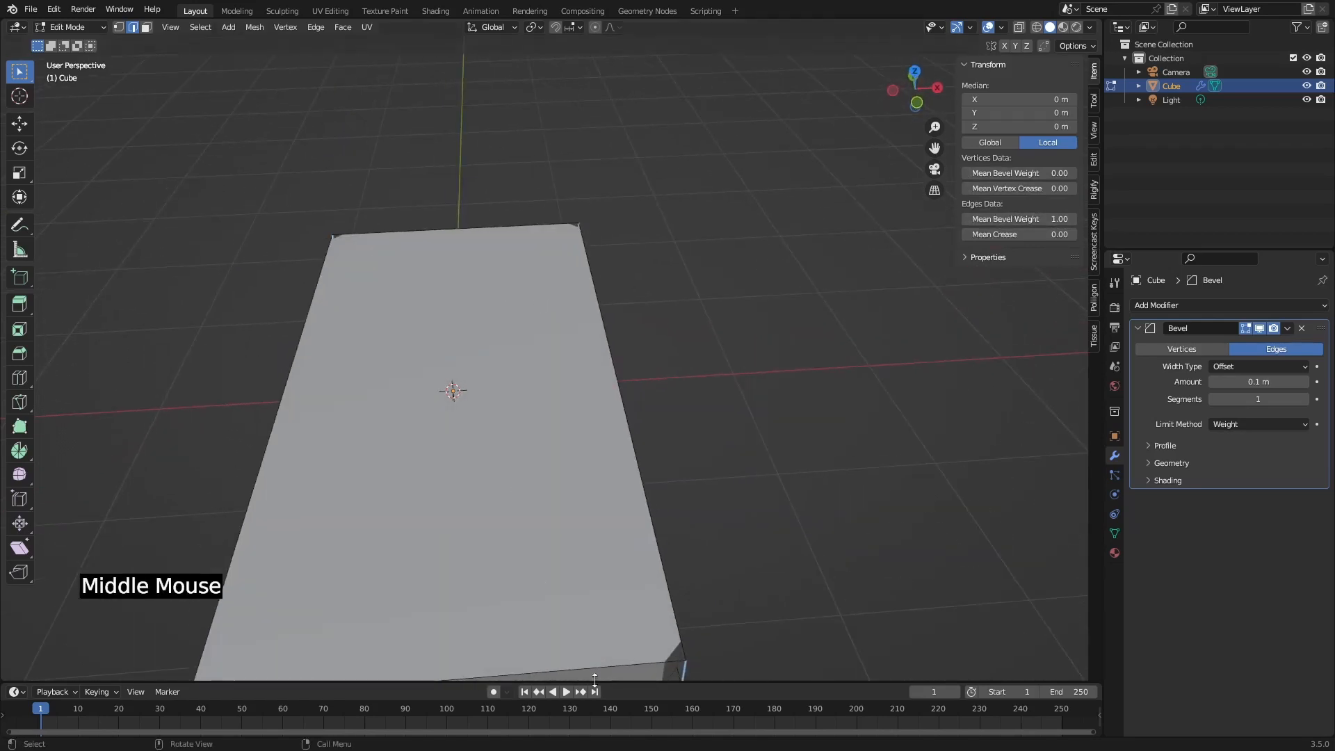
pyautogui.scroll(-2, 595, 619)
pyautogui.keyDown('shift'); pyautogui.moveTo(584, 607); pyautogui.dragTo(635, 486, button='middle'); pyautogui.keyUp('shift')
pyautogui.scroll(2, 634, 486)
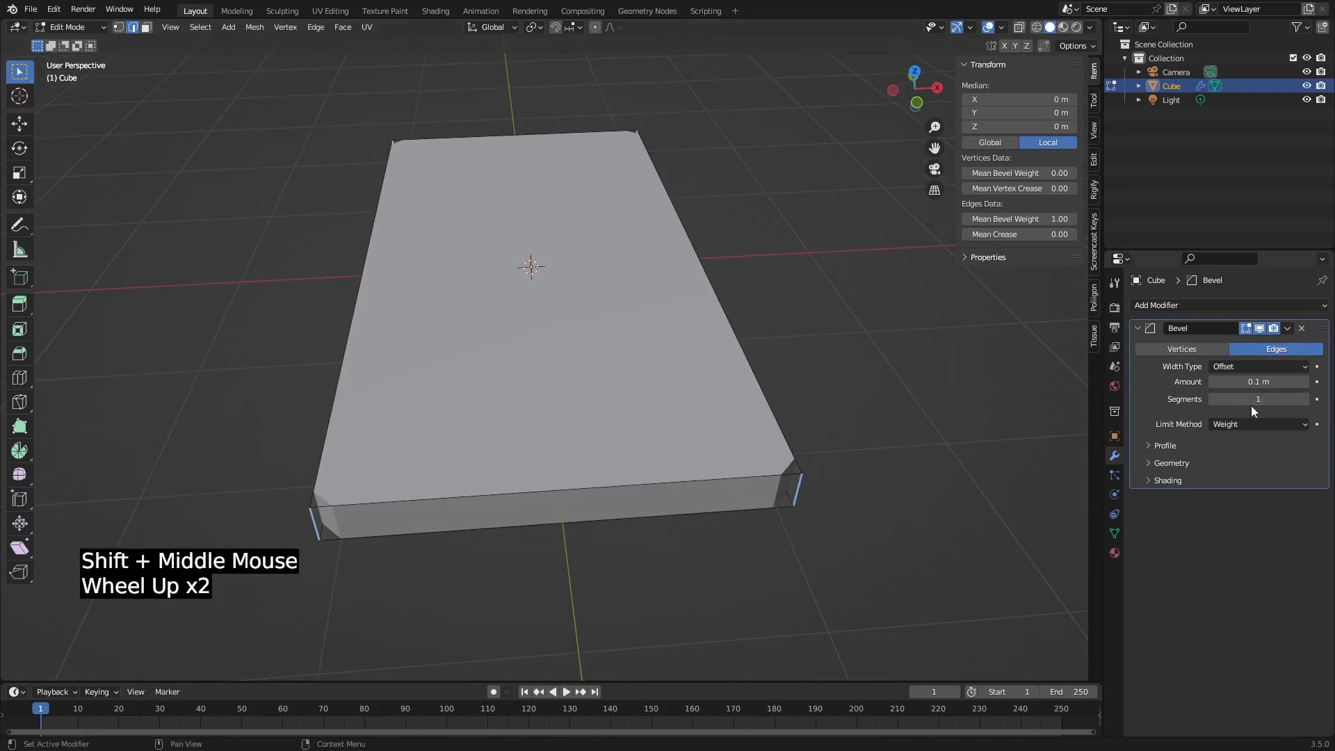
pyautogui.click(1258, 382)
pyautogui.moveTo(1258, 381); pyautogui.dragTo(1283, 382)
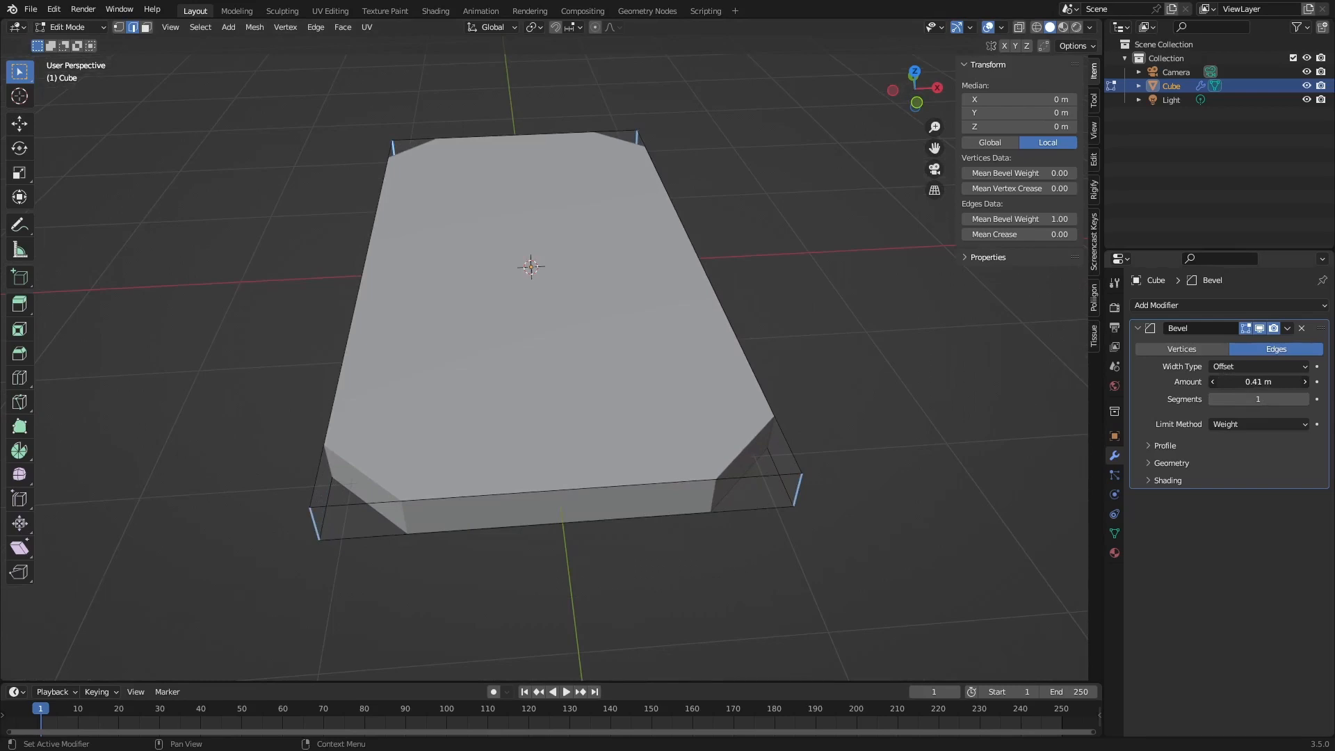
# Raise the Bevel modifier's segments to 8 to round the slab's corners.
pyautogui.moveTo(694, 352); pyautogui.dragTo(691, 396, button='middle')
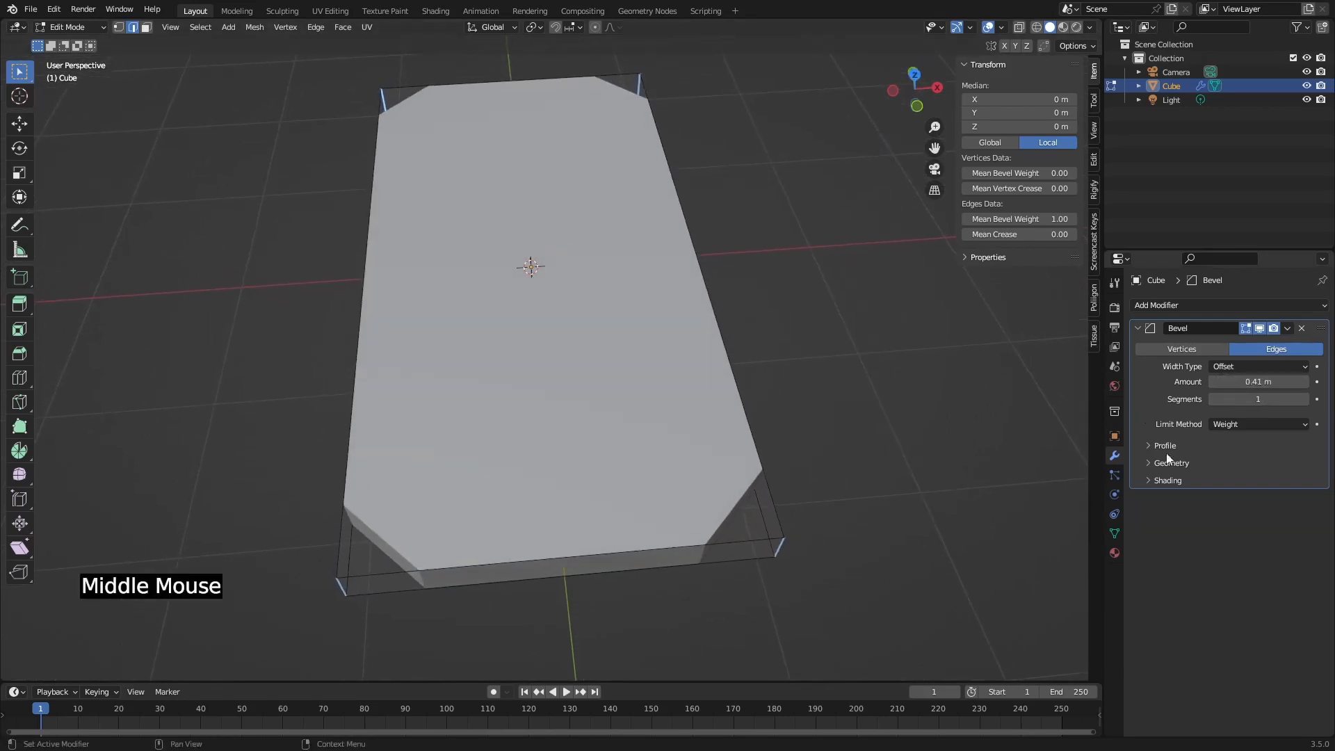
pyautogui.click(1304, 399)
pyautogui.click(1305, 399)
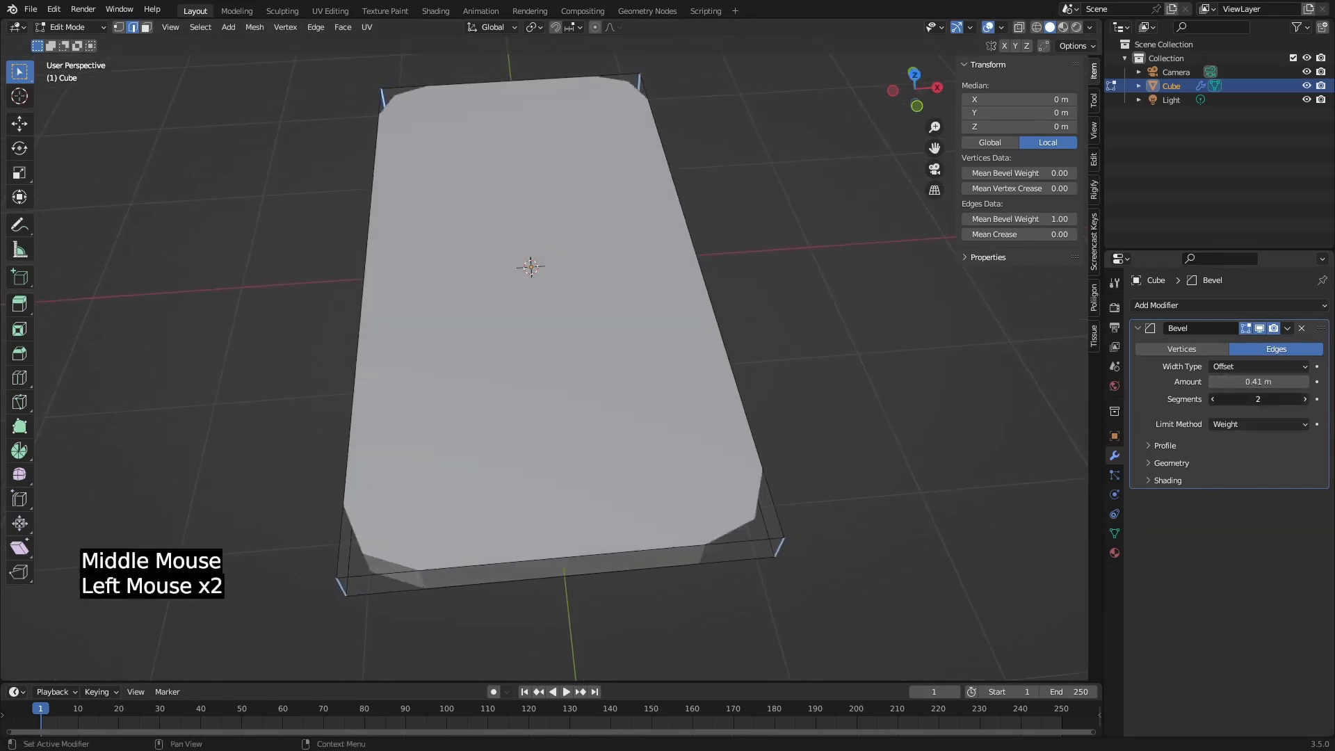
pyautogui.click(1304, 399)
pyautogui.click(1304, 399)
pyautogui.click(1304, 399)
pyautogui.click(1304, 399)
pyautogui.click(1304, 399)
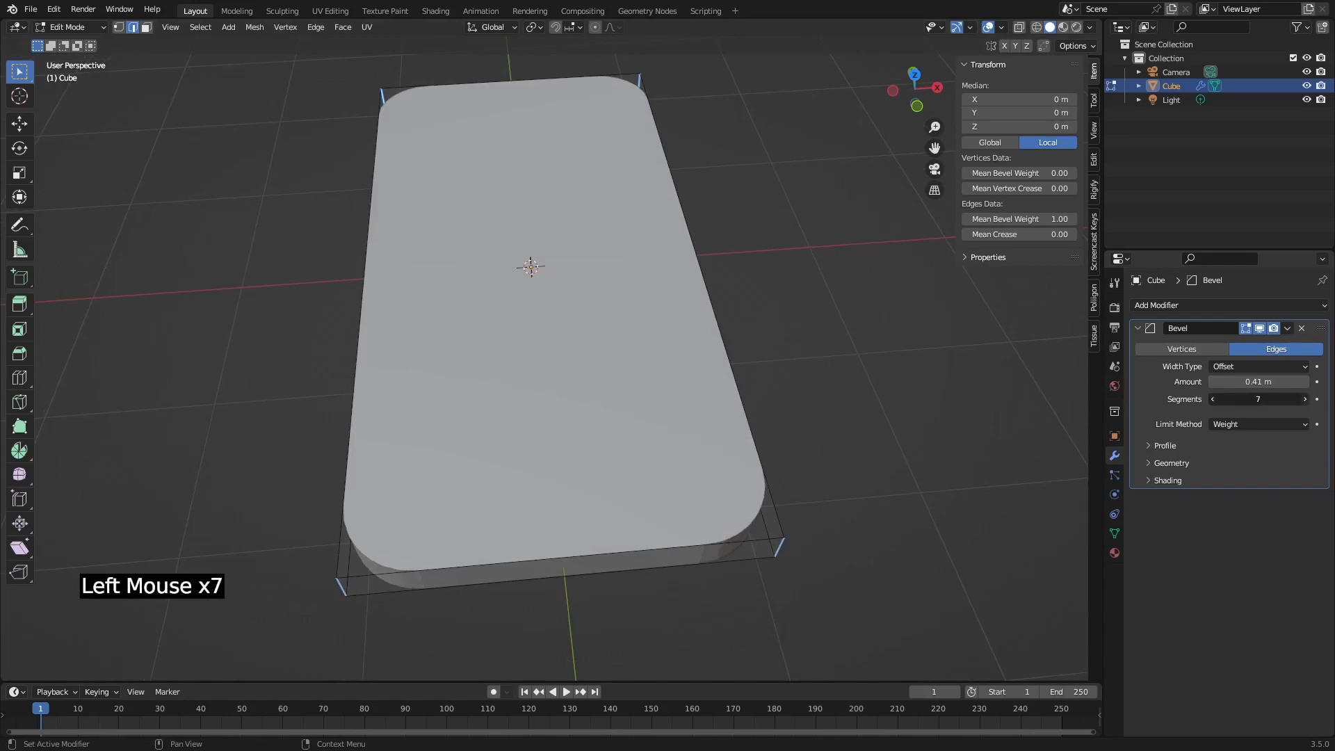
# Reduce the corner Bevel modifier's amount to 0.25 m.
pyautogui.moveTo(824, 333); pyautogui.dragTo(674, 369, button='middle')
pyautogui.scroll(-2, 816, 387)
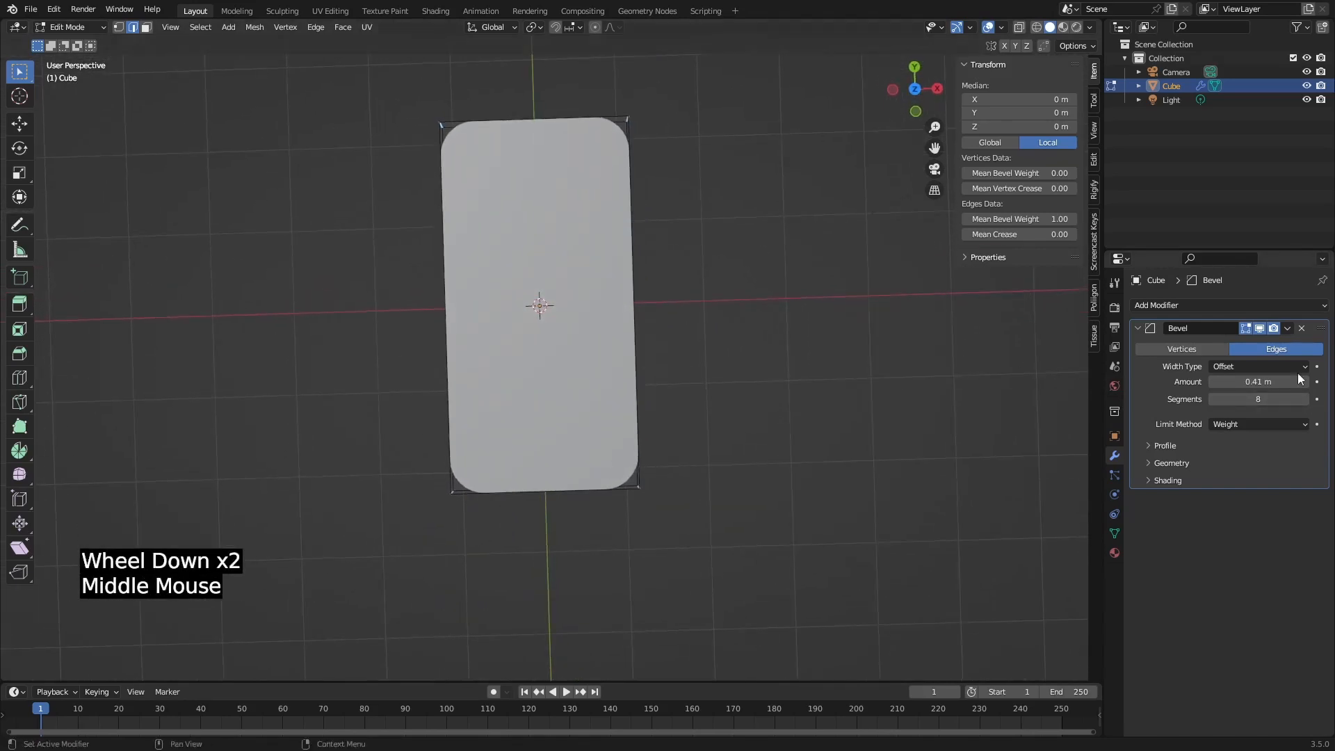
pyautogui.moveTo(1249, 382); pyautogui.dragTo(1251, 381)
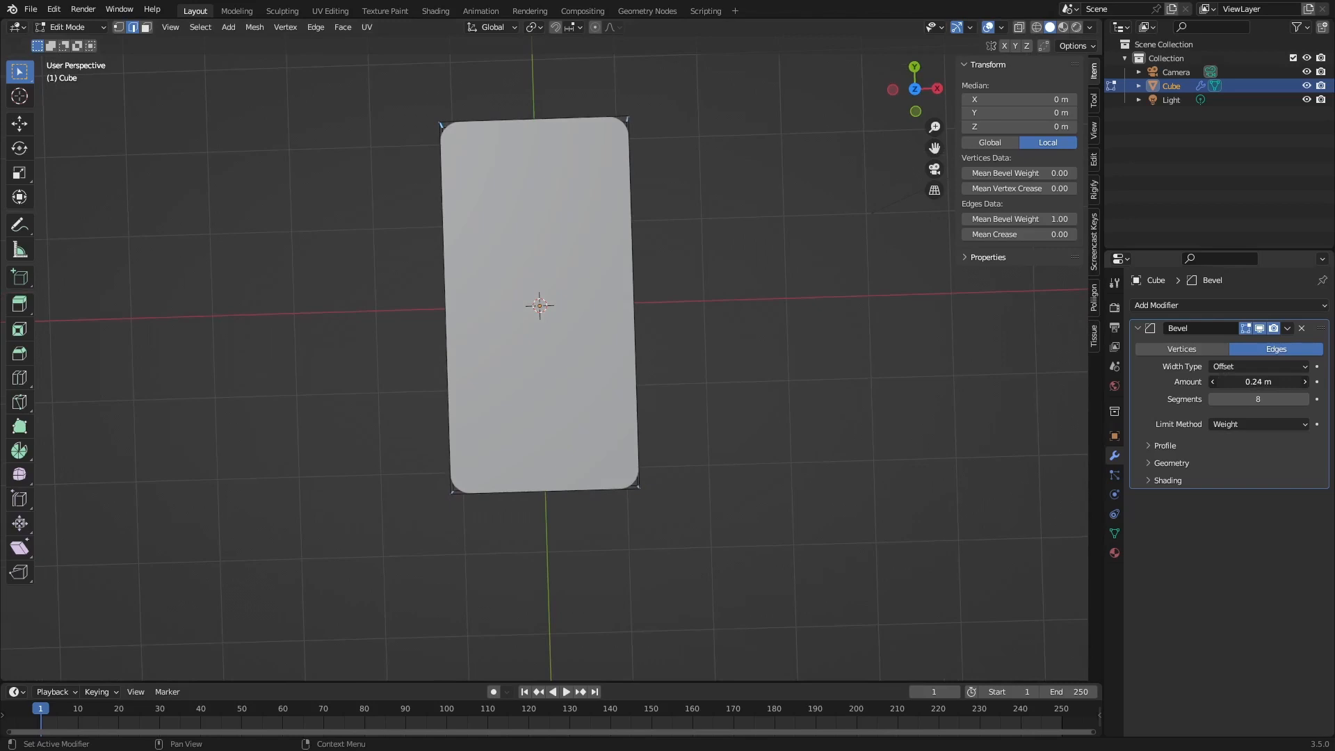
pyautogui.moveTo(819, 358); pyautogui.dragTo(720, 300, button='middle')
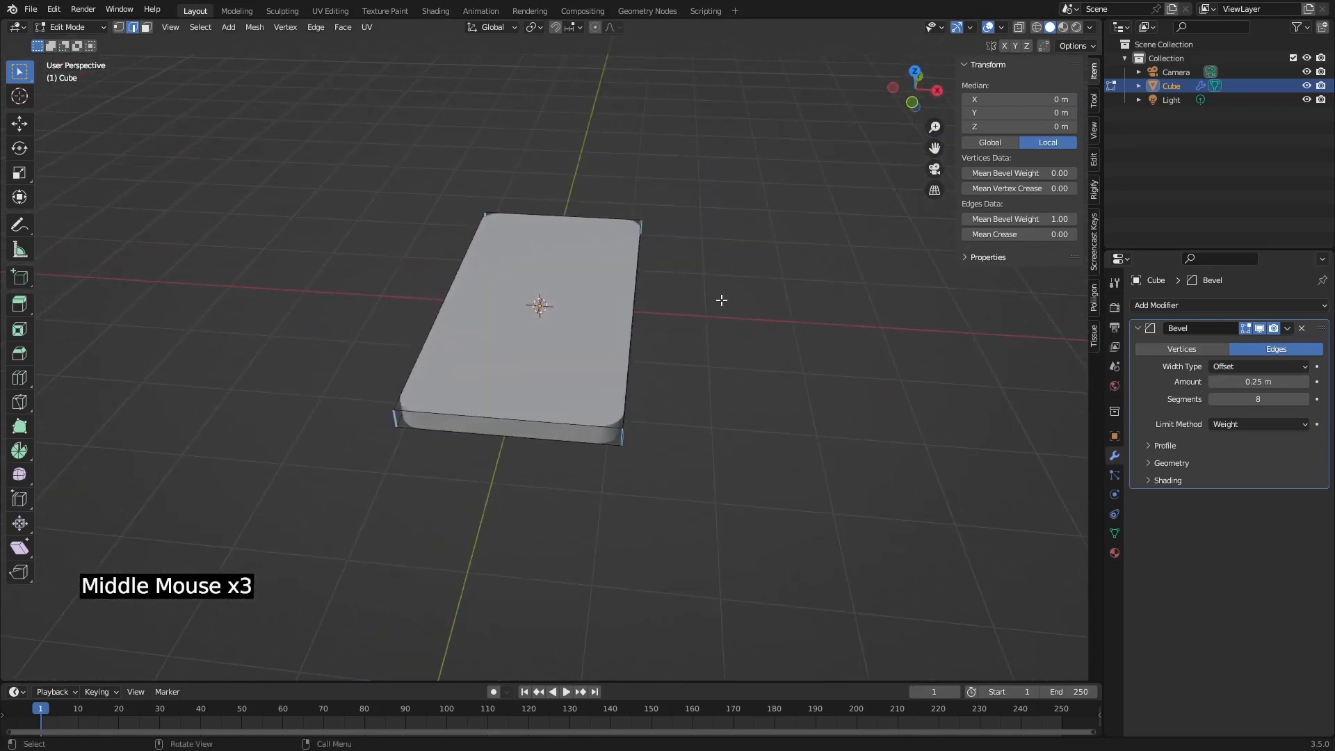
# Add a second Bevel modifier to the slab for its remaining sharp edges.
pyautogui.click(1172, 306)
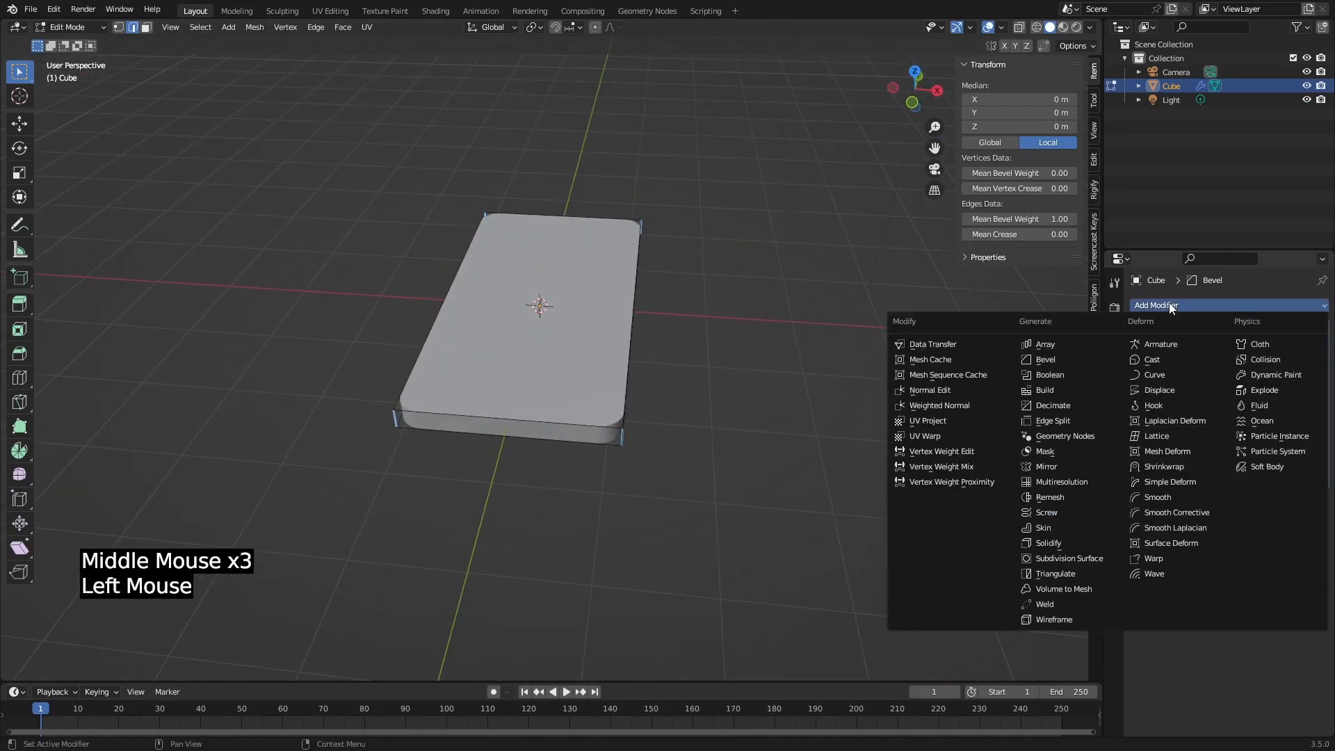
pyautogui.click(1054, 361)
pyautogui.scroll(-1, 629, 442)
pyautogui.scroll(2, 629, 442)
pyautogui.moveTo(629, 443); pyautogui.dragTo(635, 408, button='middle')
pyautogui.scroll(2, 658, 408)
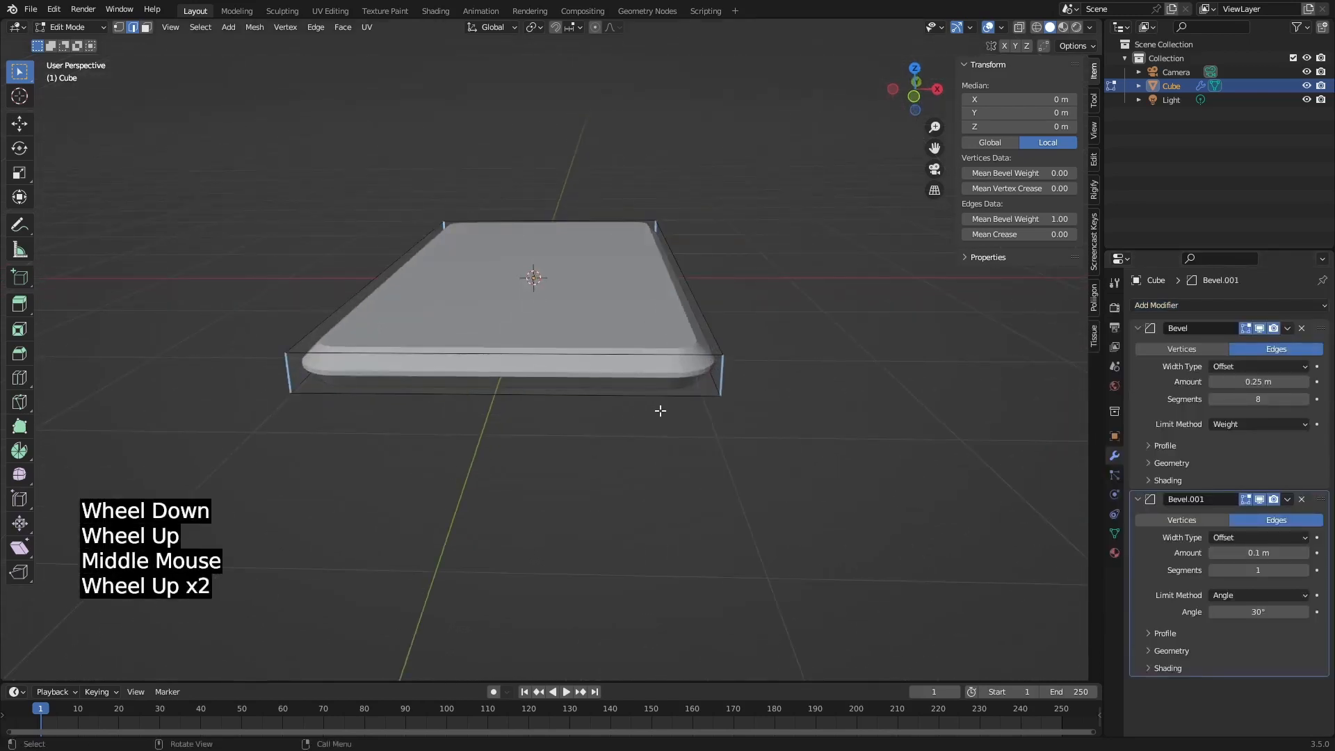
# Set the second Bevel modifier's amount to 0.02 m and its segments to 4.
pyautogui.moveTo(1255, 549); pyautogui.dragTo(1232, 548)
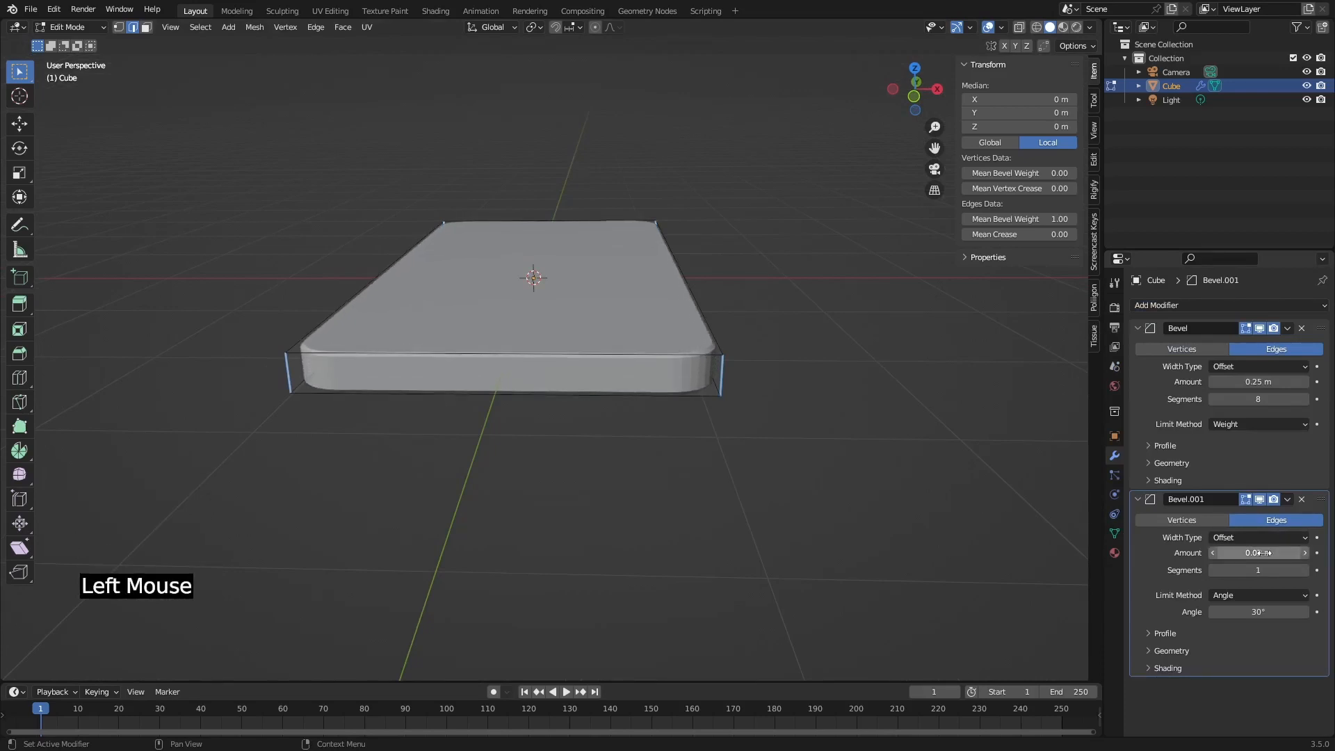
pyautogui.click(1305, 571)
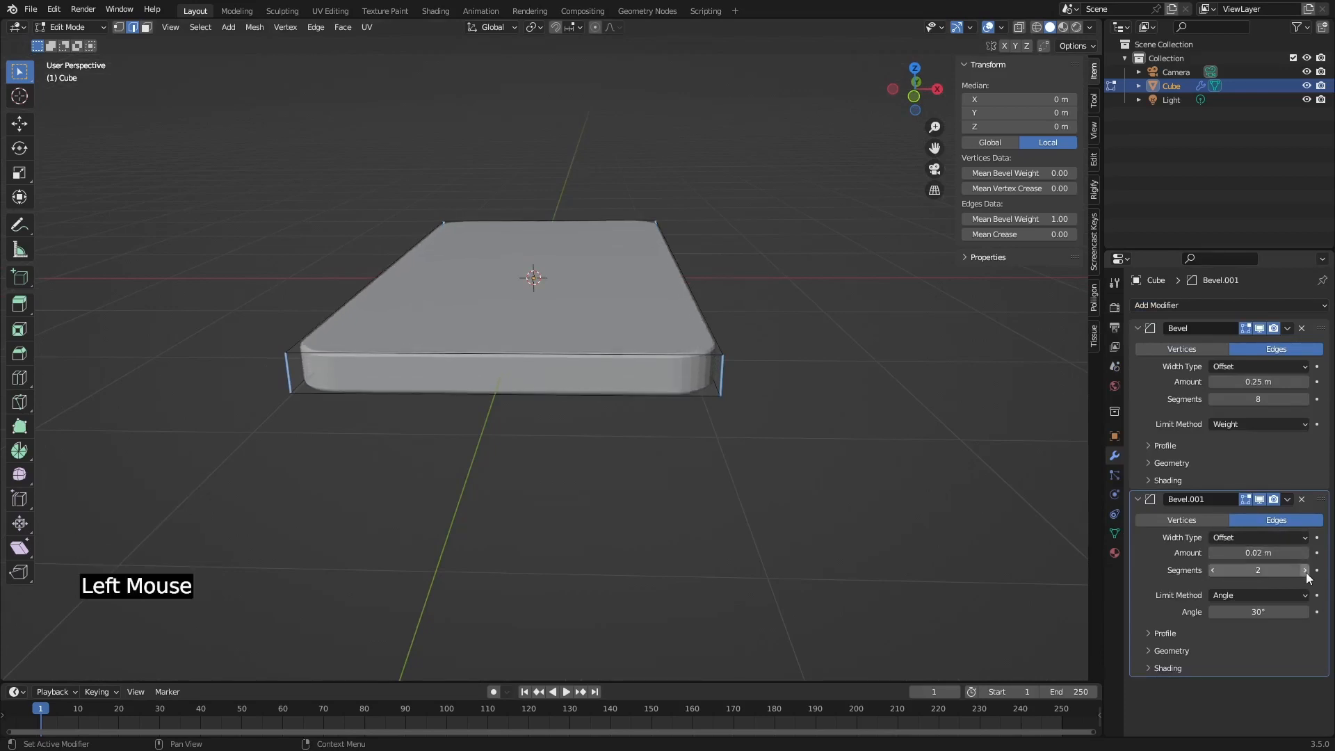
pyautogui.click(1305, 570)
pyautogui.click(1305, 571)
pyautogui.moveTo(799, 362)
pyautogui.mouseDown(button='middle')
pyautogui.moveTo(778, 331)
pyautogui.moveTo(724, 399)
pyautogui.moveTo(778, 447)
pyautogui.moveTo(797, 373)
pyautogui.mouseUp(button='middle')
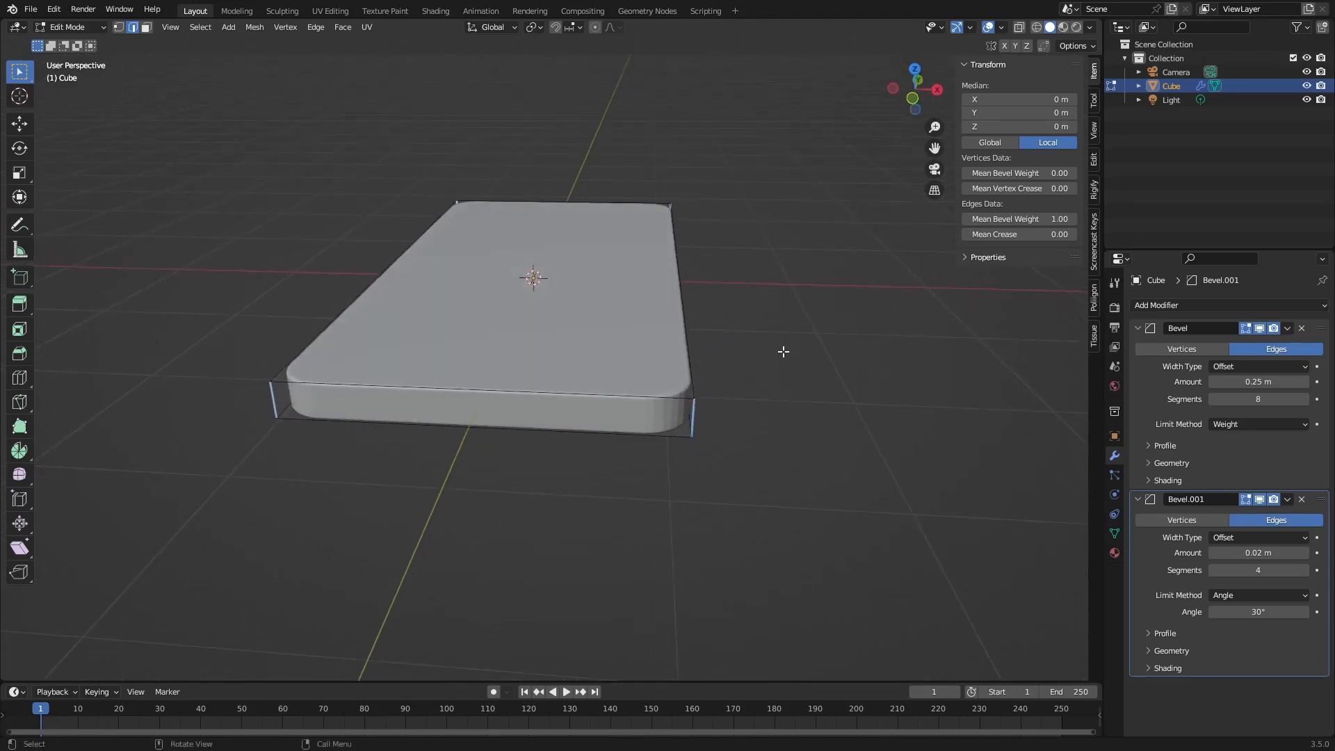
# Return to Object Mode, apply Shade Smooth to the phone body and inspect it from several angles.
pyautogui.press('Tab')
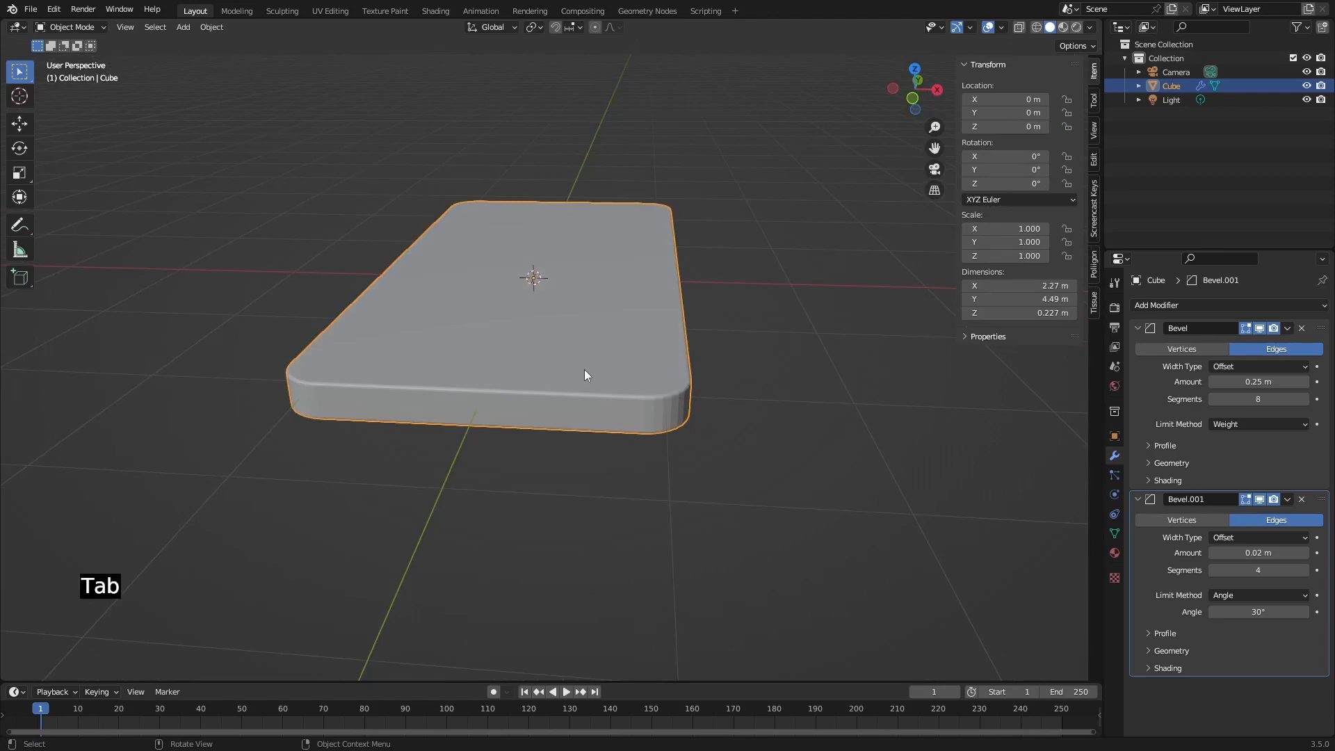
pyautogui.rightClick(584, 376)
pyautogui.click(584, 369)
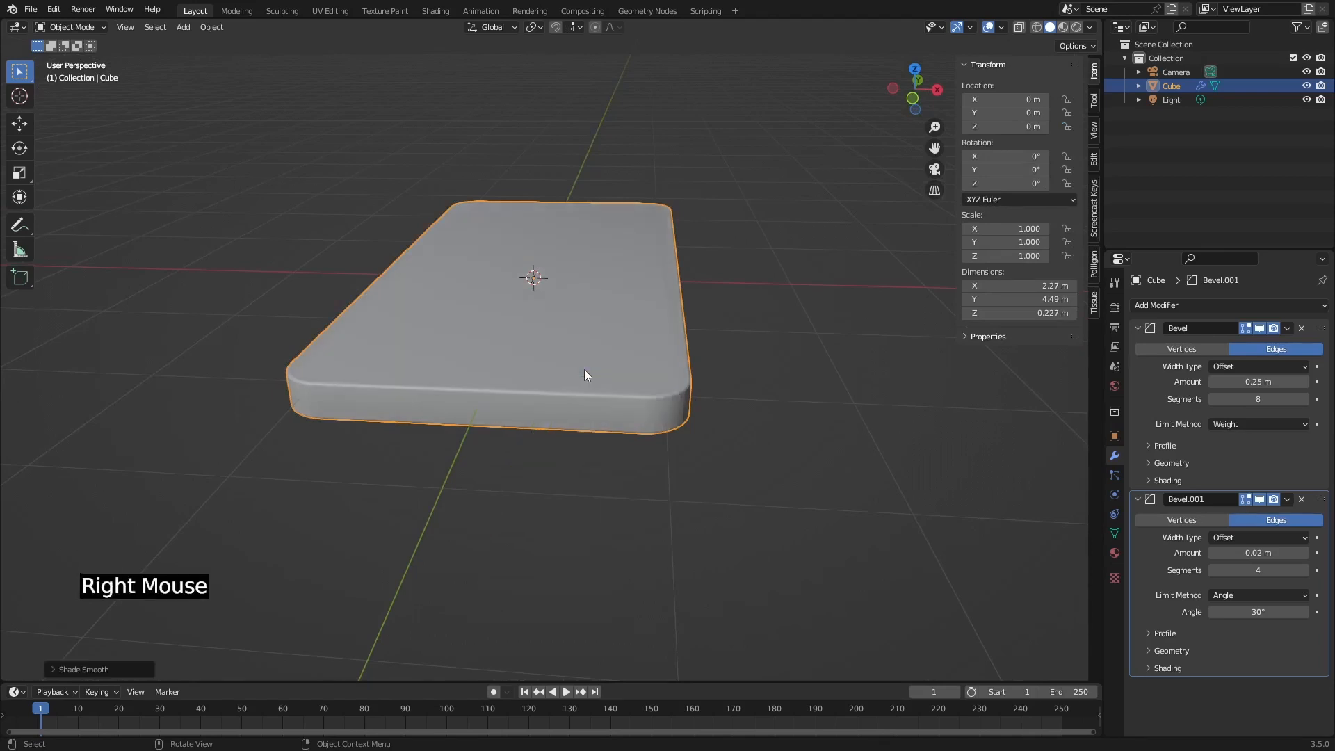
pyautogui.moveTo(663, 295); pyautogui.dragTo(670, 339, button='middle')
pyautogui.scroll(-2, 670, 341)
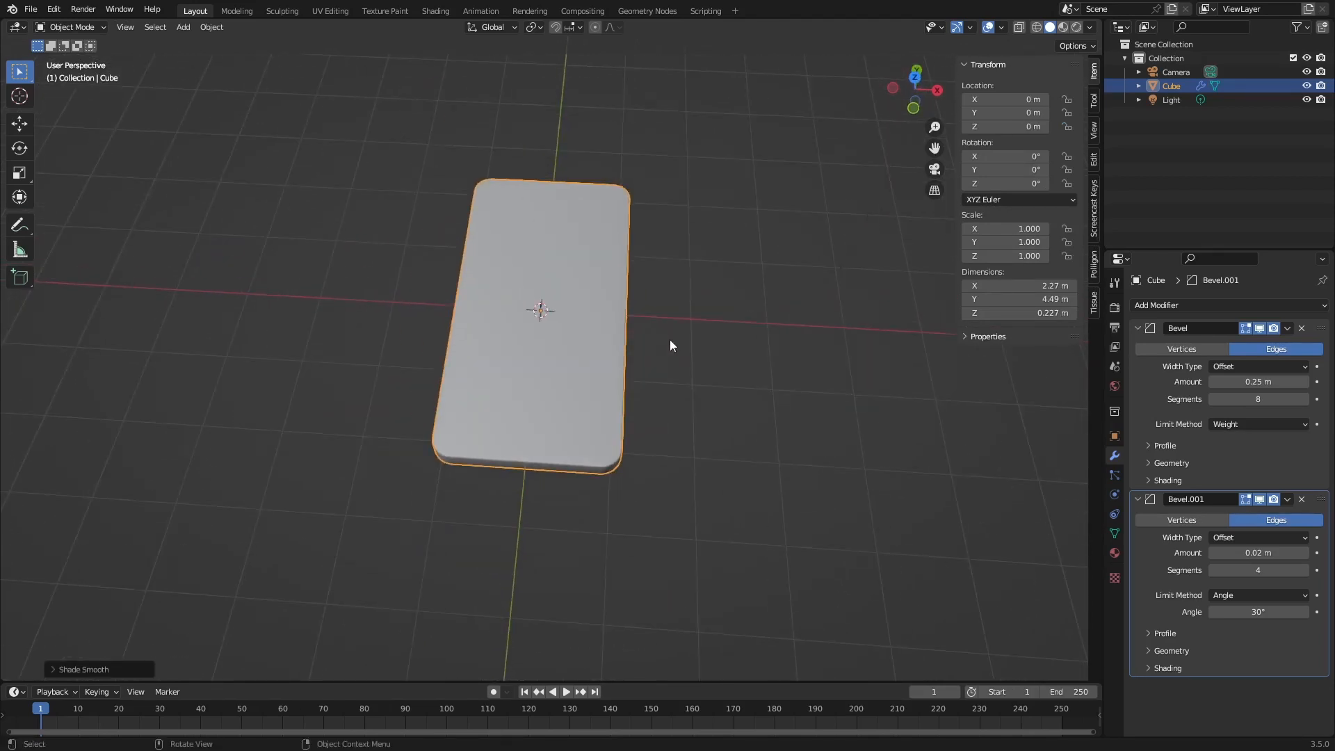
pyautogui.moveTo(585, 414); pyautogui.dragTo(595, 346, button='middle')
pyautogui.scroll(2, 570, 377)
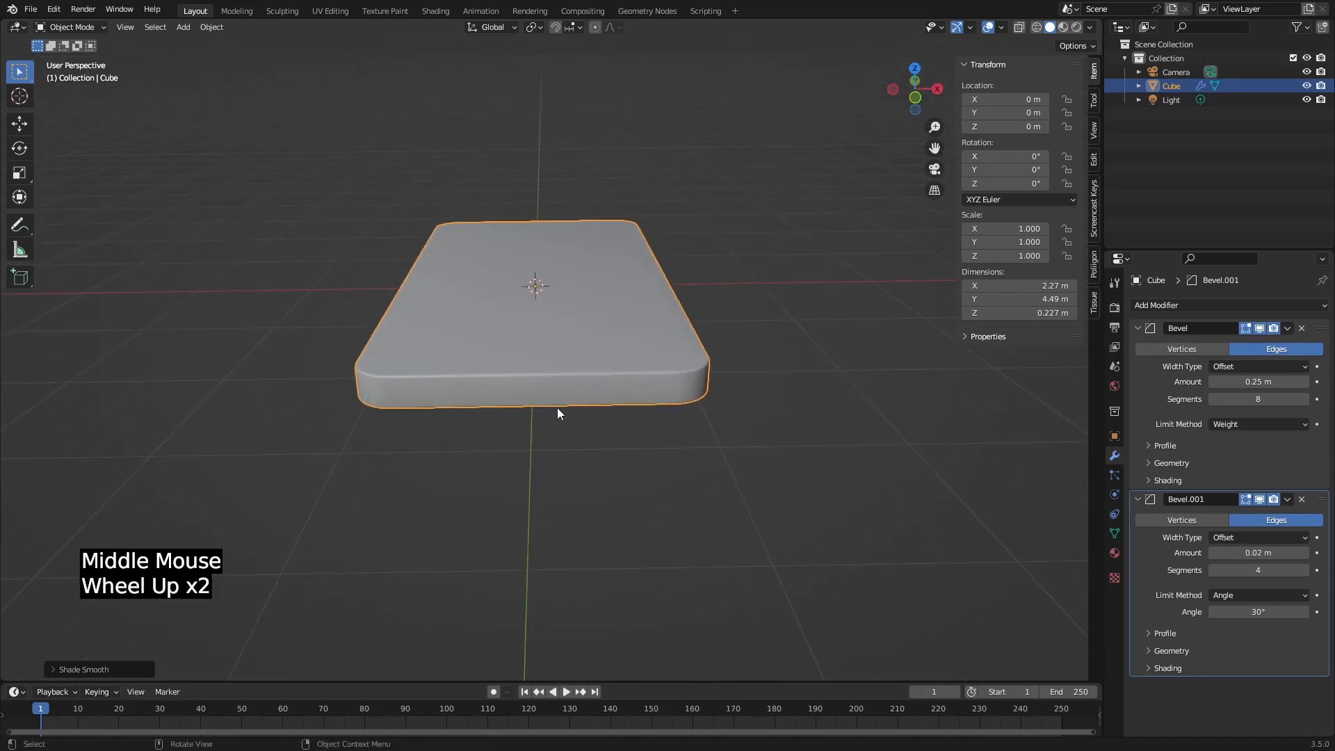
pyautogui.moveTo(440, 329); pyautogui.dragTo(570, 453, button='middle')
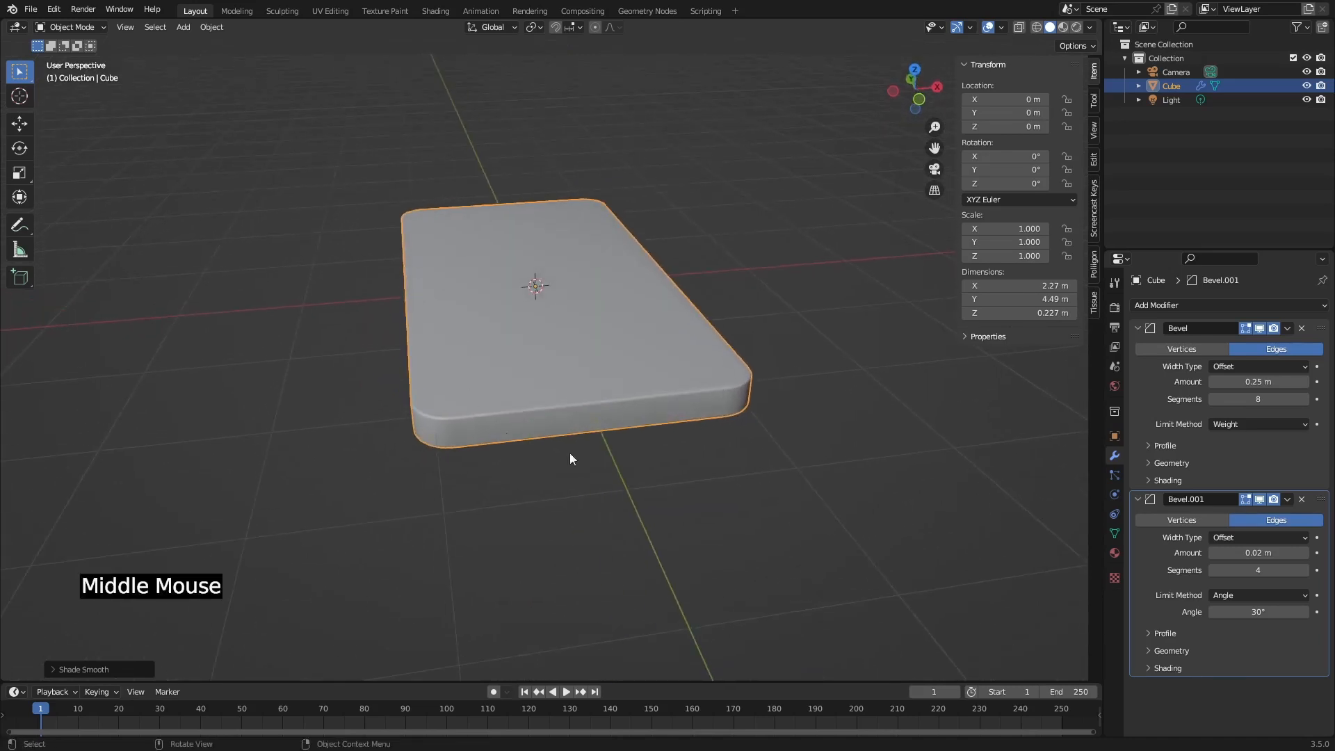
pyautogui.moveTo(584, 184); pyautogui.dragTo(483, 189, button='middle')
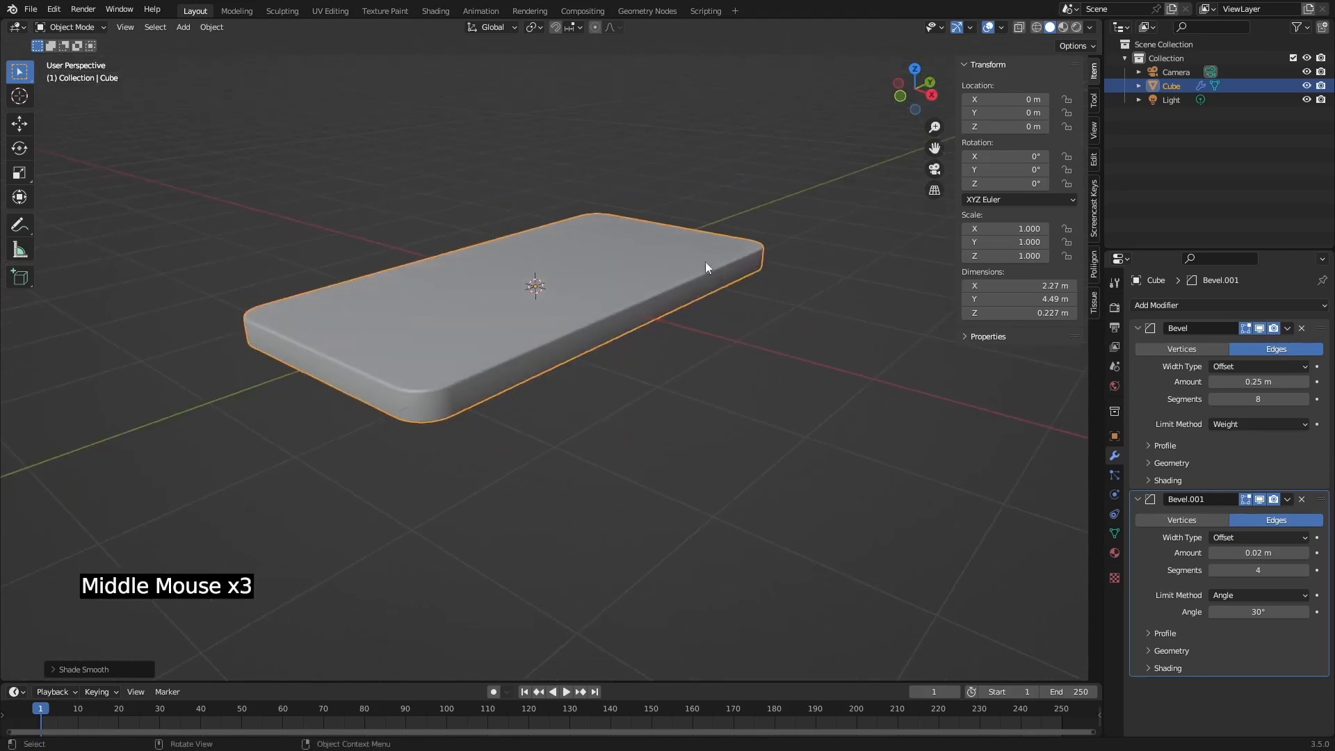
pyautogui.moveTo(588, 326)
pyautogui.mouseDown(button='middle')
pyautogui.moveTo(605, 349)
pyautogui.moveTo(593, 347)
pyautogui.mouseUp(button='middle')
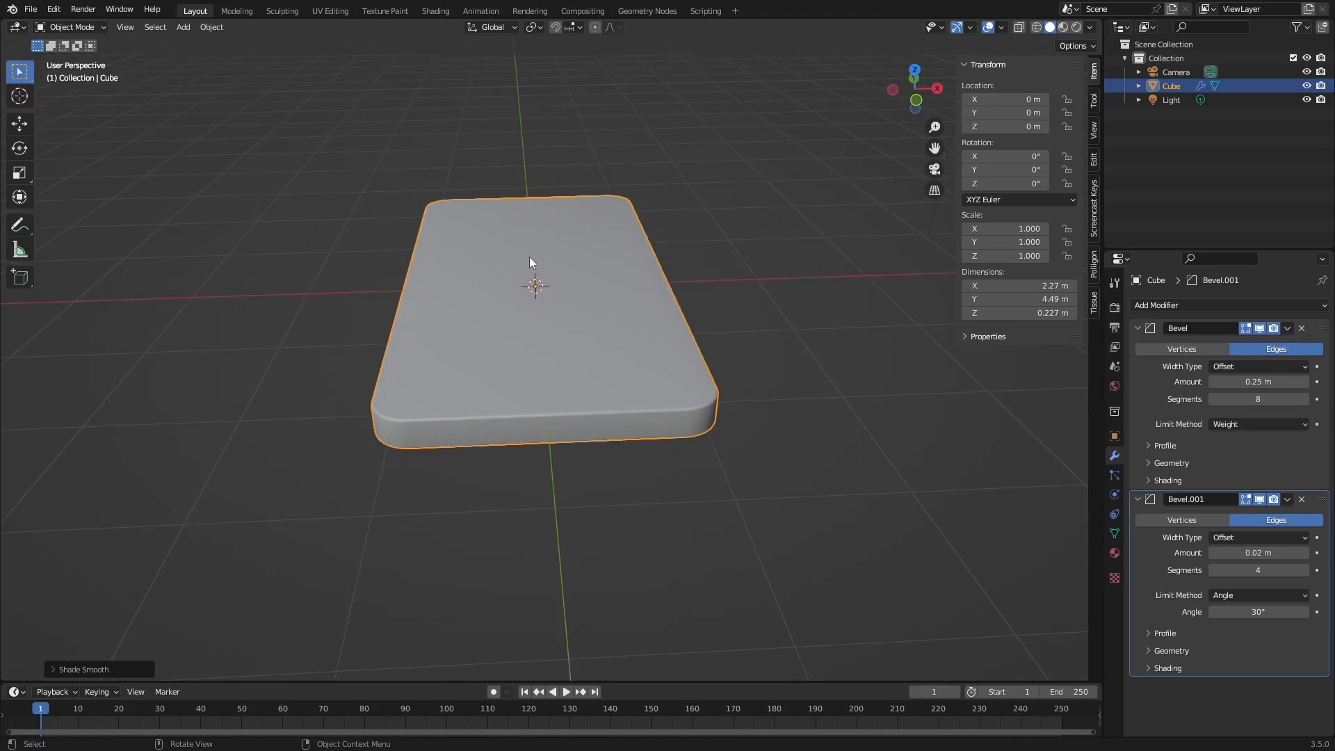
# Add a cylinder mesh at the centre of the phone body and scale it uniformly to about 0.22 m.
pyautogui.hotkey('shift', 'a')
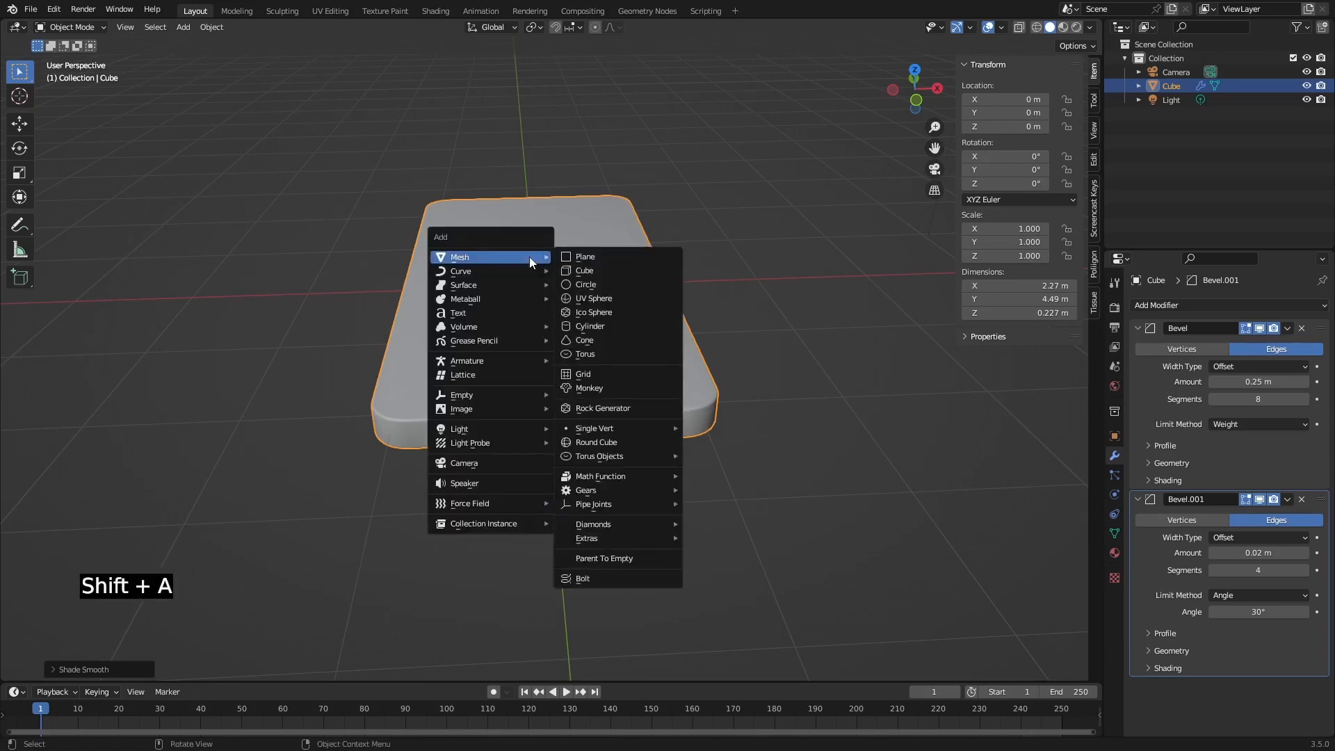
pyautogui.click(612, 328)
pyautogui.scroll(-1, 611, 327)
pyautogui.scroll(-1, 716, 352)
pyautogui.scroll(1, 970, 433)
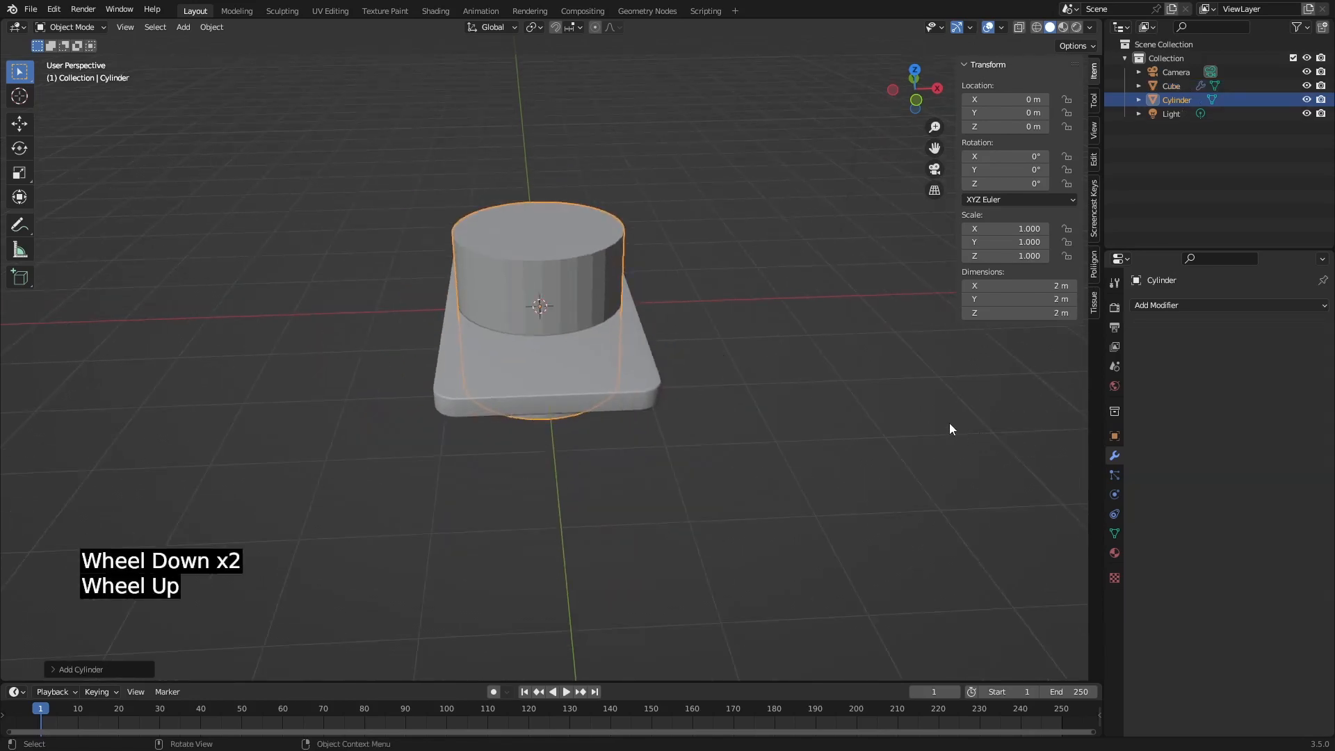
pyautogui.press('s')
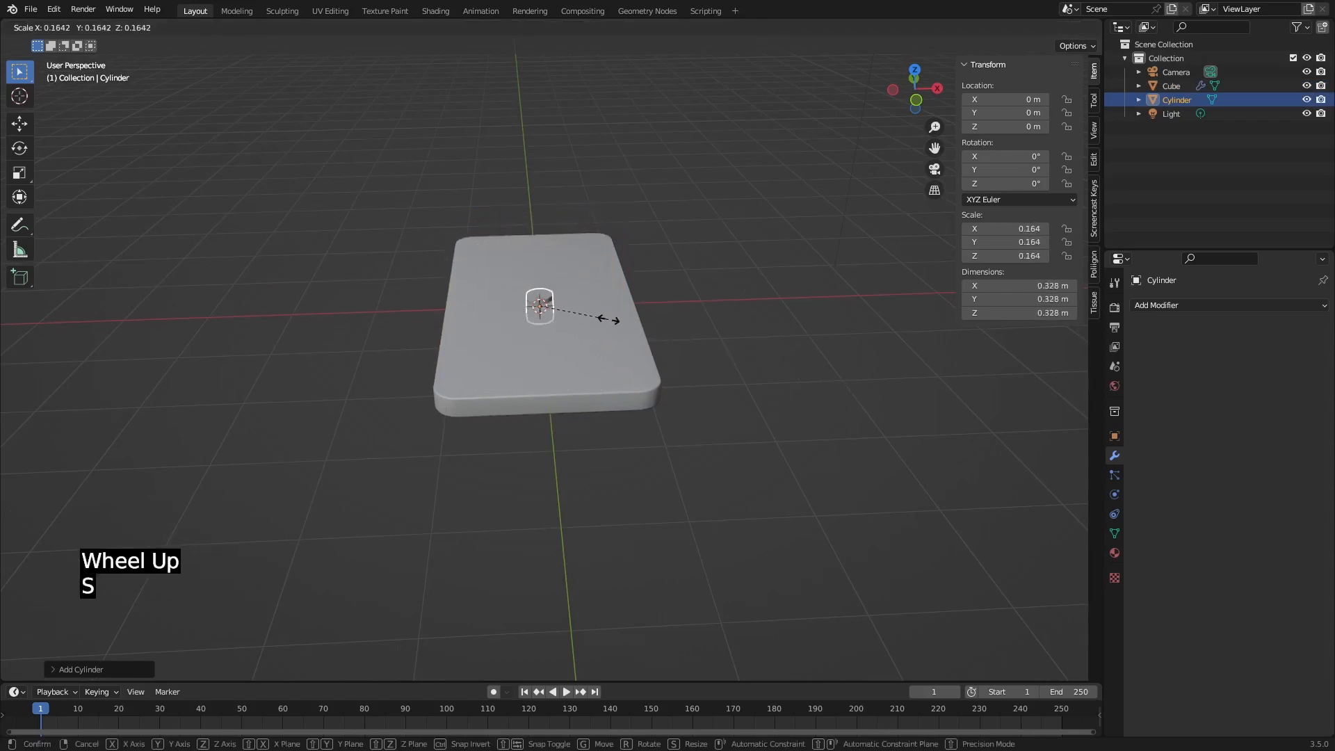
pyautogui.click(588, 311)
# Rotate the cylinder 90° about the global X axis.
pyautogui.moveTo(523, 323); pyautogui.dragTo(798, 407, button='middle')
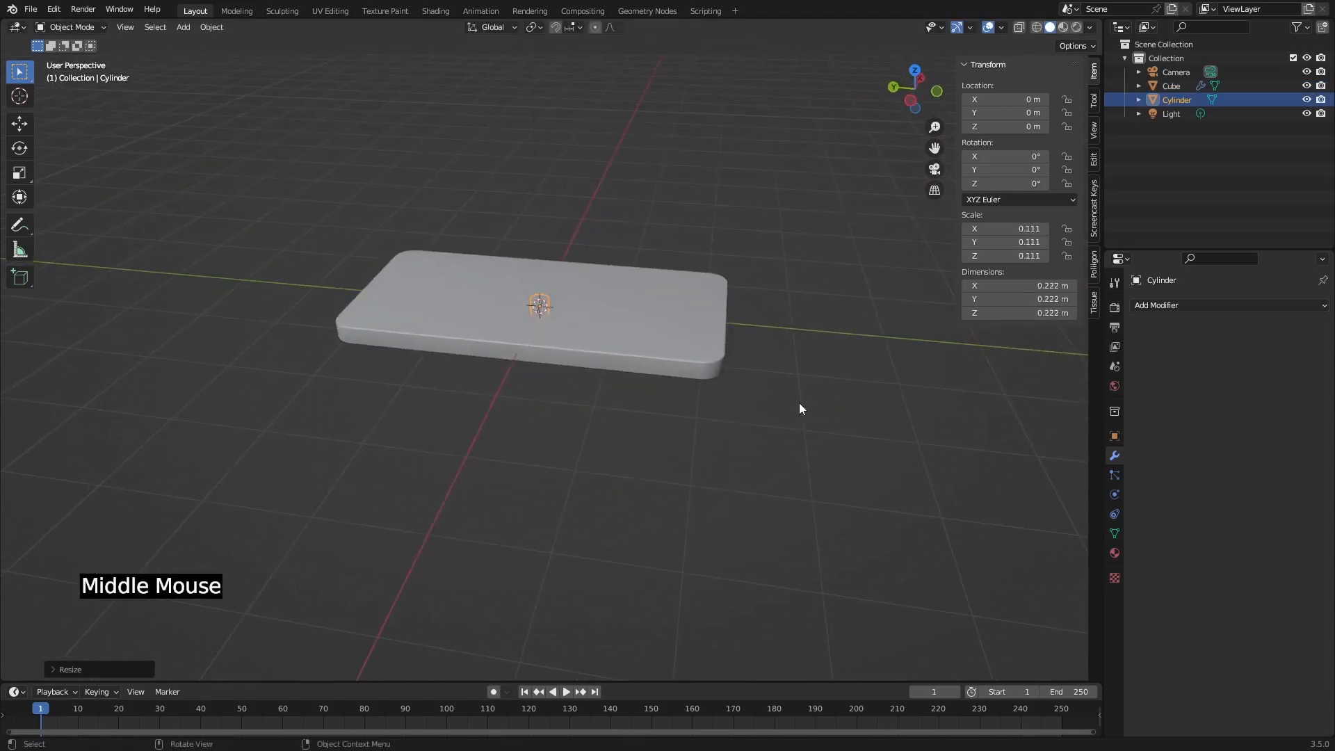
pyautogui.press('r')
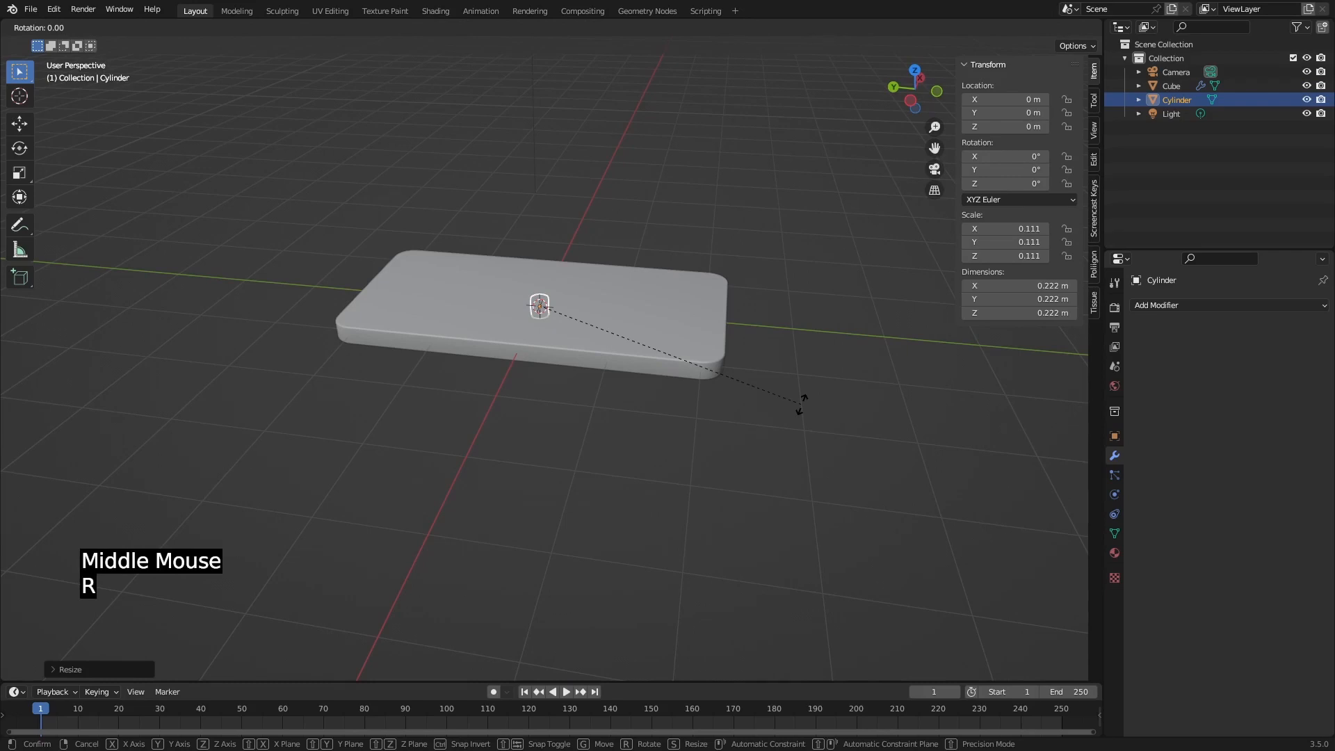
pyautogui.write('x')
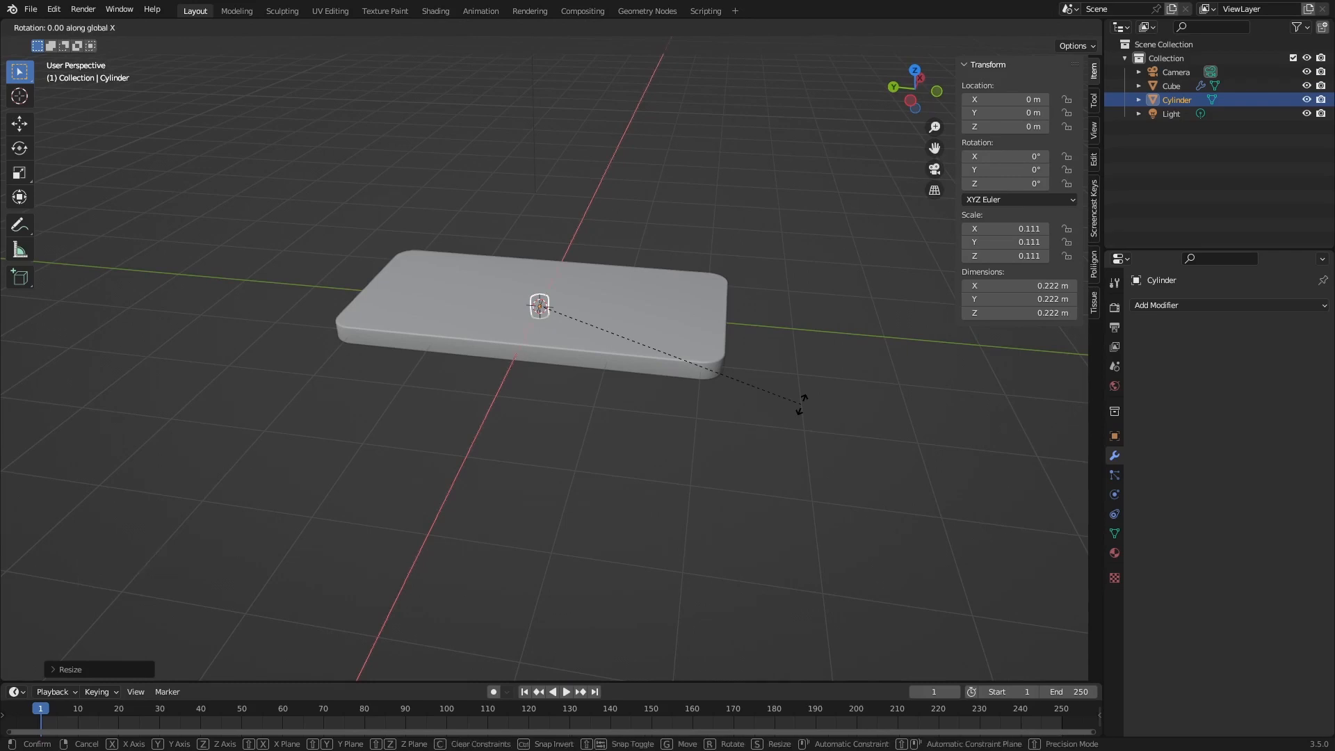
pyautogui.write('90')
pyautogui.press('Return')
# Move the cylinder along Y to about 2.27 m, at the phone's end, and stretch it along Y to about 0.47 m long.
pyautogui.moveTo(801, 403); pyautogui.dragTo(397, 347, button='middle')
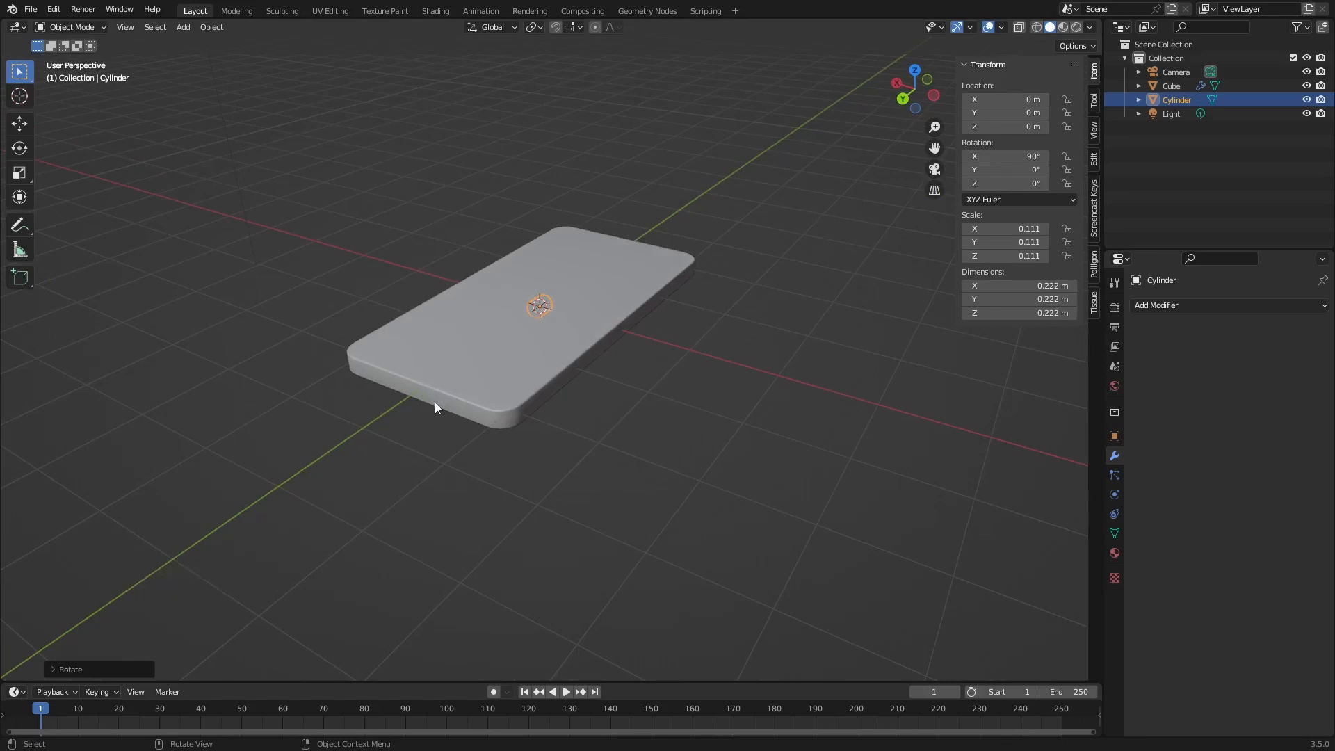
pyautogui.press('g')
pyautogui.press('y')
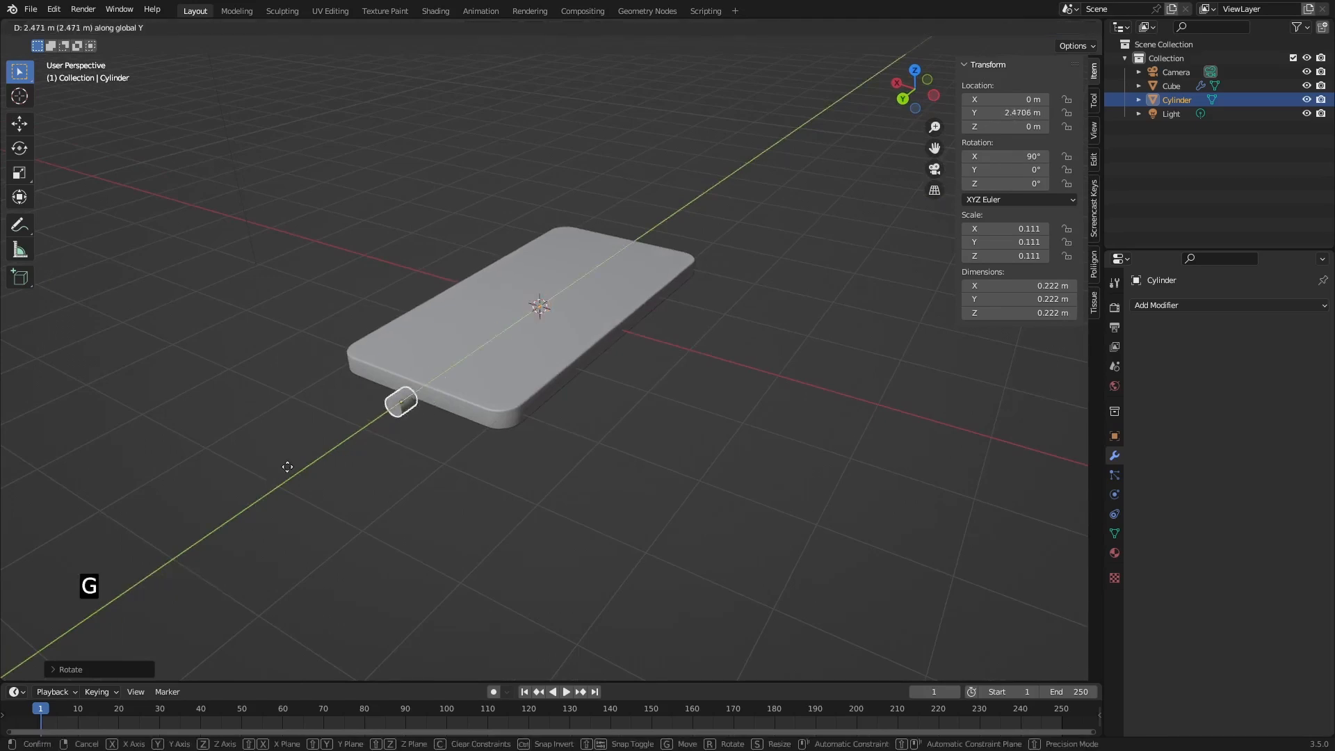
pyautogui.click(331, 473)
pyautogui.press('s')
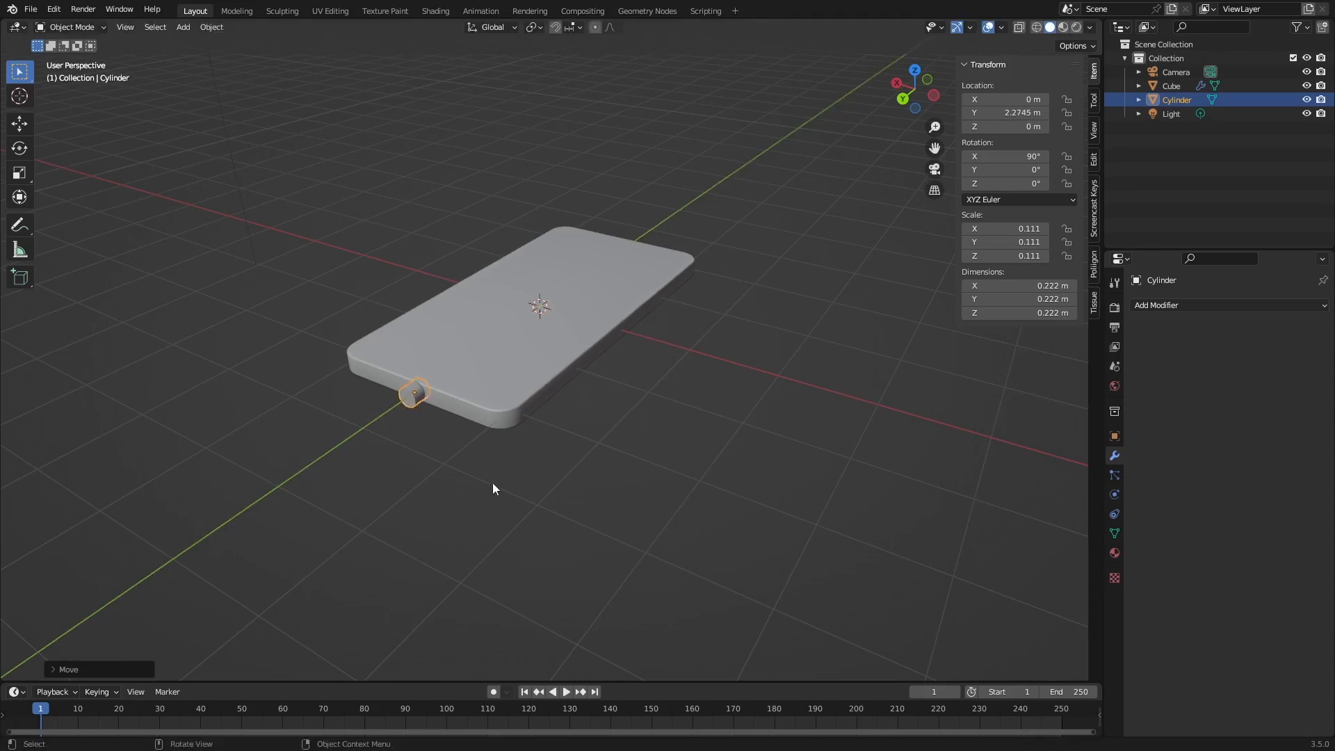
pyautogui.press('z')
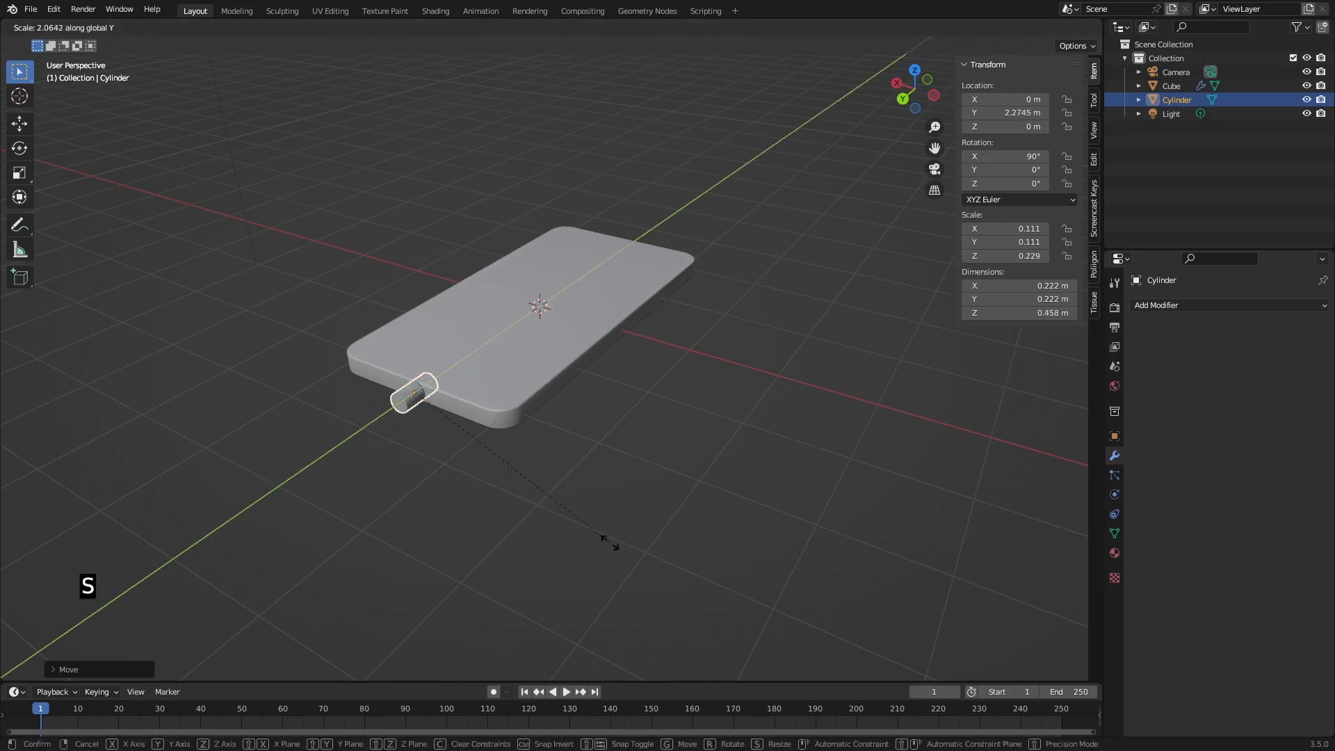
pyautogui.click(612, 542)
# Scale the cylinder down uniformly to about 0.12 m in diameter and shift it along Y to about 2.22 m.
pyautogui.scroll(2, 369, 448)
pyautogui.scroll(1, 369, 447)
pyautogui.keyDown('shift'); pyautogui.moveTo(369, 446); pyautogui.dragTo(661, 388, button='middle'); pyautogui.keyUp('shift')
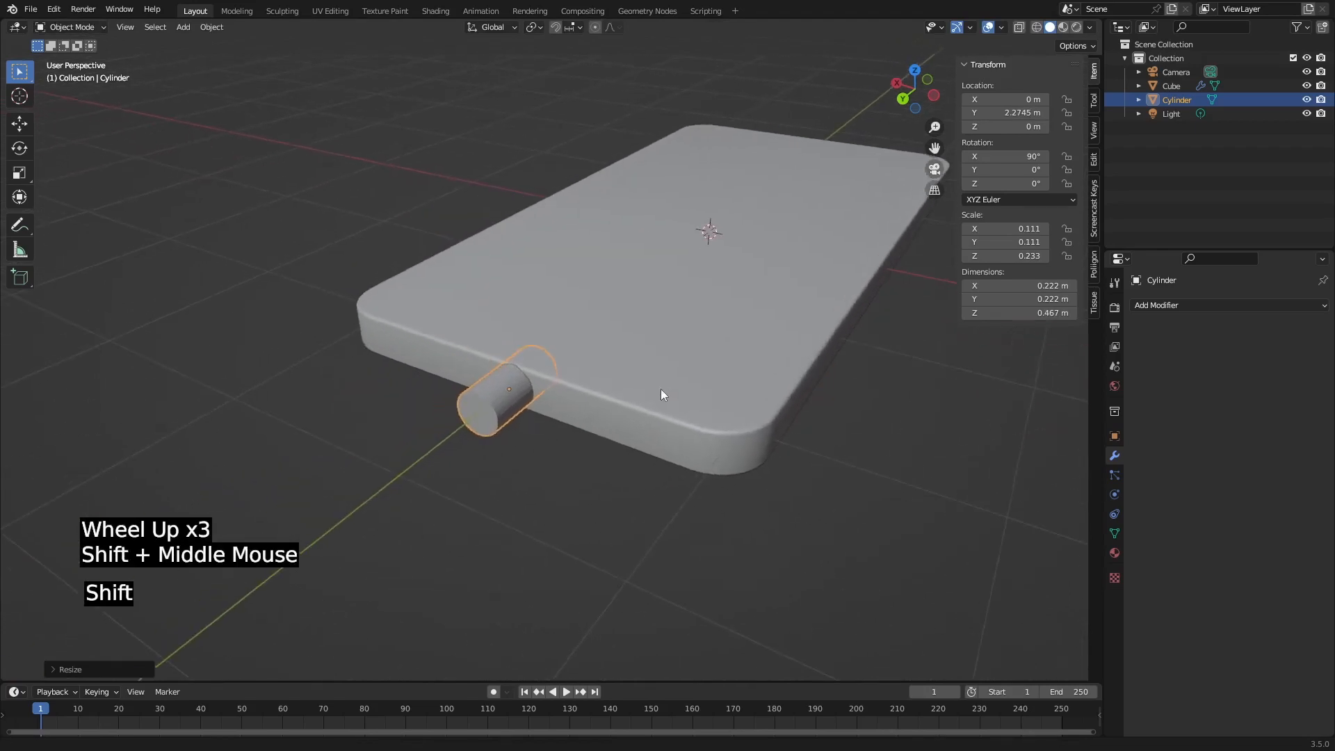
pyautogui.scroll(2, 553, 394)
pyautogui.press('s')
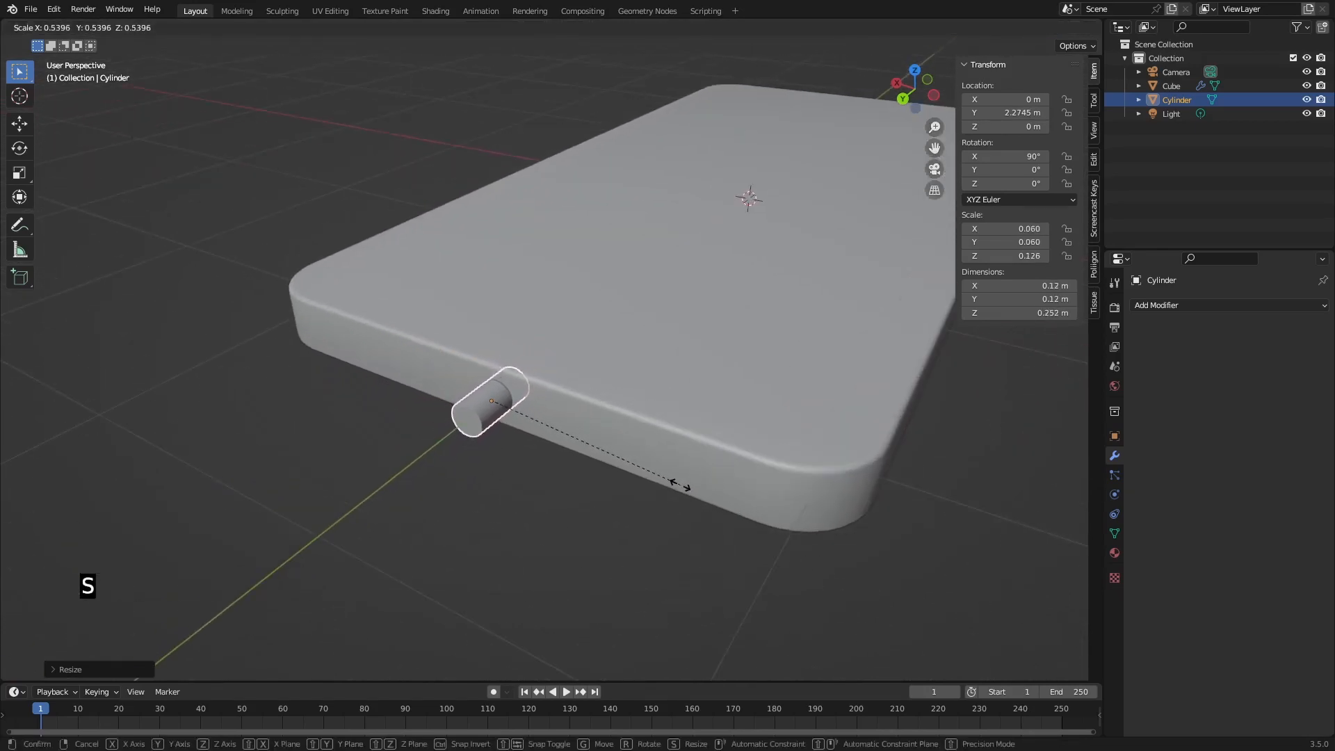
pyautogui.click(634, 485)
pyautogui.moveTo(634, 486); pyautogui.dragTo(734, 450, button='middle')
pyautogui.press('g')
pyautogui.click(626, 458)
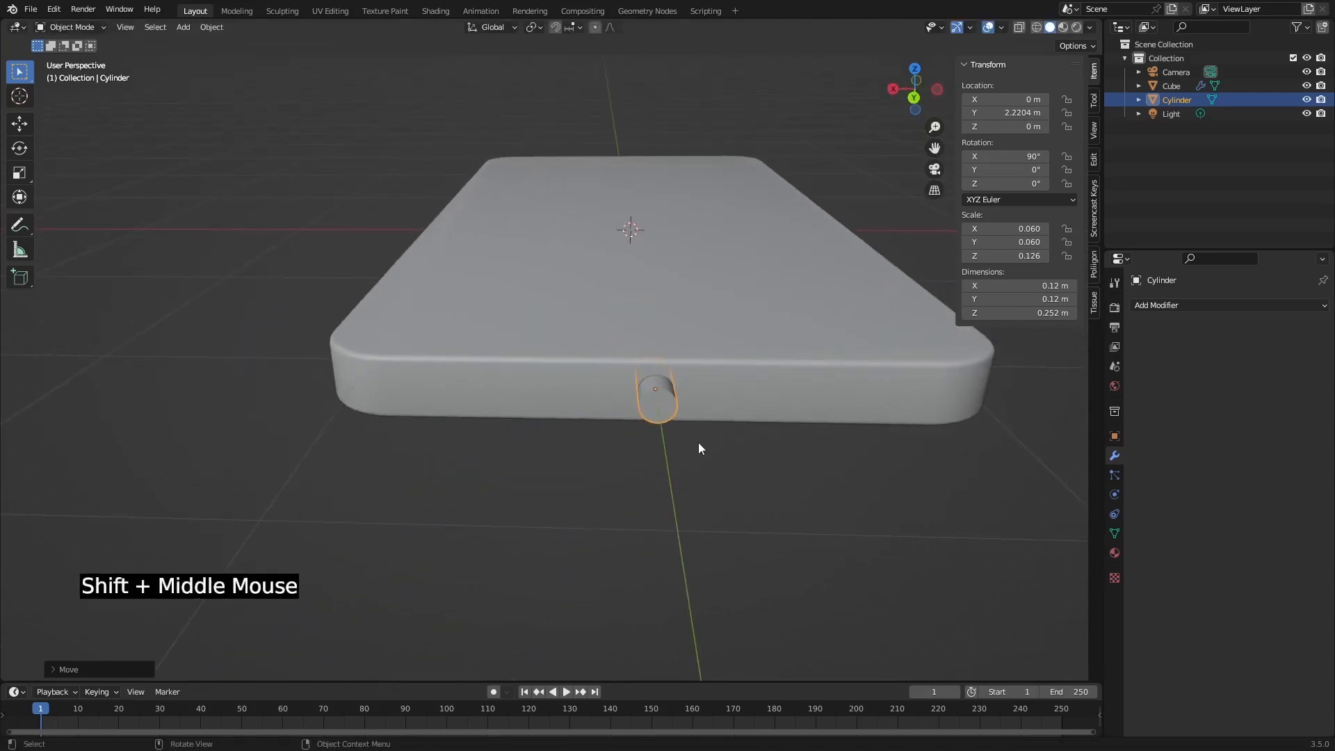
# Move the cylinder along X to about 0.67 m, near the phone's corner, and apply its scale.
pyautogui.press('g')
pyautogui.press('x')
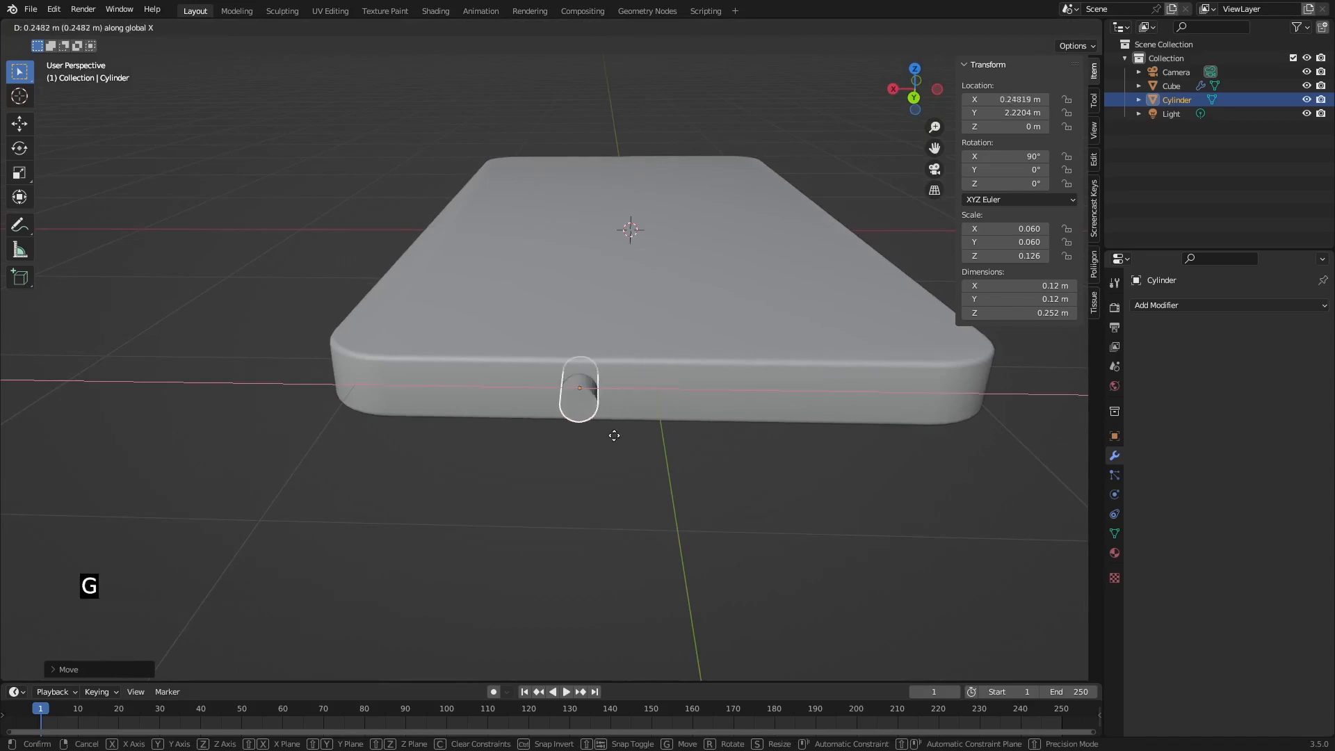
pyautogui.click(495, 440)
pyautogui.moveTo(494, 440); pyautogui.dragTo(511, 409, button='middle')
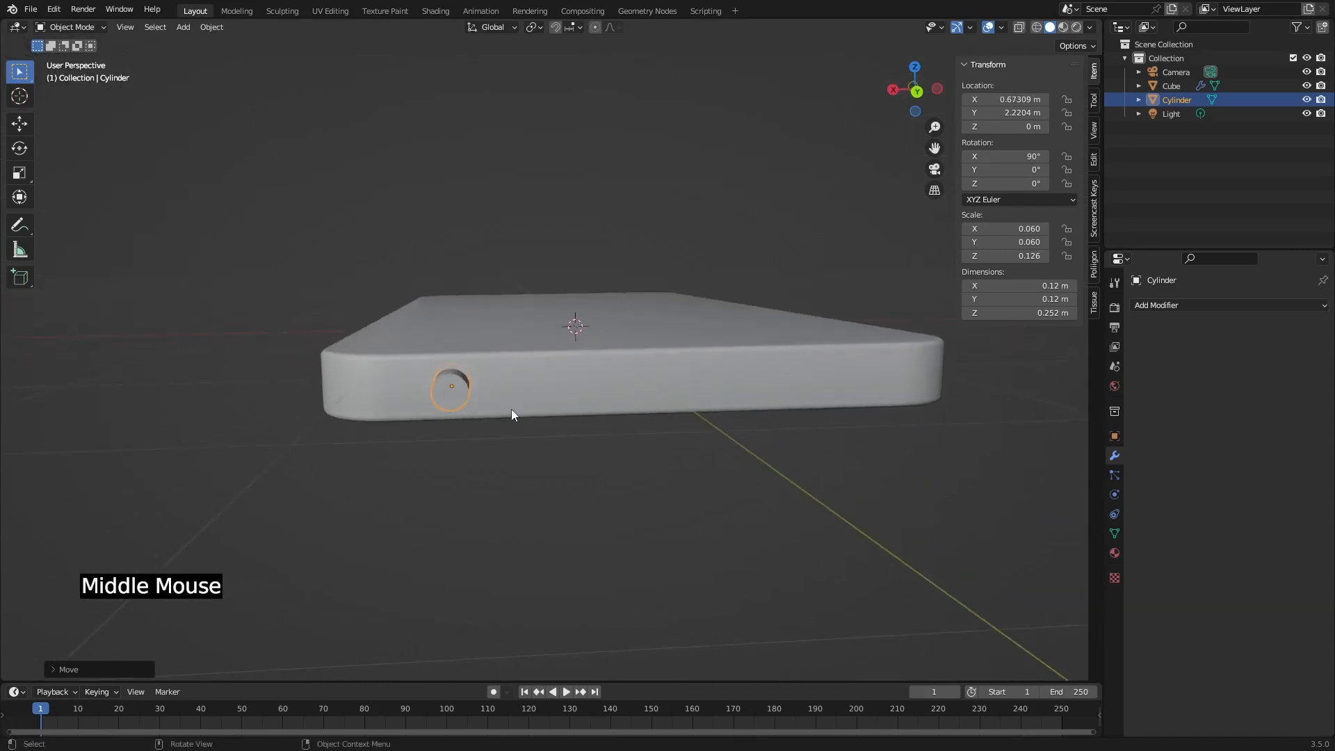
pyautogui.hotkey('ctrl', 'a')
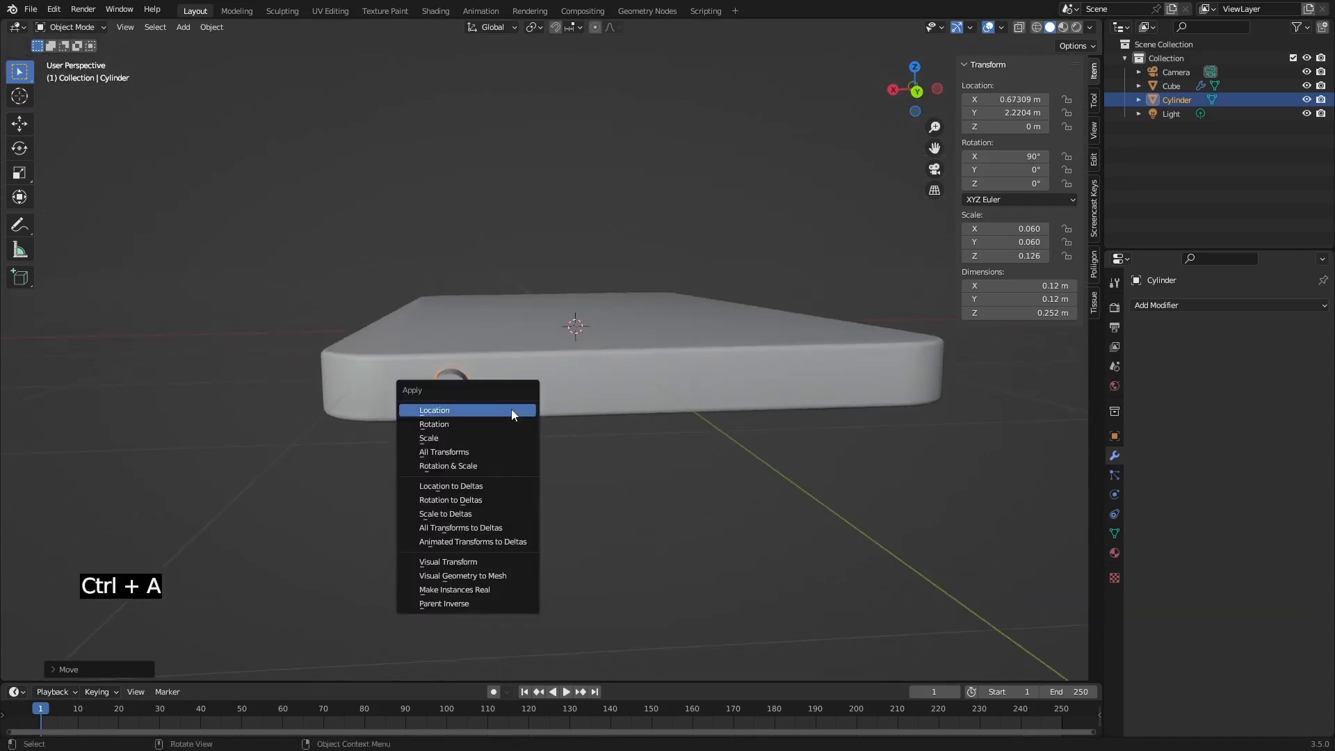
pyautogui.click(461, 440)
# In Edit Mode, duplicate the cylinder's mesh and place the copy about 1.04 m away along negative X.
pyautogui.press('Tab')
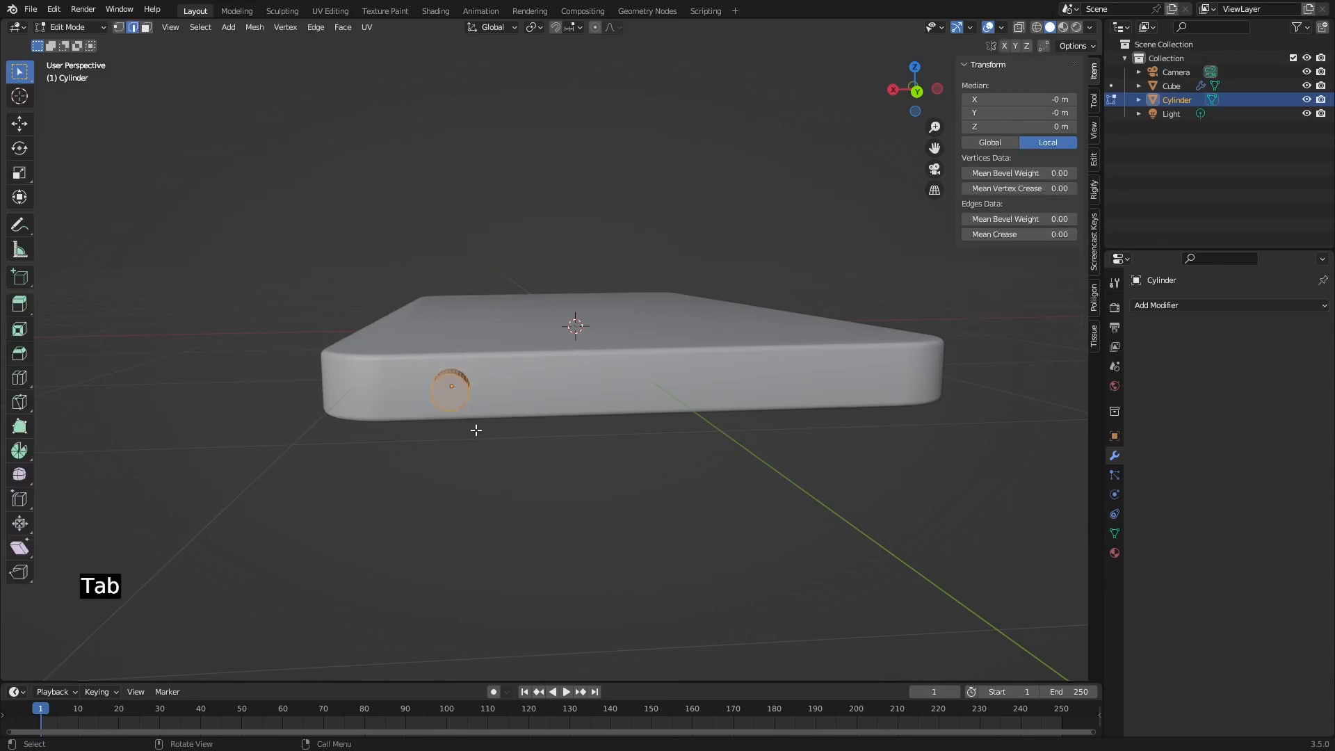
pyautogui.scroll(2, 466, 421)
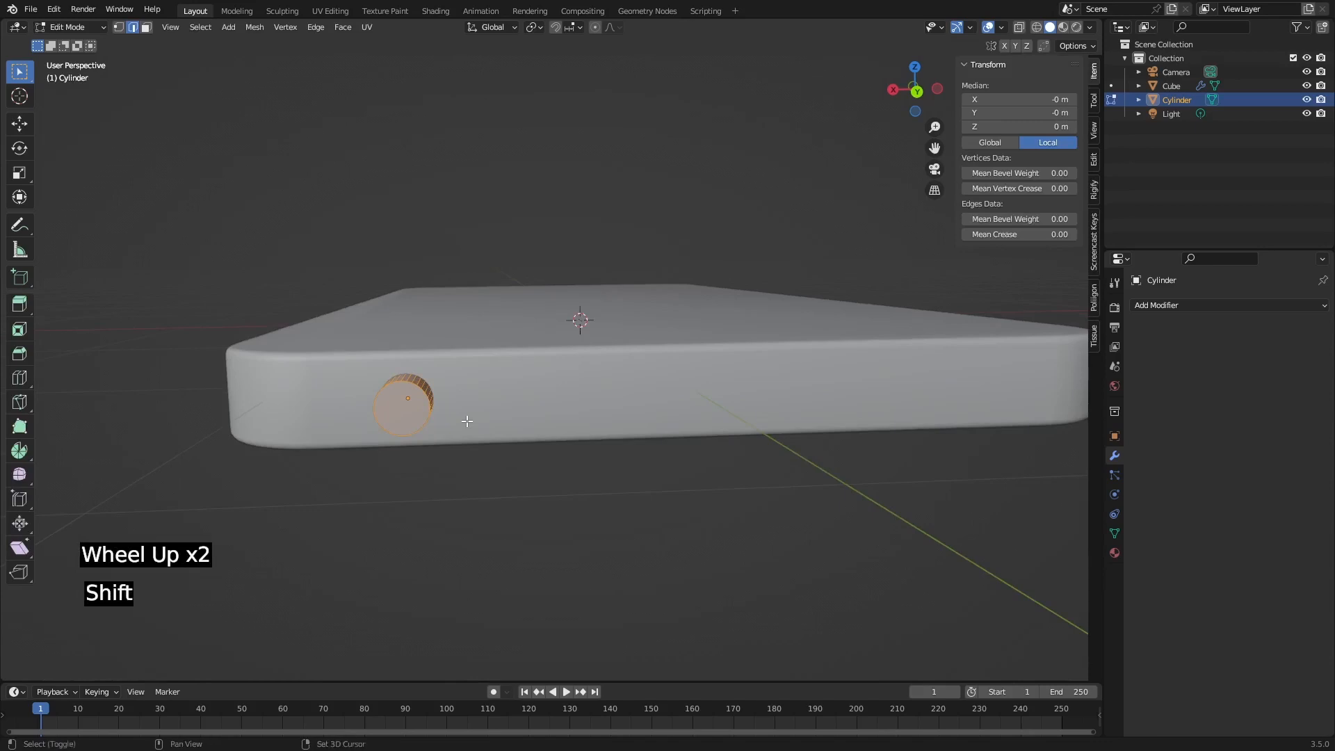
pyautogui.hotkey('shift', 'd')
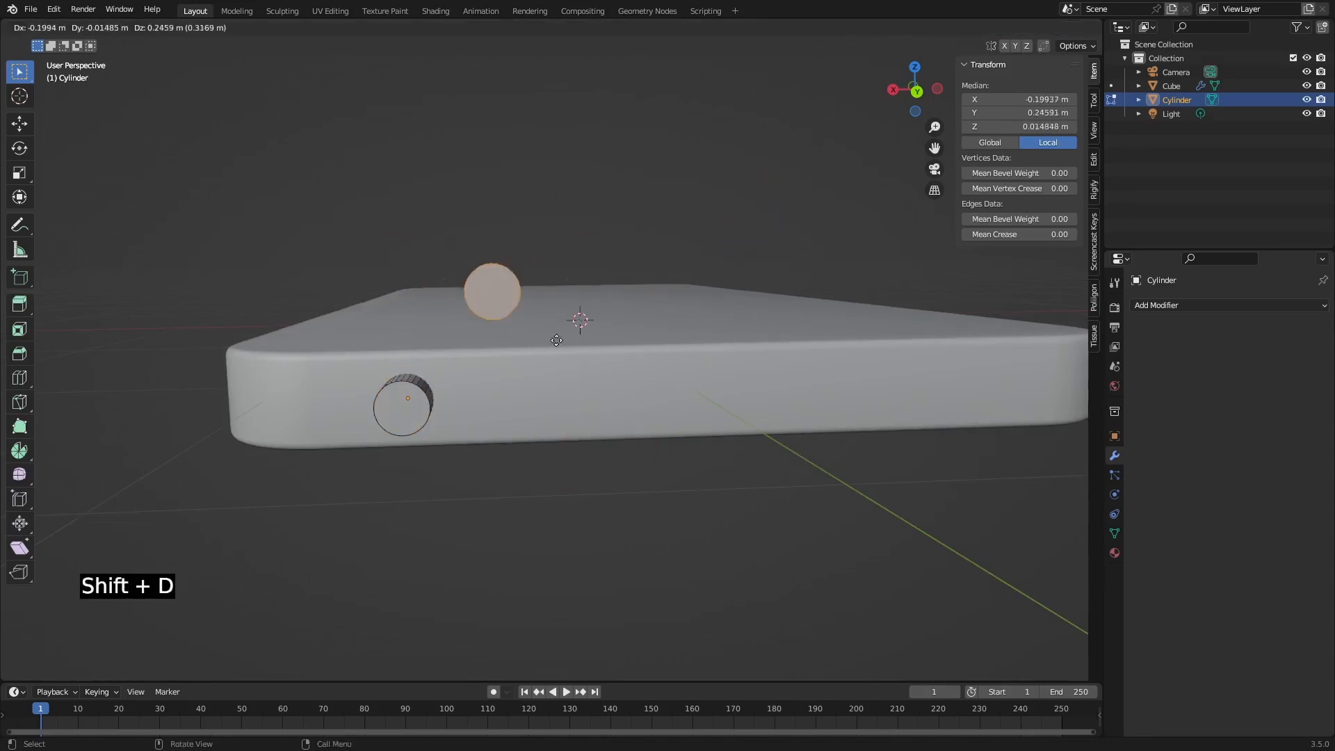
pyautogui.press('x')
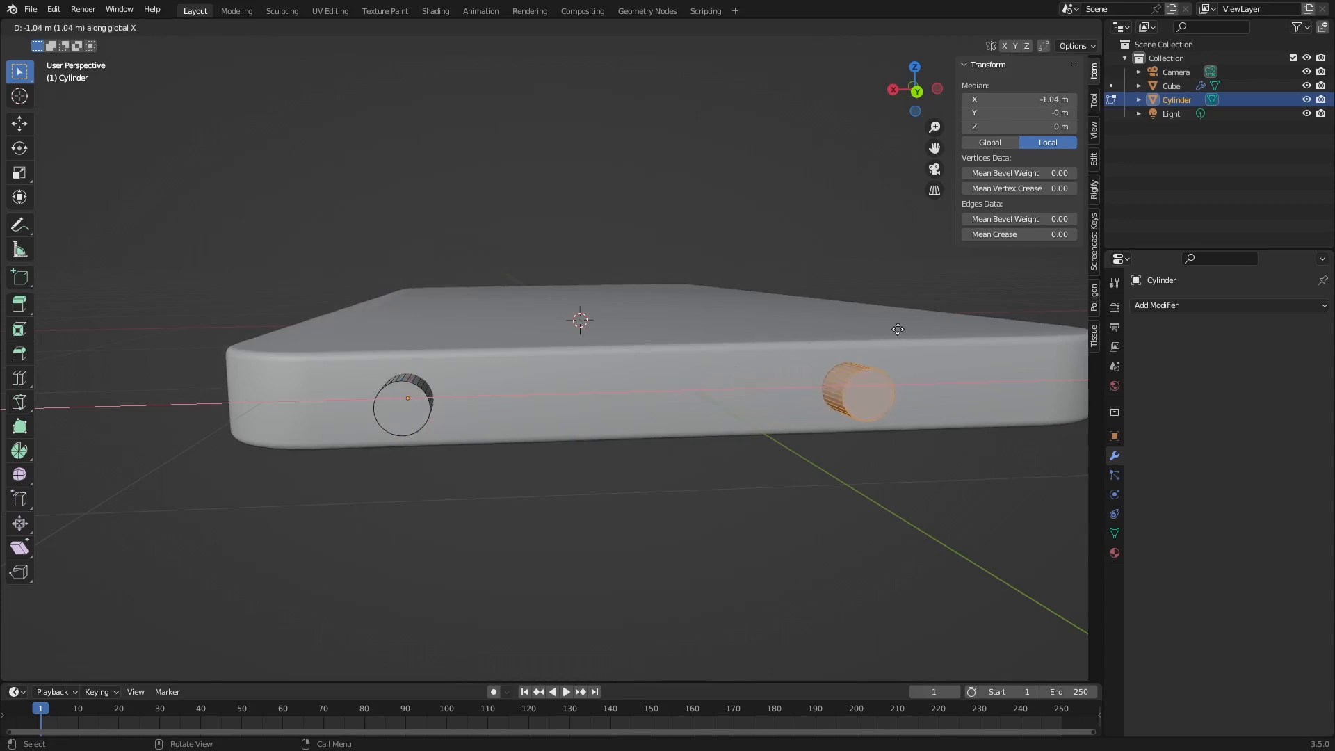
pyautogui.click(898, 329)
# Scale the duplicated cylinder down uniformly to well under half its size.
pyautogui.keyDown('shift'); pyautogui.moveTo(897, 329); pyautogui.dragTo(684, 237, button='middle'); pyautogui.keyUp('shift')
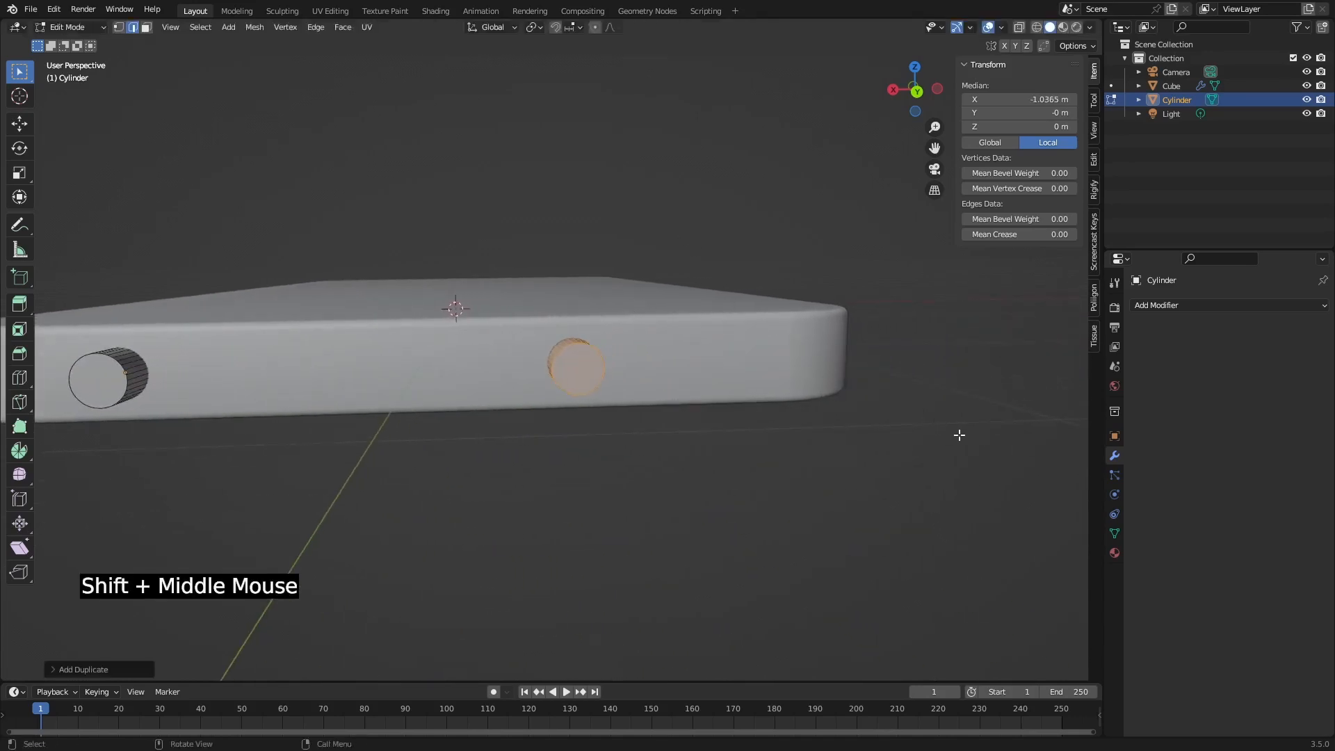
pyautogui.press('s')
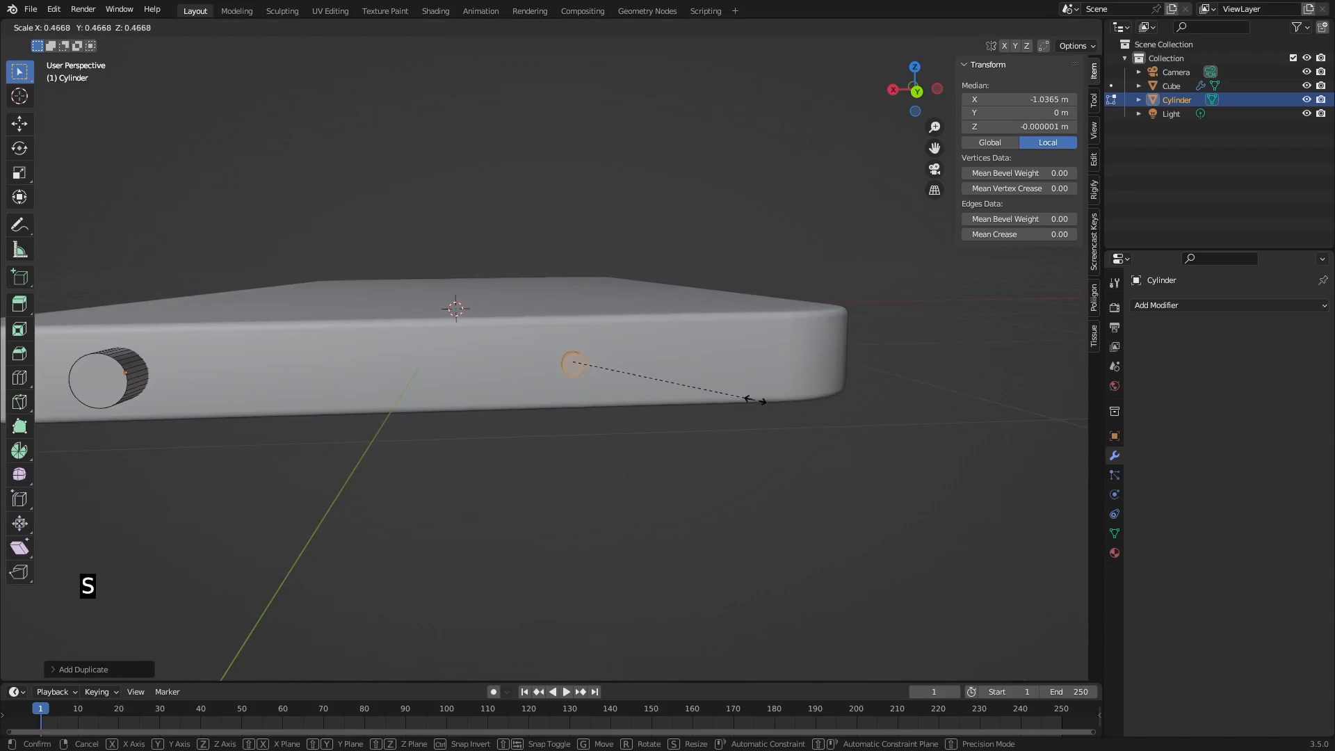
pyautogui.click(703, 393)
pyautogui.moveTo(702, 393); pyautogui.dragTo(736, 414, button='middle')
pyautogui.press('g')
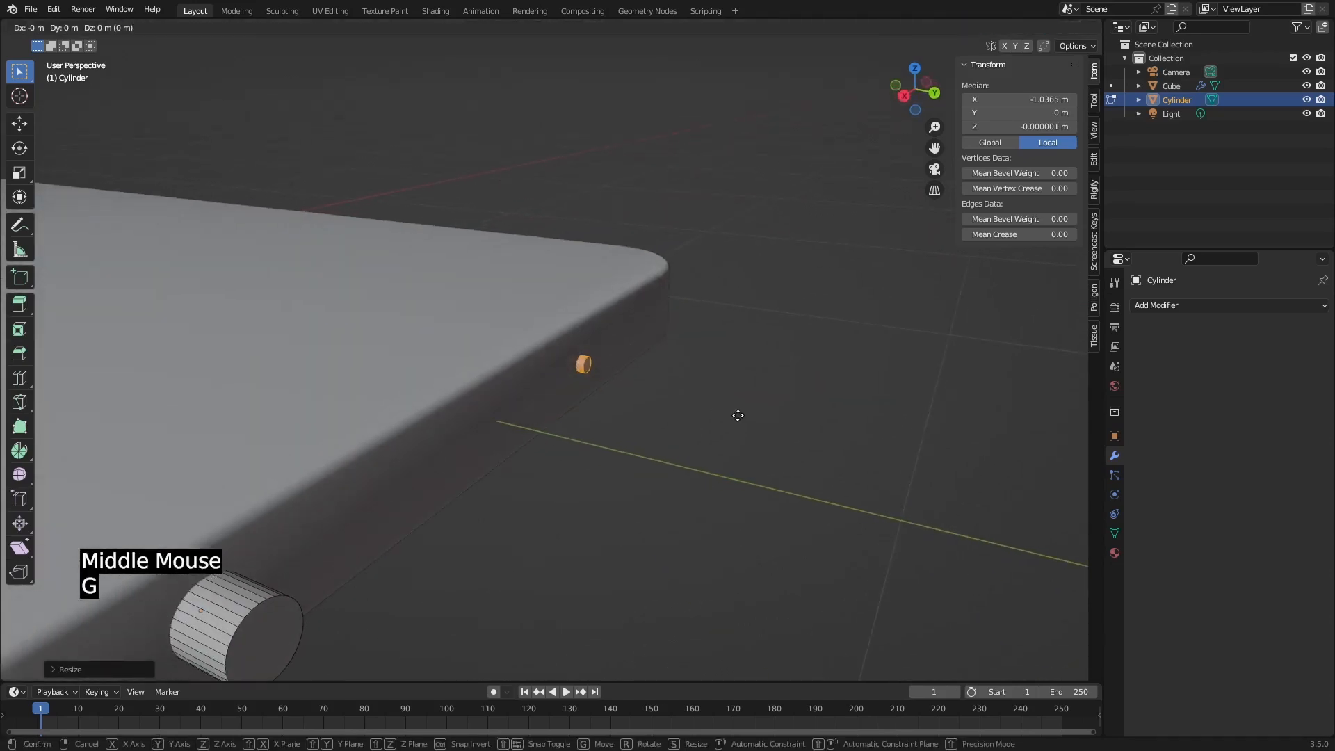
pyautogui.rightClick(790, 435)
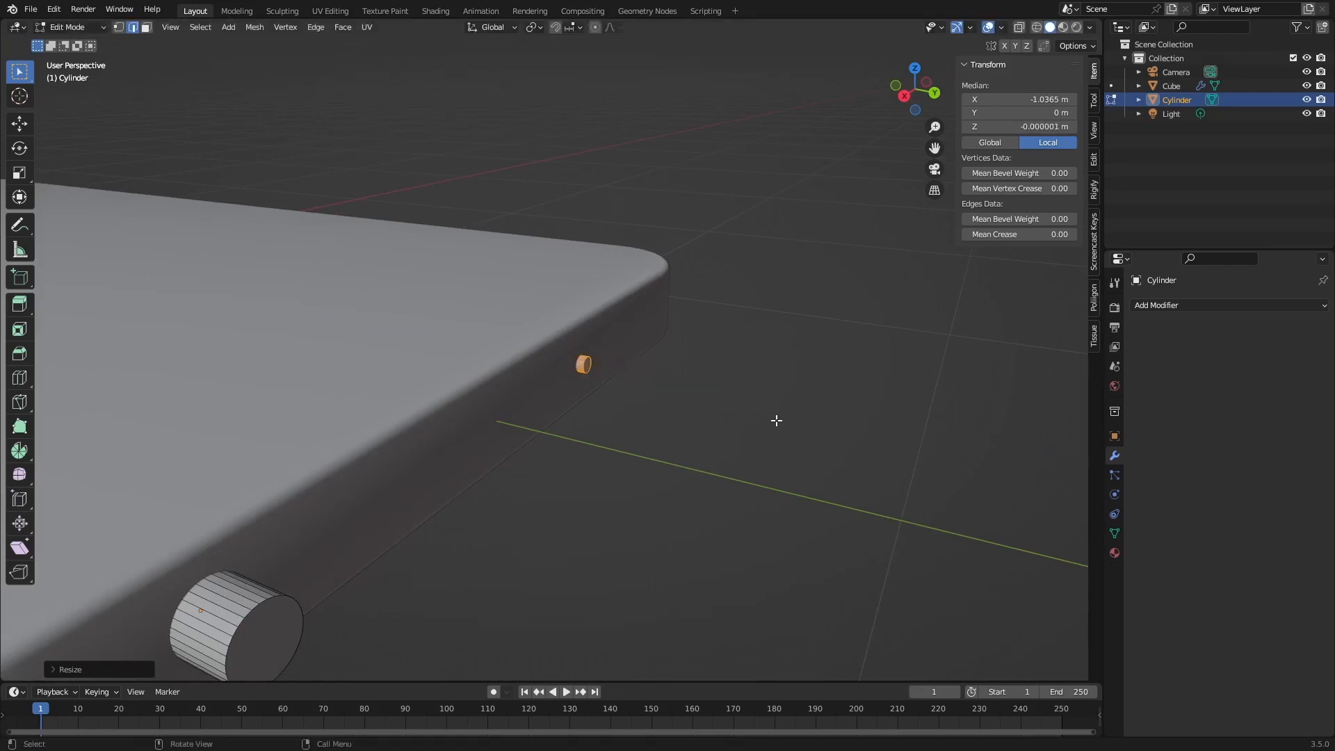
# Stretch the small cylinder along Y into a thin pin and move it about 0.04 m outward along Y.
pyautogui.press('s')
pyautogui.press('y')
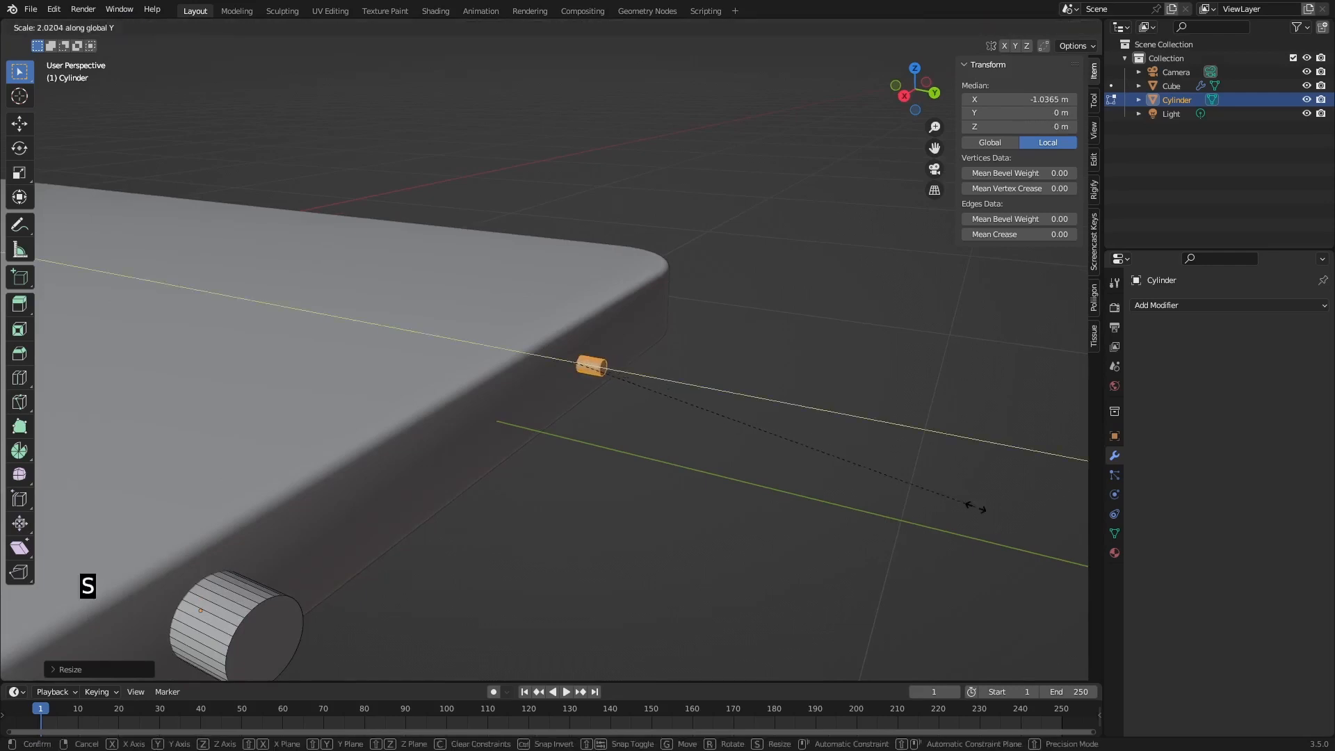
pyautogui.click(1045, 527)
pyautogui.press('g')
pyautogui.press('y')
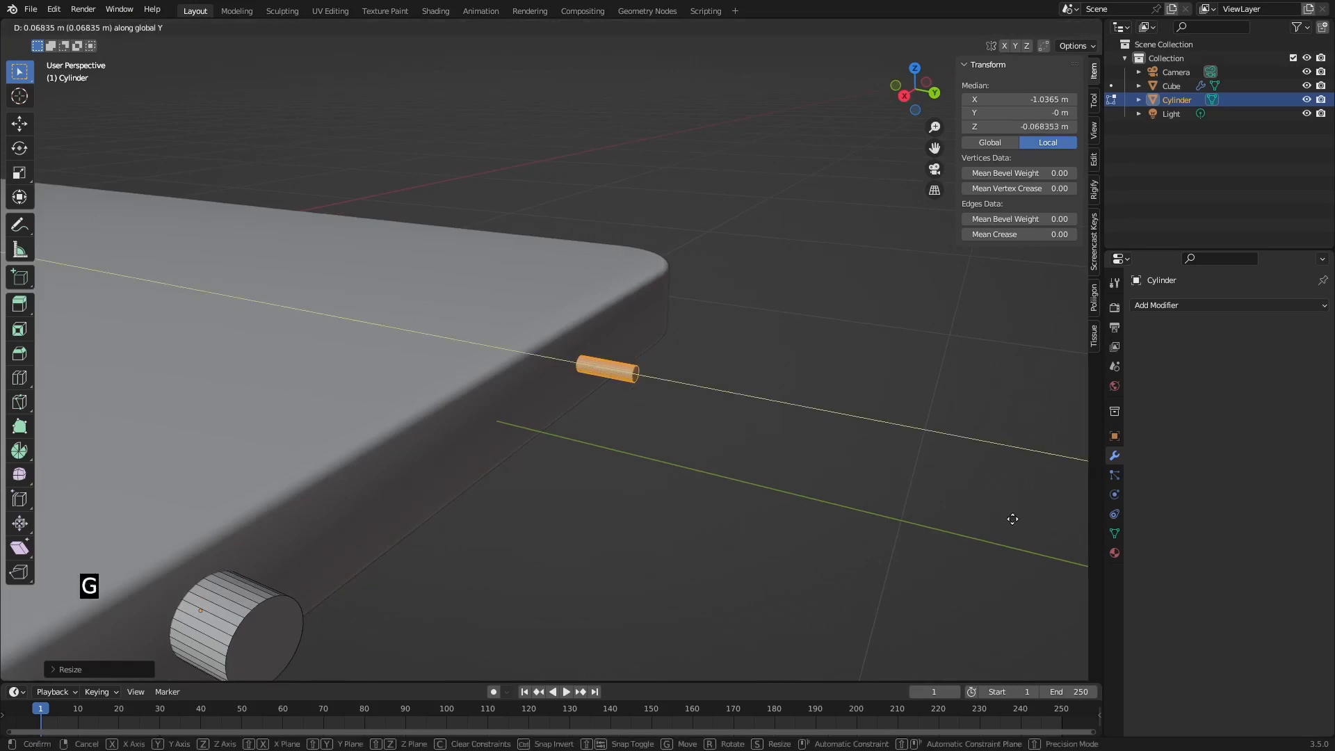
pyautogui.click(988, 511)
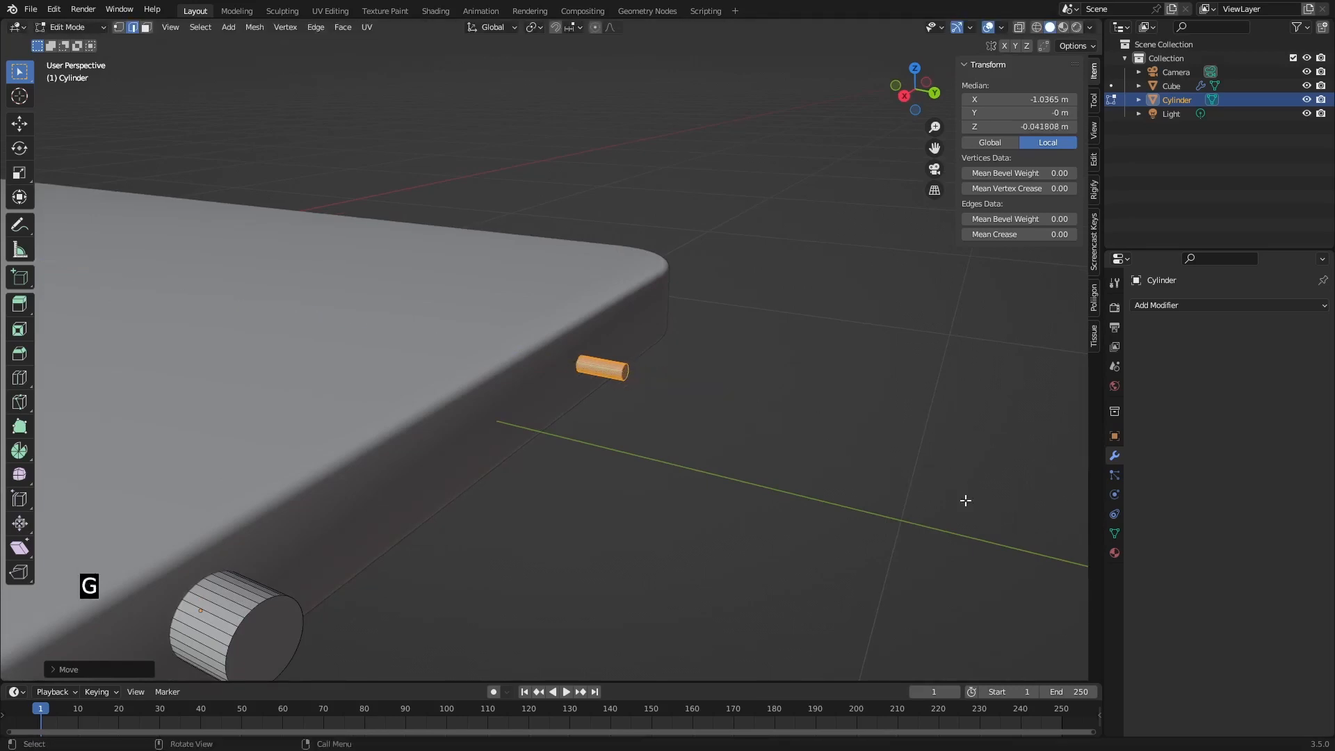
# Duplicate the small cylinder three times along negative X at about 0.055 m spacing, forming a row of four on the phone's end.
pyautogui.moveTo(963, 497); pyautogui.dragTo(726, 426, button='middle')
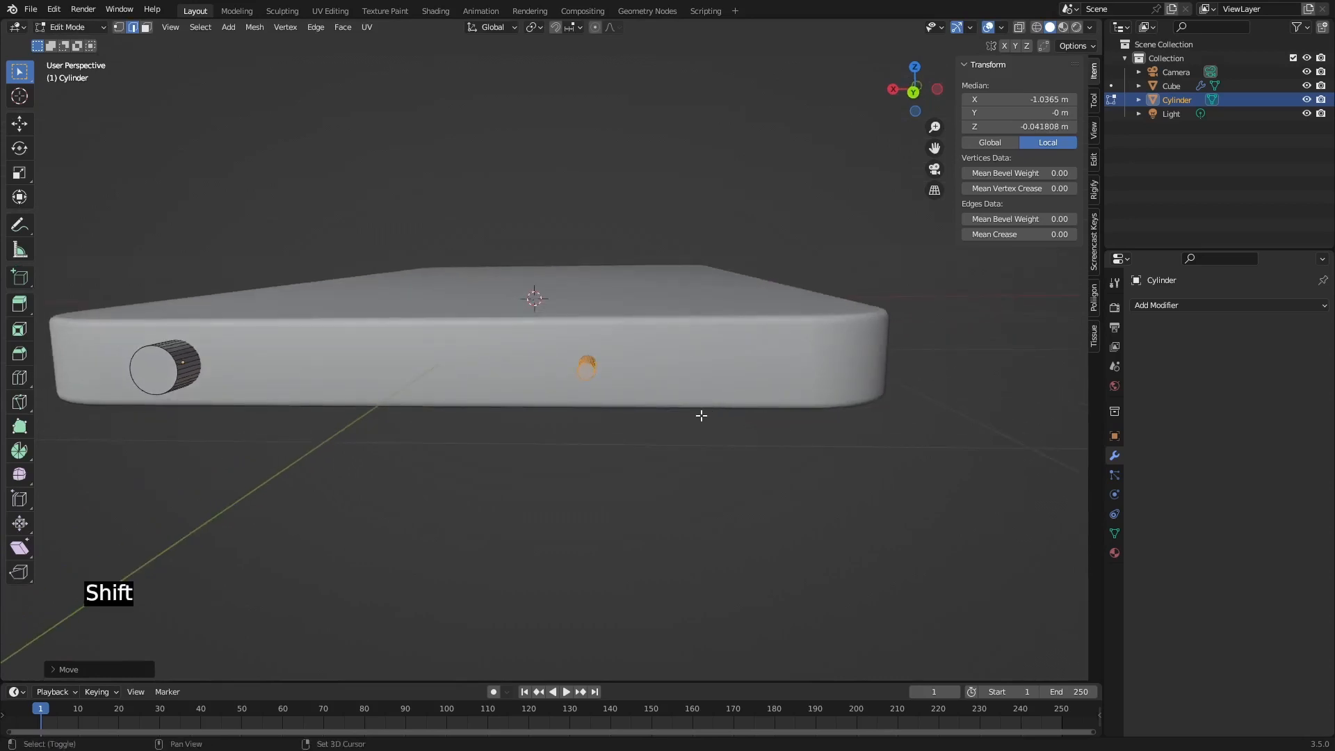
pyautogui.hotkey('shift', 'd')
pyautogui.press('x')
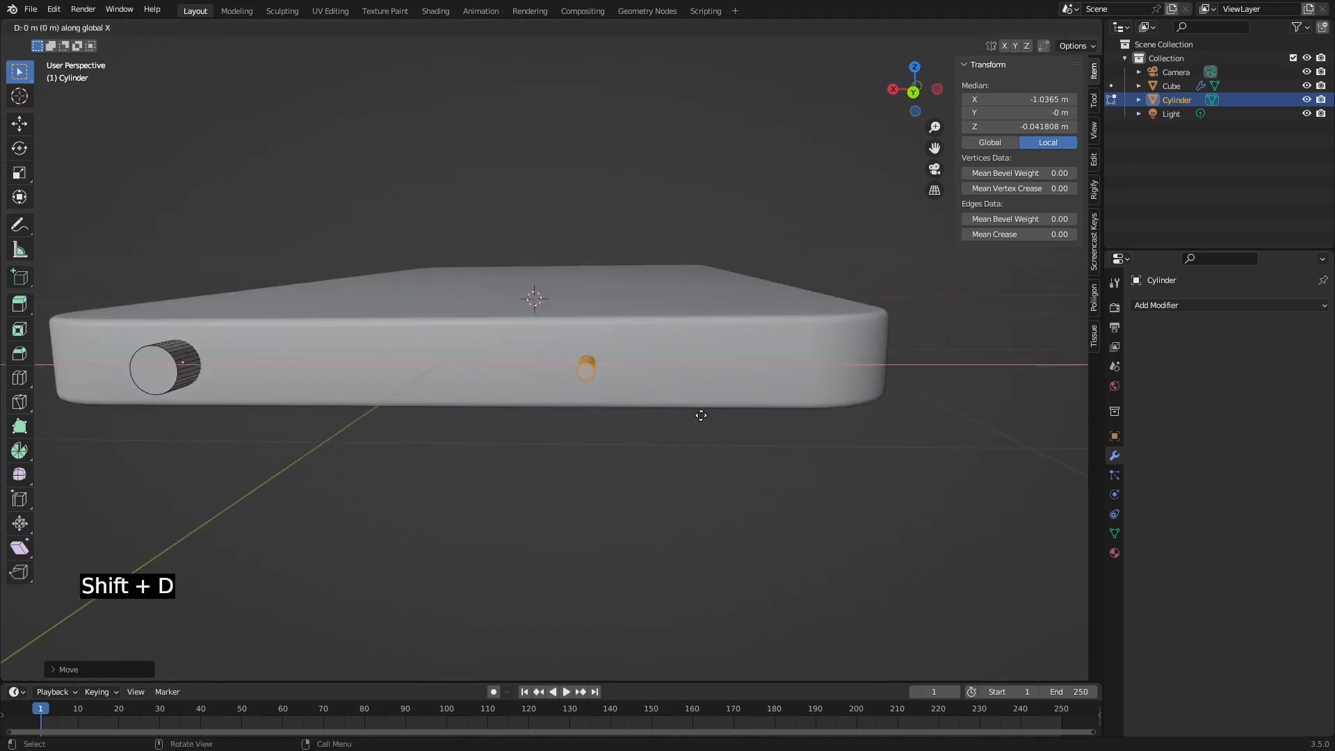
pyautogui.click(725, 420)
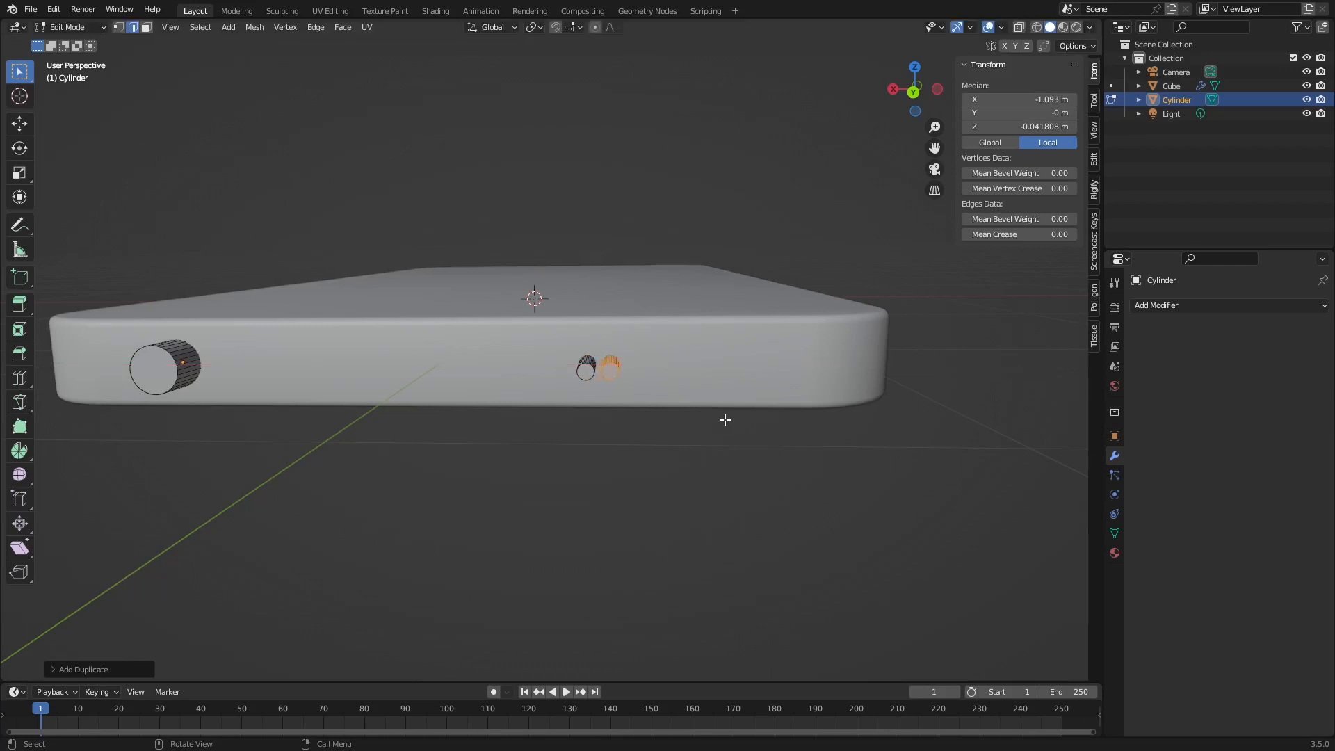
pyautogui.hotkey('shift', 'd')
pyautogui.press('x')
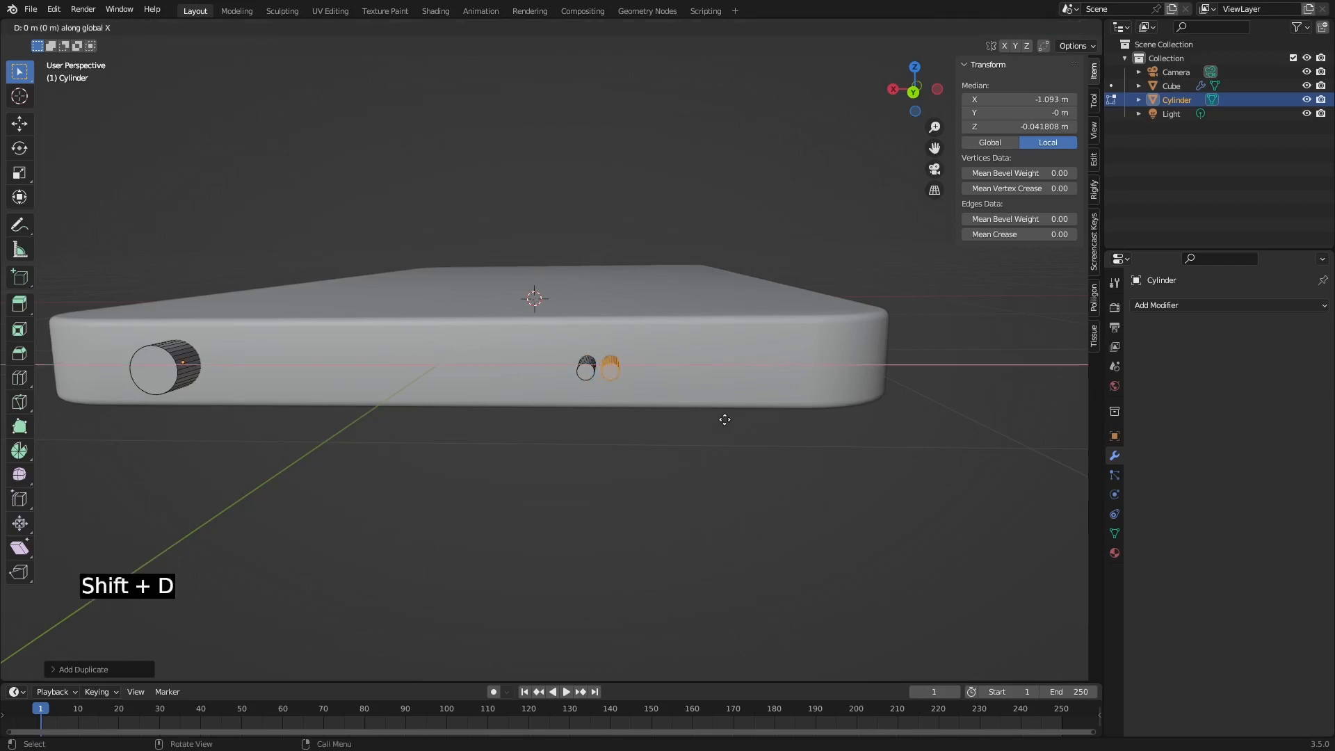
pyautogui.click(749, 421)
pyautogui.moveTo(561, 388); pyautogui.dragTo(563, 380, button='middle')
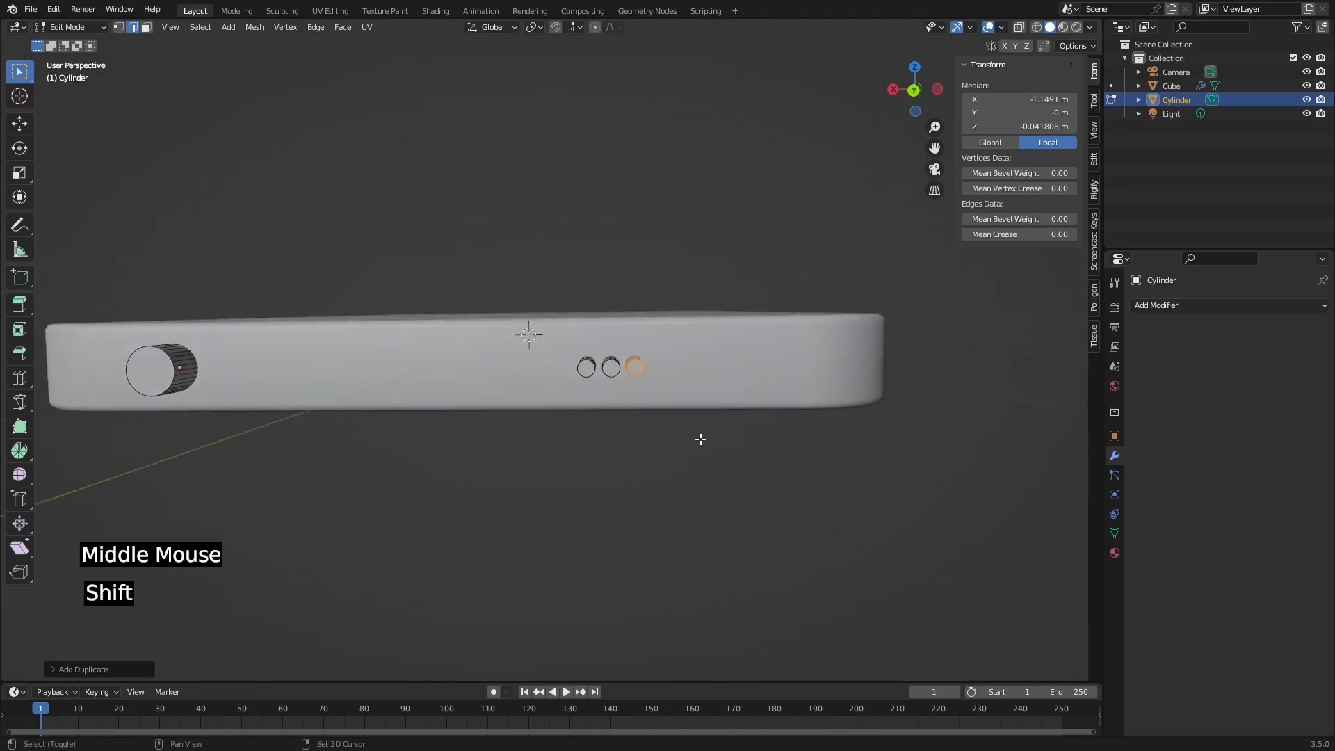
pyautogui.hotkey('shift', 'd')
pyautogui.press('x')
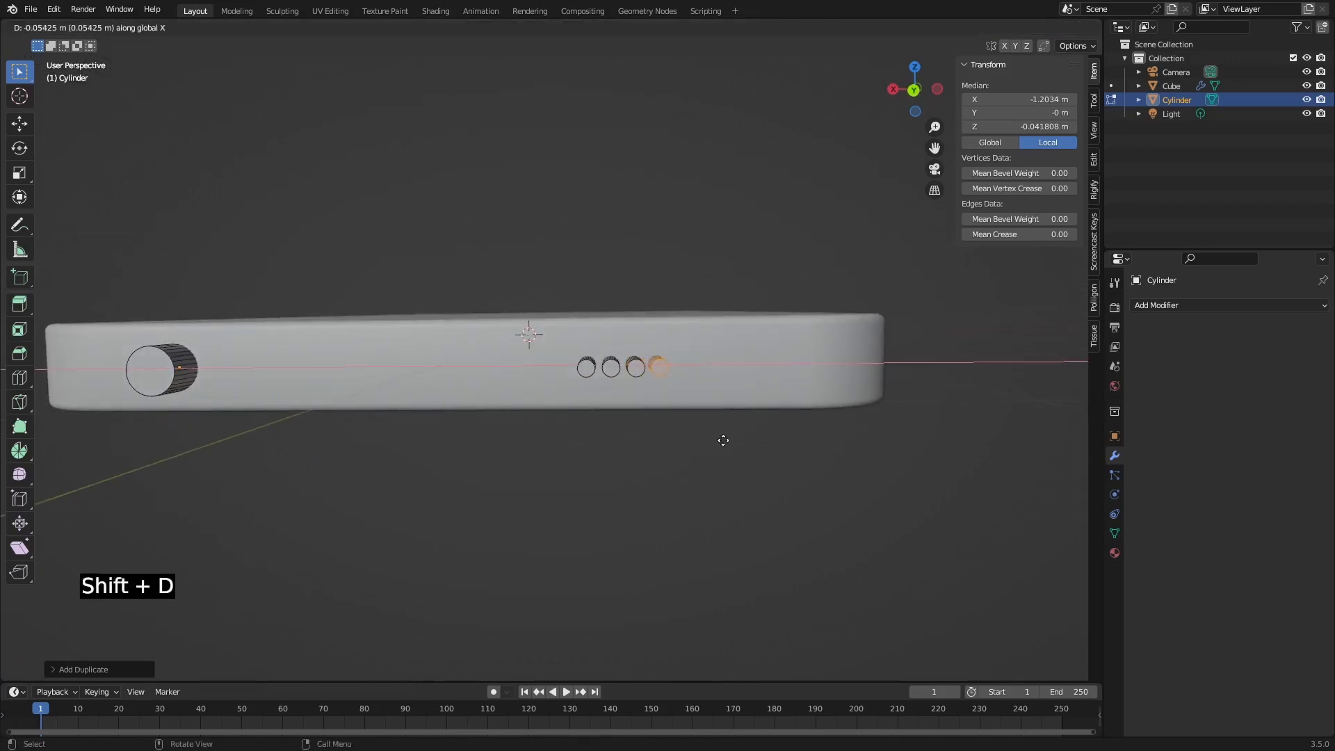
pyautogui.click(723, 440)
pyautogui.moveTo(588, 382); pyautogui.dragTo(629, 441, button='middle')
pyautogui.click(634, 440)
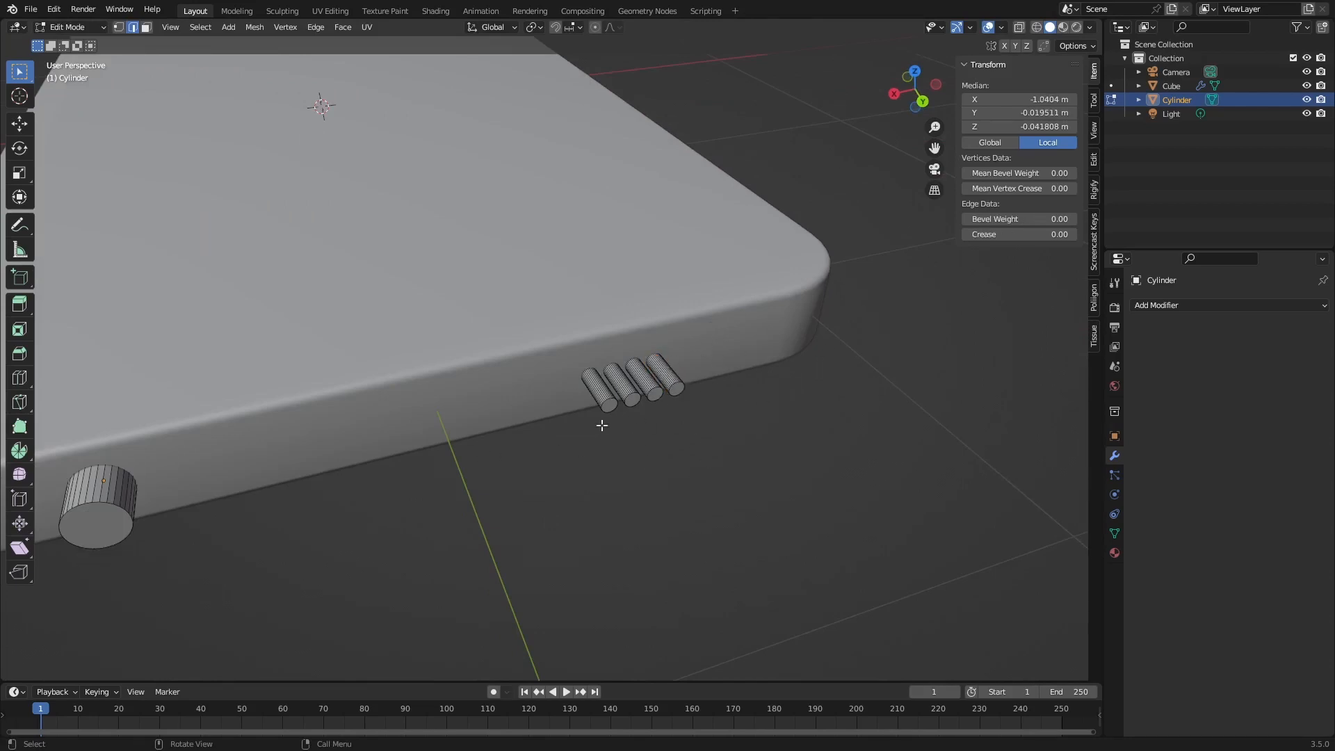
pyautogui.scroll(-3, 628, 386)
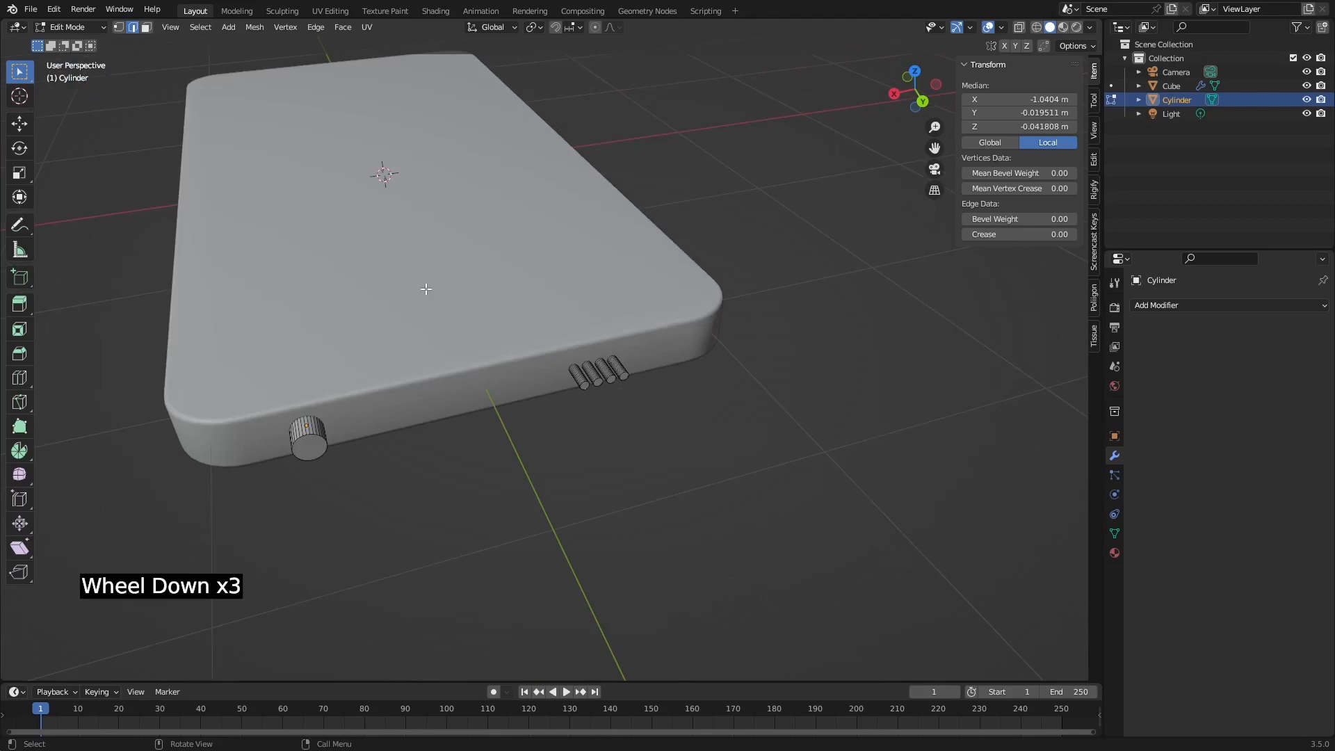
# Select the four small pins and duplicate them about 4.5 m along negative Y to the phone's opposite end, then leave Edit Mode.
pyautogui.scroll(2, 434, 298)
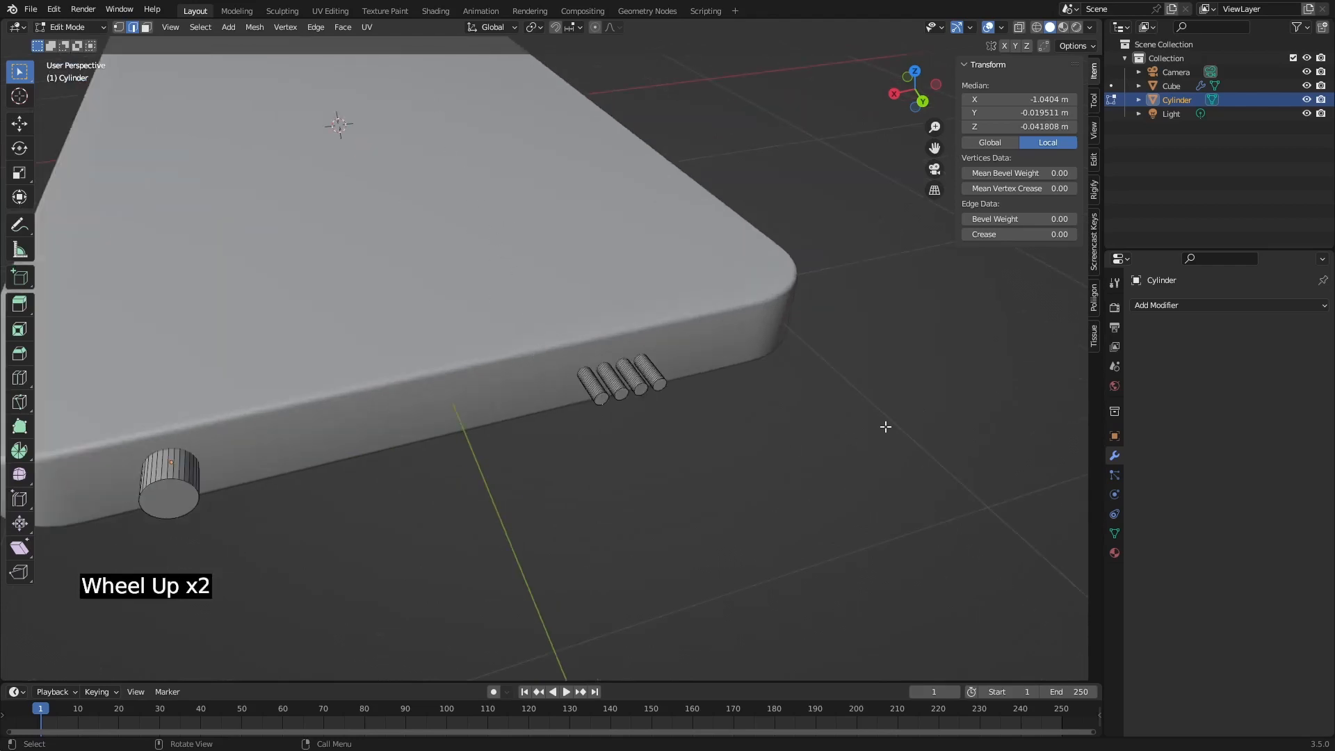
pyautogui.scroll(1, 725, 367)
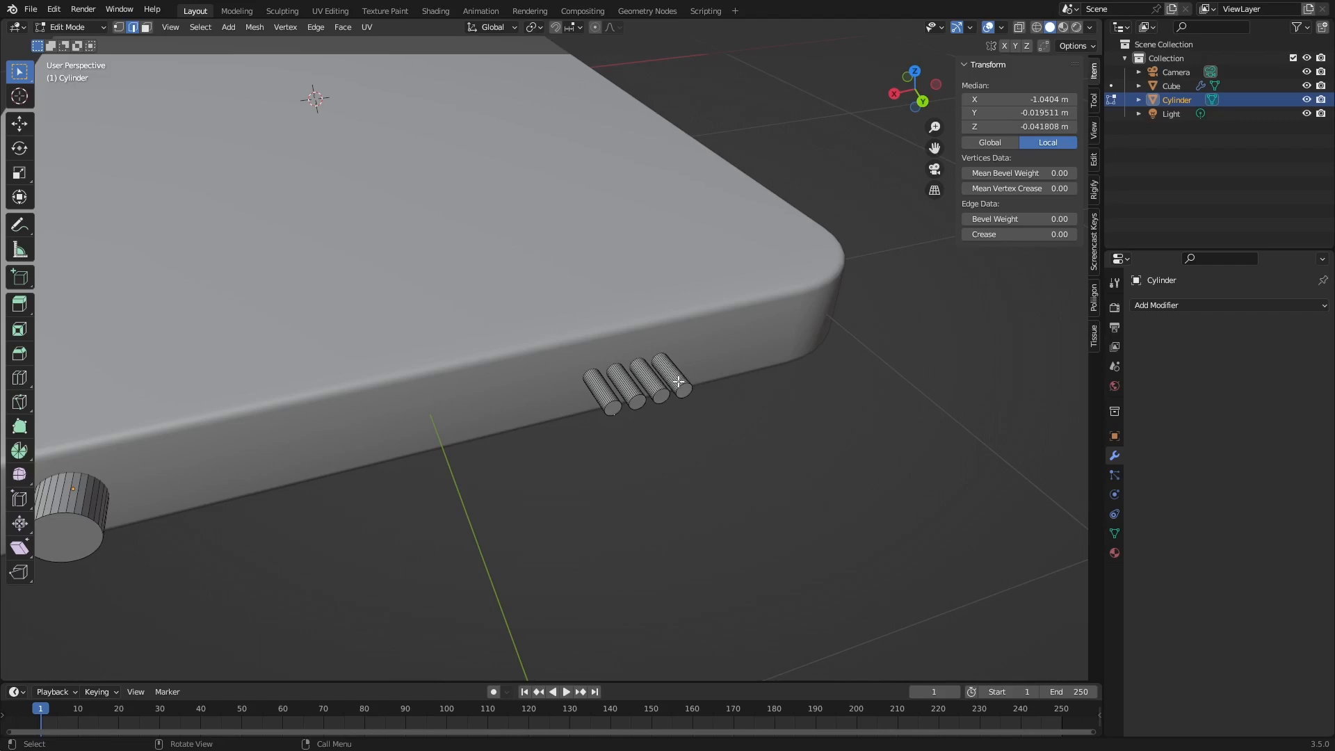
pyautogui.press('l')
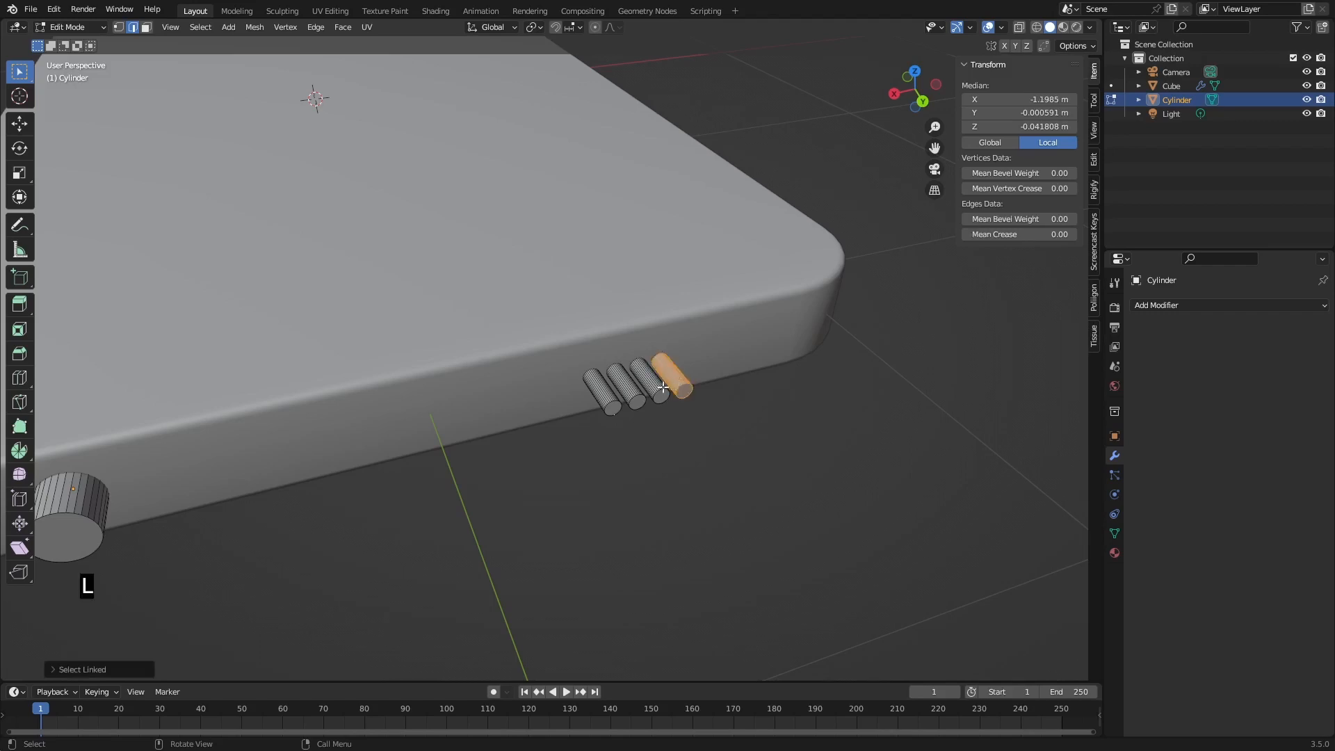
pyautogui.press('l')
pyautogui.press('l')
pyautogui.press('l')
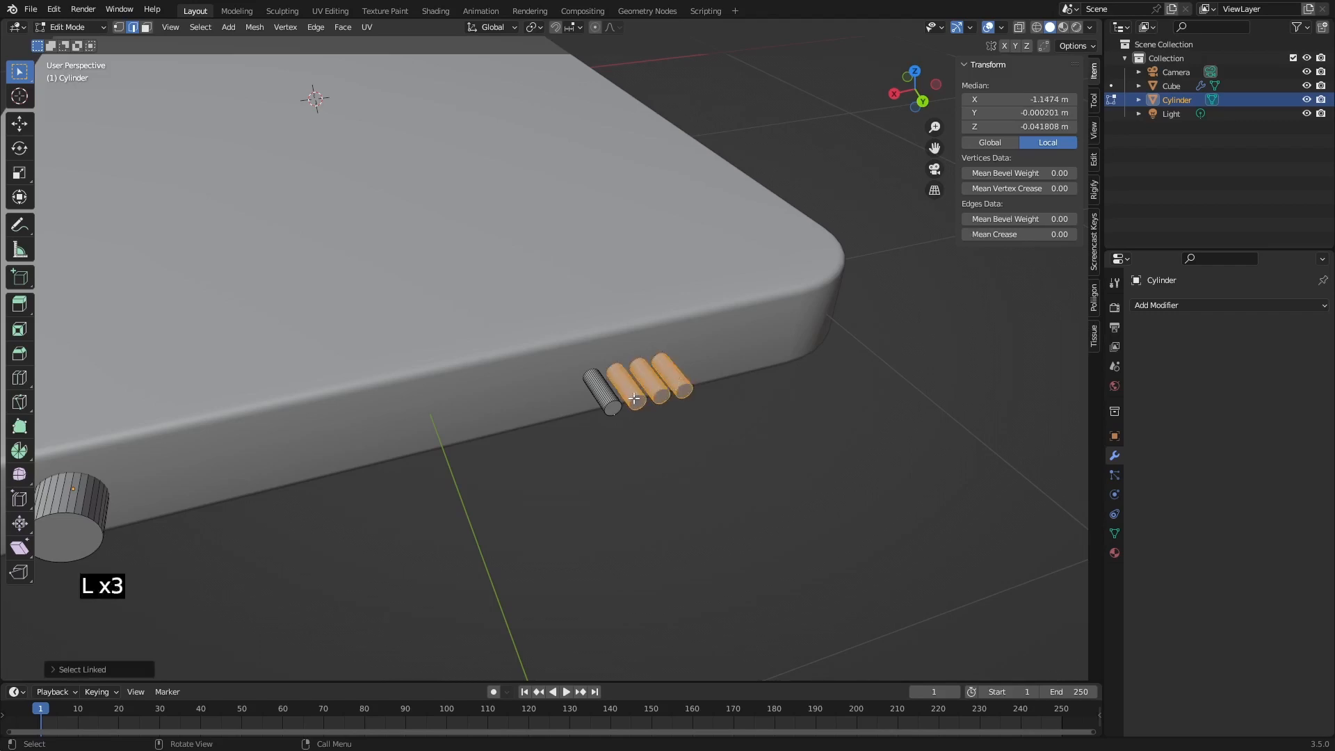
pyautogui.scroll(-1, 609, 398)
pyautogui.scroll(-1, 609, 398)
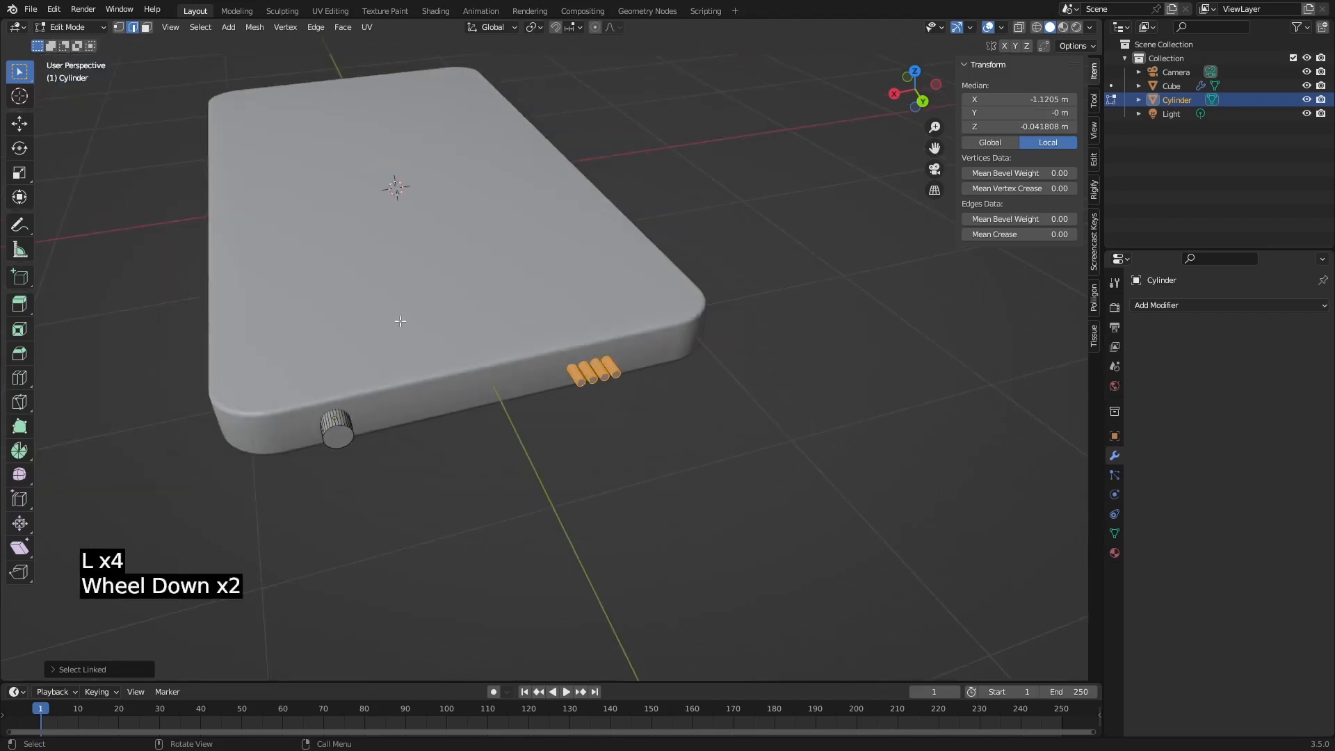
pyautogui.moveTo(580, 390); pyautogui.dragTo(552, 375, button='middle')
pyautogui.moveTo(668, 349); pyautogui.dragTo(628, 402, button='middle')
pyautogui.scroll(-2, 737, 445)
pyautogui.hotkey('shift', 'd')
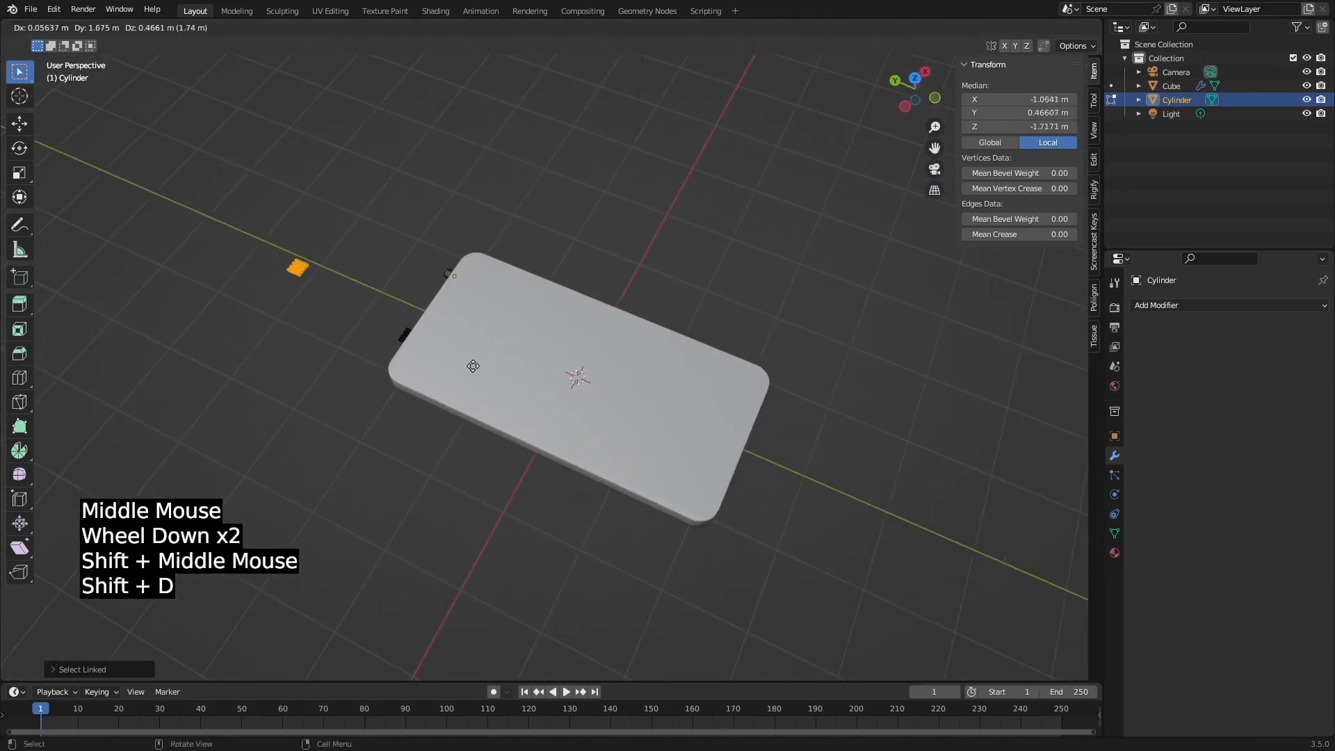
pyautogui.press('y')
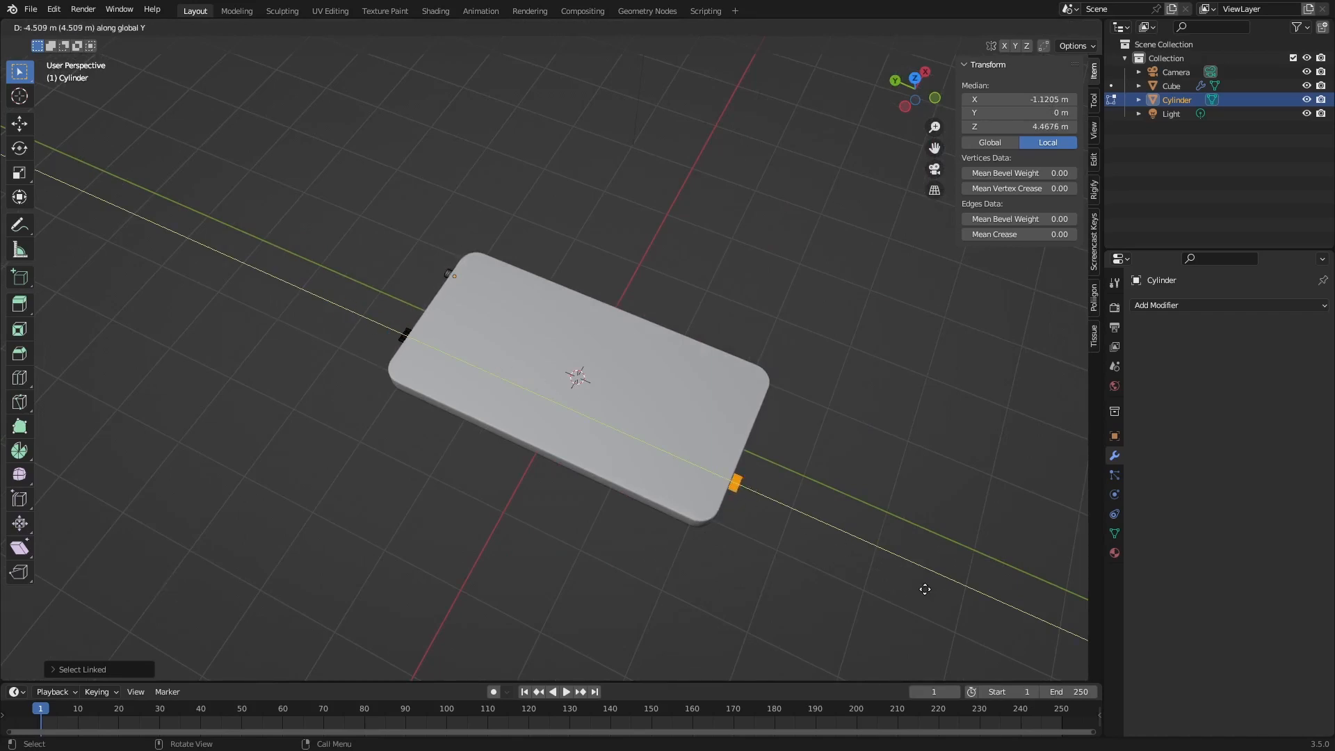
pyautogui.click(924, 589)
pyautogui.moveTo(925, 589); pyautogui.dragTo(616, 430, button='middle')
pyautogui.press('Tab')
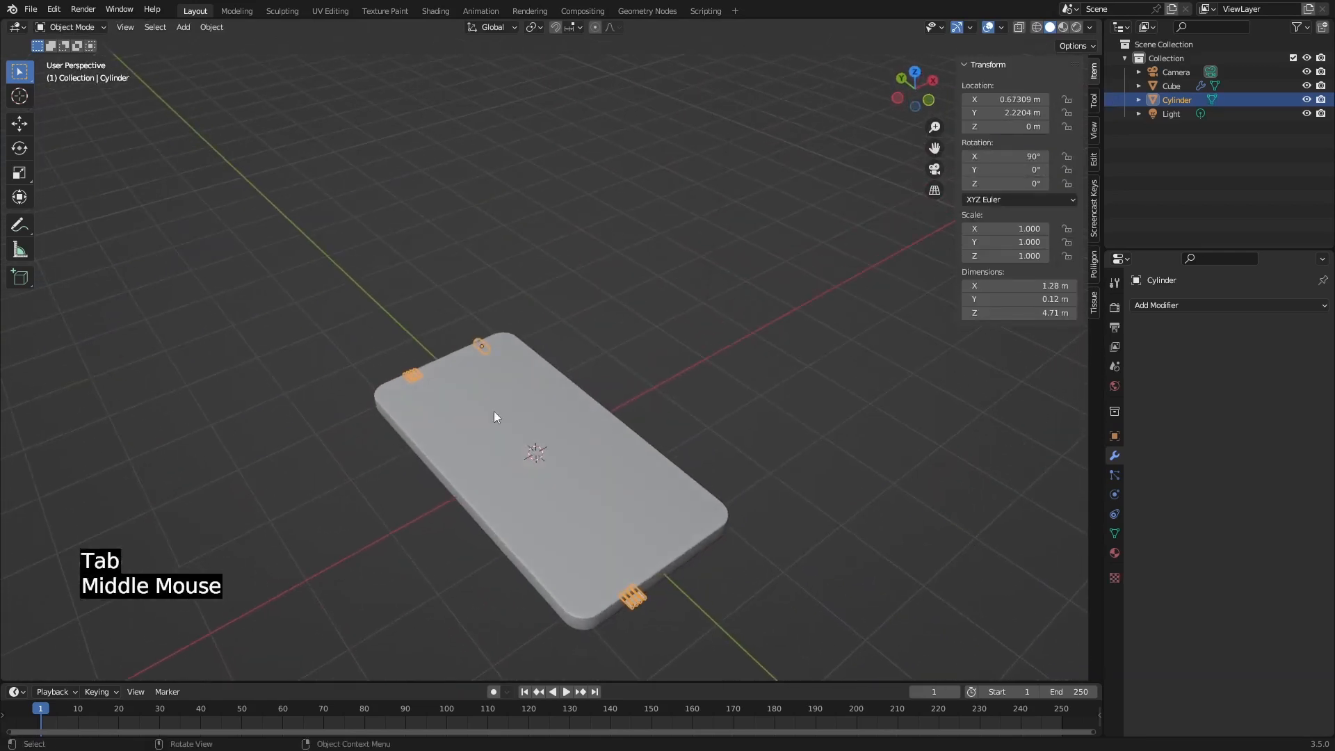
# Duplicate the phone body in place and rotate the copy 90° about the X axis.
pyautogui.moveTo(666, 579); pyautogui.dragTo(603, 534, button='middle')
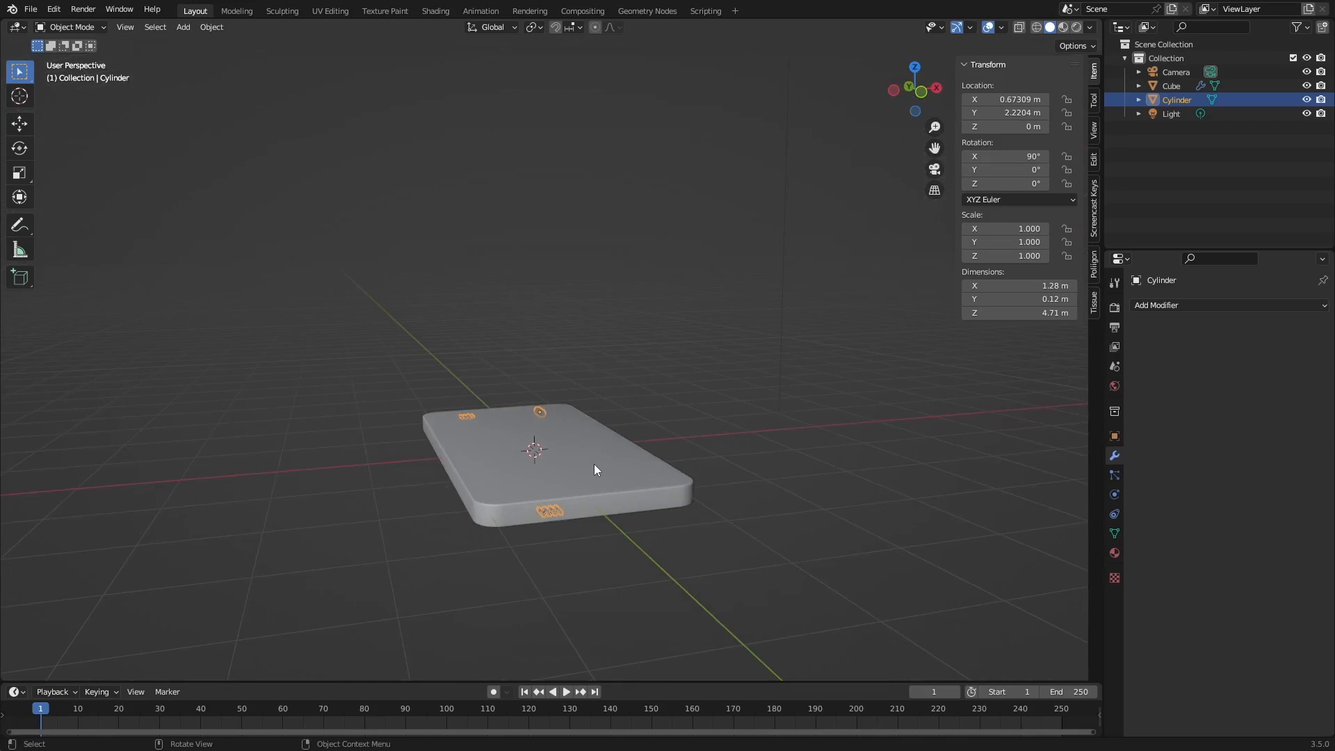
pyautogui.moveTo(493, 448); pyautogui.dragTo(510, 467, button='middle')
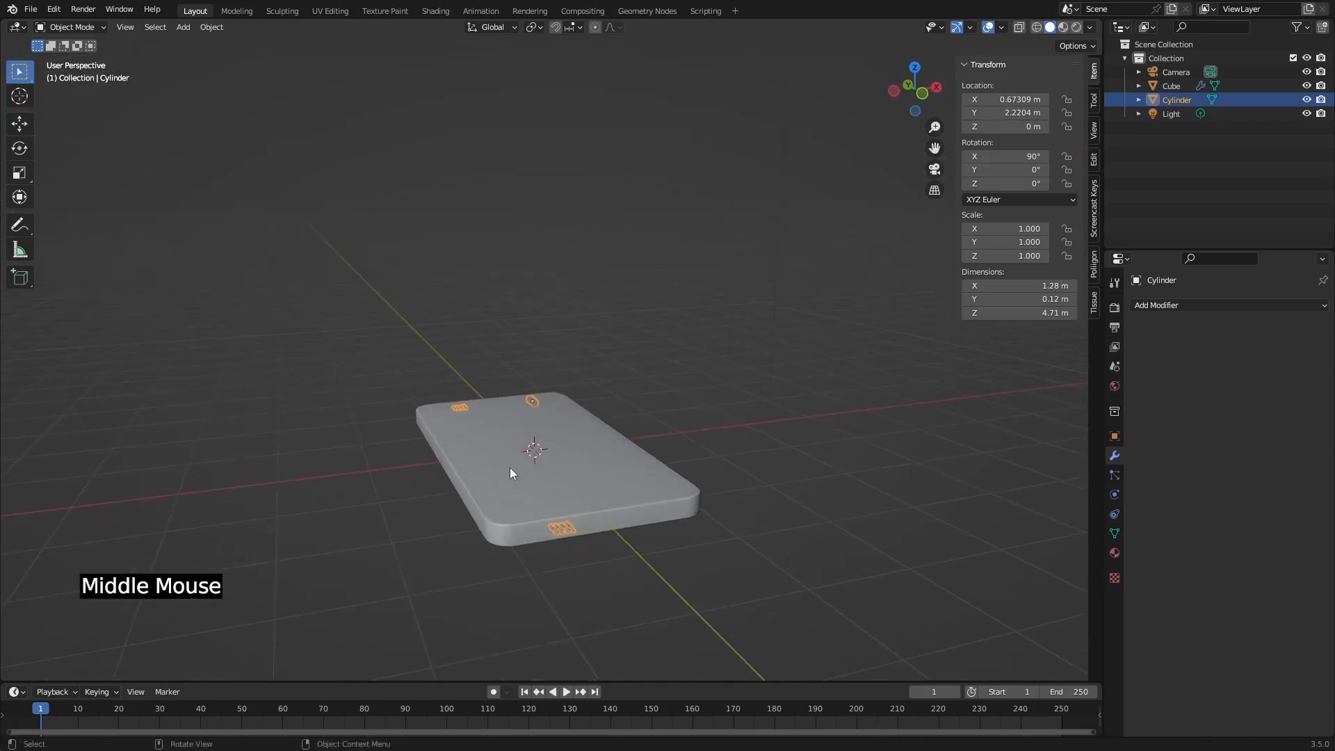
pyautogui.click(579, 460)
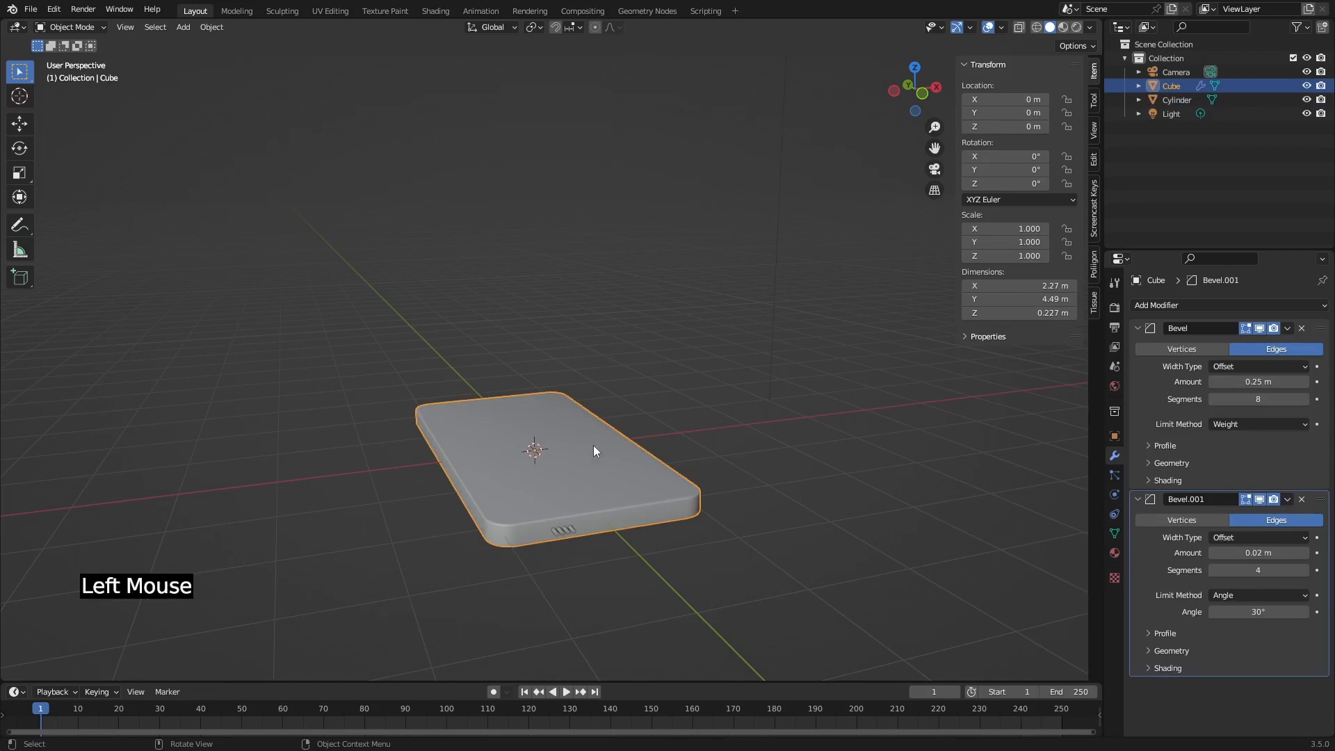
pyautogui.hotkey('shift', 'd')
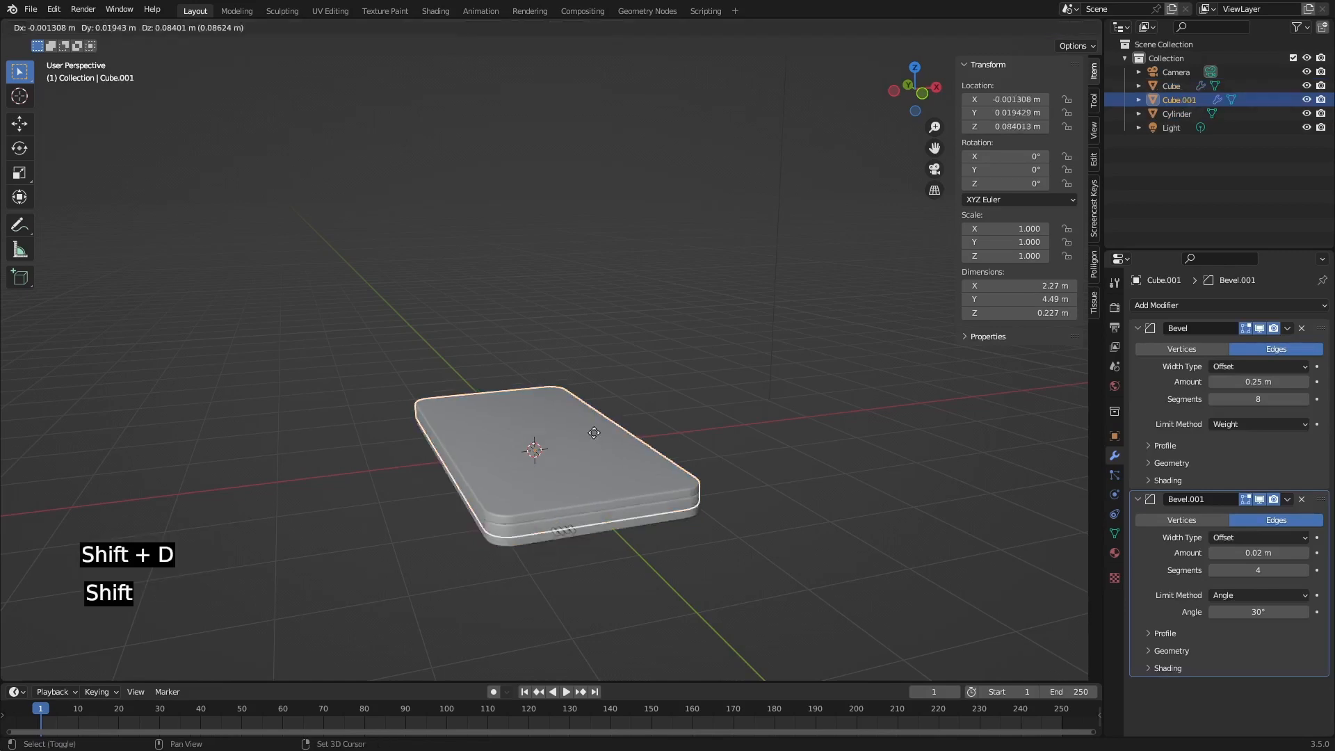
pyautogui.rightClick(744, 327)
pyautogui.moveTo(744, 327); pyautogui.dragTo(983, 566, button='middle')
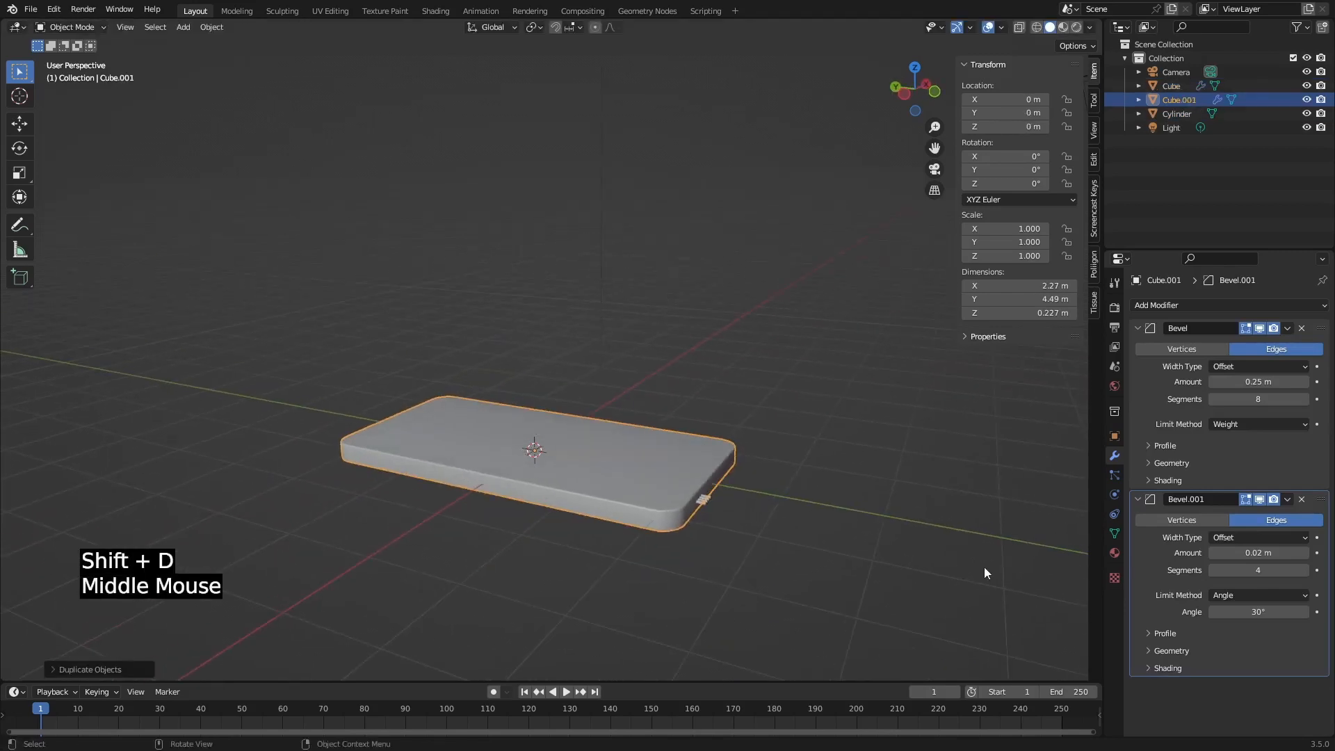
pyautogui.press('r')
pyautogui.press('x')
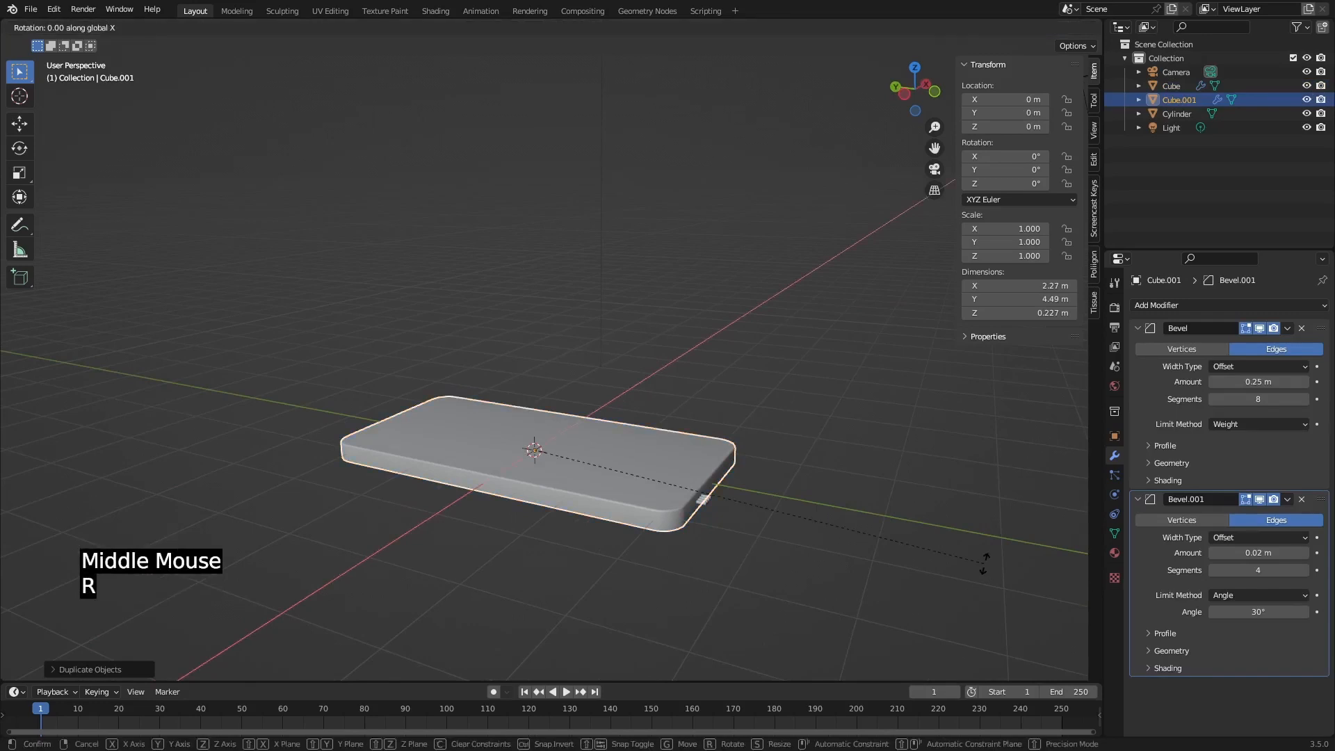
pyautogui.write('90')
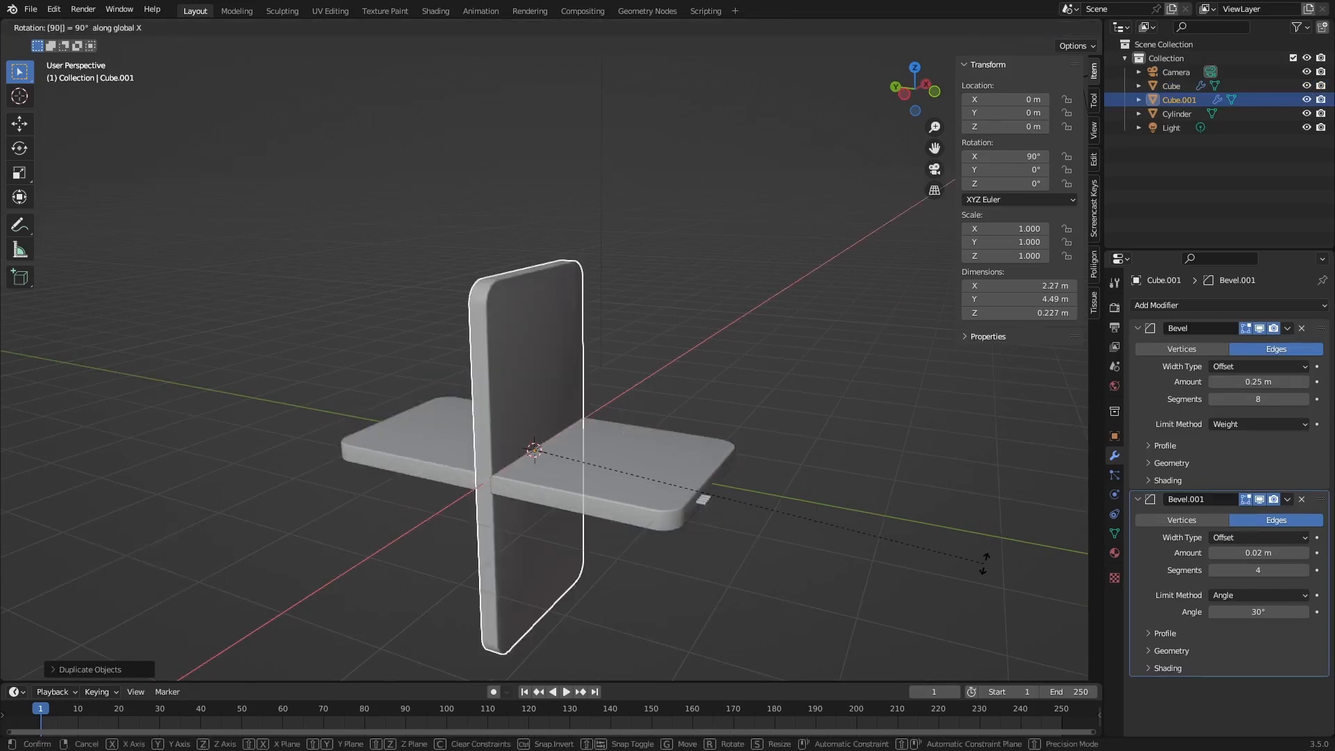
pyautogui.press('Return')
# Scale the rotated copy to about 0.144 m high along Z and about 0.576 m wide along X.
pyautogui.moveTo(983, 563); pyautogui.dragTo(761, 545, button='middle')
pyautogui.press('s')
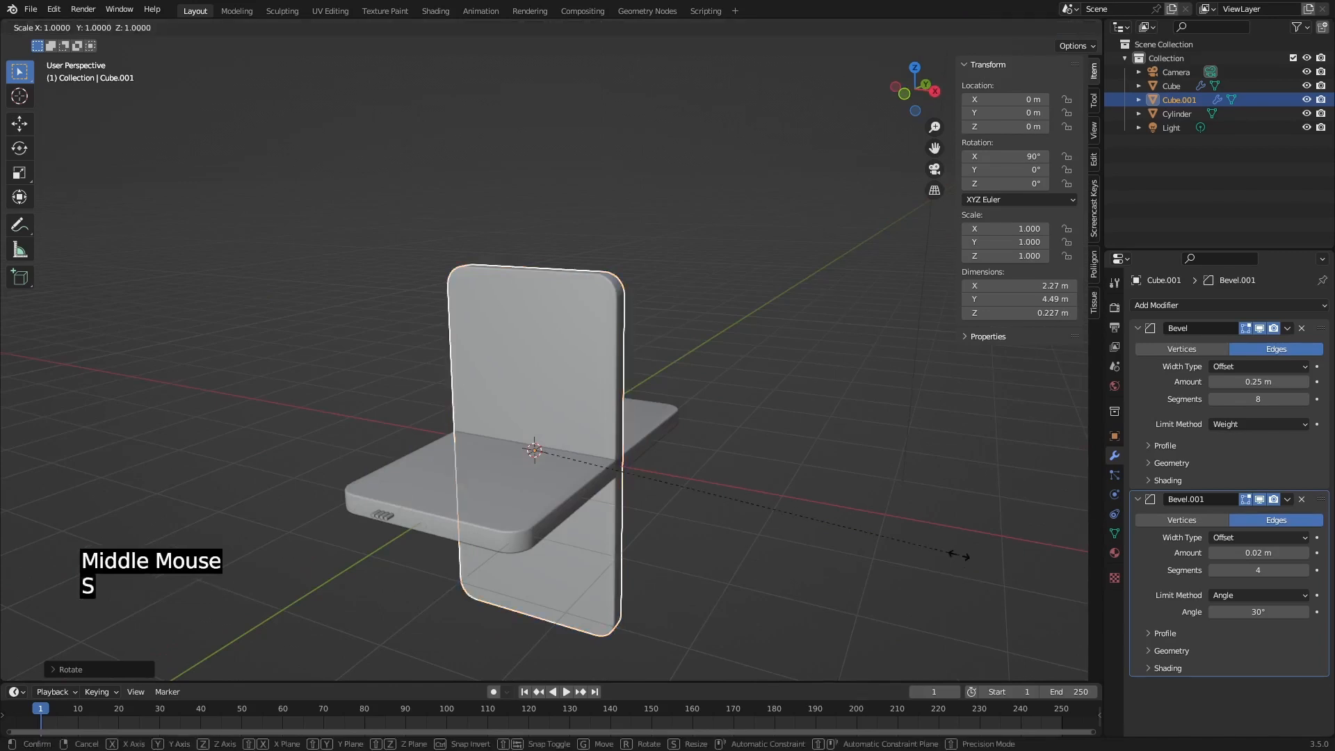
pyautogui.press('z')
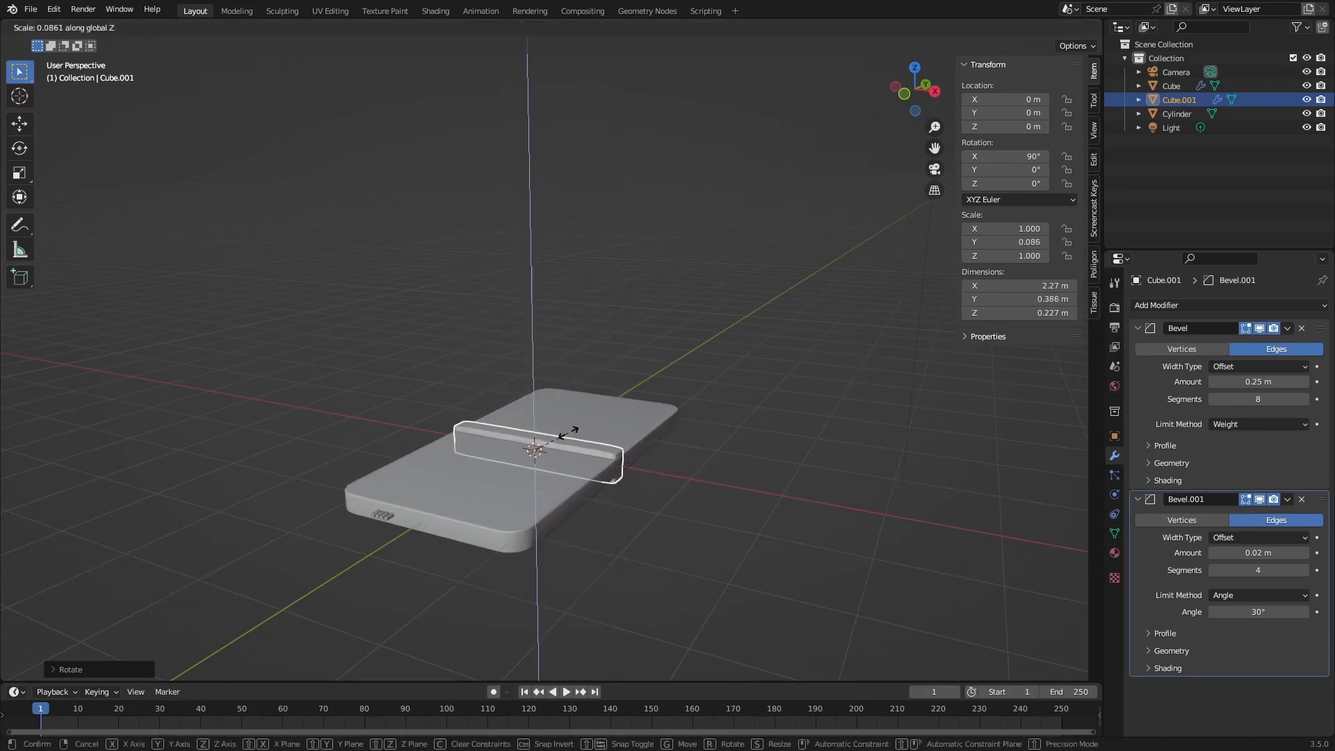
pyautogui.click(549, 448)
pyautogui.scroll(2, 563, 465)
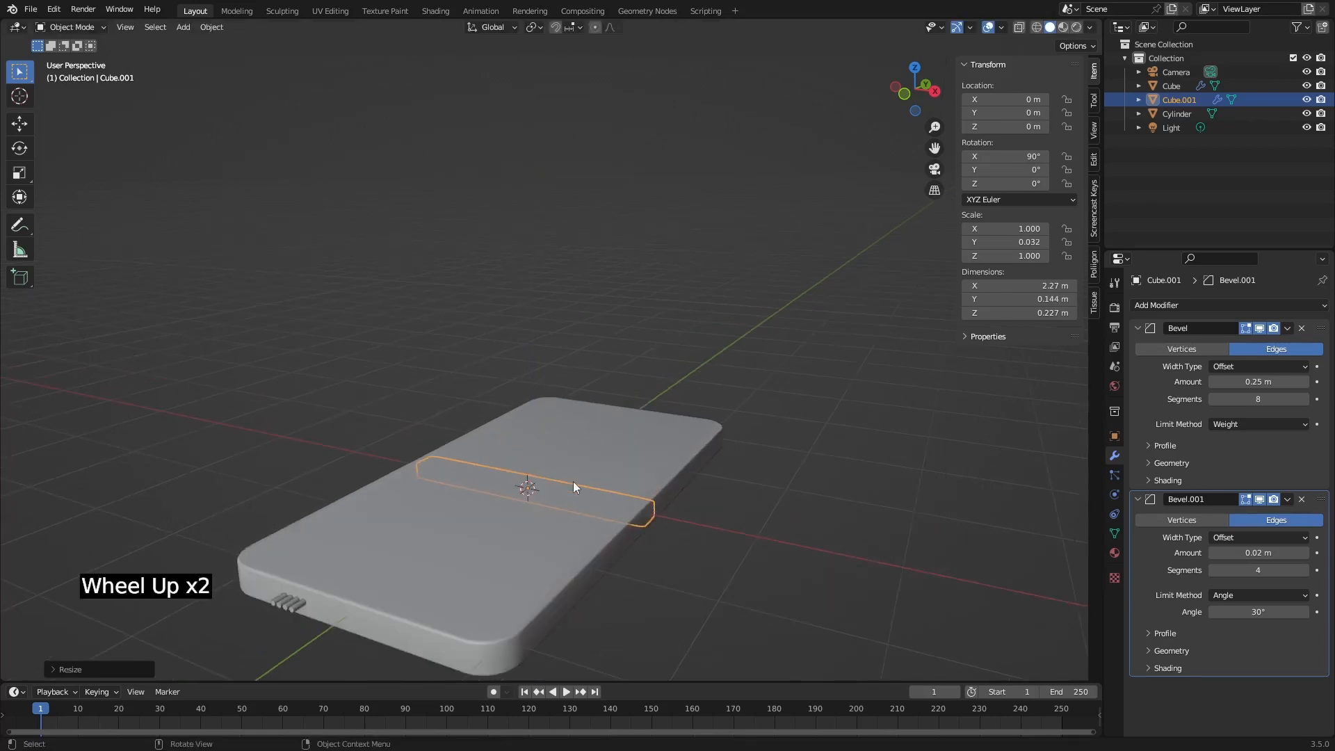
pyautogui.moveTo(573, 481); pyautogui.dragTo(655, 507, button='middle')
pyautogui.press('s')
pyautogui.press('x')
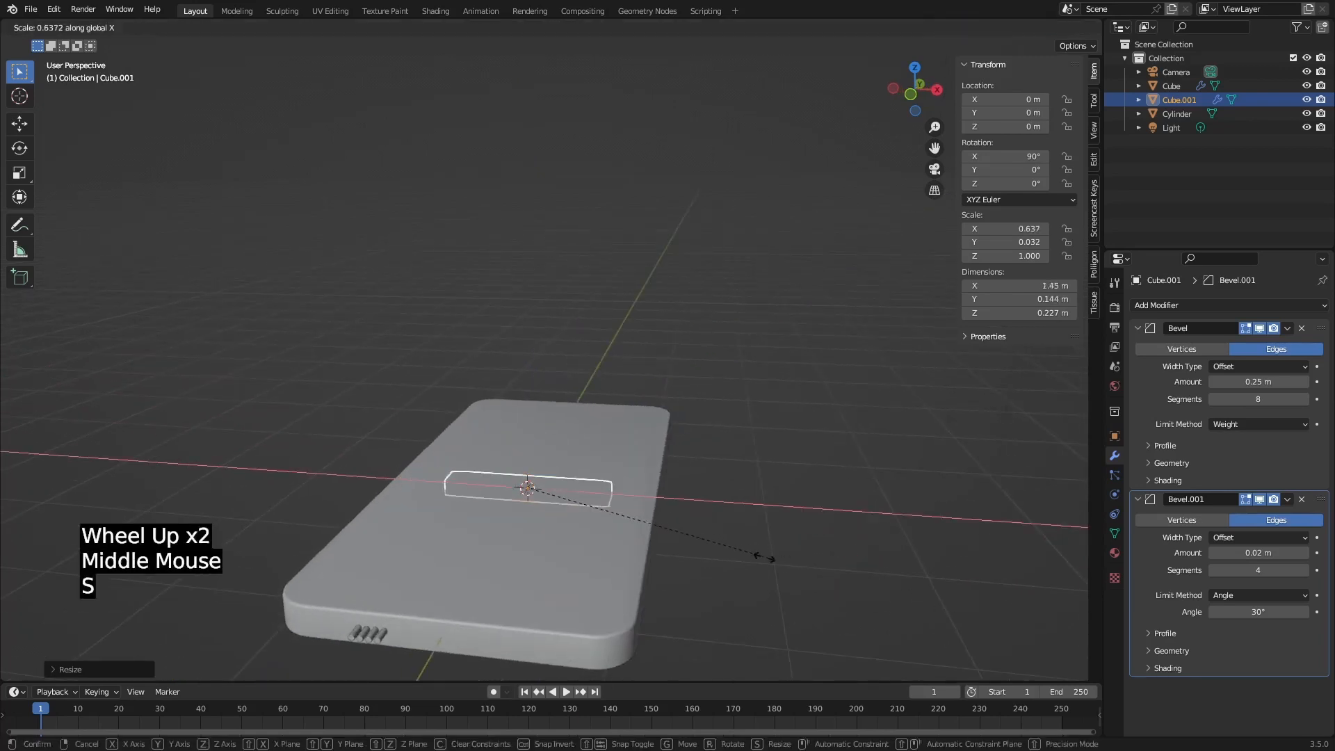
pyautogui.click(619, 523)
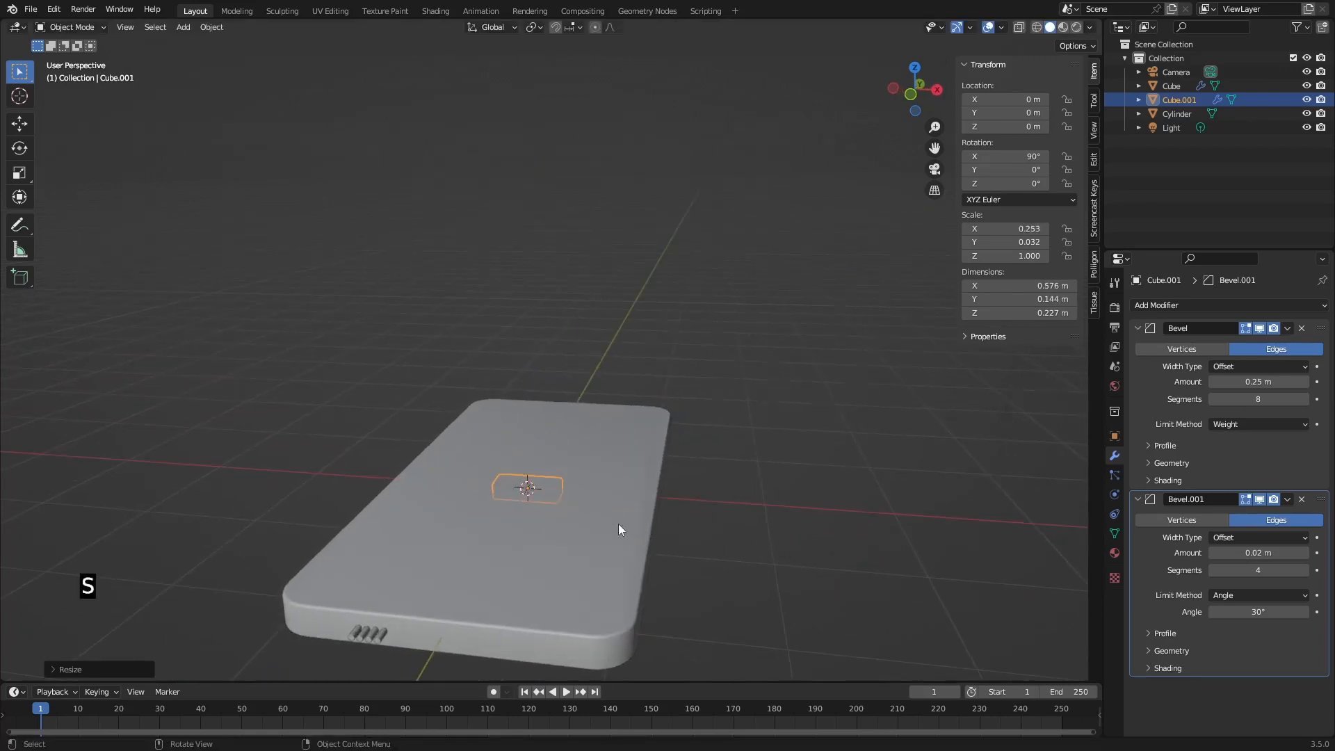
# Move the small block along Y to the middle of the phone's end edge, at about Y -2.28 m.
pyautogui.moveTo(619, 524); pyautogui.dragTo(755, 384, button='middle')
pyautogui.press('g')
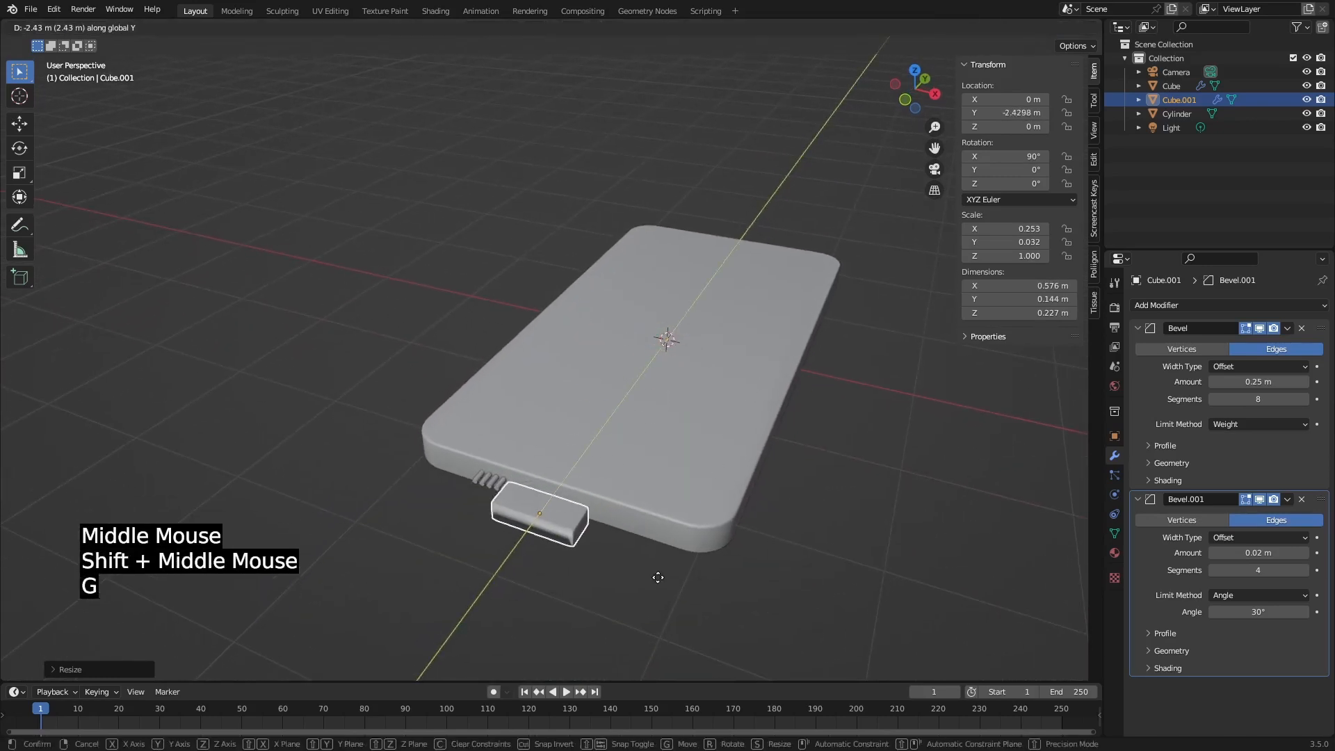
pyautogui.click(674, 568)
# Stretch the block along Y to about 0.467 m and shift it partly into the phone, at about Y -2.21 m.
pyautogui.moveTo(674, 568); pyautogui.dragTo(586, 589, button='middle')
pyautogui.scroll(2, 659, 510)
pyautogui.press('s')
pyautogui.press('y')
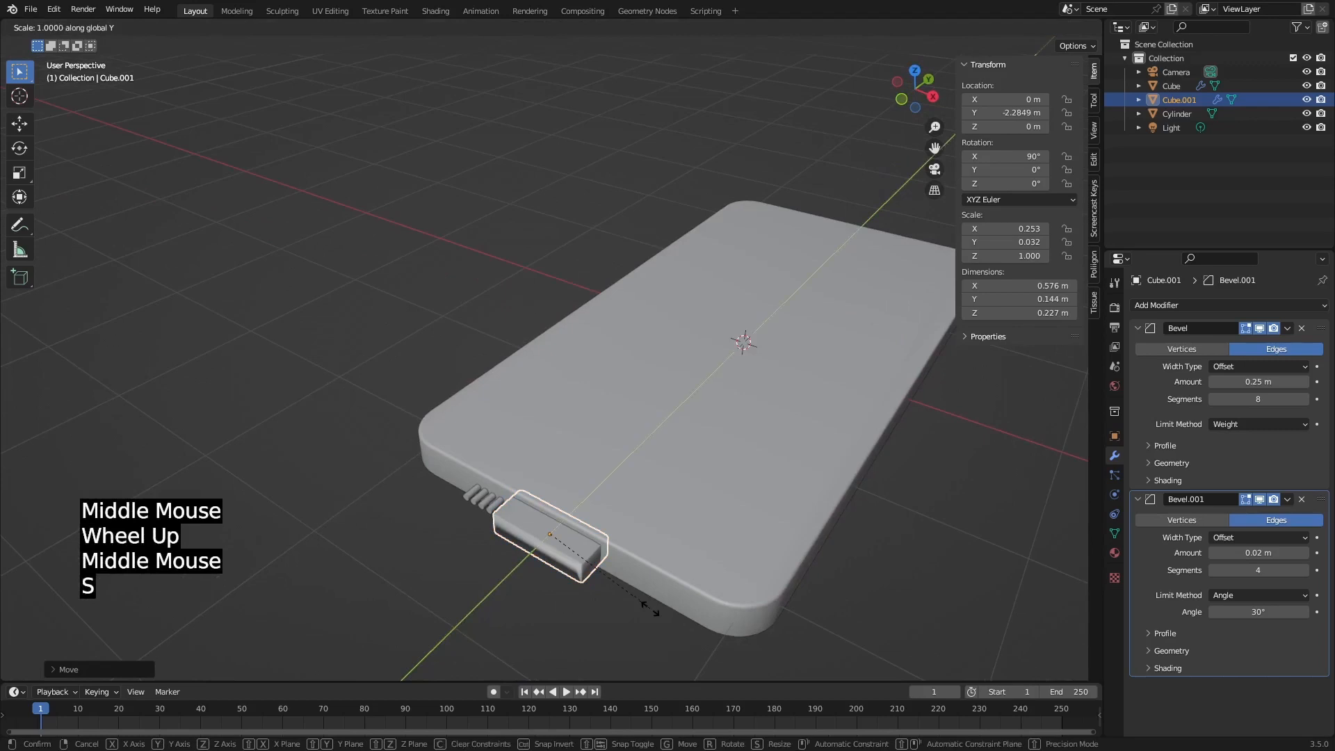
pyautogui.click(781, 648)
pyautogui.press('g')
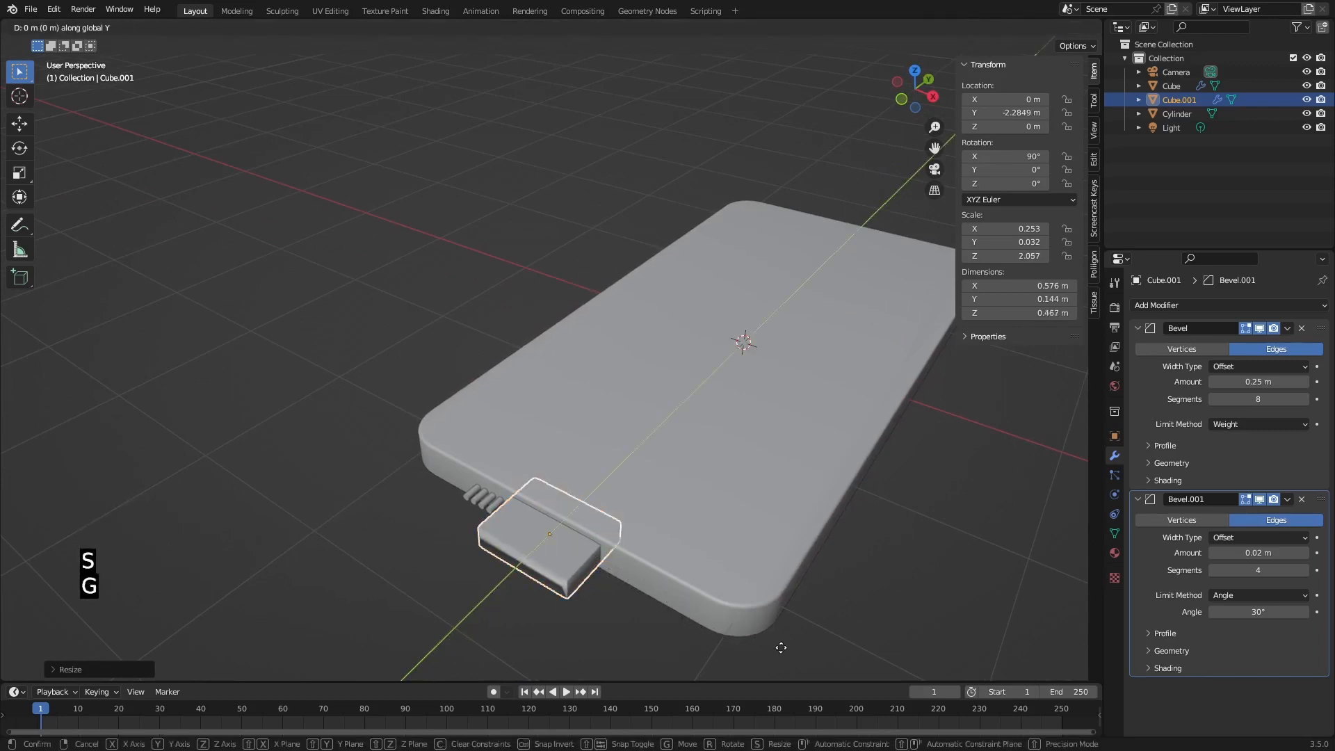
pyautogui.press('y')
pyautogui.click(793, 632)
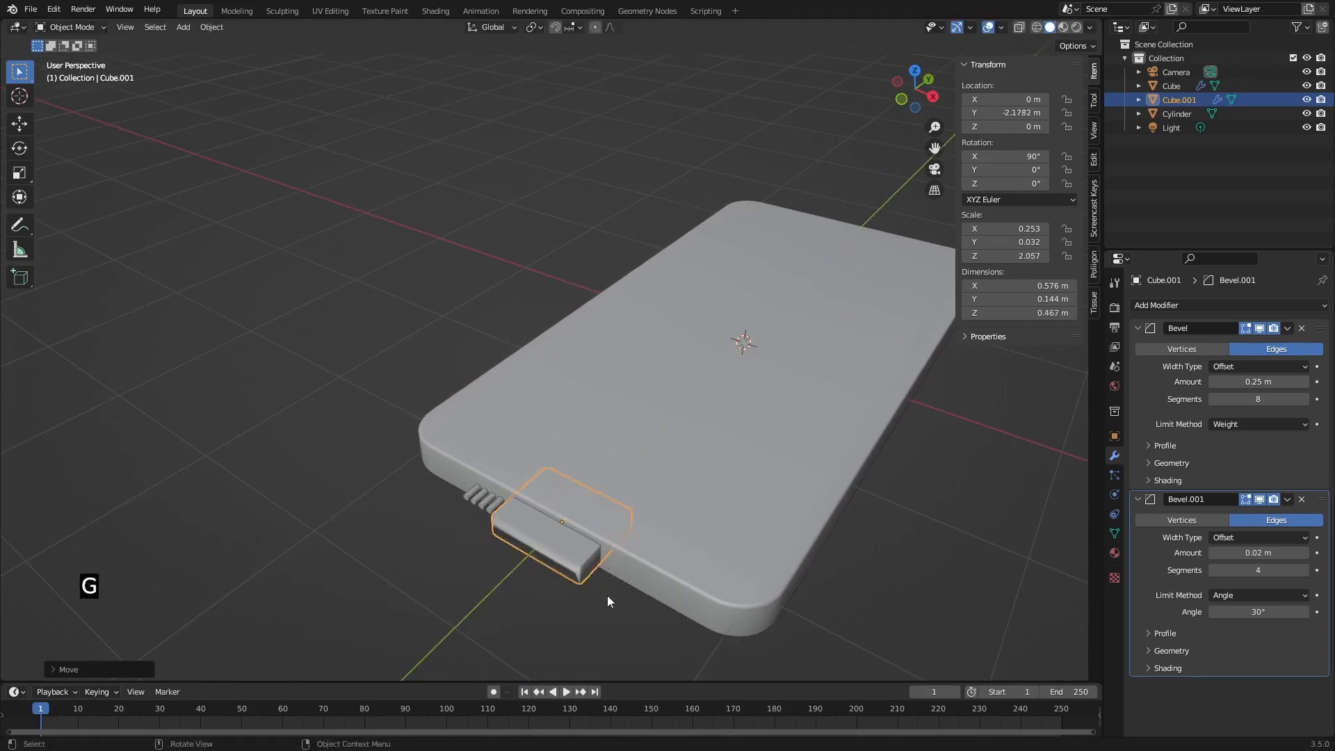
pyautogui.press('g')
pyautogui.click(629, 602)
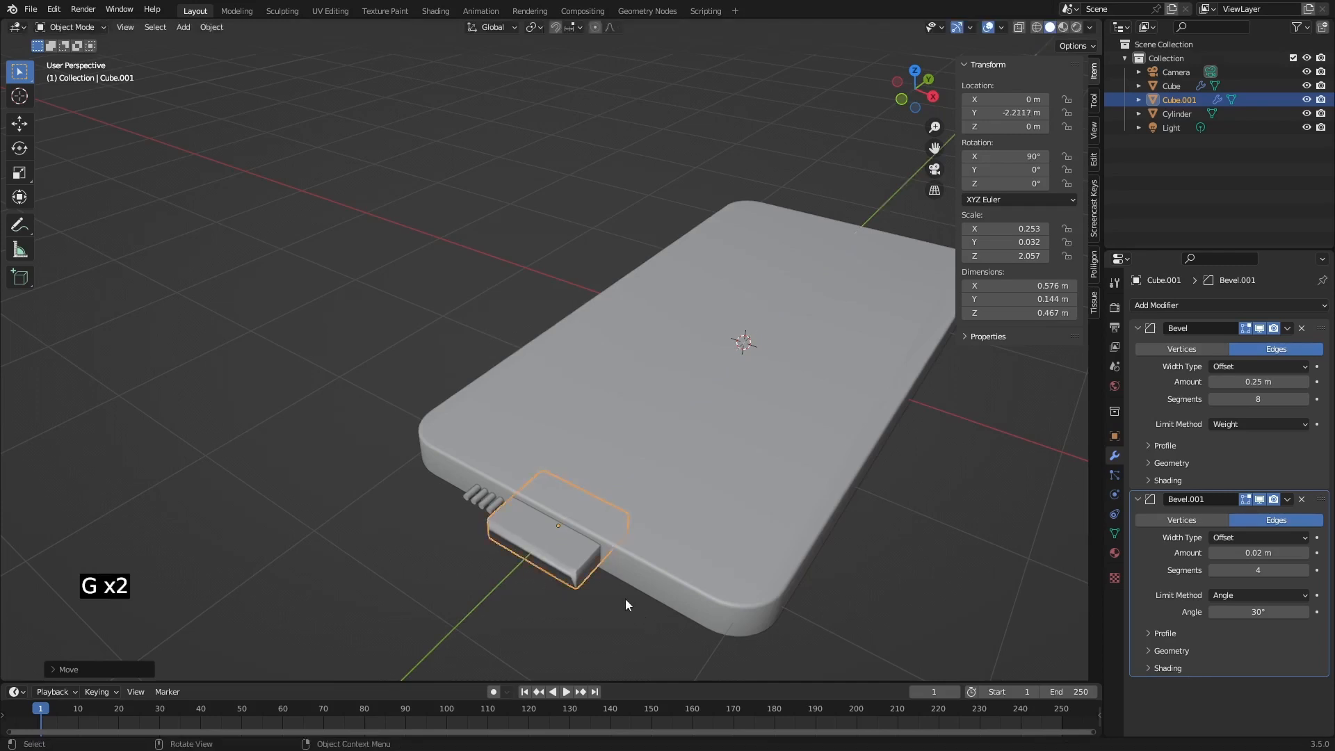
# Shrink the block to about 0.402 m wide along X and about 0.128 m high along Z.
pyautogui.moveTo(629, 602); pyautogui.dragTo(688, 549, button='middle')
pyautogui.scroll(2, 631, 526)
pyautogui.keyDown('shift'); pyautogui.moveTo(632, 590); pyautogui.dragTo(624, 420, button='middle'); pyautogui.keyUp('shift')
pyautogui.scroll(-1, 639, 402)
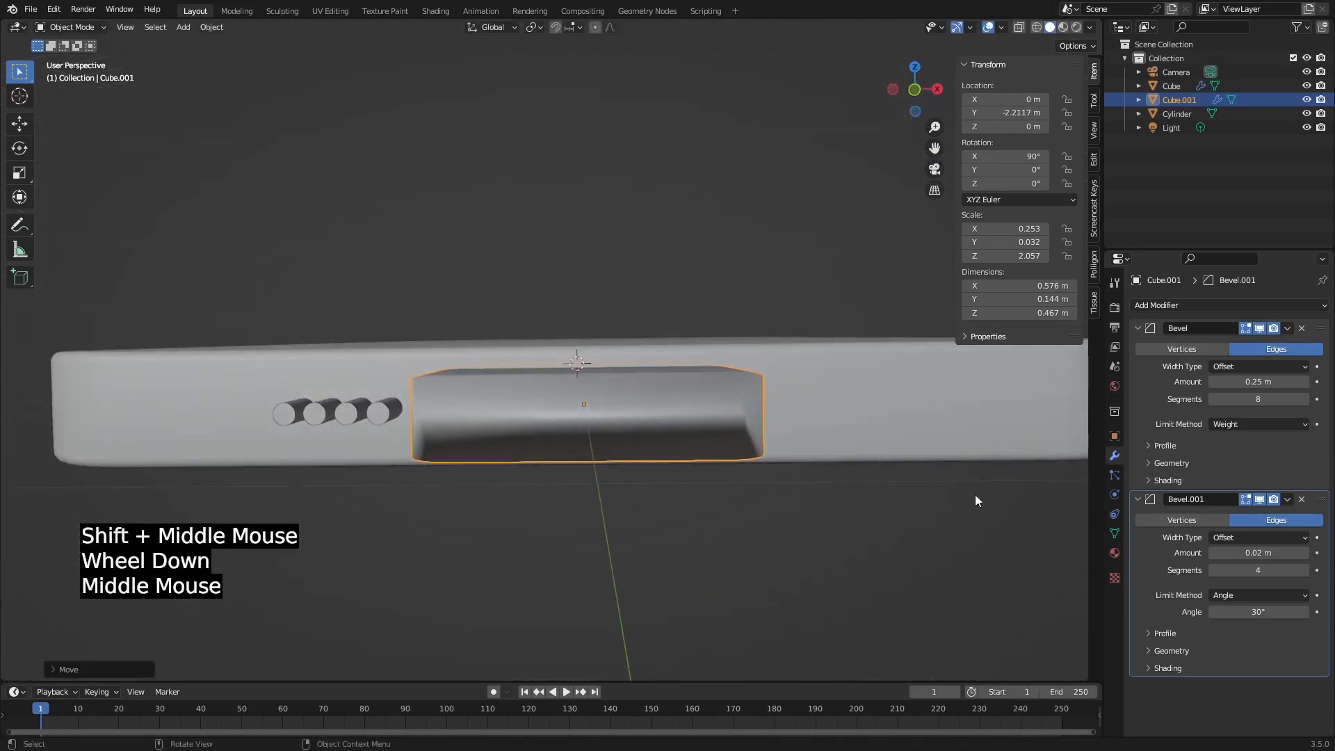
pyautogui.scroll(-2, 969, 490)
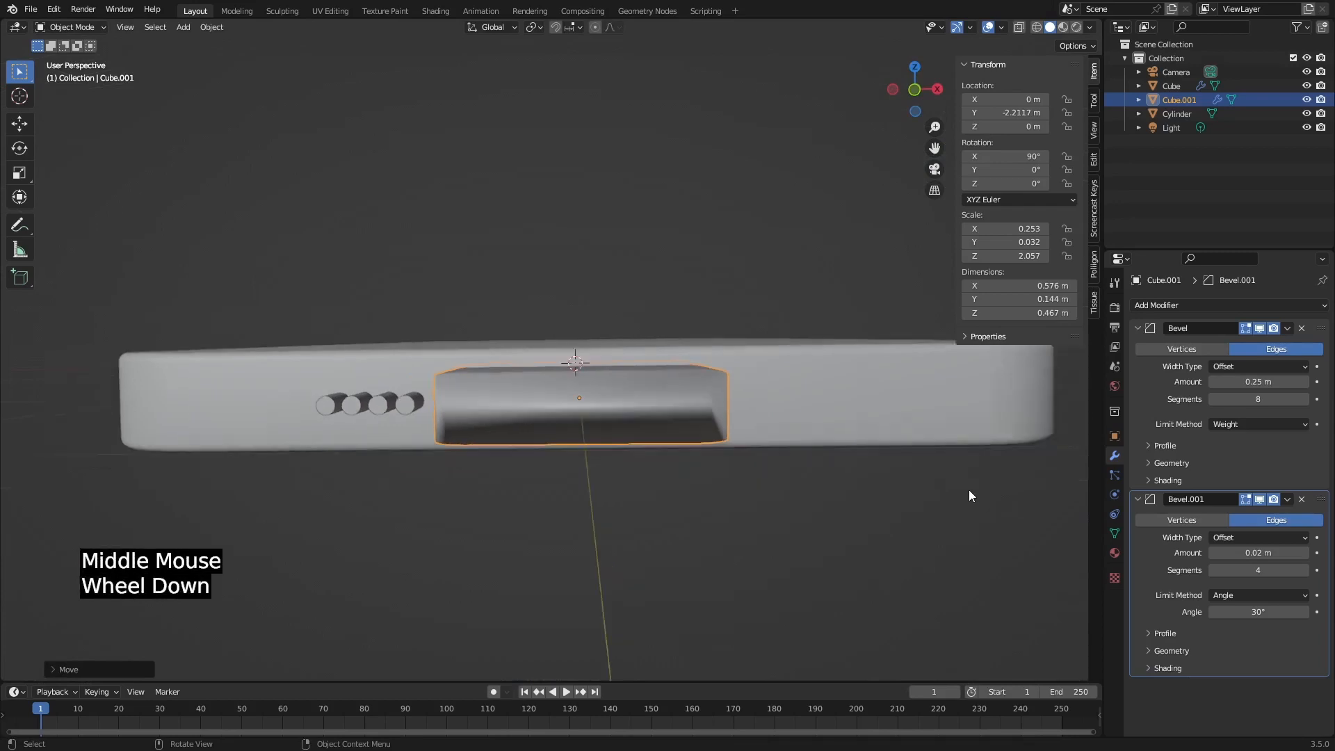
pyautogui.press('s')
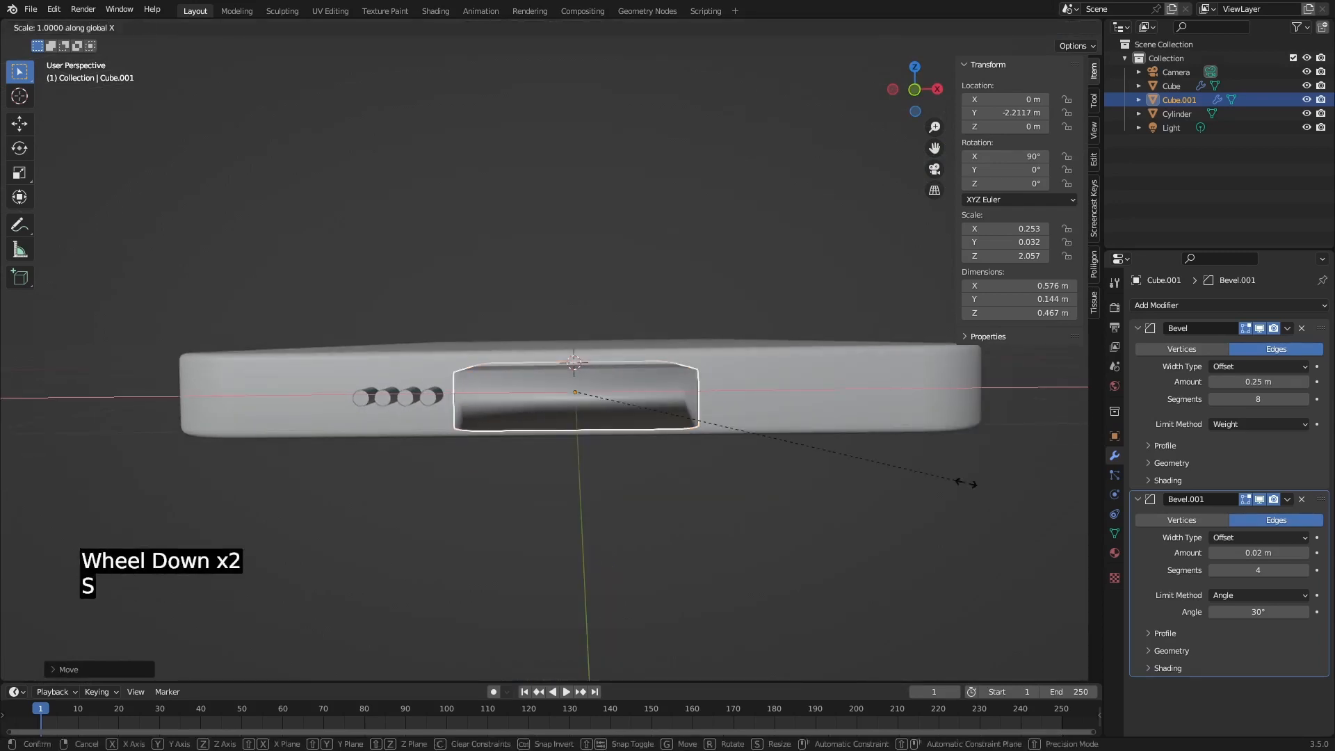
pyautogui.click(847, 466)
pyautogui.moveTo(848, 462); pyautogui.dragTo(705, 446, button='middle')
pyautogui.press('s')
pyautogui.click(806, 456)
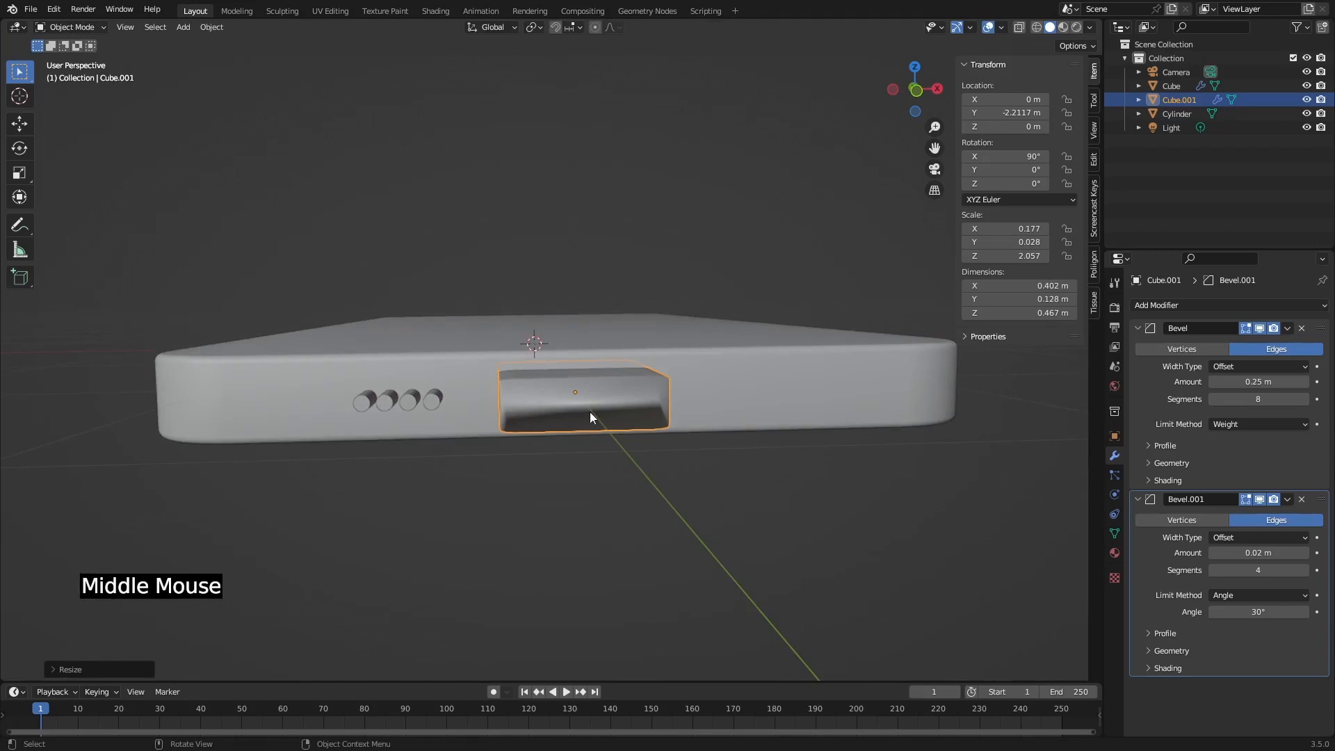
# Apply the block's scale and remove its second Bevel modifier, Bevel.001.
pyautogui.moveTo(553, 415); pyautogui.dragTo(524, 440, button='middle')
pyautogui.scroll(1, 619, 447)
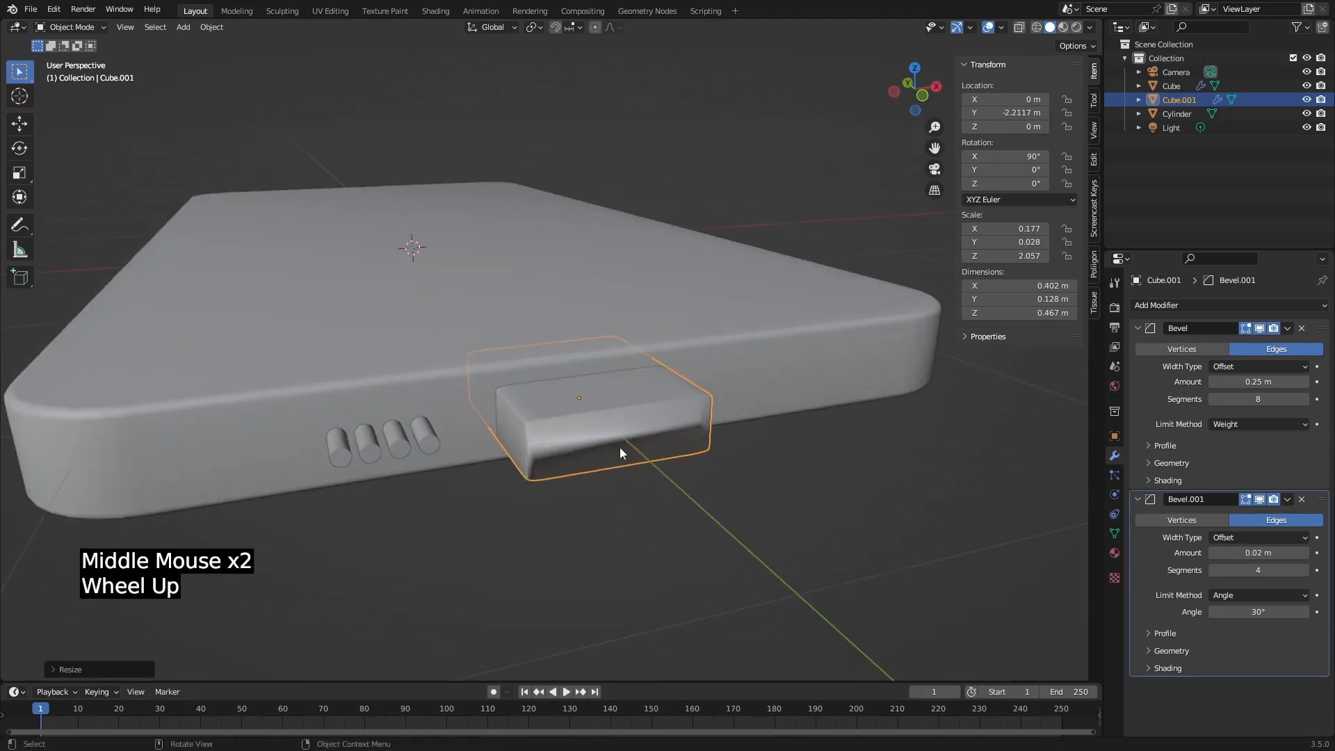
pyautogui.hotkey('ctrl', 'a')
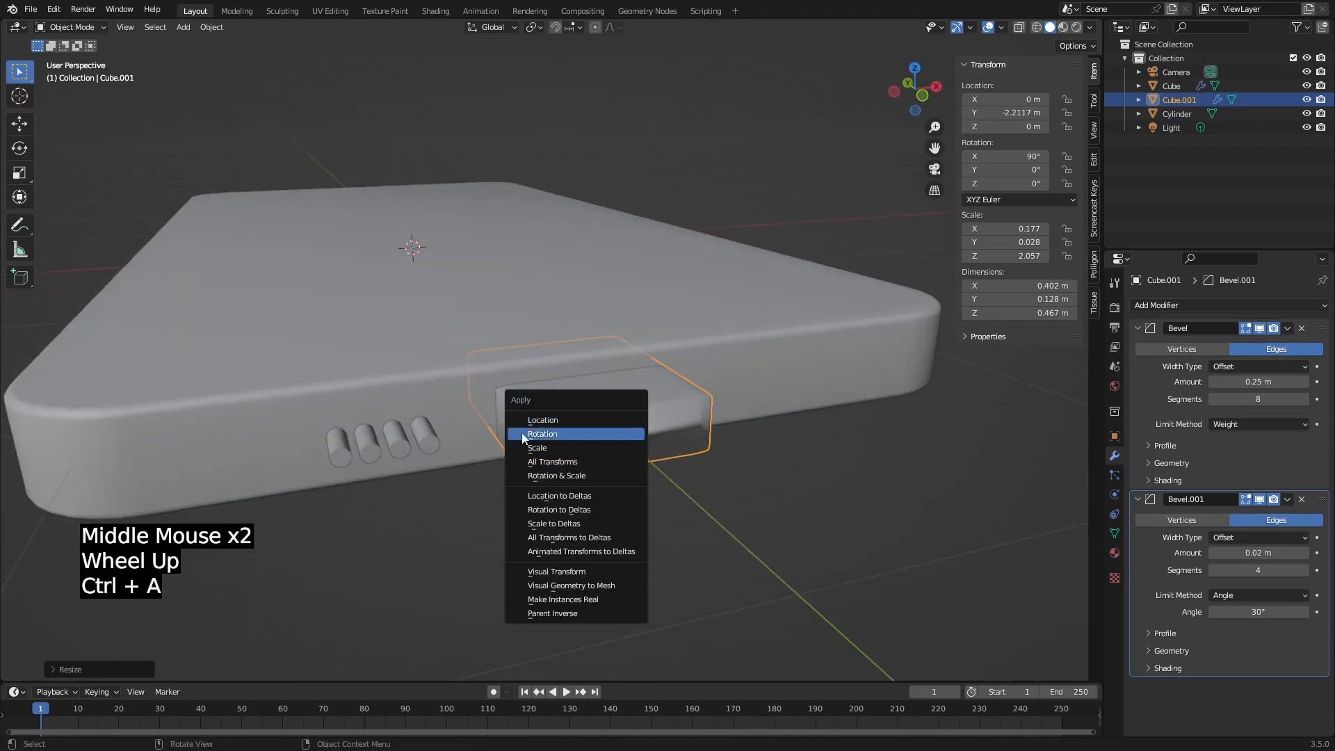
pyautogui.click(537, 449)
pyautogui.moveTo(537, 449); pyautogui.dragTo(540, 435, button='middle')
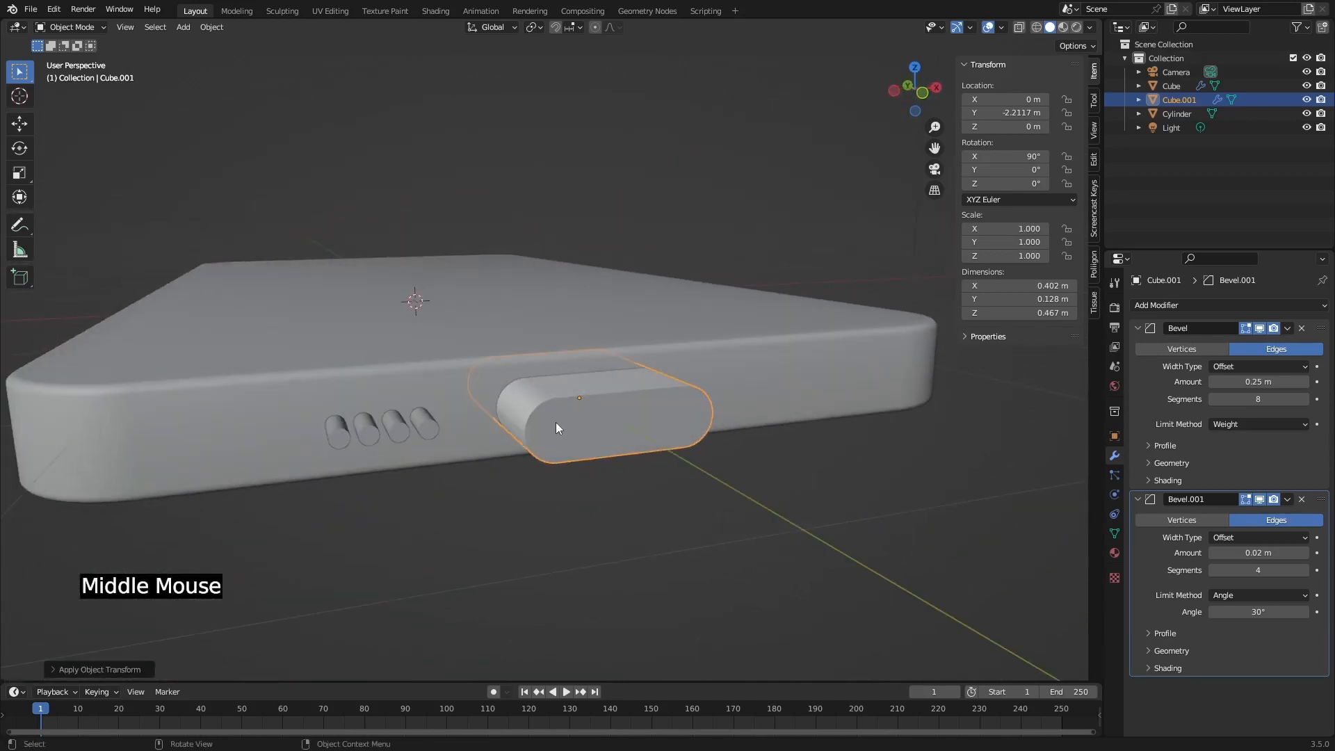
pyautogui.click(1302, 500)
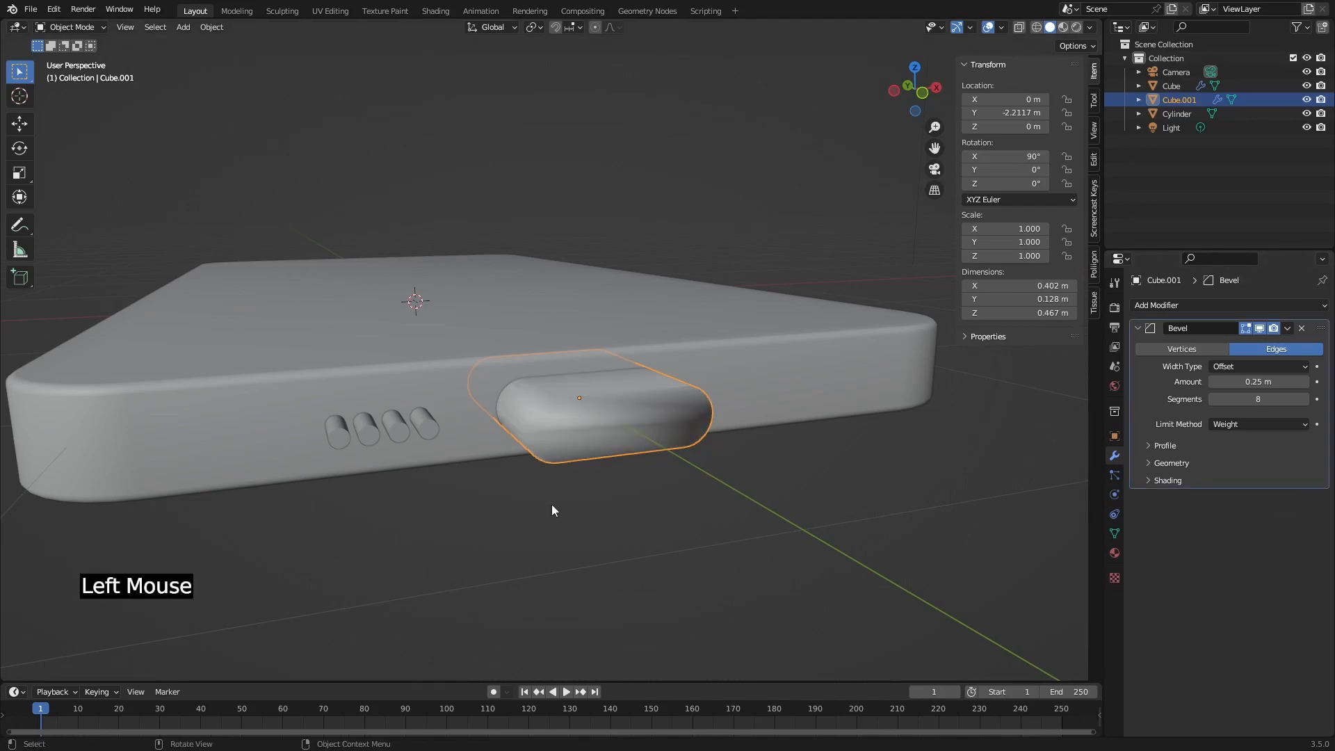
# Enable Auto Smooth at 30° in the charging port block's normals settings.
pyautogui.click(1115, 535)
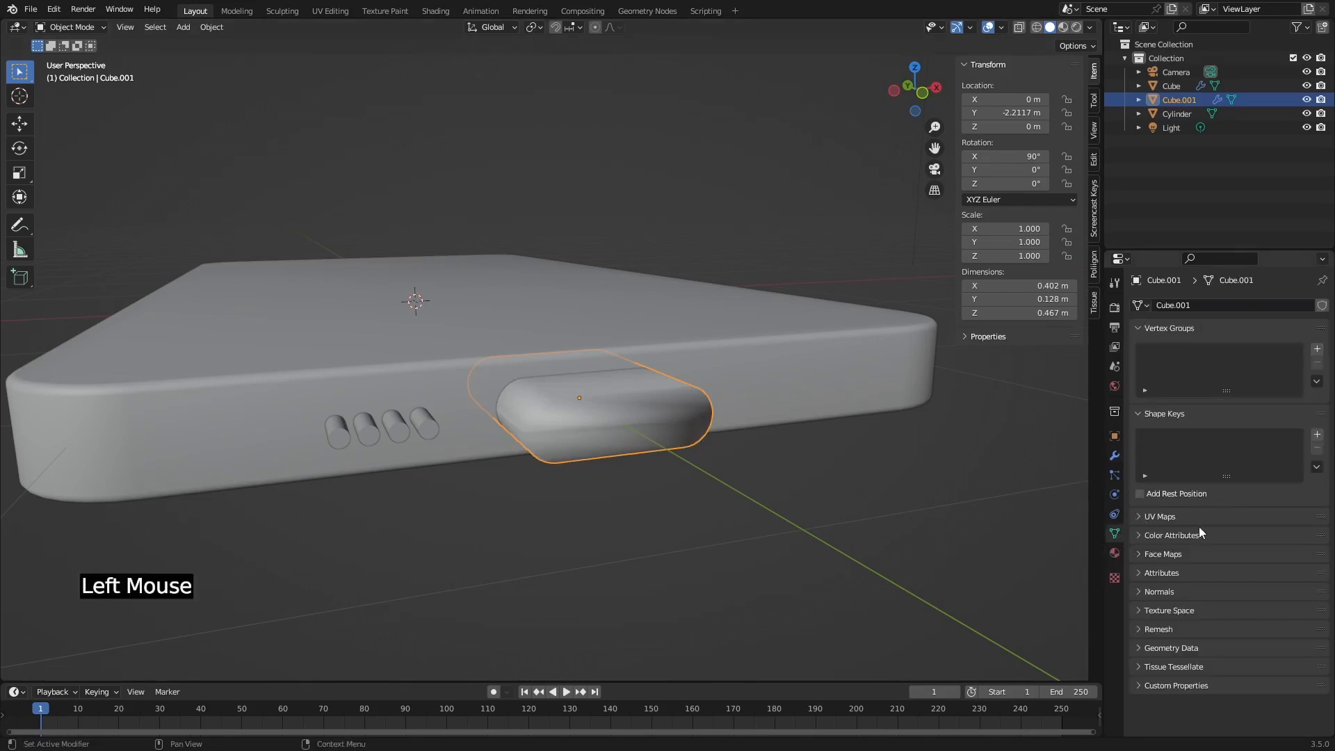
pyautogui.click(1164, 592)
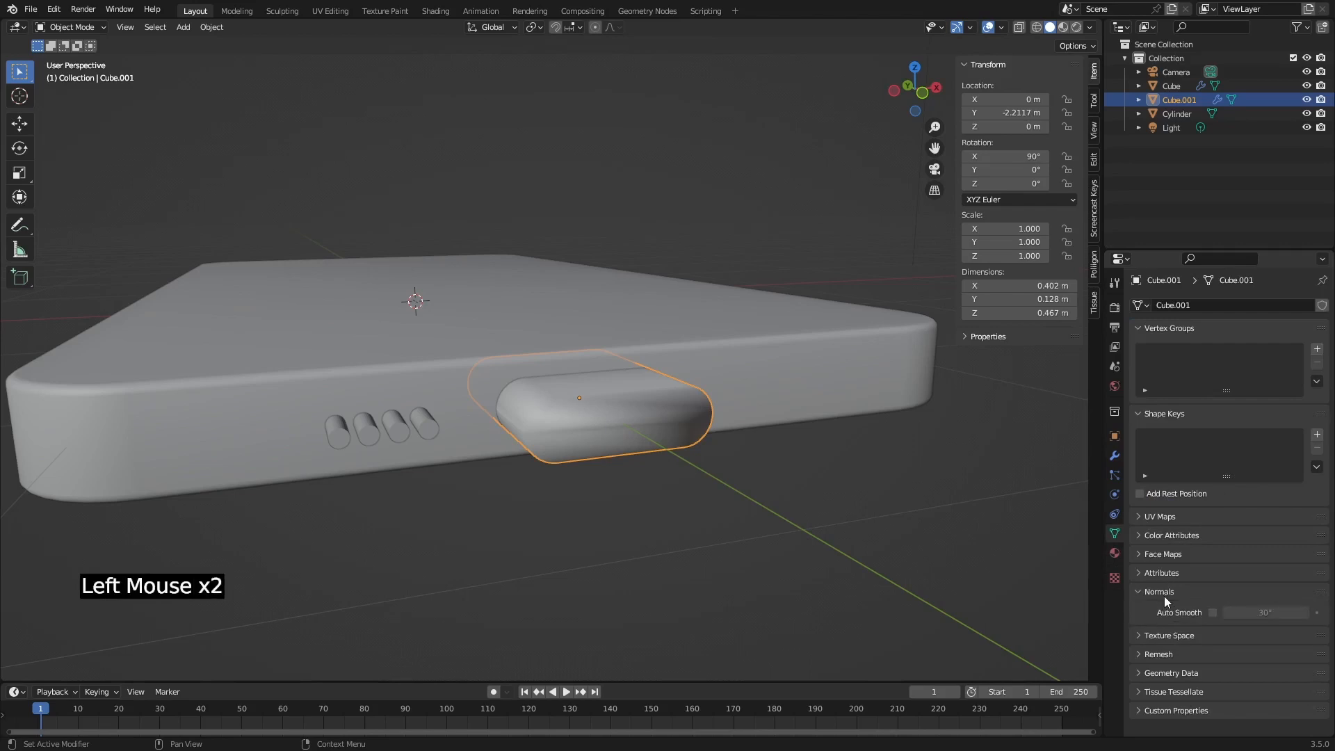
pyautogui.click(1212, 612)
pyautogui.moveTo(466, 455)
pyautogui.mouseDown(button='middle')
pyautogui.moveTo(464, 481)
pyautogui.moveTo(445, 458)
pyautogui.mouseUp(button='middle')
pyautogui.scroll(-2, 487, 445)
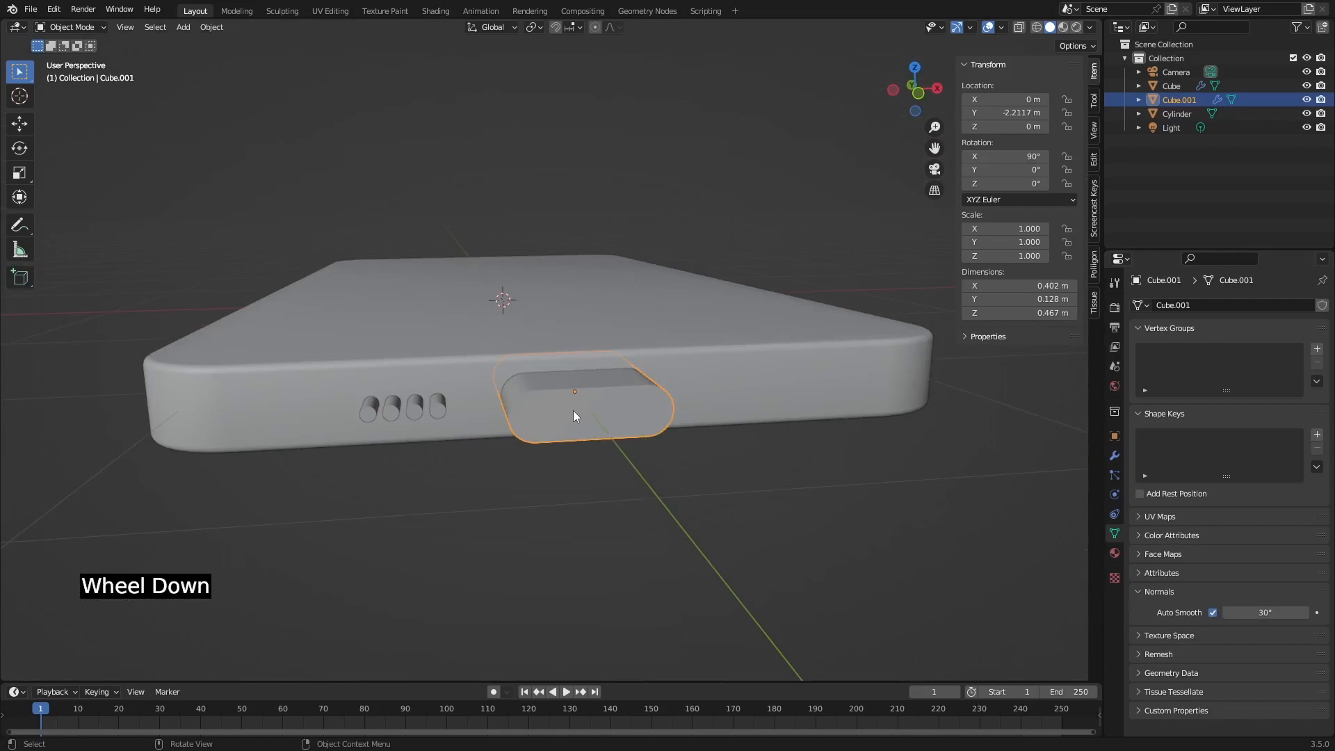
# Duplicate the charging port block along Y onto the phone's upper half, at about Y 0.958 m.
pyautogui.scroll(-1, 573, 410)
pyautogui.moveTo(573, 410); pyautogui.dragTo(682, 387, button='middle')
pyautogui.scroll(-2, 599, 390)
pyautogui.scroll(-1, 679, 269)
pyautogui.keyDown('shift'); pyautogui.moveTo(677, 268); pyautogui.dragTo(670, 369, button='middle'); pyautogui.keyUp('shift')
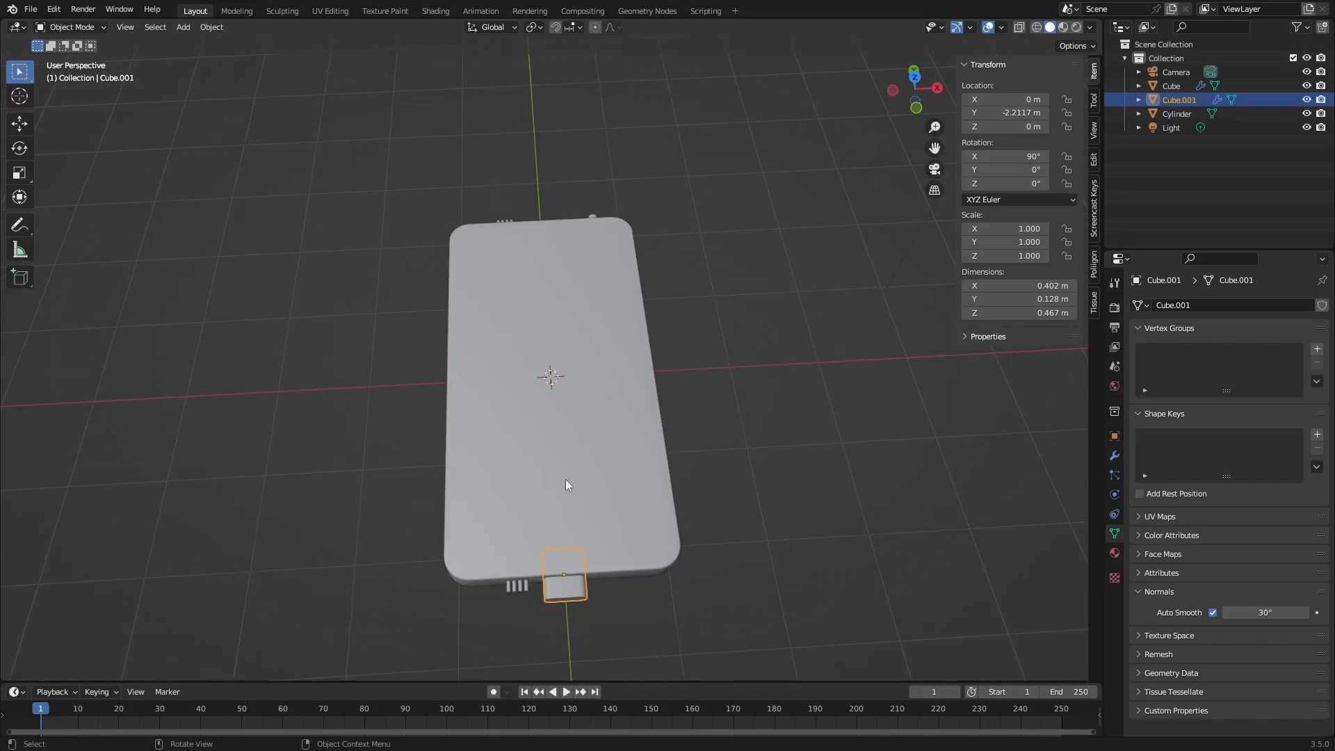
pyautogui.hotkey('shift', 'd')
pyautogui.press('y')
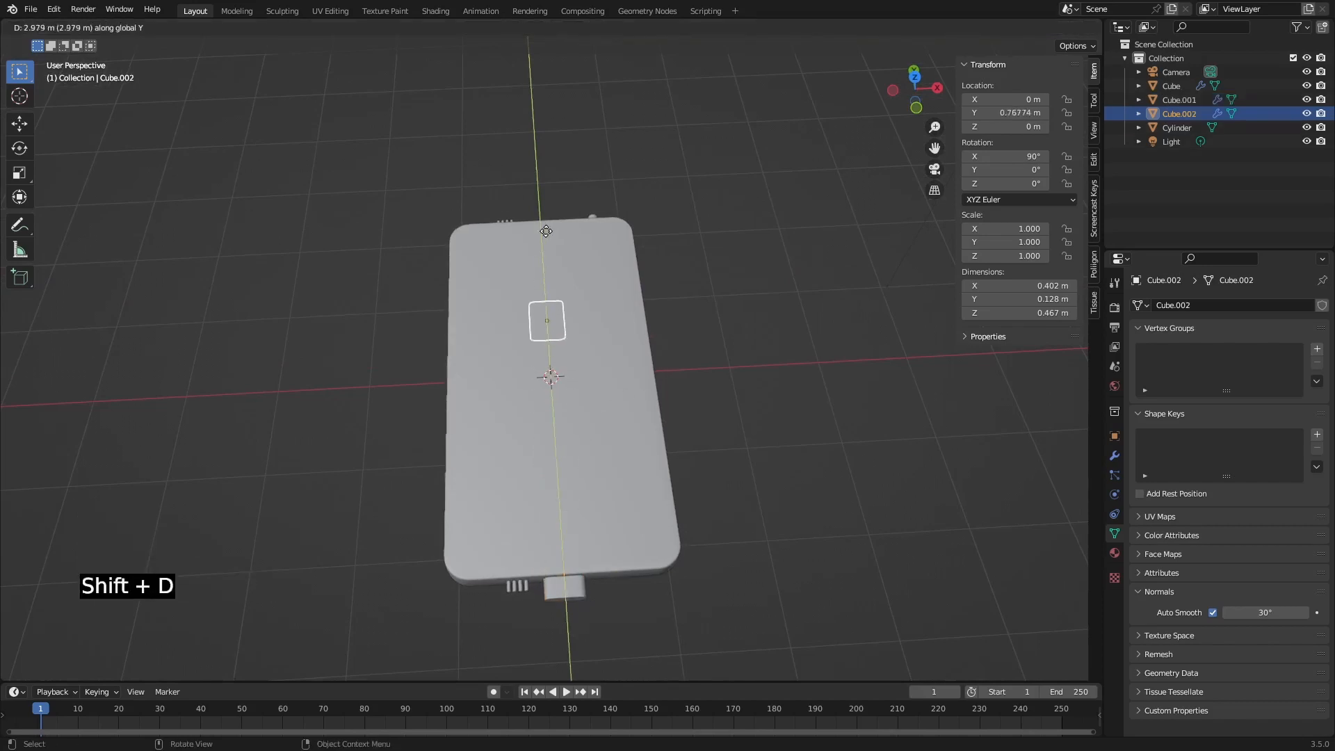
pyautogui.click(545, 217)
# Rotate the copied block 90° about Z and move it along X to the phone's long edge, at about X 1.13 m.
pyautogui.write('rz')
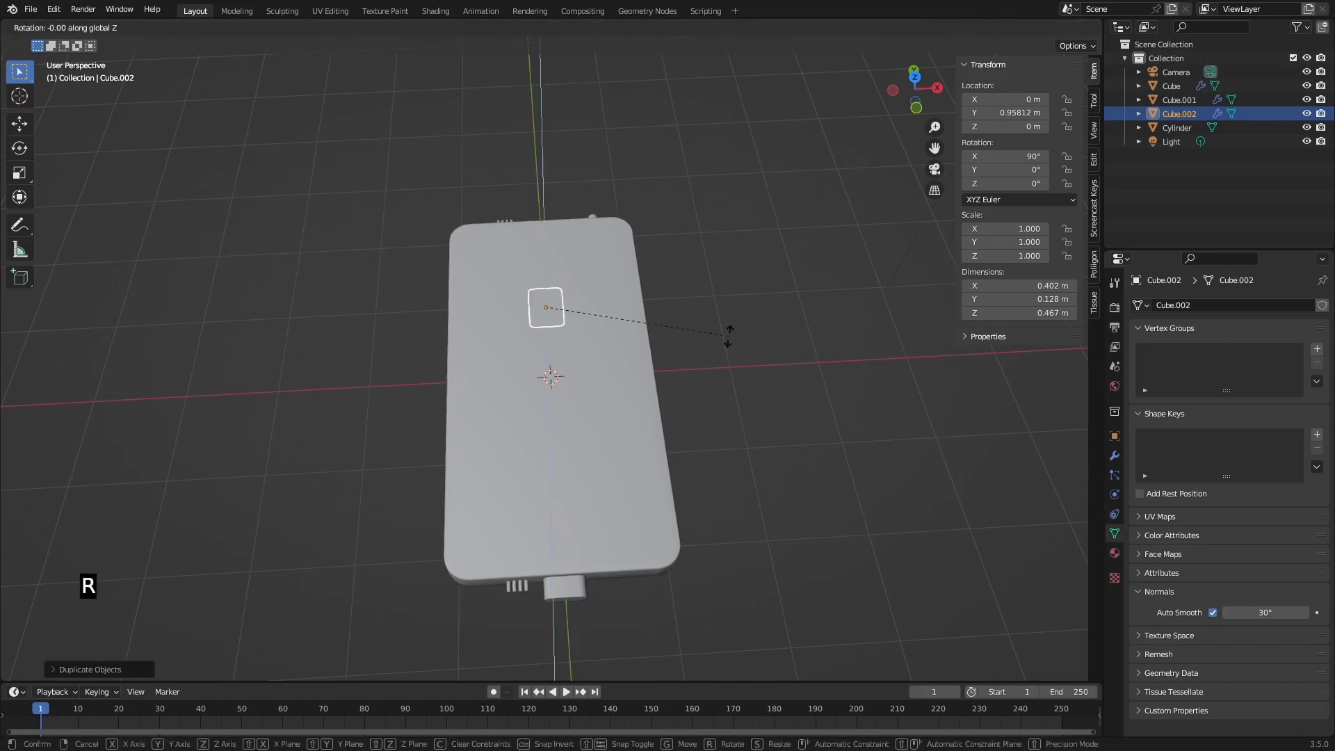
pyautogui.write('90')
pyautogui.click(727, 338)
pyautogui.press('g')
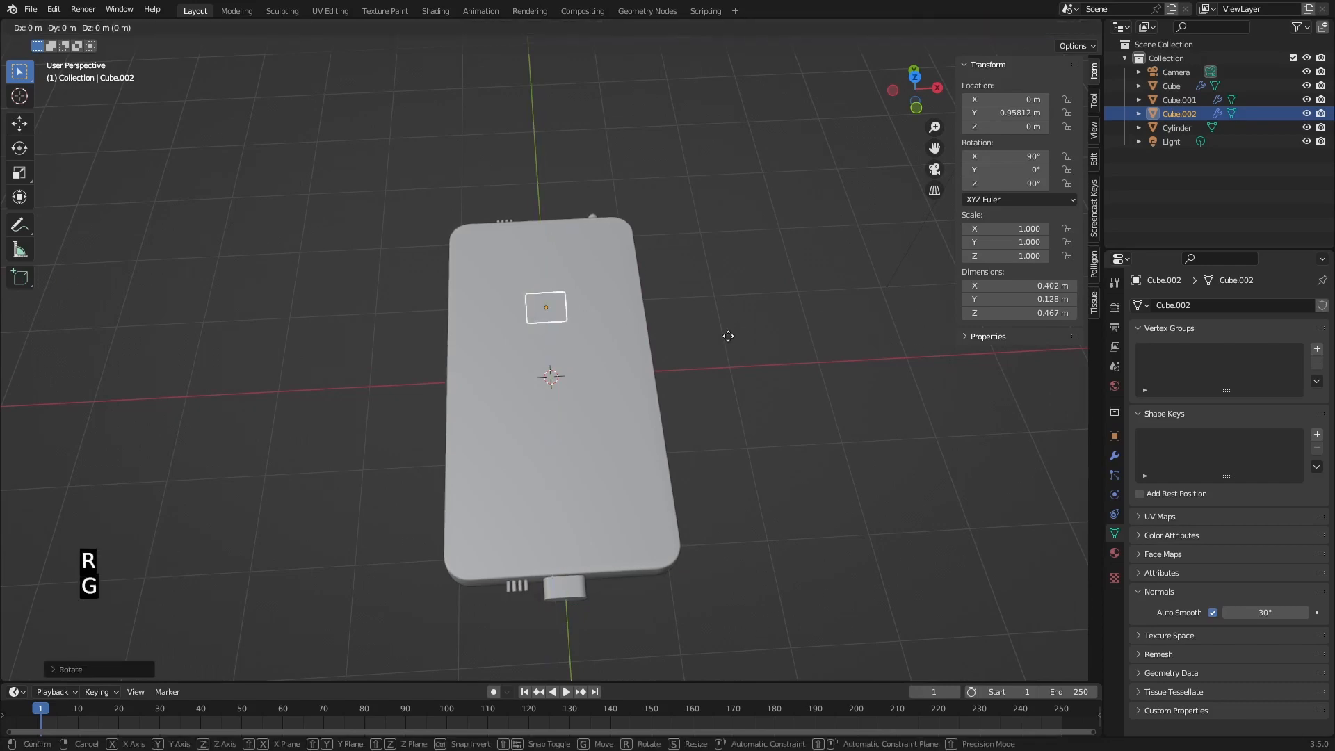
pyautogui.press('x')
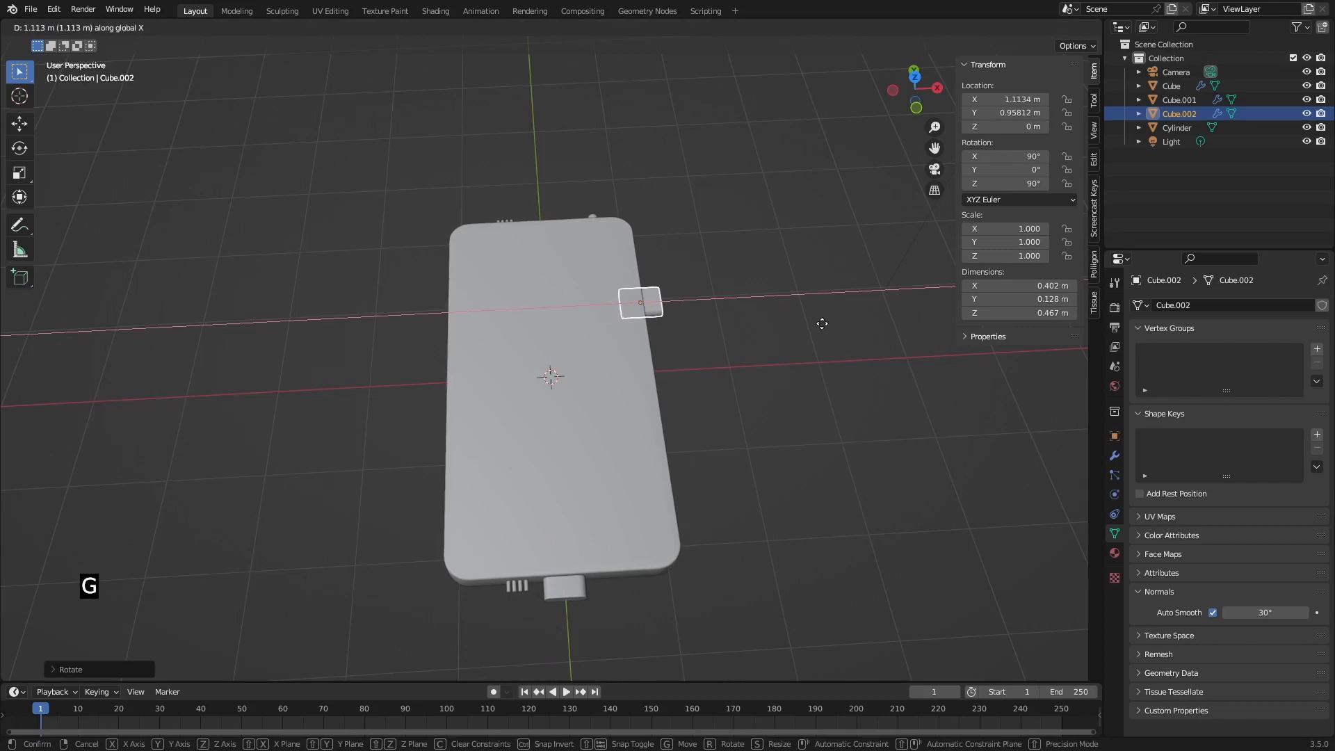
pyautogui.click(810, 326)
# Stretch the side block along the phone's edge to about 1.13 m long and shift it along Y to about 1.18 m.
pyautogui.keyDown('shift'); pyautogui.moveTo(807, 330); pyautogui.dragTo(572, 372, button='middle'); pyautogui.keyUp('shift')
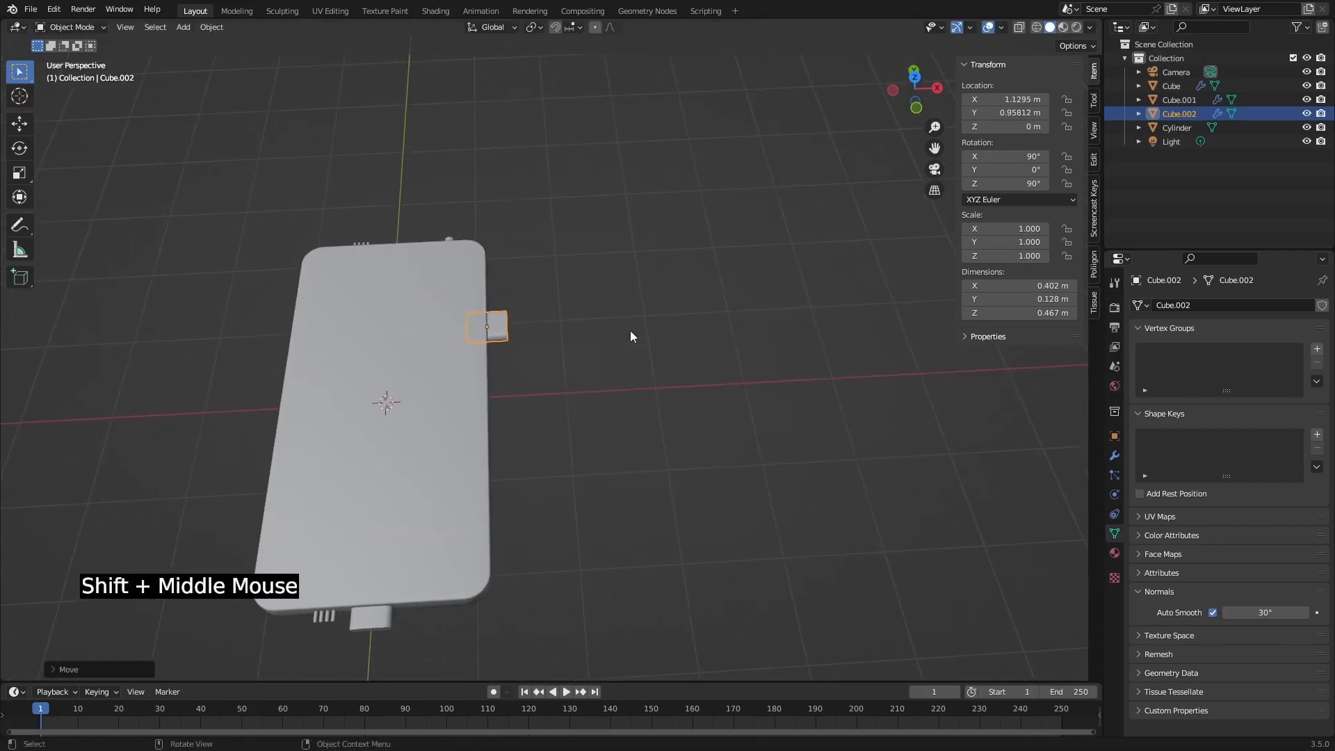
pyautogui.press('s')
pyautogui.press('y')
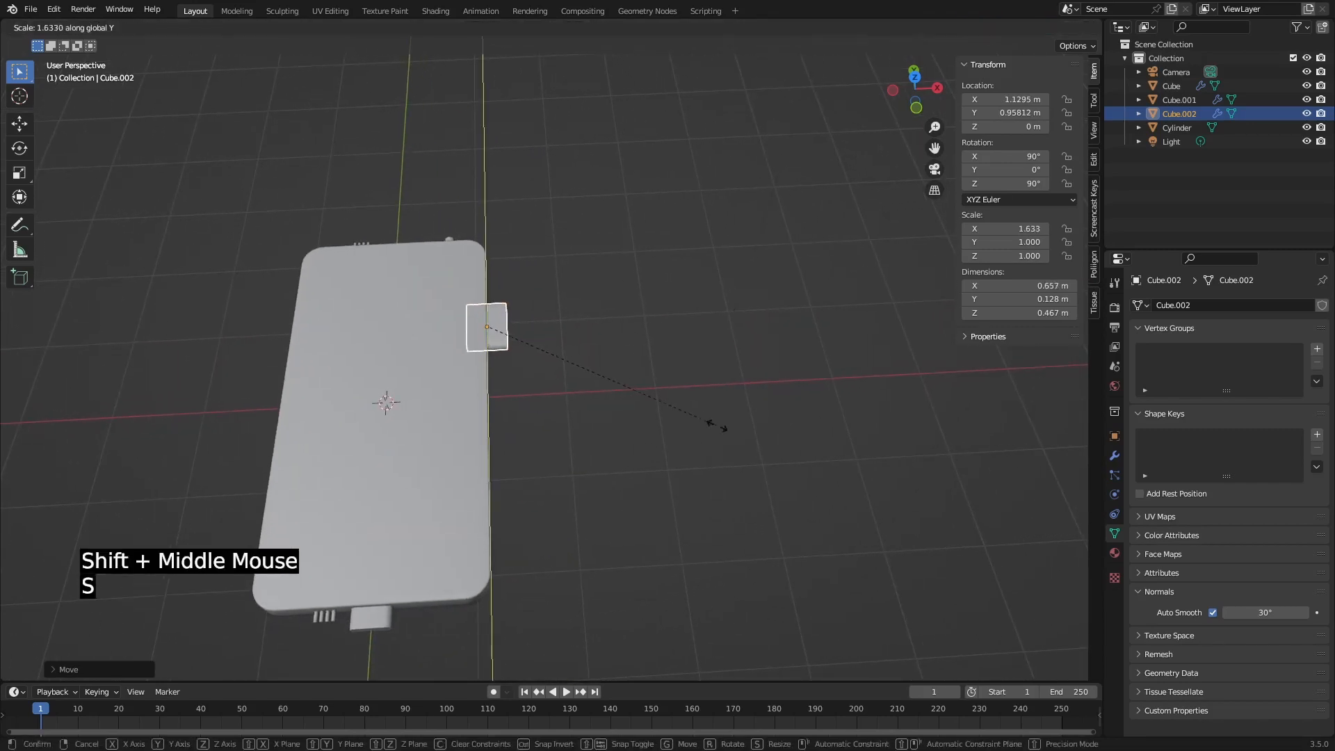
pyautogui.click(868, 526)
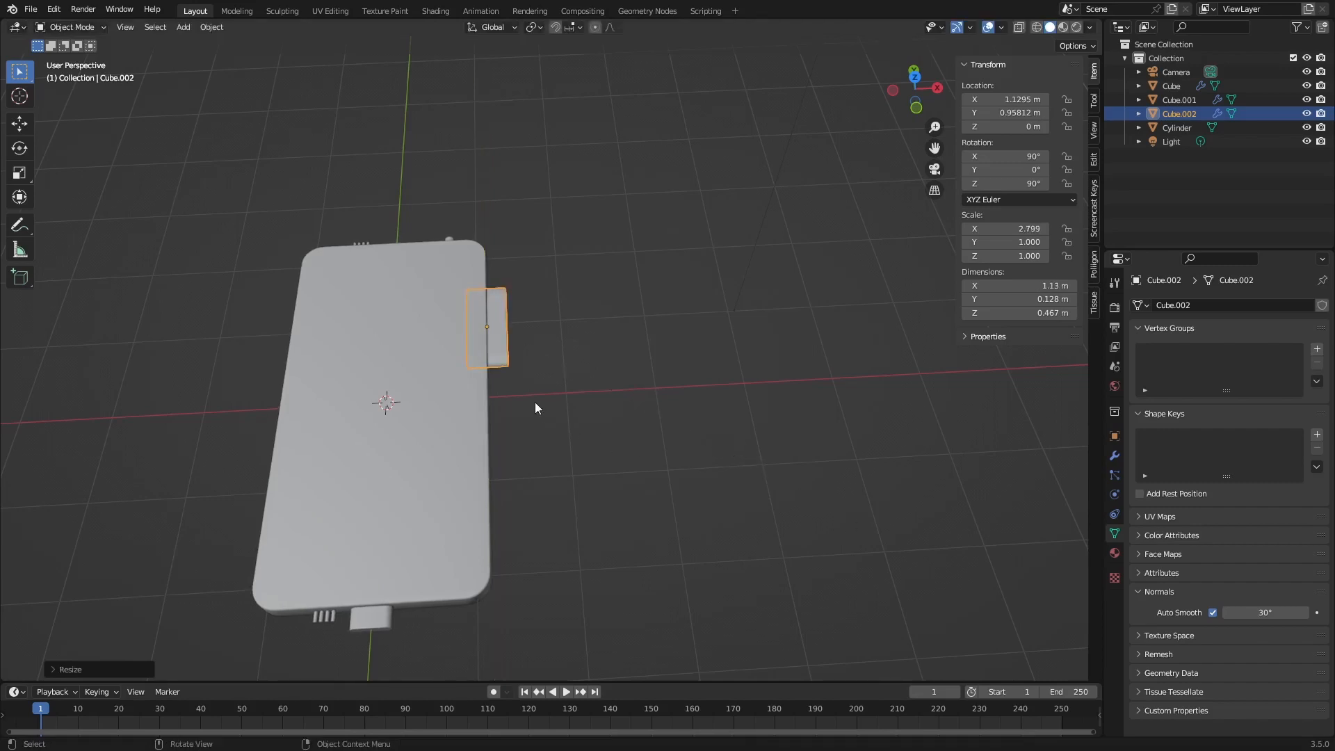
pyautogui.press('g')
pyautogui.press('y')
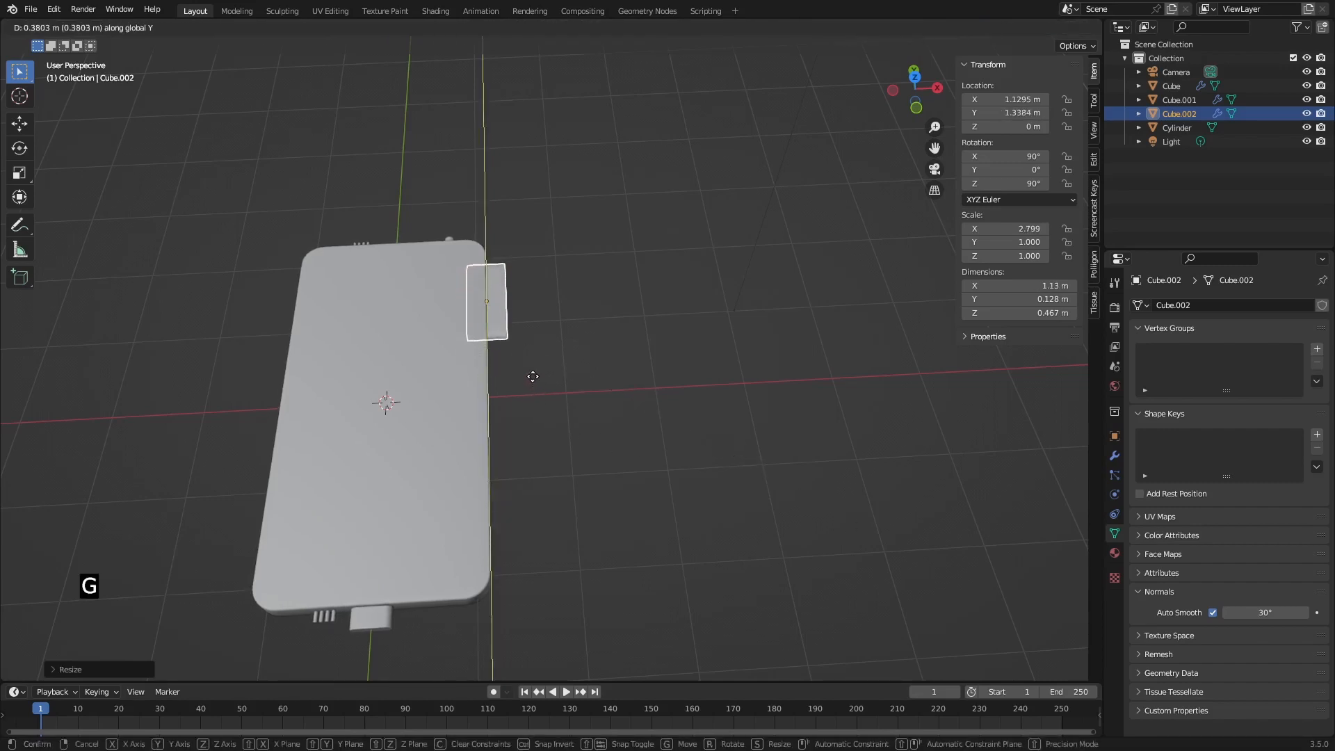
pyautogui.click(530, 387)
# Apply the scale of the long side block.
pyautogui.keyDown('shift'); pyautogui.moveTo(530, 388); pyautogui.dragTo(423, 313, button='middle'); pyautogui.keyUp('shift')
pyautogui.scroll(2, 548, 381)
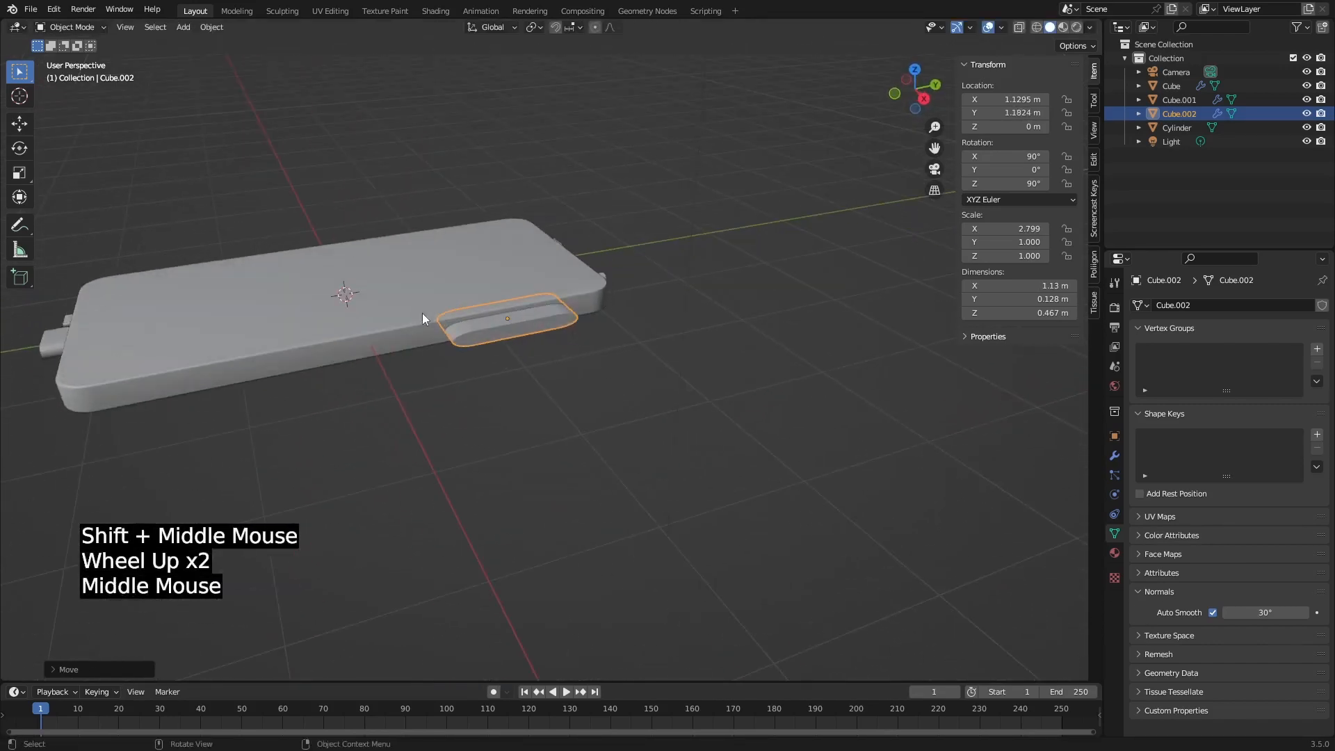
pyautogui.scroll(2, 461, 322)
pyautogui.hotkey('ctrl', 'a')
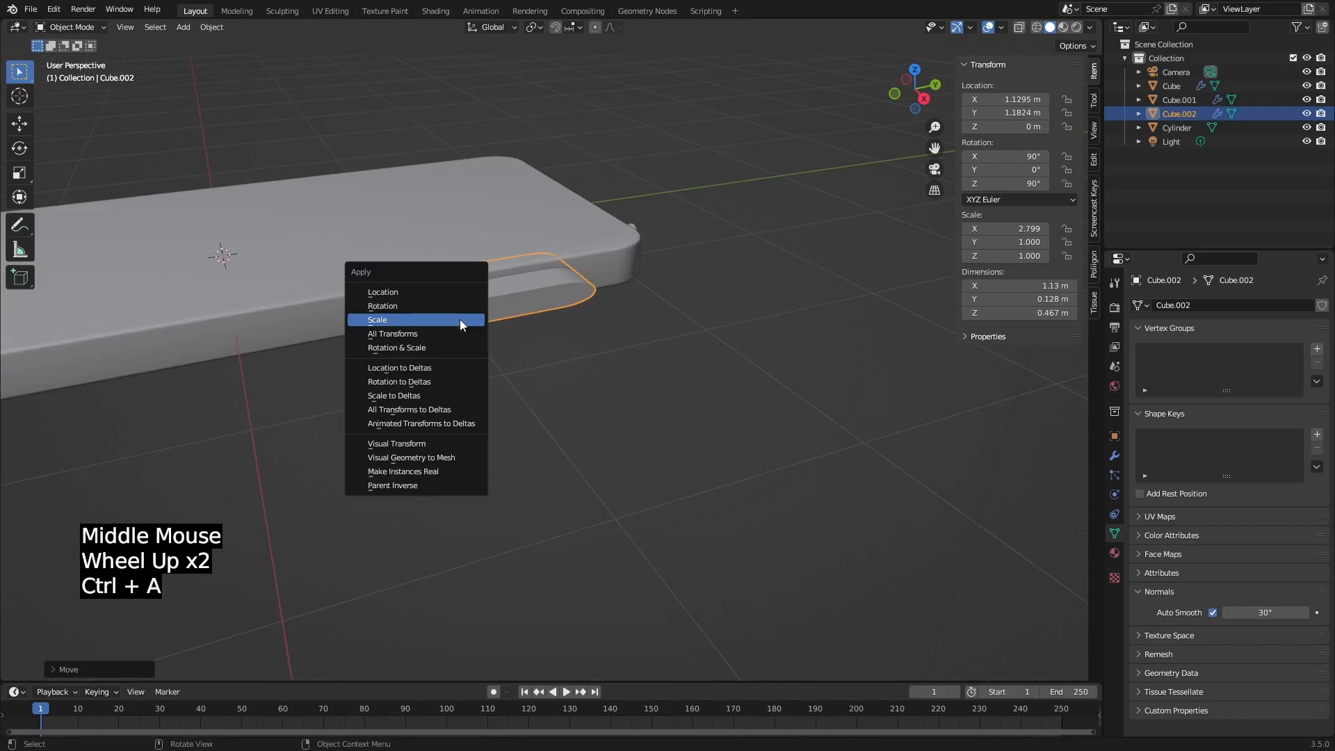
pyautogui.click(461, 319)
# Duplicate the long side block along Y to about 0.05 m and shorten the copy to about 0.361 m.
pyautogui.keyDown('shift'); pyautogui.moveTo(467, 321); pyautogui.dragTo(582, 300, button='middle'); pyautogui.keyUp('shift')
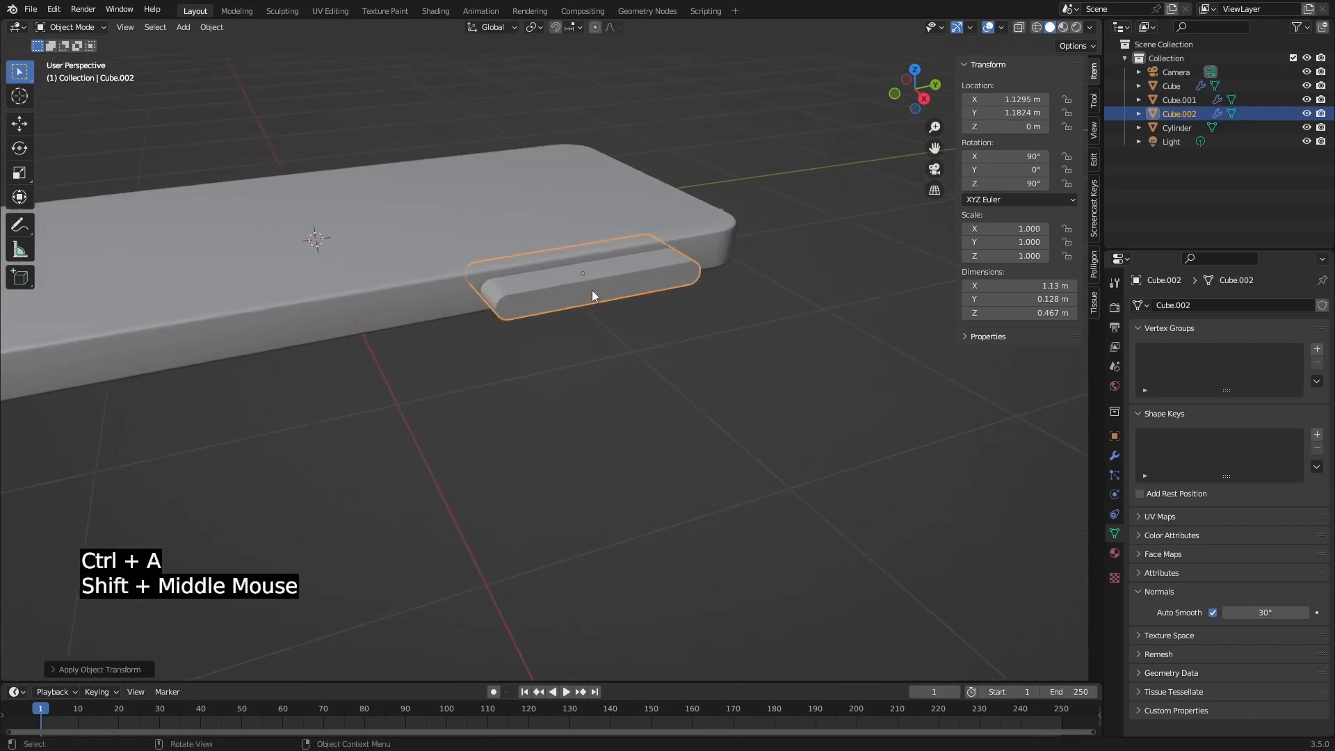
pyautogui.hotkey('shift', 'd')
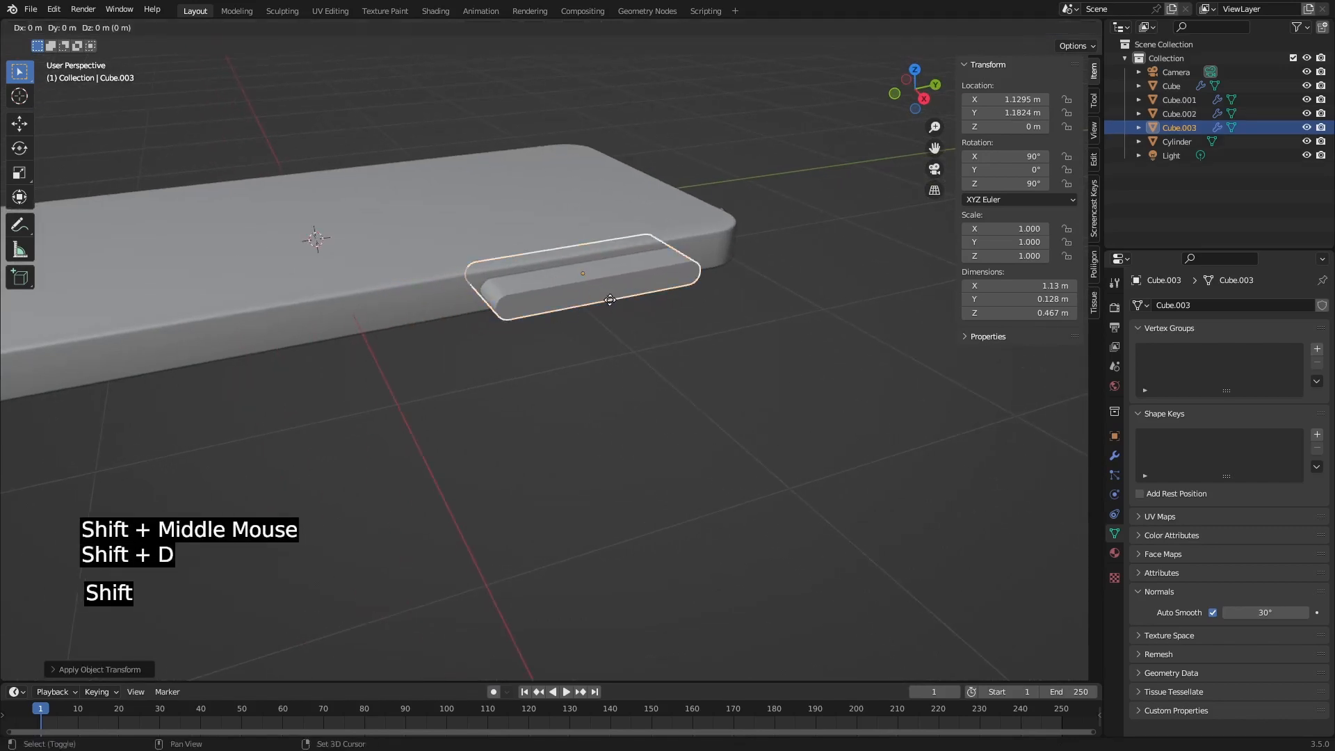
pyautogui.press('y')
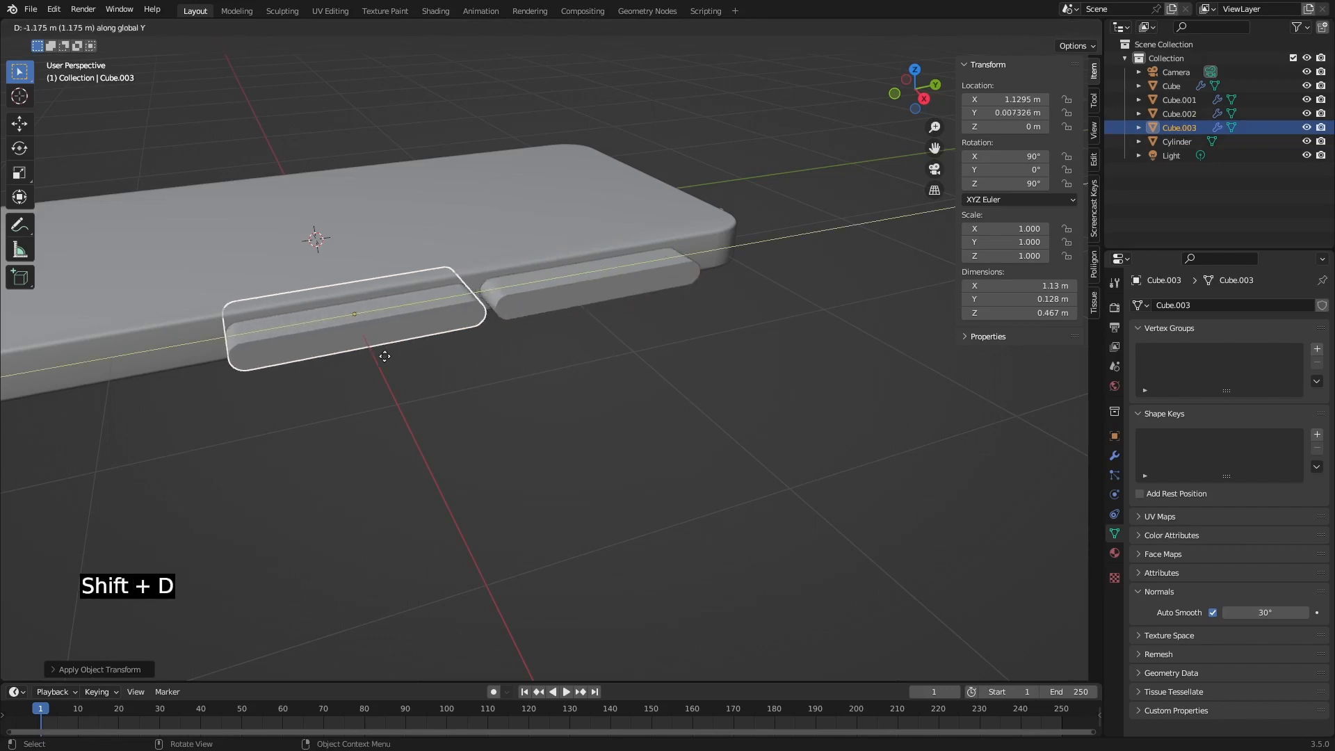
pyautogui.click(401, 362)
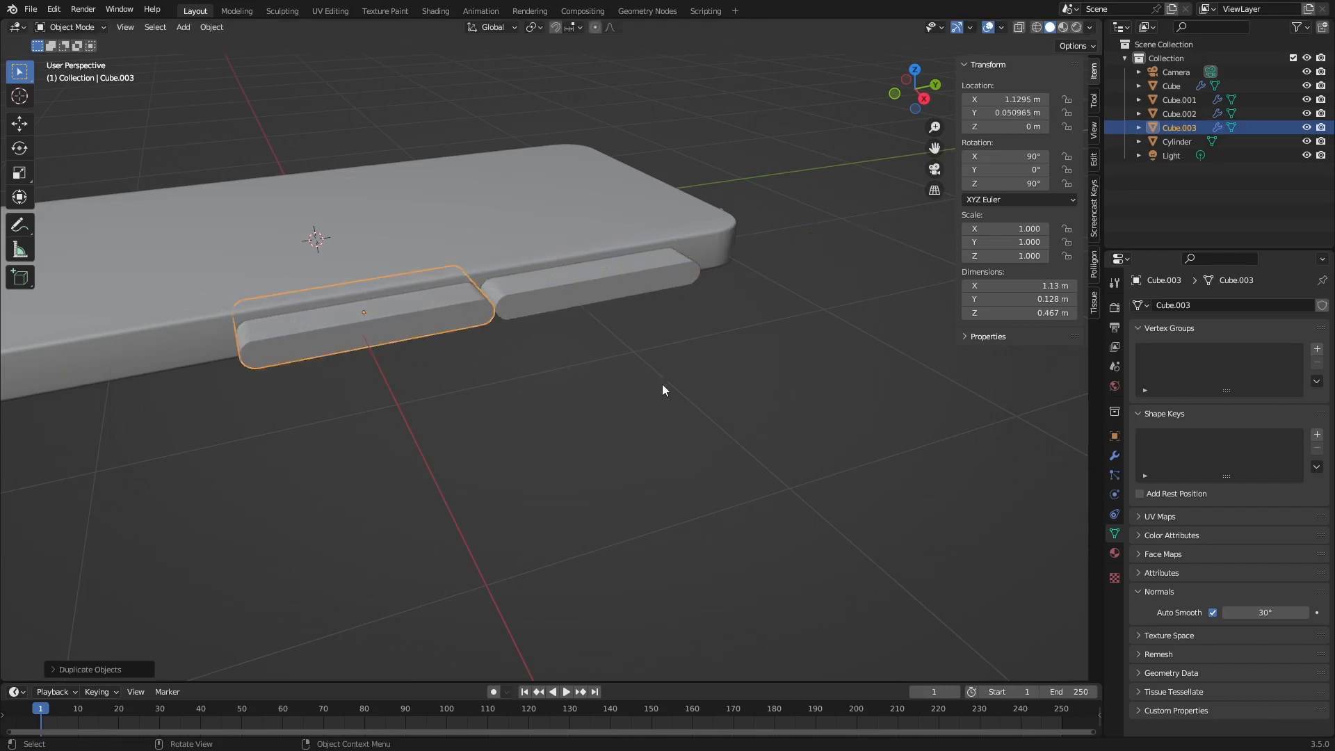
pyautogui.press('s')
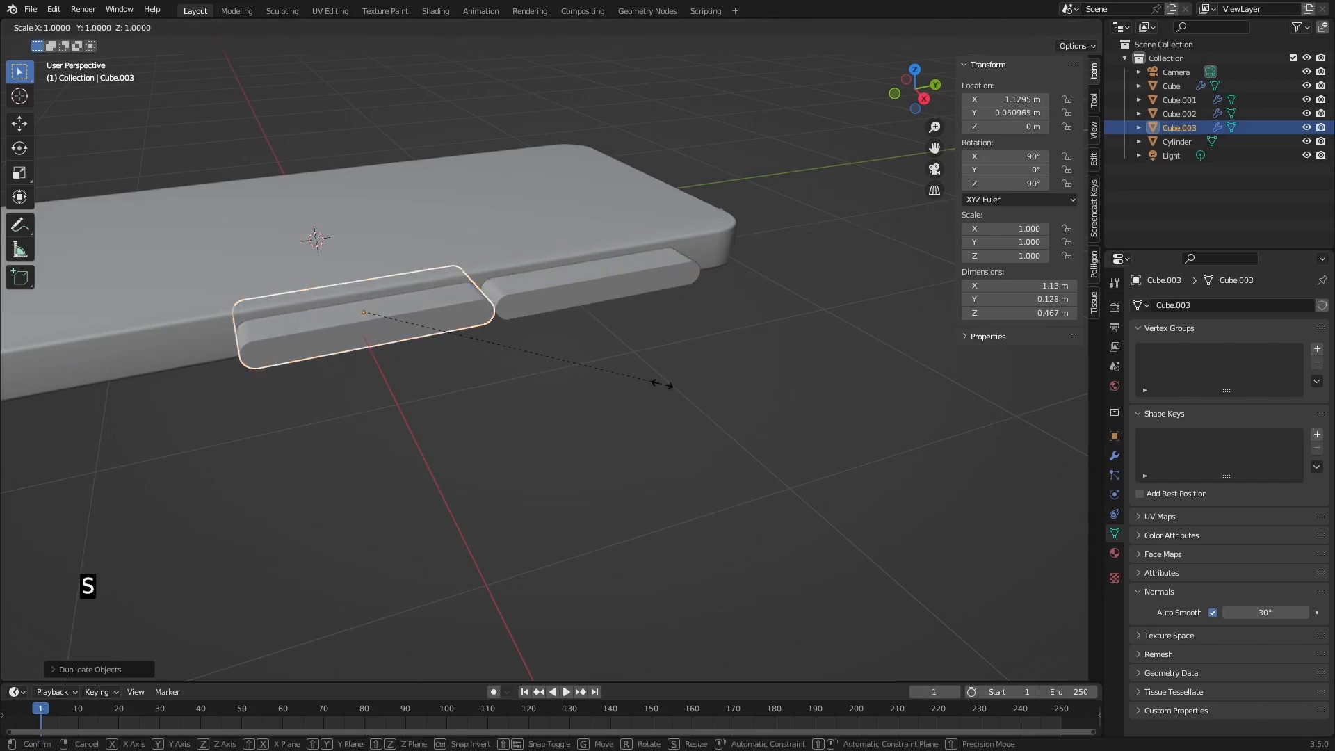
pyautogui.press('y')
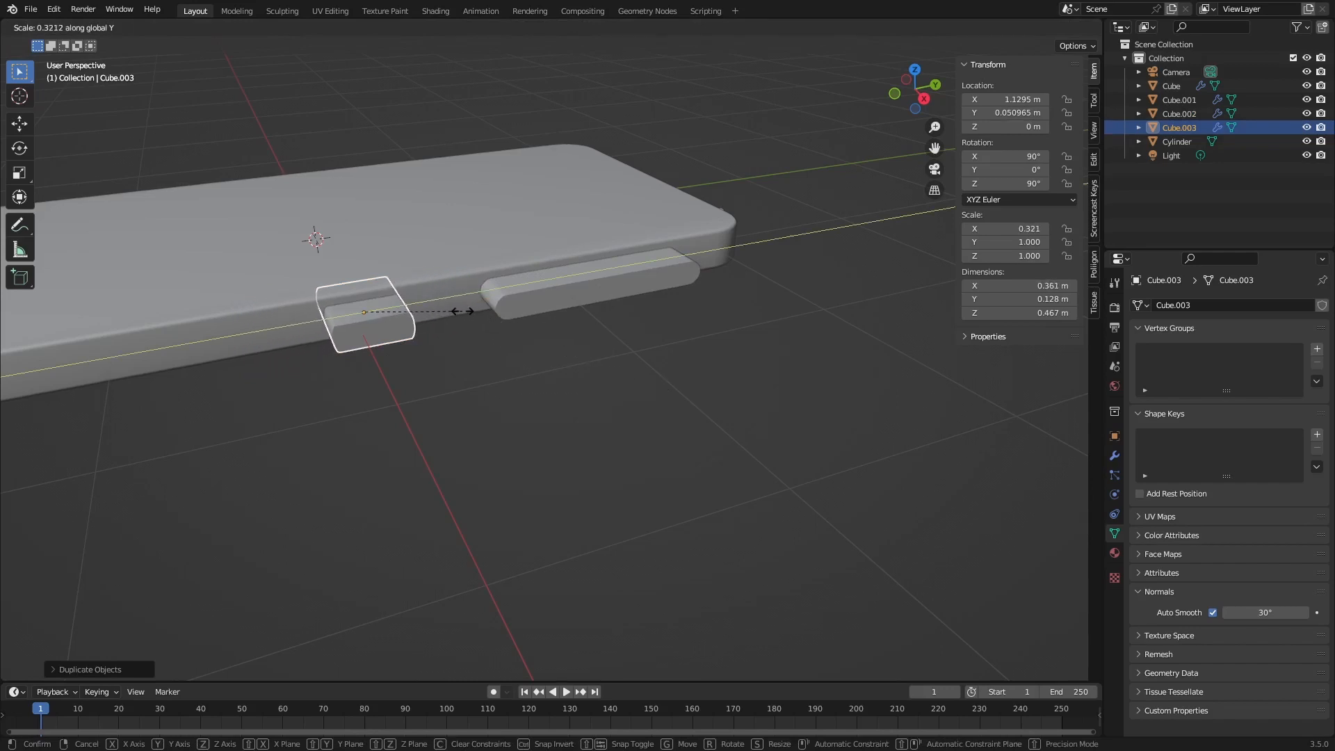
pyautogui.click(463, 311)
# Move the short side block along Y to about 0.316 m, closer to the long block, and apply its scale.
pyautogui.press('g')
pyautogui.press('y')
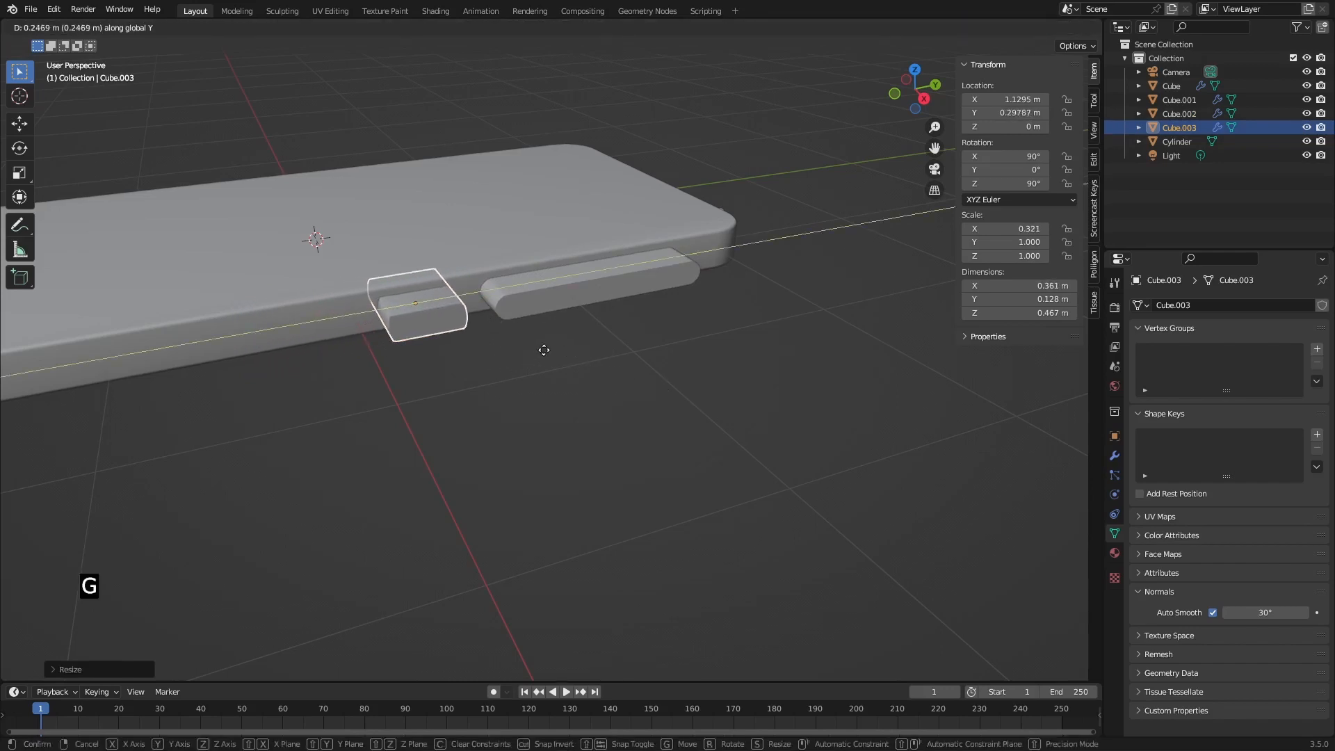
pyautogui.click(548, 353)
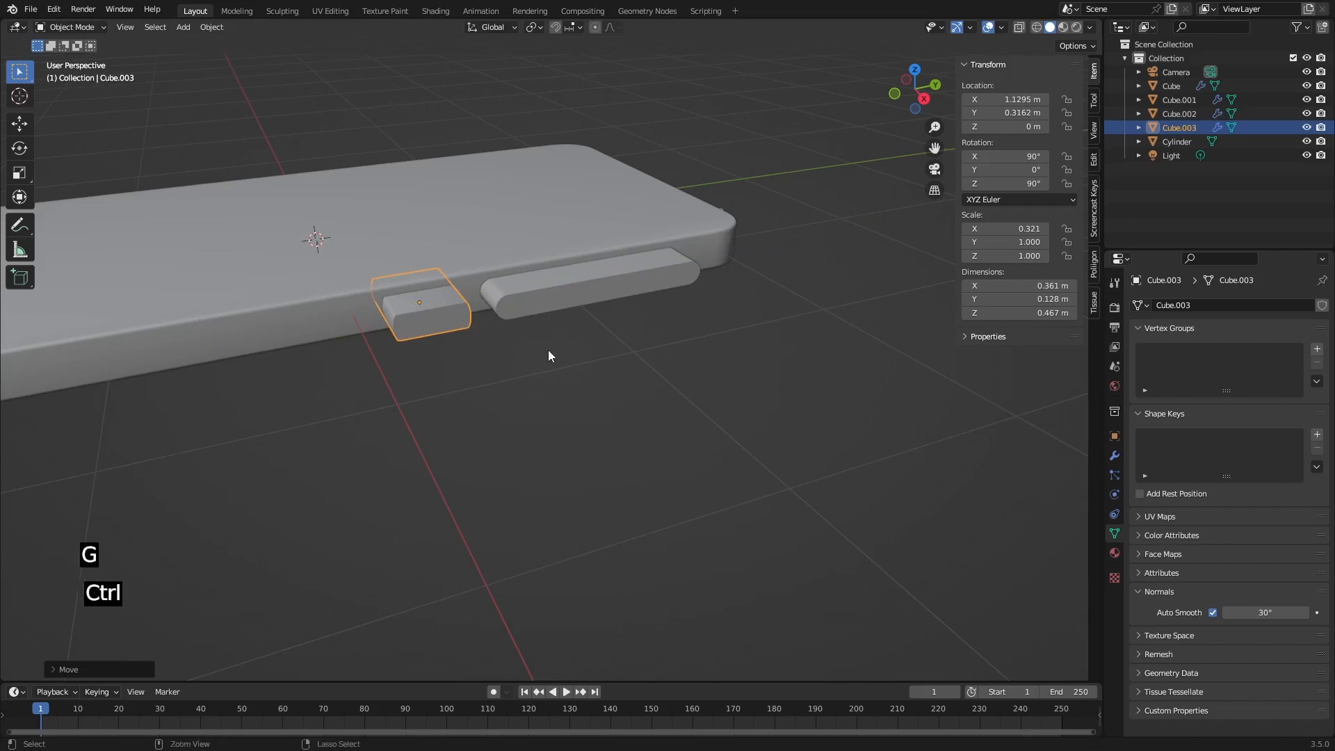
pyautogui.hotkey('ctrl', 'a')
pyautogui.click(548, 349)
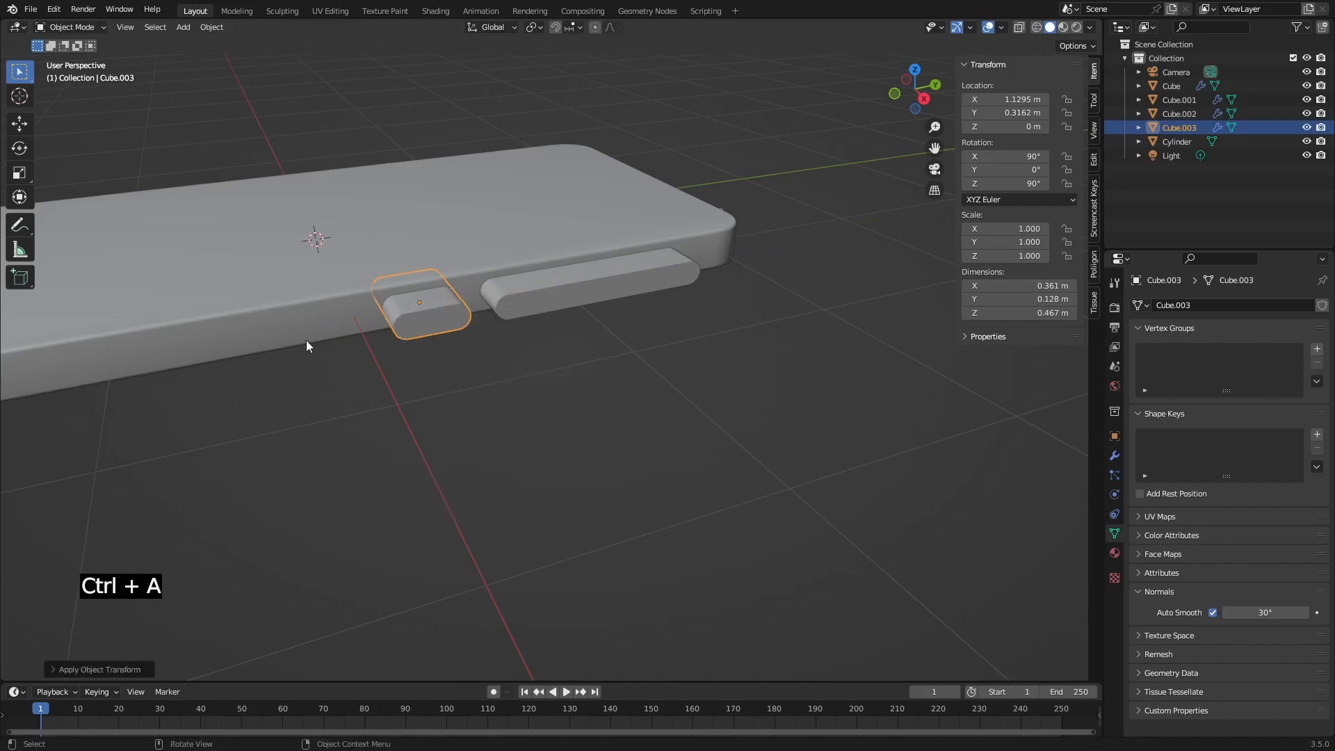
# Duplicate the short block to the phone's opposite long edge, at about X -1.15 m, and move it along Y to about -1.57 m.
pyautogui.moveTo(306, 346); pyautogui.dragTo(511, 284, button='middle')
pyautogui.scroll(-2, 410, 367)
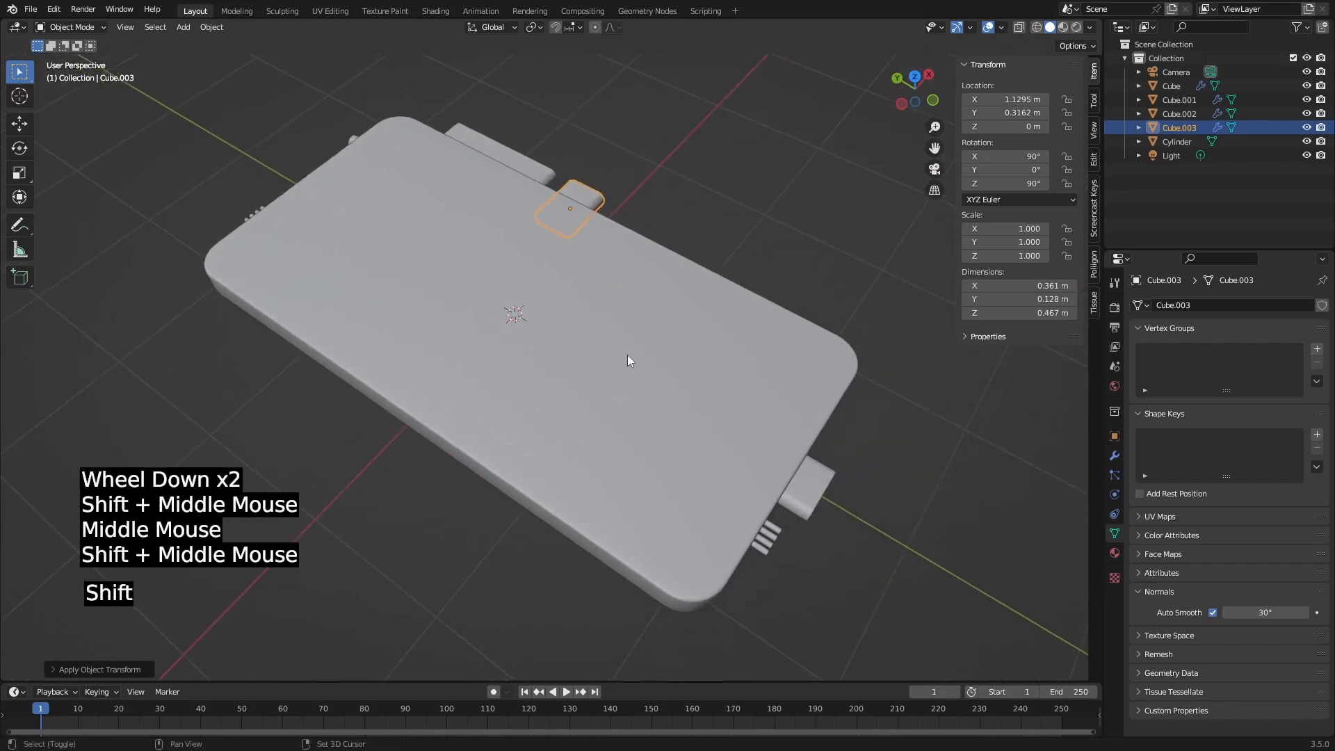
pyautogui.hotkey('shift', 'd')
pyautogui.press('x')
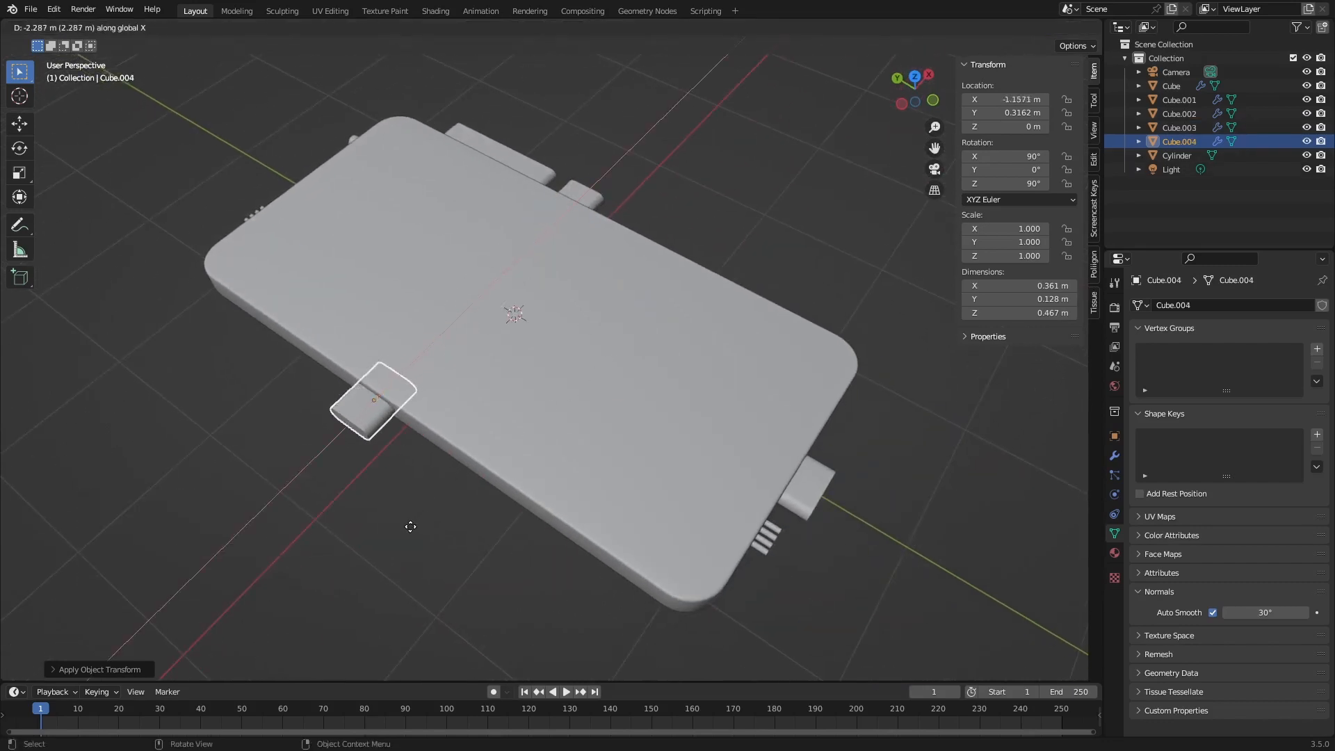
pyautogui.click(411, 527)
pyautogui.keyDown('shift'); pyautogui.moveTo(435, 484); pyautogui.dragTo(391, 392, button='middle'); pyautogui.keyUp('shift')
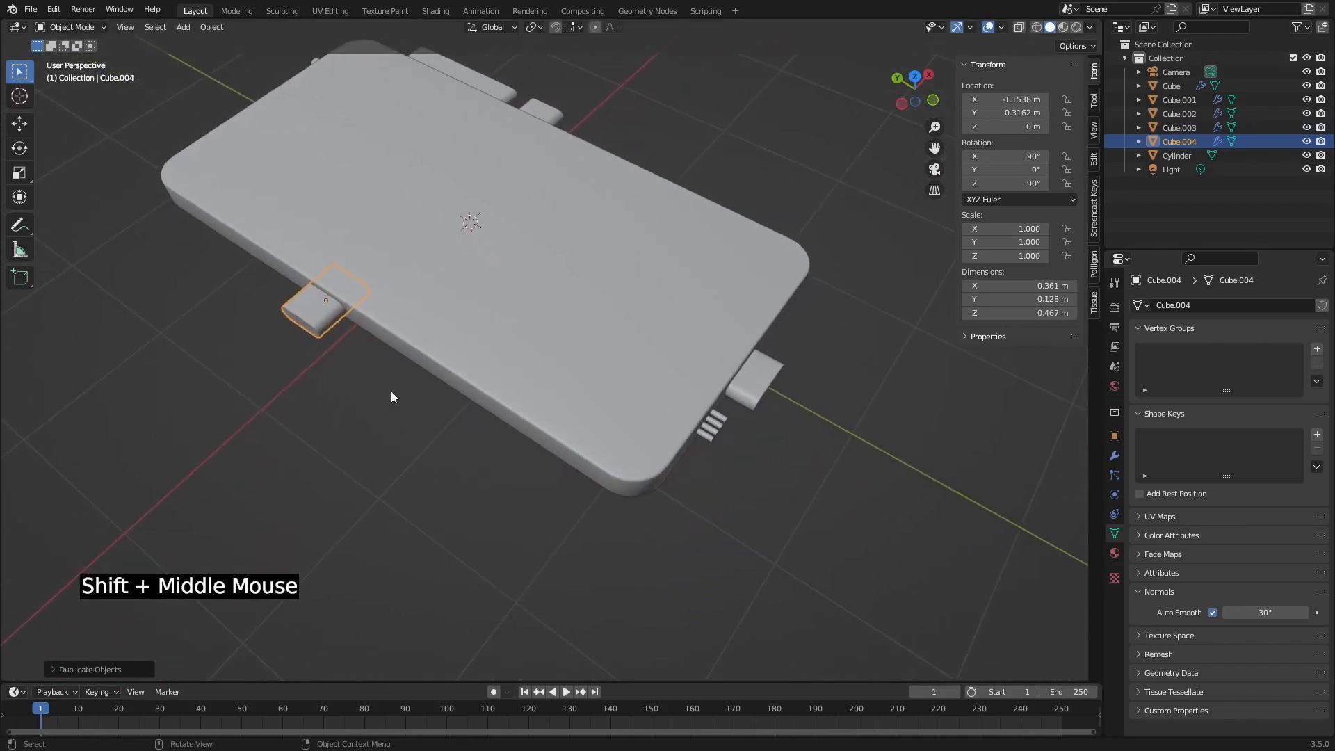
pyautogui.press('g')
pyautogui.press('y')
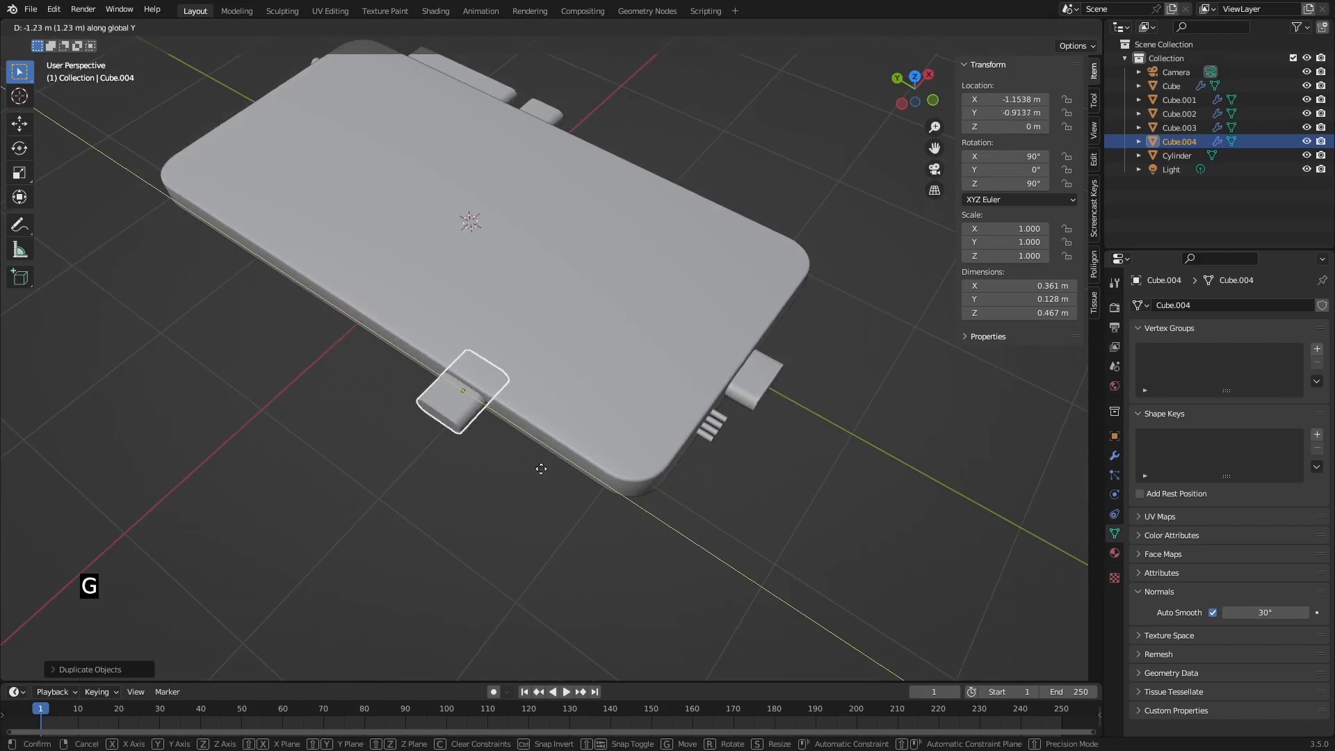
pyautogui.click(614, 534)
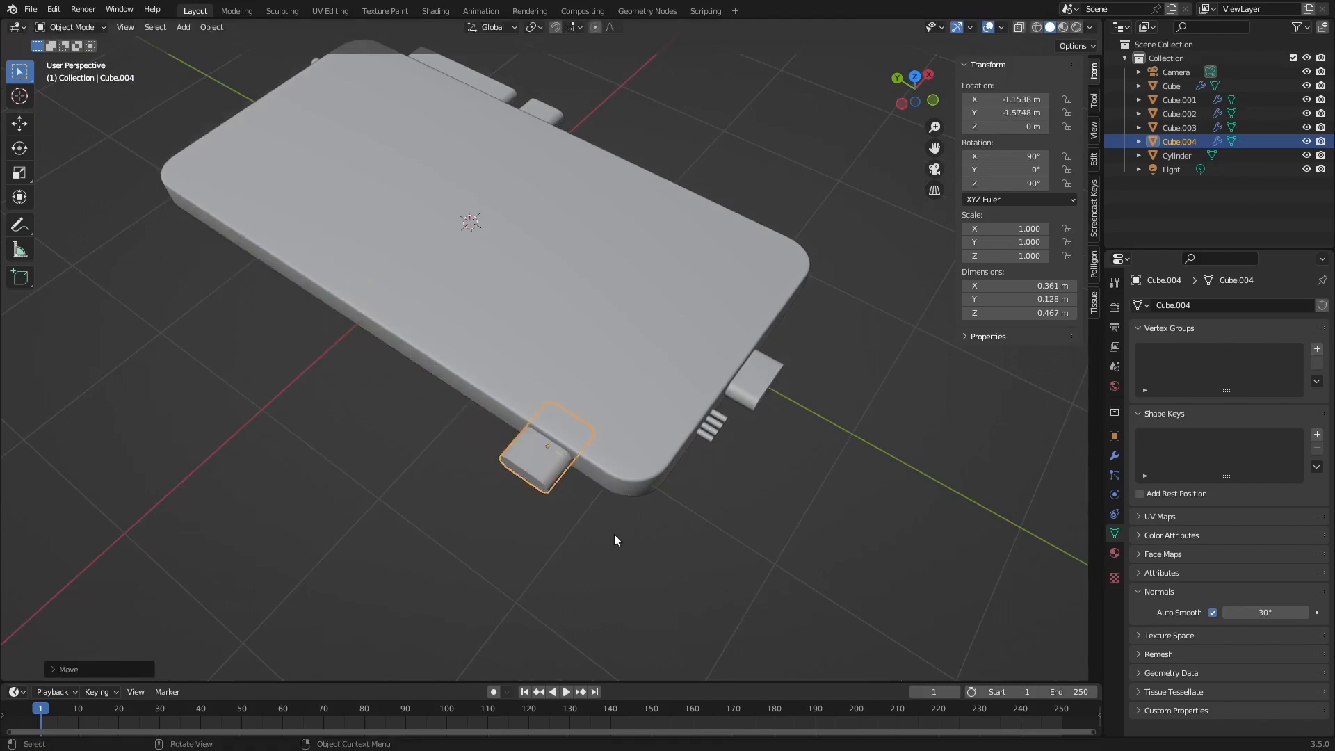
# Select the three side blocks plus the charging port block as the active object, and apply the active block's Bevel modifier.
pyautogui.moveTo(514, 489); pyautogui.dragTo(517, 458, button='middle')
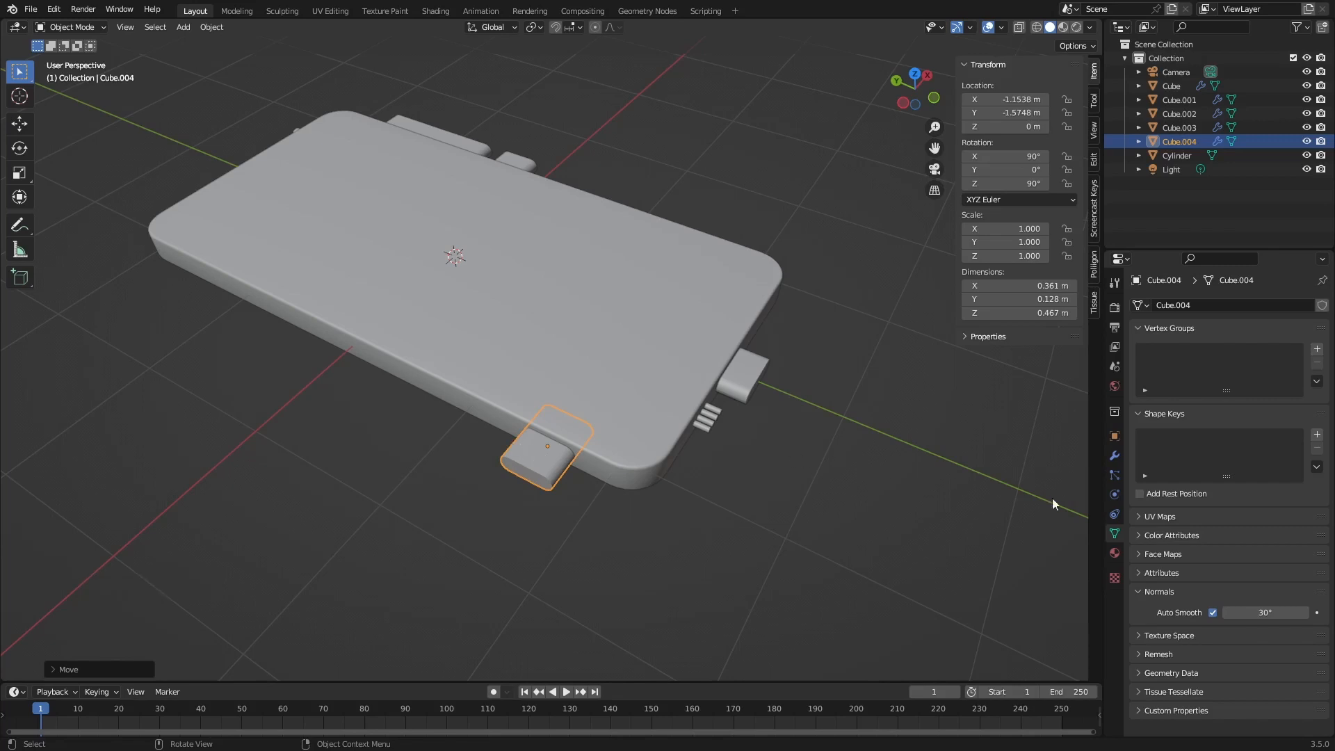
pyautogui.click(1114, 456)
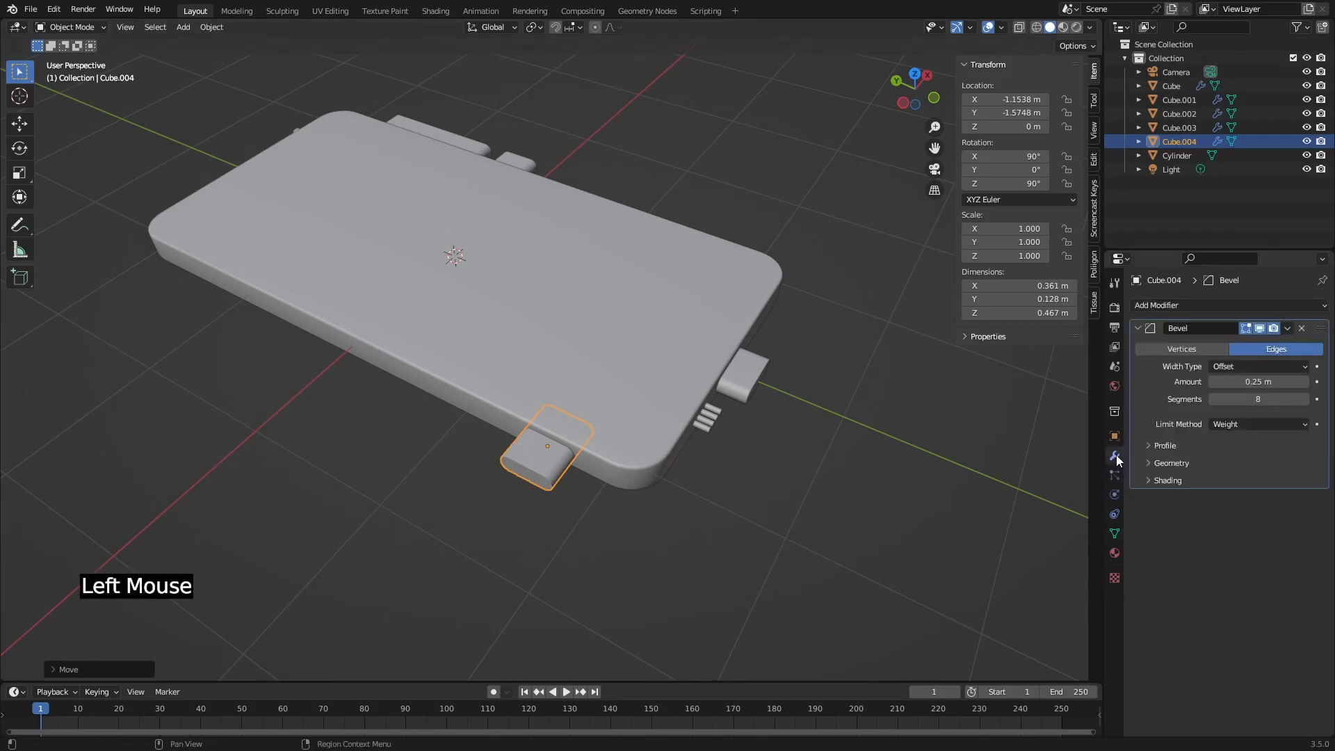
pyautogui.moveTo(787, 396); pyautogui.dragTo(529, 420, button='middle')
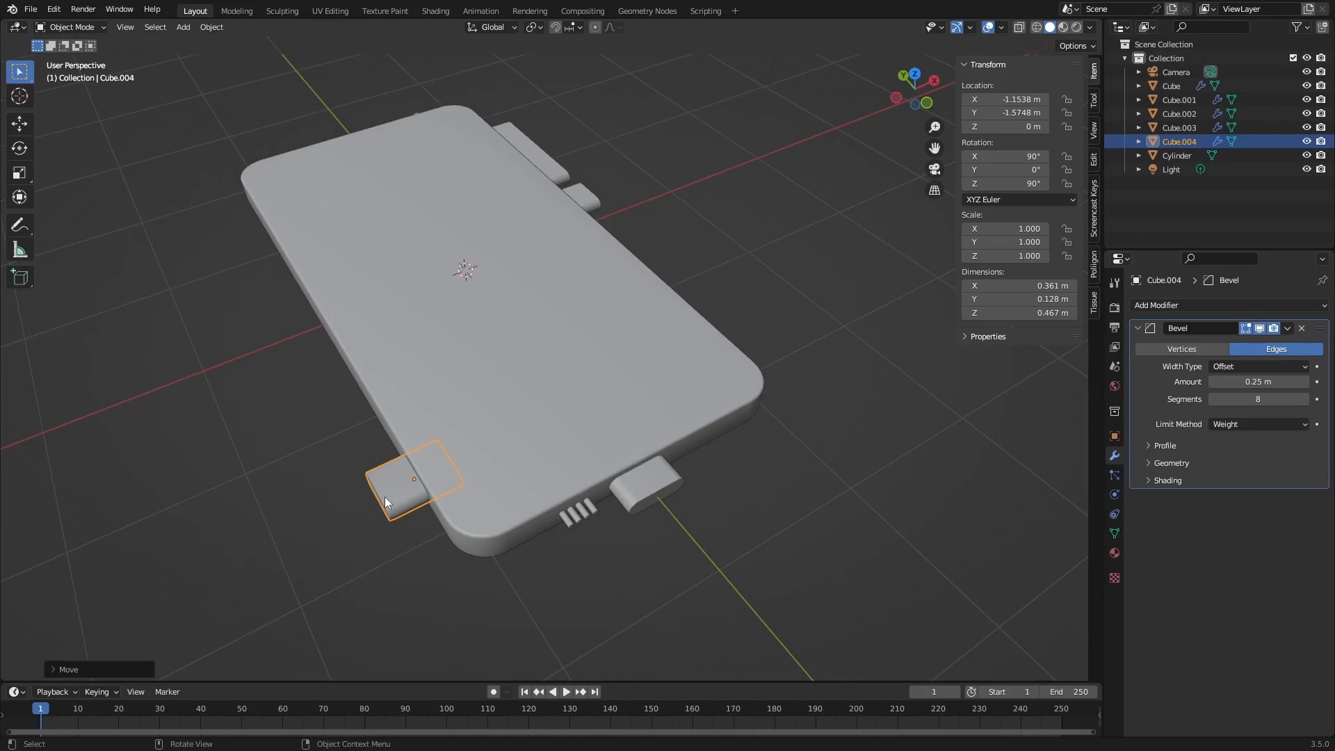
pyautogui.keyDown('shift'); pyautogui.click(549, 153); pyautogui.keyUp('shift')
pyautogui.keyDown('shift'); pyautogui.click(591, 198); pyautogui.keyUp('shift')
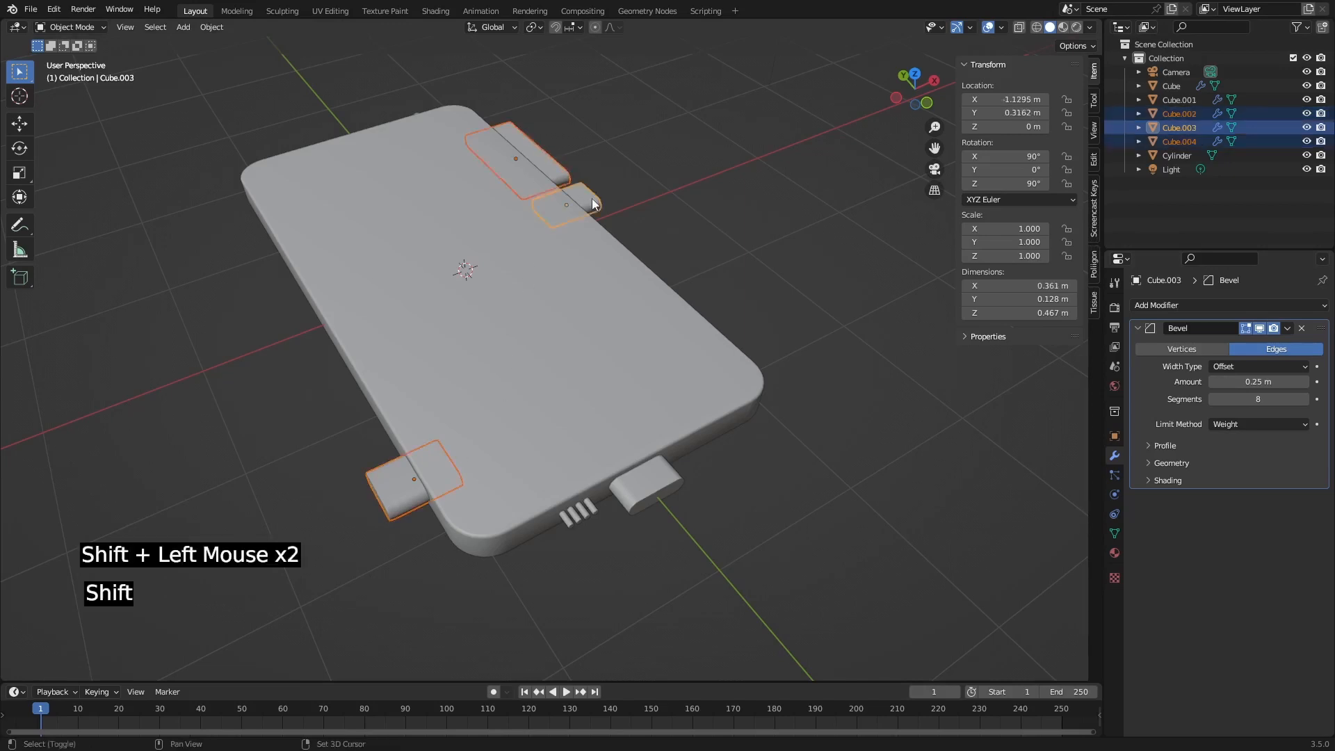
pyautogui.keyDown('shift'); pyautogui.click(653, 483); pyautogui.keyUp('shift')
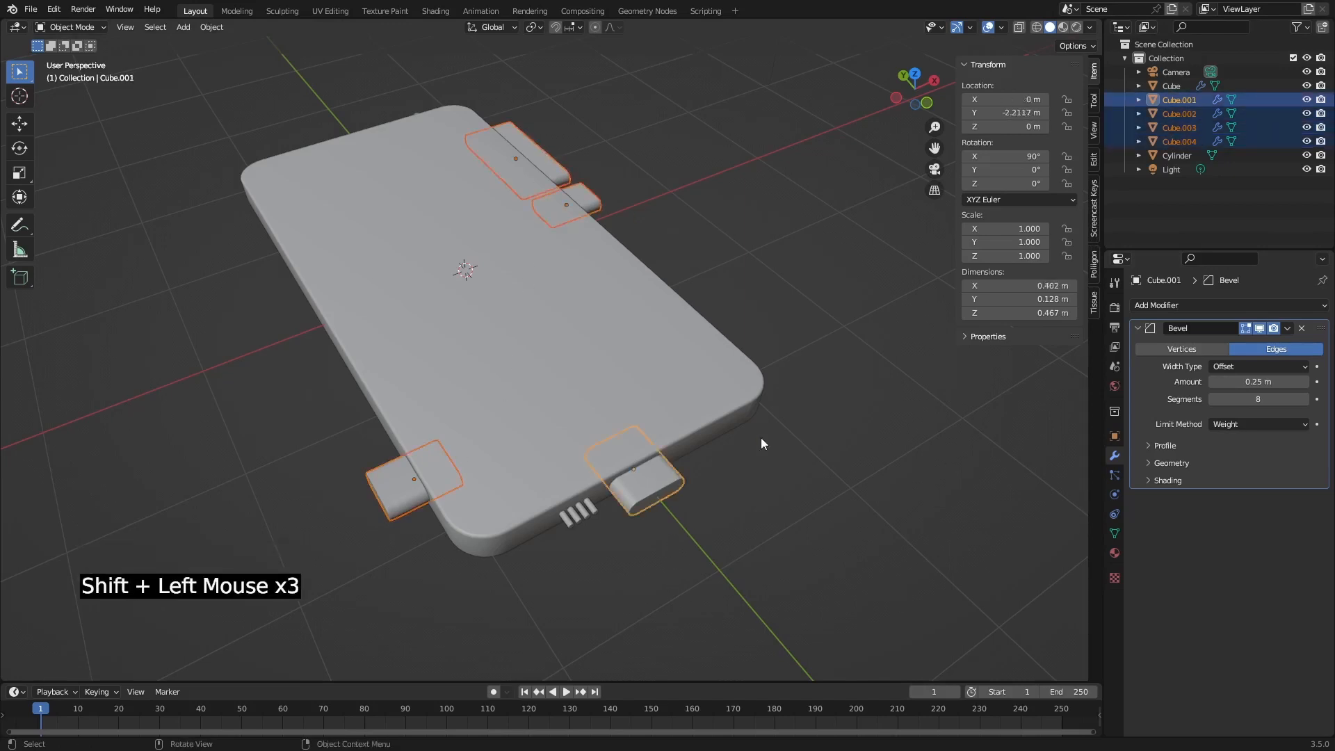
pyautogui.click(1287, 327)
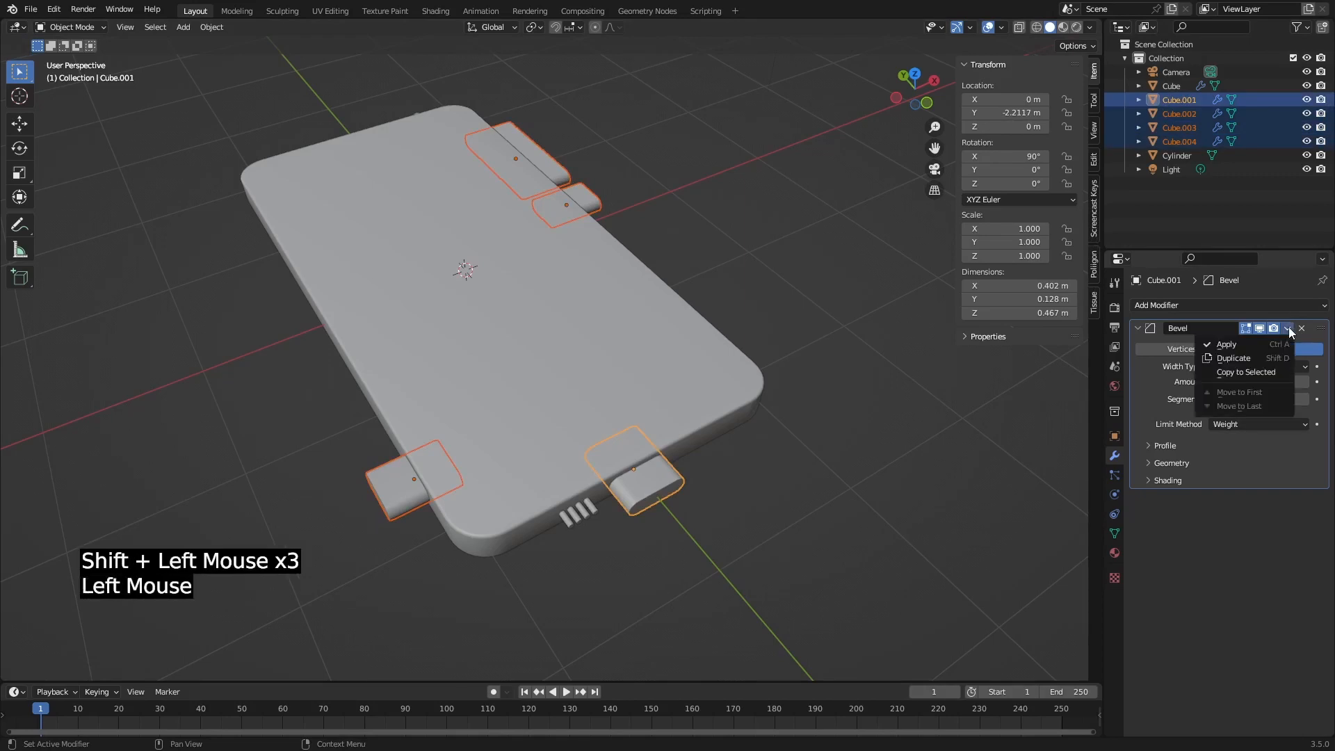
pyautogui.click(1224, 346)
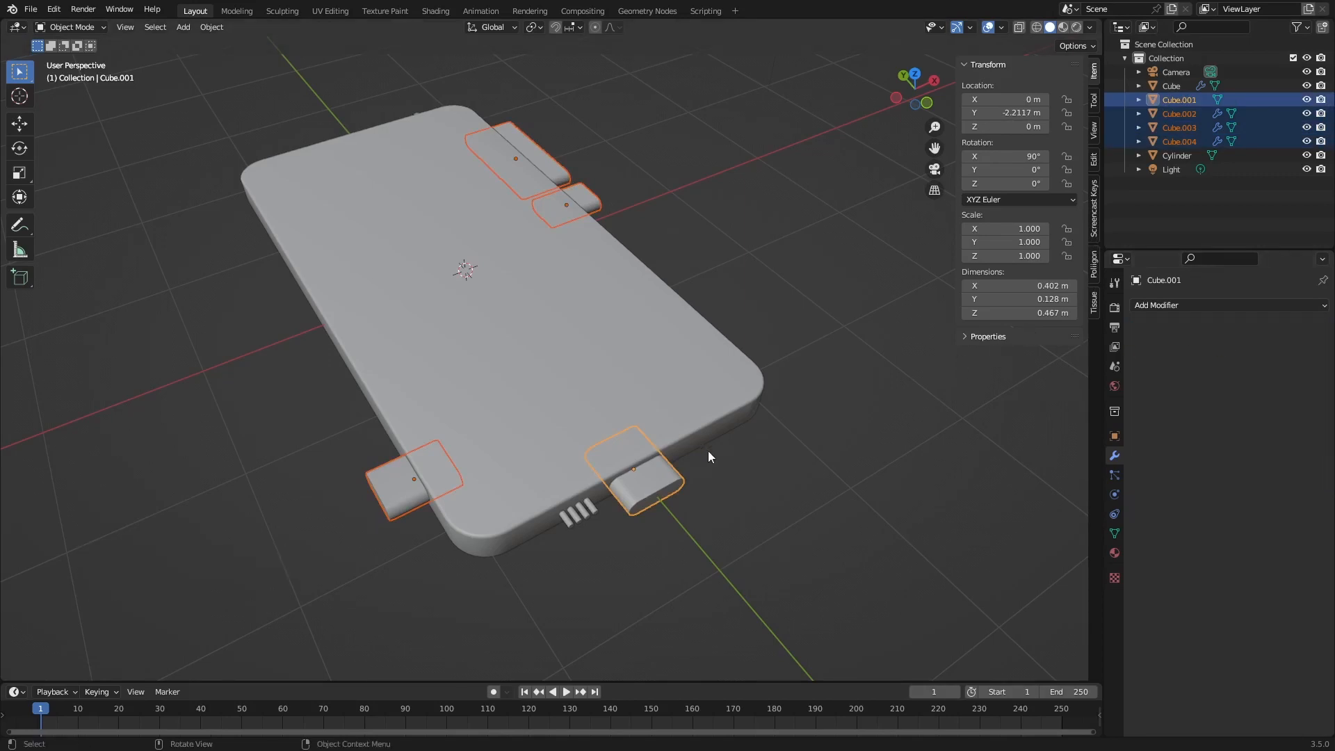
# Merge all vertices of the charging port block and the three side blocks by distance.
pyautogui.press('Tab')
pyautogui.moveTo(697, 498); pyautogui.dragTo(697, 456, button='middle')
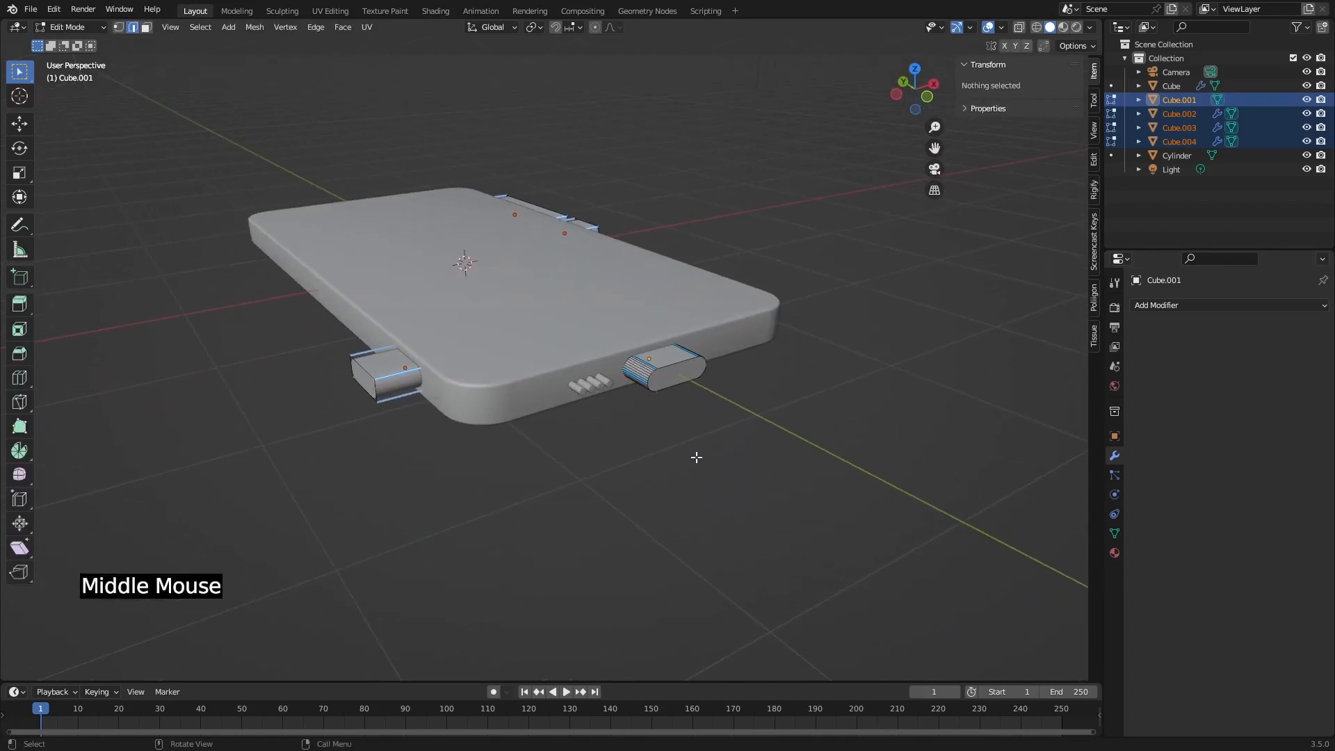
pyautogui.press('a')
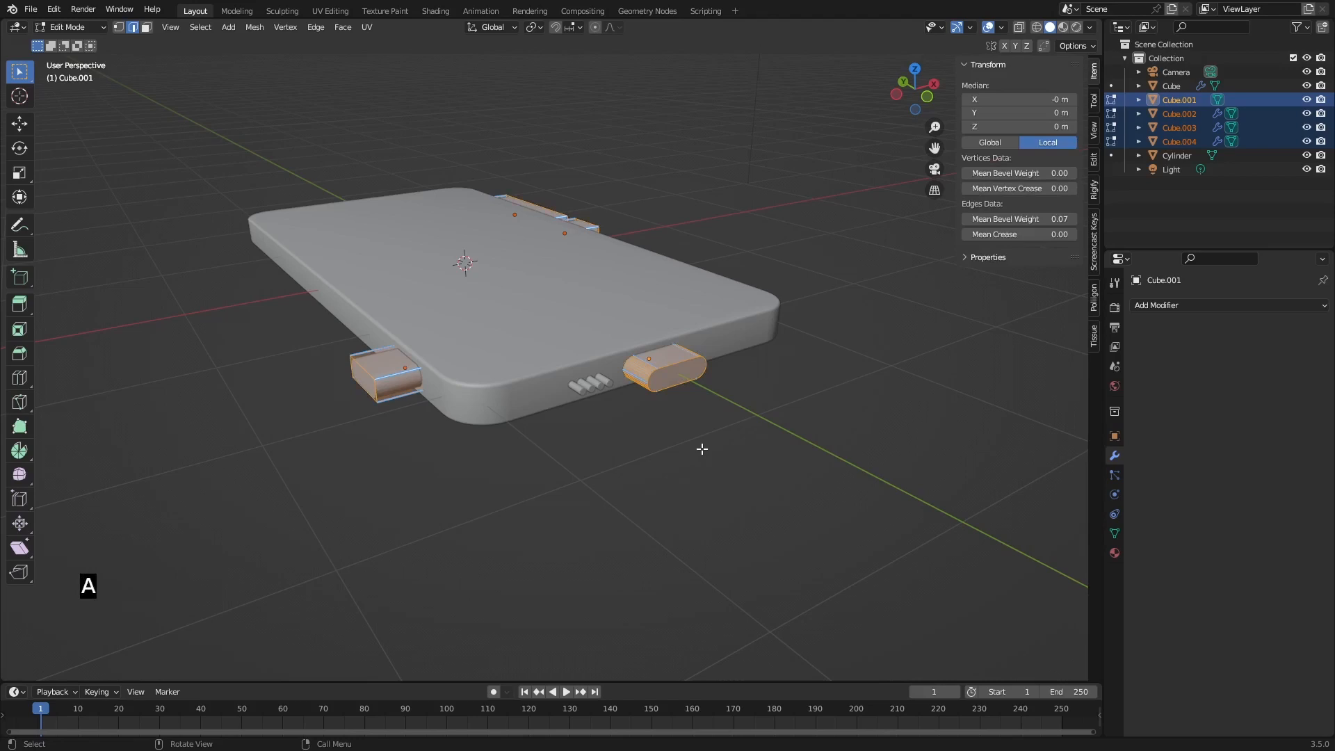
pyautogui.press('m')
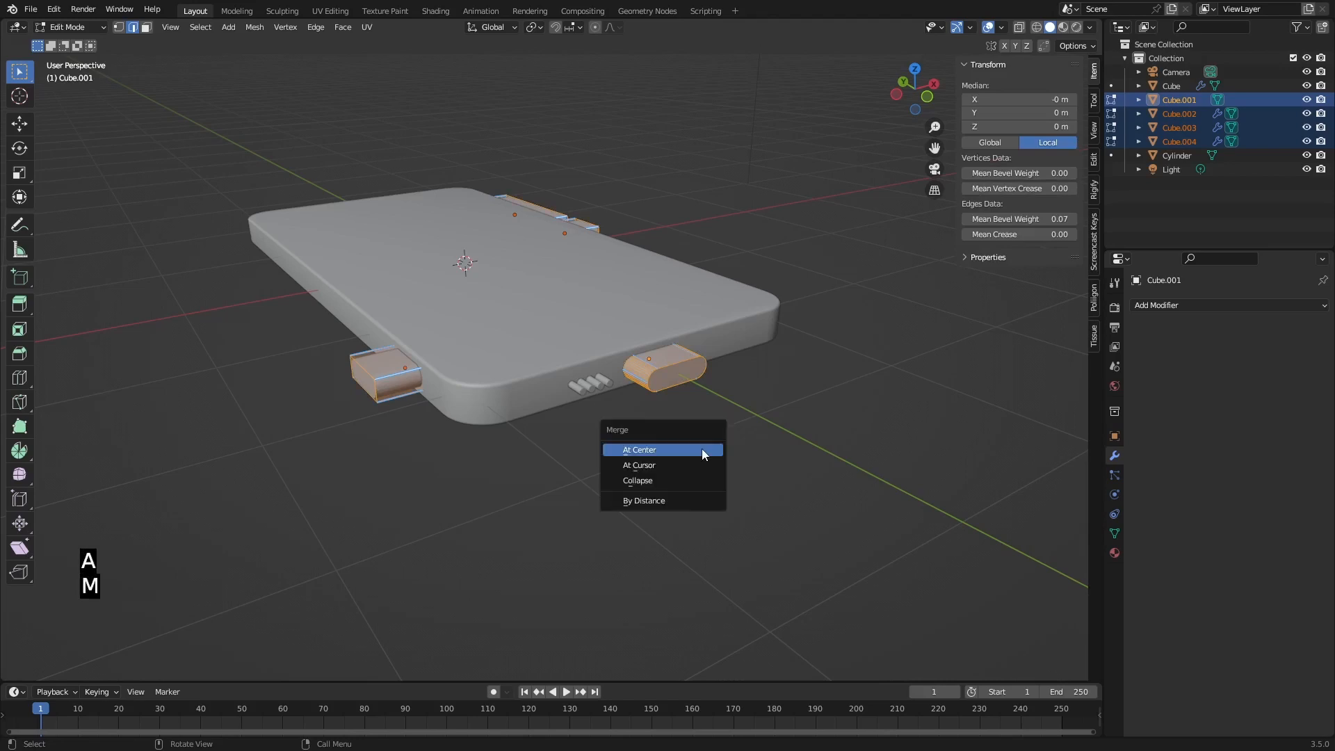
pyautogui.click(659, 506)
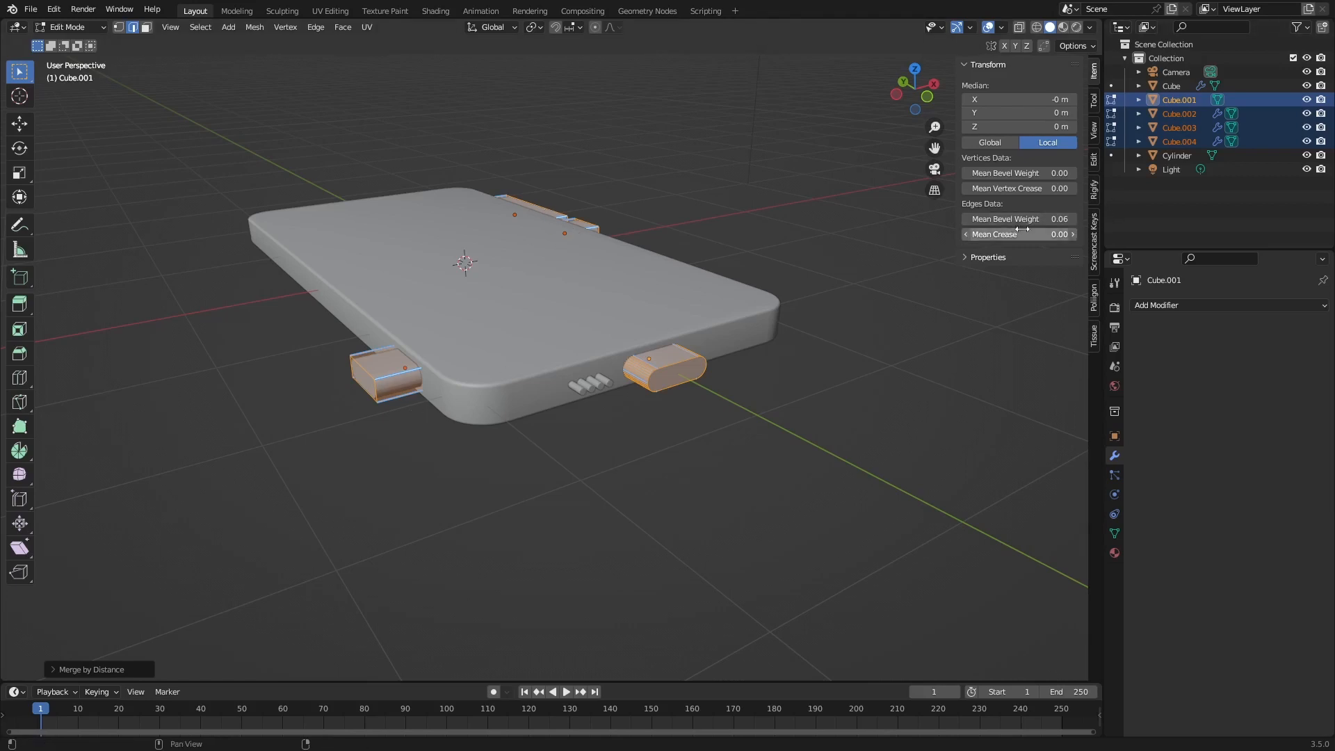
# Set the mean bevel weight of the charging port block's edges to 0 and leave mesh editing.
pyautogui.moveTo(1036, 219); pyautogui.dragTo(987, 219)
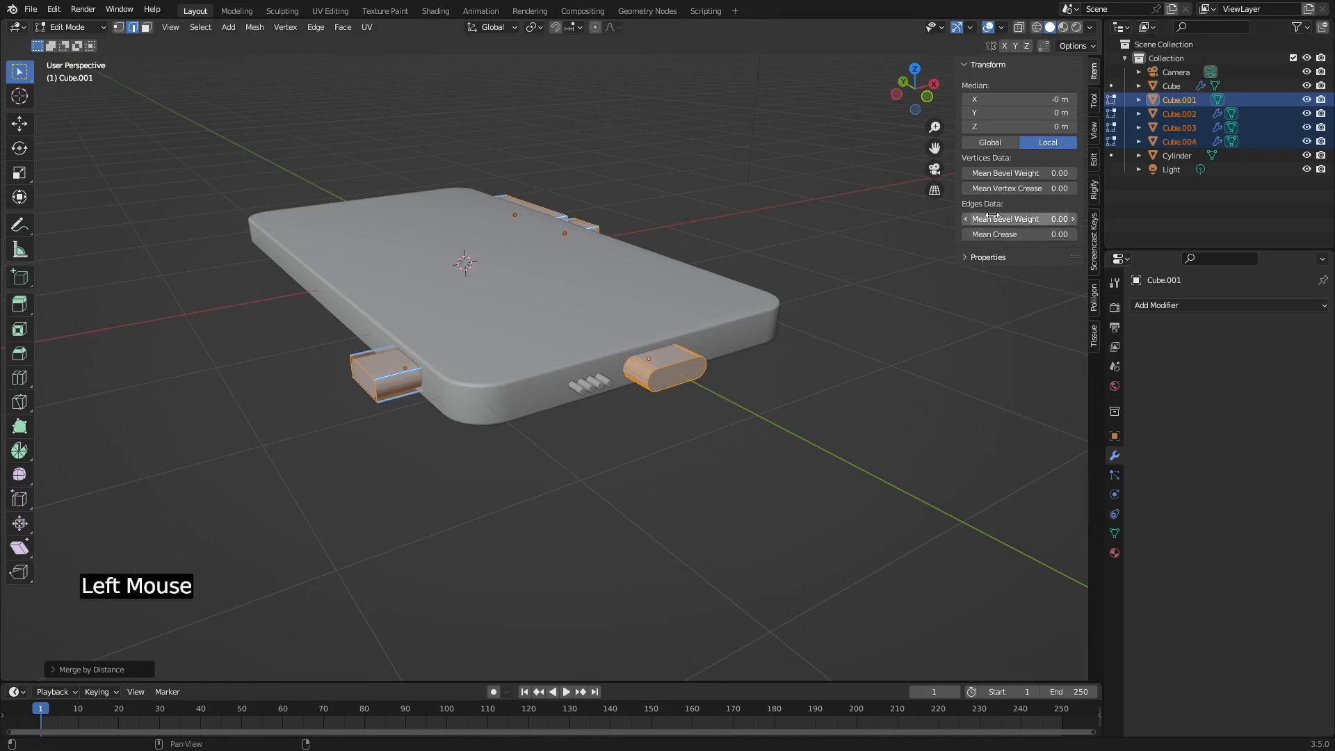
pyautogui.moveTo(806, 339); pyautogui.dragTo(749, 357, button='middle')
pyautogui.click(739, 462)
pyautogui.press('a')
pyautogui.press('Tab')
# Apply the Bevel modifier of the lone side block near the speaker holes and set its mean edge bevel weight to 0.
pyautogui.click(375, 348)
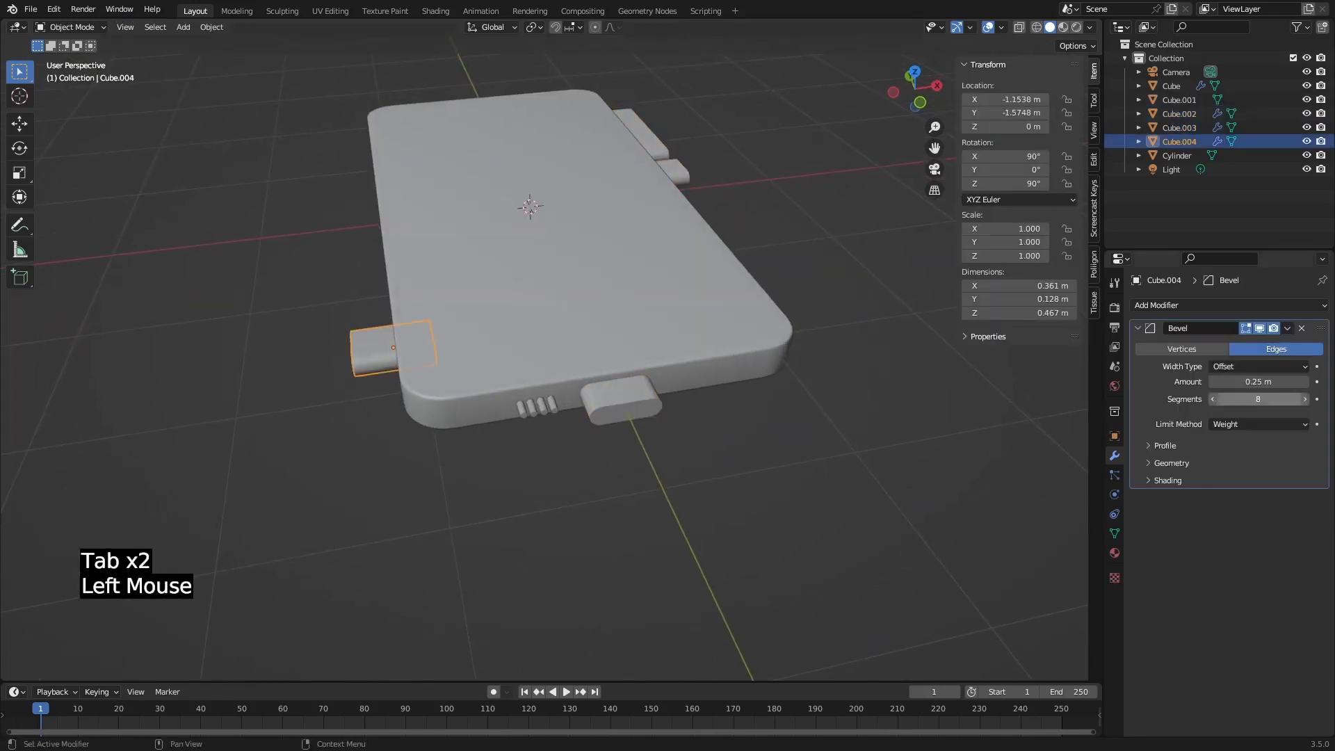
pyautogui.click(1287, 328)
pyautogui.click(1234, 345)
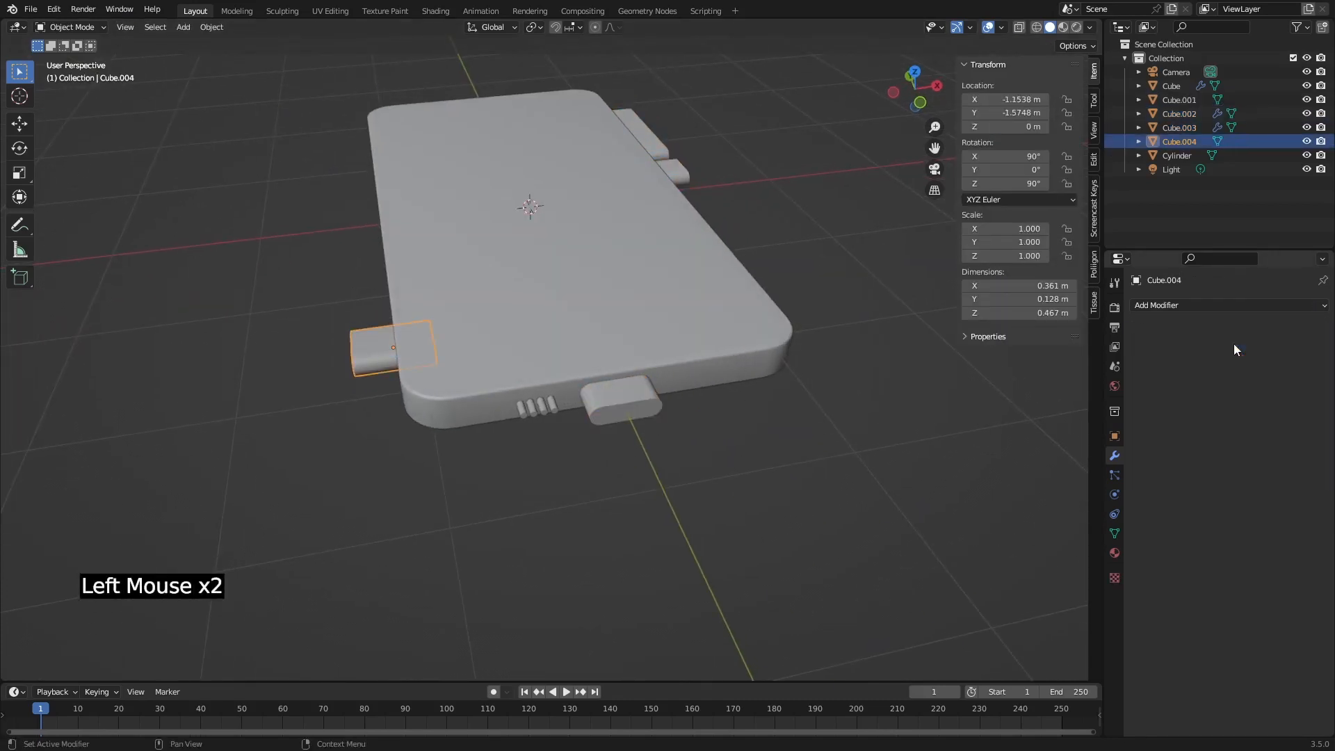
pyautogui.press('Tab')
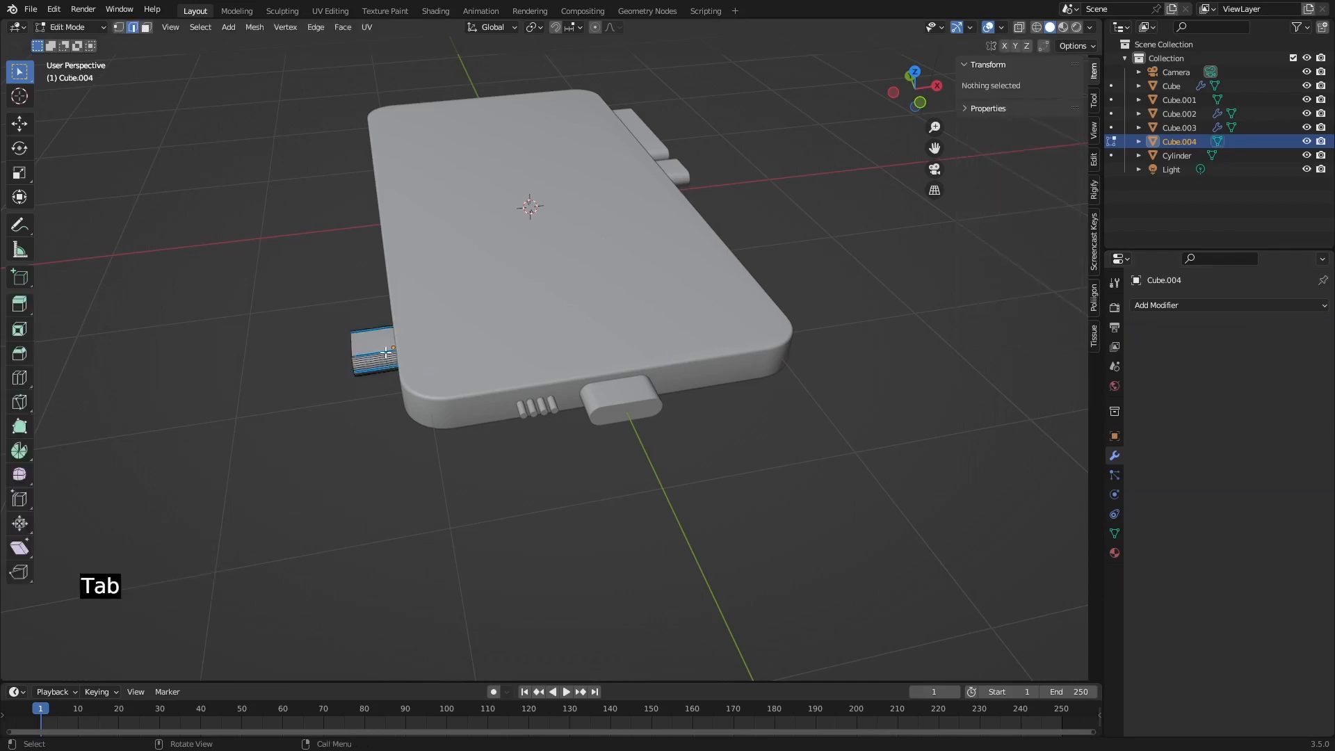
pyautogui.press('a')
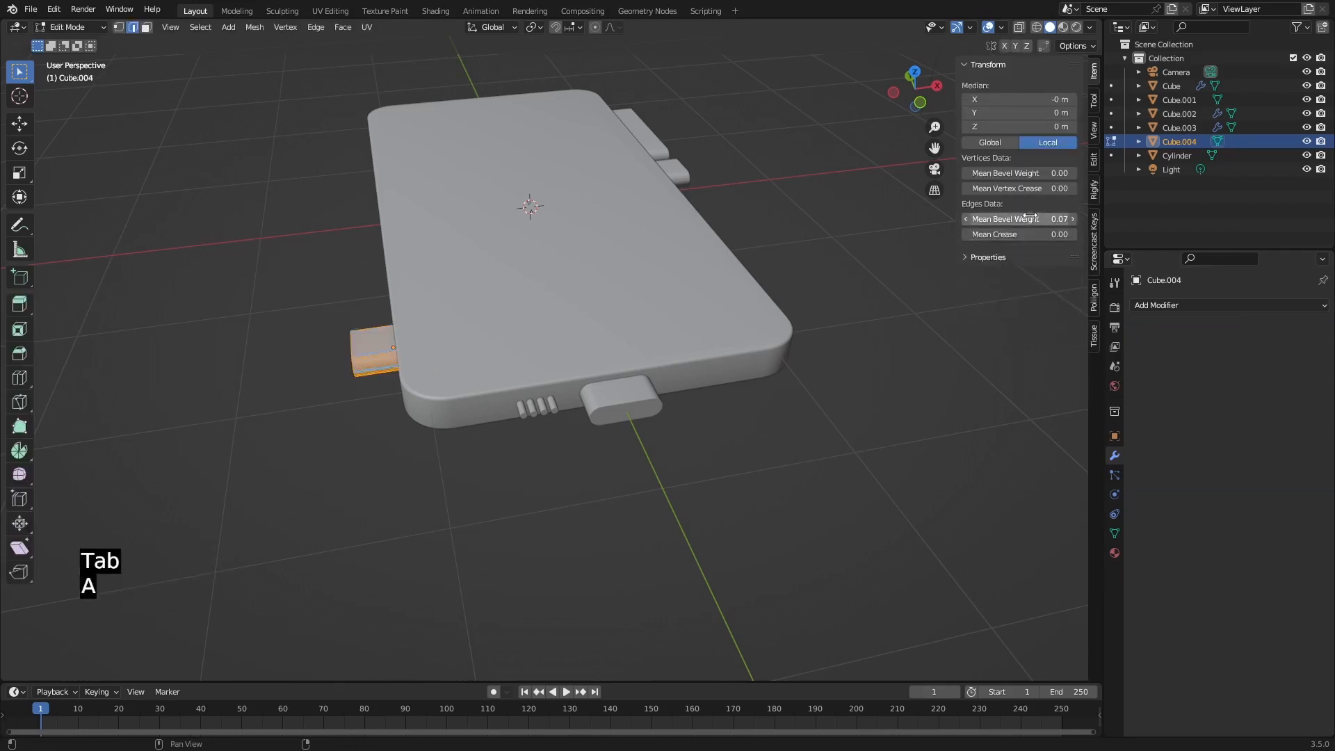
pyautogui.moveTo(1034, 218); pyautogui.dragTo(973, 218)
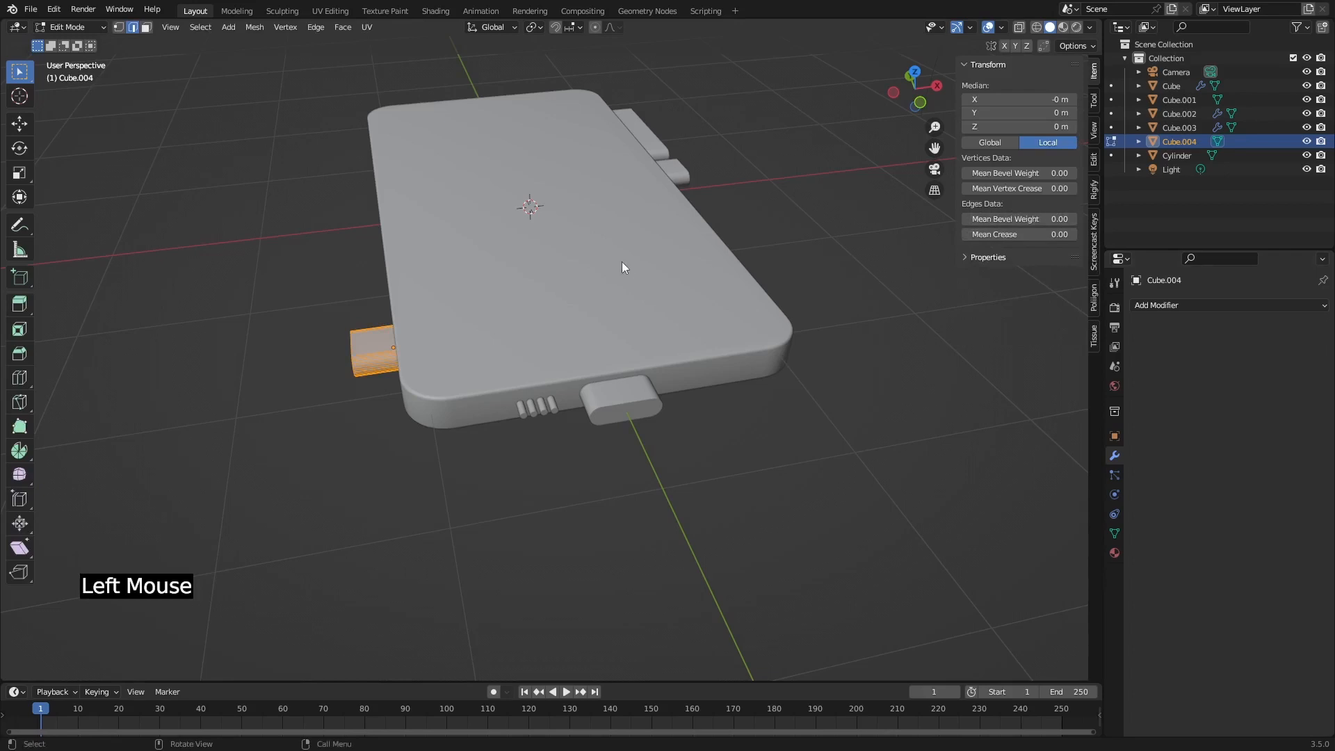
pyautogui.press('Tab')
# Apply the Bevel modifier of the short block beside the long side block and clear its edge bevel weight to 0.
pyautogui.click(685, 176)
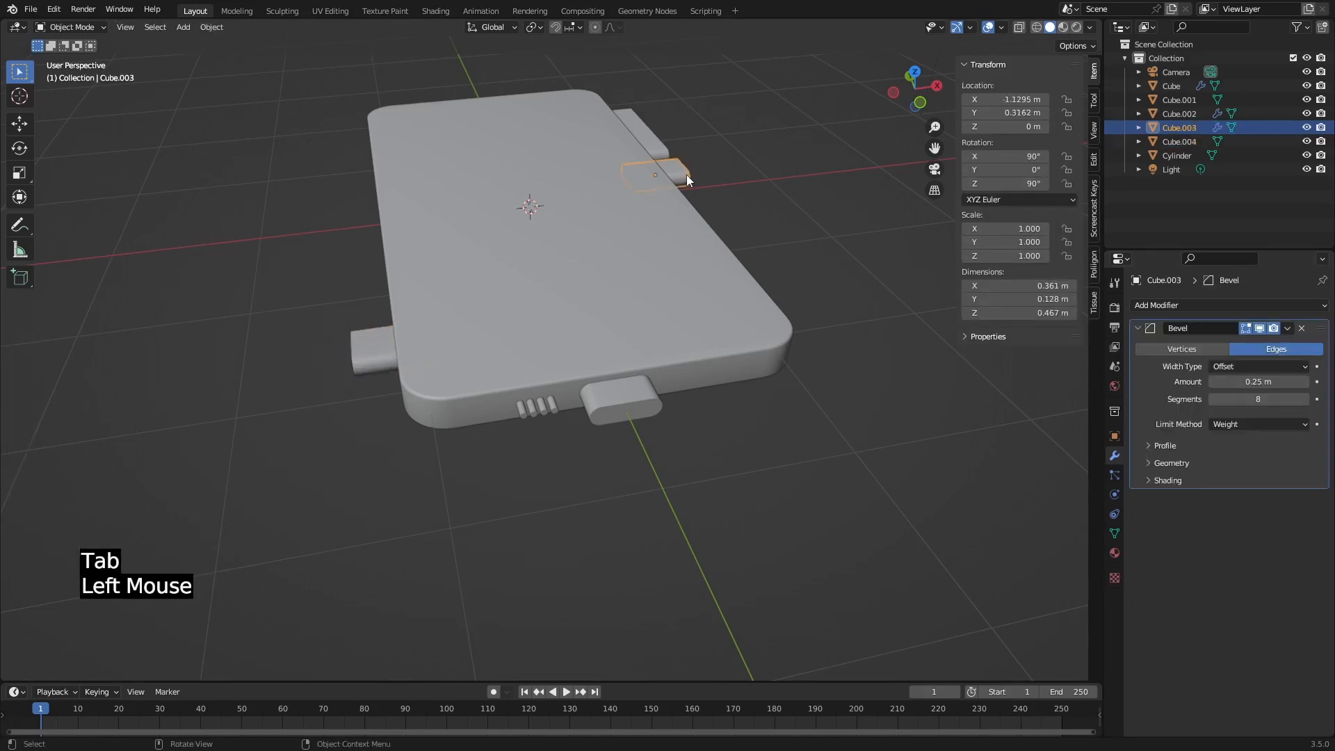
pyautogui.click(1287, 328)
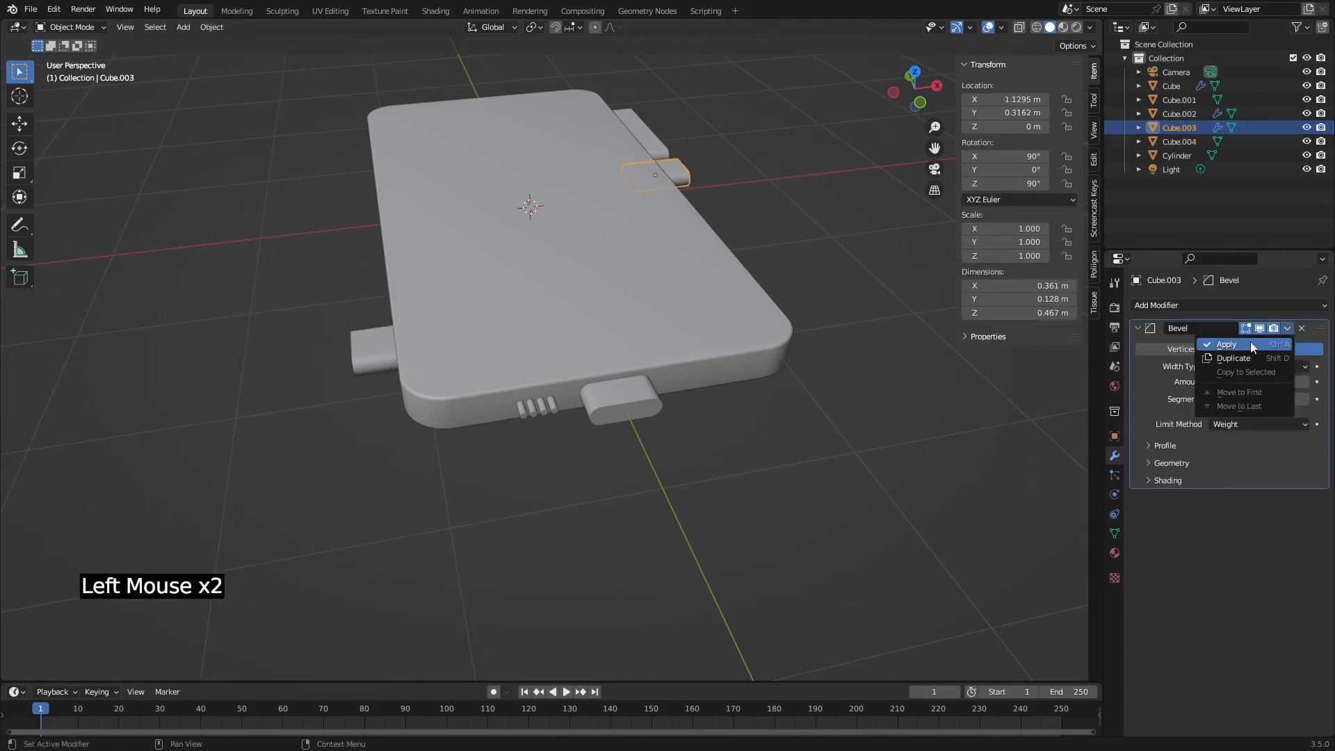
pyautogui.click(1250, 341)
pyautogui.press('Tab')
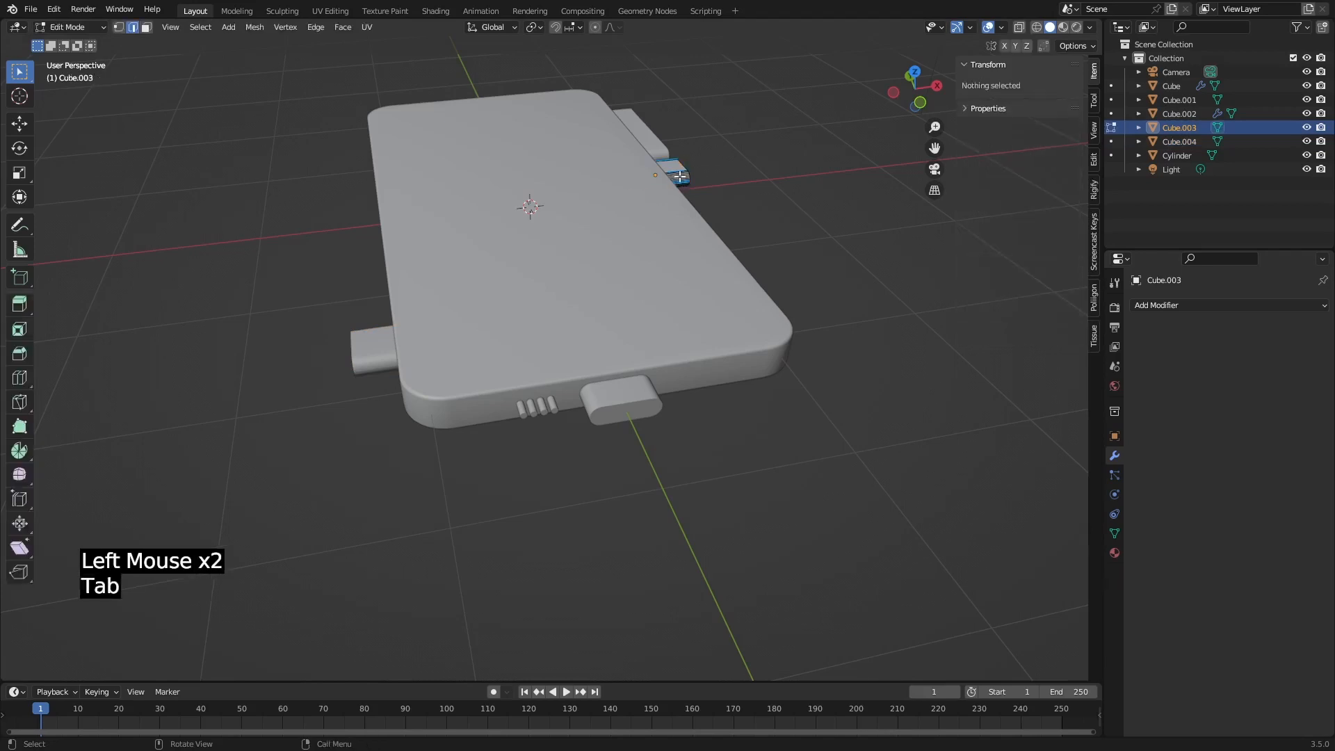
pyautogui.click(679, 170)
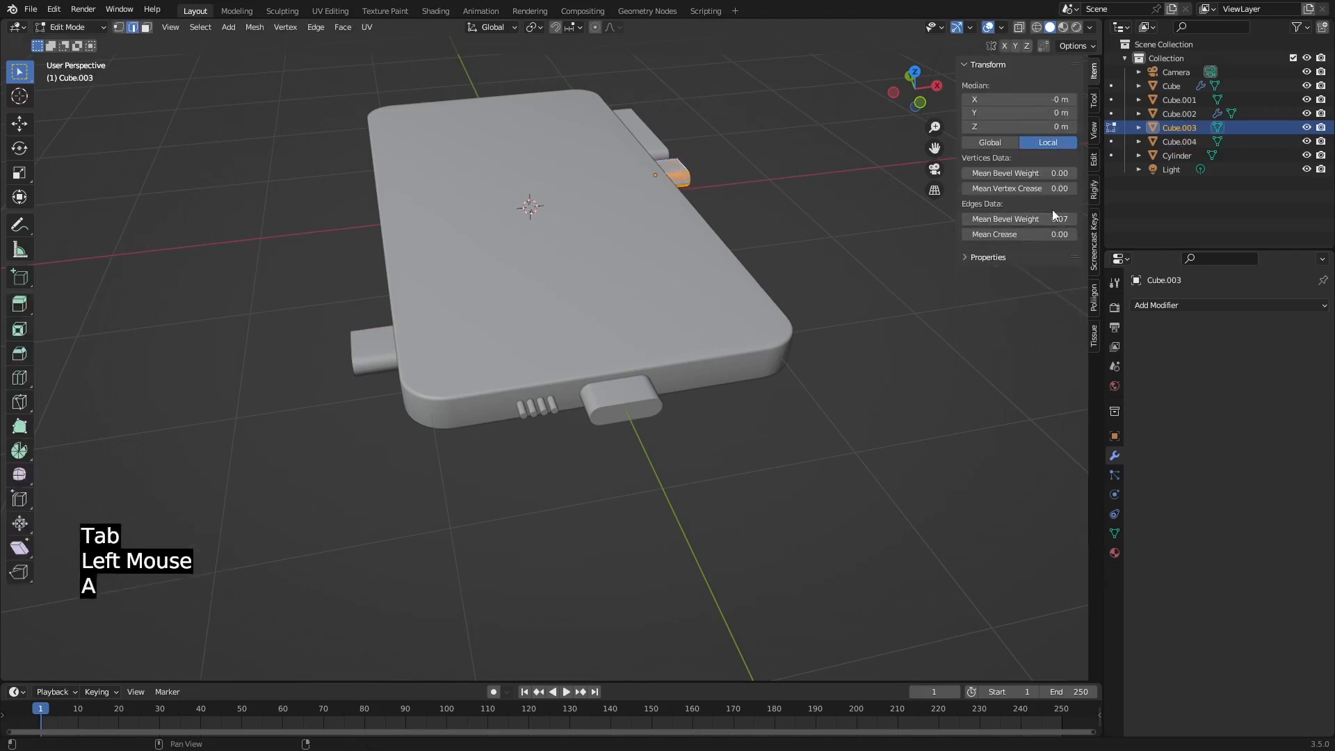
pyautogui.click(702, 163)
pyautogui.press('Tab')
# Apply the long side block's Bevel modifier and set the mean bevel weight of all its edges to 0.
pyautogui.click(646, 137)
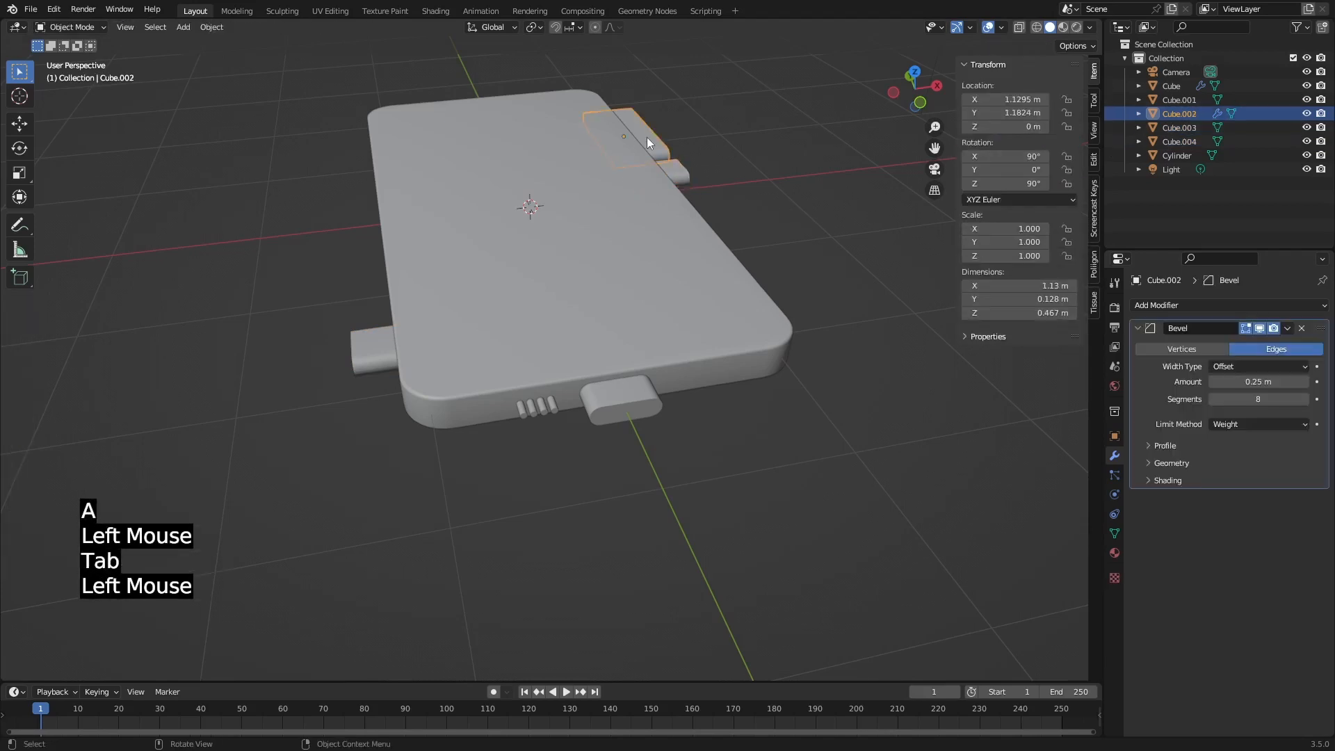
pyautogui.click(1287, 329)
pyautogui.click(1255, 343)
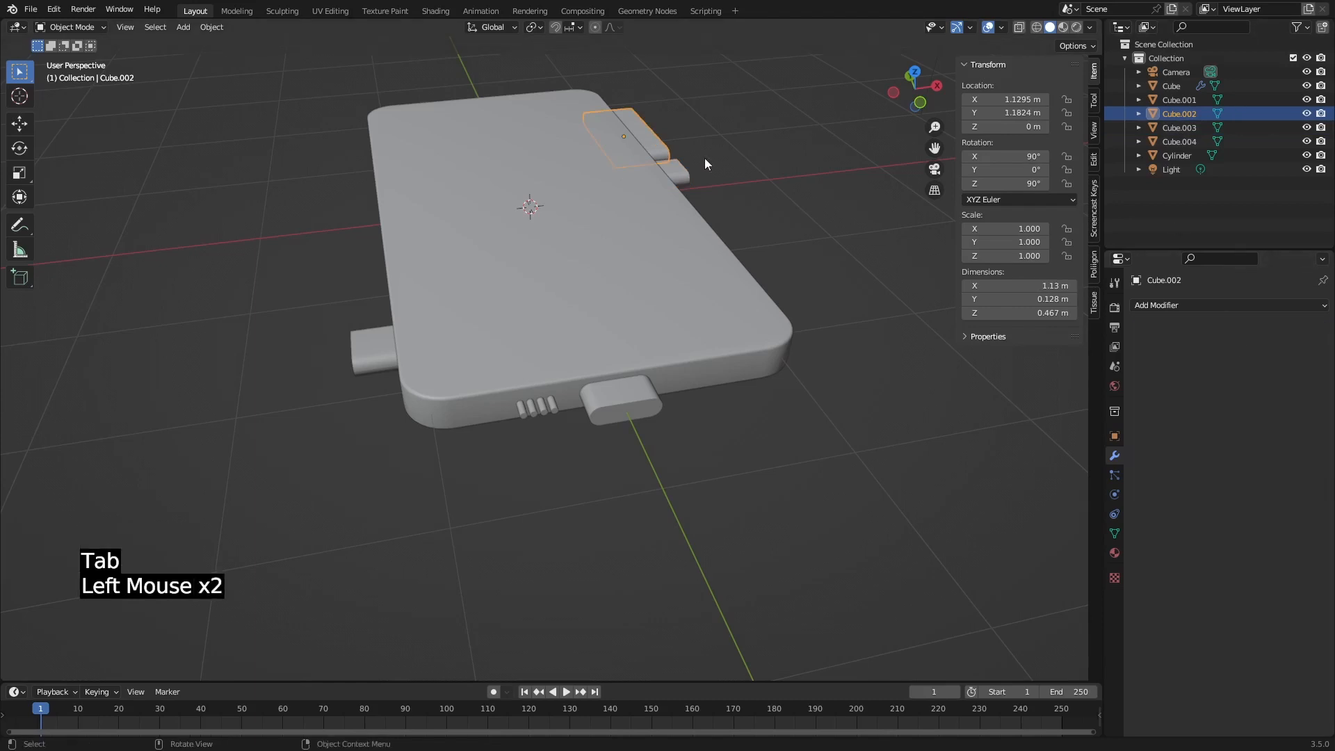
pyautogui.press('Tab')
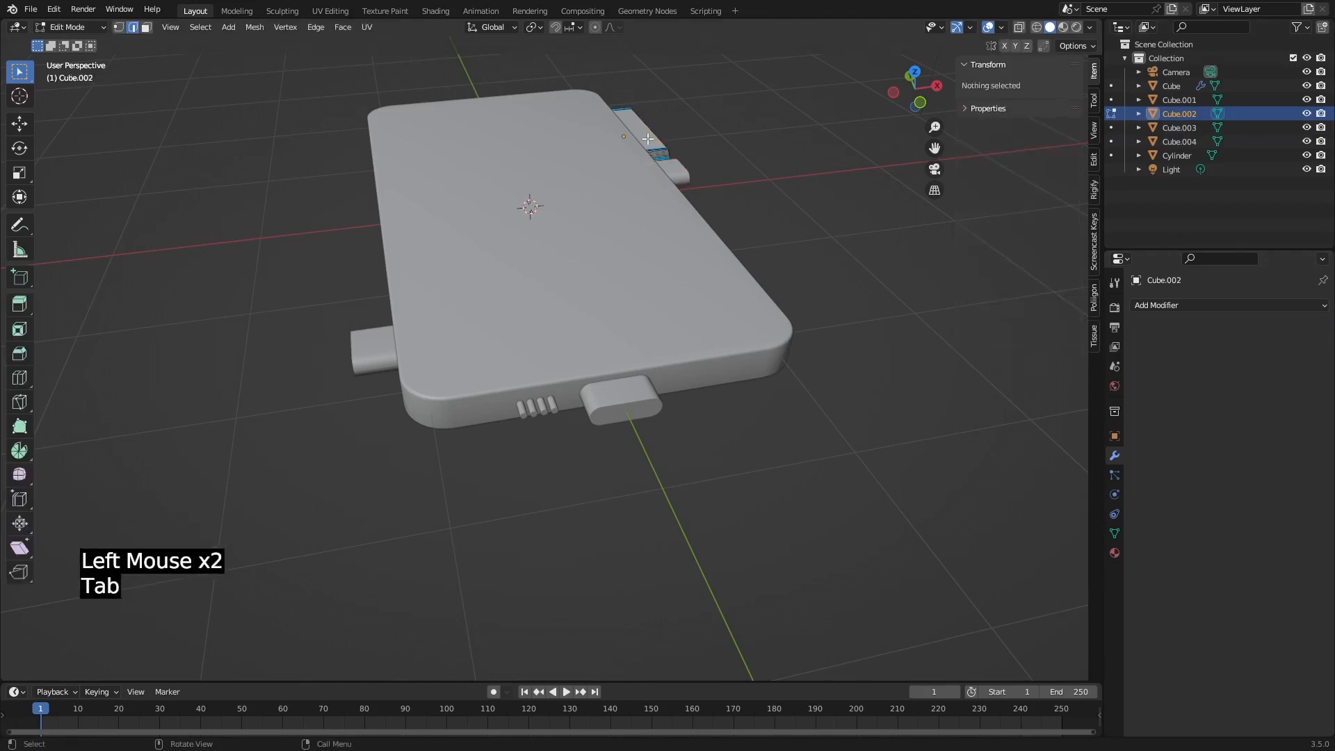
pyautogui.click(648, 139)
pyautogui.press('a')
pyautogui.moveTo(1029, 219); pyautogui.dragTo(973, 219)
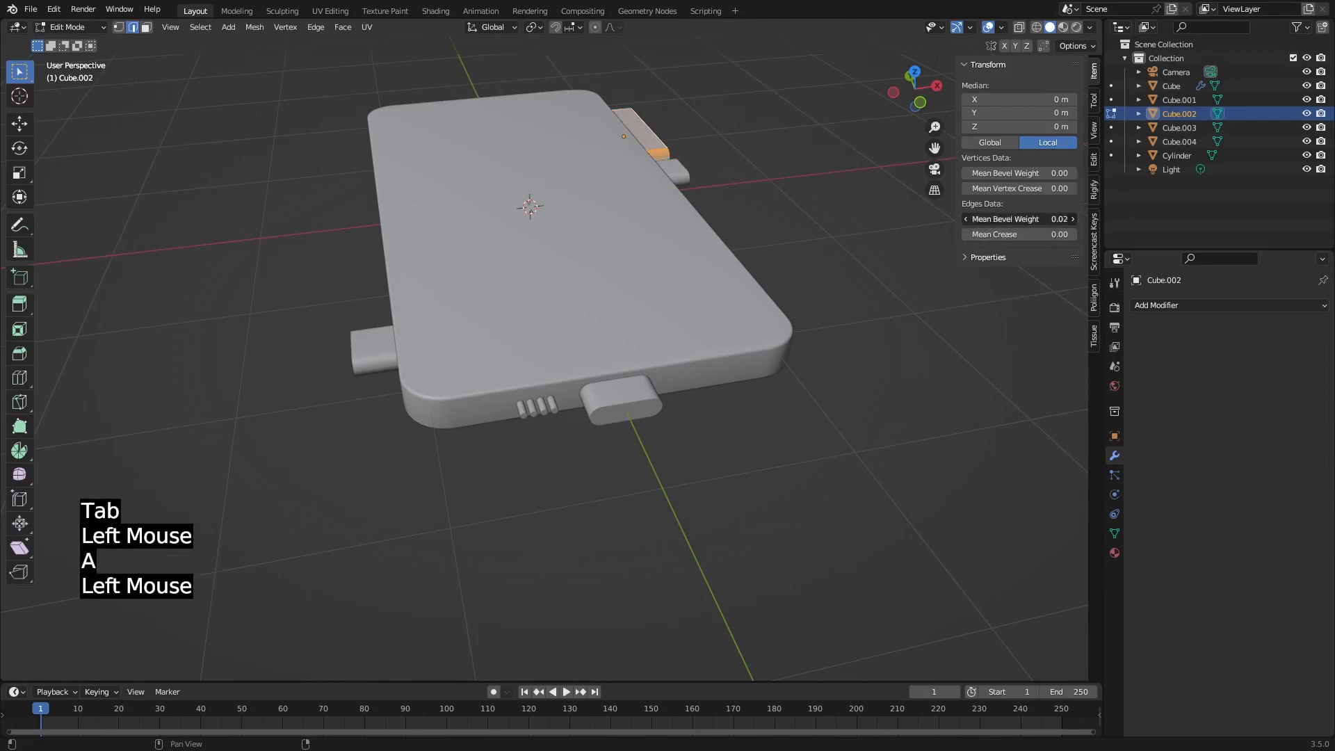
pyautogui.click(853, 190)
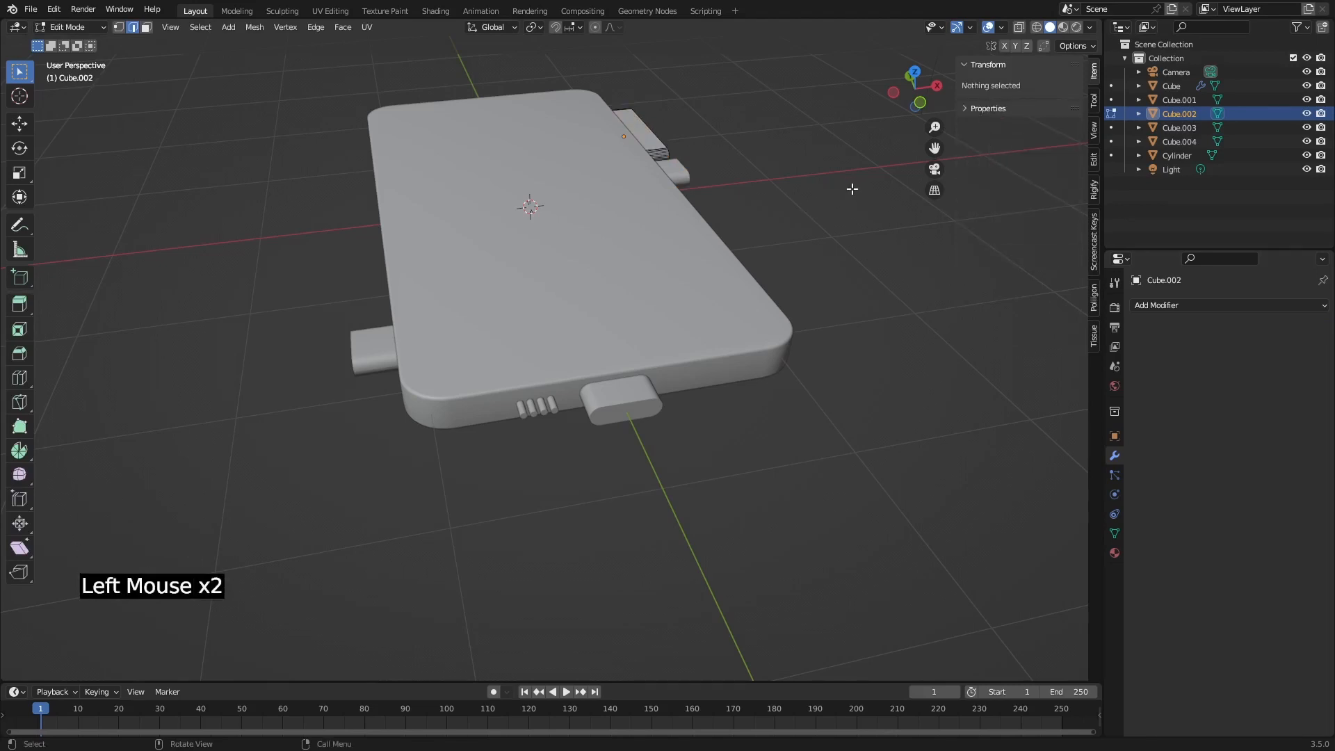
pyautogui.press('Tab')
# Join the three side blocks and the charging port block into the speaker-hole cylinders object, keeping the cylinders as the active object.
pyautogui.scroll(-2, 498, 390)
pyautogui.scroll(2, 498, 391)
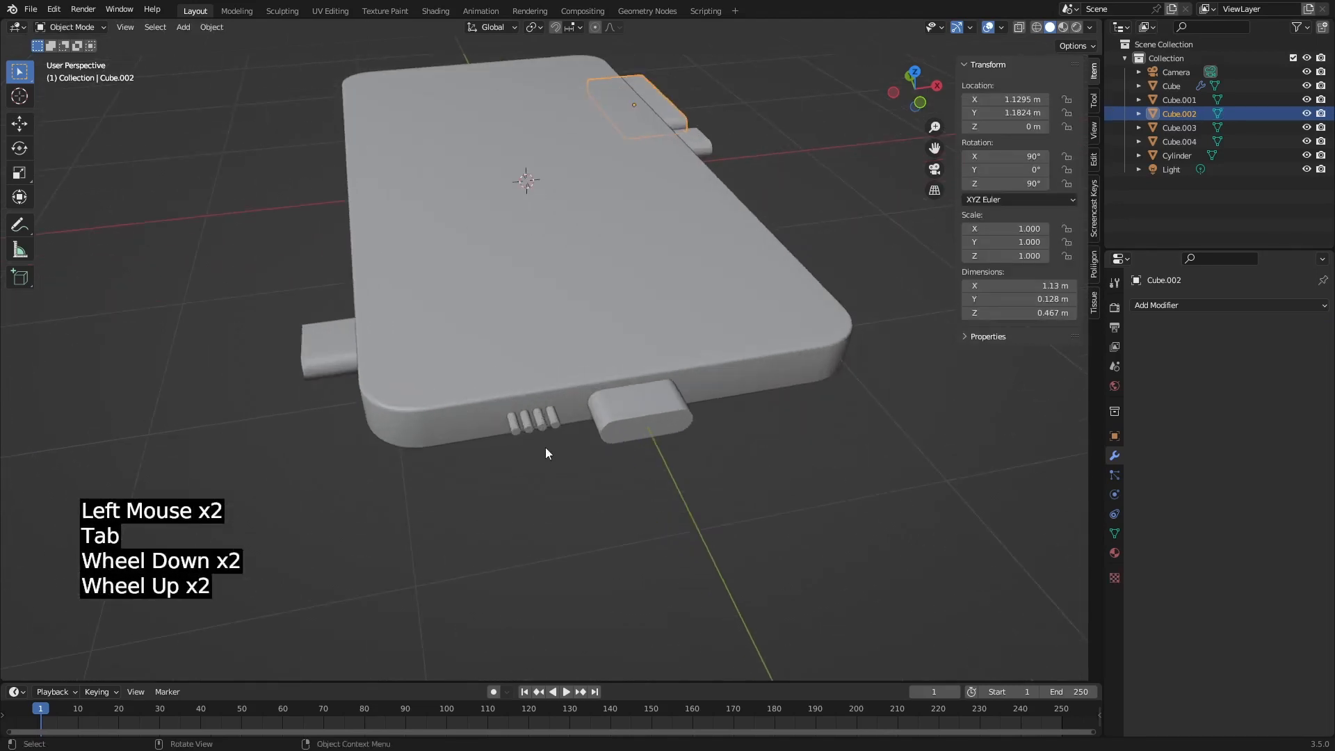
pyautogui.scroll(-1, 545, 443)
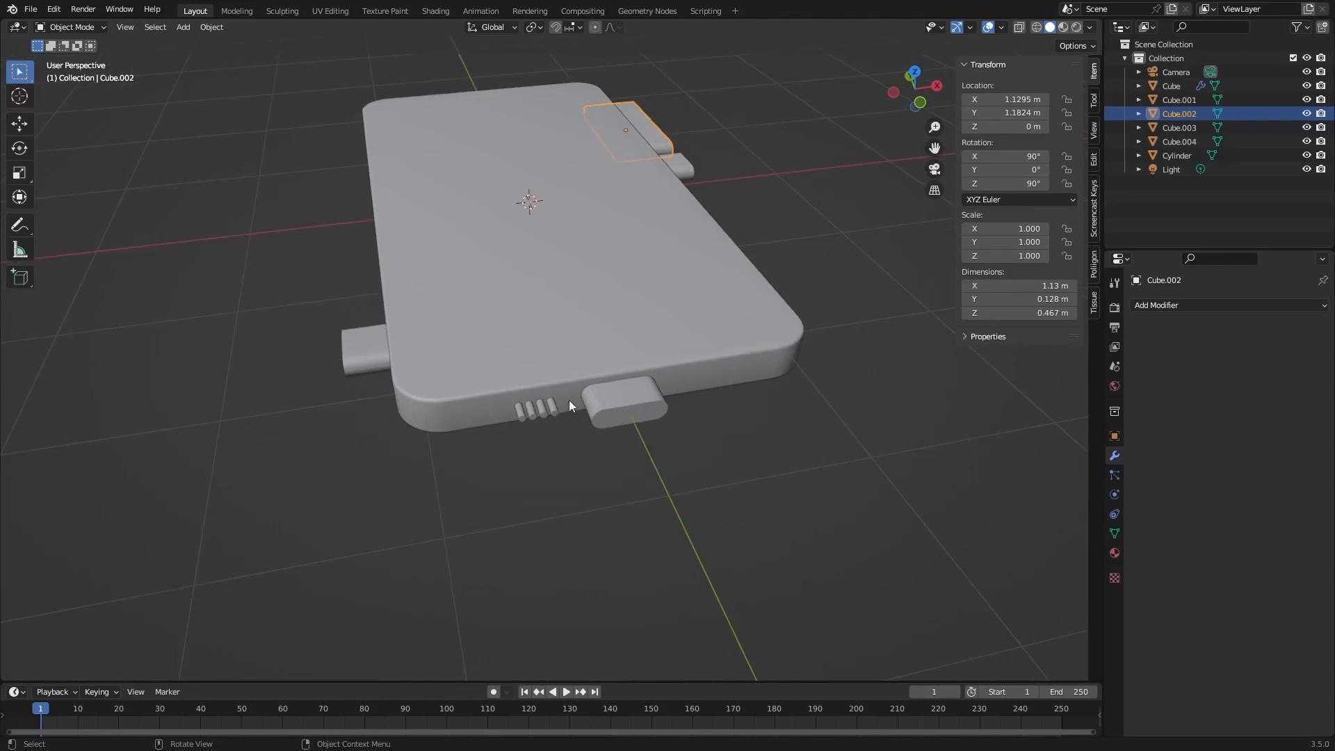
pyautogui.click(610, 402)
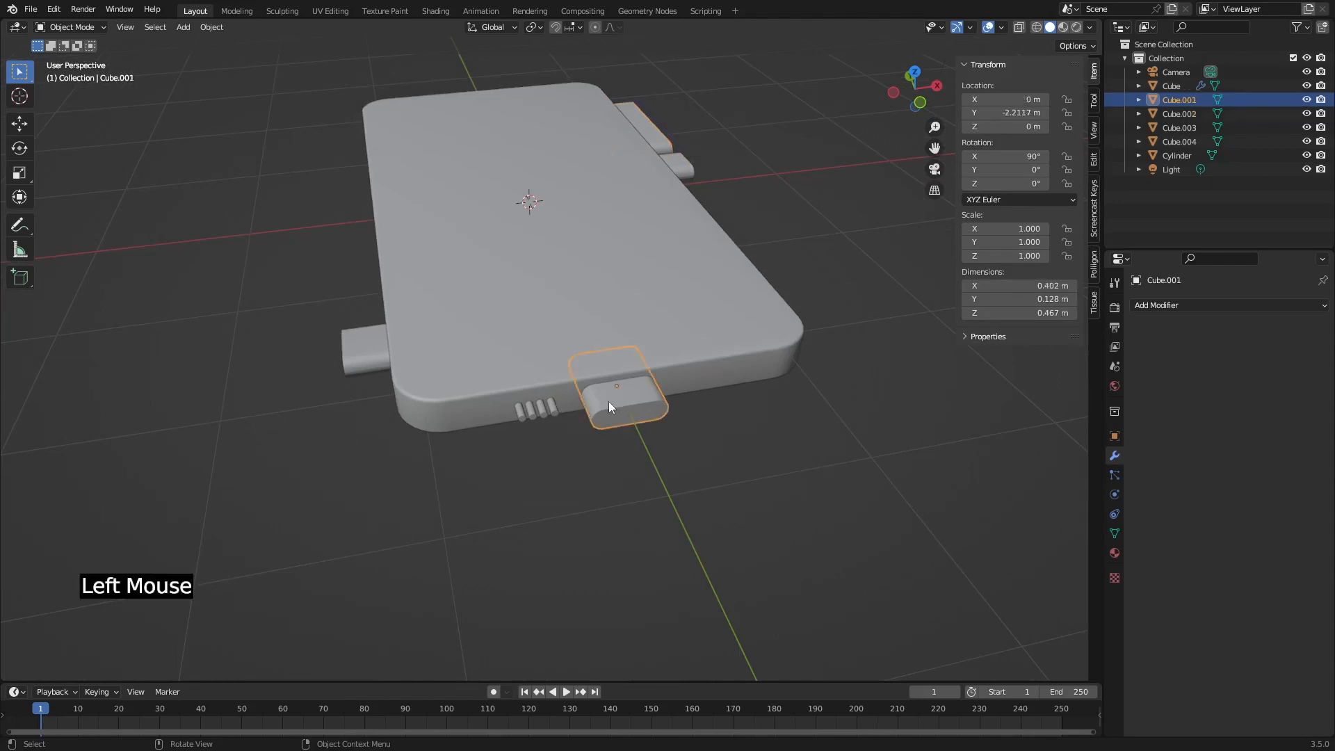
pyautogui.click(541, 407)
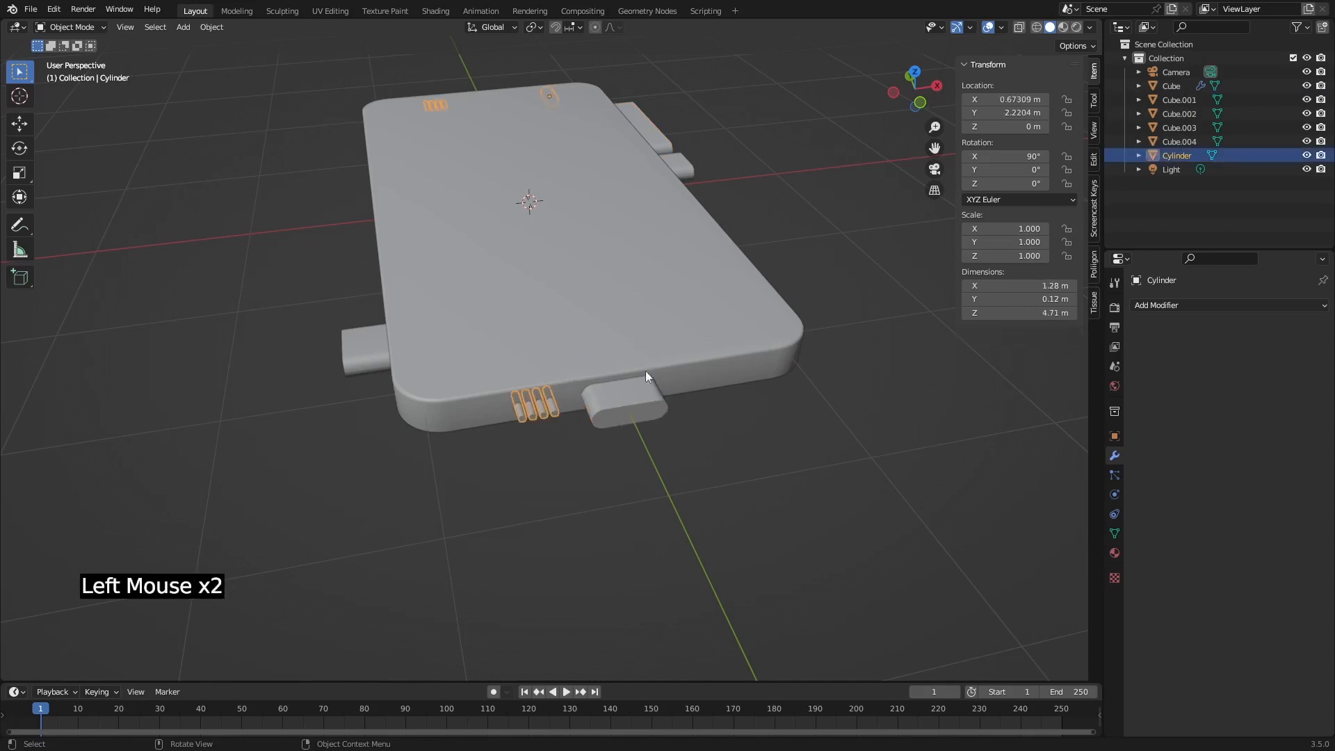
pyautogui.click(641, 123)
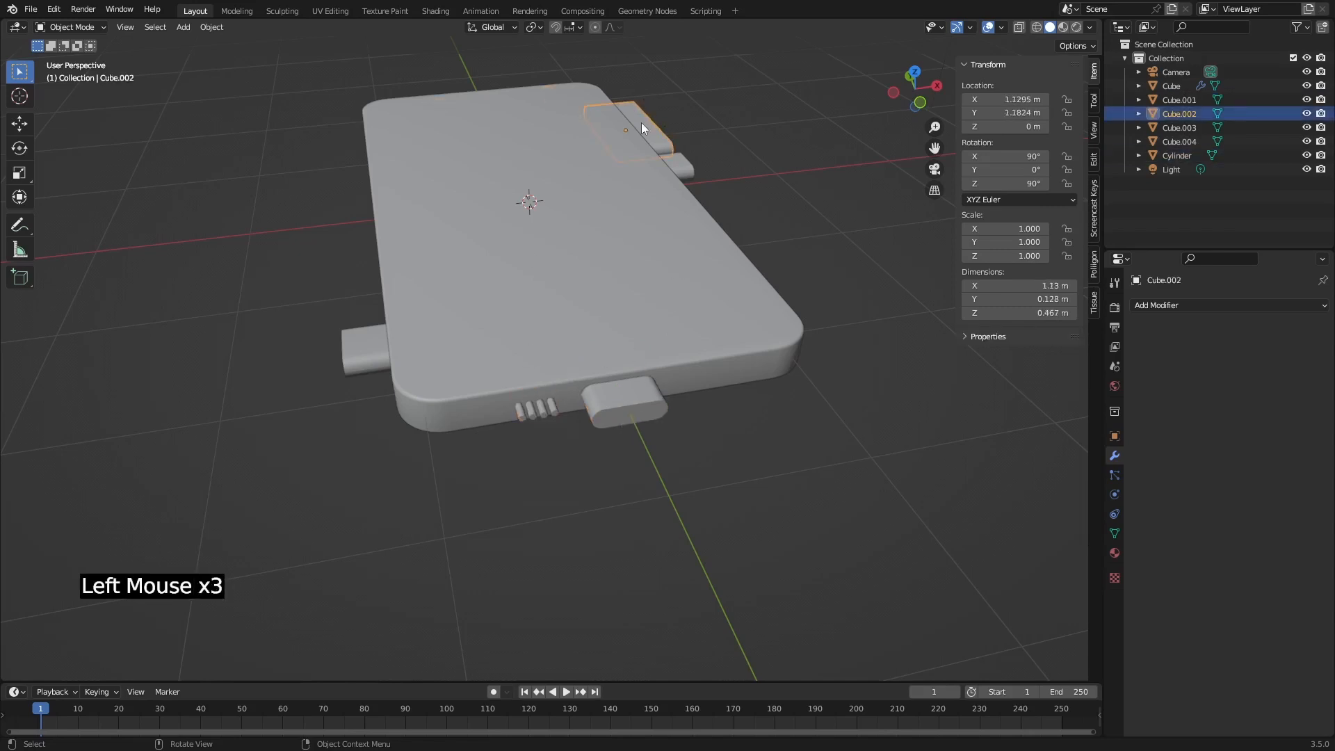
pyautogui.keyDown('shift'); pyautogui.click(678, 163); pyautogui.keyUp('shift')
pyautogui.keyDown('shift'); pyautogui.click(629, 420); pyautogui.keyUp('shift')
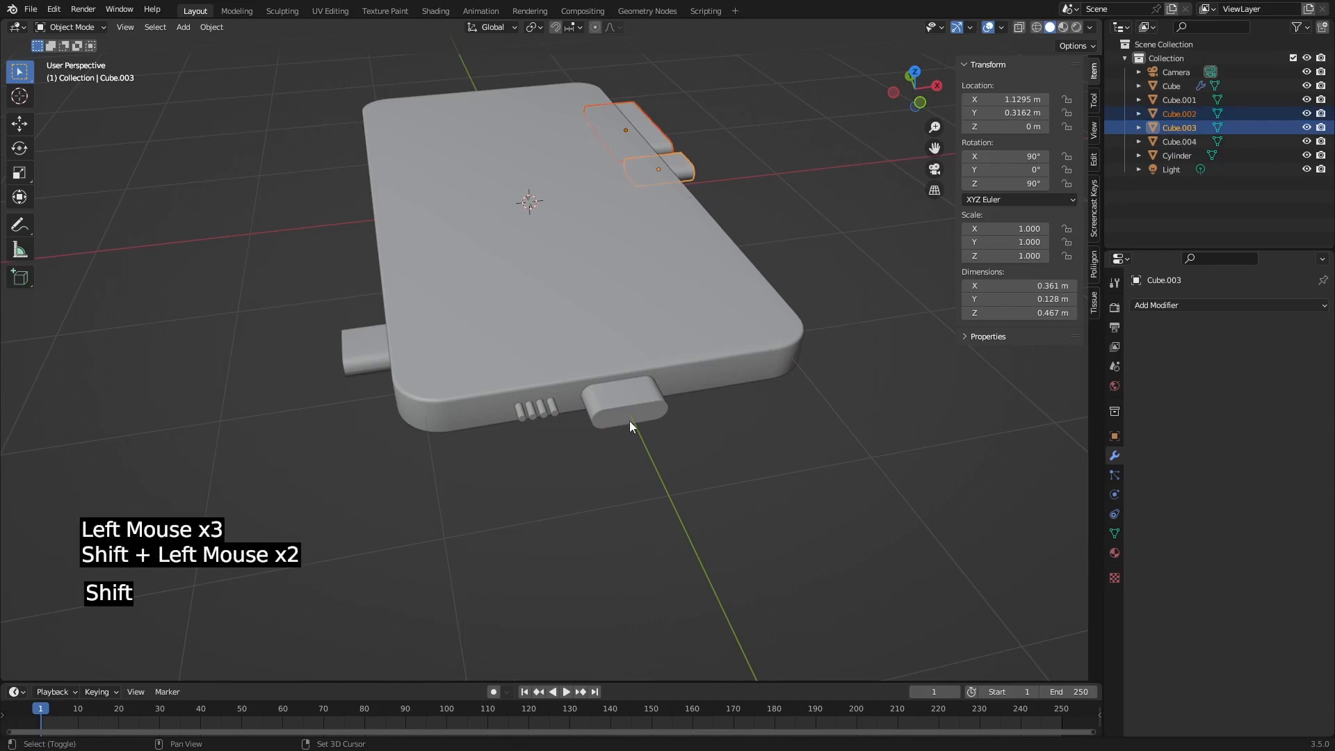
pyautogui.keyDown('shift'); pyautogui.click(351, 352); pyautogui.keyUp('shift')
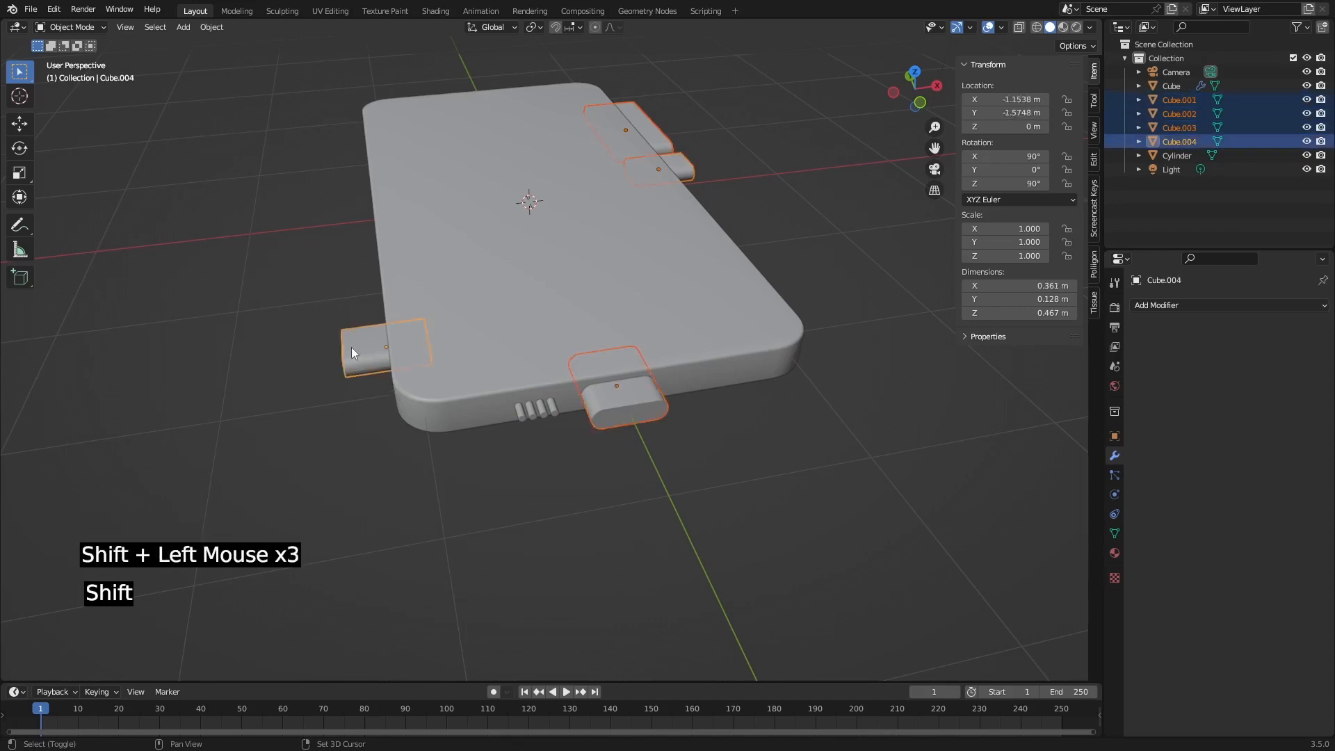
pyautogui.keyDown('shift'); pyautogui.click(544, 412); pyautogui.keyUp('shift')
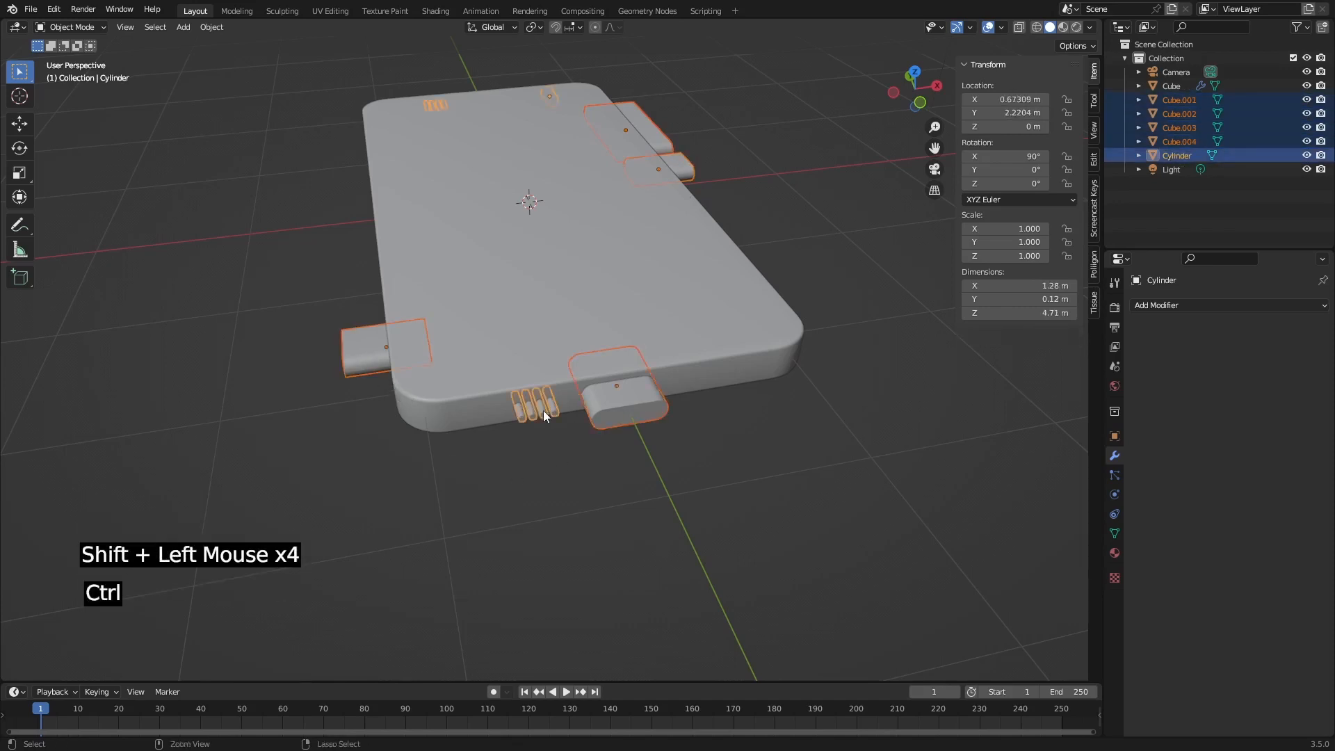
pyautogui.hotkey('ctrl', 'j')
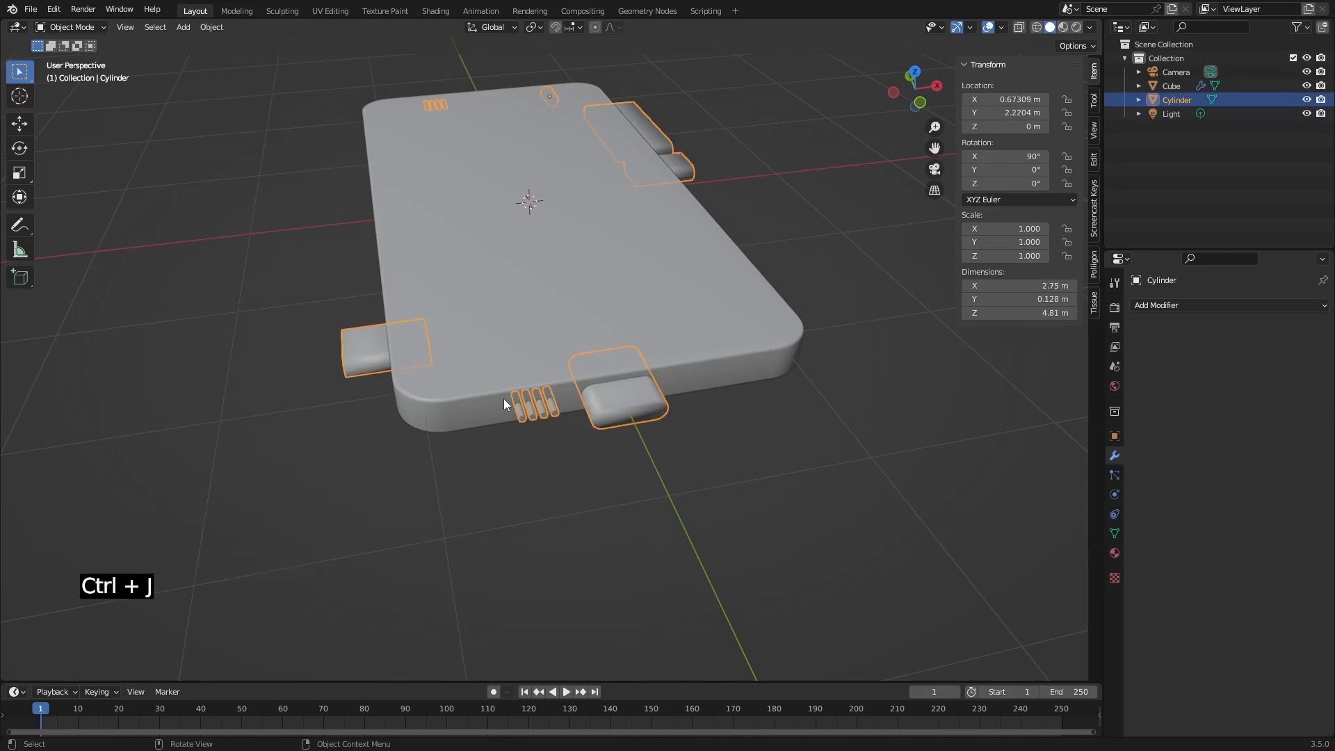
pyautogui.moveTo(321, 301); pyautogui.dragTo(356, 265, button='middle')
pyautogui.rightClick(386, 265)
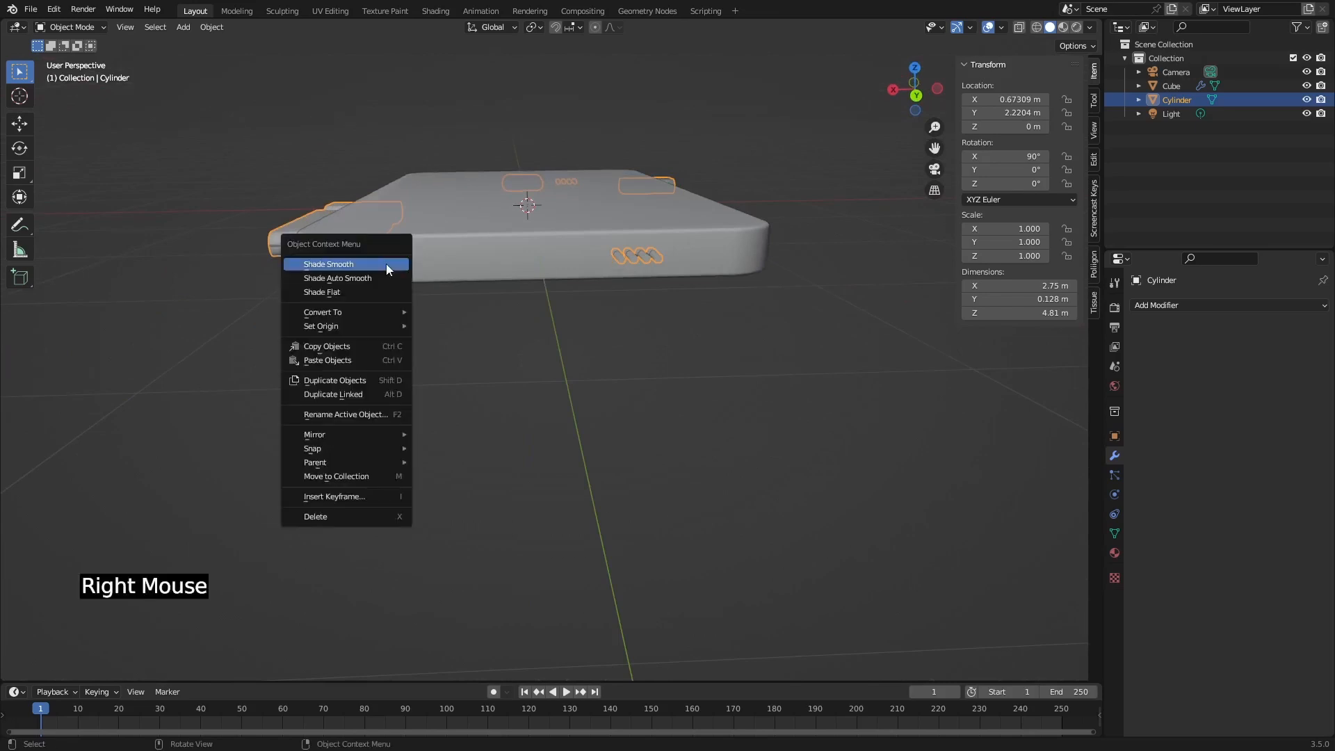
pyautogui.moveTo(347, 297); pyautogui.dragTo(455, 307, button='middle')
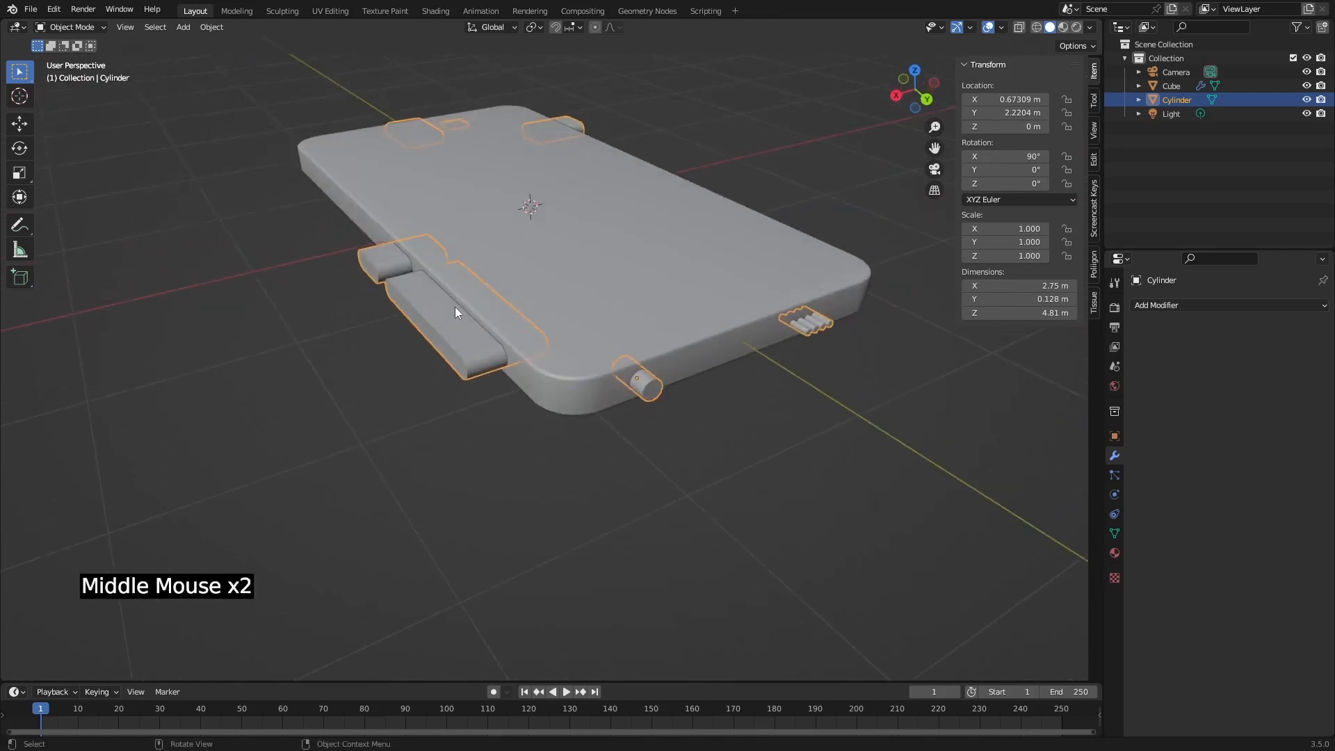
pyautogui.scroll(2, 487, 314)
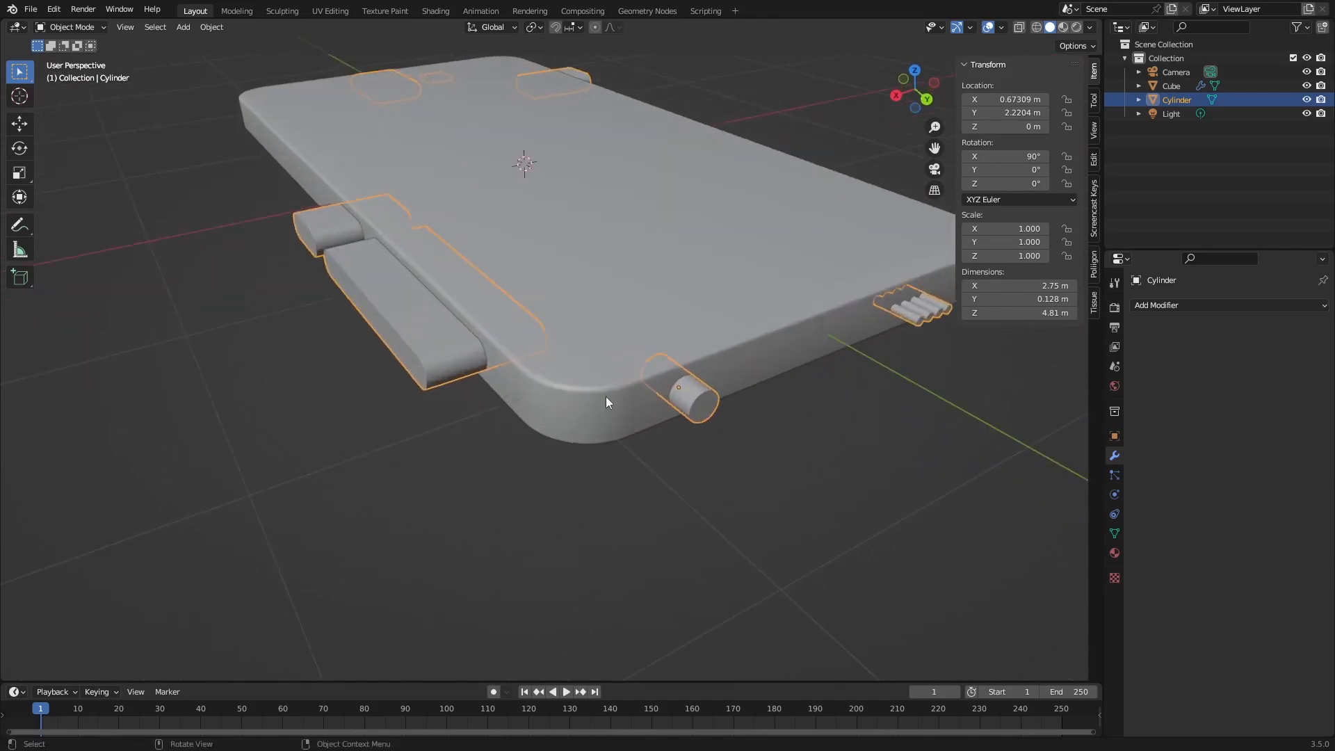
# Merge all vertices of the joined cylinders and blocks object by distance.
pyautogui.press('Tab')
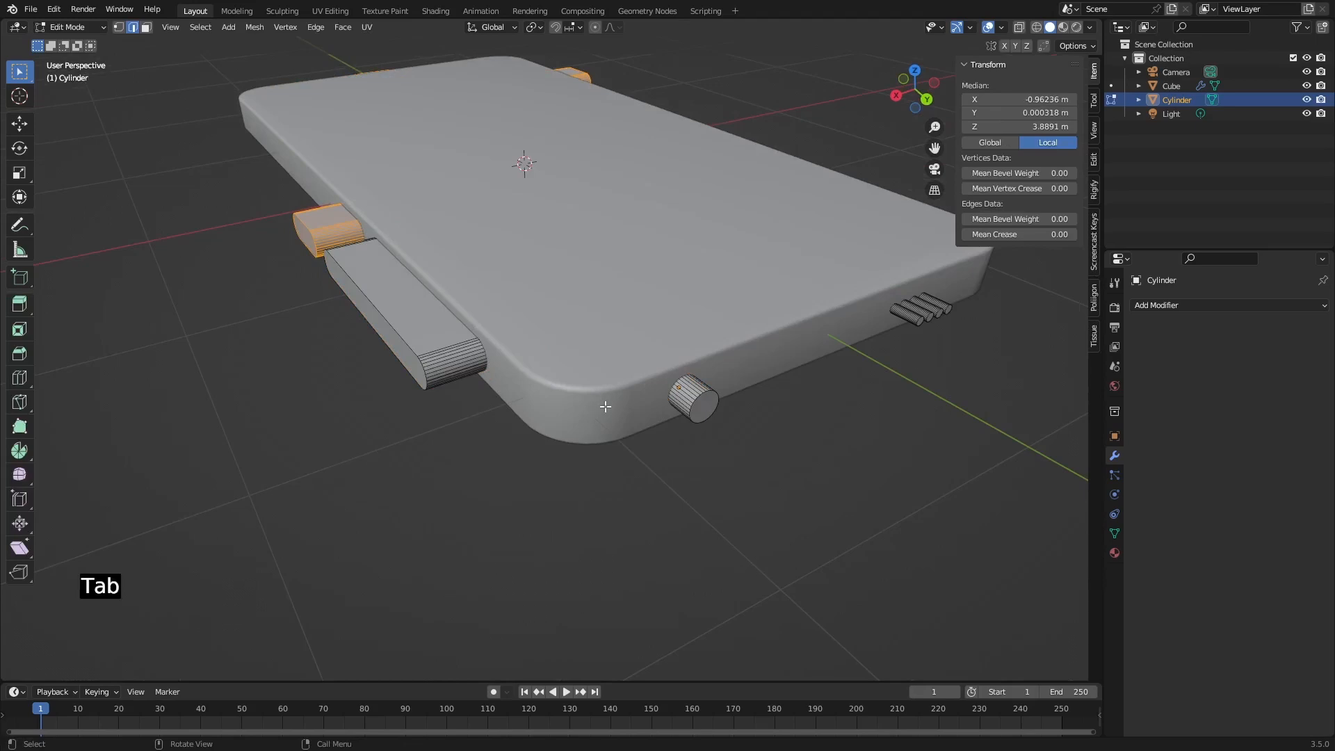
pyautogui.press('a')
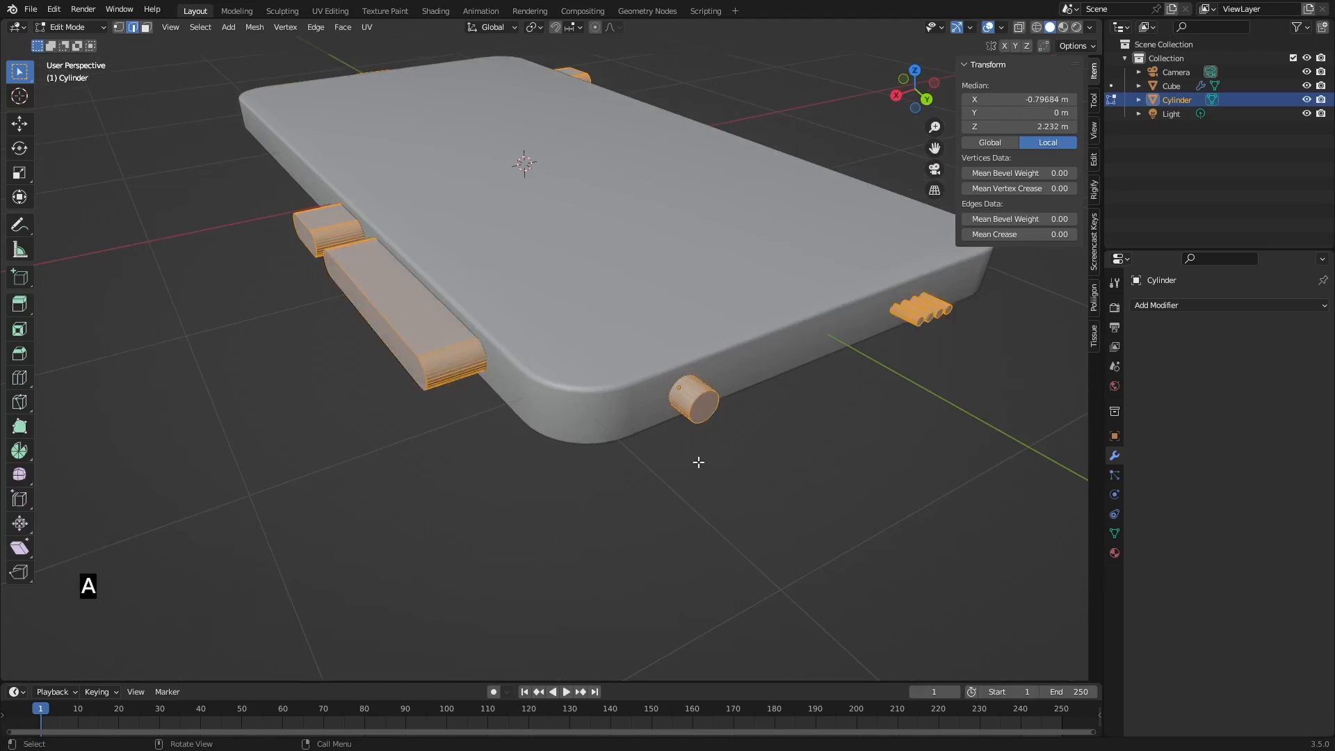
pyautogui.press('m')
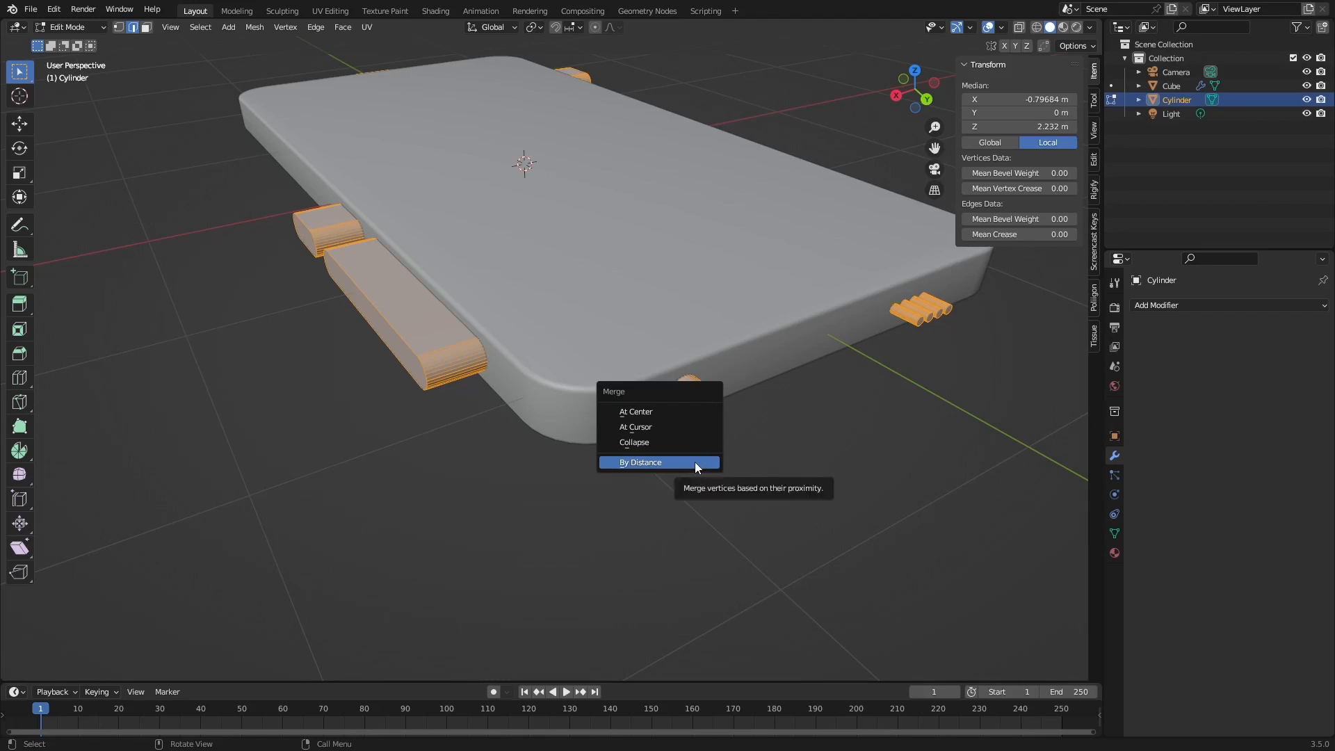
pyautogui.click(695, 462)
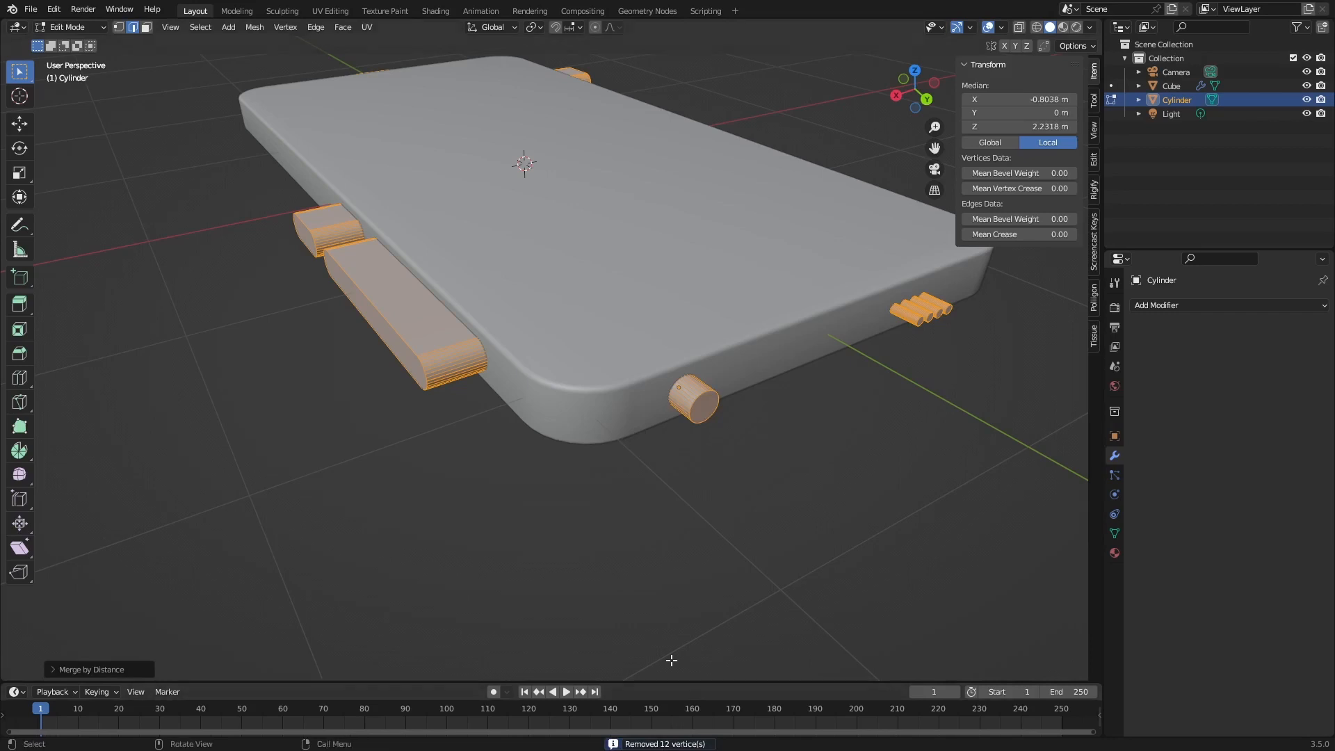
# Apply both Bevel modifiers of the phone body so its rounded corners and edges become real geometry.
pyautogui.press('Tab')
pyautogui.moveTo(754, 295); pyautogui.dragTo(519, 316, button='middle')
pyautogui.scroll(-1, 714, 324)
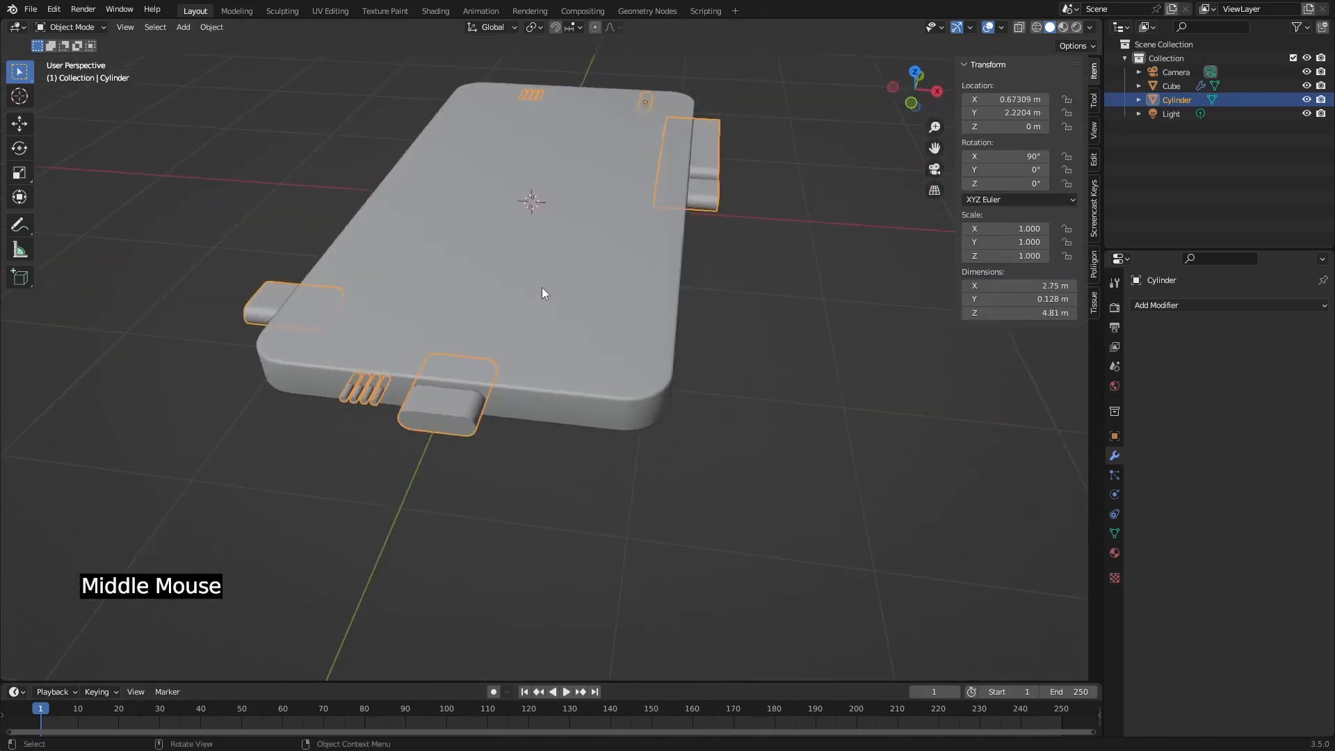
pyautogui.click(590, 305)
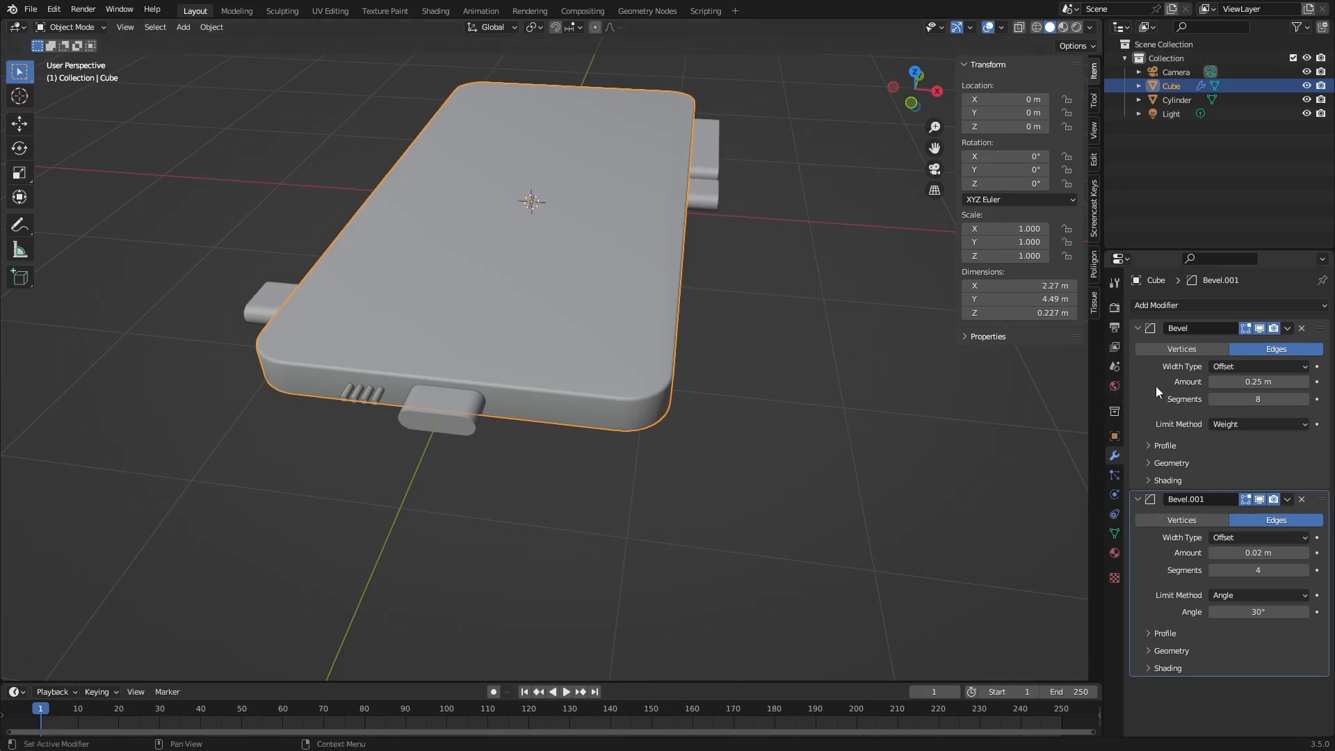
pyautogui.hotkey('ctrl', 'a')
pyautogui.hotkey('ctrl', 'a')
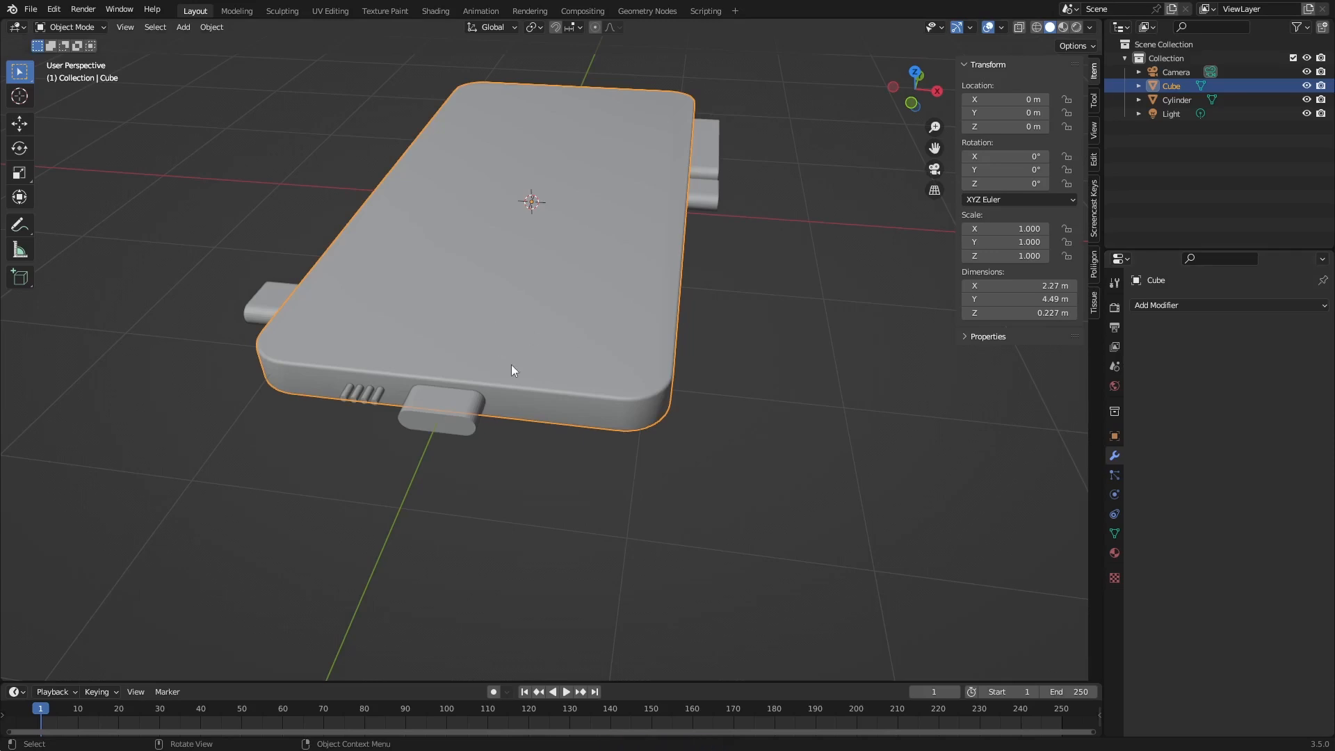
# Extrude the face loop around the phone body's sides outward along its normals by about 0.017 m.
pyautogui.press('Tab')
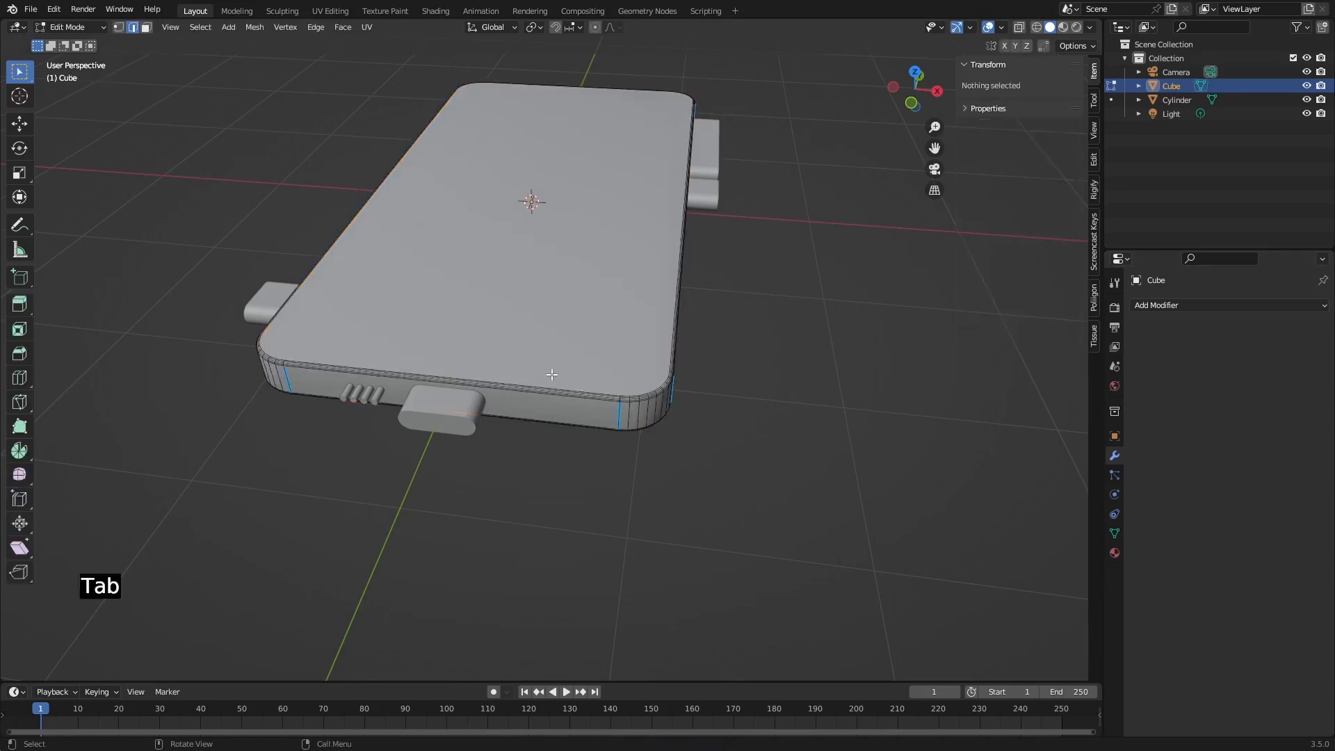
pyautogui.keyDown('shift'); pyautogui.moveTo(552, 374); pyautogui.dragTo(577, 340, button='middle'); pyautogui.keyUp('shift')
pyautogui.scroll(3, 584, 336)
pyautogui.scroll(-1, 598, 345)
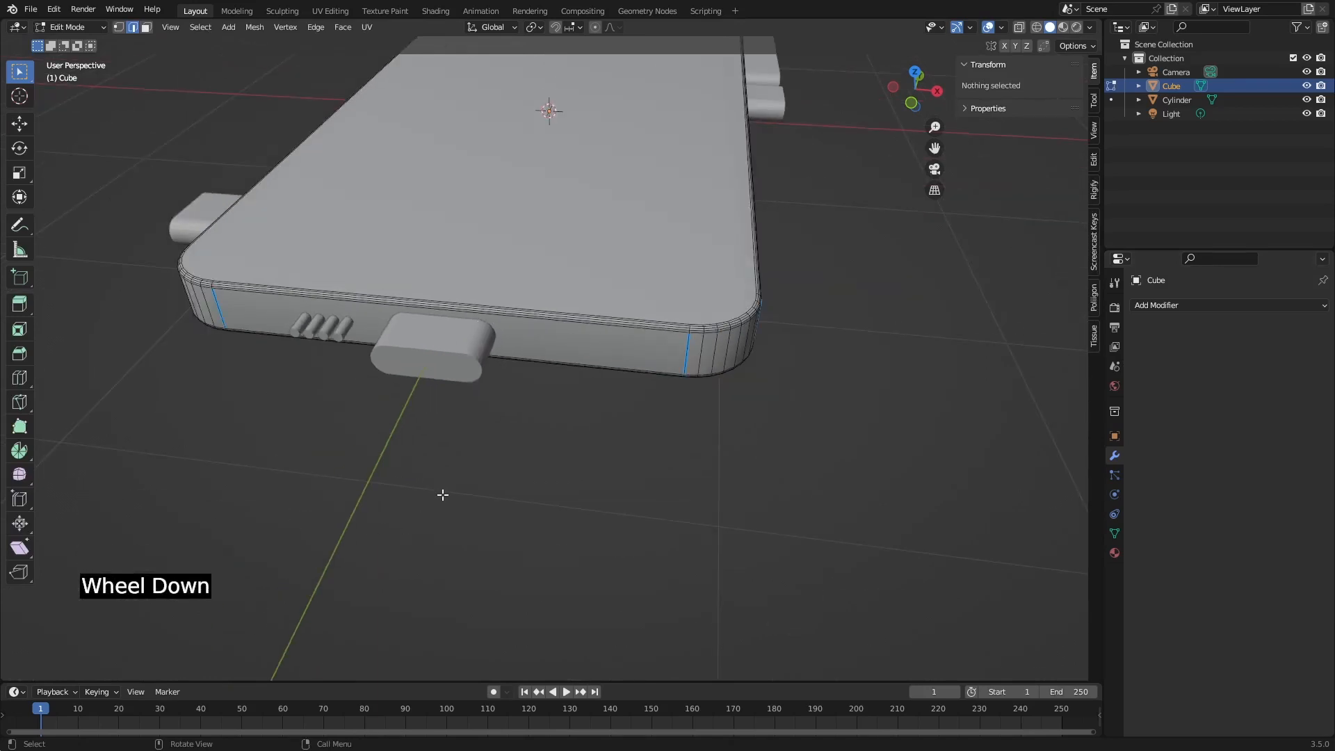
pyautogui.press('3')
pyautogui.keyDown('shift'); pyautogui.moveTo(629, 405); pyautogui.dragTo(513, 393, button='middle'); pyautogui.keyUp('shift')
pyautogui.scroll(1, 515, 390)
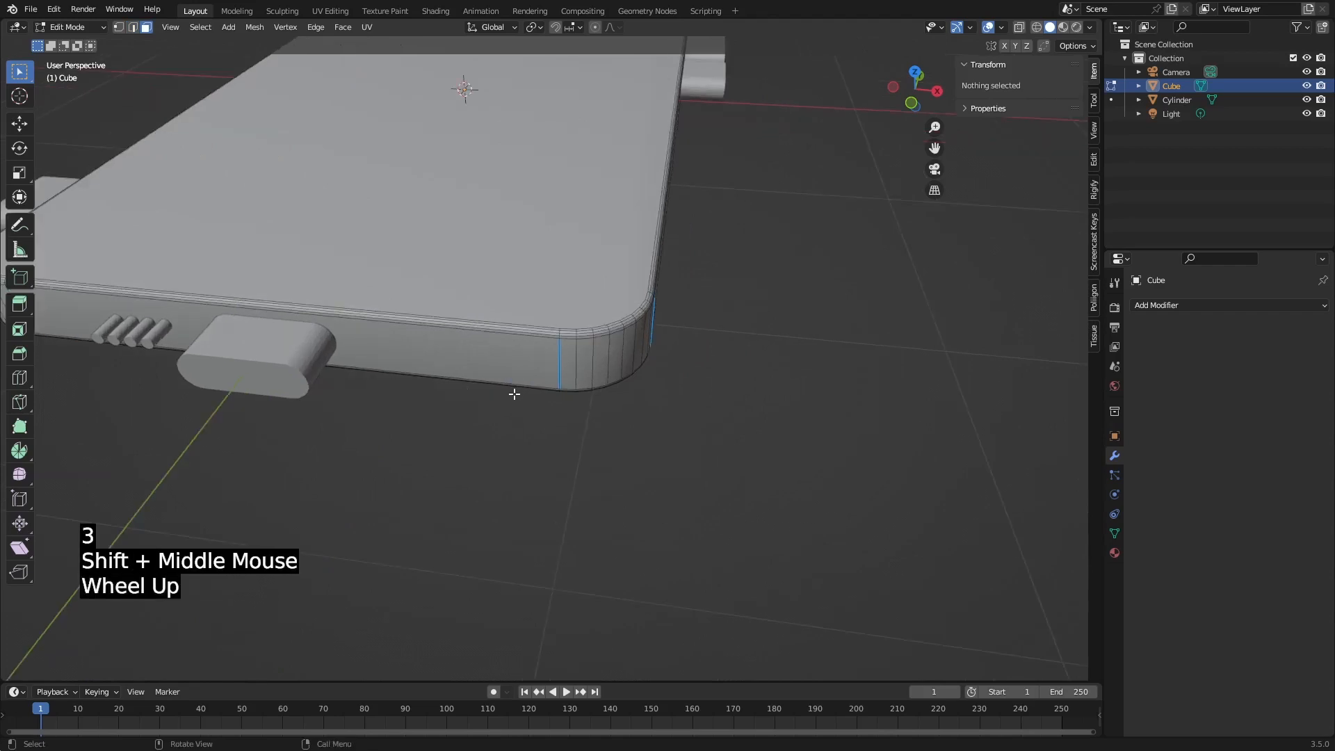
pyautogui.keyDown('alt'); pyautogui.click(560, 362); pyautogui.keyUp('alt')
pyautogui.scroll(-1, 560, 361)
pyautogui.keyDown('shift'); pyautogui.moveTo(559, 362); pyautogui.dragTo(665, 394, button='middle'); pyautogui.keyUp('shift')
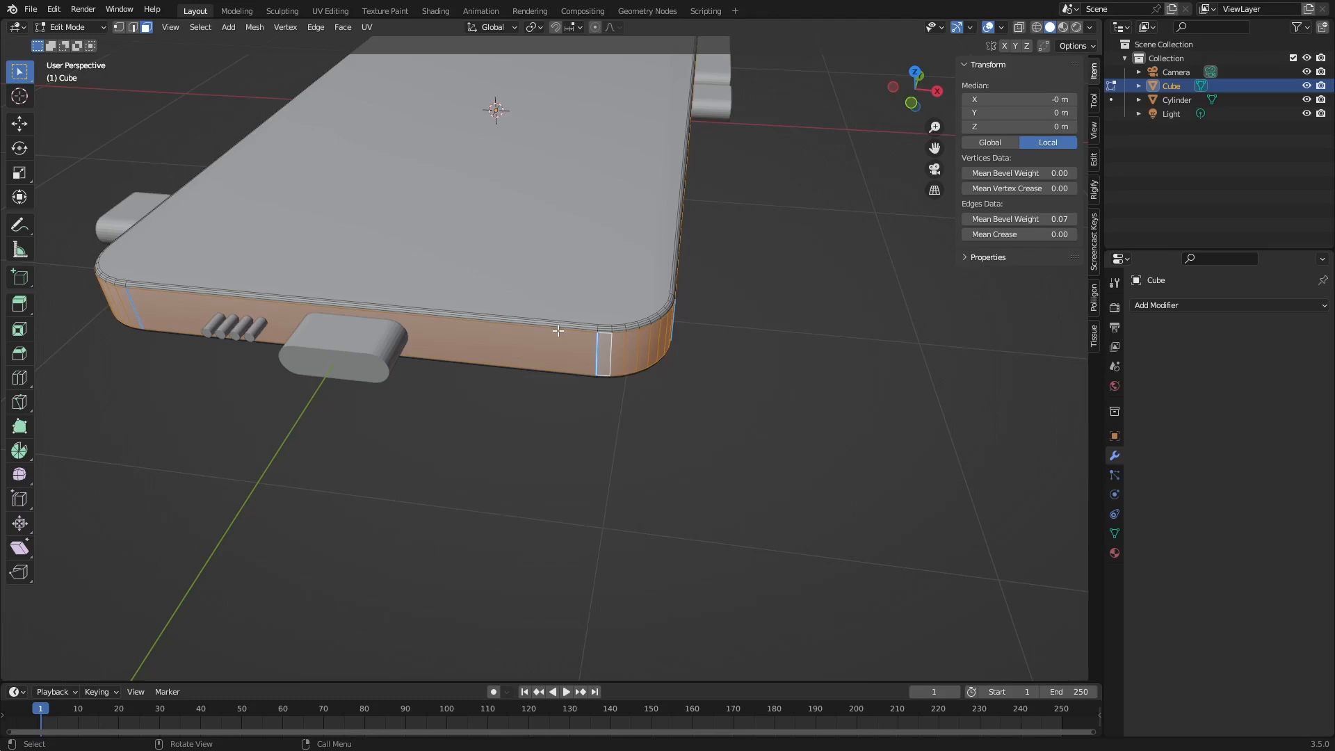
pyautogui.press('KP_7')
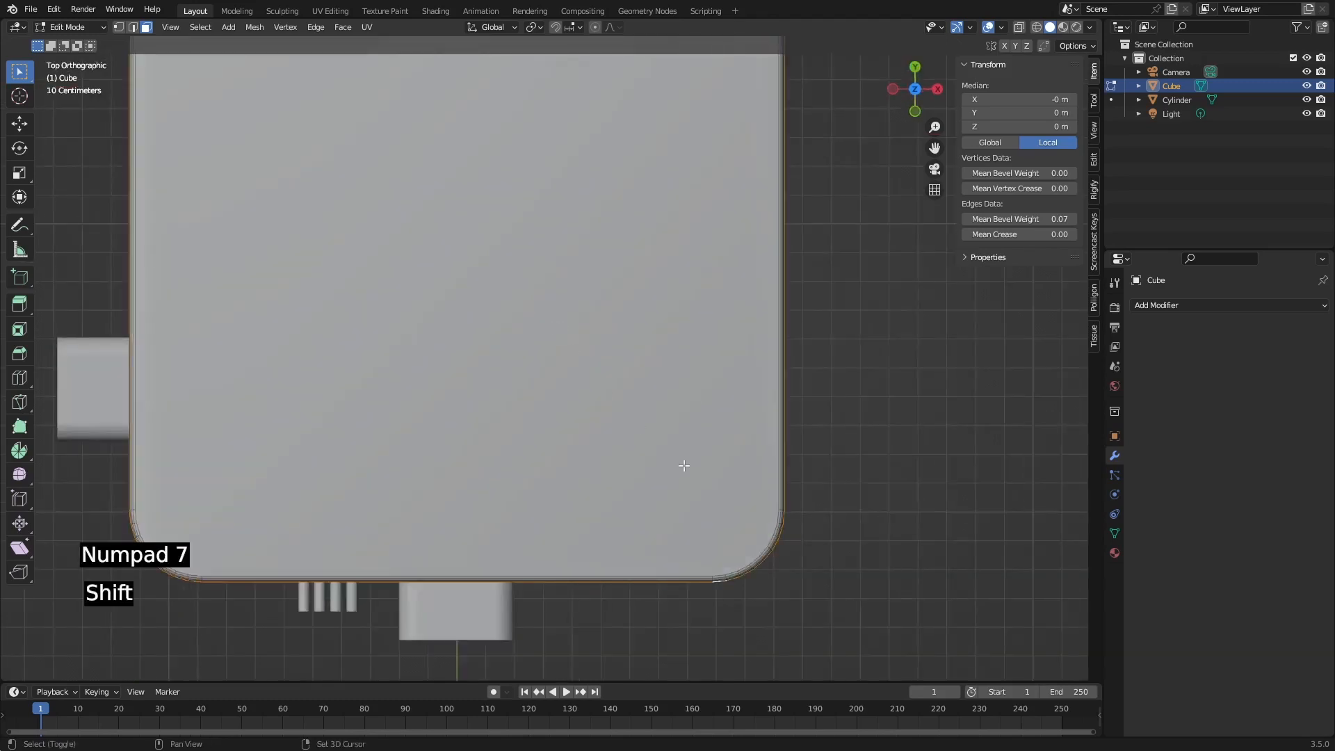
pyautogui.keyDown('shift'); pyautogui.moveTo(682, 464); pyautogui.dragTo(615, 277, button='middle'); pyautogui.keyUp('shift')
pyautogui.keyDown('shift'); pyautogui.moveTo(659, 340); pyautogui.dragTo(556, 365, button='middle'); pyautogui.keyUp('shift')
pyautogui.scroll(2, 648, 360)
pyautogui.hotkey('alt', 'e')
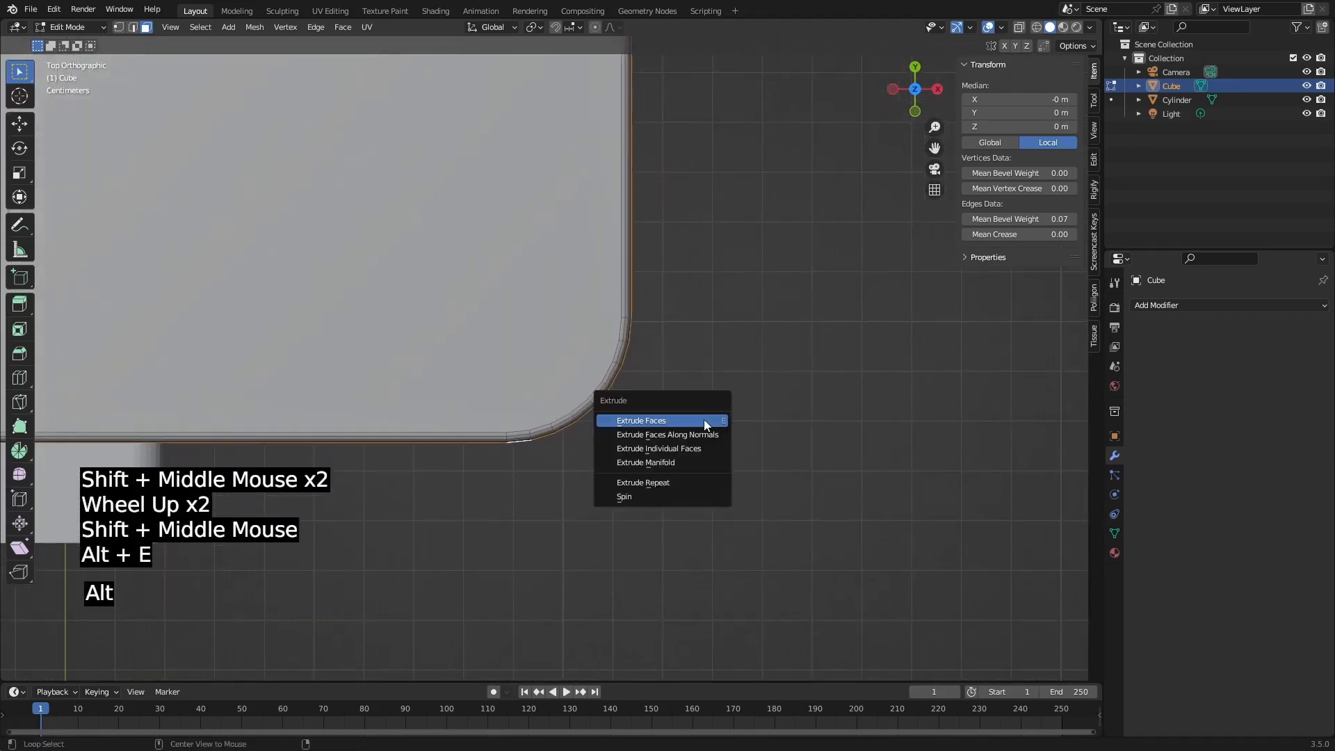
pyautogui.click(669, 438)
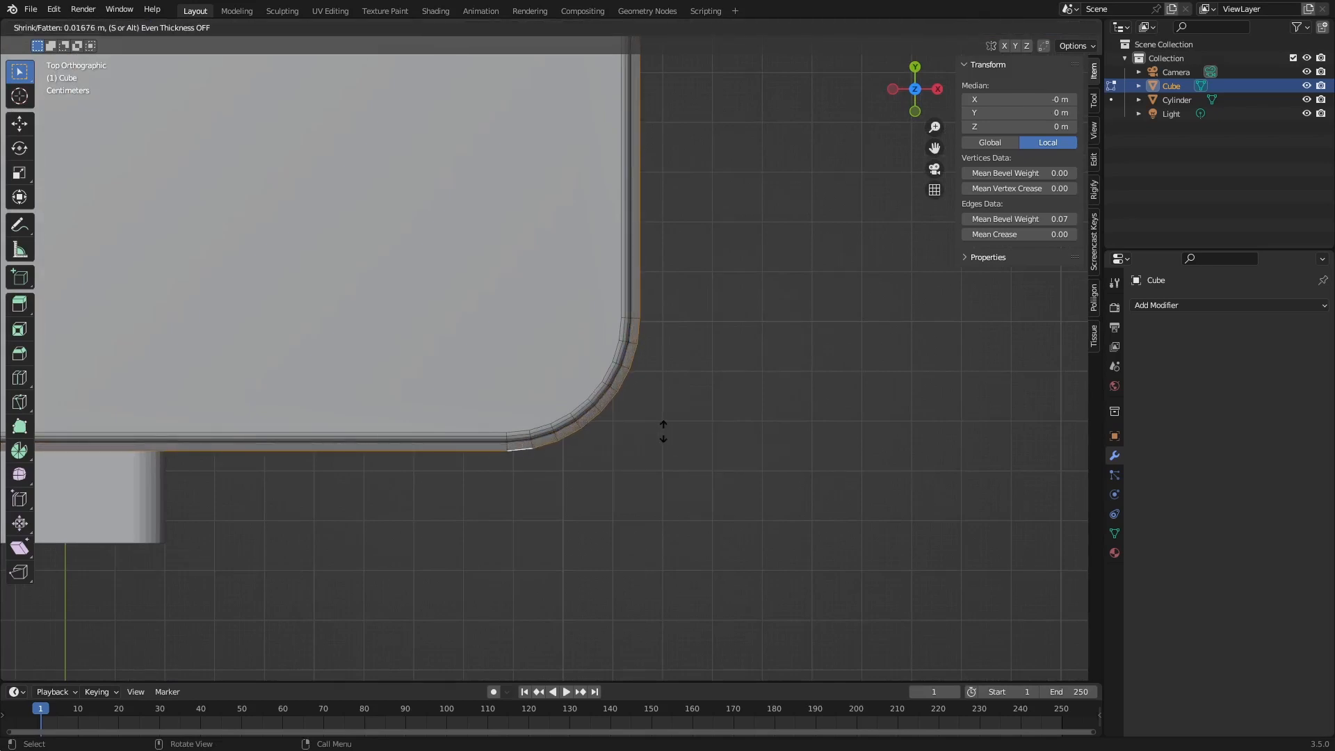
pyautogui.click(663, 431)
pyautogui.scroll(-2, 664, 443)
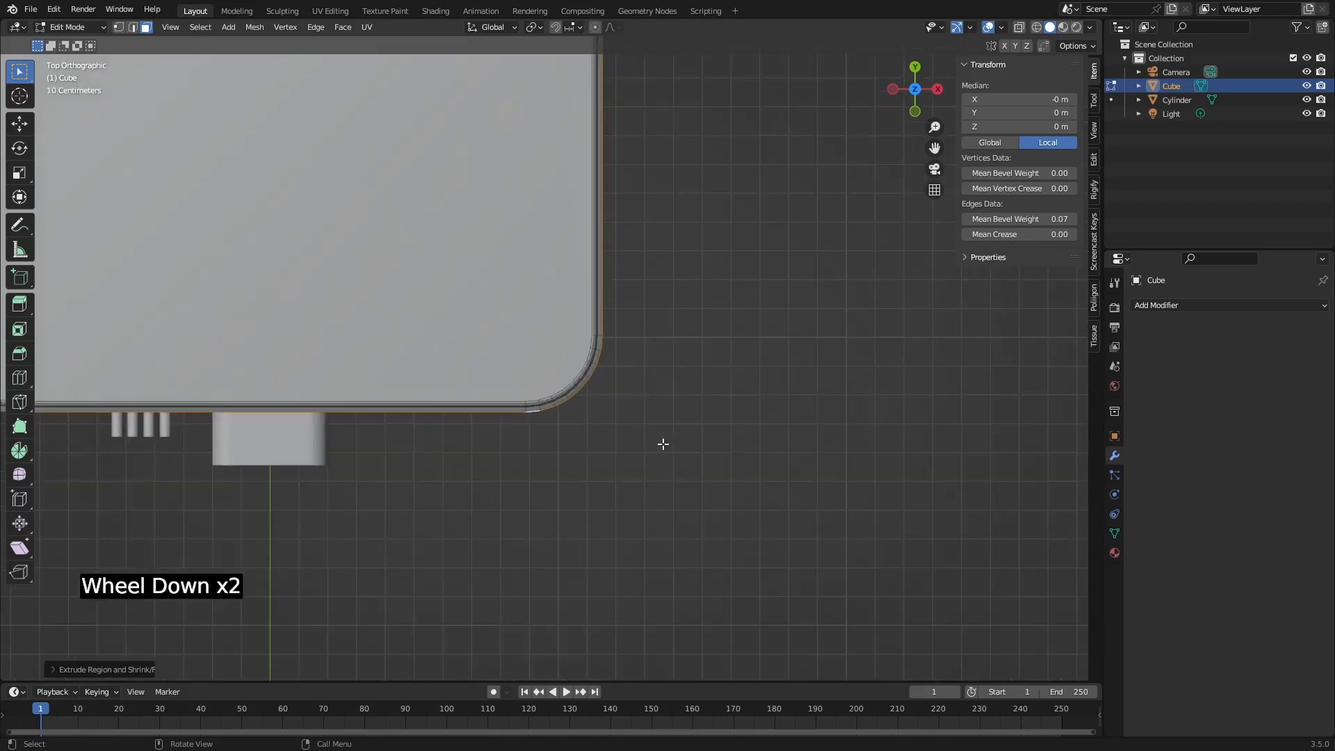
# Set the mean bevel weight of all the phone body's edges to 0.
pyautogui.moveTo(570, 440); pyautogui.dragTo(560, 364, button='middle')
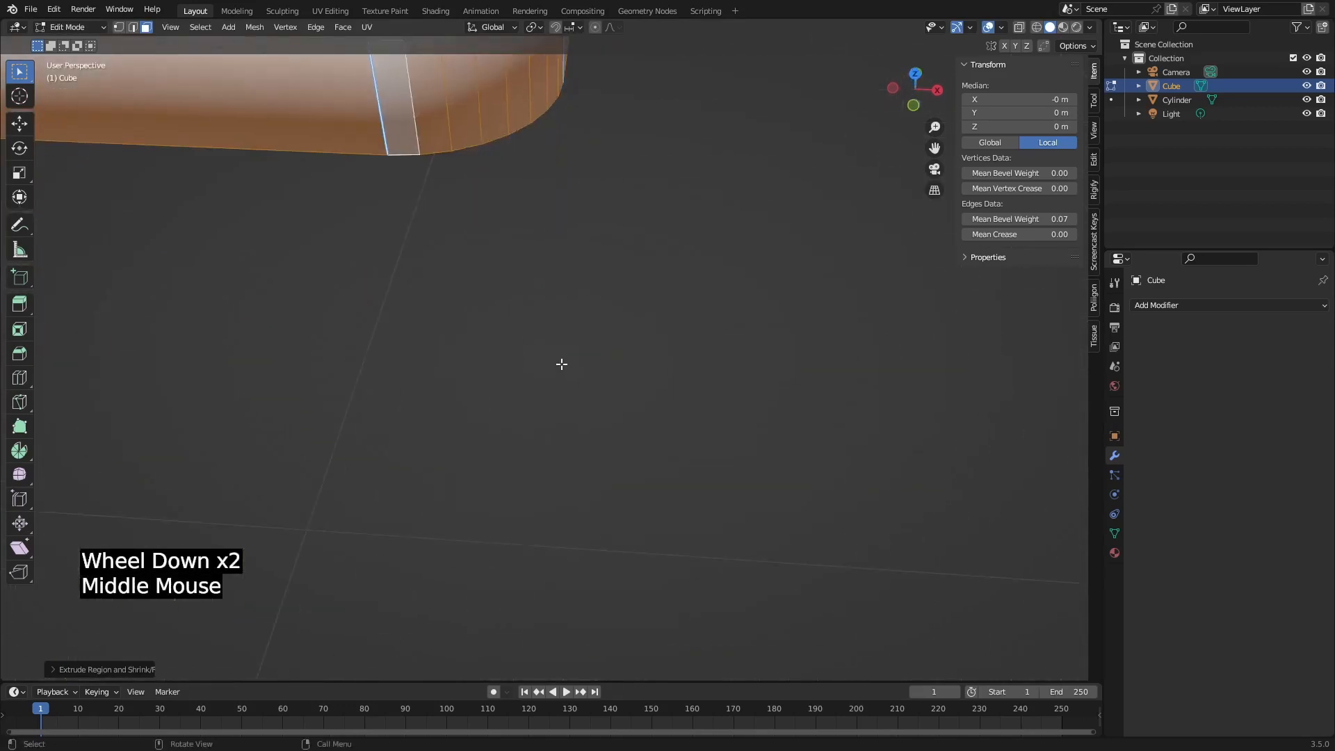
pyautogui.scroll(-2, 462, 325)
pyautogui.keyDown('shift'); pyautogui.moveTo(462, 324); pyautogui.dragTo(544, 436, button='middle'); pyautogui.keyUp('shift')
pyautogui.scroll(1, 545, 435)
pyautogui.click(723, 450)
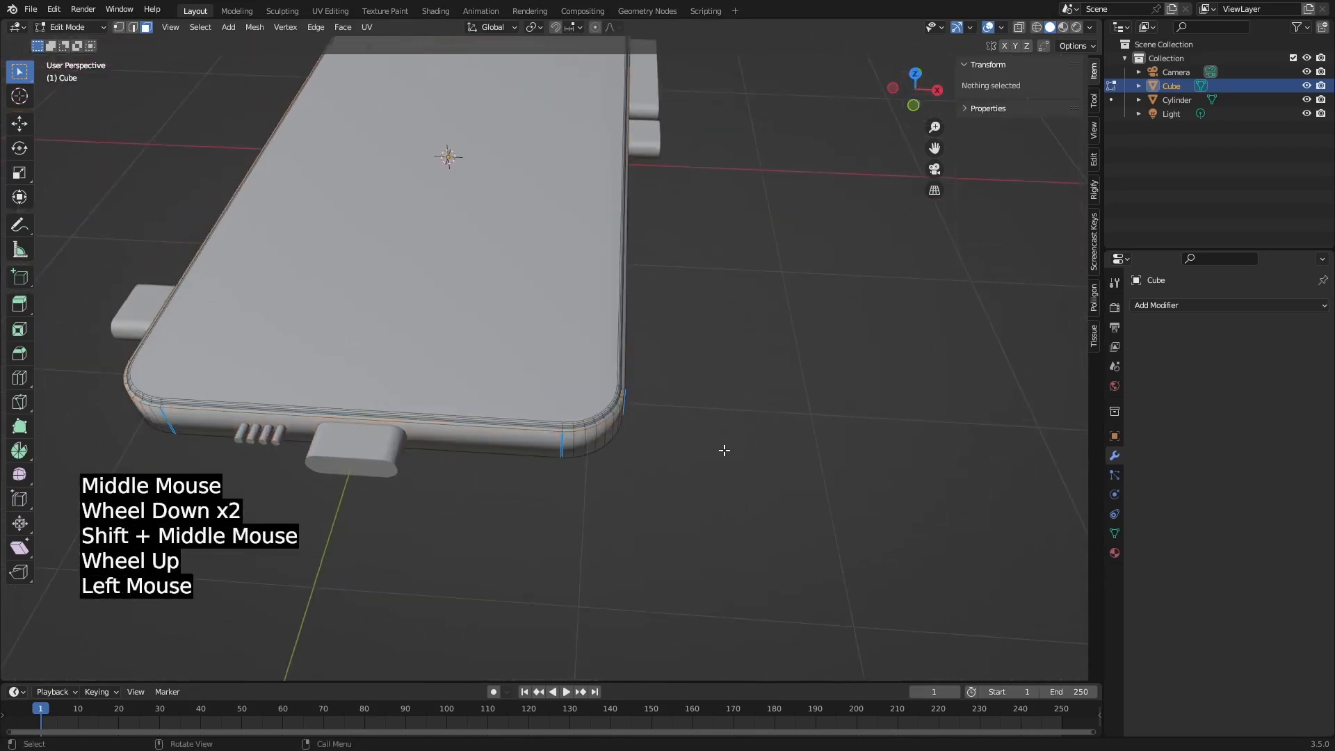
pyautogui.press('a')
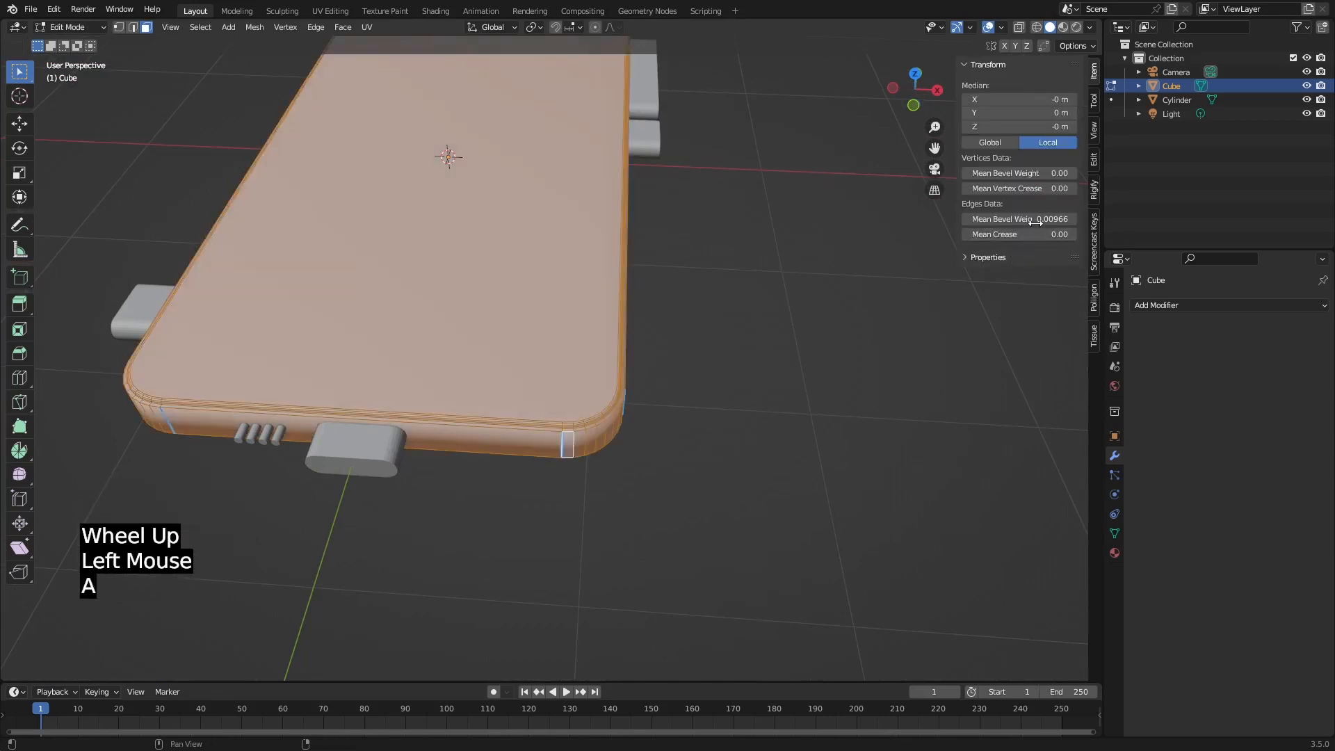
pyautogui.moveTo(1041, 219); pyautogui.dragTo(1001, 219)
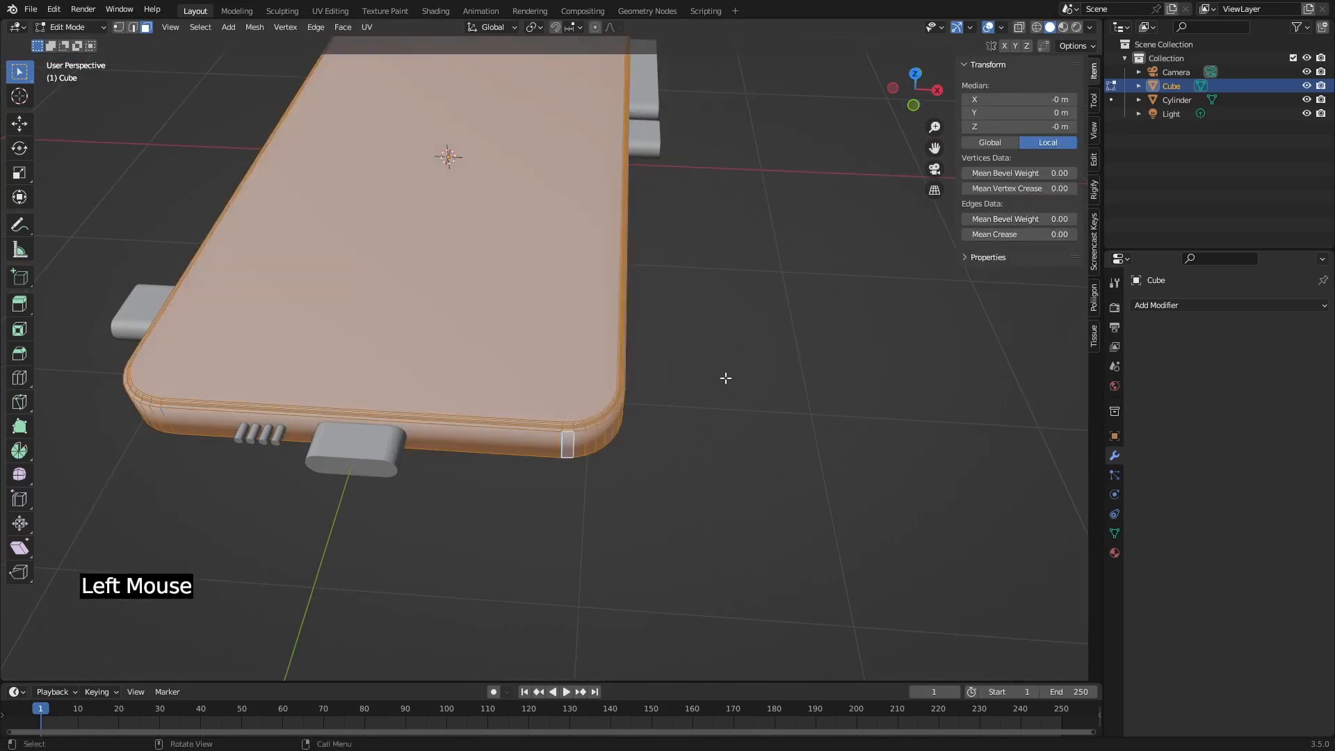
pyautogui.press('1')
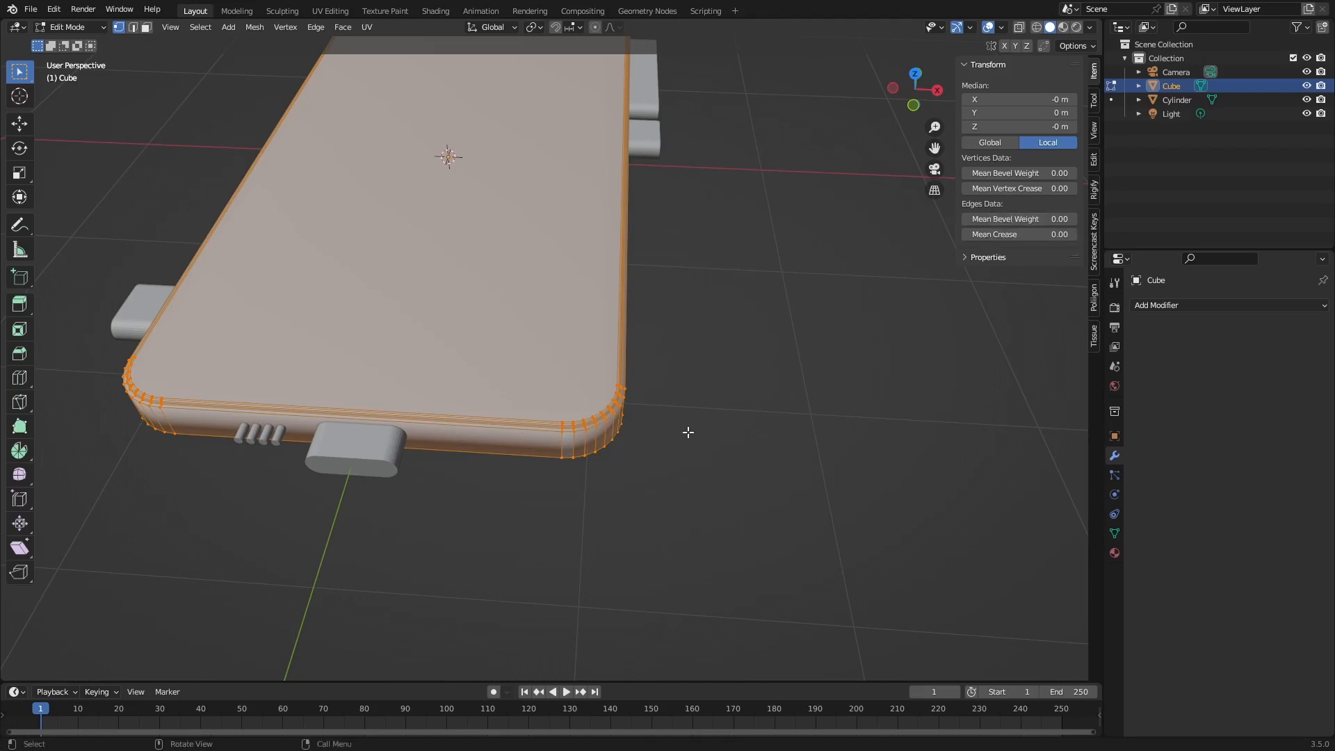
# Enable Auto Smooth at 30° for the phone body's normals.
pyautogui.press('Tab')
pyautogui.moveTo(685, 436)
pyautogui.keyDown('shift'); pyautogui.mouseDown(button='middle')
pyautogui.moveTo(566, 423)
pyautogui.moveTo(692, 436)
pyautogui.mouseUp(button='middle'); pyautogui.keyUp('shift')
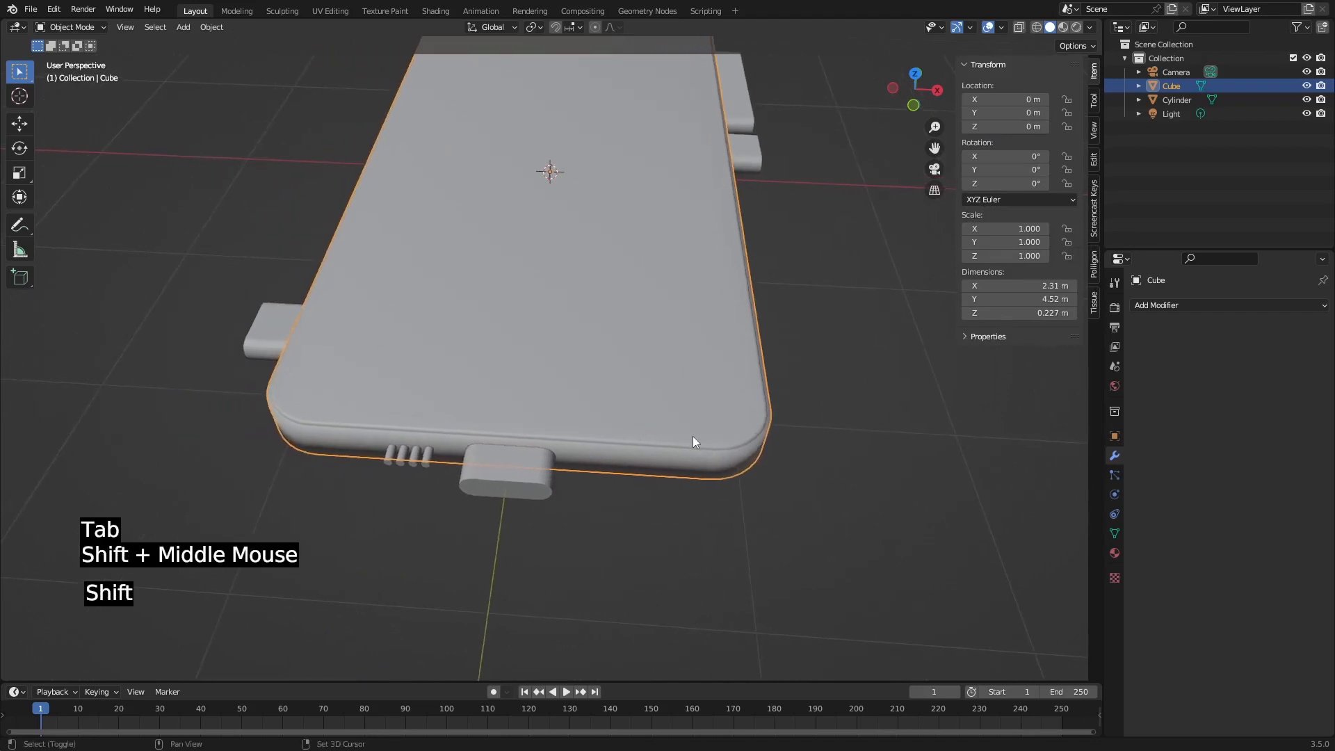
pyautogui.click(1114, 533)
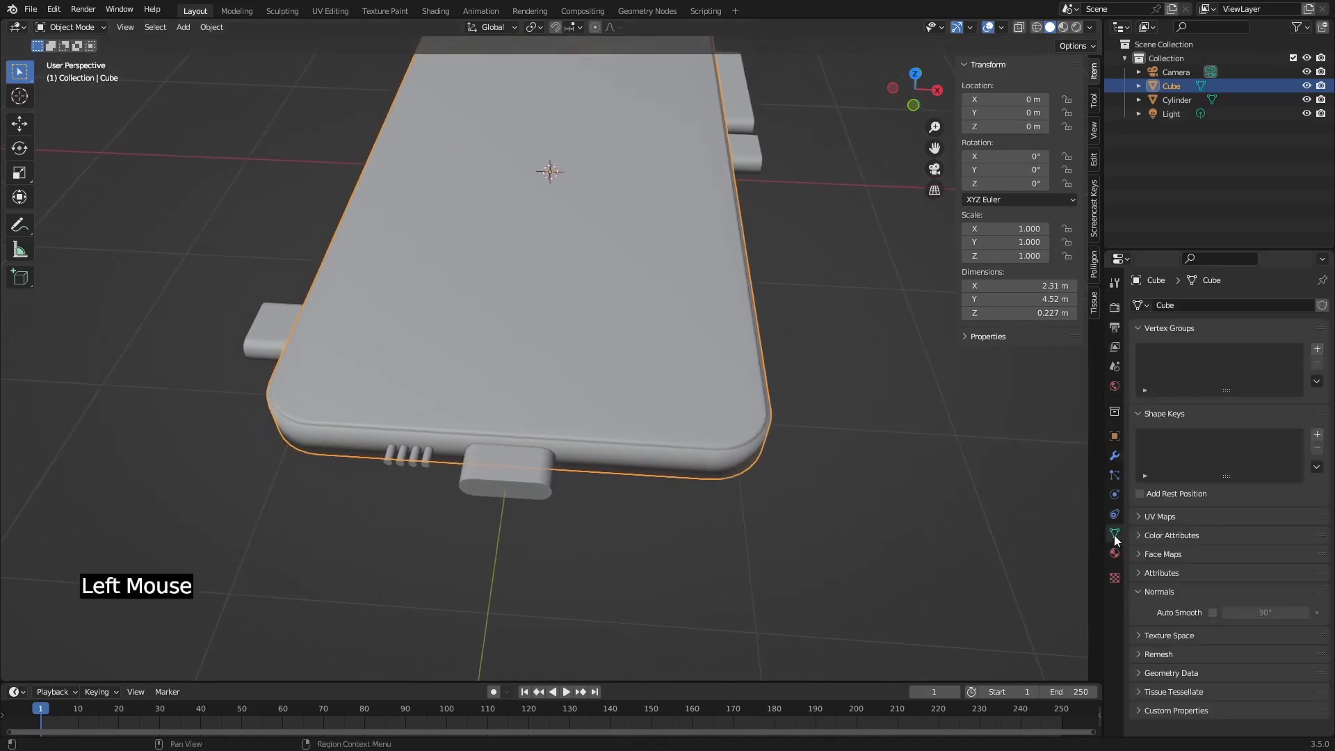
pyautogui.click(1212, 612)
pyautogui.moveTo(678, 528); pyautogui.dragTo(677, 481, button='middle')
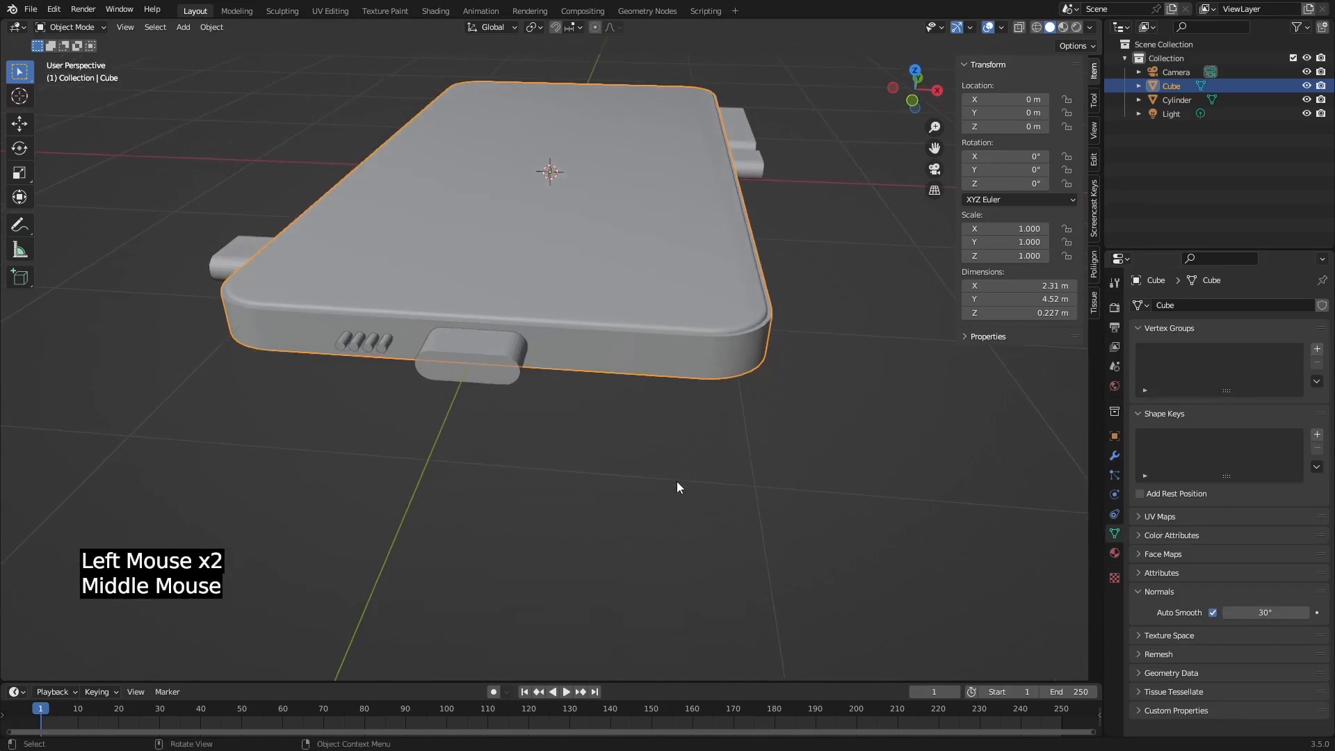
pyautogui.scroll(2, 679, 408)
pyautogui.scroll(-1, 685, 402)
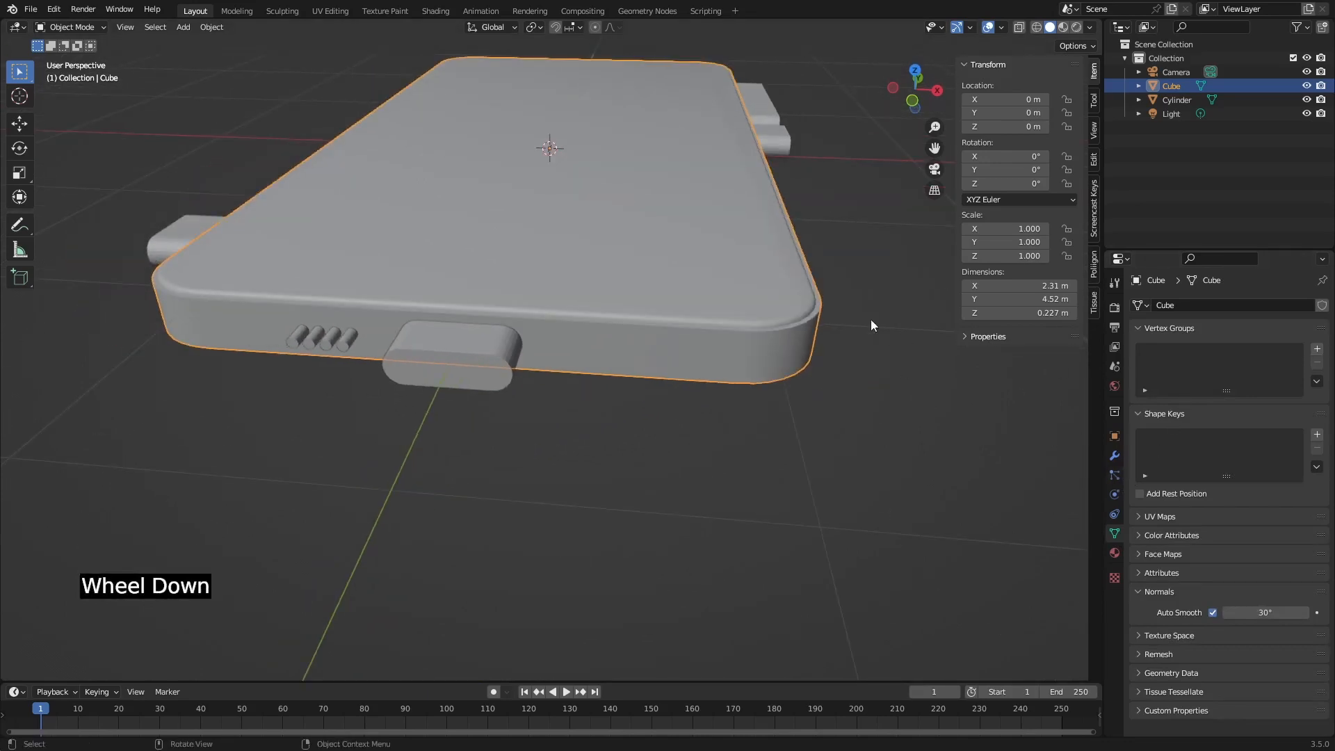
# Add a Boolean Difference modifier to the phone body, using the joined cylinders and blocks object as the cutter.
pyautogui.click(1114, 456)
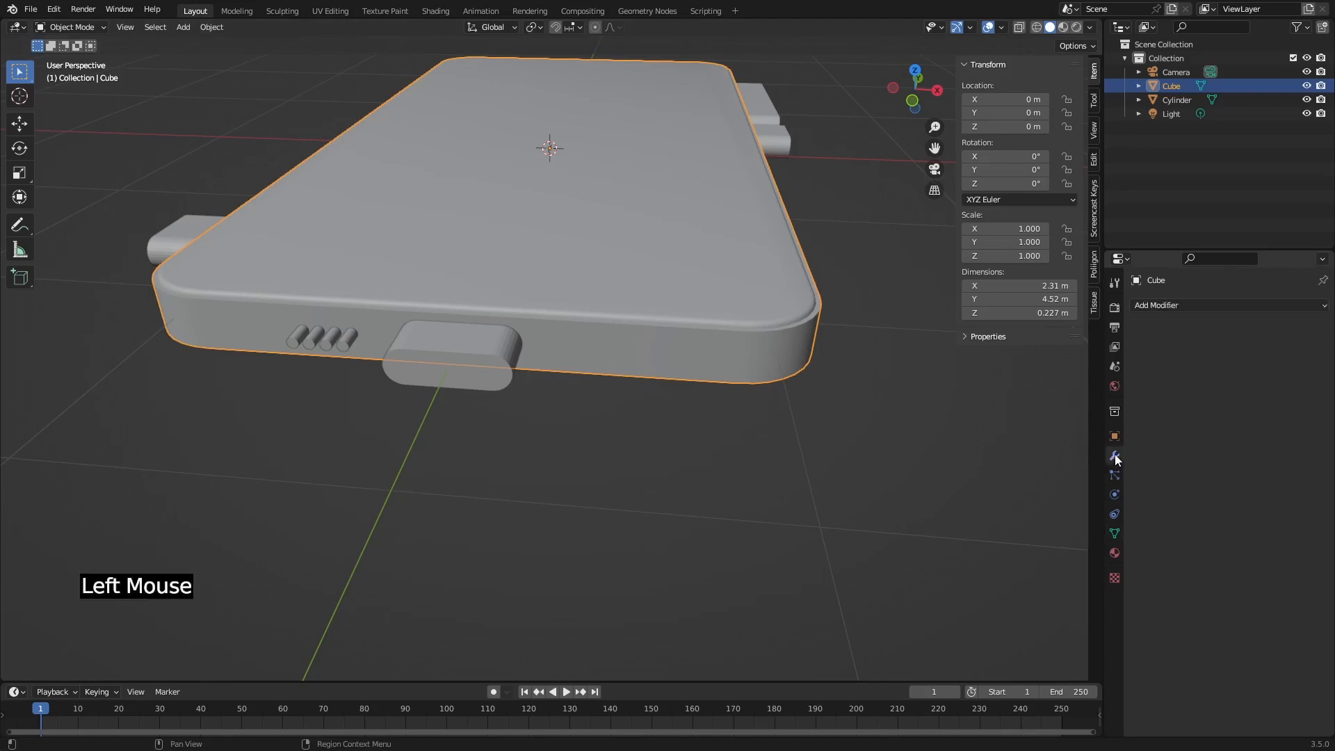
pyautogui.click(1182, 306)
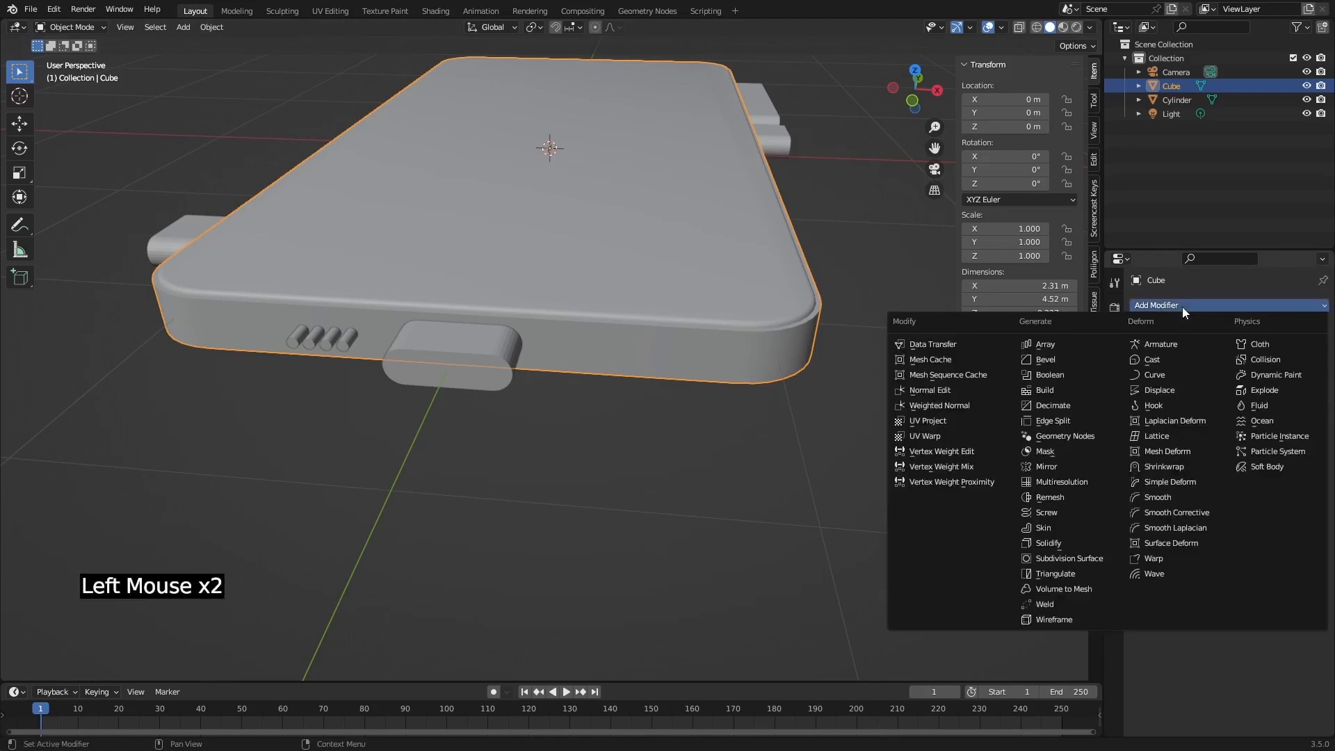
pyautogui.click(1078, 379)
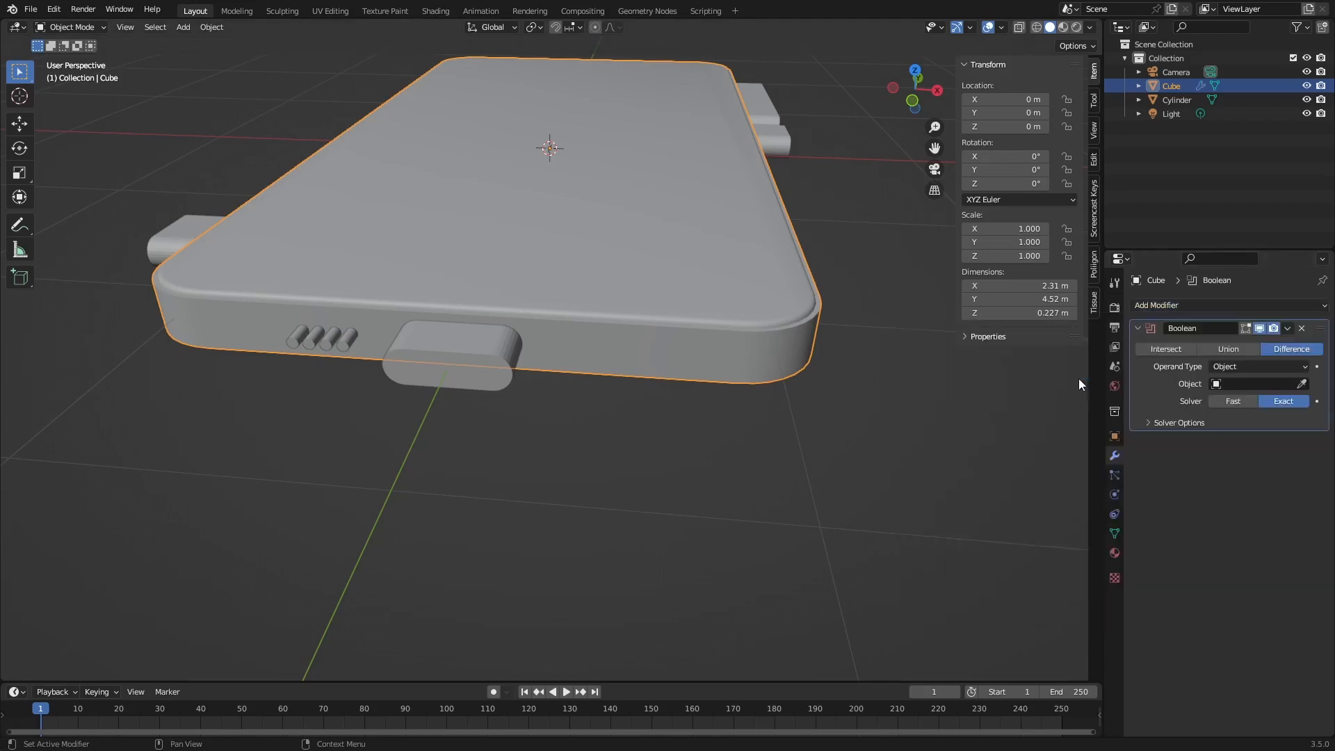
pyautogui.click(1302, 383)
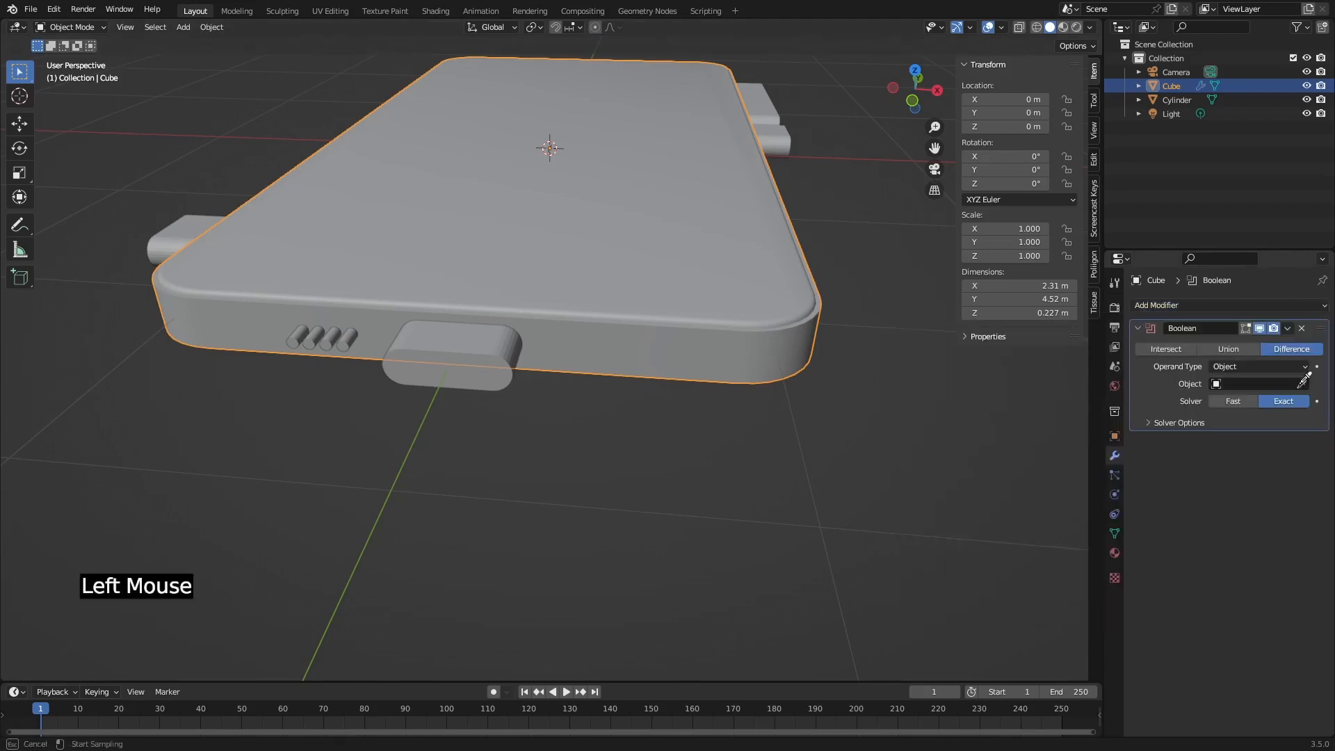
pyautogui.click(453, 351)
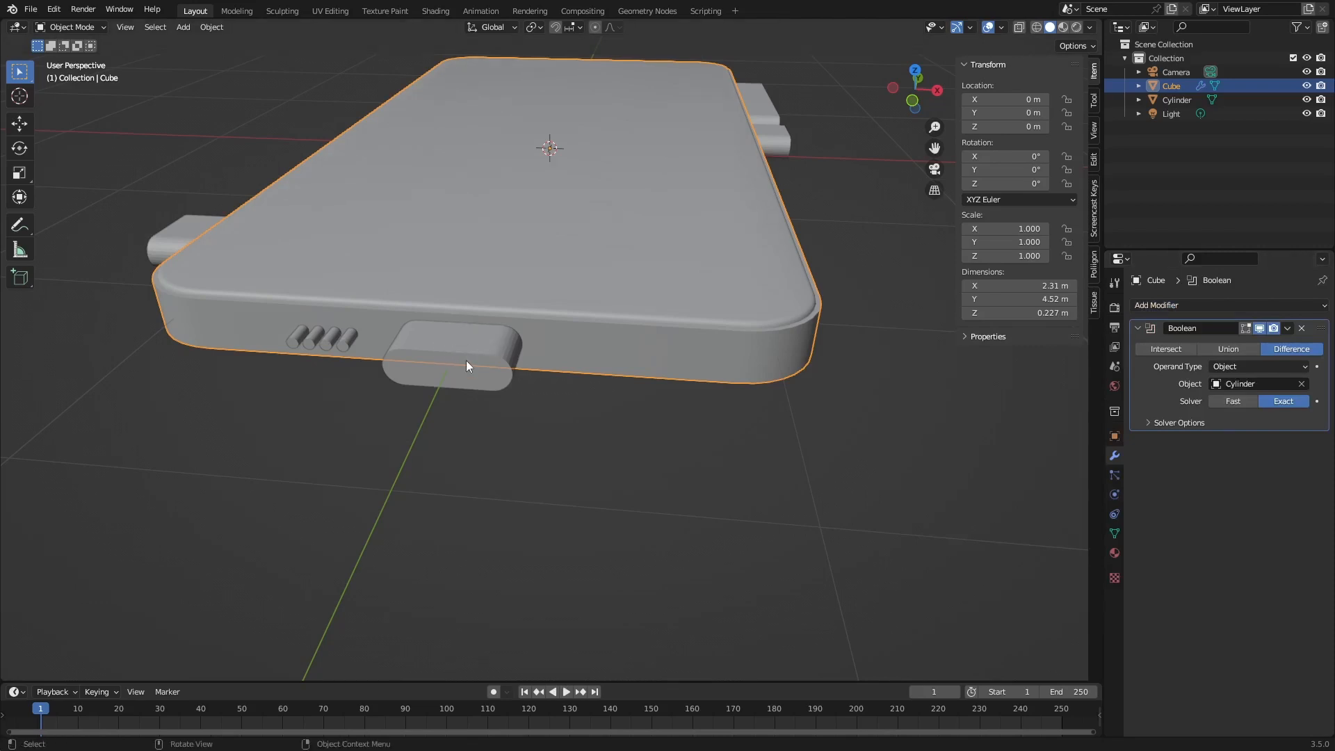
# Set the joined cylinders and blocks object to display as Bounds in the viewport.
pyautogui.click(466, 366)
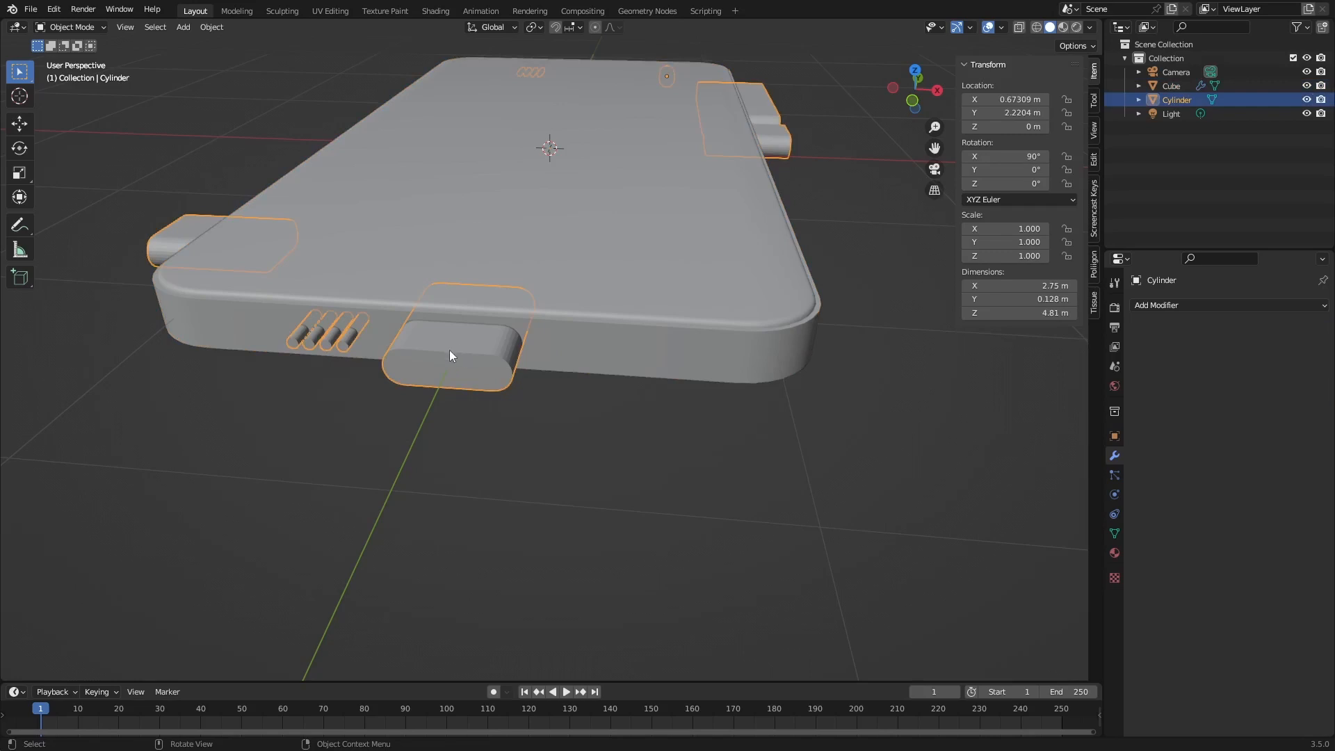
pyautogui.click(1115, 436)
pyautogui.scroll(-4, 1171, 465)
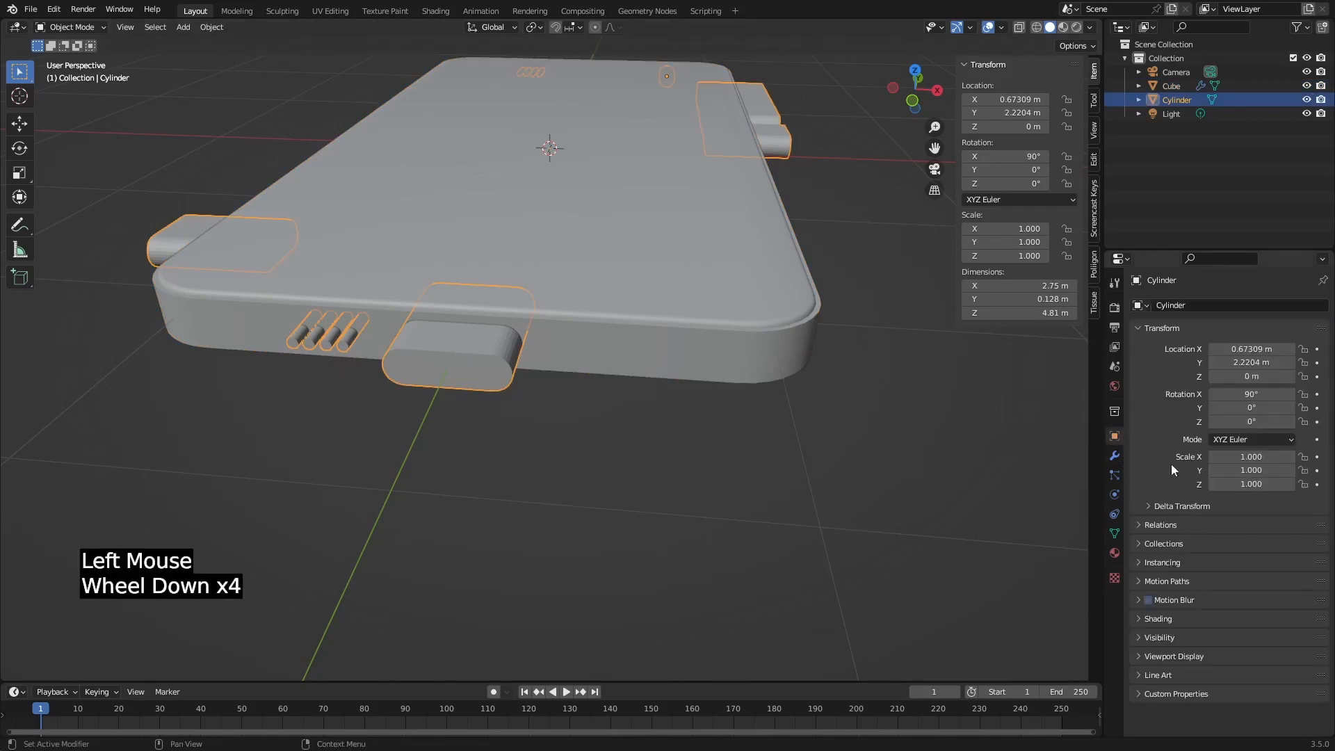
pyautogui.click(1171, 656)
pyautogui.scroll(-3, 1171, 655)
pyautogui.click(1237, 666)
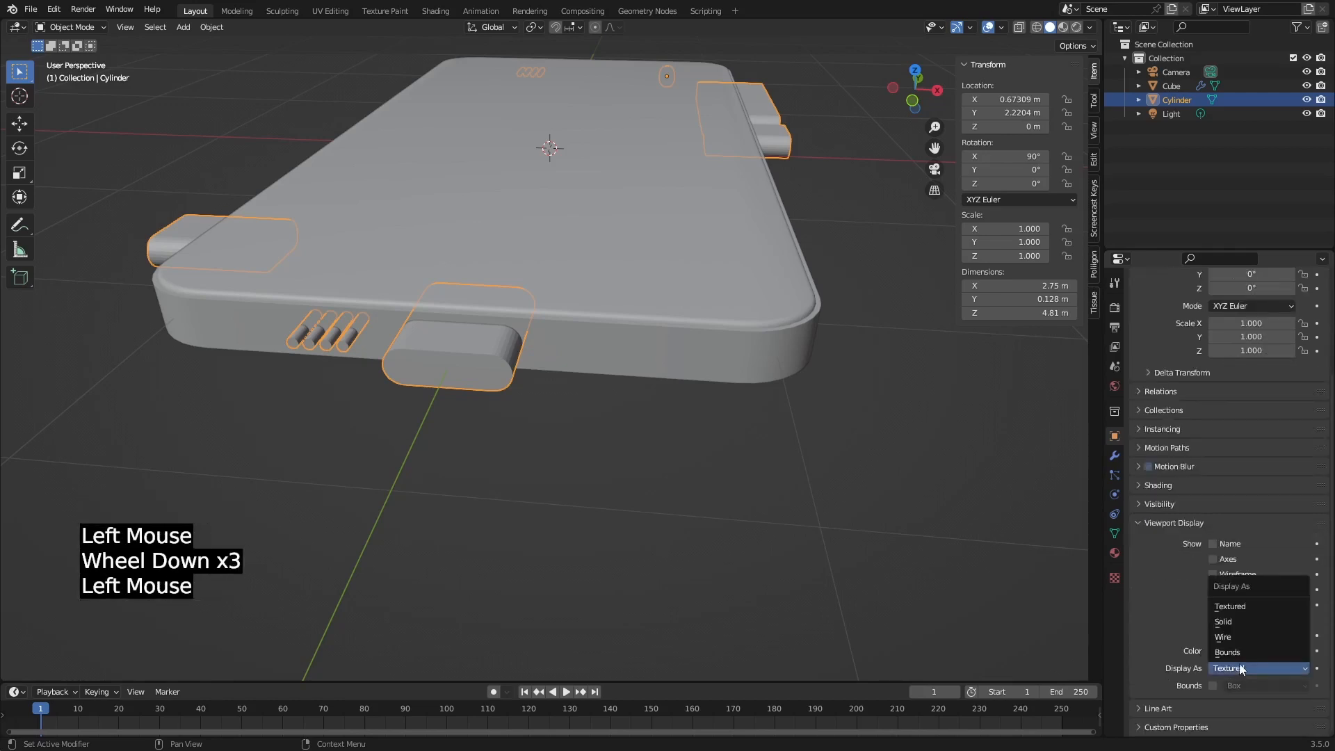
pyautogui.click(1241, 652)
pyautogui.moveTo(501, 414); pyautogui.dragTo(586, 362, button='middle')
pyautogui.click(723, 205)
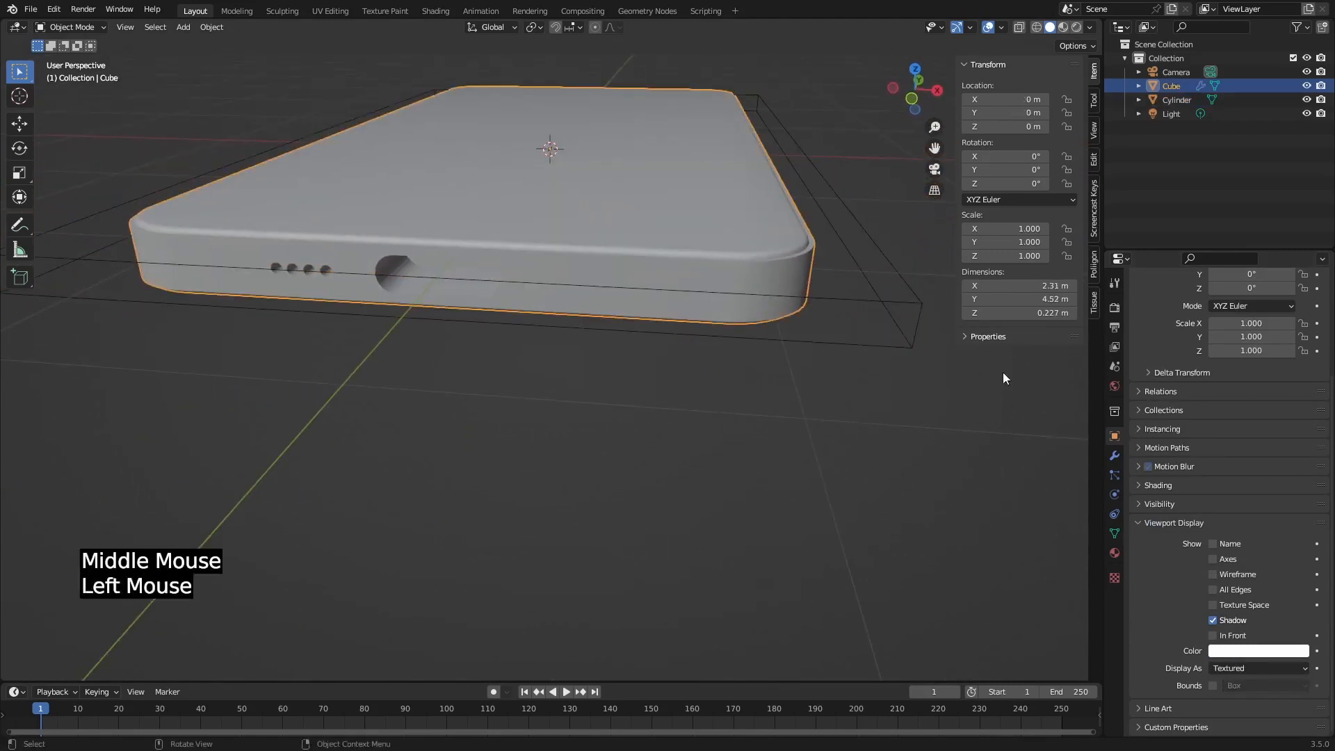
pyautogui.click(1116, 470)
pyautogui.click(1116, 454)
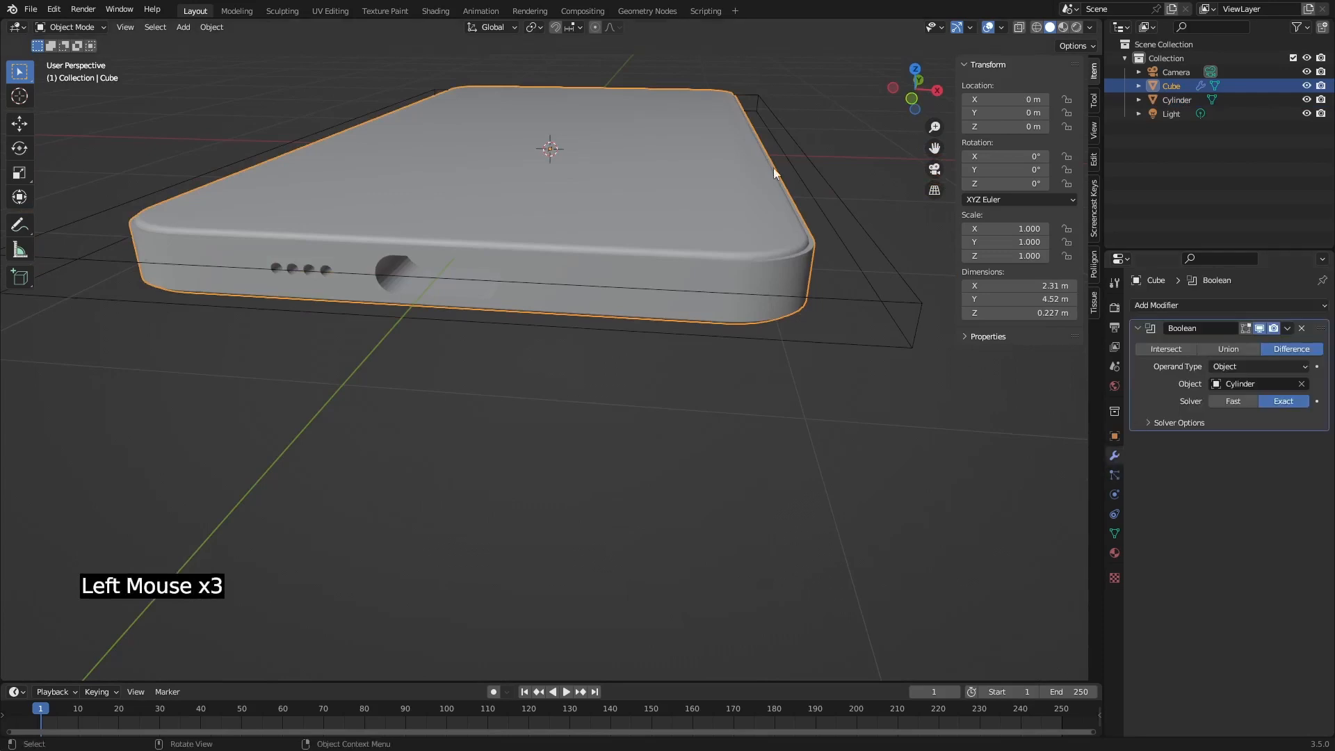
pyautogui.click(894, 303)
pyautogui.press('g')
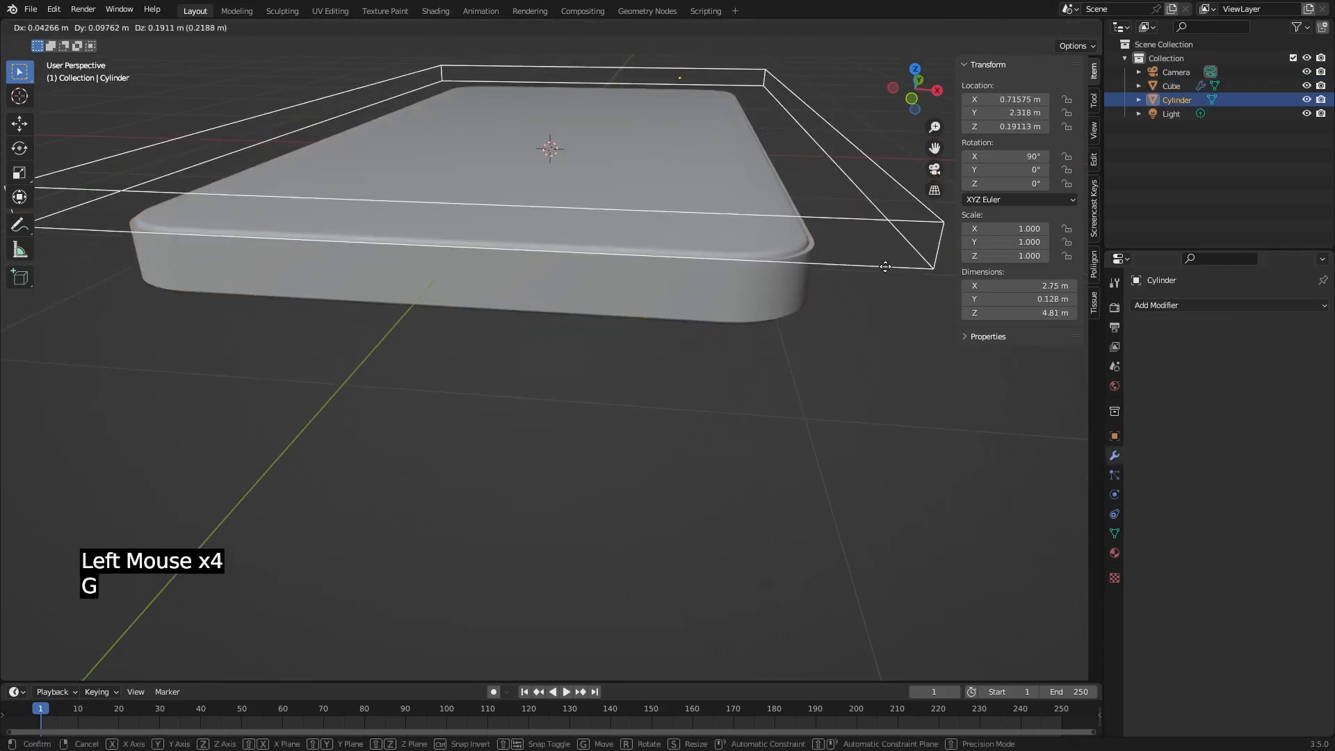
pyautogui.rightClick(882, 297)
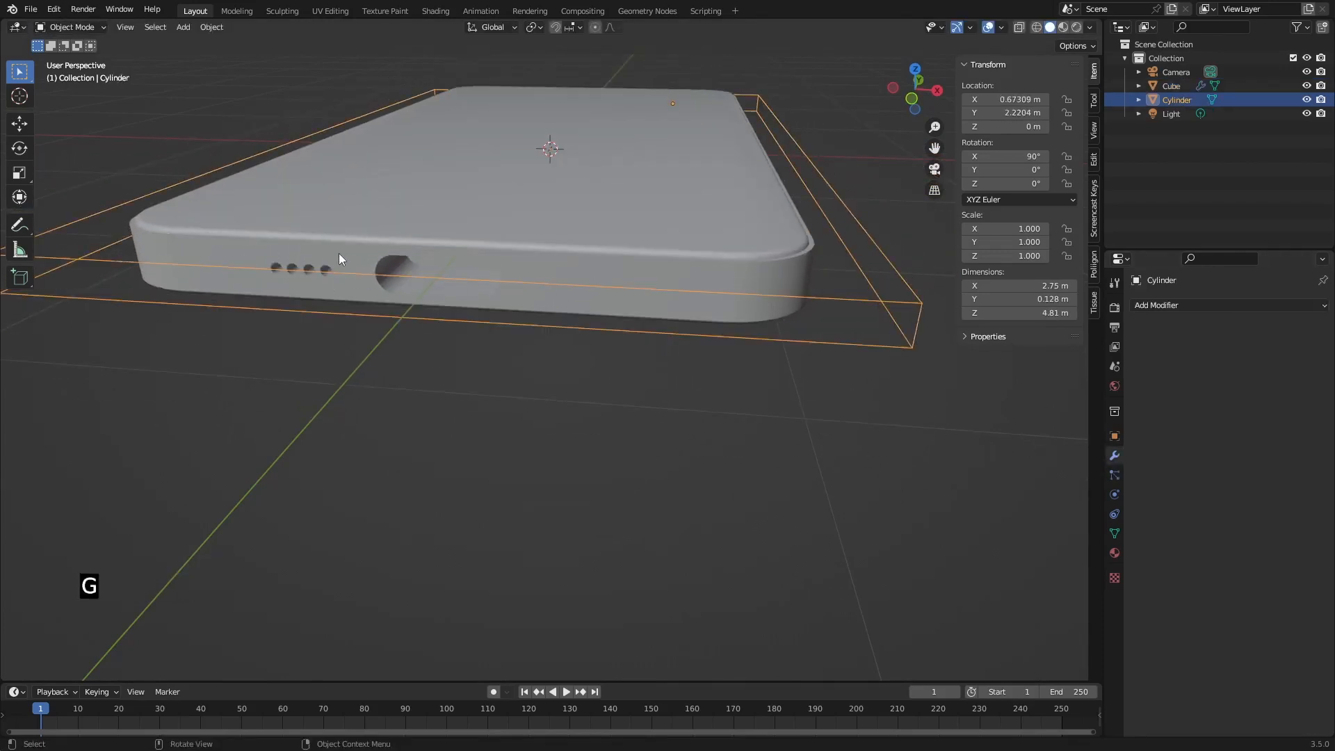
# Duplicate the cutter's speaker-hole cylinder nearest the port and move the copy about 0.72 m along X, past the port.
pyautogui.scroll(3, 351, 246)
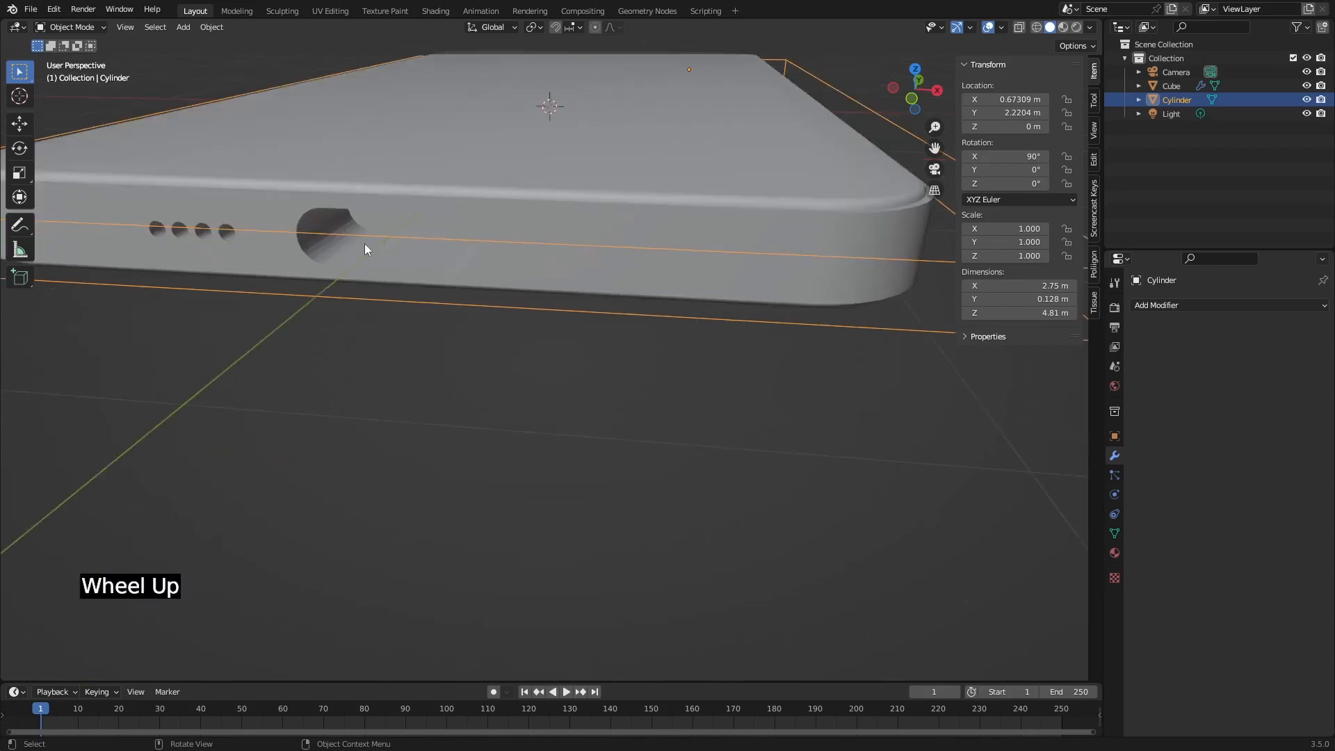
pyautogui.moveTo(438, 268); pyautogui.dragTo(316, 369, button='middle')
pyautogui.press('Tab')
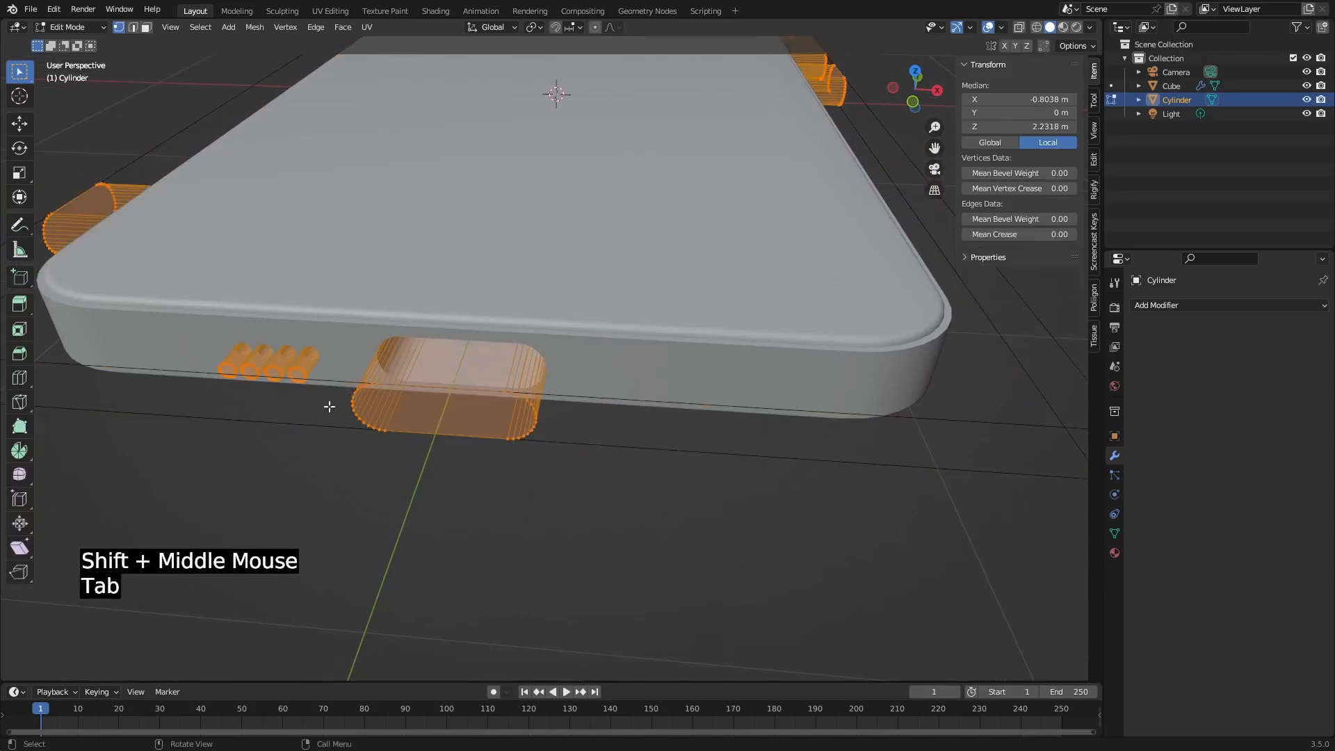
pyautogui.click(301, 372)
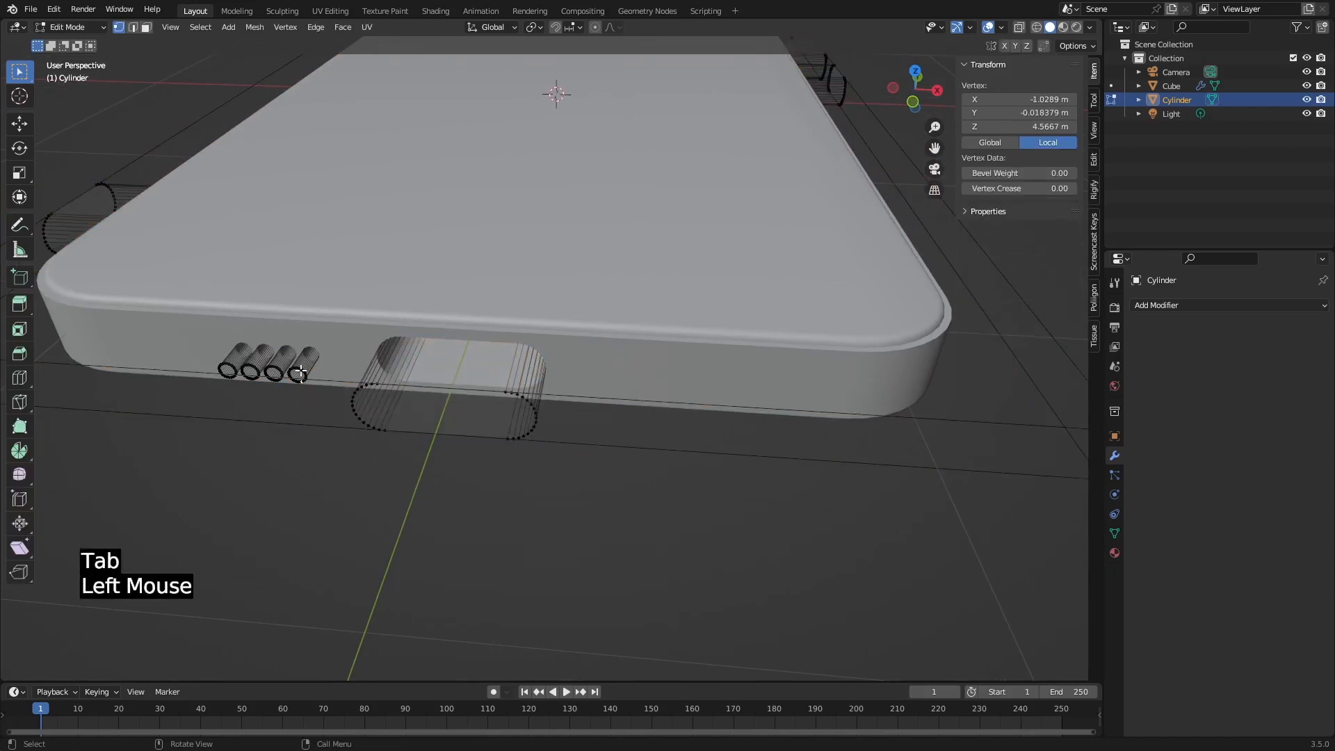
pyautogui.press('l')
pyautogui.moveTo(300, 371); pyautogui.dragTo(317, 366, button='middle')
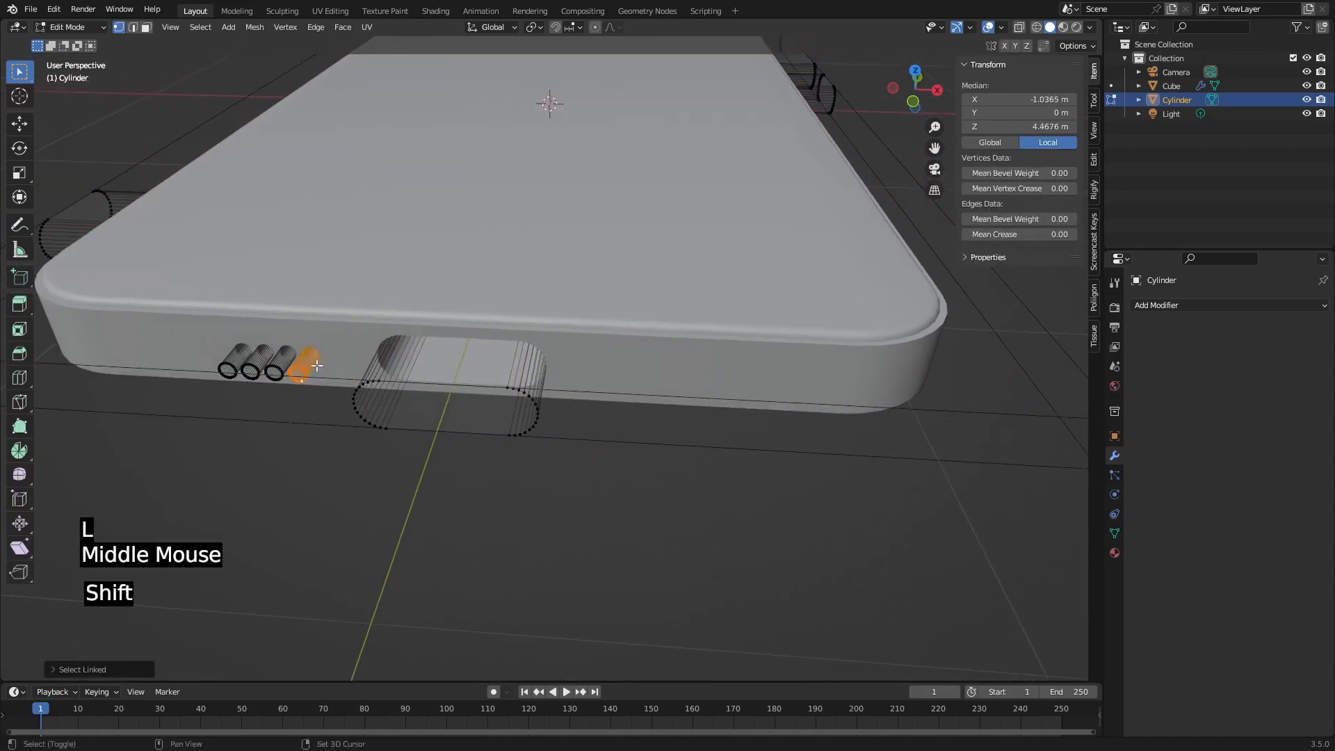
pyautogui.hotkey('shift', 'd')
pyautogui.press('x')
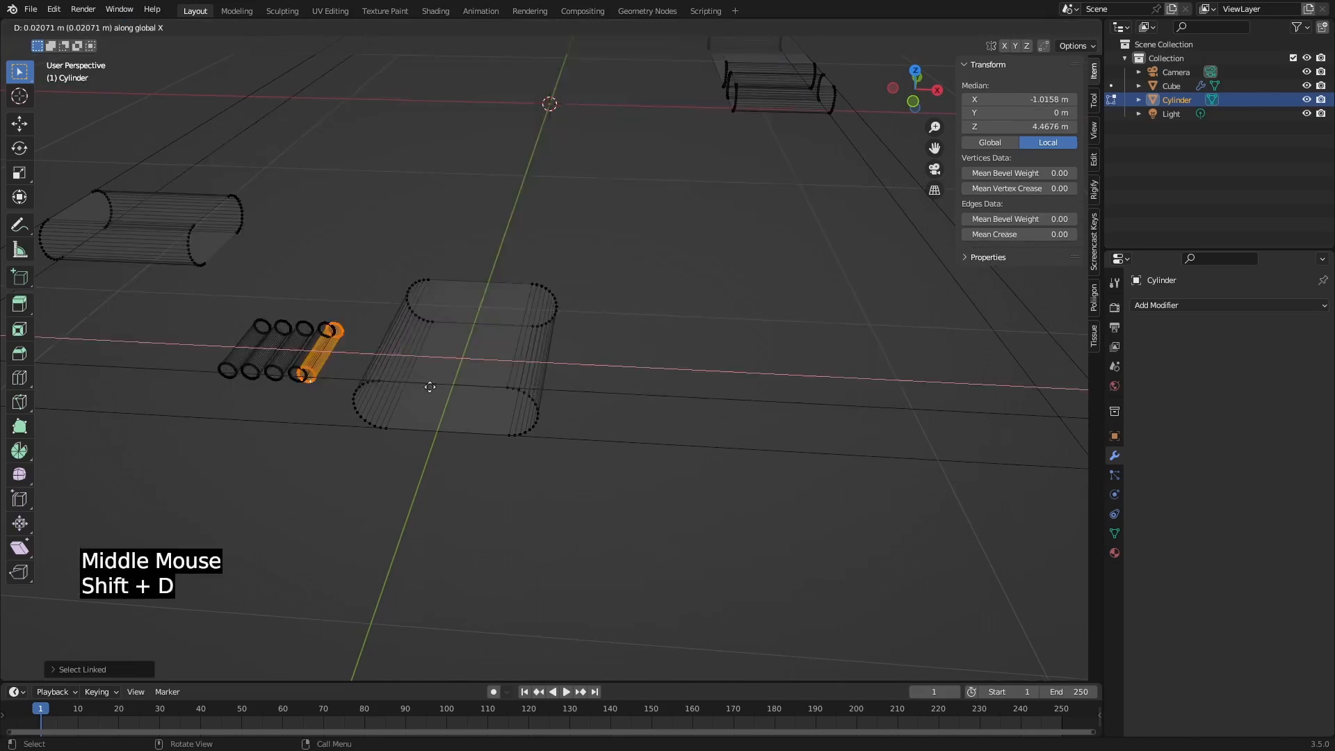
pyautogui.click(614, 409)
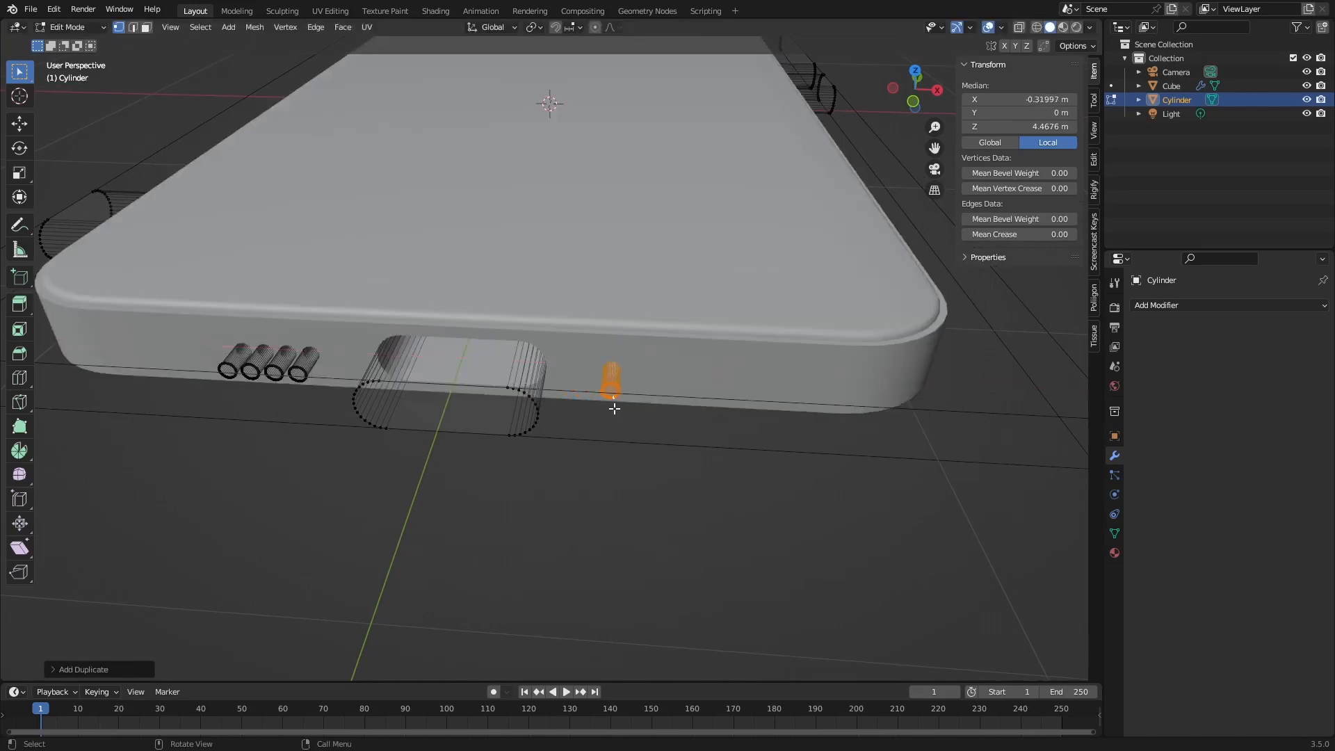
# Scale down the duplicated cylinder to make a small microphone hole and merge its vertices by distance.
pyautogui.press('s')
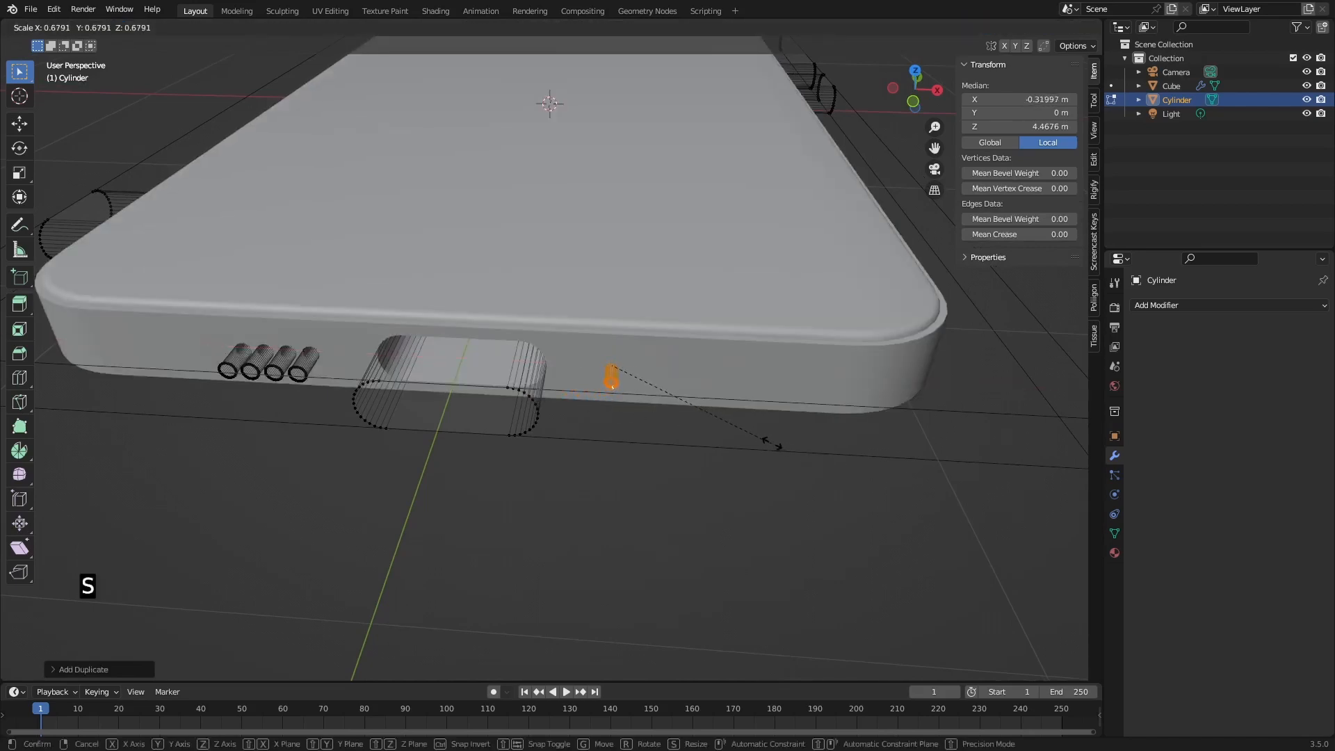
pyautogui.click(755, 438)
pyautogui.scroll(3, 686, 422)
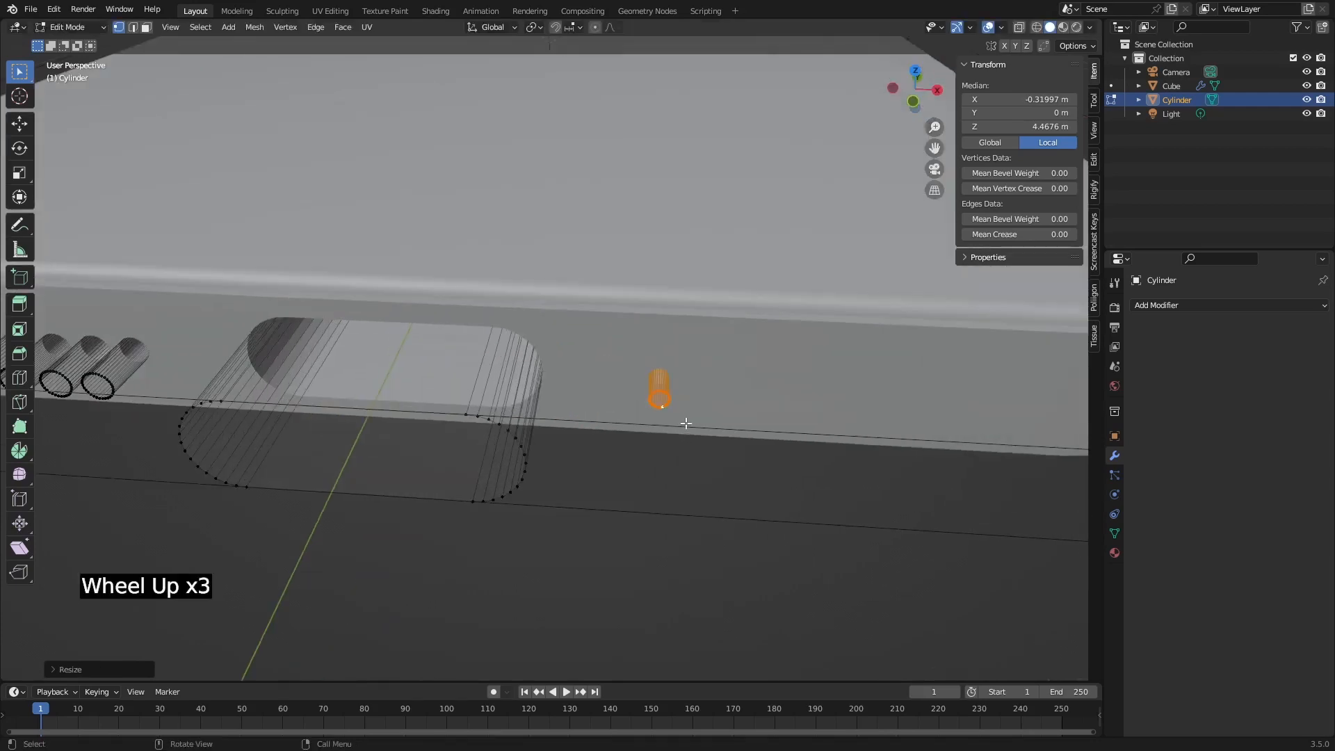
pyautogui.moveTo(686, 422); pyautogui.dragTo(730, 451, button='middle')
pyautogui.press('m')
pyautogui.click(763, 468)
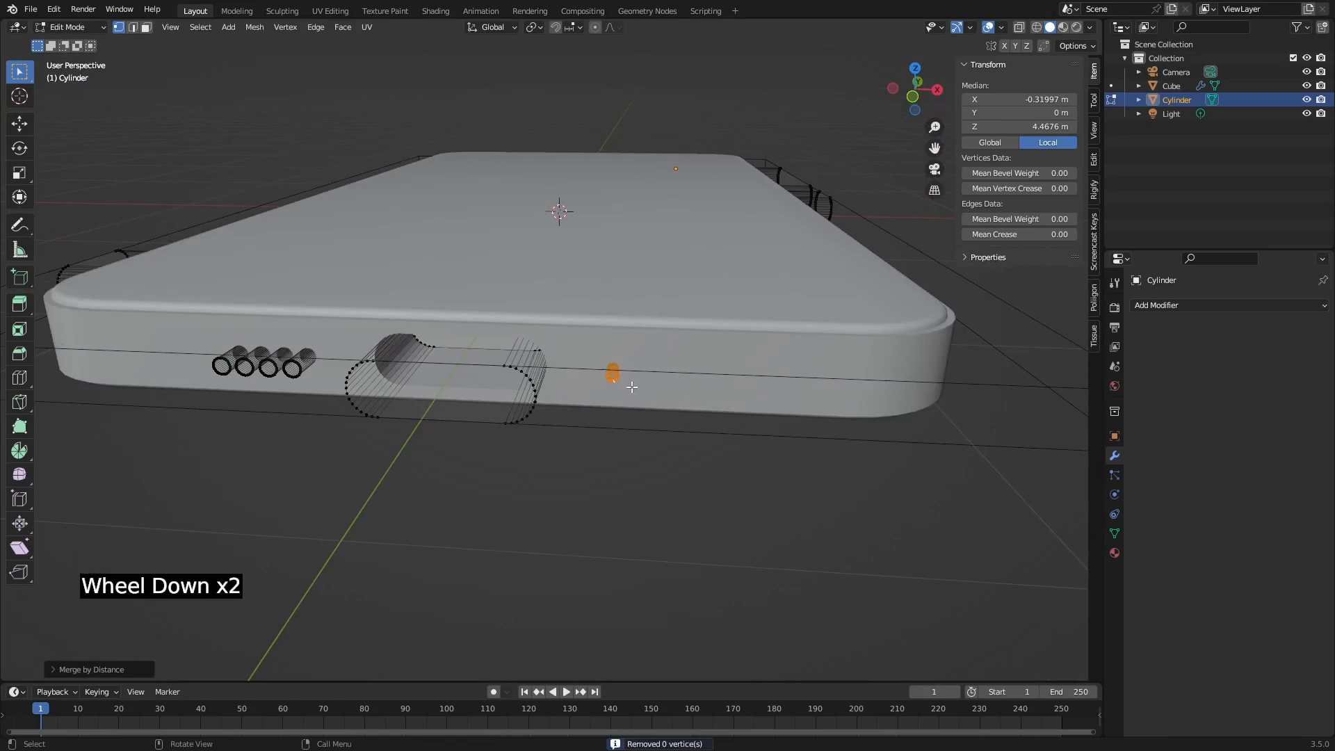
pyautogui.press('Tab')
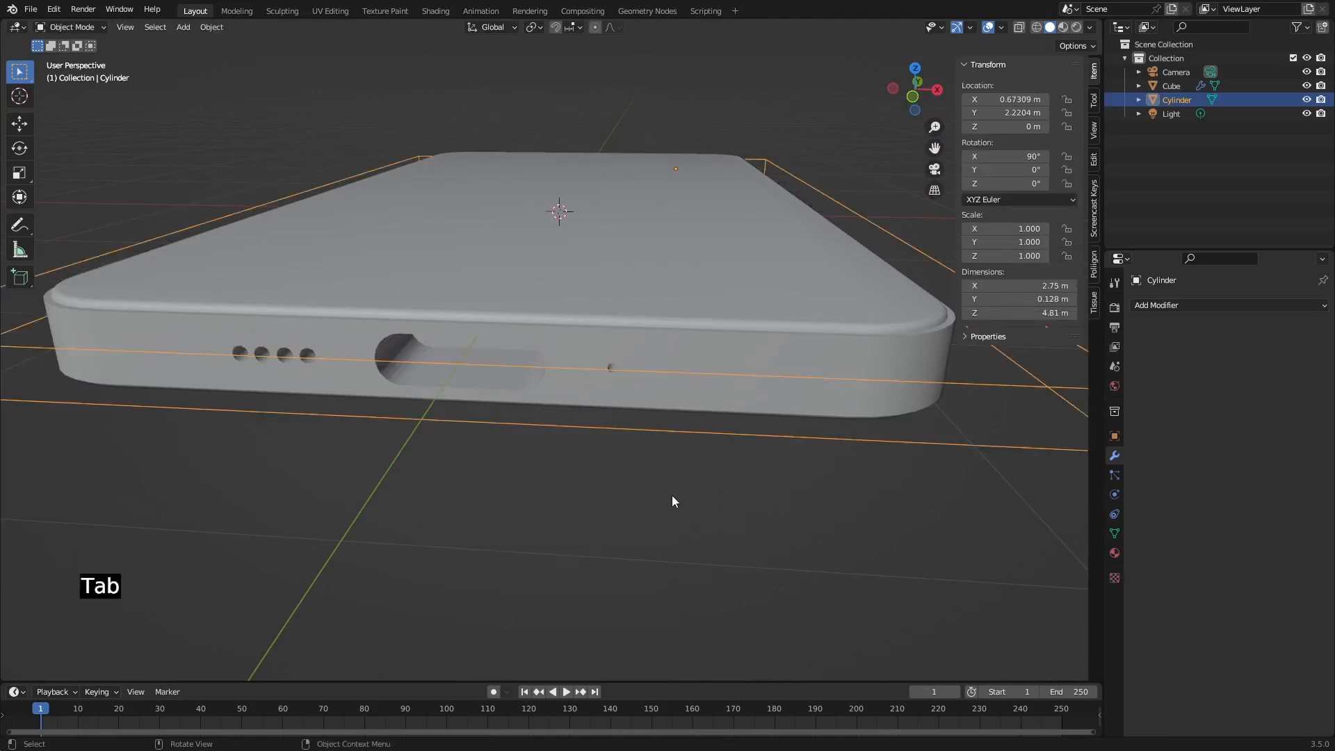
# Apply the Boolean modifier on the phone body.
pyautogui.click(670, 497)
pyautogui.moveTo(657, 435); pyautogui.dragTo(678, 414, button='middle')
pyautogui.scroll(-2, 654, 382)
pyautogui.moveTo(638, 357); pyautogui.dragTo(624, 322, button='middle')
pyautogui.click(627, 306)
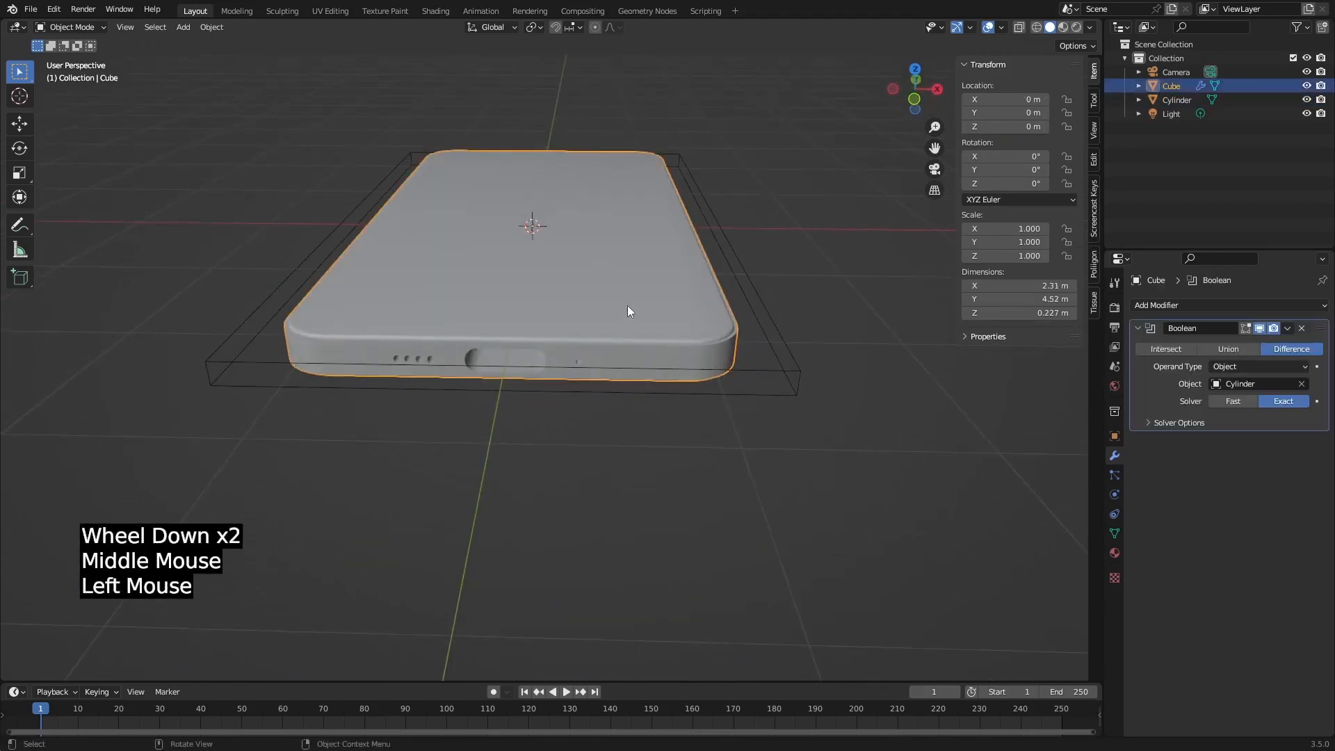
pyautogui.click(1286, 331)
pyautogui.click(1258, 340)
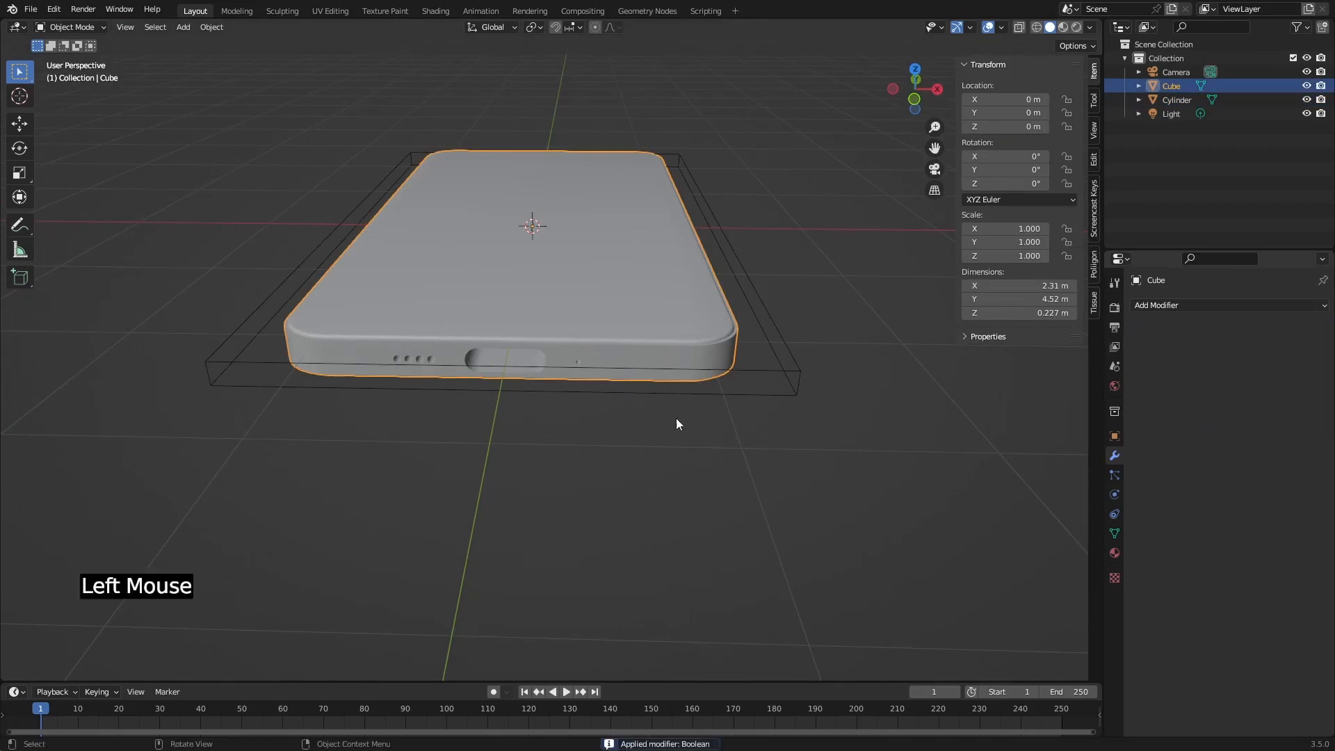
# Delete the joined cylinders and blocks cutter object.
pyautogui.click(790, 367)
pyautogui.press('x')
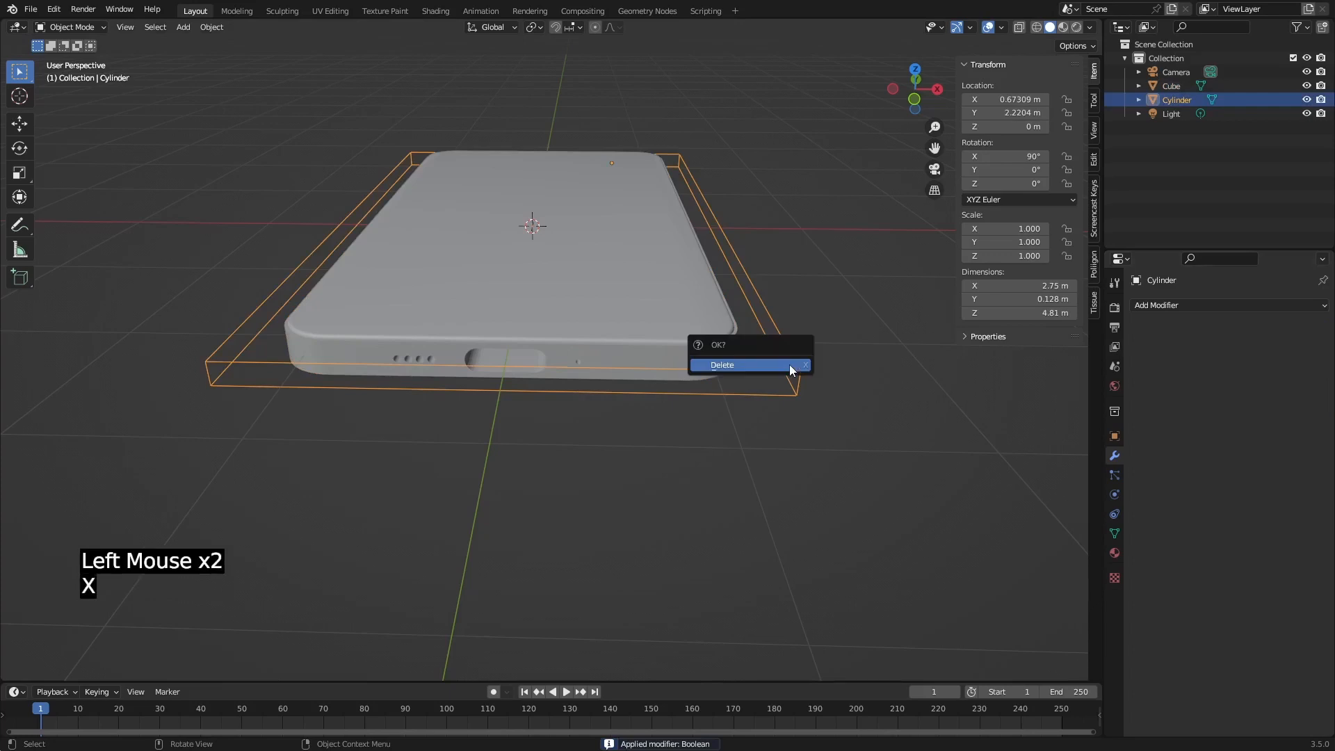
pyautogui.click(790, 364)
pyautogui.scroll(-1, 542, 375)
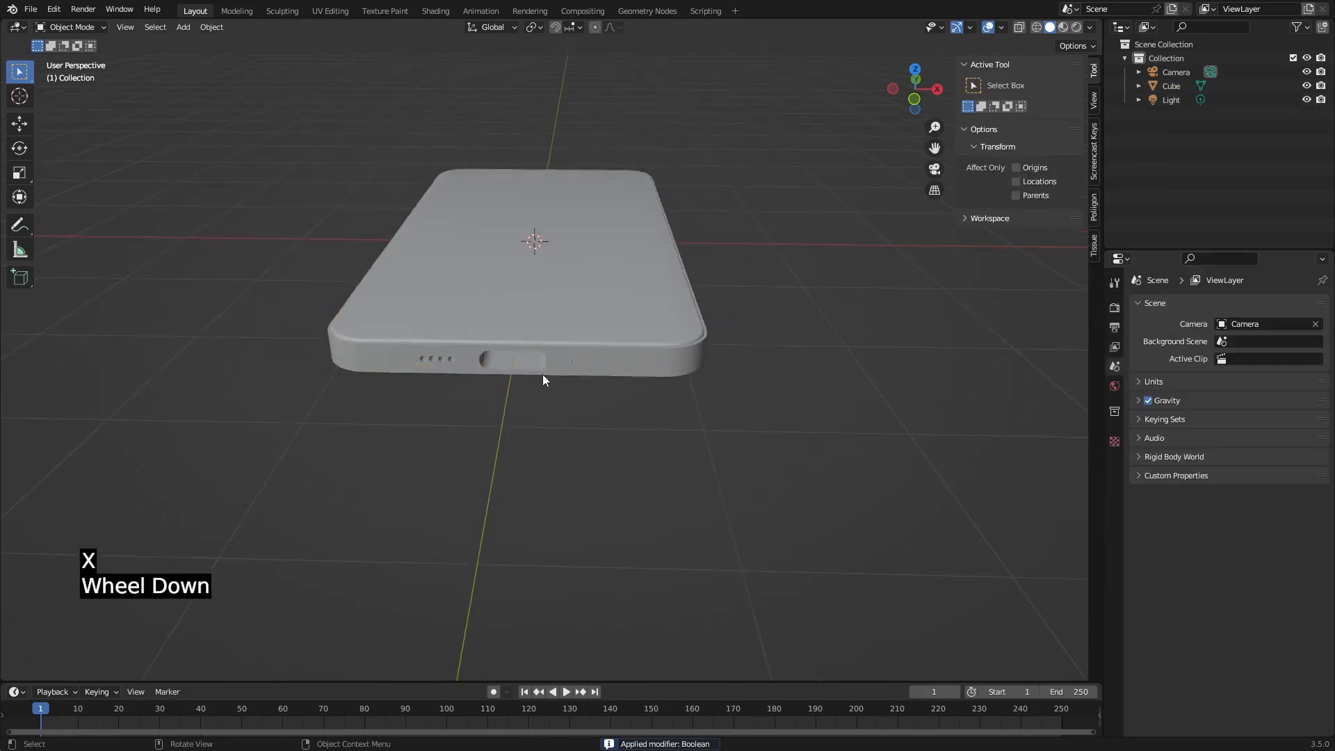
# Inset the back face inside the phone body's charging port by about 0.05 m.
pyautogui.scroll(3, 542, 374)
pyautogui.moveTo(542, 374); pyautogui.dragTo(632, 319, button='middle')
pyautogui.click(584, 360)
pyautogui.scroll(1, 574, 320)
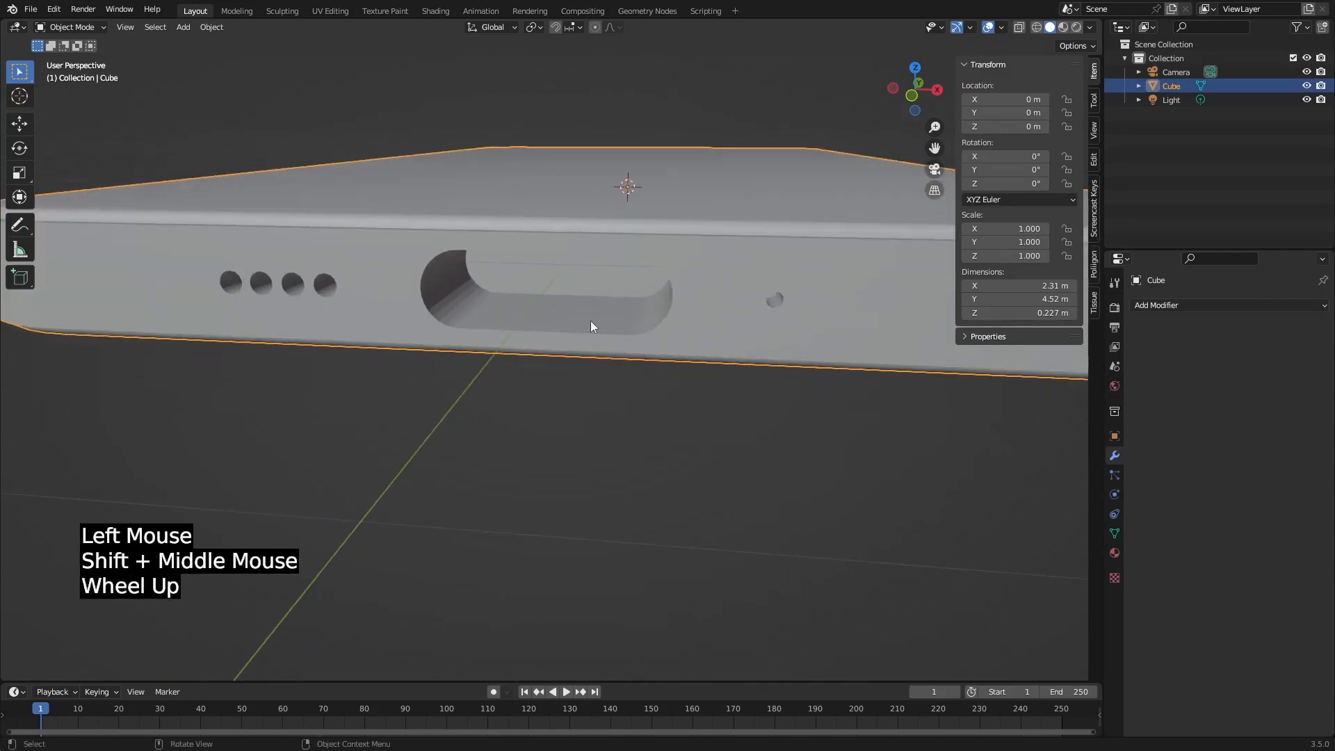
pyautogui.keyDown('shift'); pyautogui.moveTo(524, 280); pyautogui.dragTo(497, 308, button='middle'); pyautogui.keyUp('shift')
pyautogui.press('Tab')
pyautogui.click(417, 323)
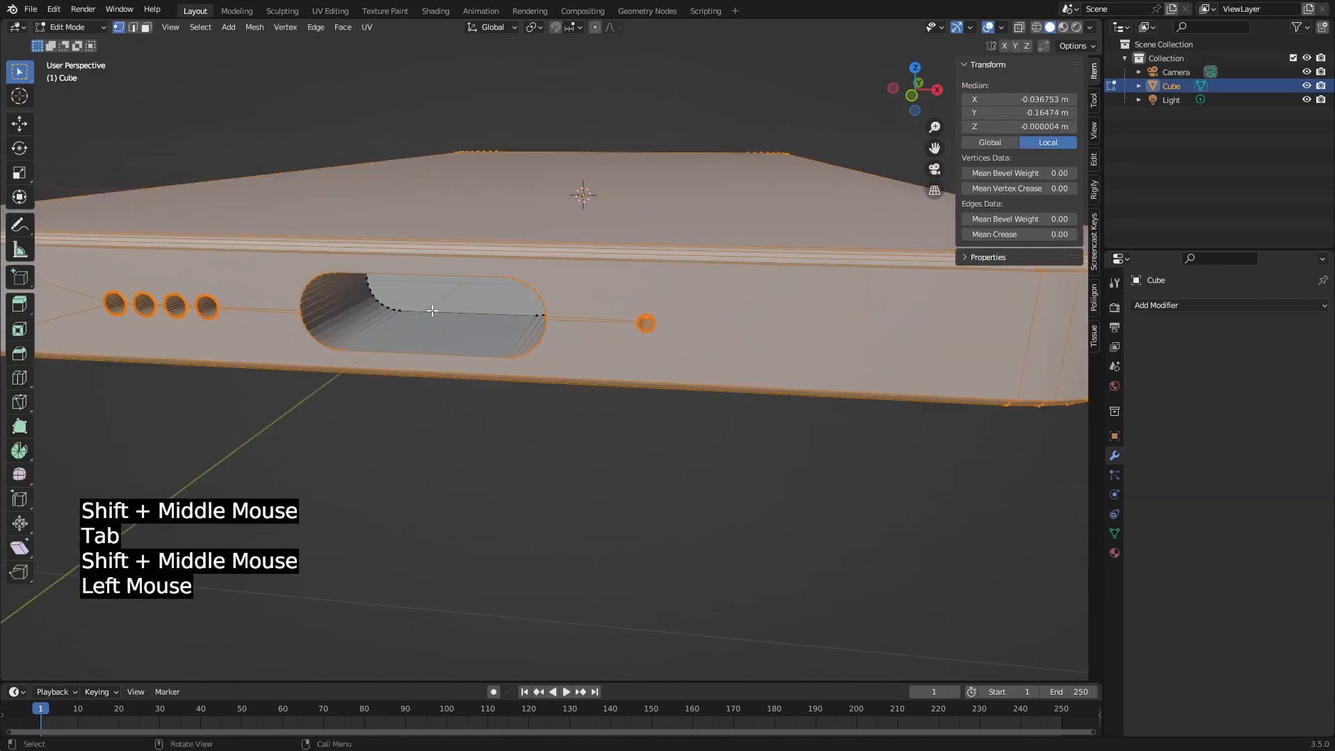
pyautogui.moveTo(418, 323); pyautogui.dragTo(459, 300, button='middle')
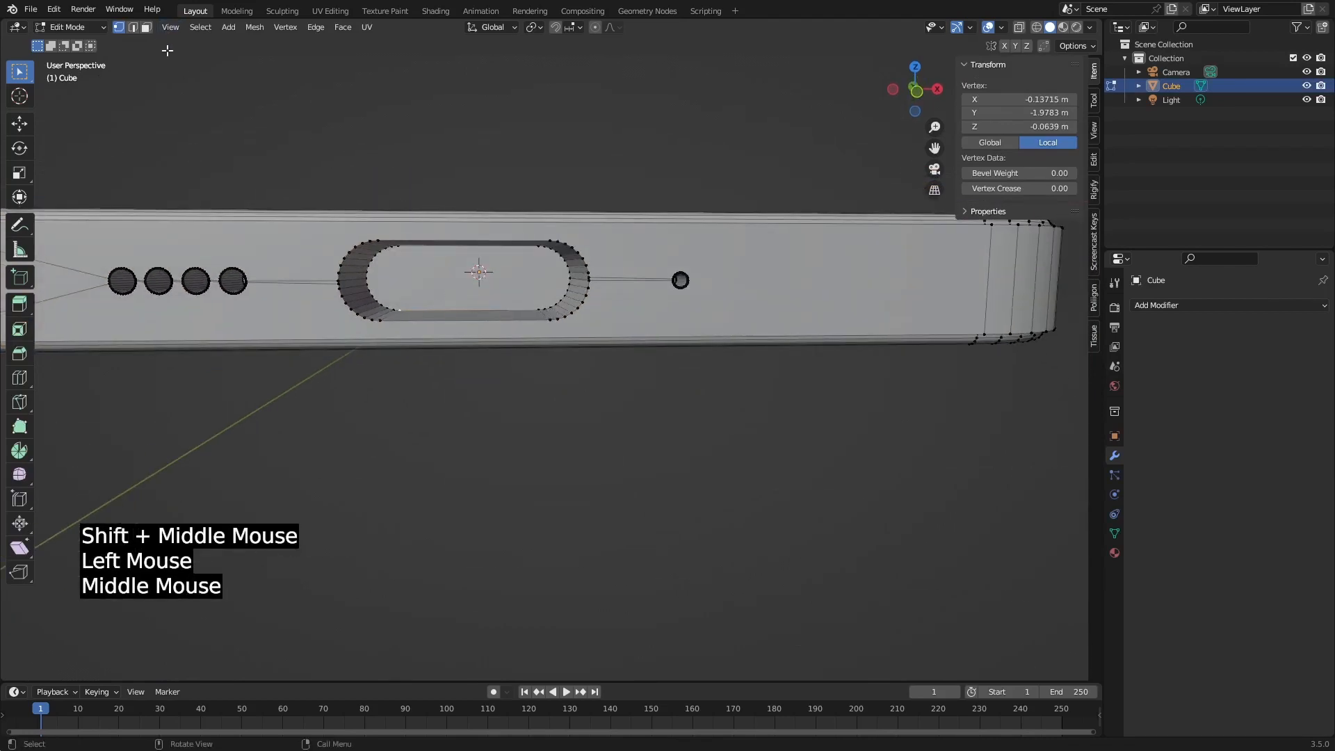
pyautogui.press('3')
pyautogui.click(461, 293)
pyautogui.scroll(2, 460, 293)
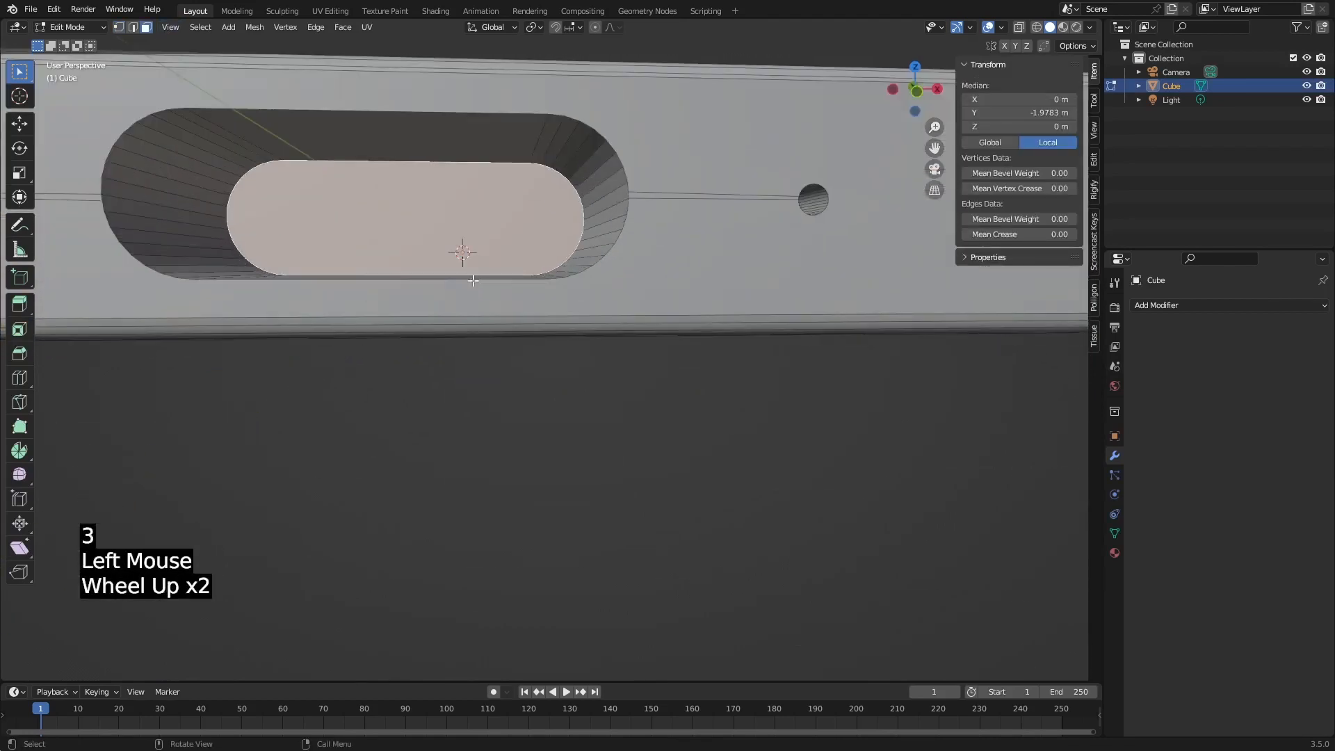
pyautogui.keyDown('shift'); pyautogui.moveTo(587, 306); pyautogui.dragTo(605, 333, button='middle'); pyautogui.keyUp('shift')
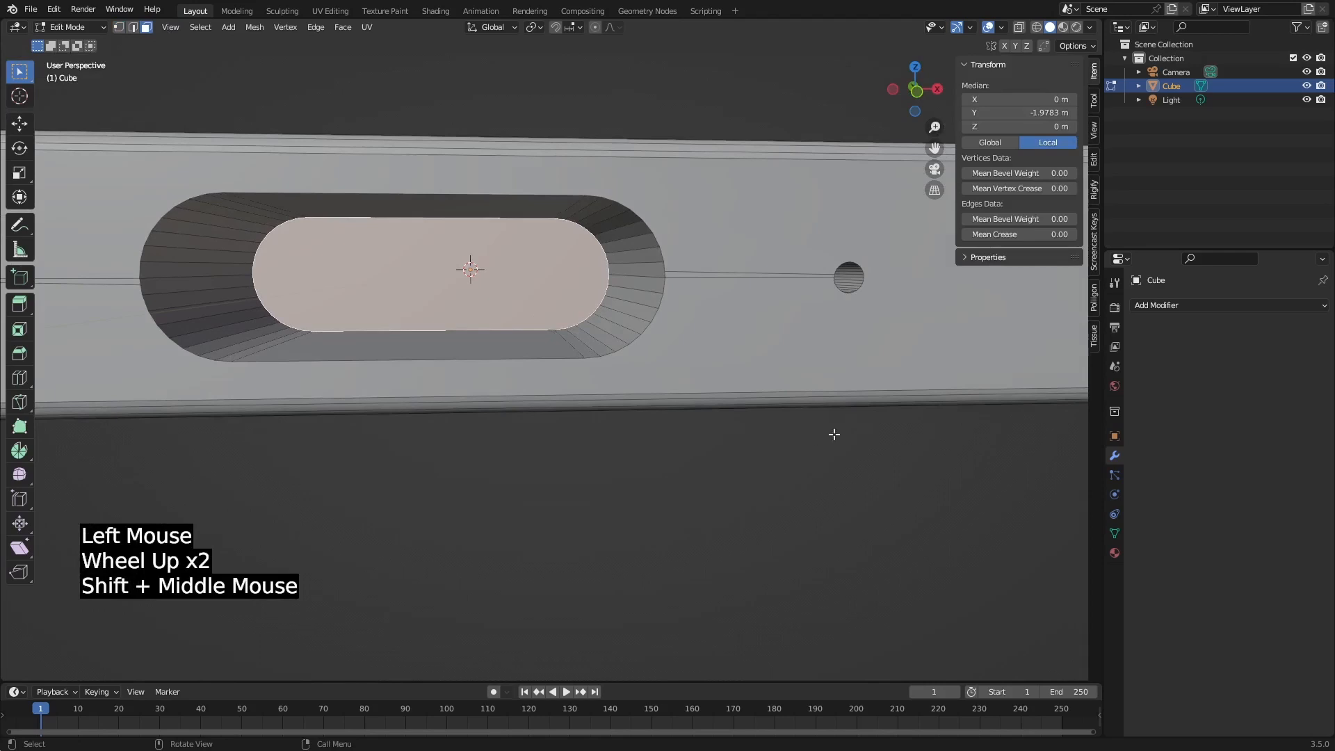
pyautogui.press('i')
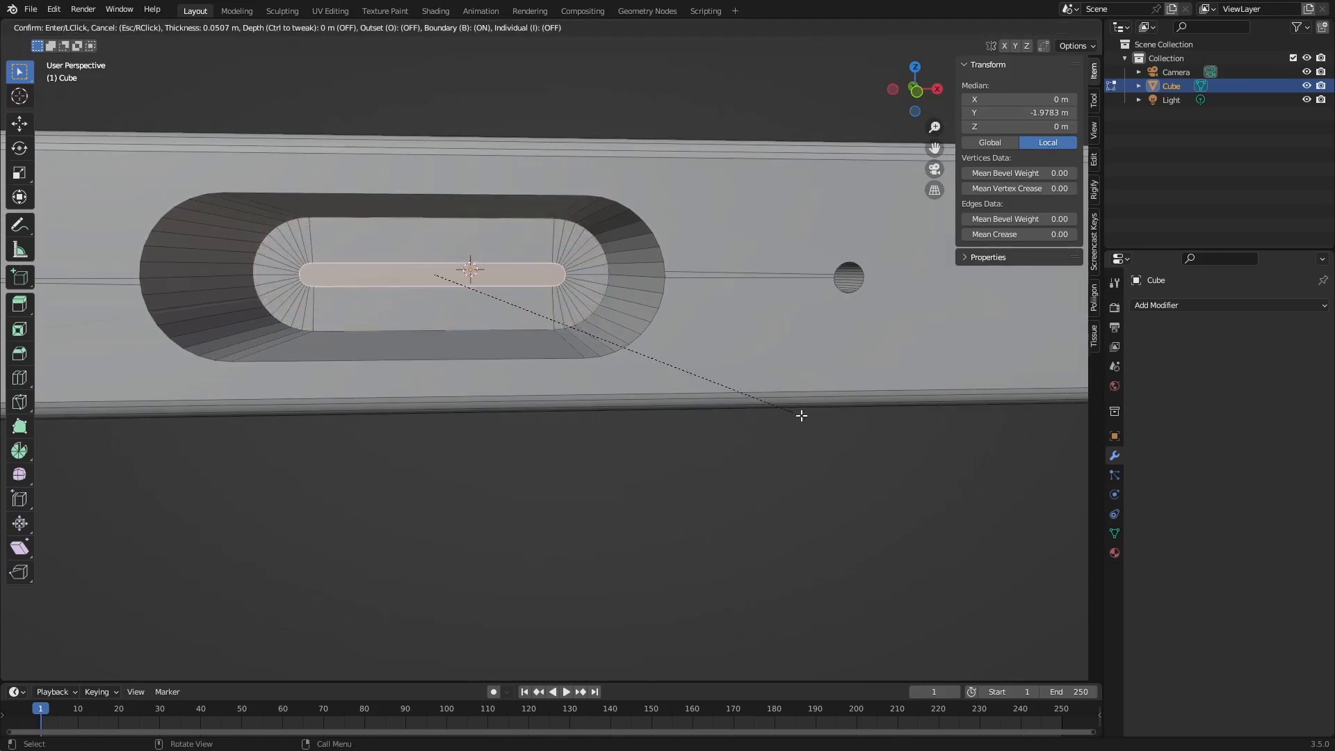
pyautogui.click(801, 415)
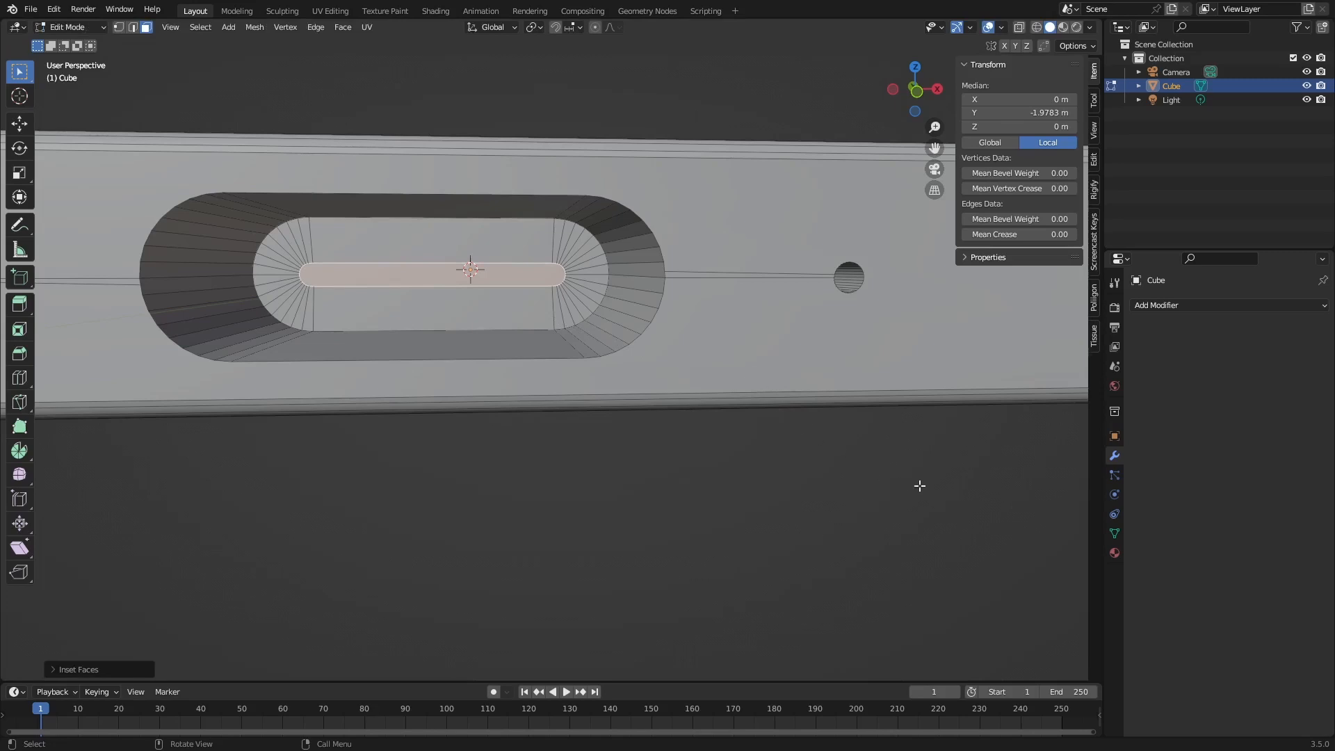
# Shrink the inset face inside the charging port along X and slightly along Z.
pyautogui.press('s')
pyautogui.press('x')
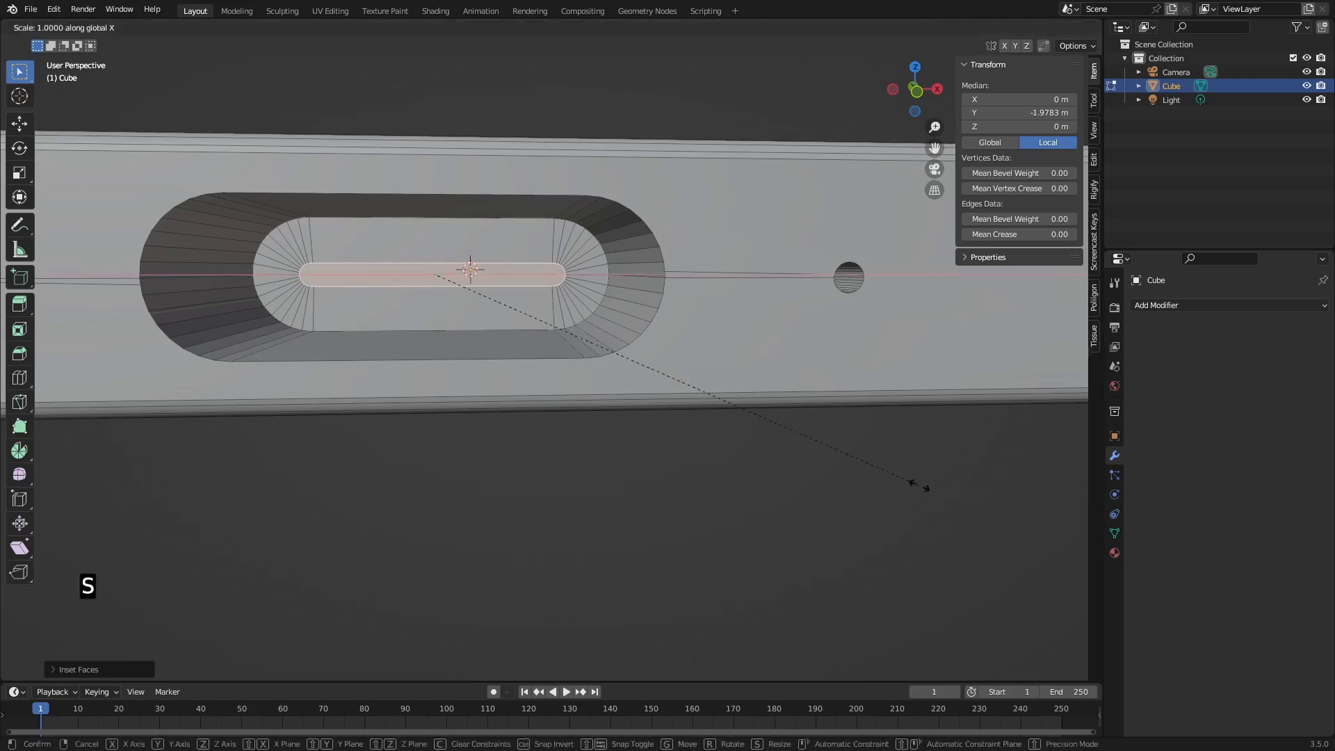
pyautogui.click(796, 470)
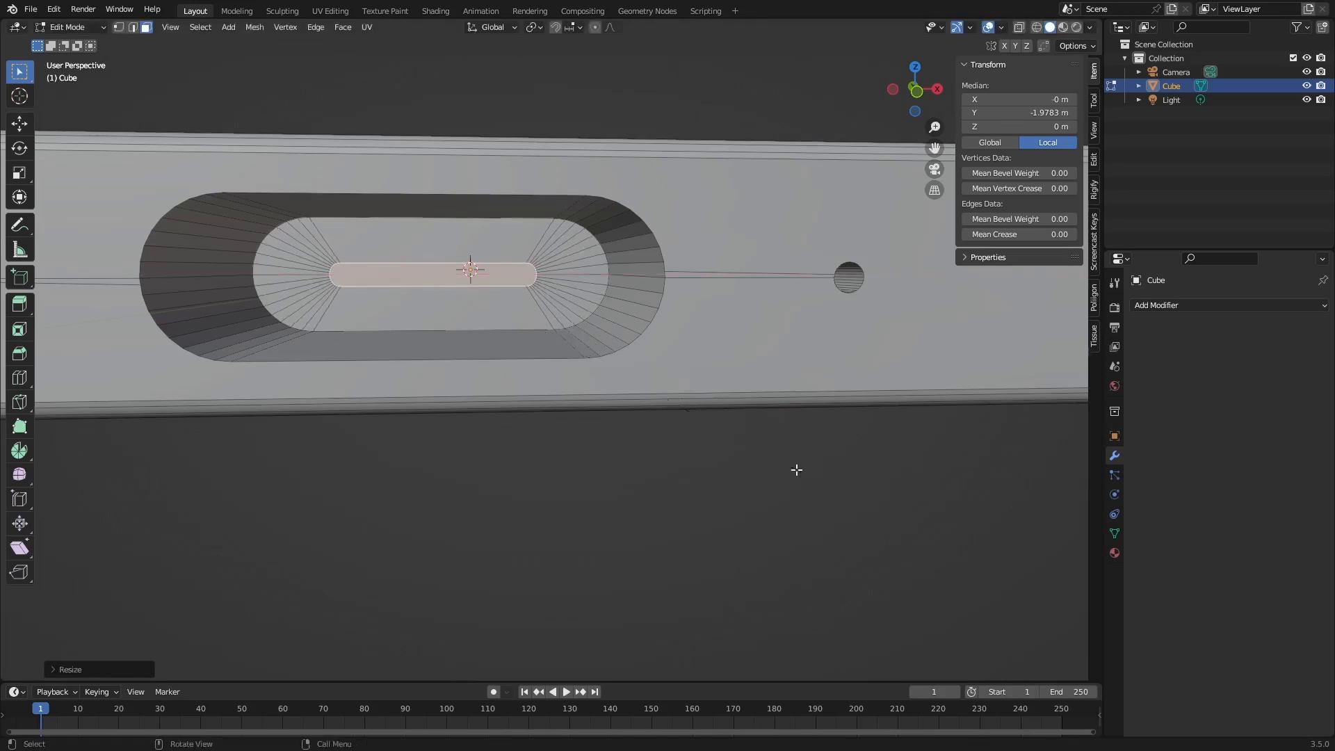
pyautogui.press('s')
pyautogui.press('z')
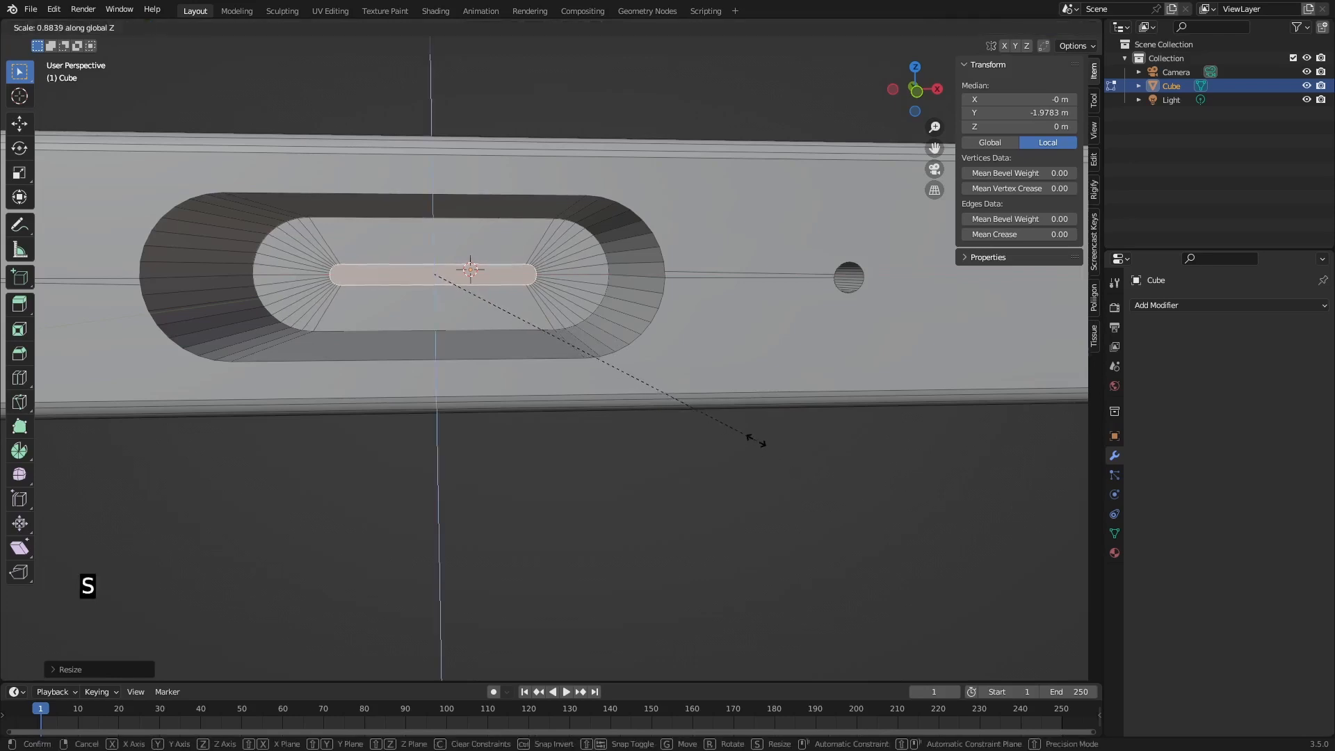
pyautogui.click(735, 412)
# Extrude the narrow face inside the charging port about 0.17 m outward to form the connector tongue.
pyautogui.moveTo(735, 412); pyautogui.dragTo(667, 412, button='middle')
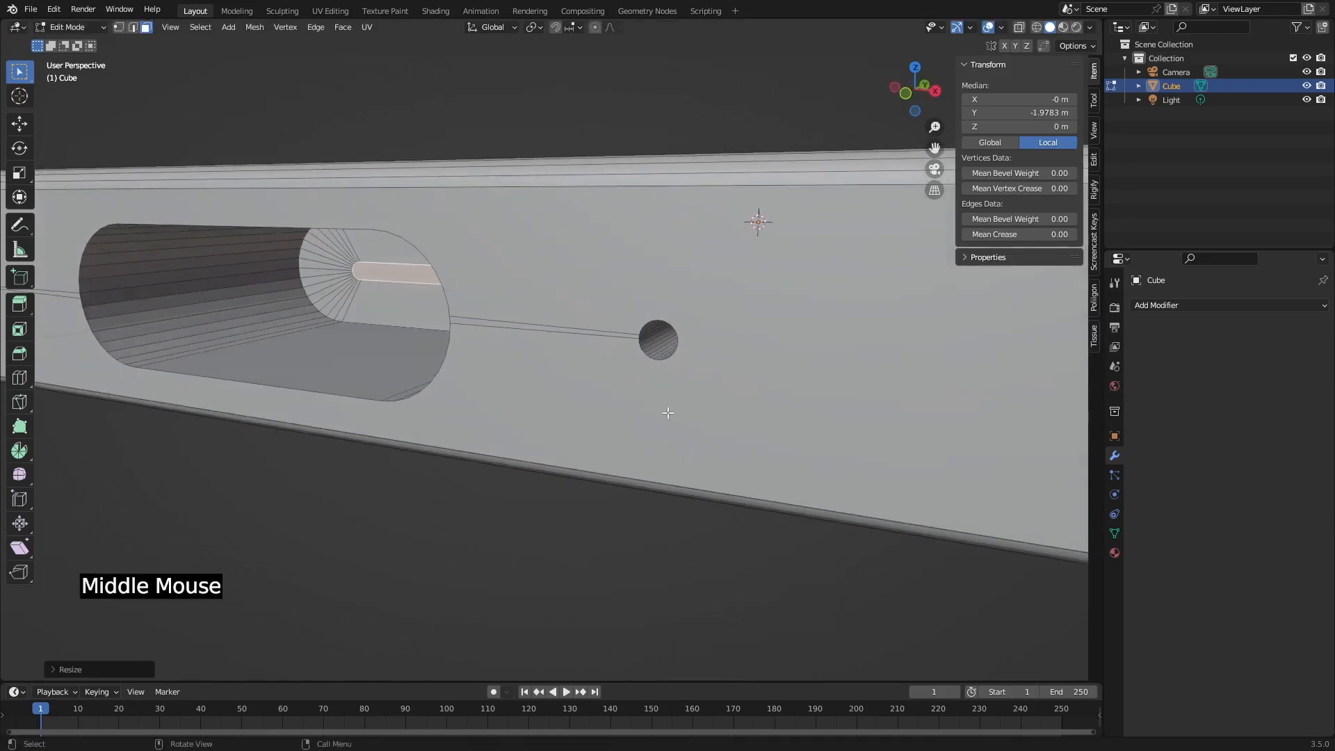
pyautogui.press('e')
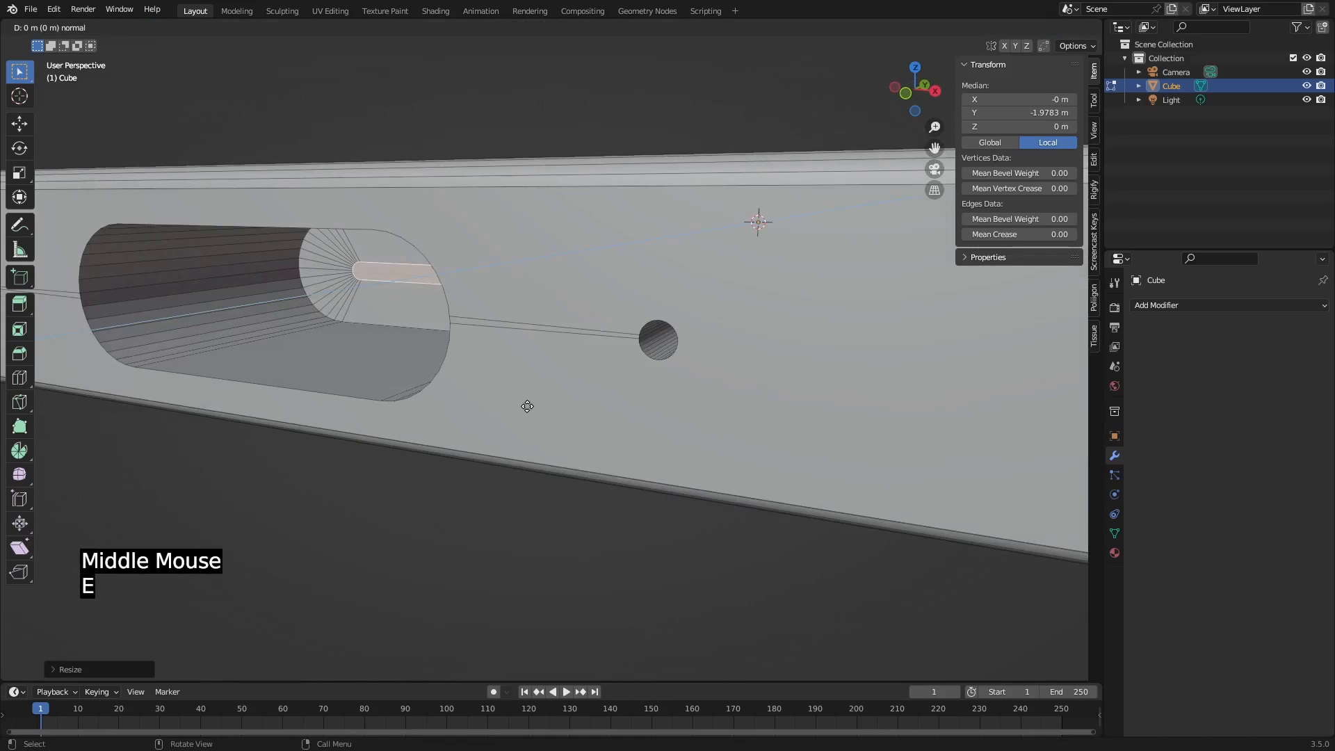
pyautogui.click(436, 430)
pyautogui.moveTo(436, 429); pyautogui.dragTo(506, 310, button='middle')
pyautogui.scroll(-2, 525, 387)
pyautogui.press('Tab')
# Inset the floor face of the shorter side recess by a very small amount.
pyautogui.scroll(-2, 541, 377)
pyautogui.scroll(-2, 523, 345)
pyautogui.scroll(3, 507, 298)
pyautogui.keyDown('shift'); pyautogui.moveTo(515, 232); pyautogui.dragTo(562, 271, button='middle'); pyautogui.keyUp('shift')
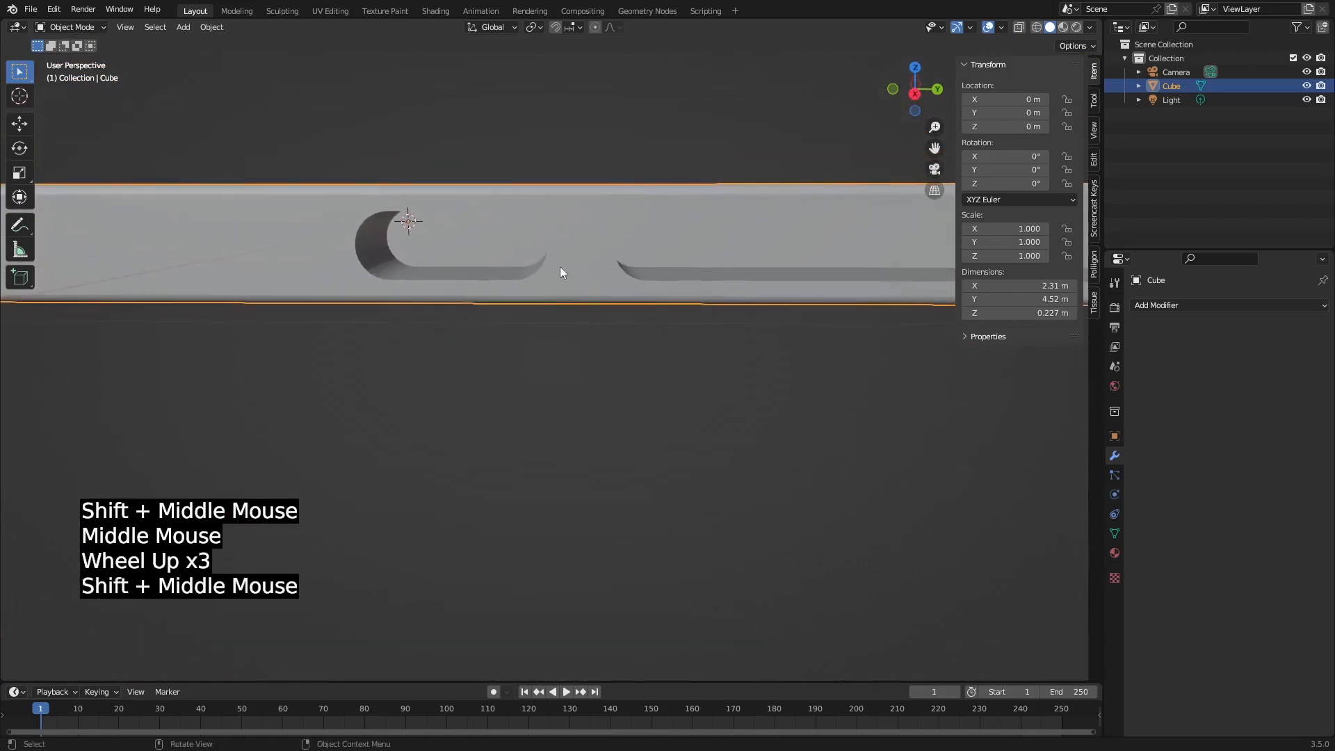
pyautogui.press('Tab')
pyautogui.moveTo(455, 212); pyautogui.dragTo(505, 227, button='middle')
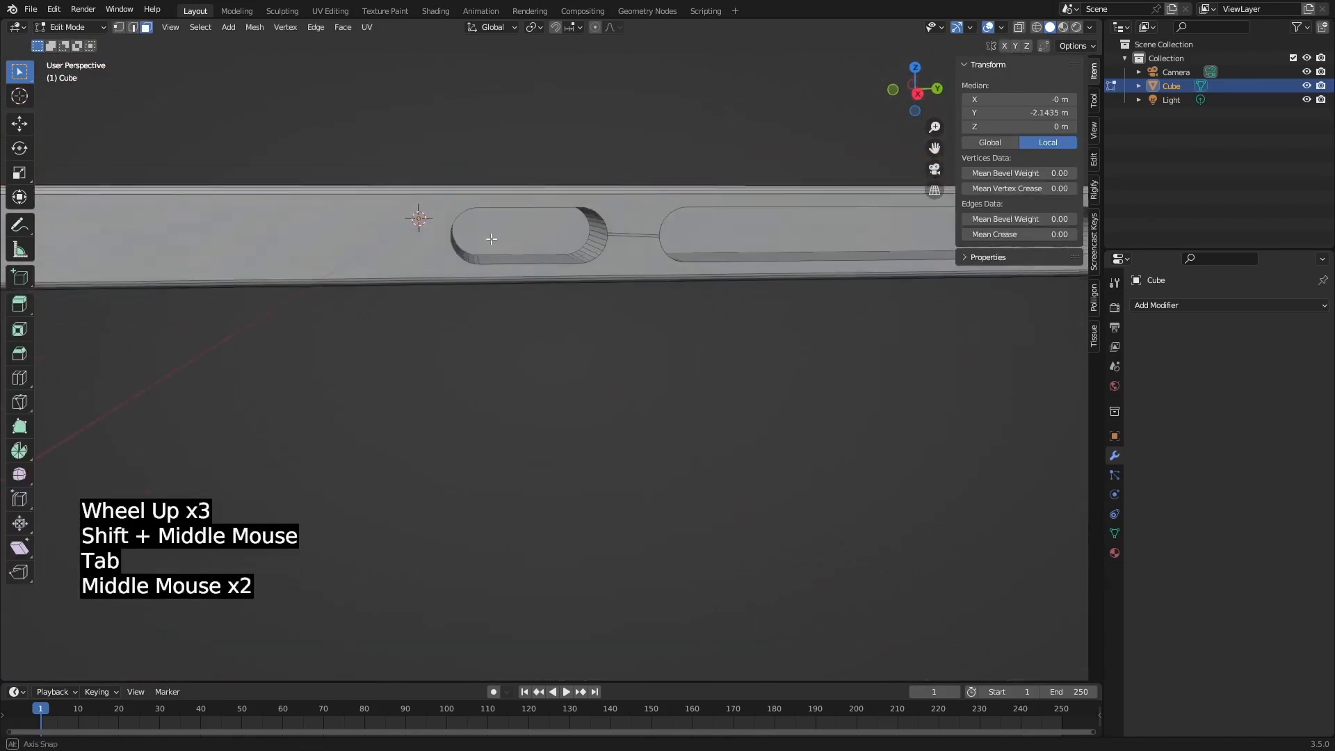
pyautogui.click(508, 226)
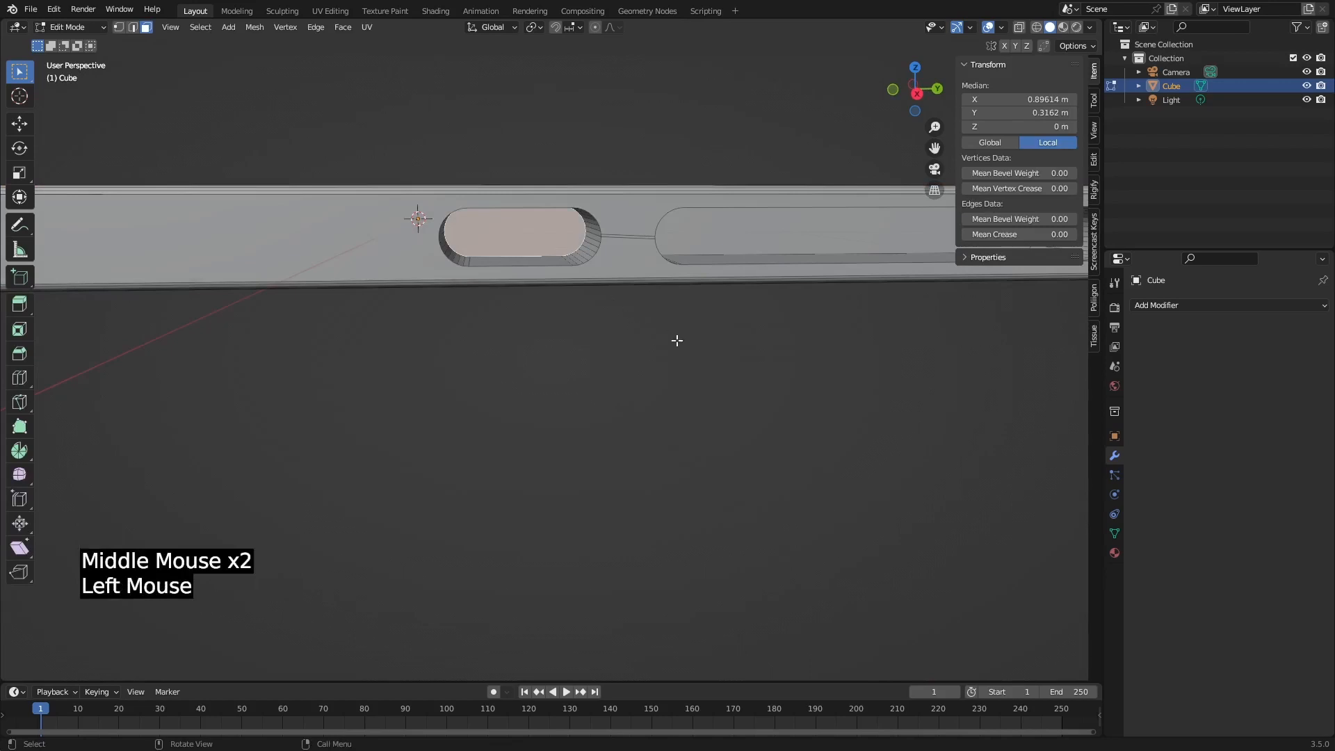
pyautogui.press('i')
pyautogui.press('shift')
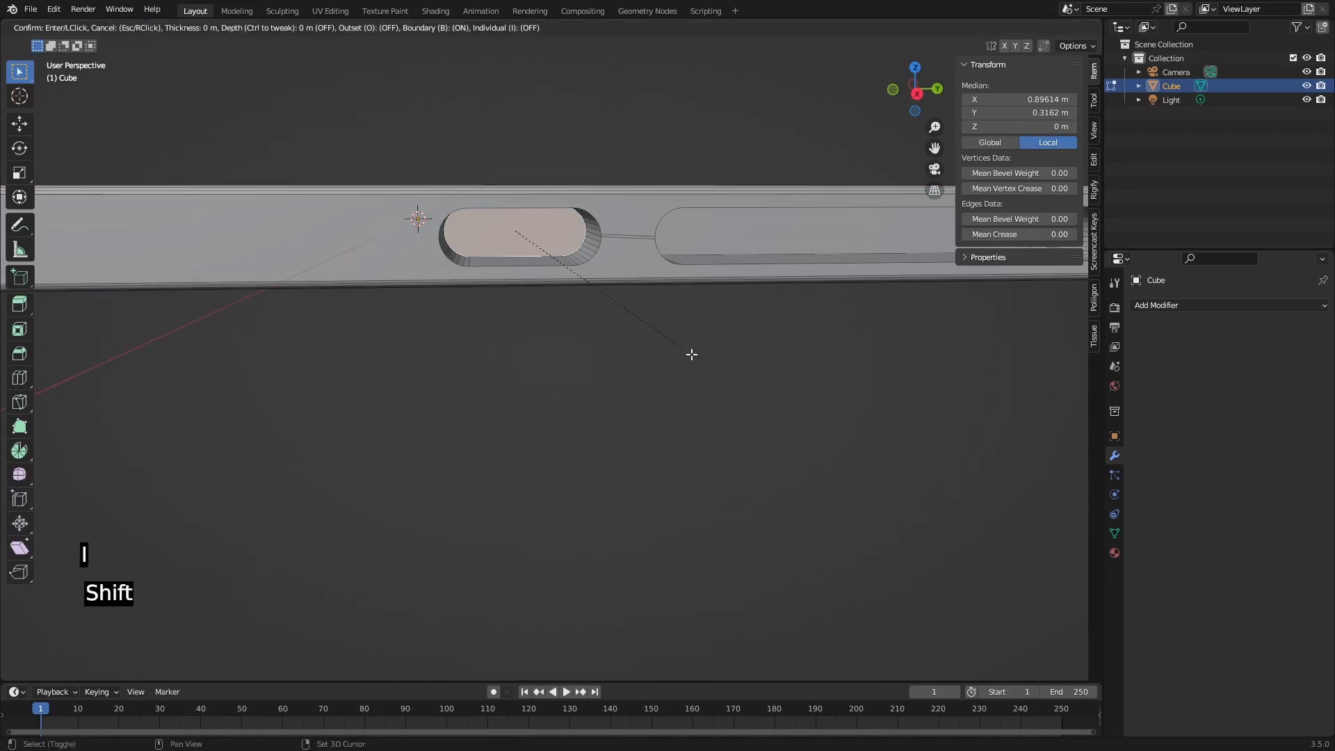
pyautogui.click(683, 352)
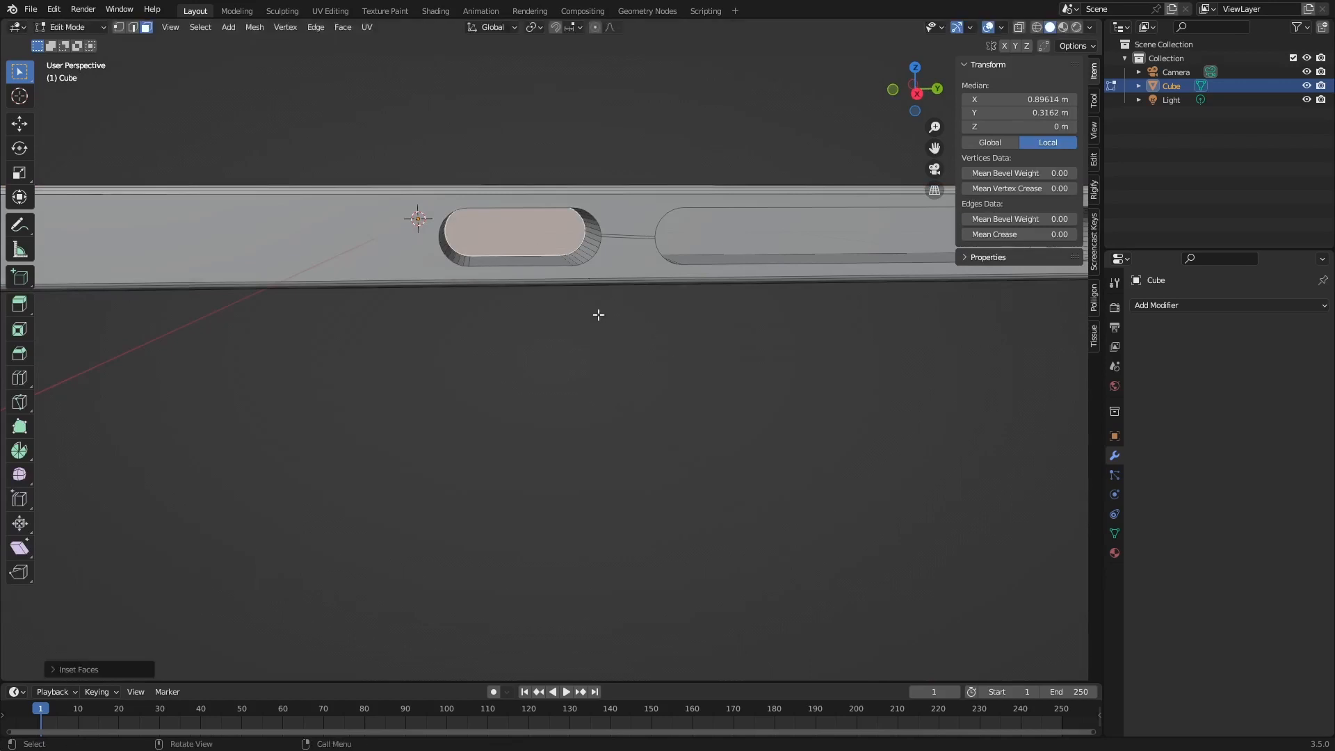
# Extrude the inset face of the shorter side recess about 0.28 m outward to form a side button.
pyautogui.moveTo(498, 261); pyautogui.dragTo(560, 287, button='middle')
pyautogui.press('e')
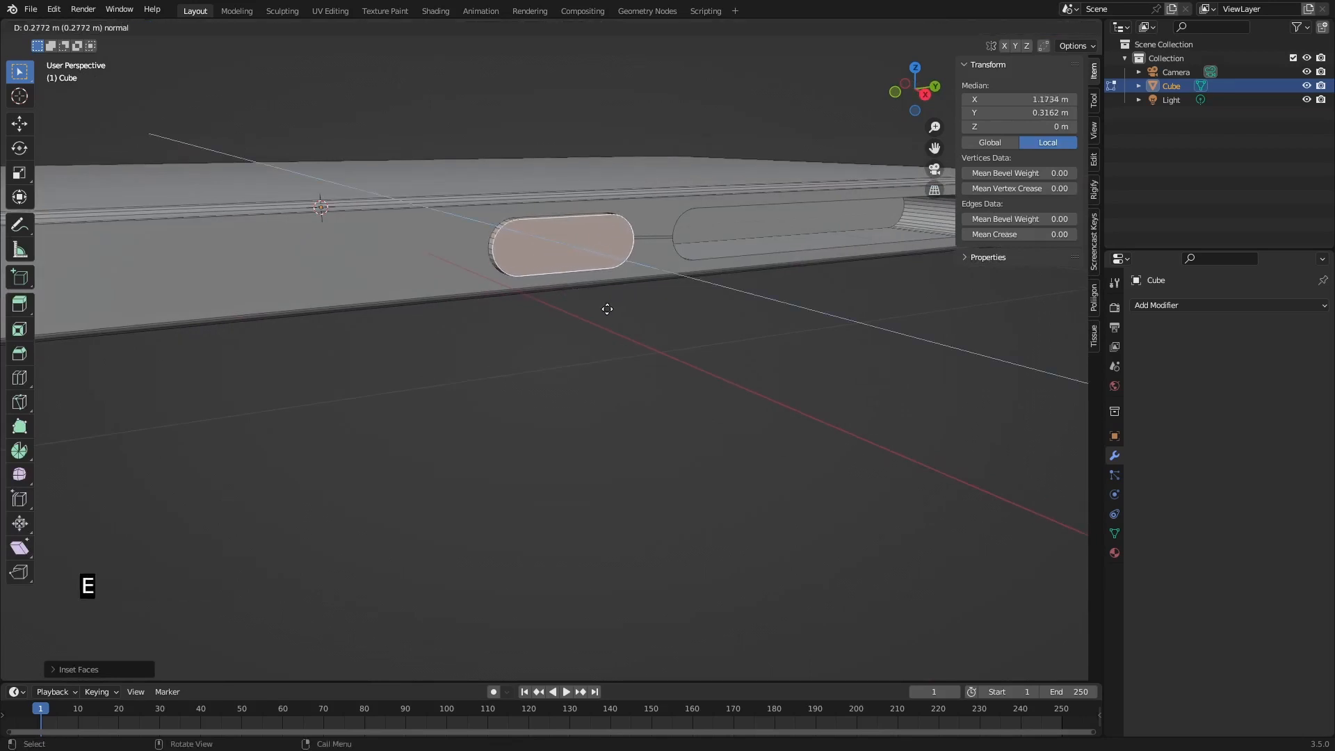
pyautogui.click(607, 309)
pyautogui.moveTo(607, 306)
pyautogui.mouseDown(button='middle')
pyautogui.moveTo(577, 283)
pyautogui.moveTo(628, 294)
pyautogui.mouseUp(button='middle')
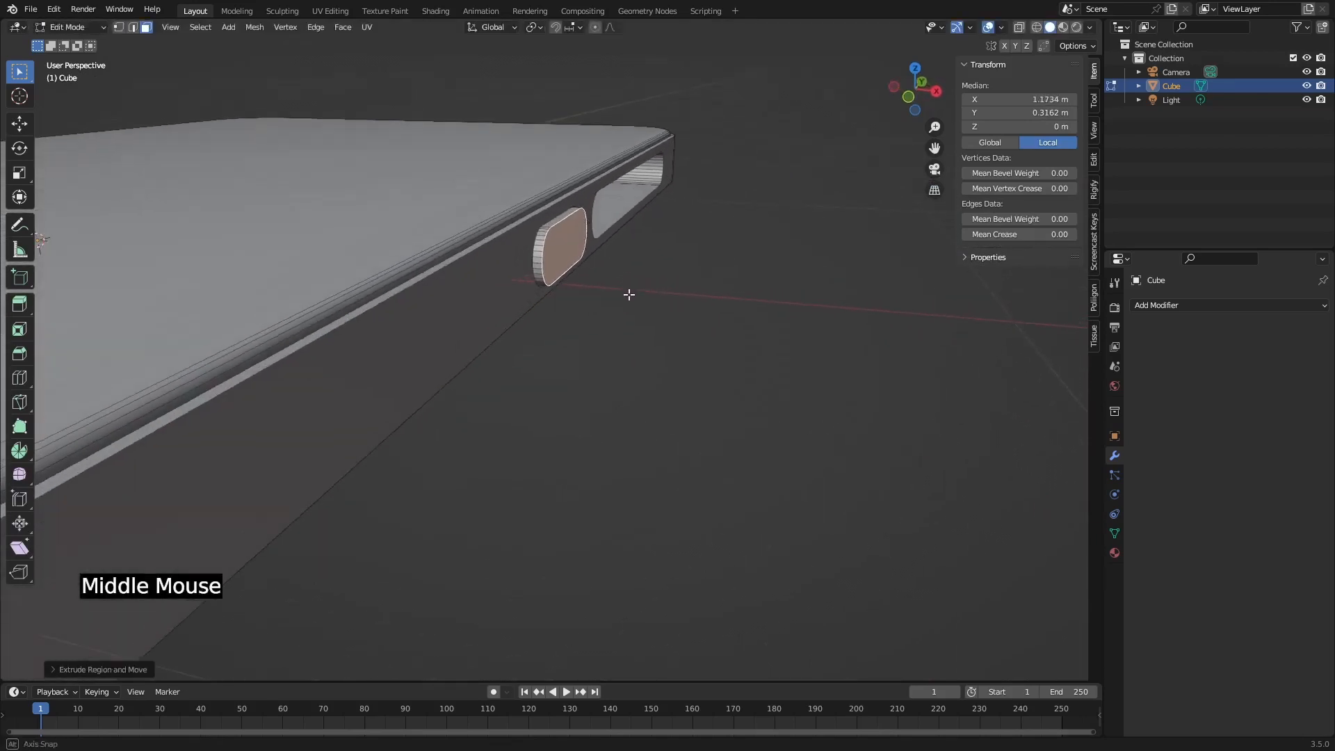
# Move the shorter side button's face about 0.007 m inward along X and bevel its outer edges about 0.011 m wide.
pyautogui.scroll(3, 563, 253)
pyautogui.keyDown('shift'); pyautogui.moveTo(563, 253); pyautogui.dragTo(714, 295, button='middle'); pyautogui.keyUp('shift')
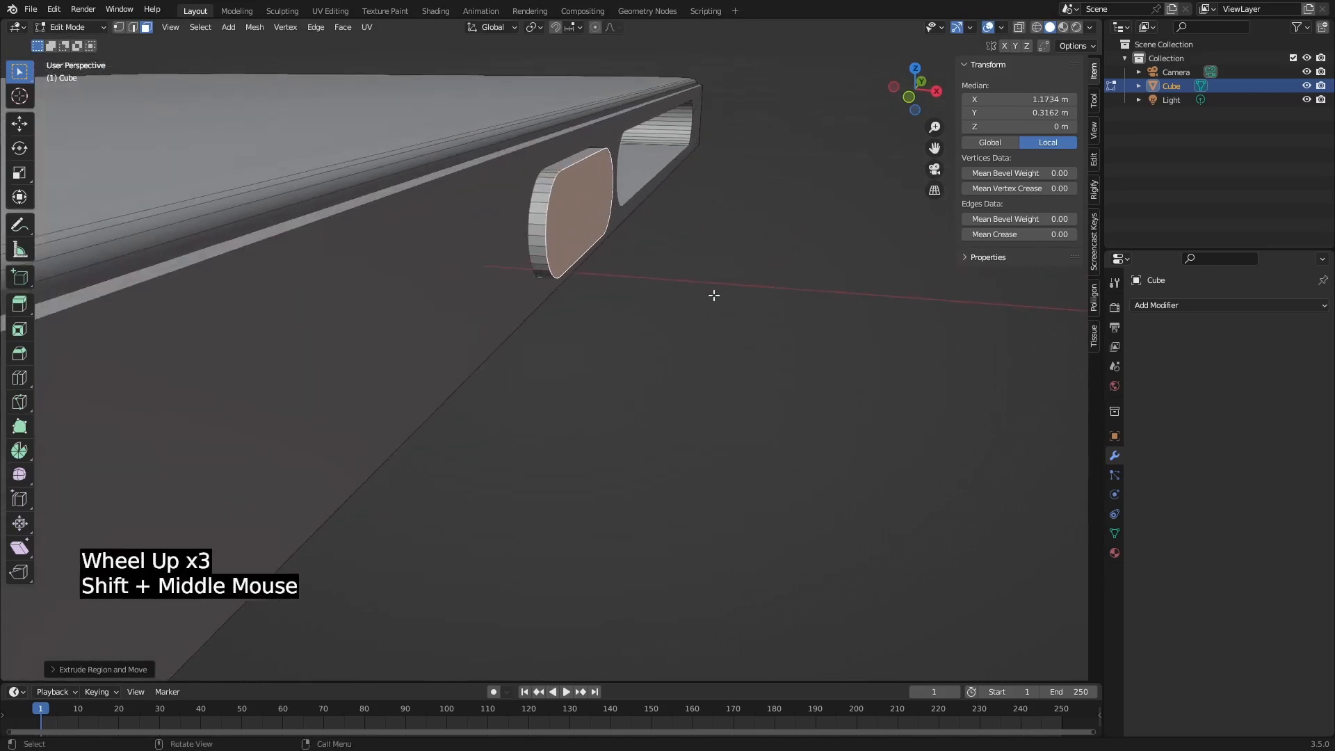
pyautogui.press('g')
pyautogui.press('x')
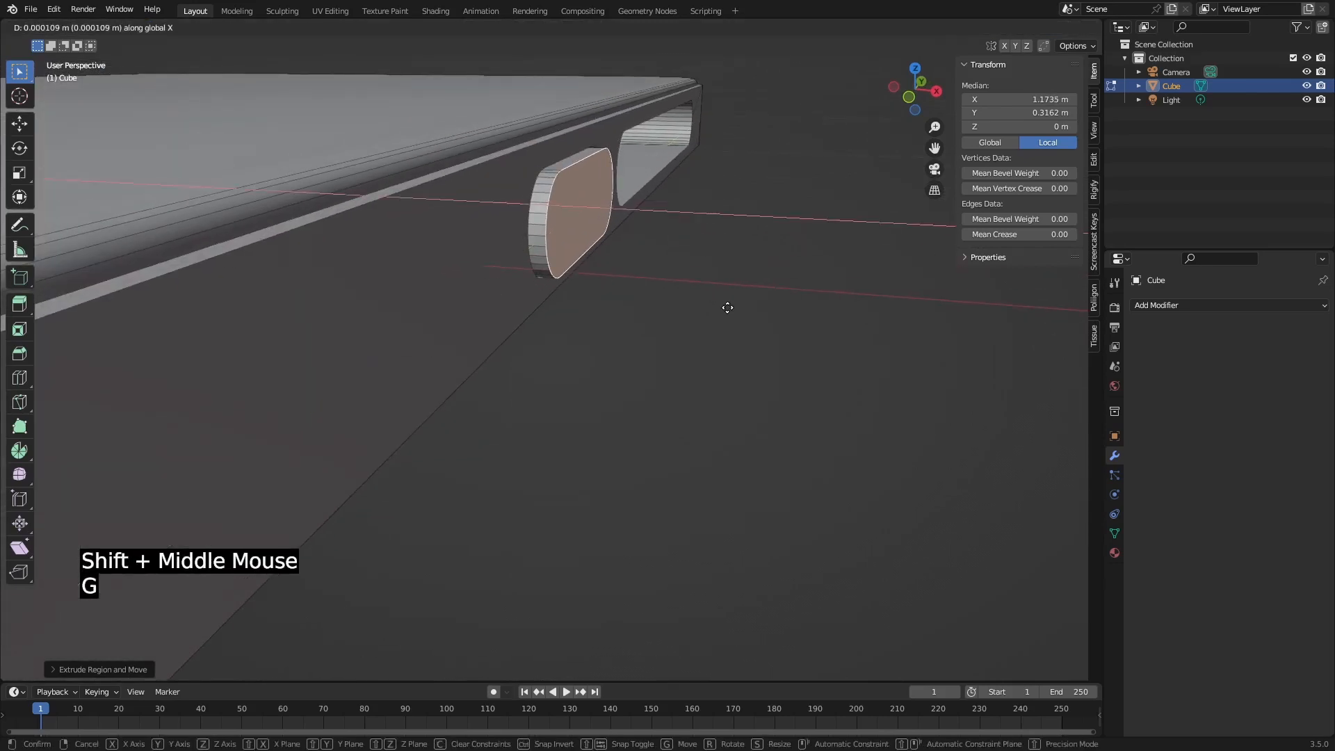
pyautogui.click(723, 306)
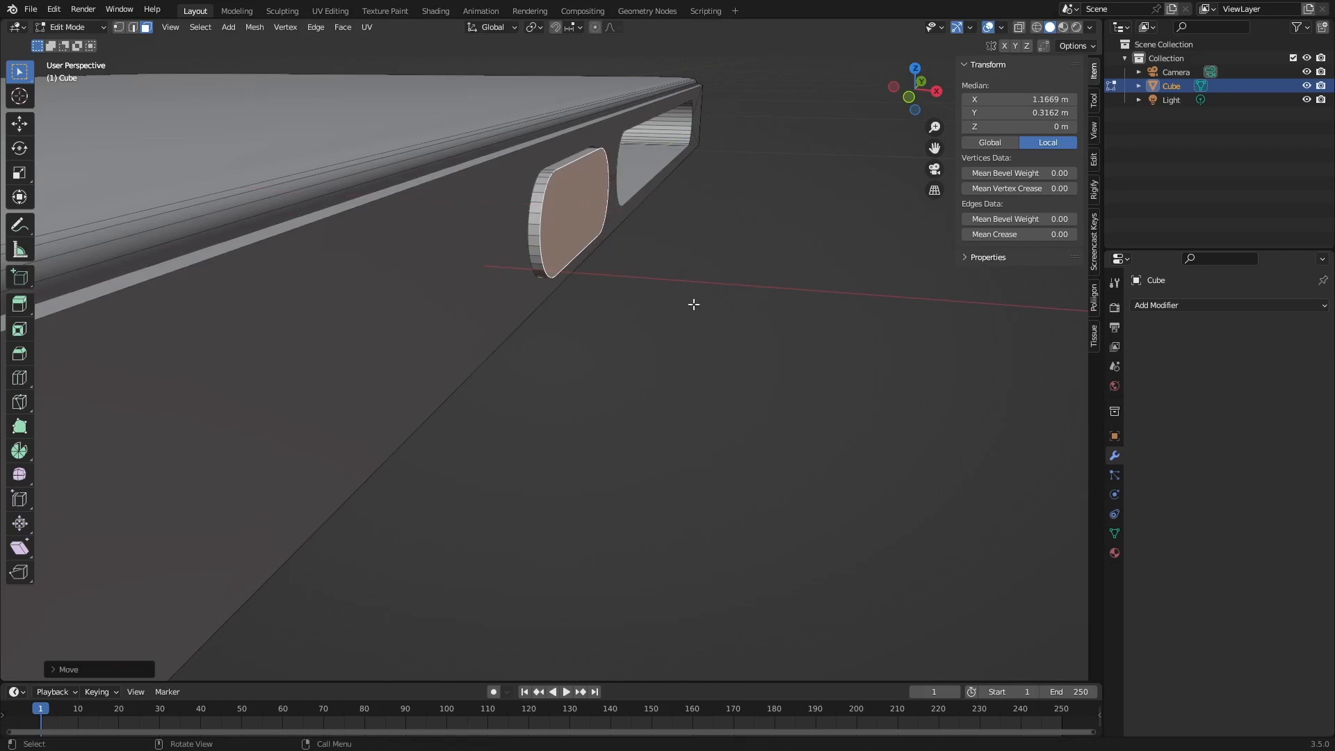
pyautogui.hotkey('ctrl', 'b')
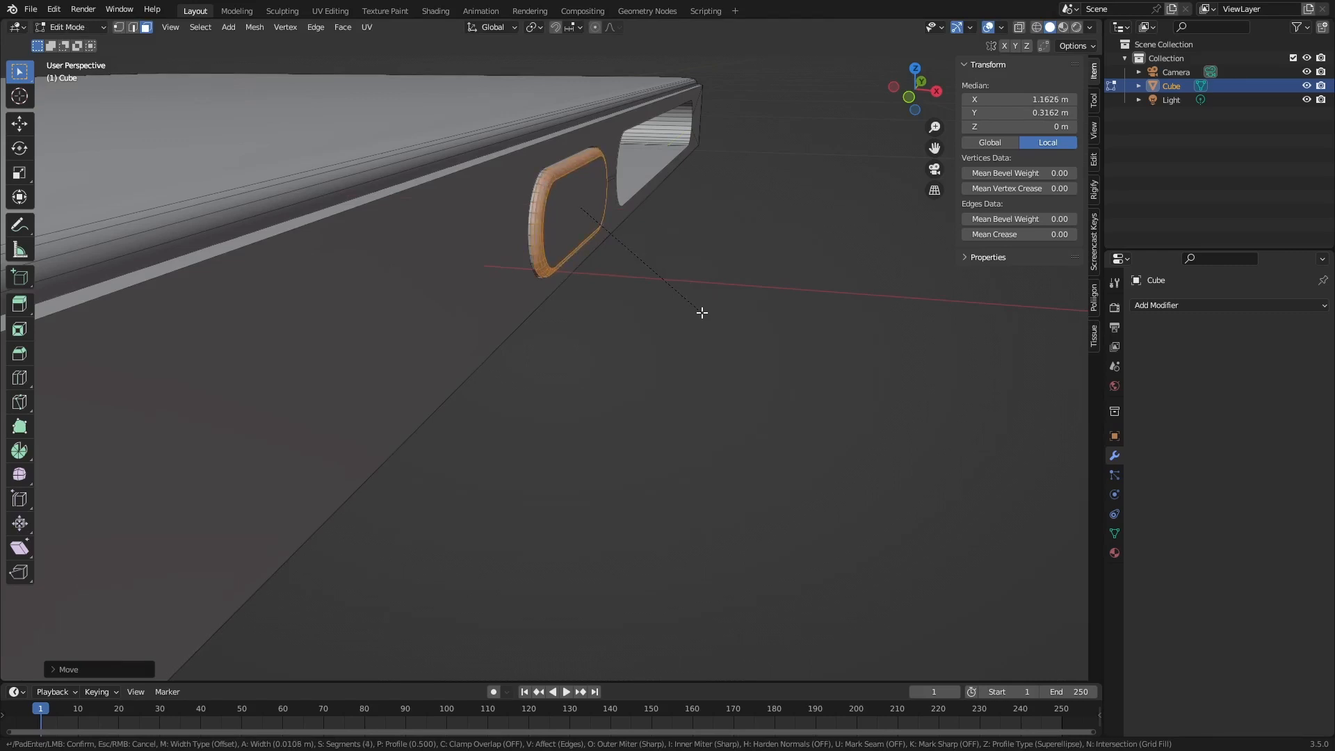
pyautogui.click(701, 313)
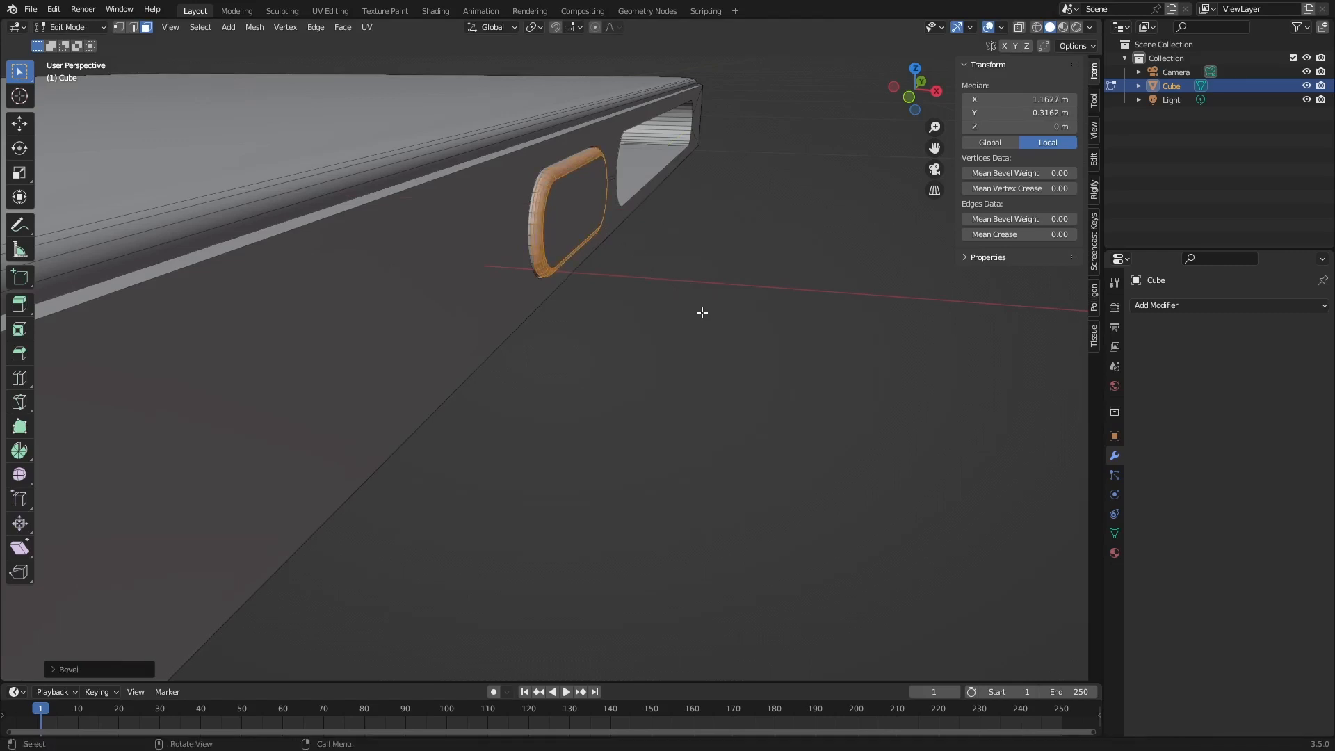
# Inset the floor face of the longer side recess next to the finished button by a very small amount, about 0.0004 m.
pyautogui.moveTo(687, 293); pyautogui.dragTo(644, 218, button='middle')
pyautogui.click(818, 211)
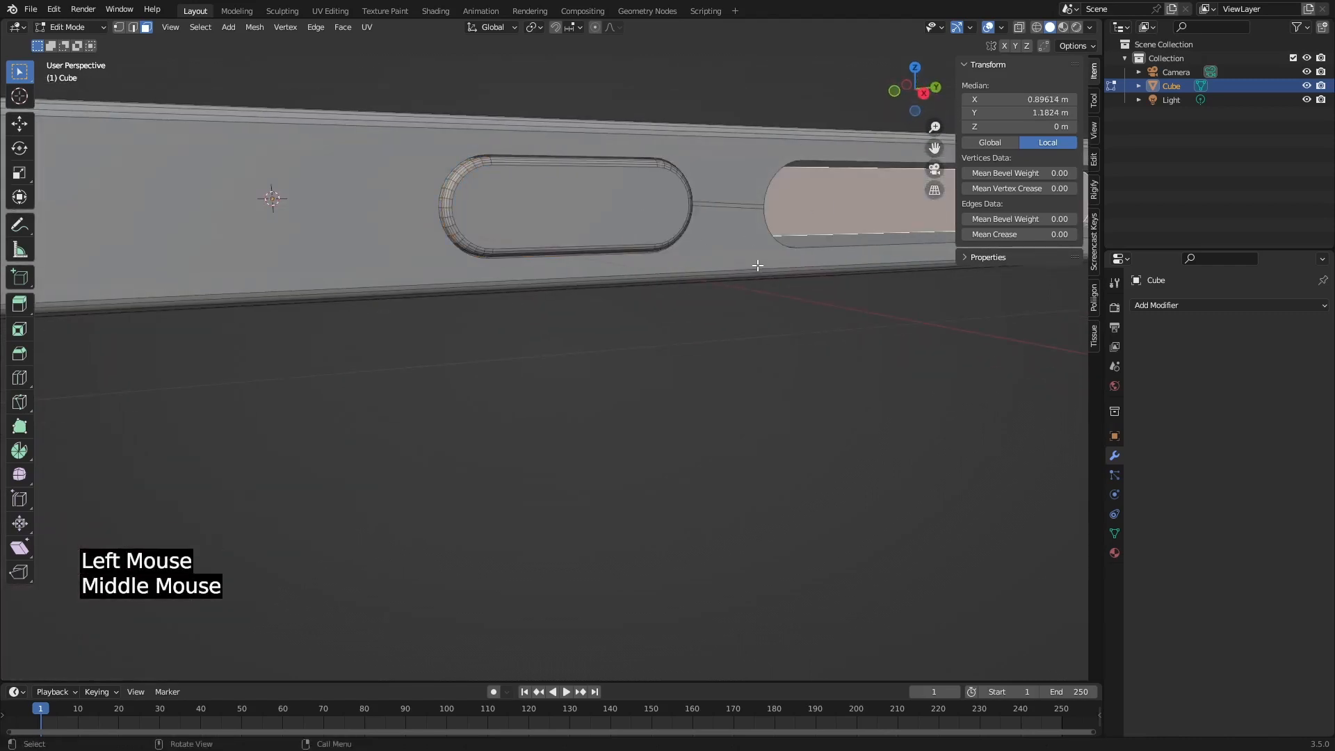
pyautogui.keyDown('shift'); pyautogui.moveTo(753, 268); pyautogui.dragTo(524, 307, button='middle'); pyautogui.keyUp('shift')
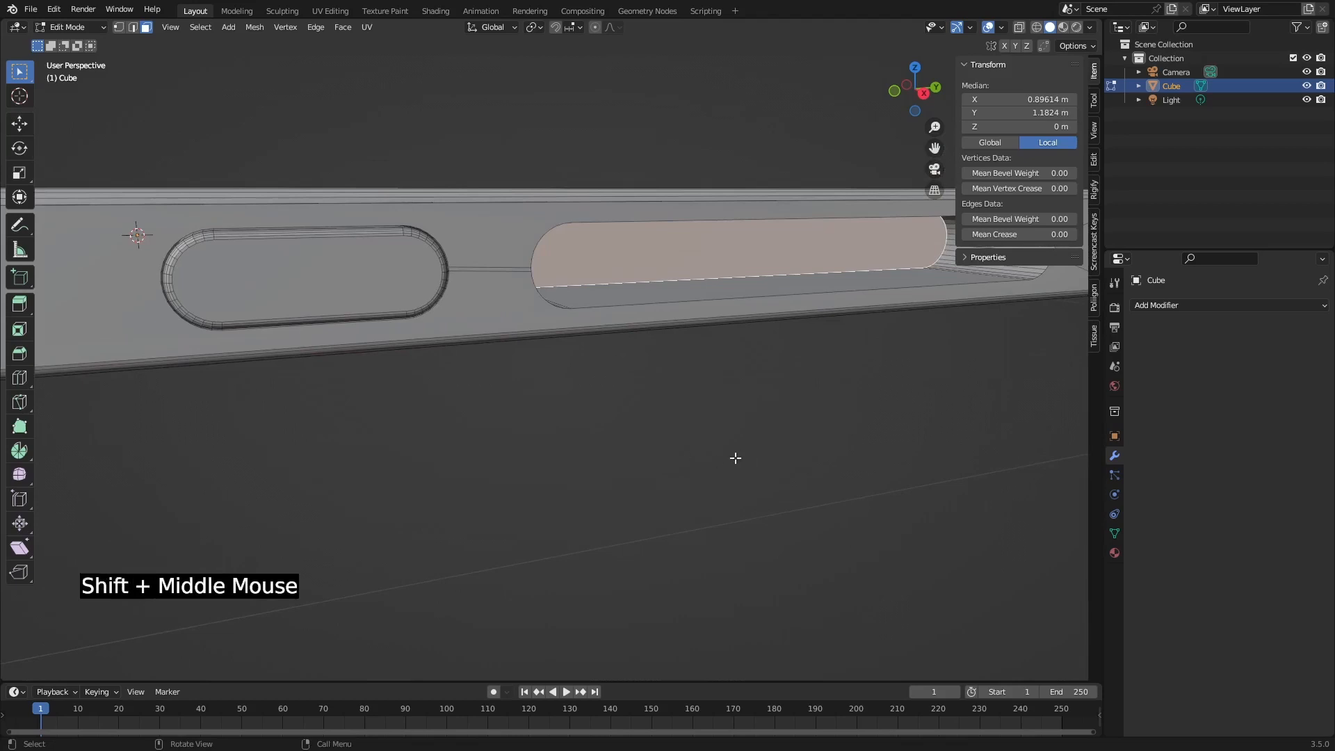
pyautogui.press('i')
pyautogui.press('shift')
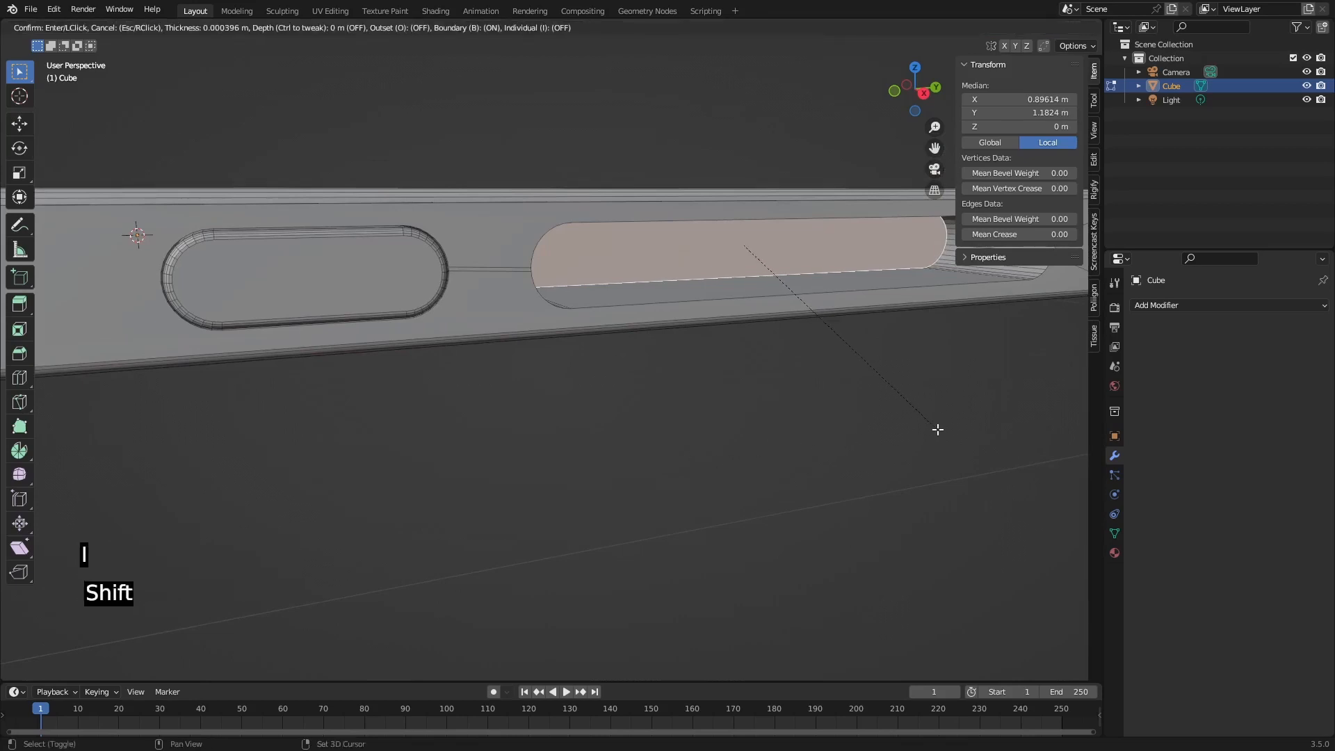
pyautogui.click(931, 425)
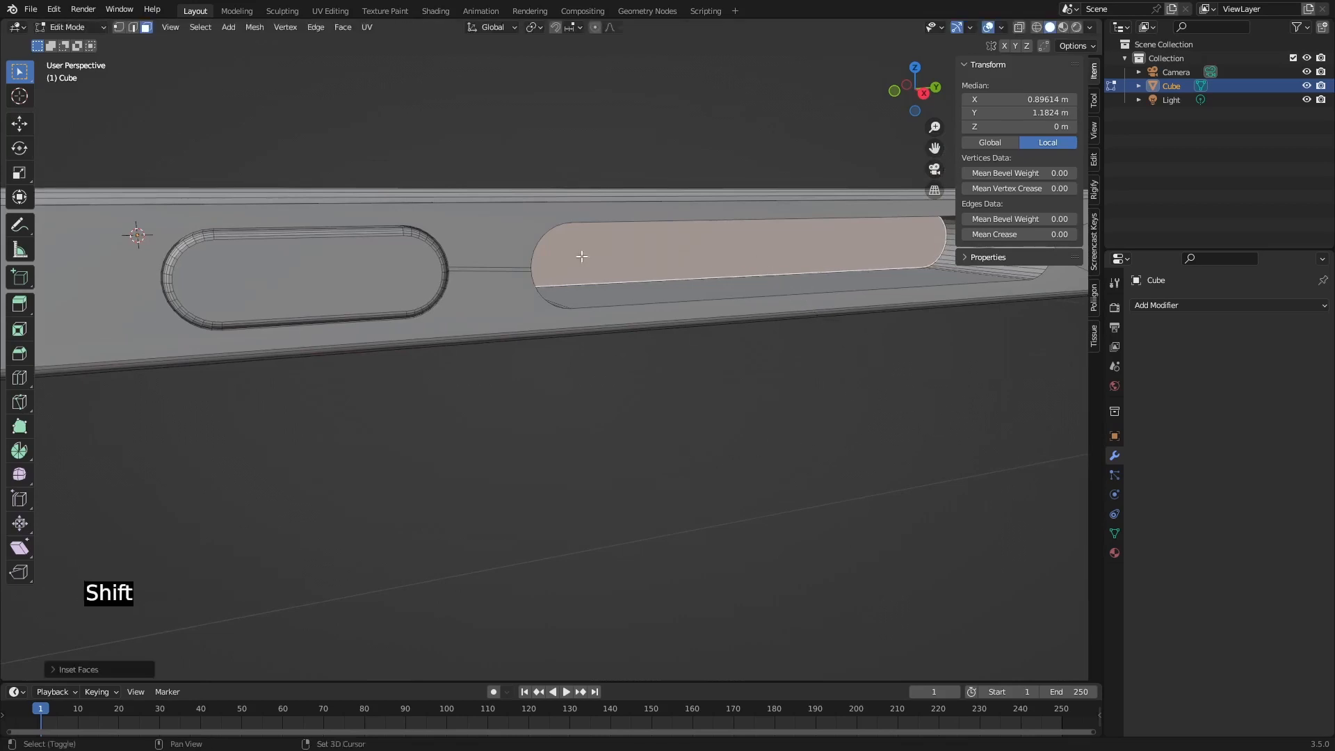
# Extrude the inset face of the longer side recess about 0.27 m outward to form the second side button.
pyautogui.moveTo(666, 240); pyautogui.dragTo(690, 245, button='middle')
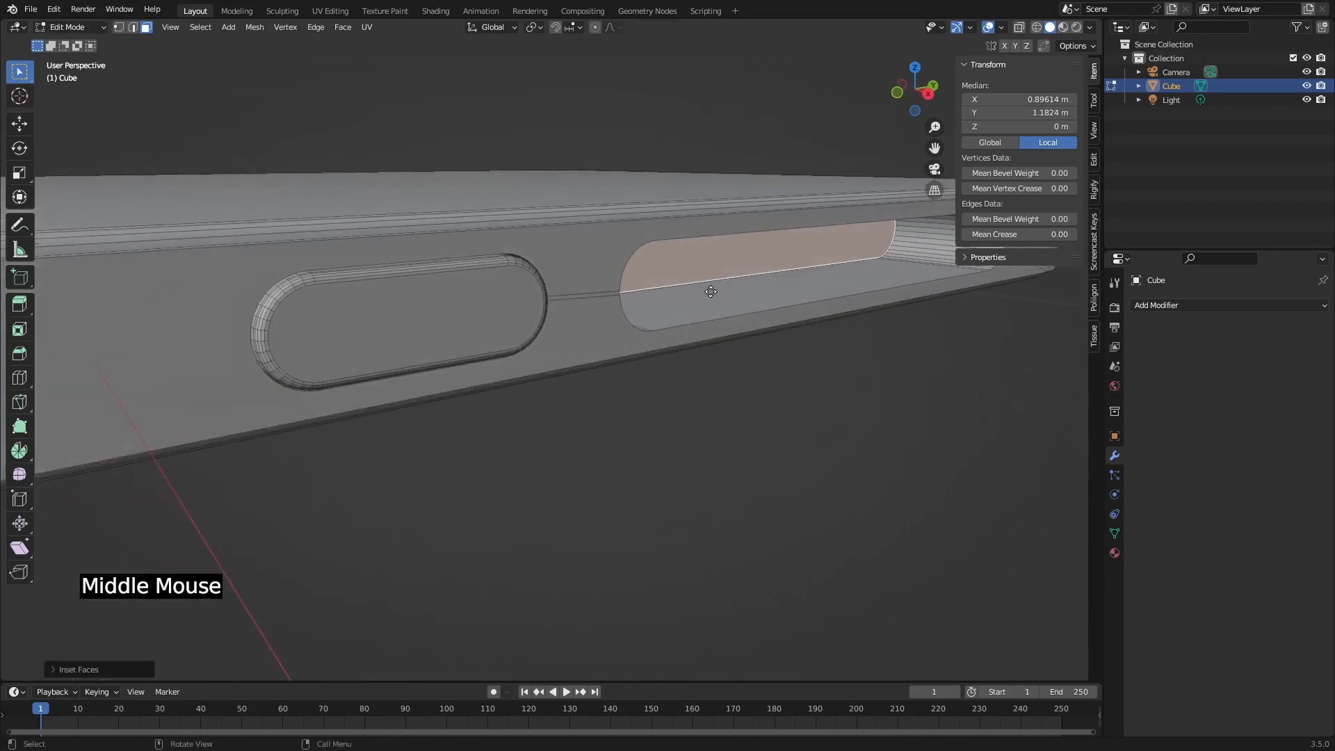
pyautogui.press('e')
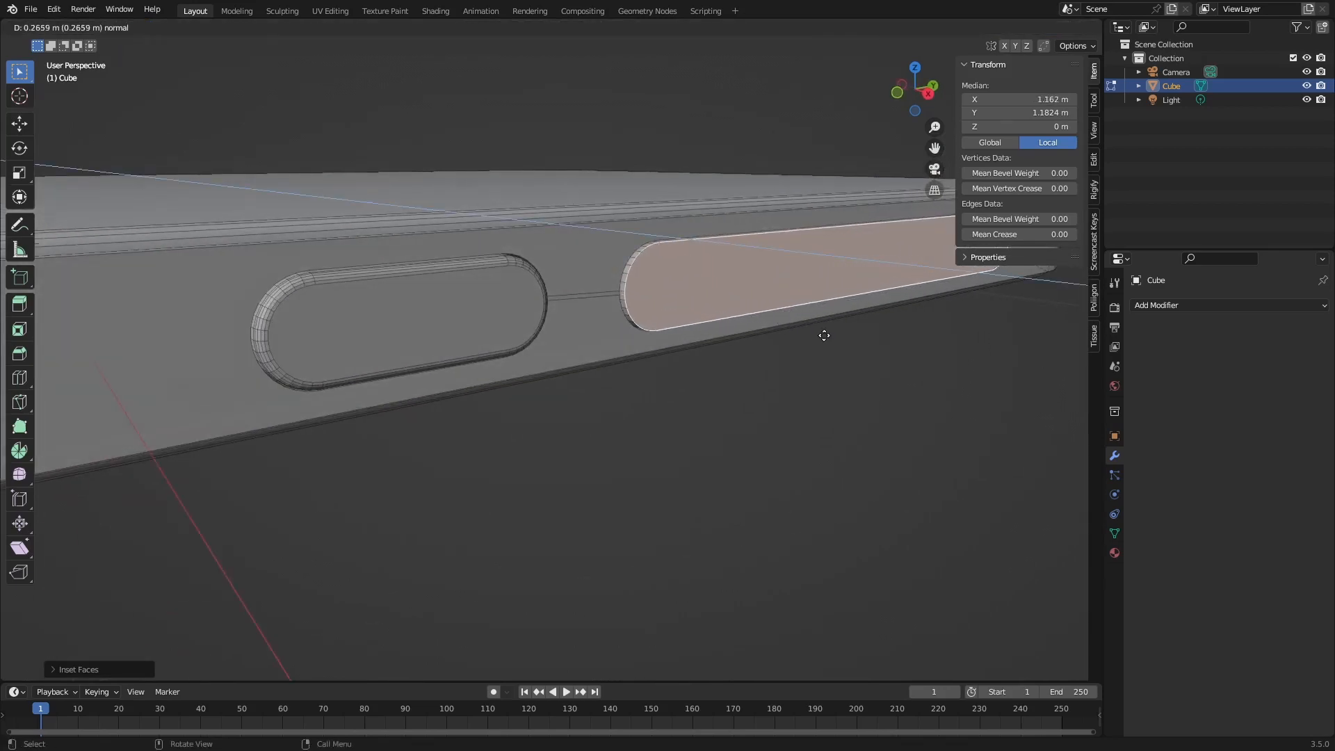
pyautogui.click(824, 335)
# Move the longer side button's face about 0.004 m outward along X and bevel its outer edges with 5 segments.
pyautogui.moveTo(518, 268); pyautogui.dragTo(561, 287, button='middle')
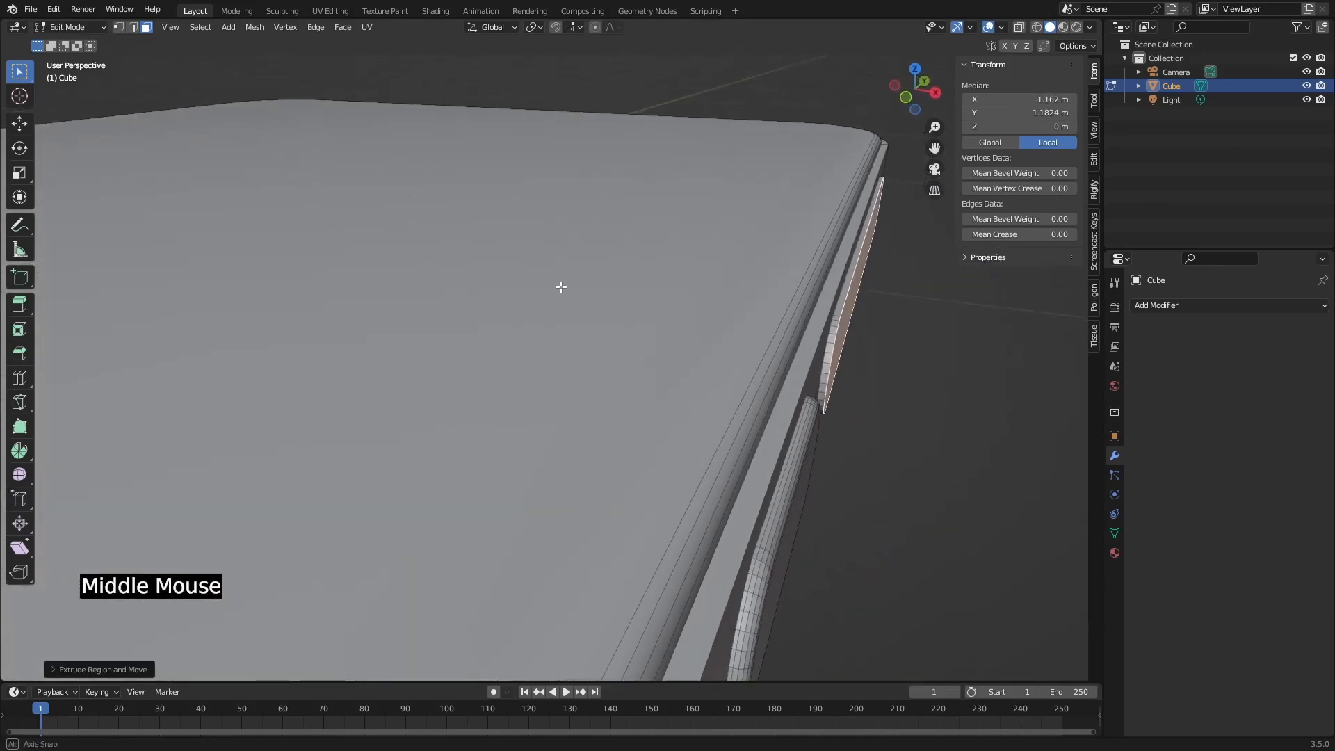
pyautogui.press('g')
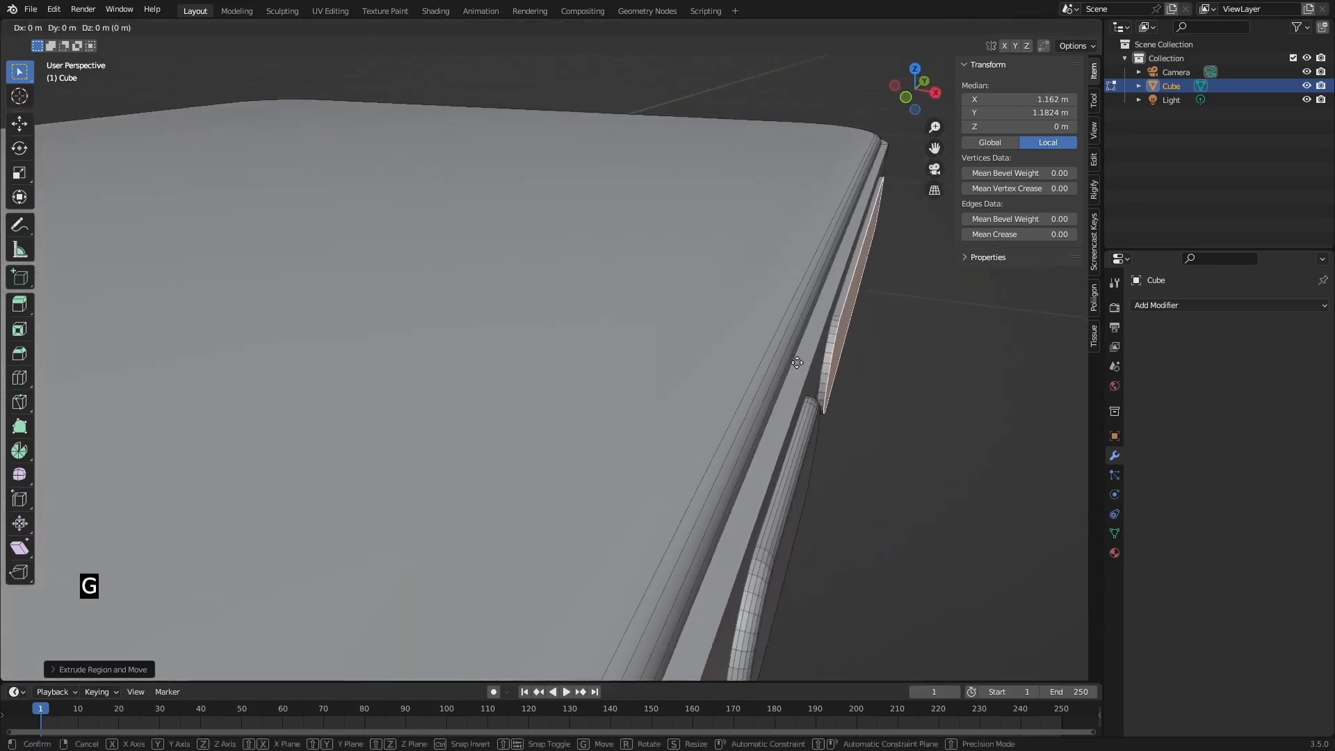
pyautogui.rightClick(801, 362)
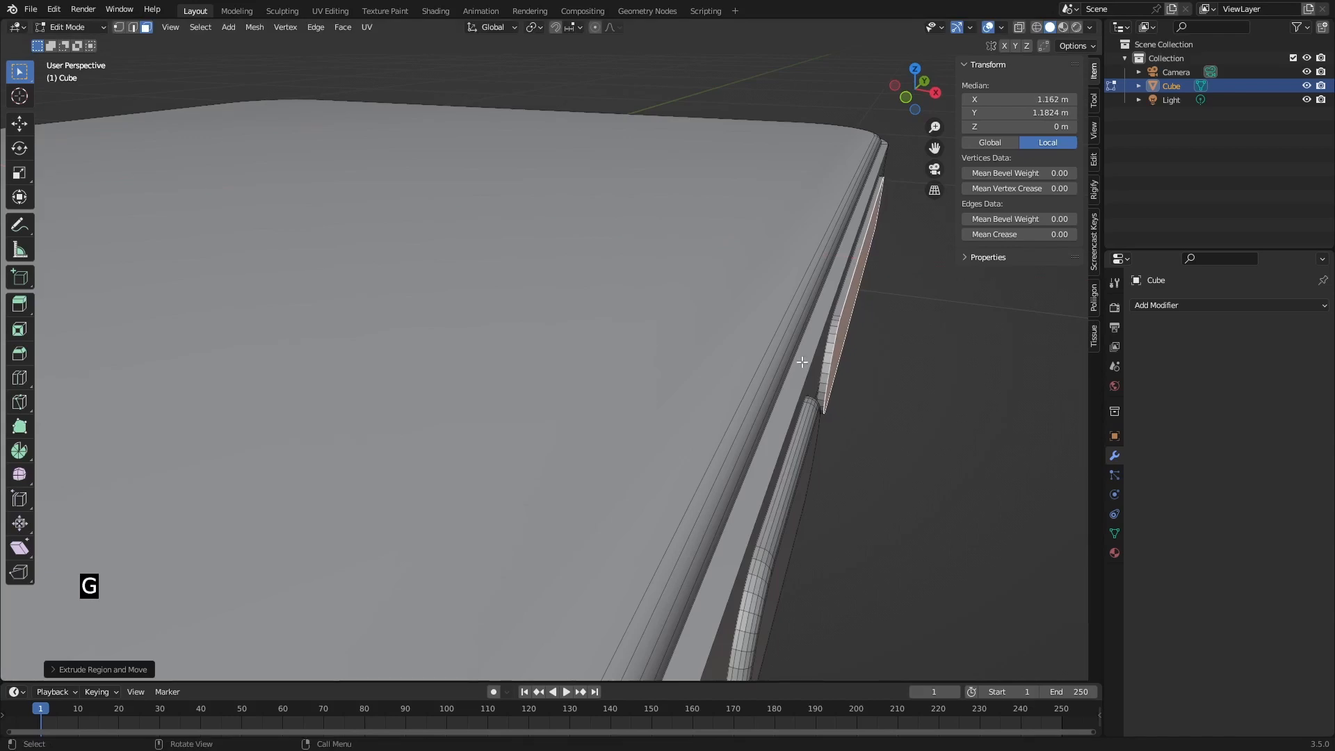
pyautogui.press('g')
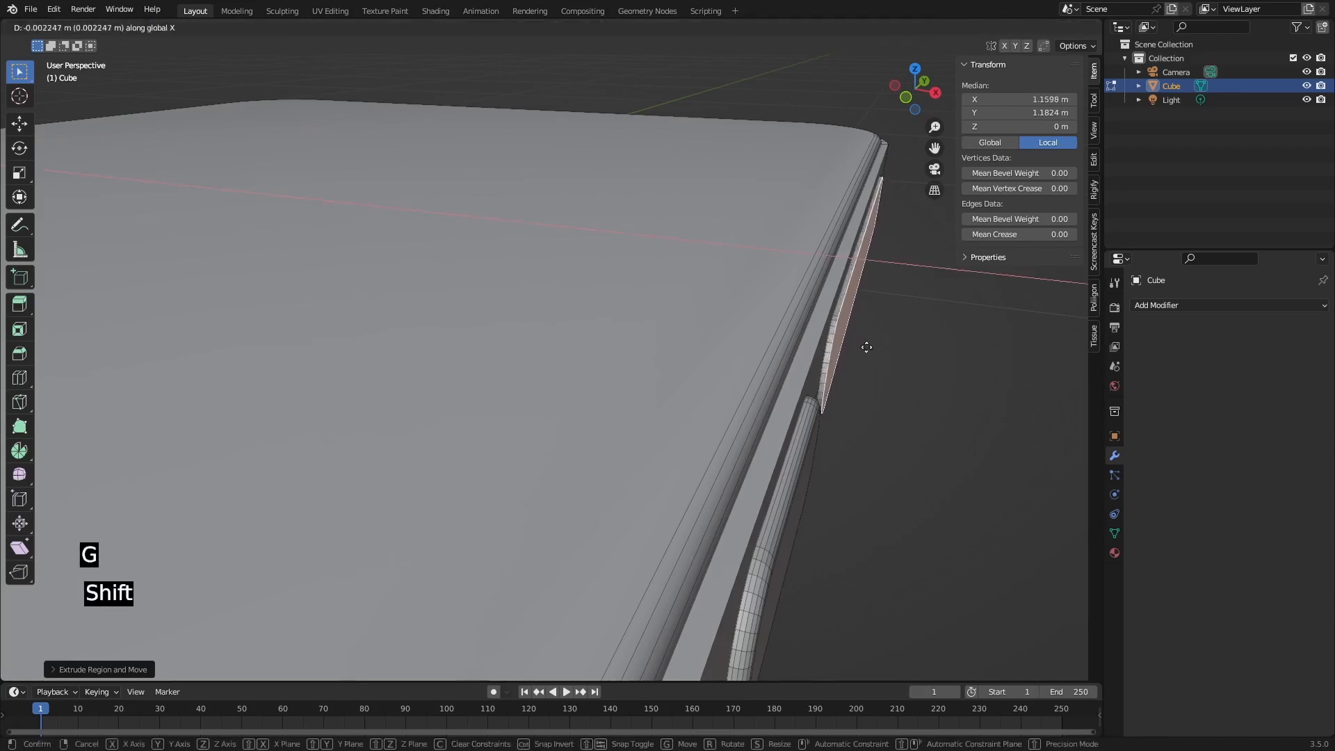
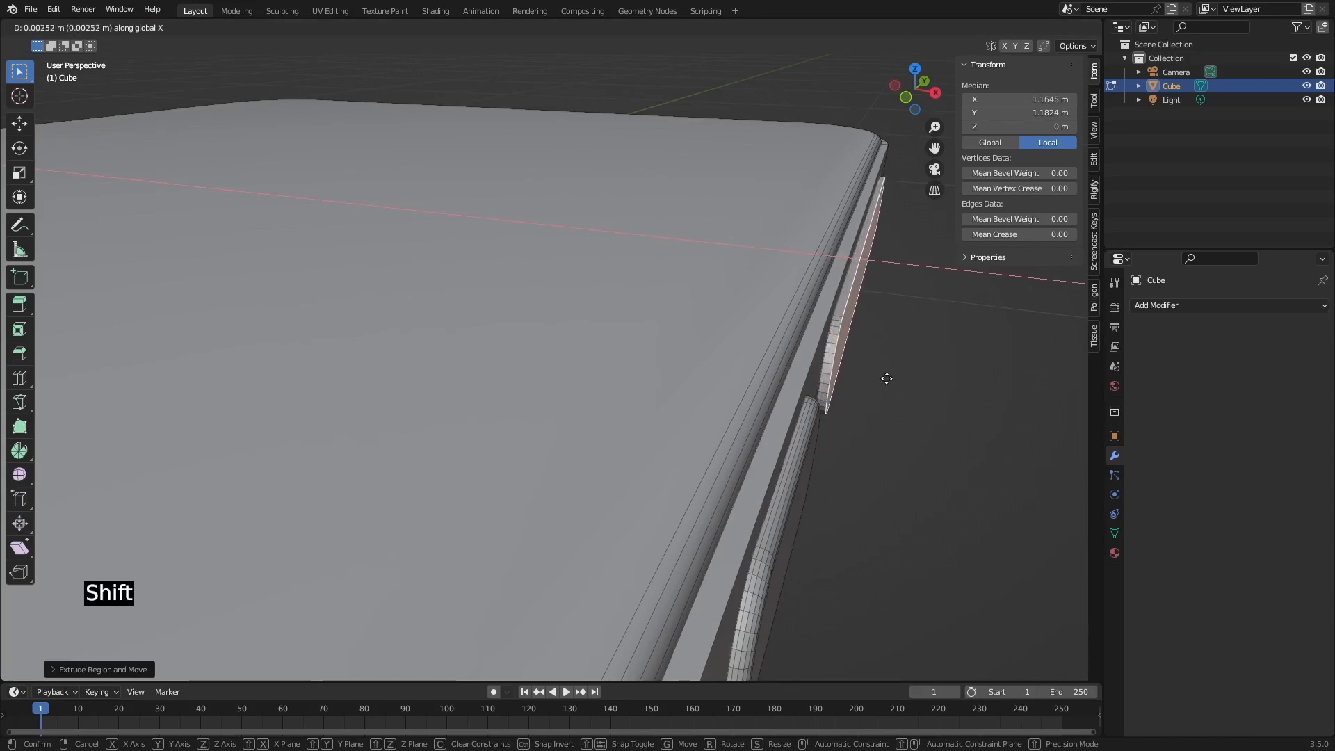
pyautogui.click(869, 351)
pyautogui.moveTo(869, 351); pyautogui.dragTo(894, 402, button='middle')
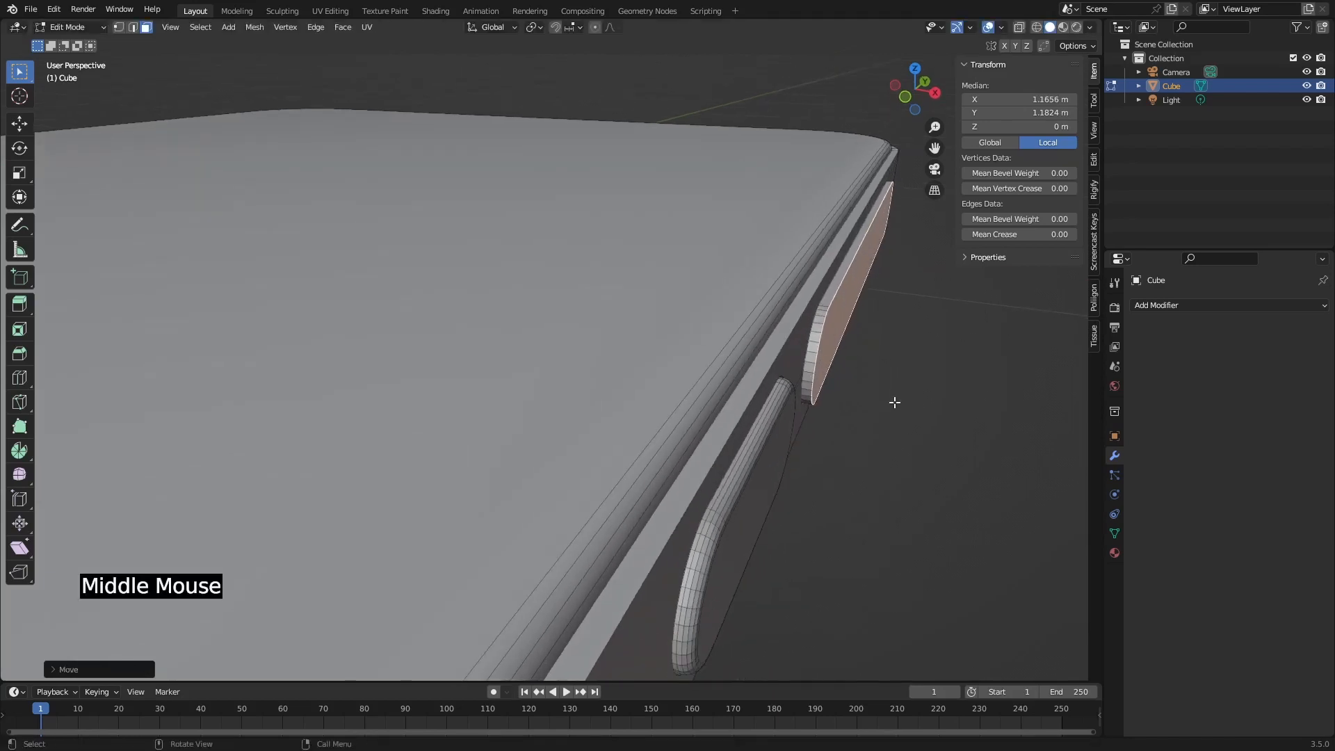
pyautogui.hotkey('ctrl', 'b')
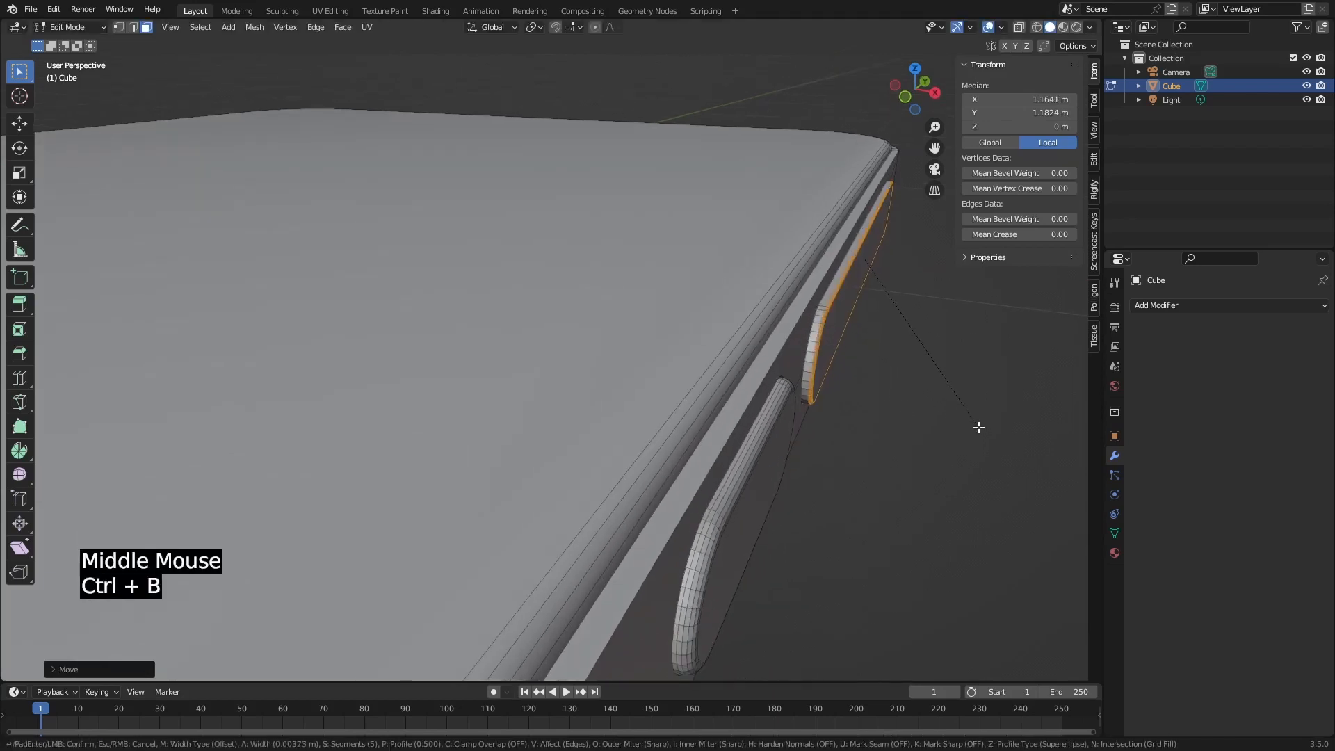
pyautogui.click(969, 418)
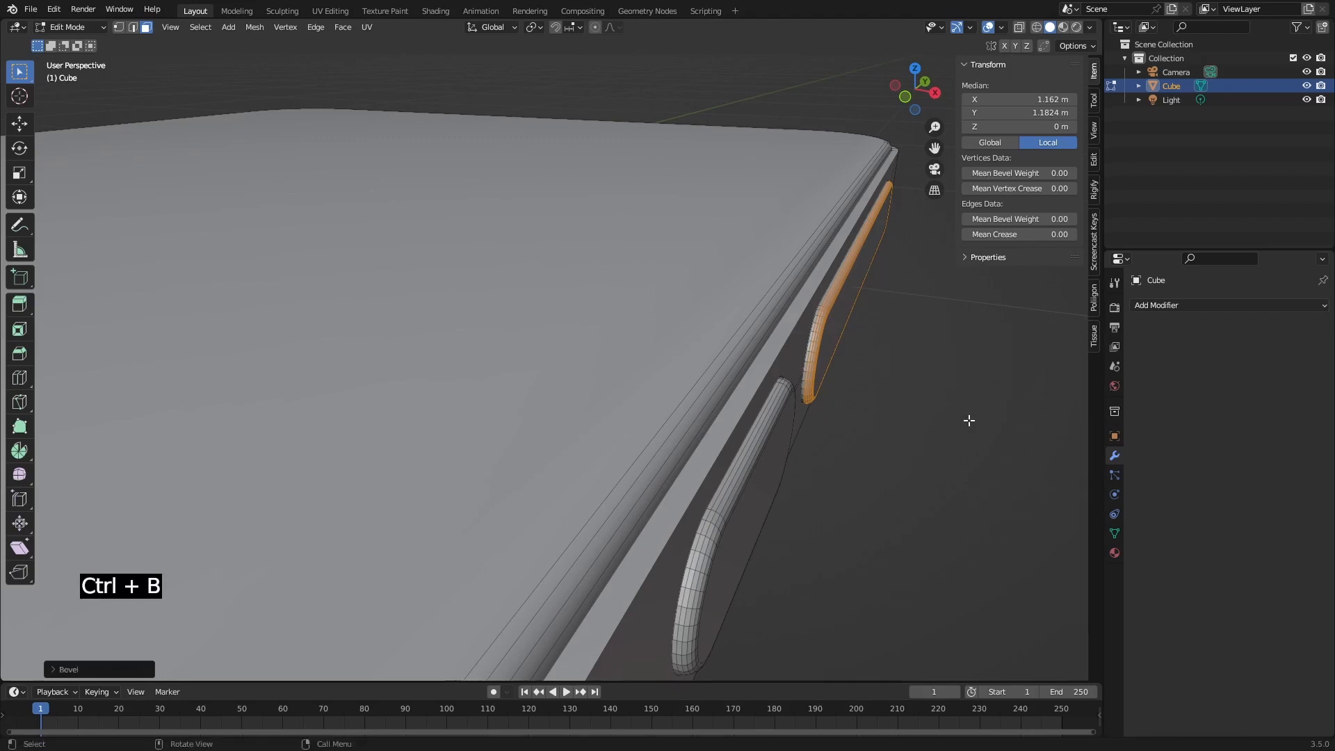
# Inset the floor face of the recess on the phone's opposite side by about 0.002 m.
pyautogui.moveTo(970, 419); pyautogui.dragTo(451, 291, button='middle')
pyautogui.scroll(-2, 826, 397)
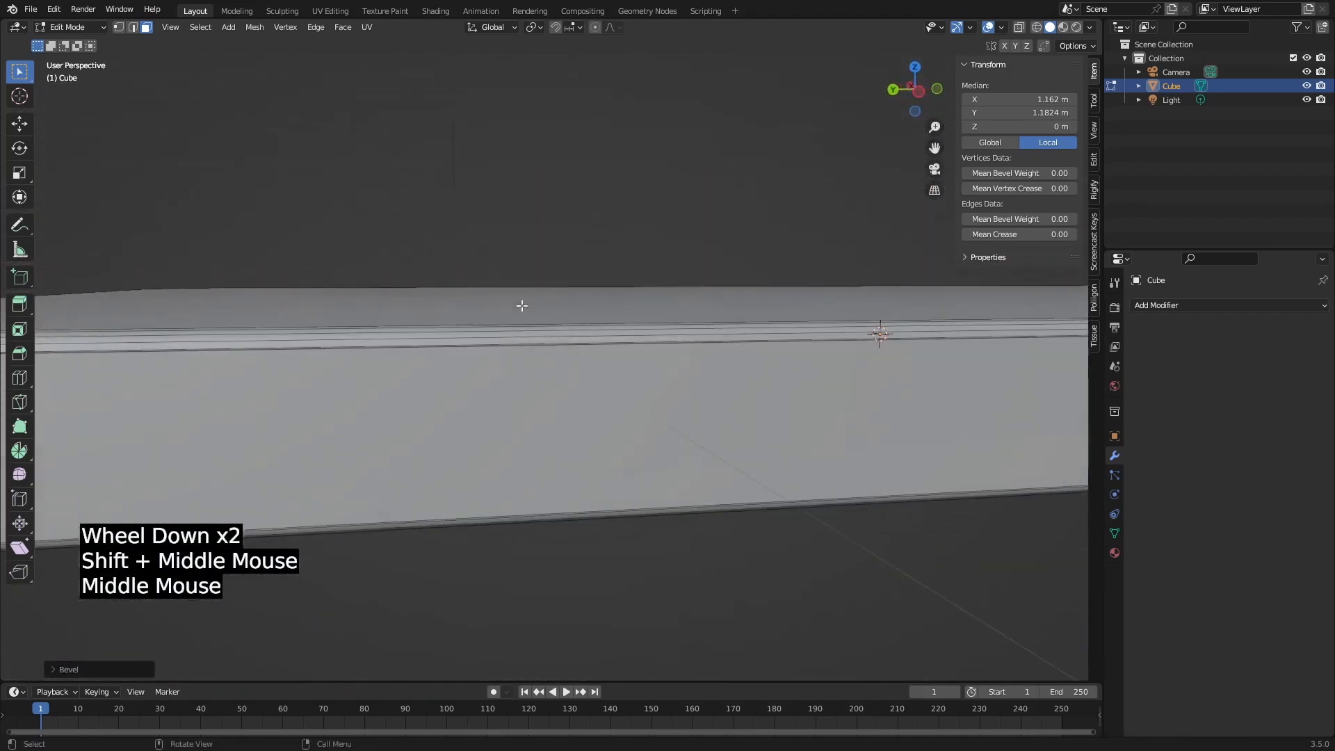
pyautogui.scroll(-1, 521, 304)
pyautogui.keyDown('shift'); pyautogui.moveTo(800, 335); pyautogui.dragTo(348, 299, button='middle'); pyautogui.keyUp('shift')
pyautogui.keyDown('shift'); pyautogui.moveTo(691, 307); pyautogui.dragTo(330, 320, button='middle'); pyautogui.keyUp('shift')
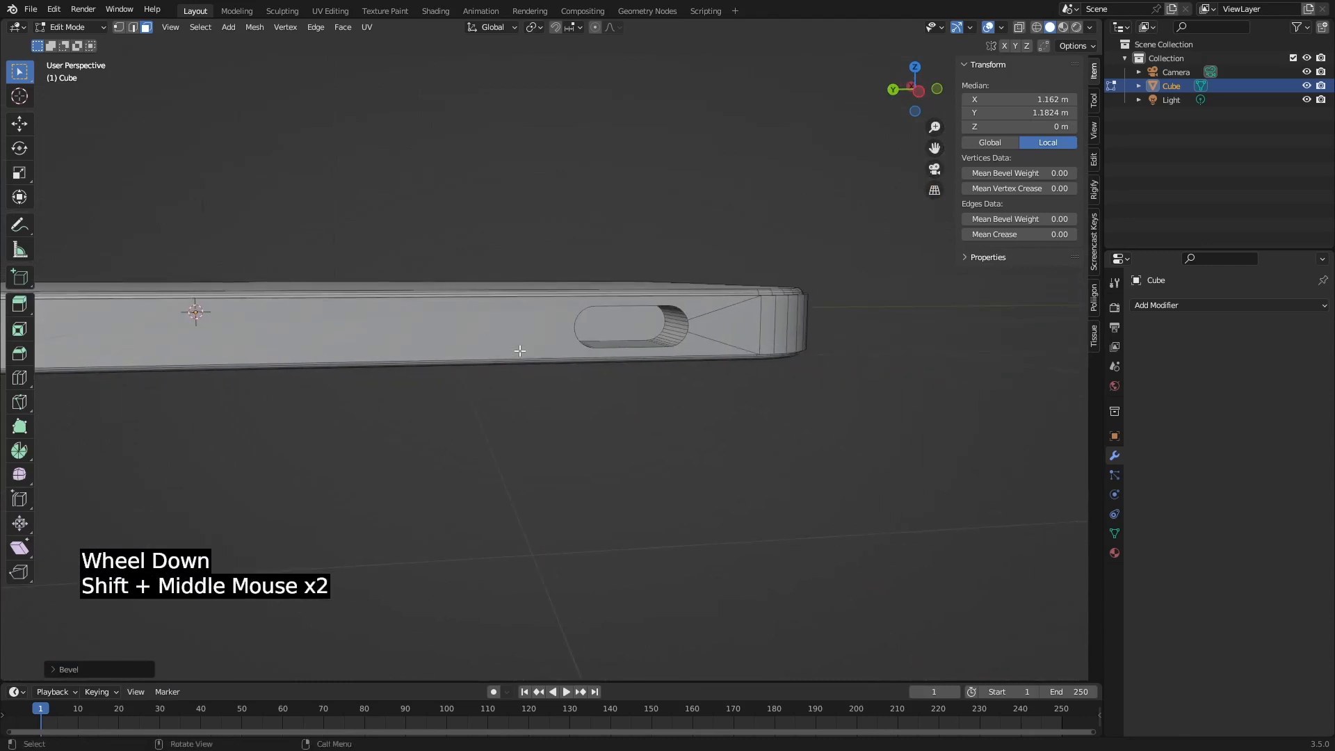
pyautogui.click(620, 322)
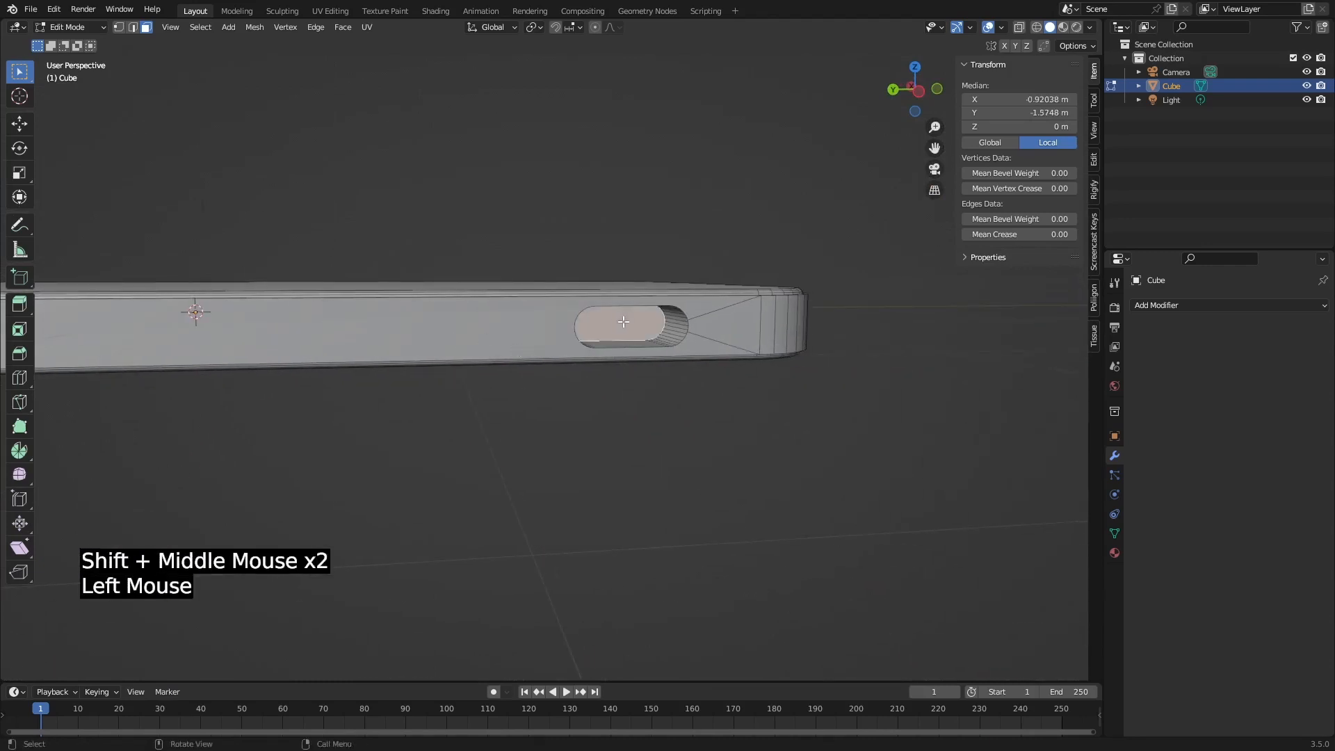
pyautogui.scroll(2, 619, 321)
pyautogui.moveTo(762, 331); pyautogui.dragTo(659, 323, button='middle')
pyautogui.scroll(2, 656, 316)
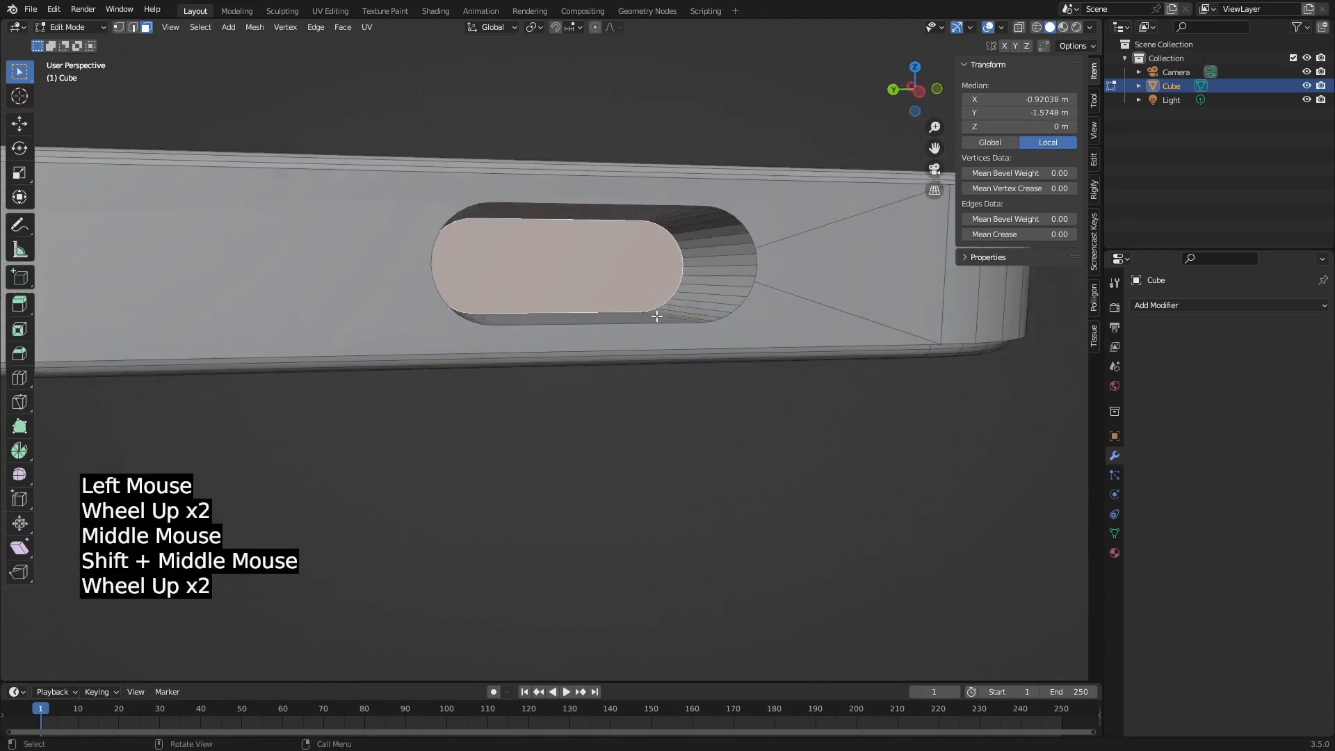
pyautogui.press('i')
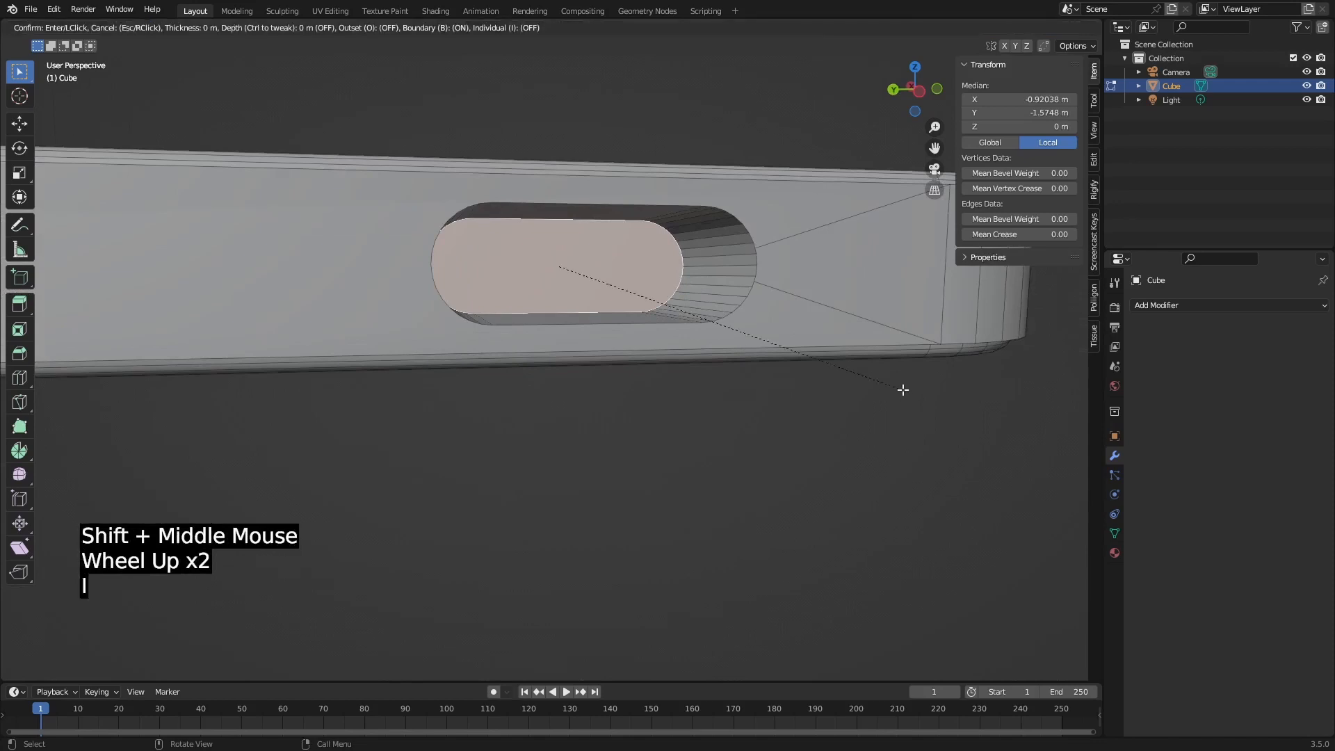
pyautogui.press('shift')
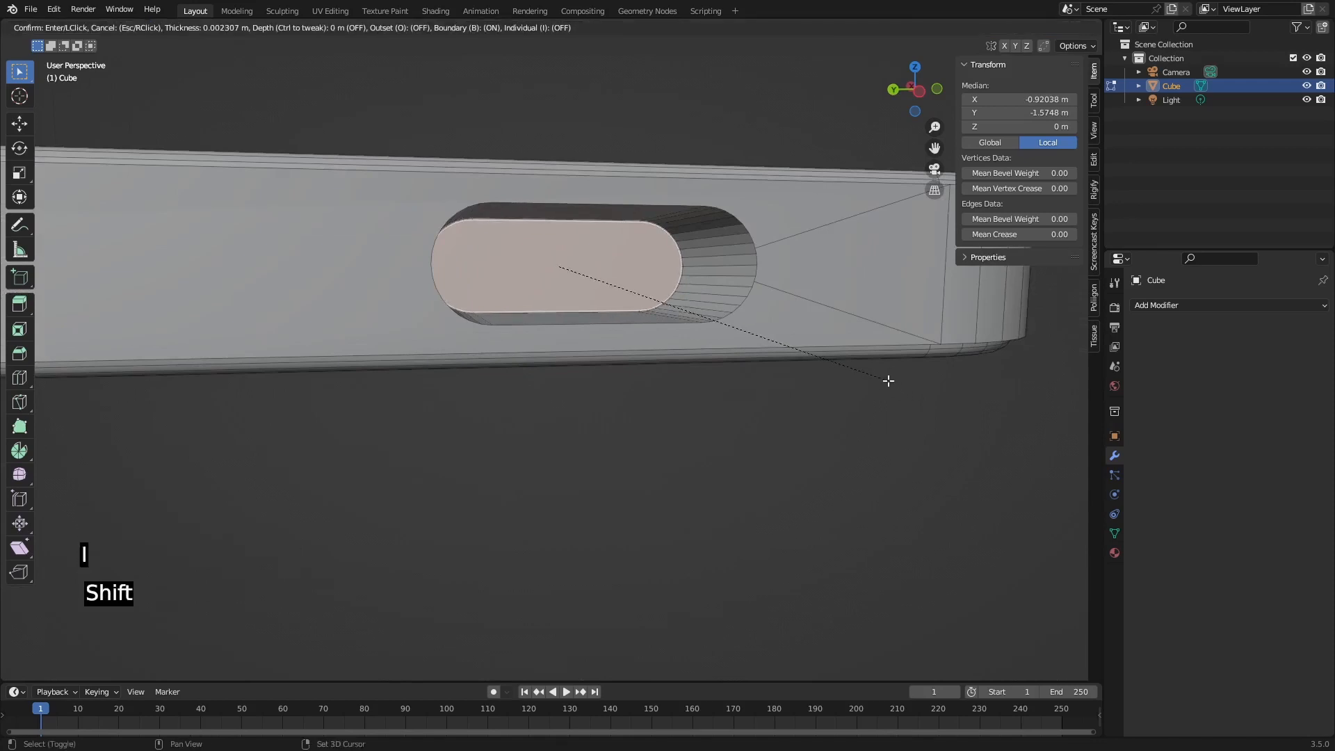
pyautogui.click(889, 382)
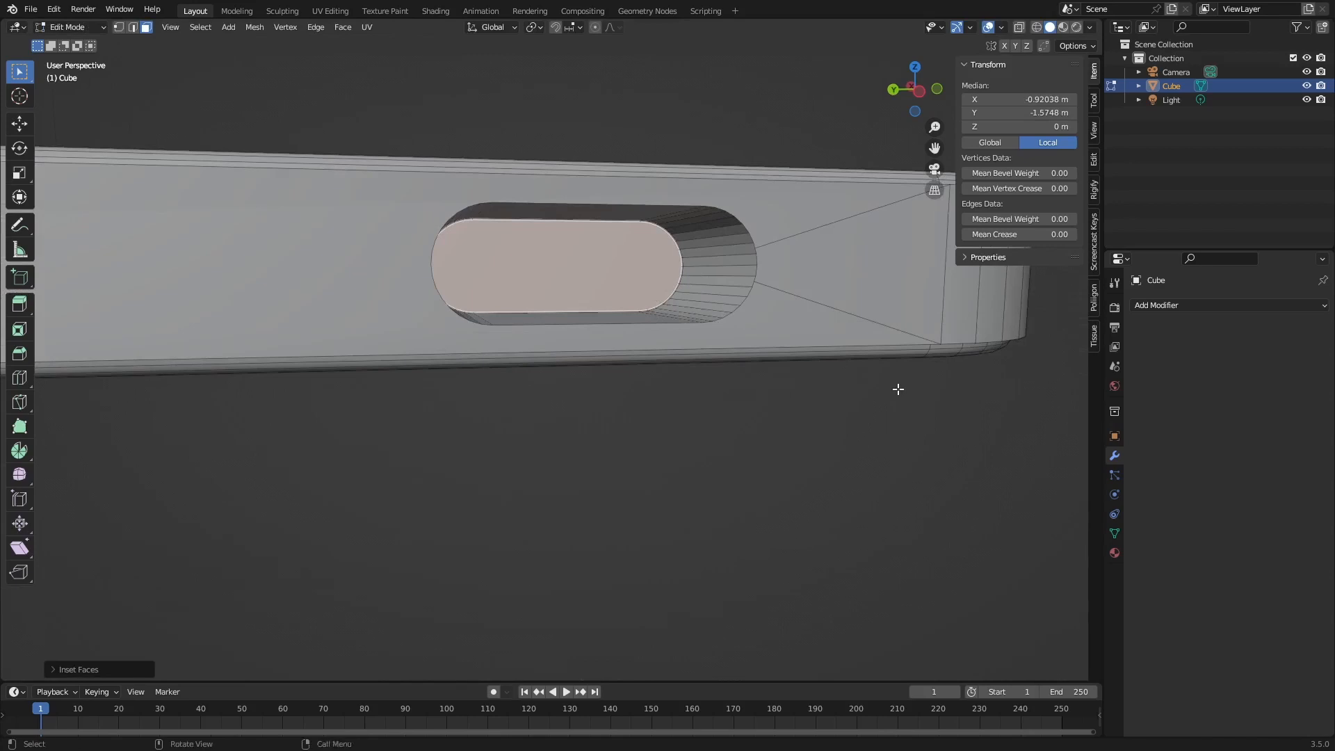
# Extrude the inset face of the opposite side's recess about 0.235 m outward to form its button.
pyautogui.moveTo(646, 337); pyautogui.dragTo(653, 341, button='middle')
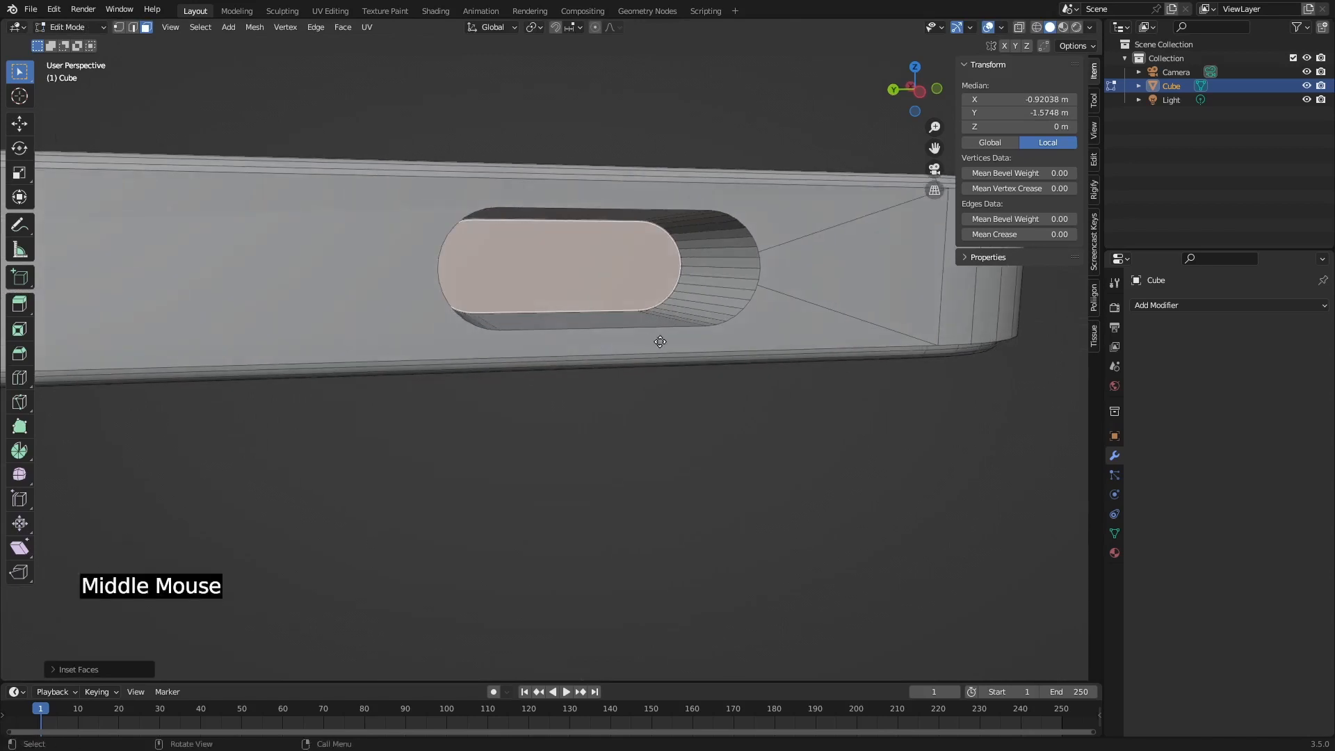
pyautogui.press('e')
pyautogui.press('shift')
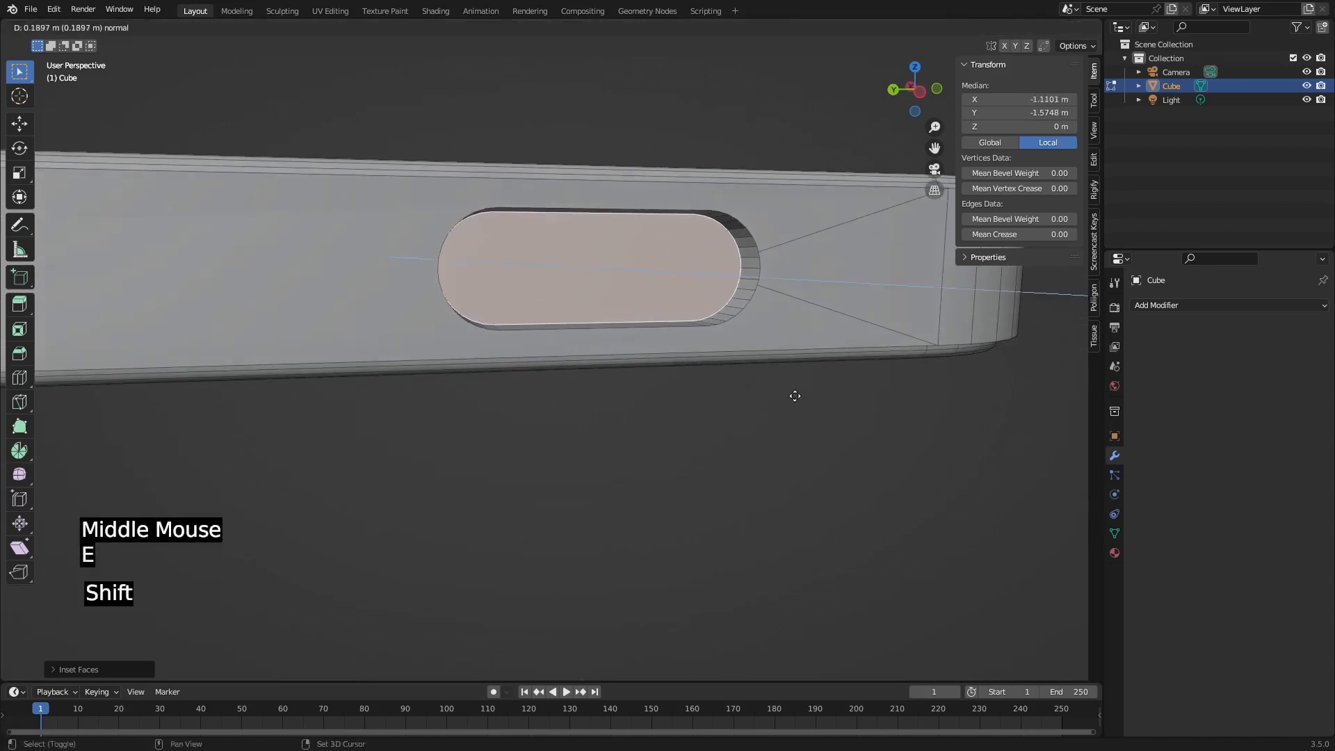
pyautogui.click(904, 428)
# Bevel the outer edges of the opposite side's button about 0.0075 m wide with a reduced segment count.
pyautogui.moveTo(904, 428); pyautogui.dragTo(835, 382, button='middle')
pyautogui.press('ctrl')
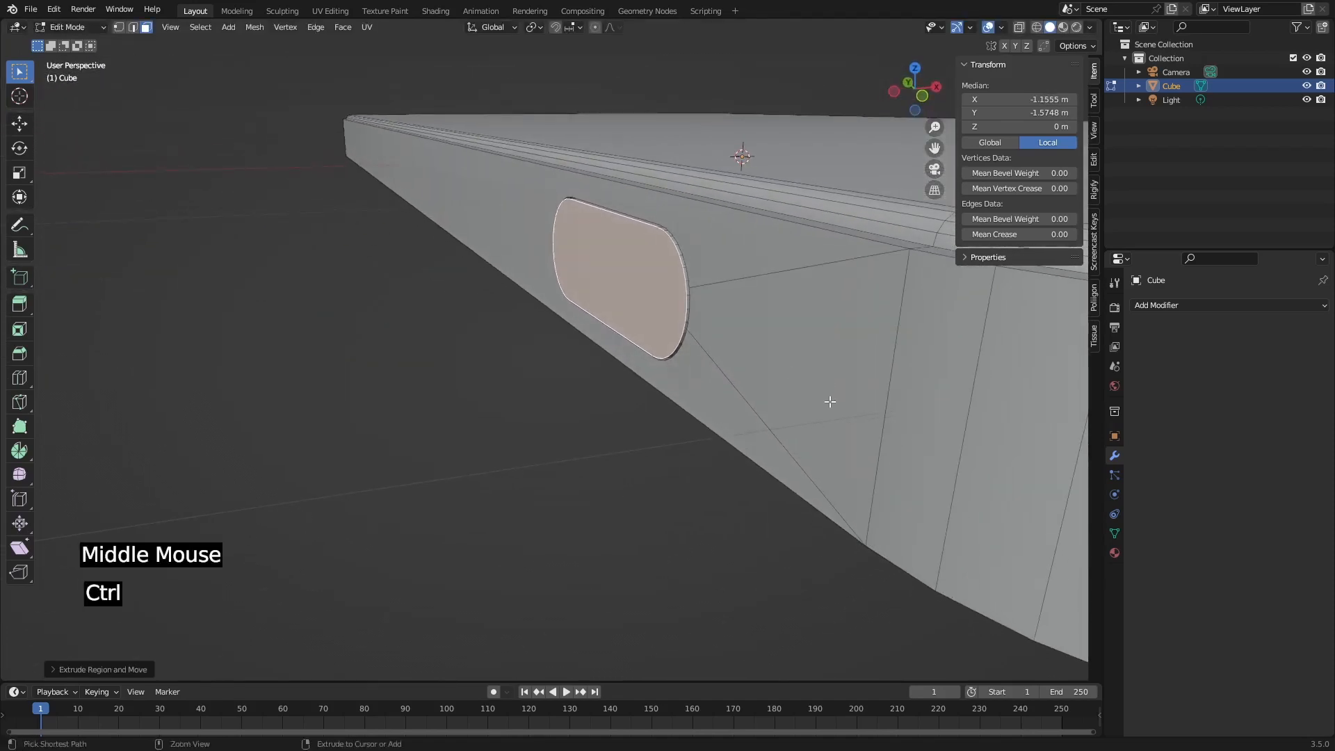
pyautogui.hotkey('ctrl', 'b')
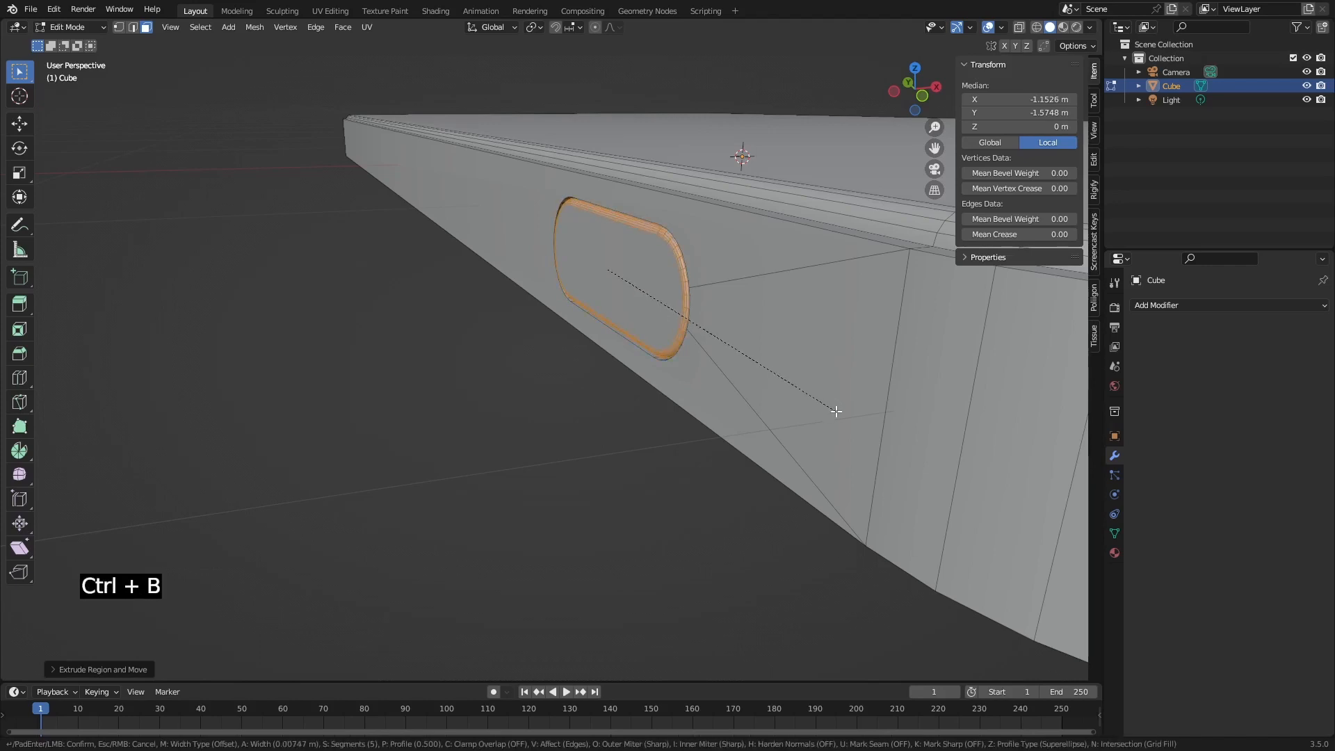
pyautogui.scroll(-2, 836, 411)
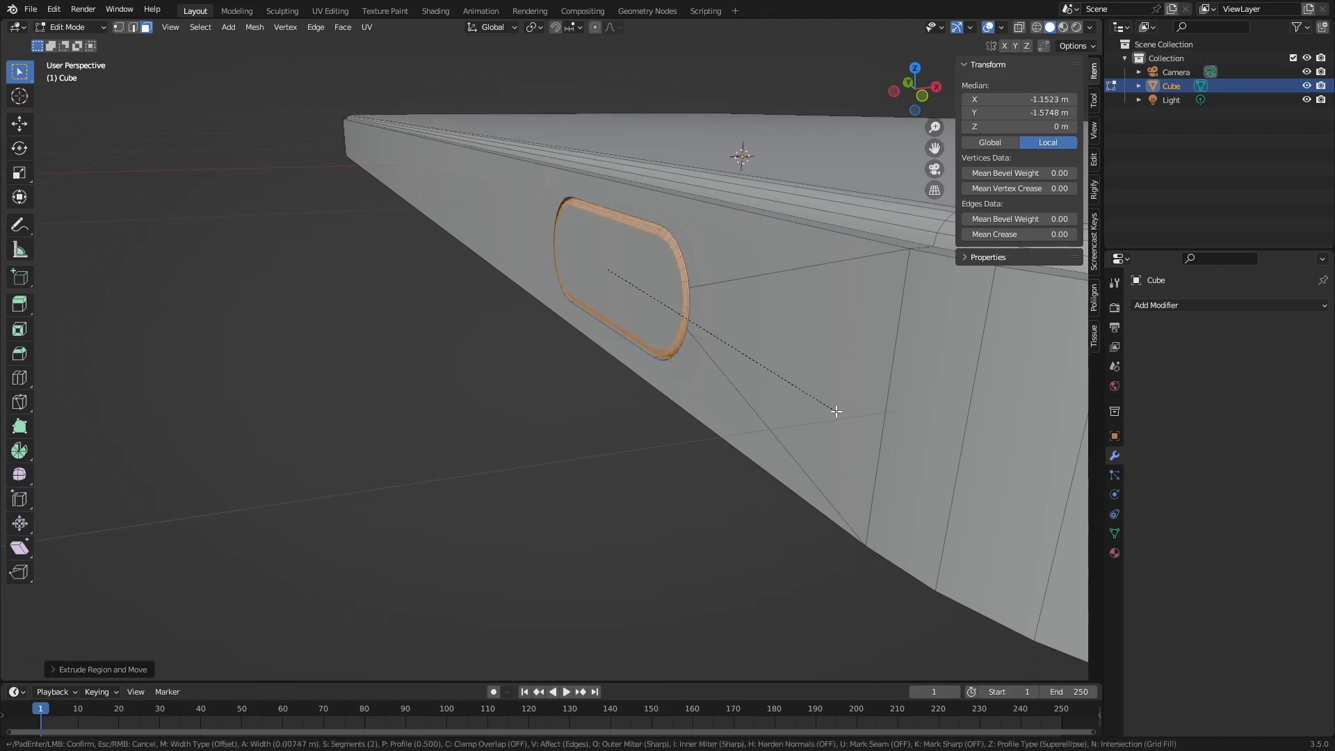
pyautogui.click(836, 411)
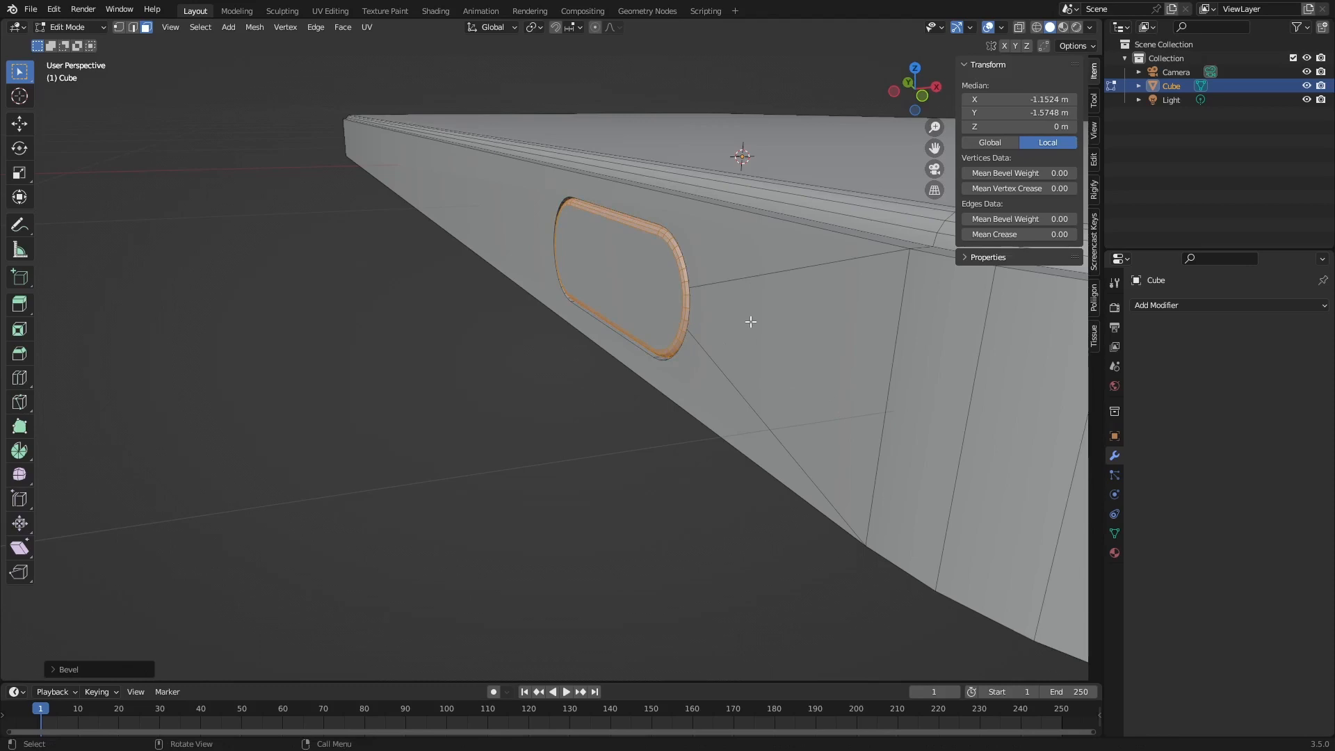
# Return to Object Mode and apply Shade Smooth to the whole phone body.
pyautogui.press('Tab')
pyautogui.scroll(-2, 730, 318)
pyautogui.moveTo(687, 315); pyautogui.dragTo(561, 270, button='middle')
pyautogui.scroll(-2, 769, 313)
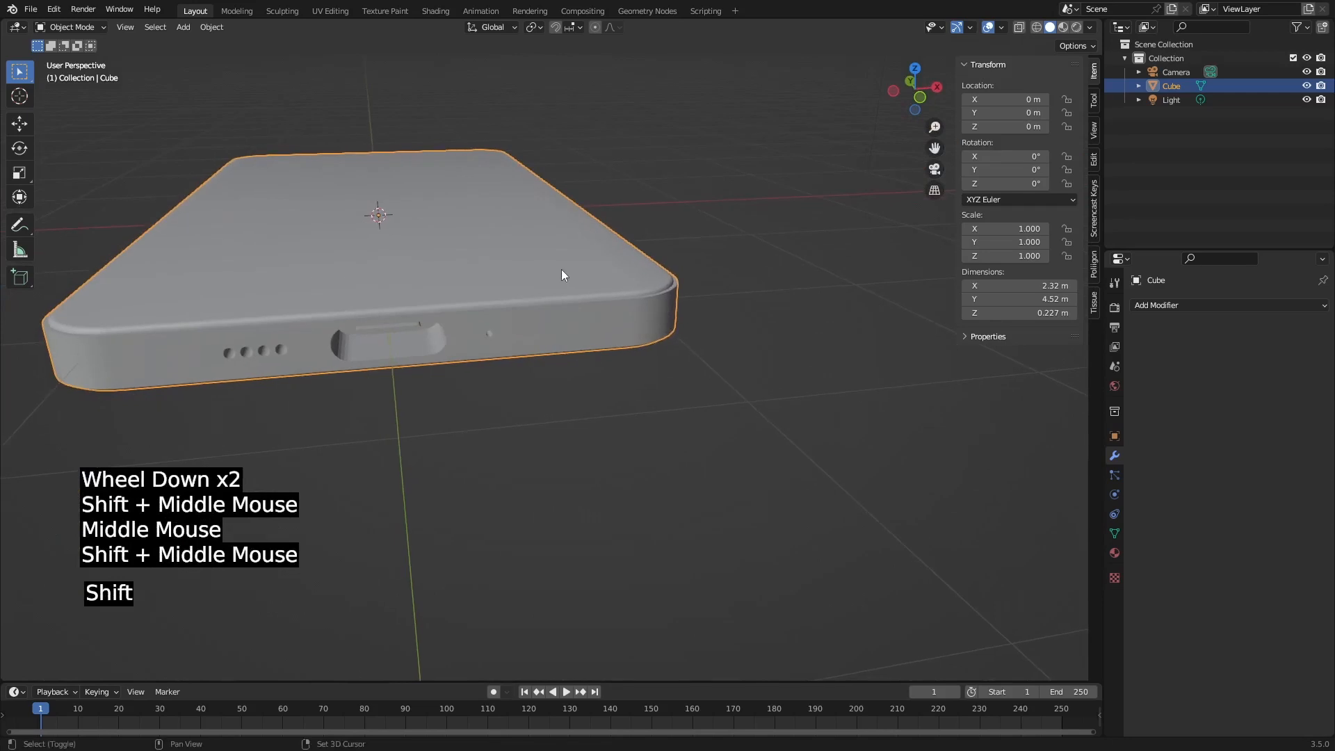
pyautogui.rightClick(317, 342)
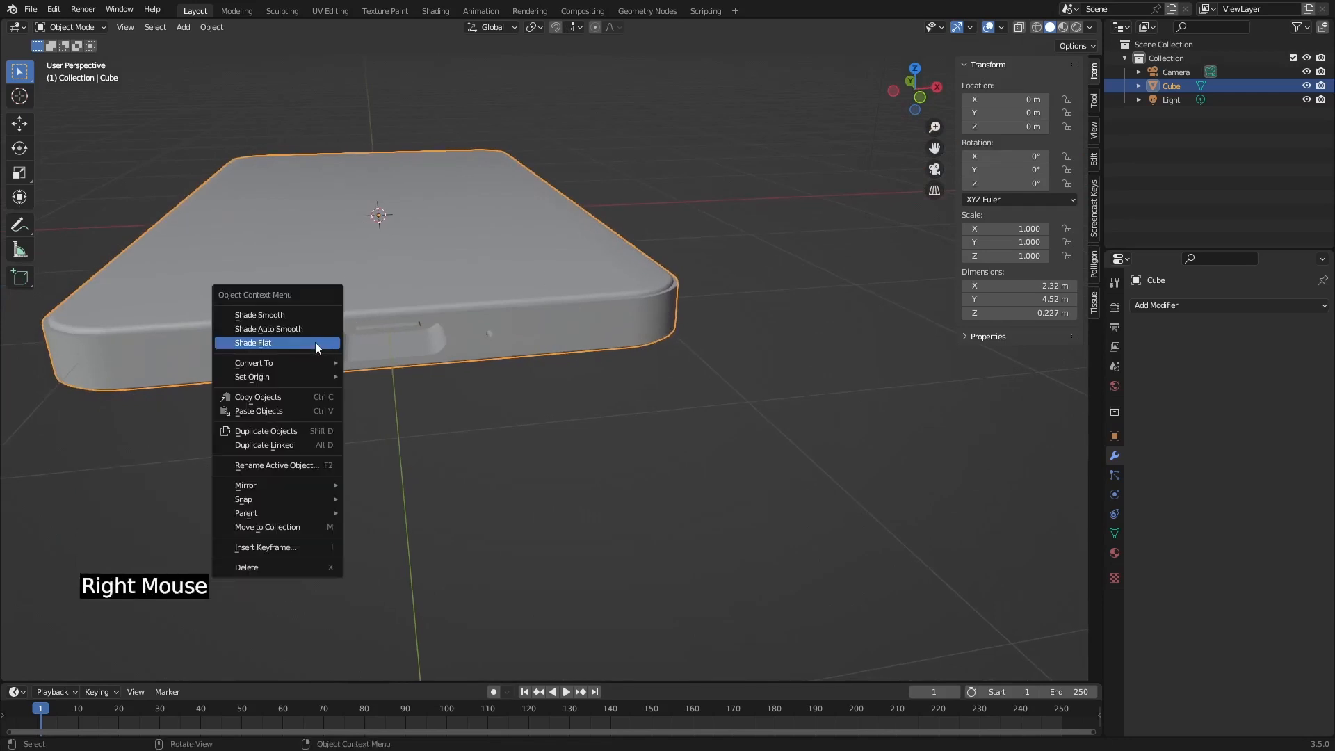
pyautogui.click(305, 316)
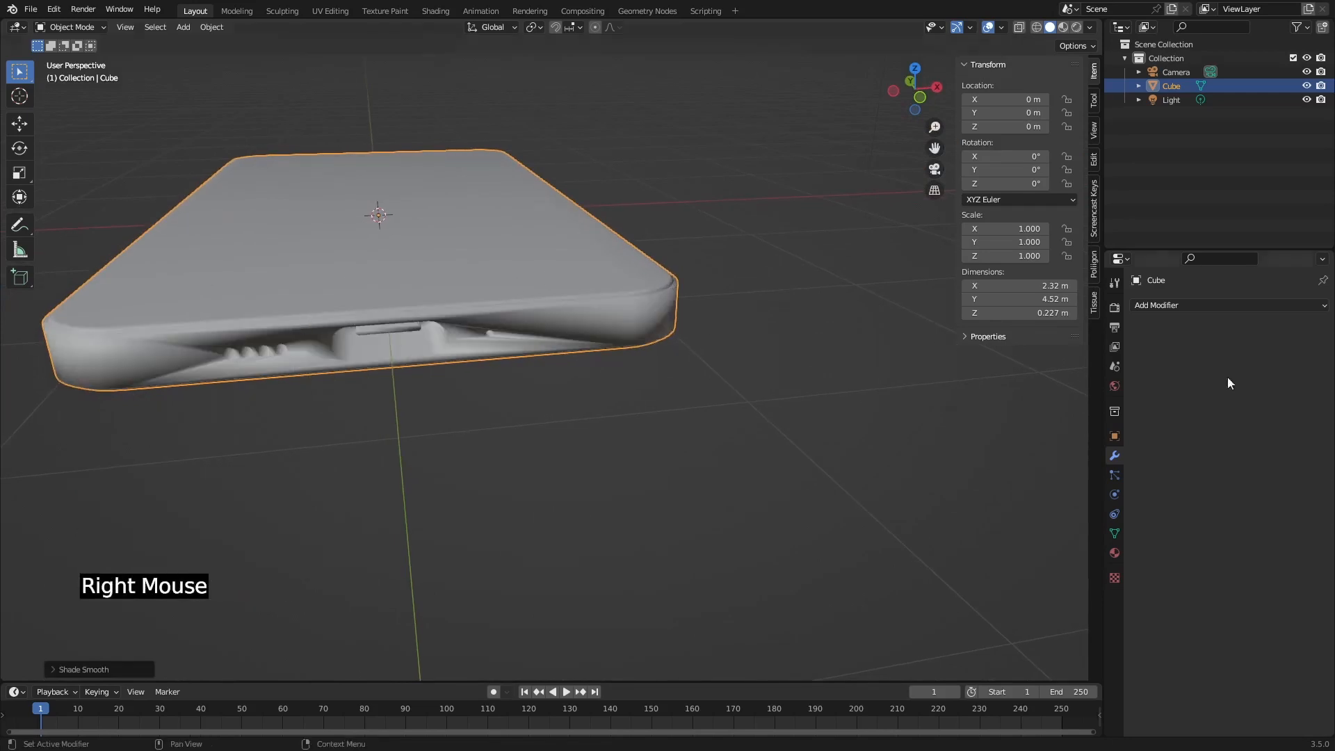
# Apply Shade Auto Smooth to the whole phone body.
pyautogui.rightClick(400, 298)
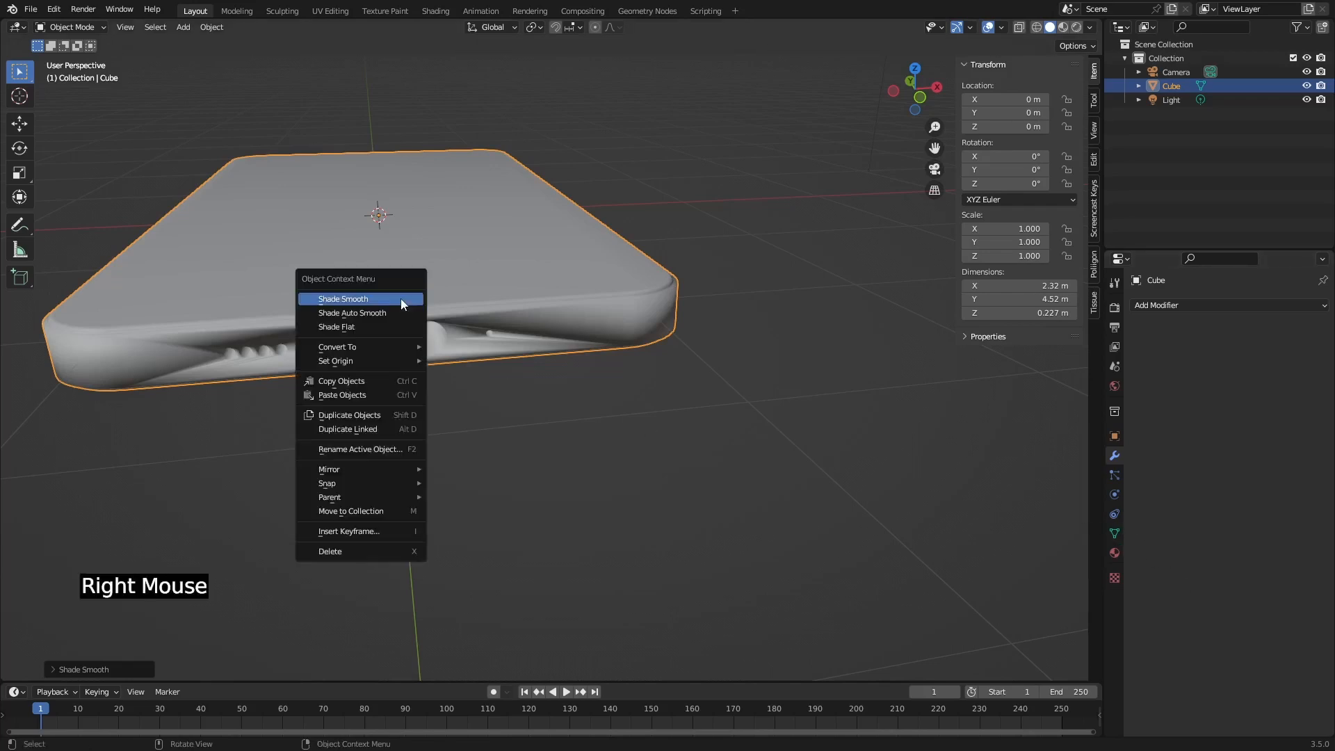
pyautogui.click(362, 310)
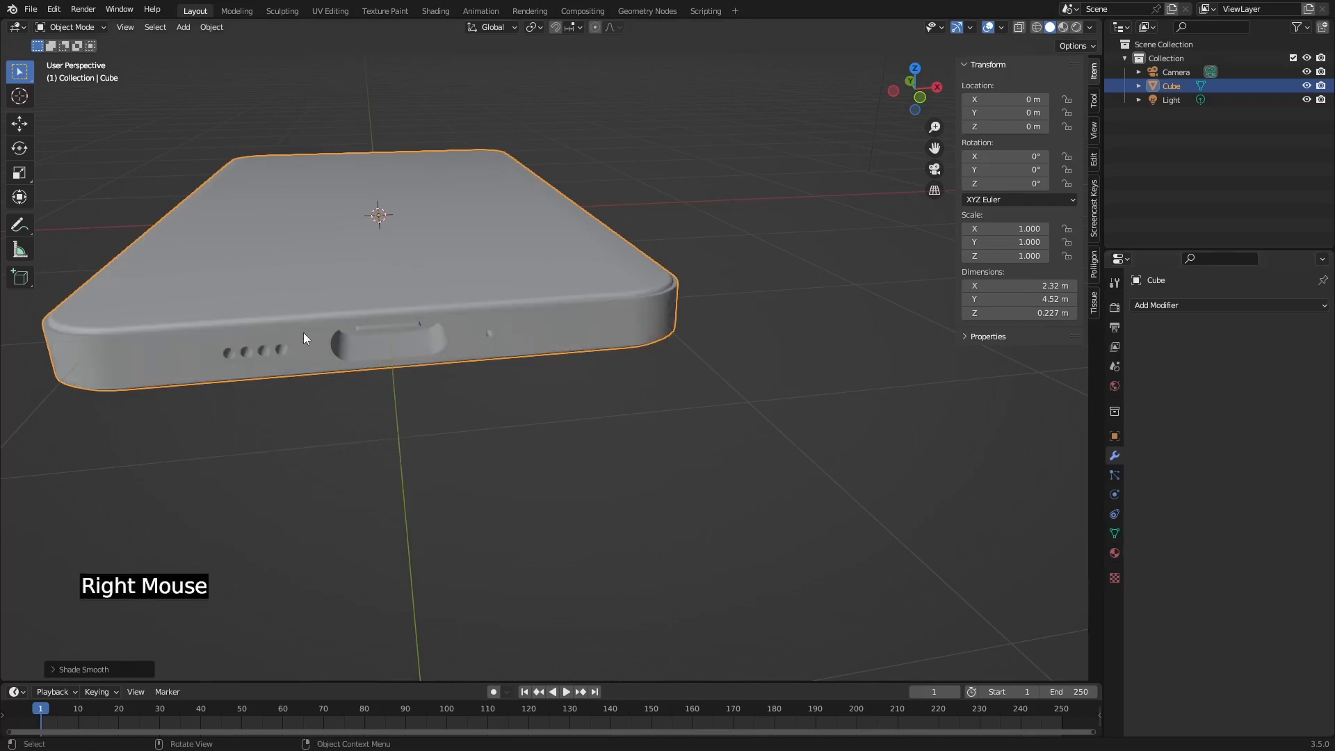
# In Edit Mode, grow the selection to the whole outer face of the pill-shaped side button and move it about 0.004 m inward along X.
pyautogui.scroll(-2, 303, 338)
pyautogui.moveTo(375, 324); pyautogui.dragTo(540, 316, button='middle')
pyautogui.click(548, 266)
pyautogui.scroll(2, 548, 265)
pyautogui.press('Tab')
pyautogui.scroll(2, 579, 230)
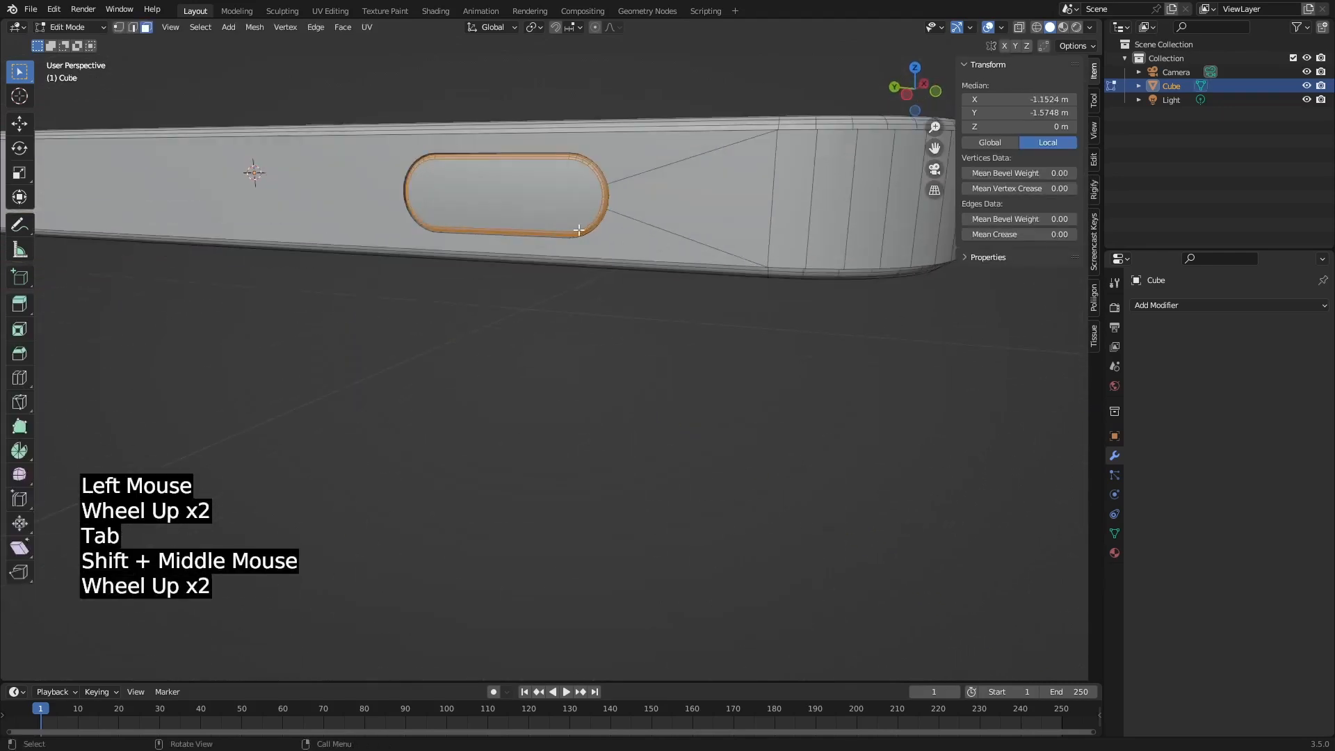
pyautogui.keyDown('shift'); pyautogui.moveTo(578, 230); pyautogui.dragTo(548, 283, button='middle'); pyautogui.keyUp('shift')
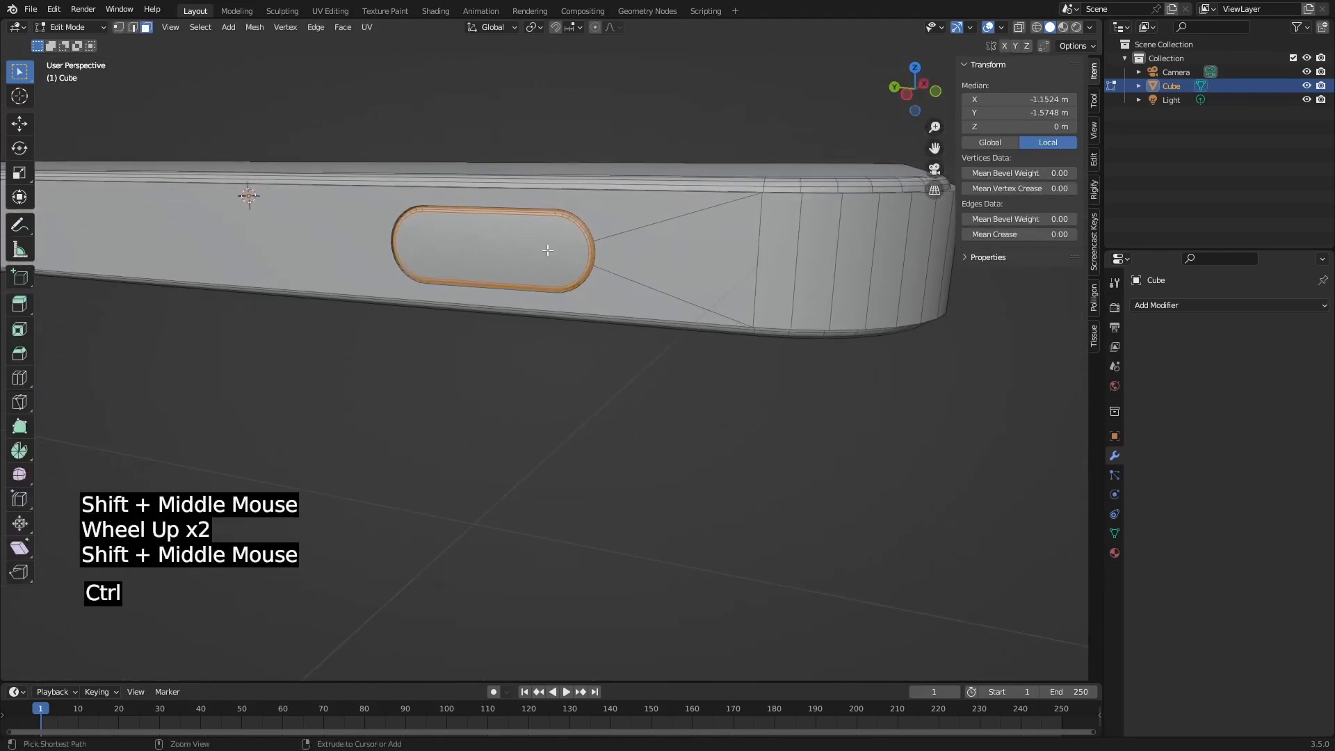
pyautogui.press('ctrl+KP_Add')
pyautogui.press('g')
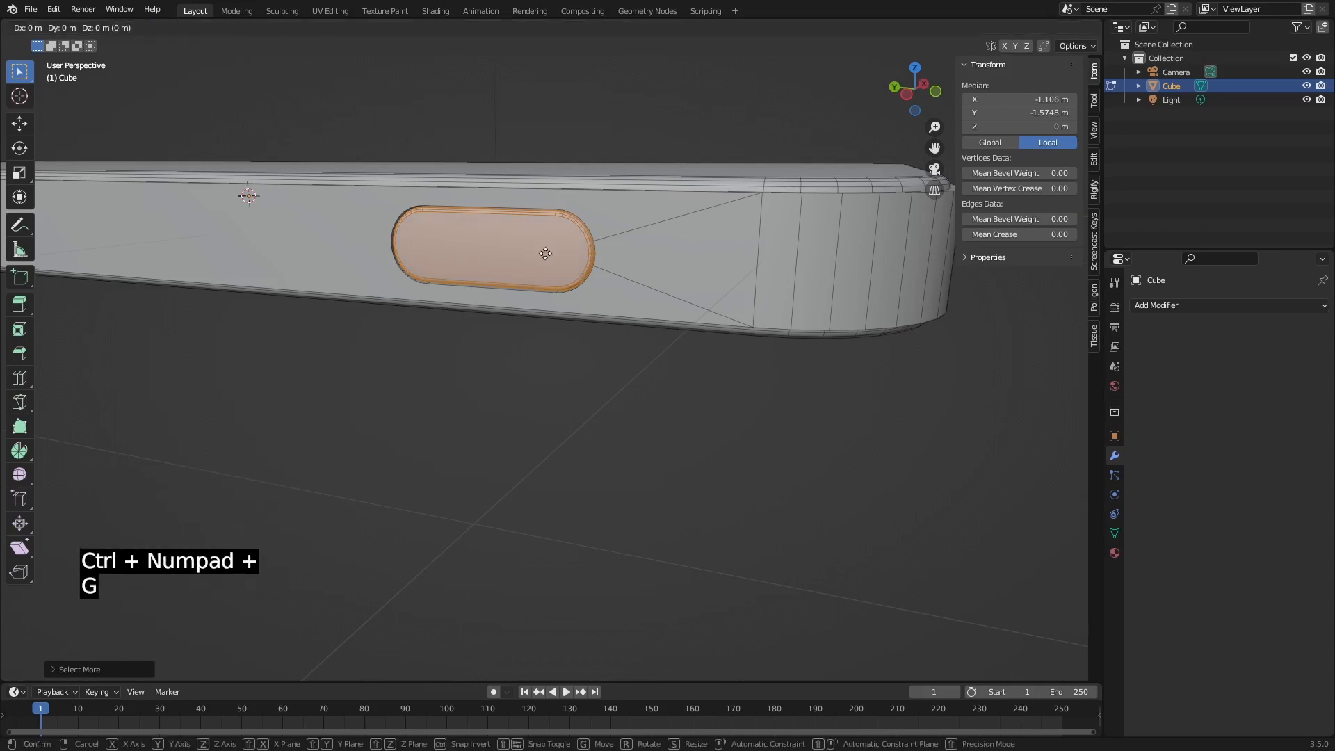
pyautogui.press('x')
pyautogui.click(549, 251)
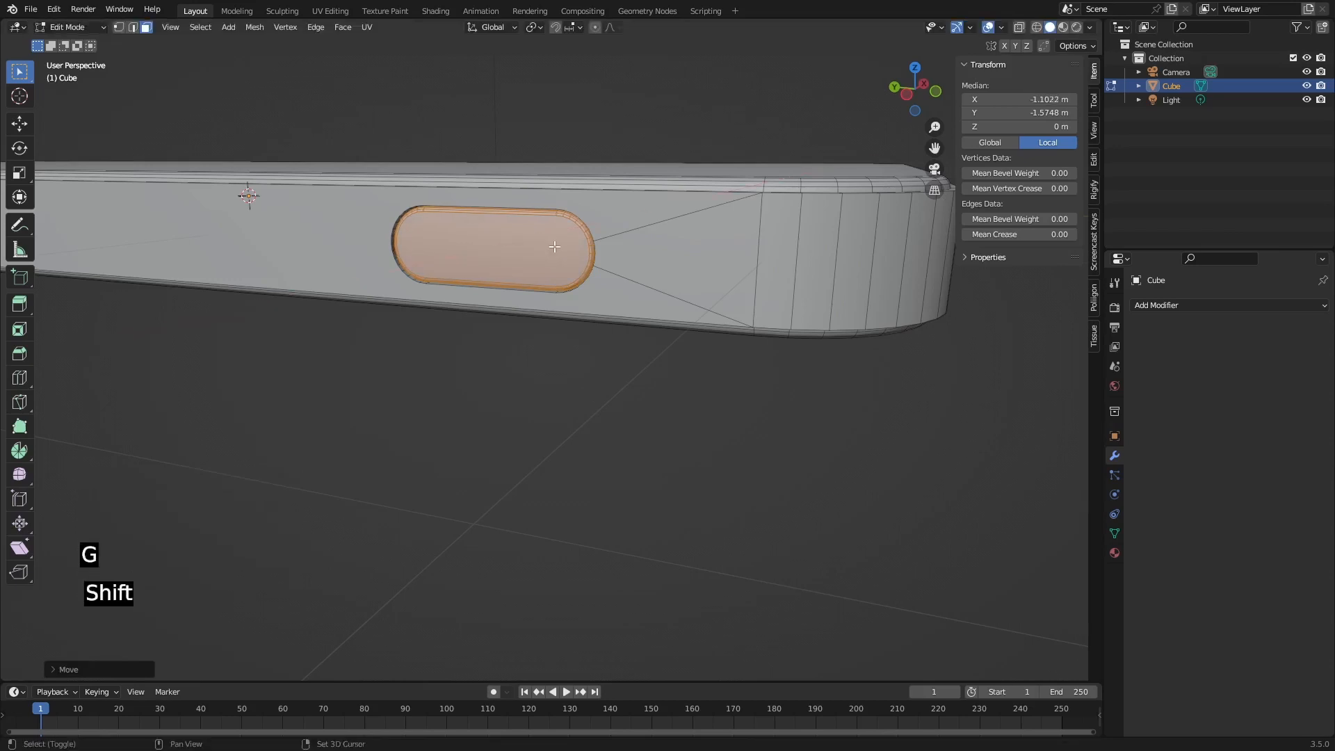
# Return to Object Mode and reapply Shade Auto Smooth to the phone body after the button adjustment.
pyautogui.moveTo(551, 251); pyautogui.dragTo(447, 246, button='middle')
pyautogui.press('Tab')
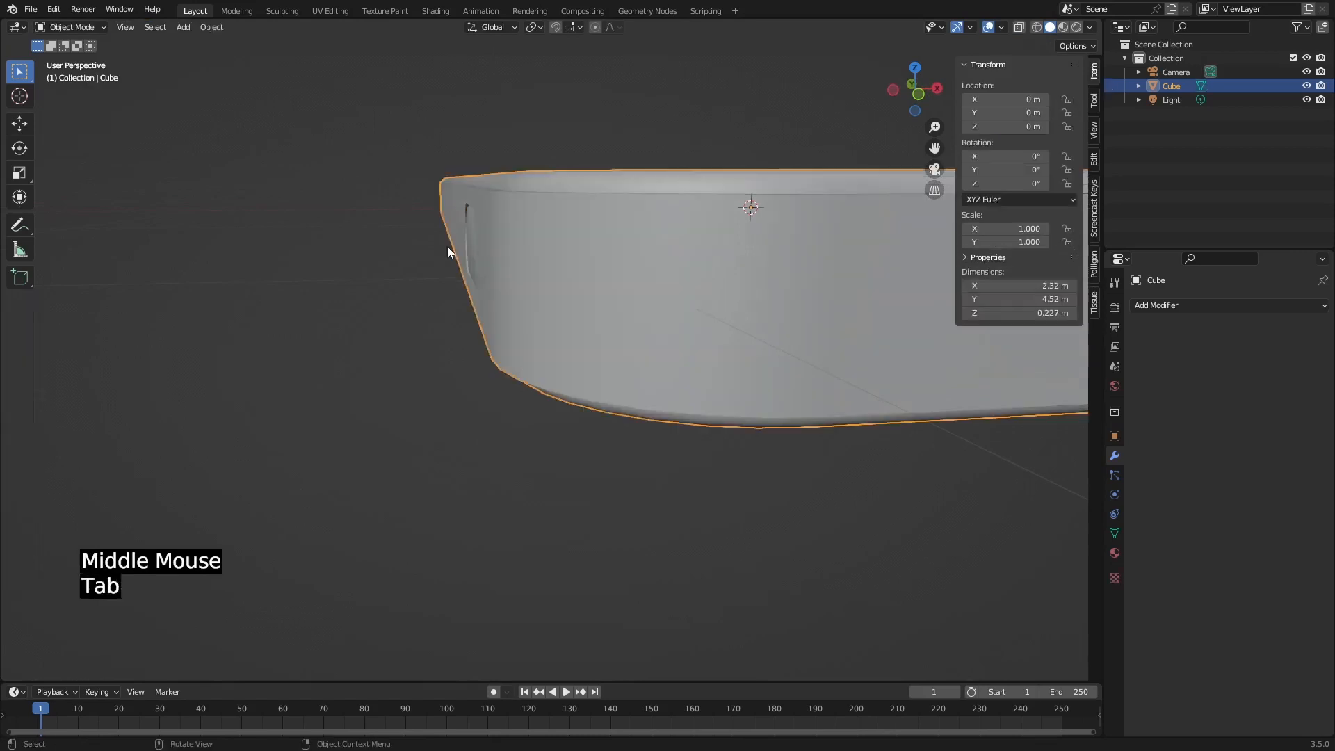
pyautogui.scroll(-2, 459, 255)
pyautogui.rightClick(623, 319)
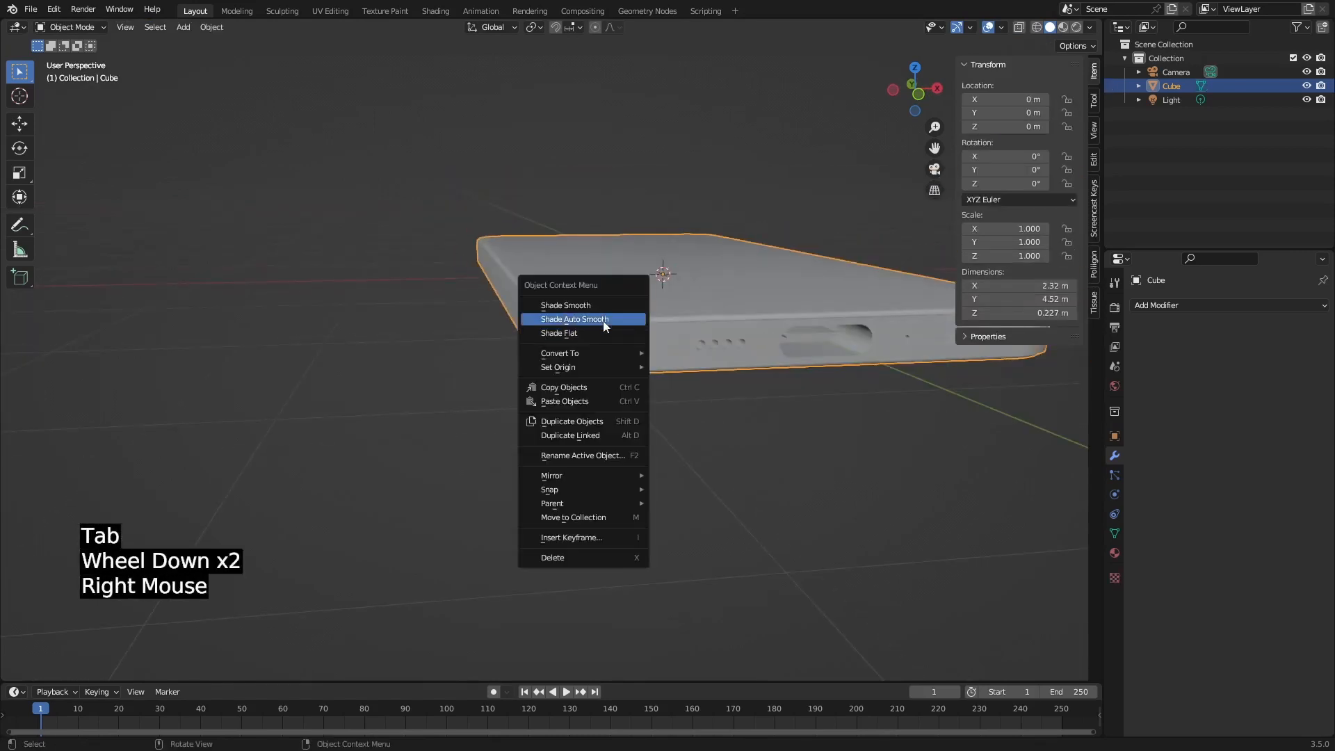
pyautogui.click(602, 320)
# Rotate the phone body 180° around the global Y axis to turn its other face up.
pyautogui.keyDown('shift'); pyautogui.moveTo(671, 302); pyautogui.dragTo(574, 286, button='middle'); pyautogui.keyUp('shift')
pyautogui.scroll(2, 471, 298)
pyautogui.scroll(-2, 640, 299)
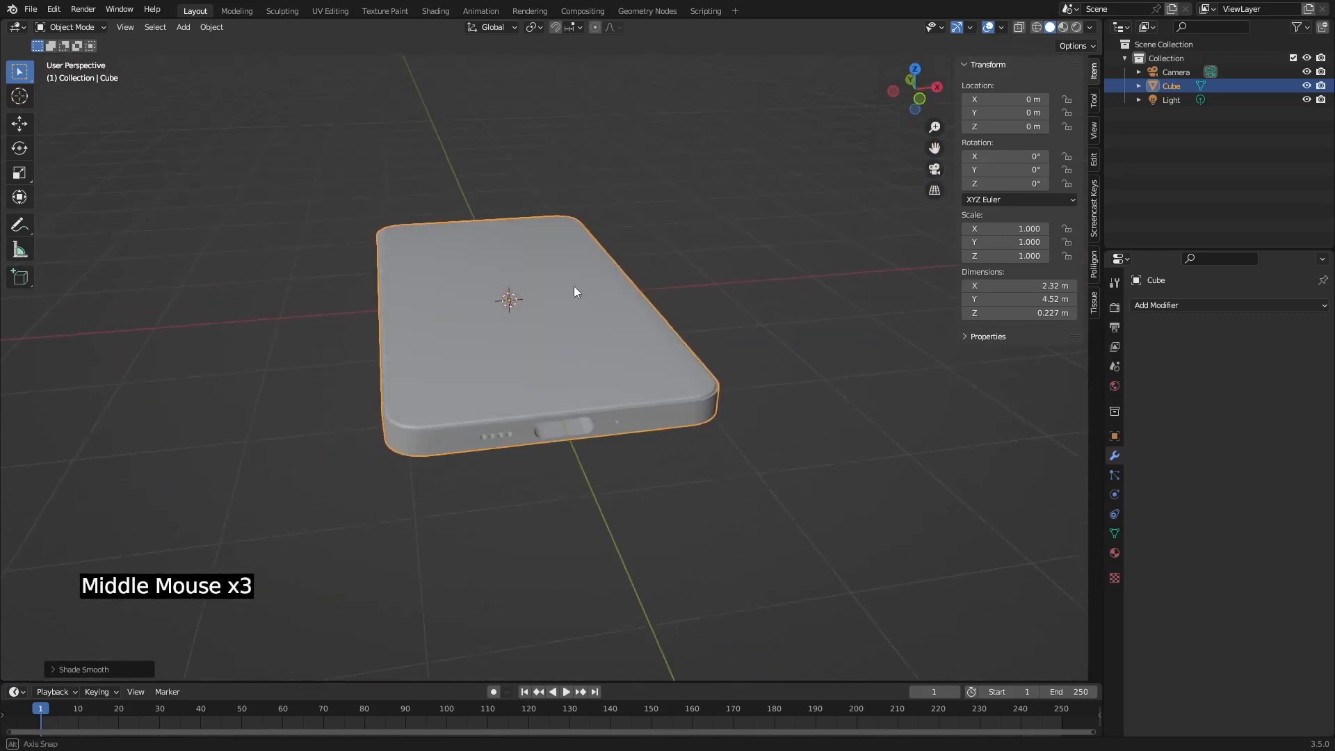
pyautogui.scroll(-1, 585, 317)
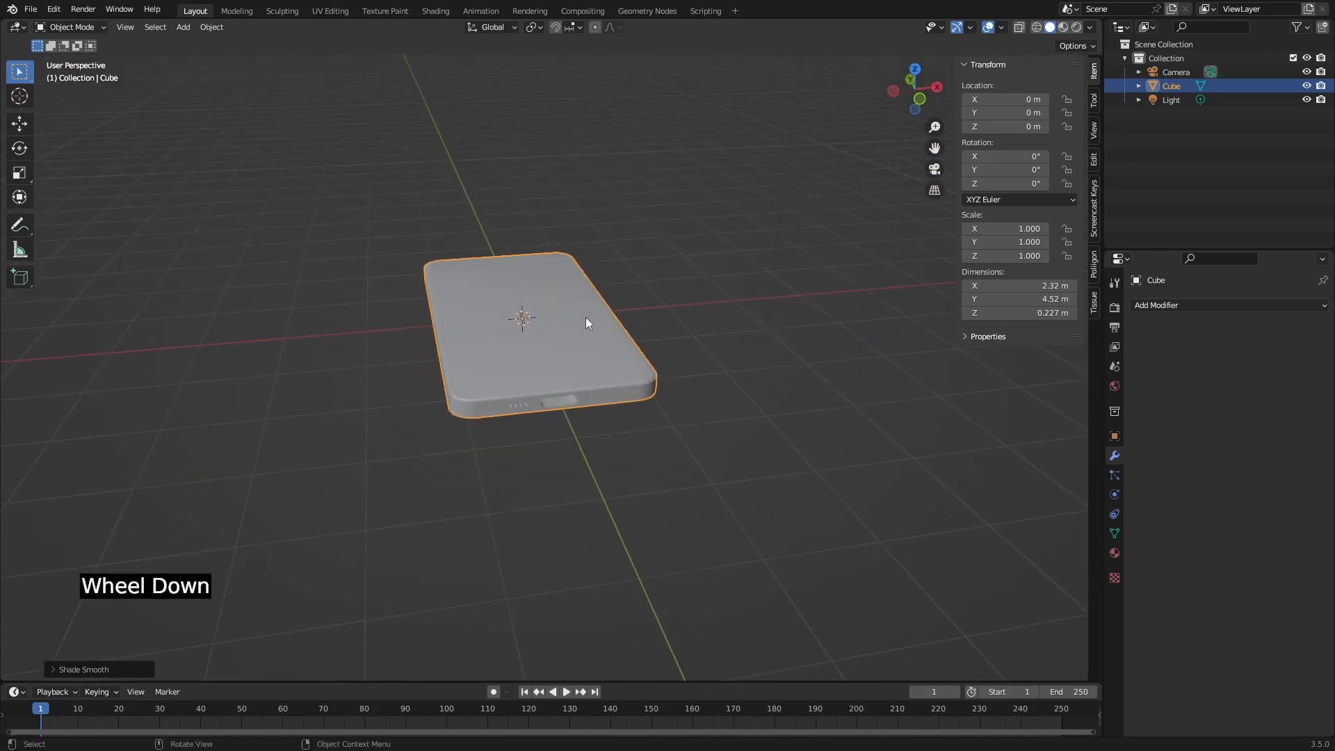
pyautogui.press('r')
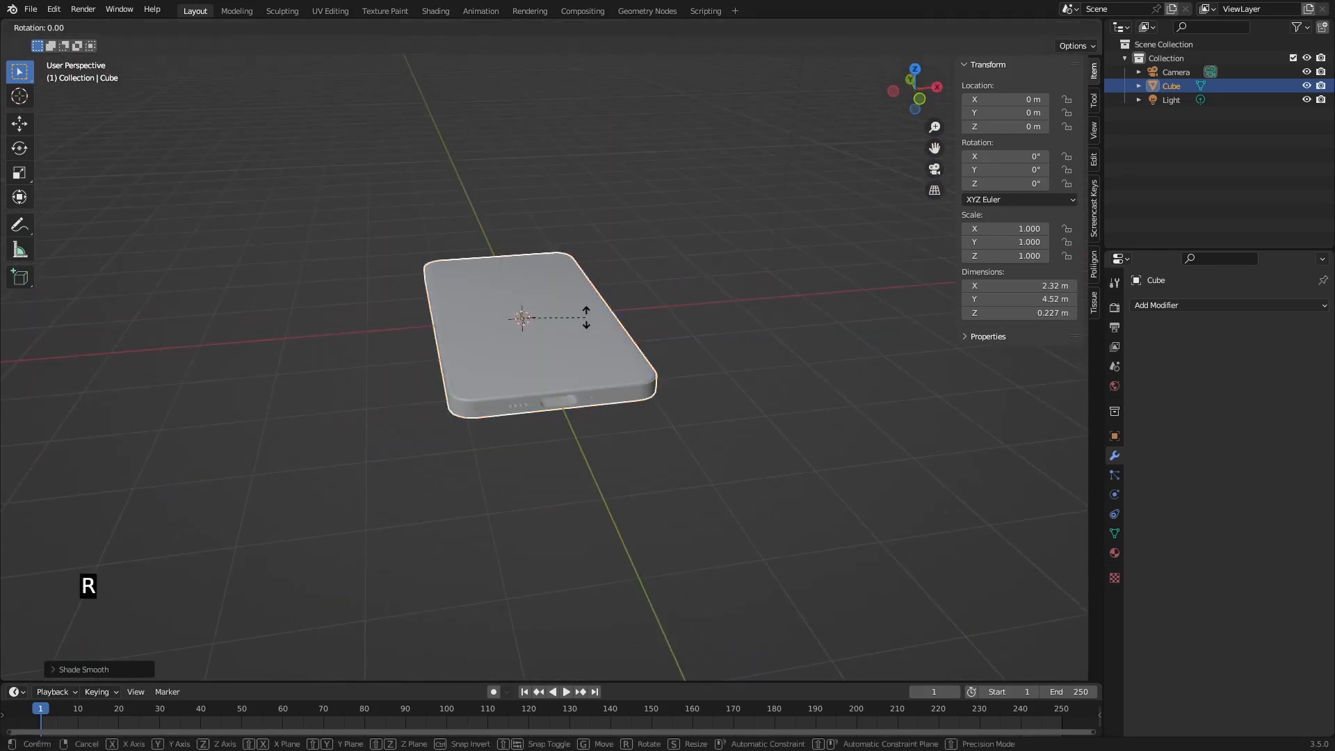
pyautogui.write('y')
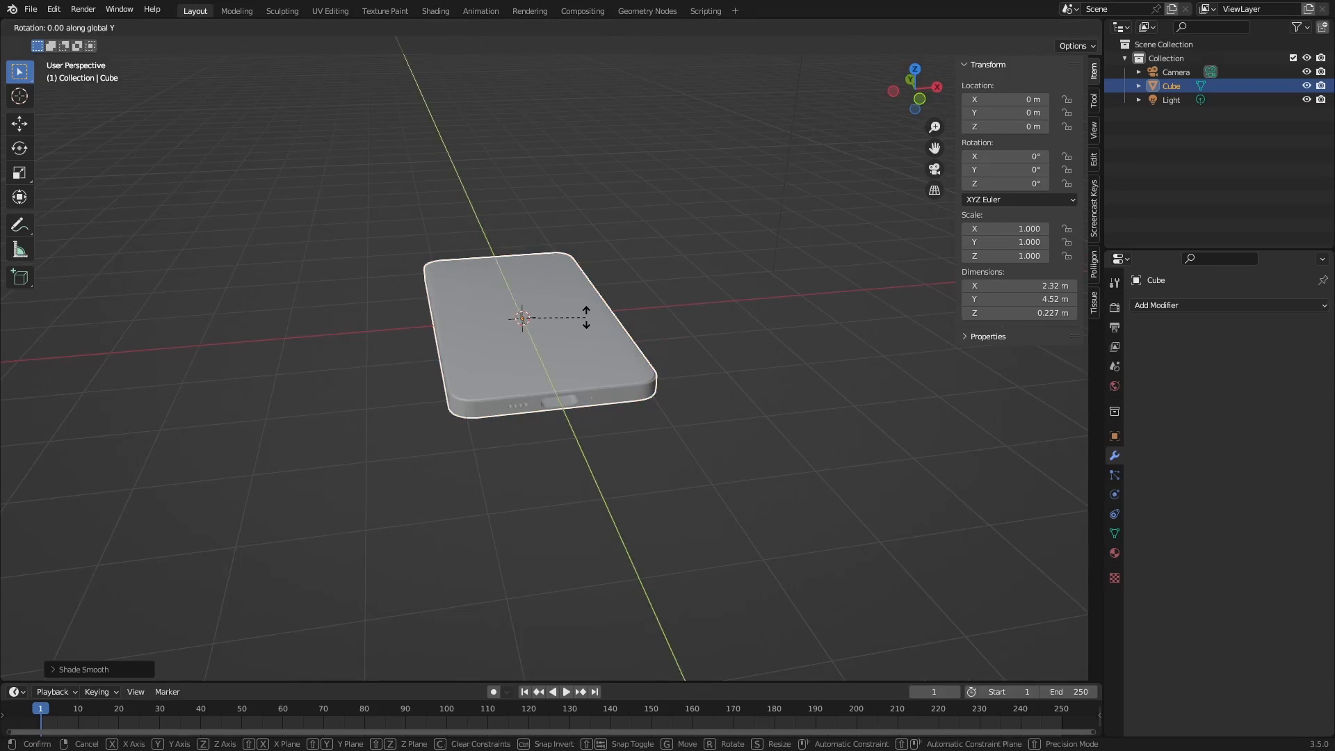
pyautogui.write('180')
pyautogui.press('Return')
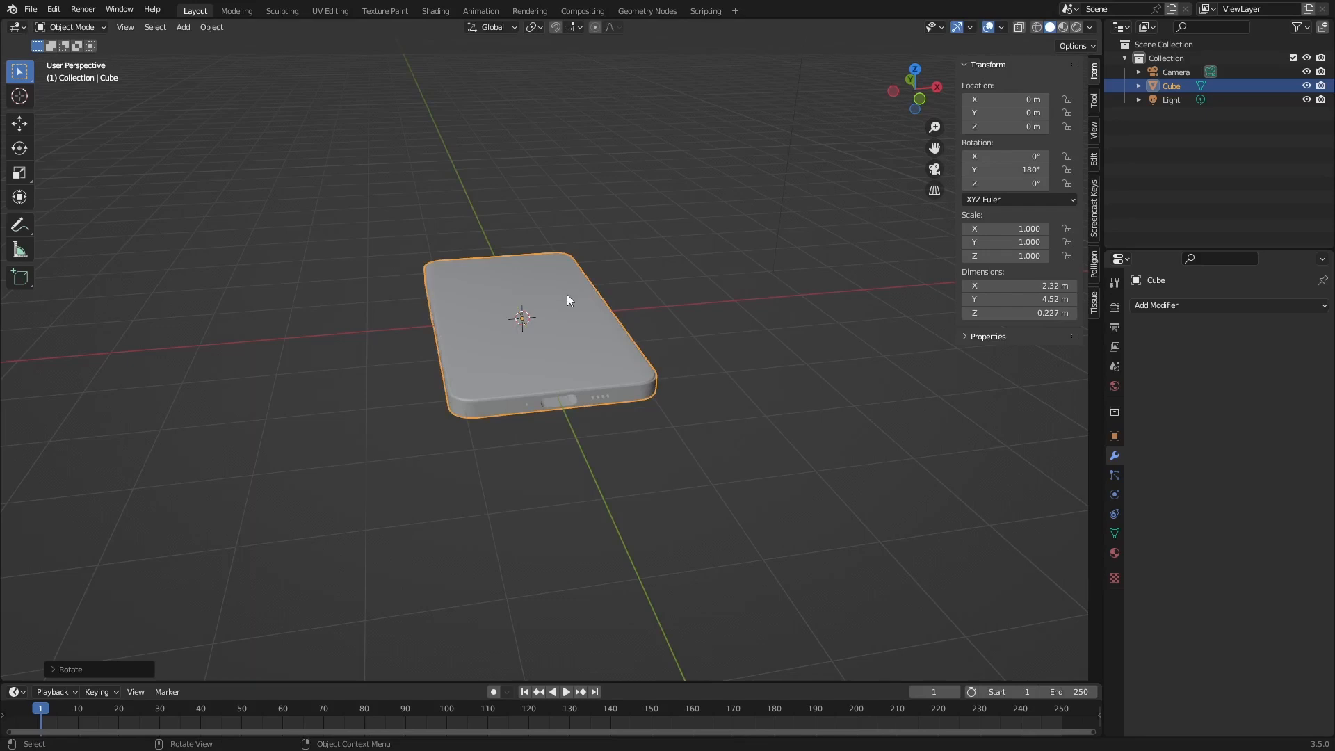
# Add a mesh plane at the phone's centre and scale it down uniformly to about 0.87 m square.
pyautogui.moveTo(554, 278); pyautogui.dragTo(477, 331, button='middle')
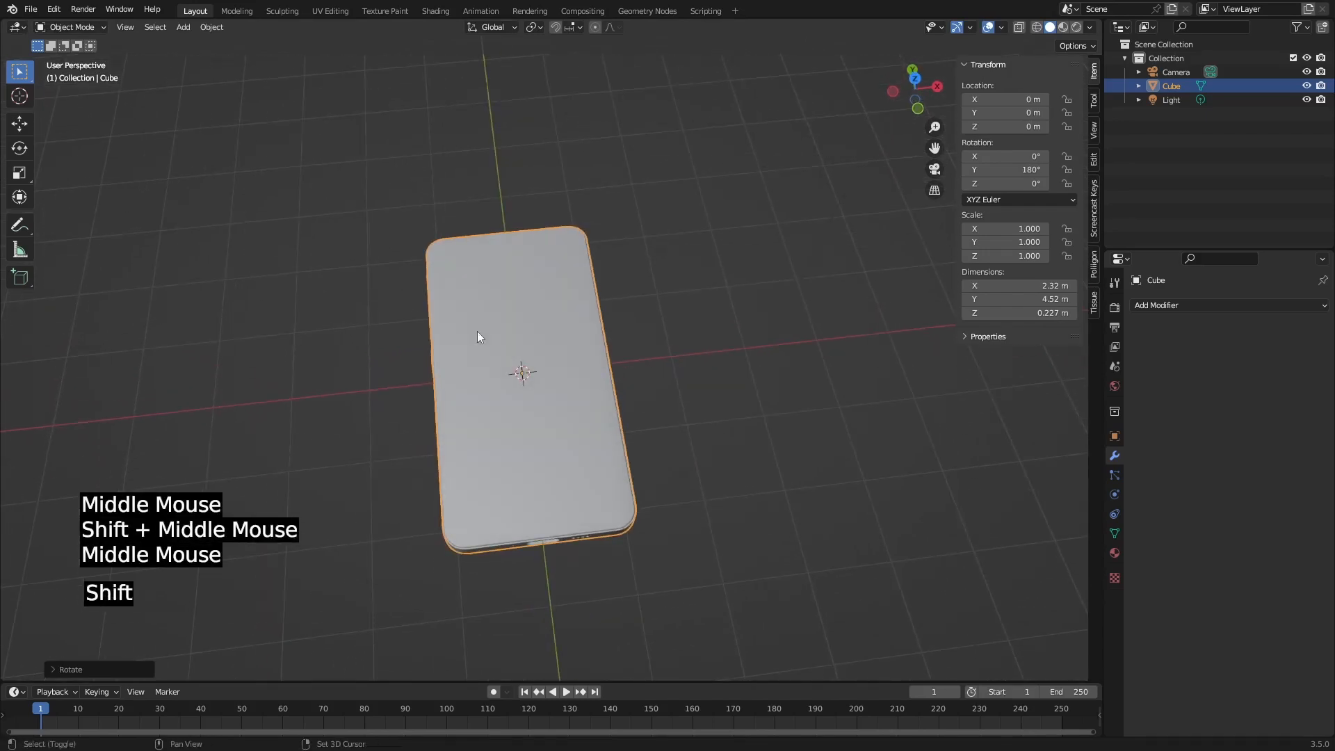
pyautogui.hotkey('shift', 'a')
pyautogui.moveTo(477, 331)
pyautogui.hotkey('shift', 'a')
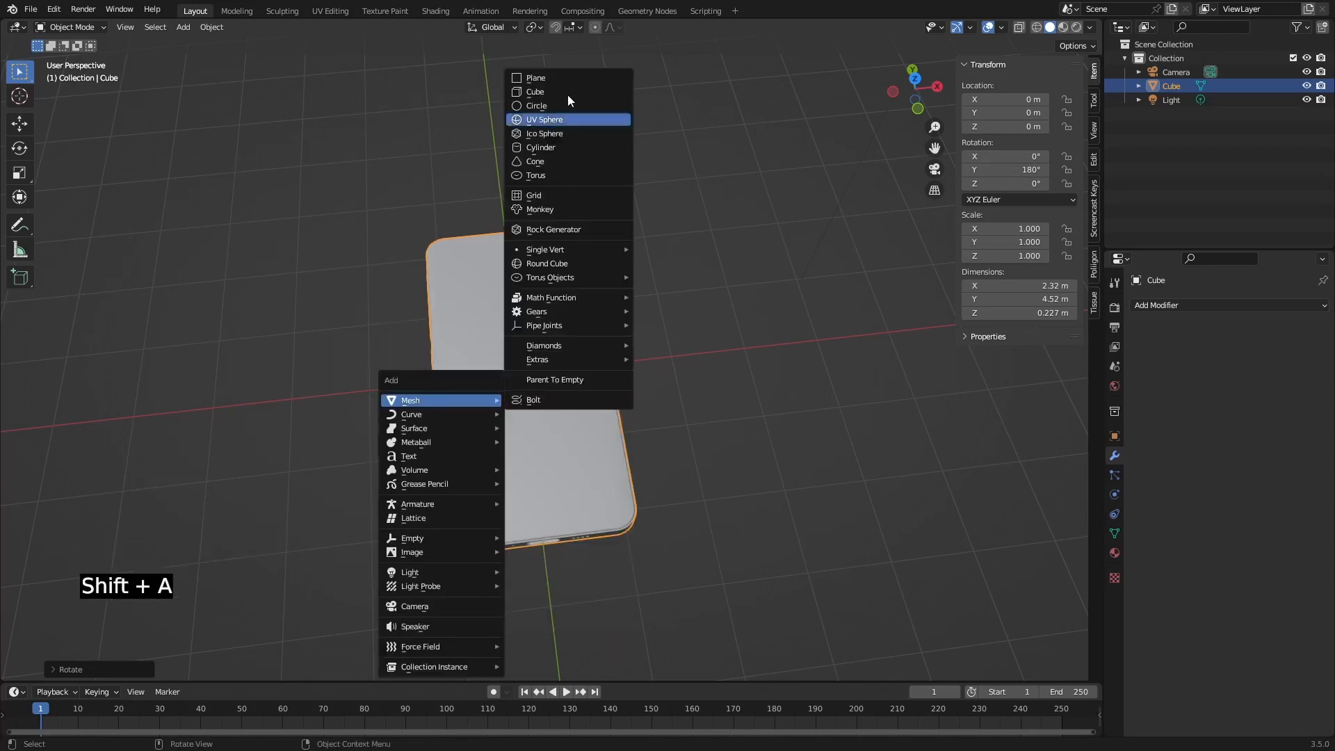
pyautogui.click(556, 77)
pyautogui.scroll(2, 564, 399)
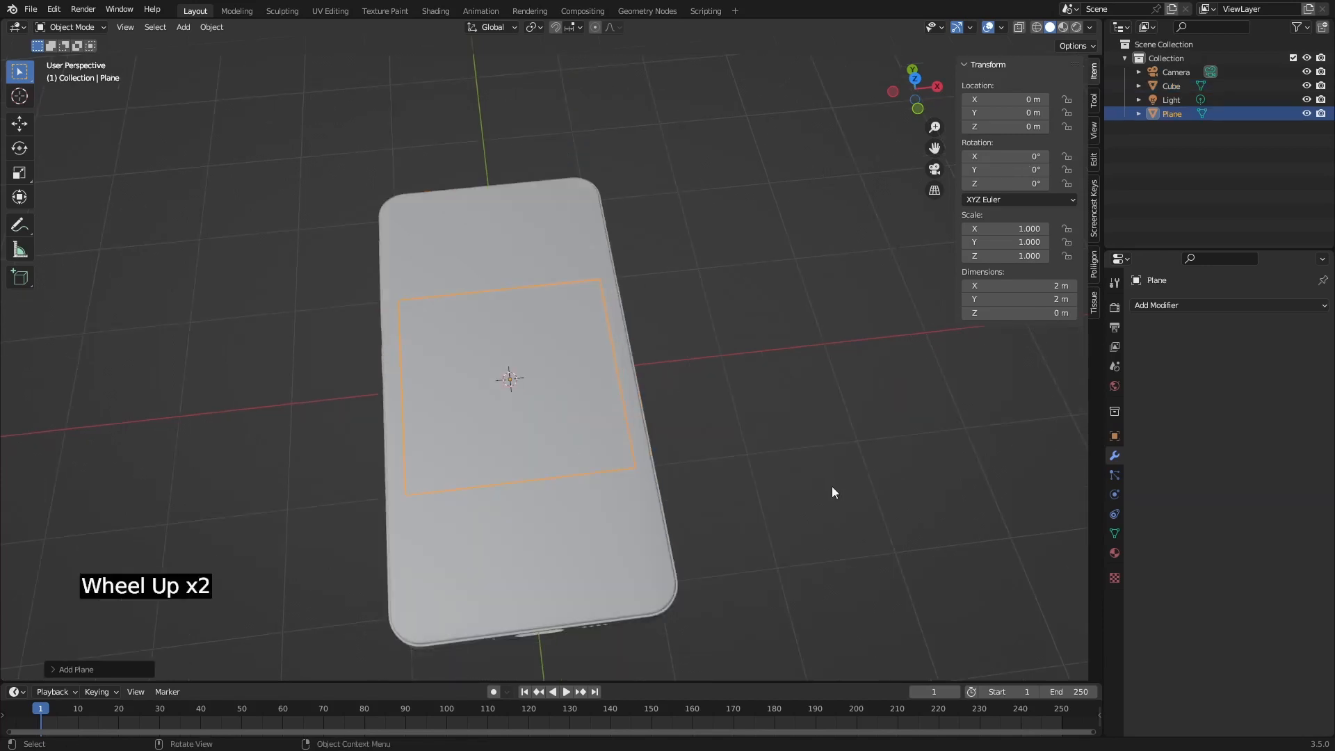
pyautogui.press('s')
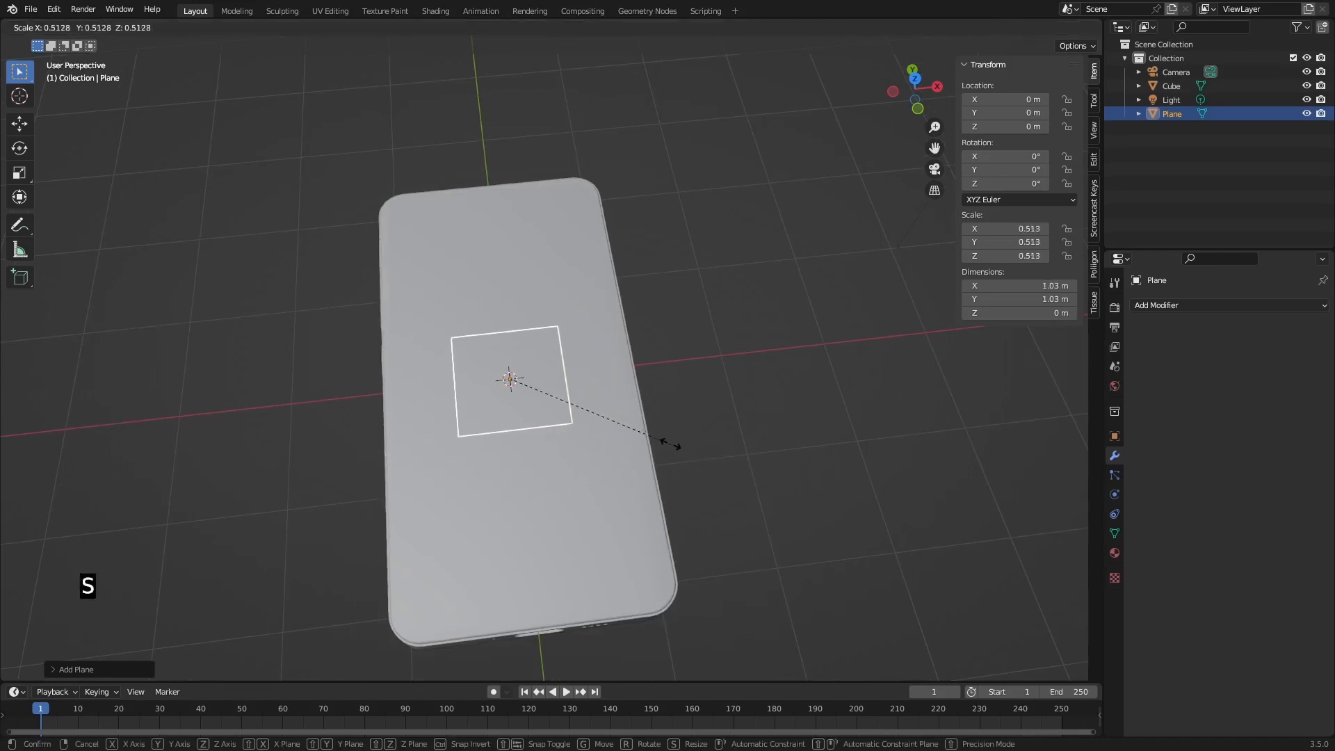
pyautogui.click(638, 441)
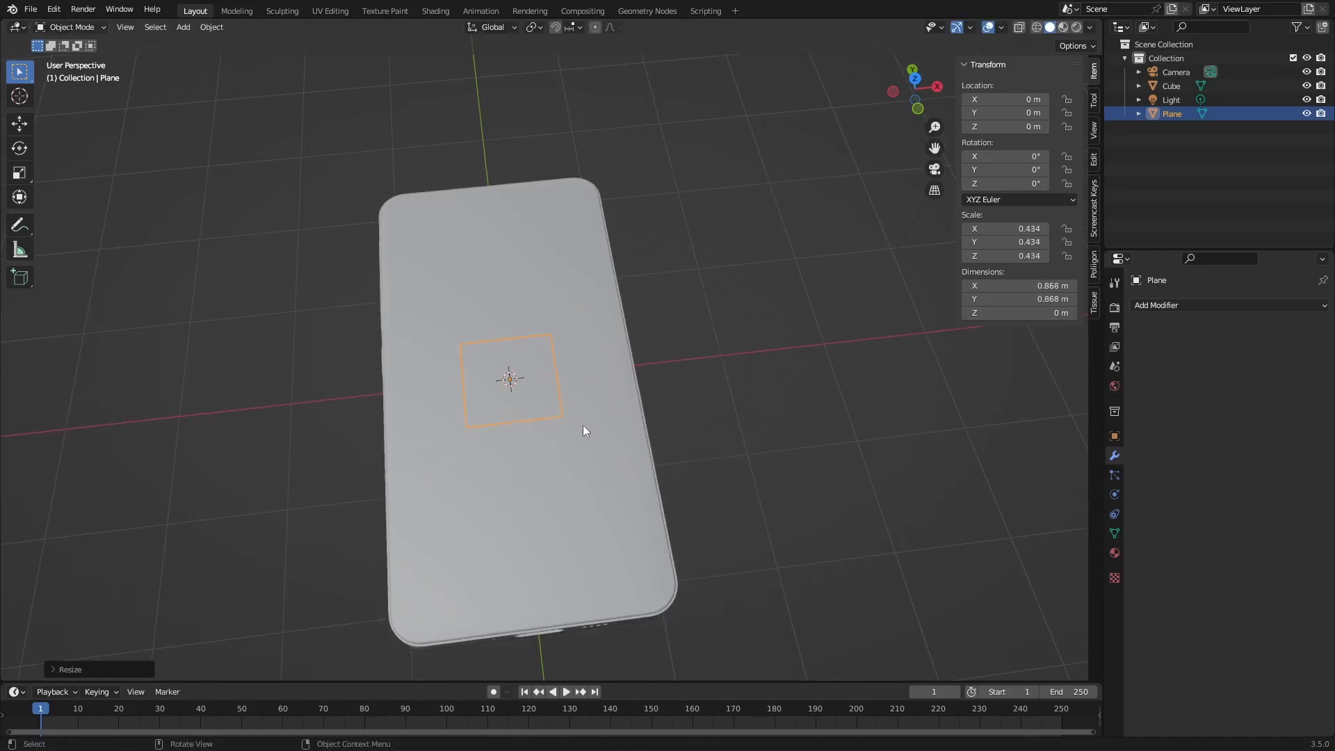
# In top view, move the plane toward the phone's upper area, to about X -0.29 m and Y 1.41 m.
pyautogui.keyDown('shift'); pyautogui.moveTo(579, 426); pyautogui.dragTo(660, 458, button='middle'); pyautogui.keyUp('shift')
pyautogui.press('KP_7')
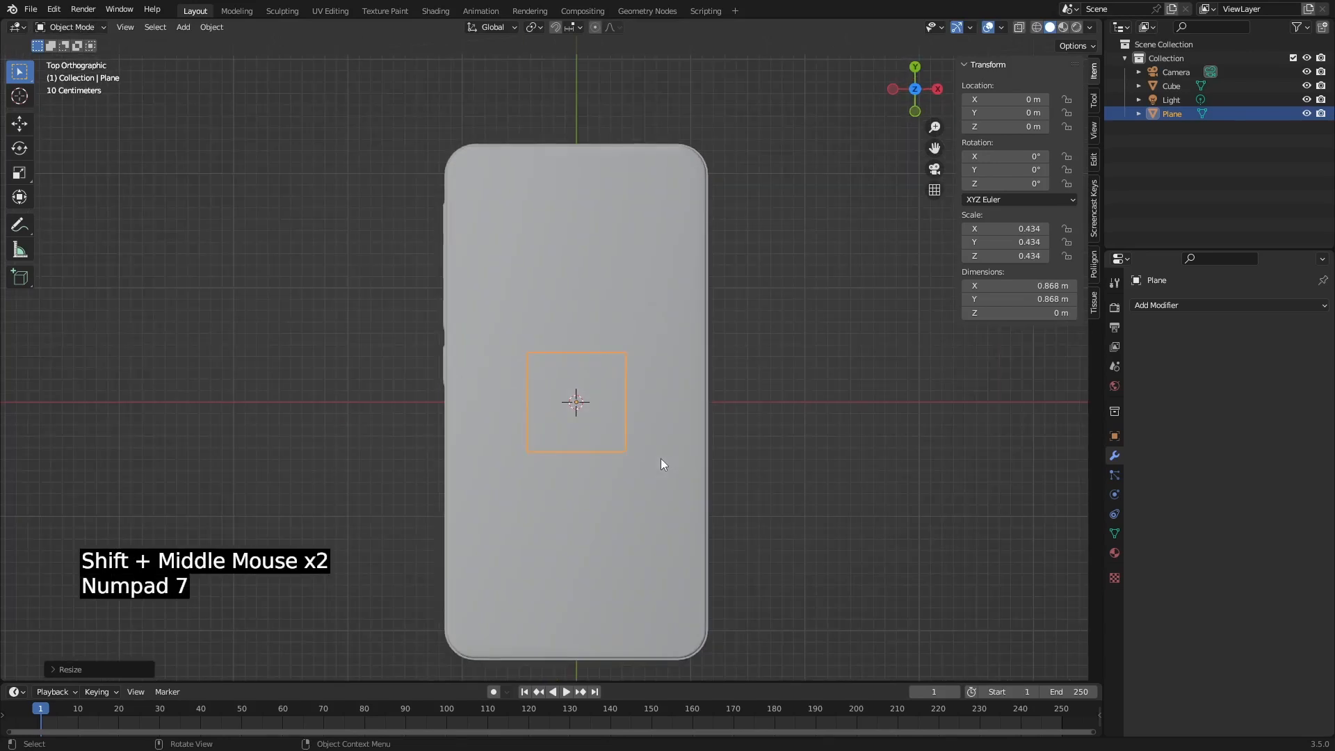
pyautogui.press('g')
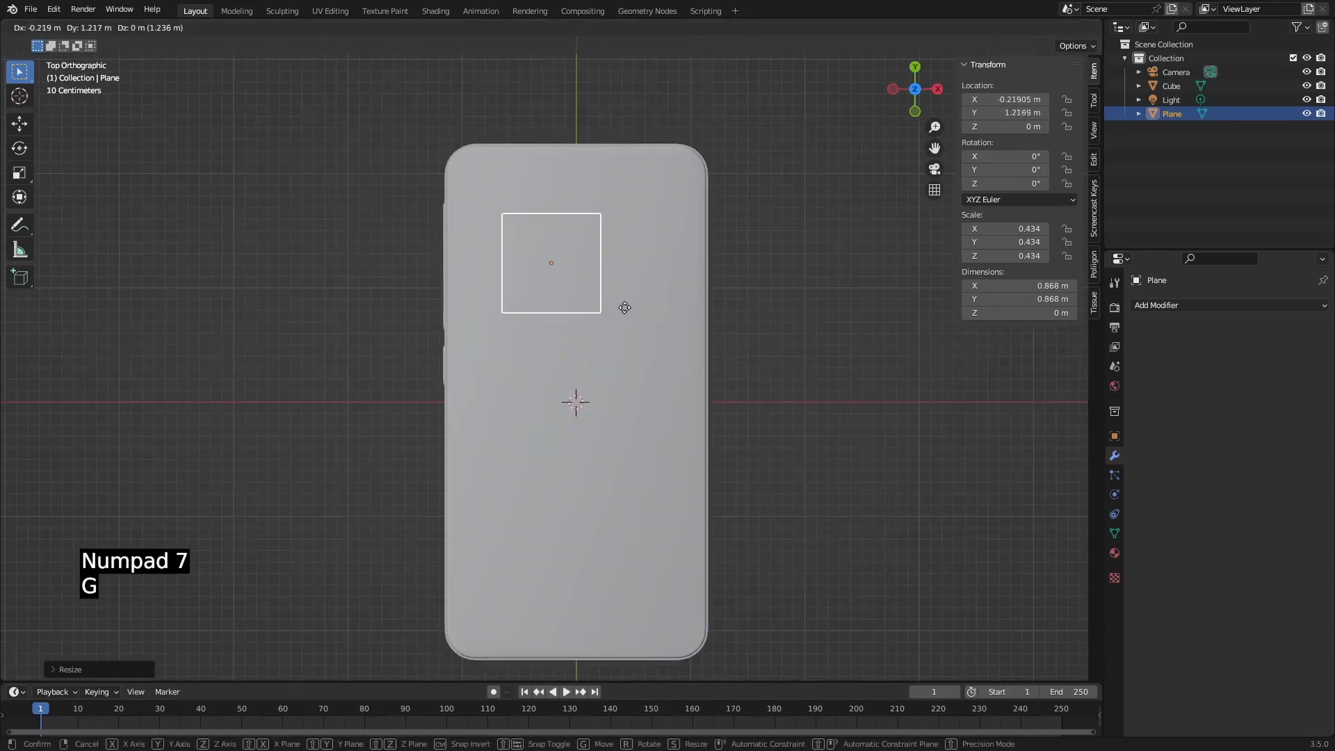
pyautogui.click(614, 288)
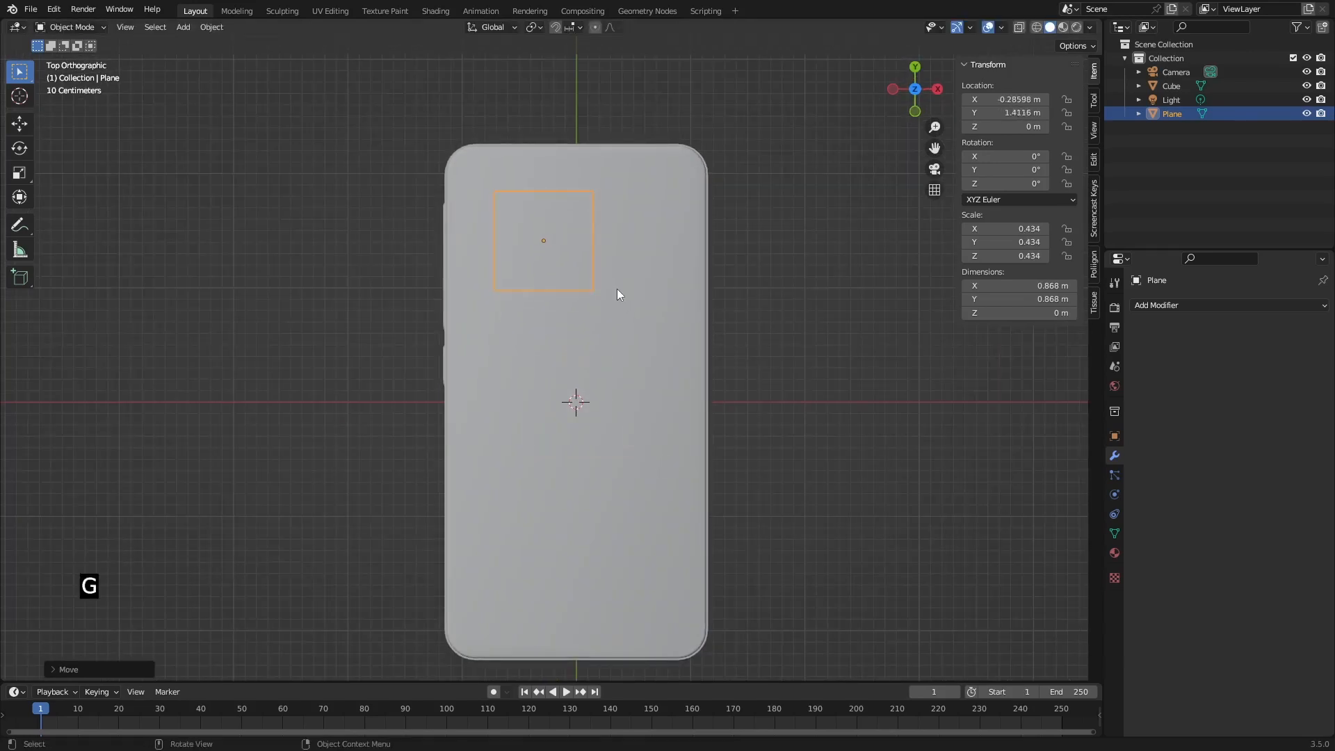
# Stretch the plane along Y to about 1.51 m and shift it along Y to about 1.17 m.
pyautogui.press('s')
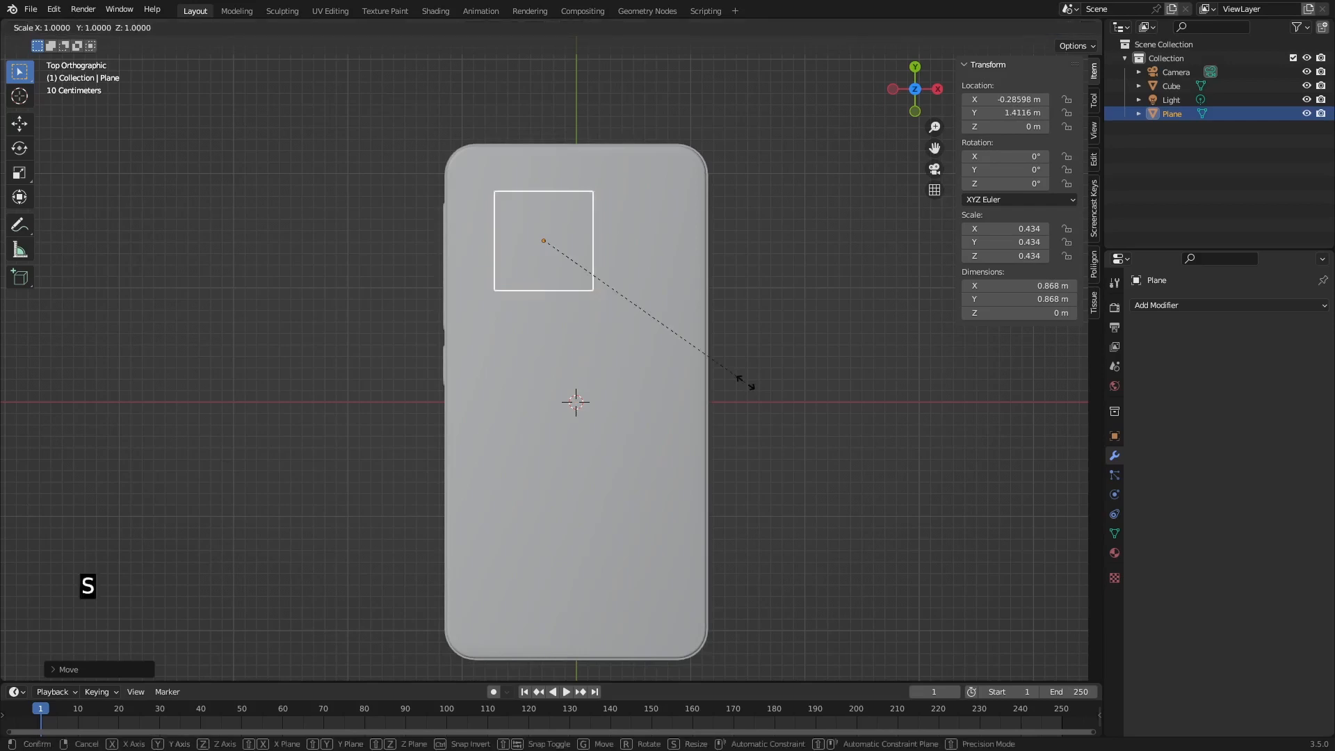
pyautogui.press('y')
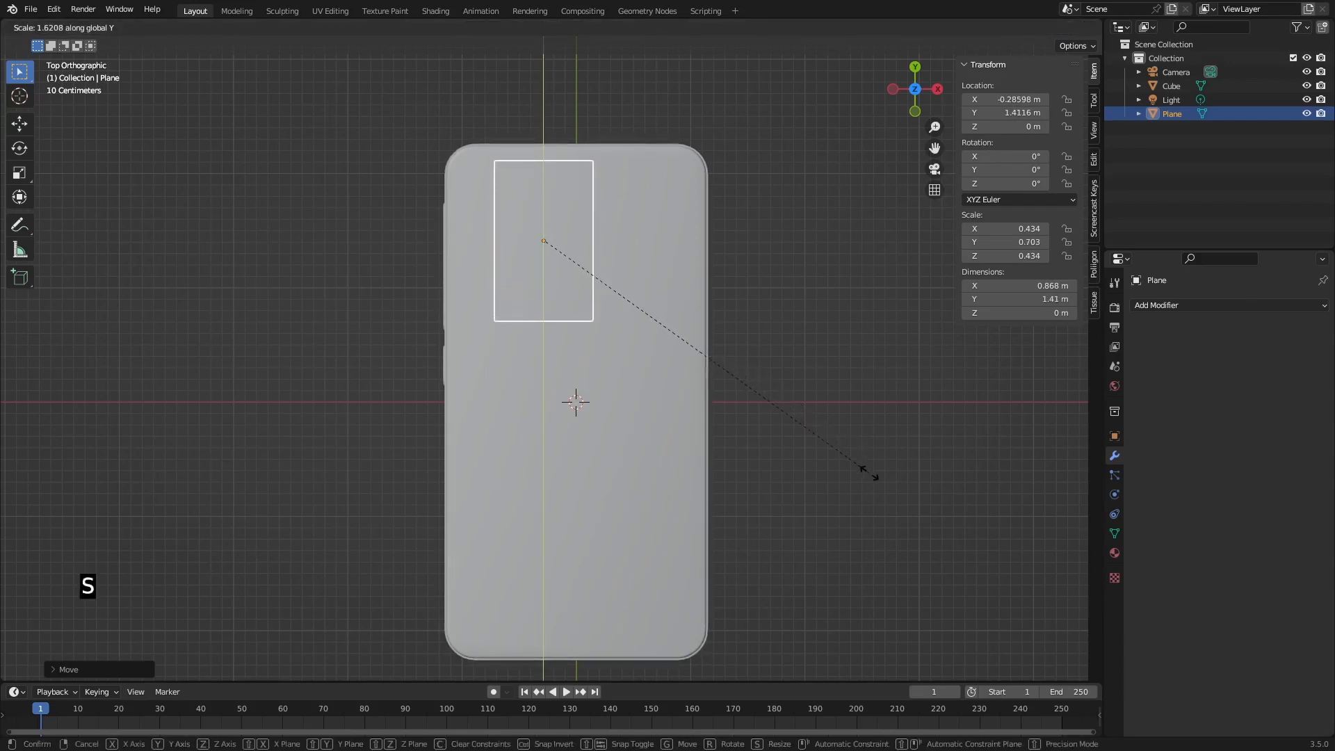
pyautogui.click(884, 500)
pyautogui.press('g')
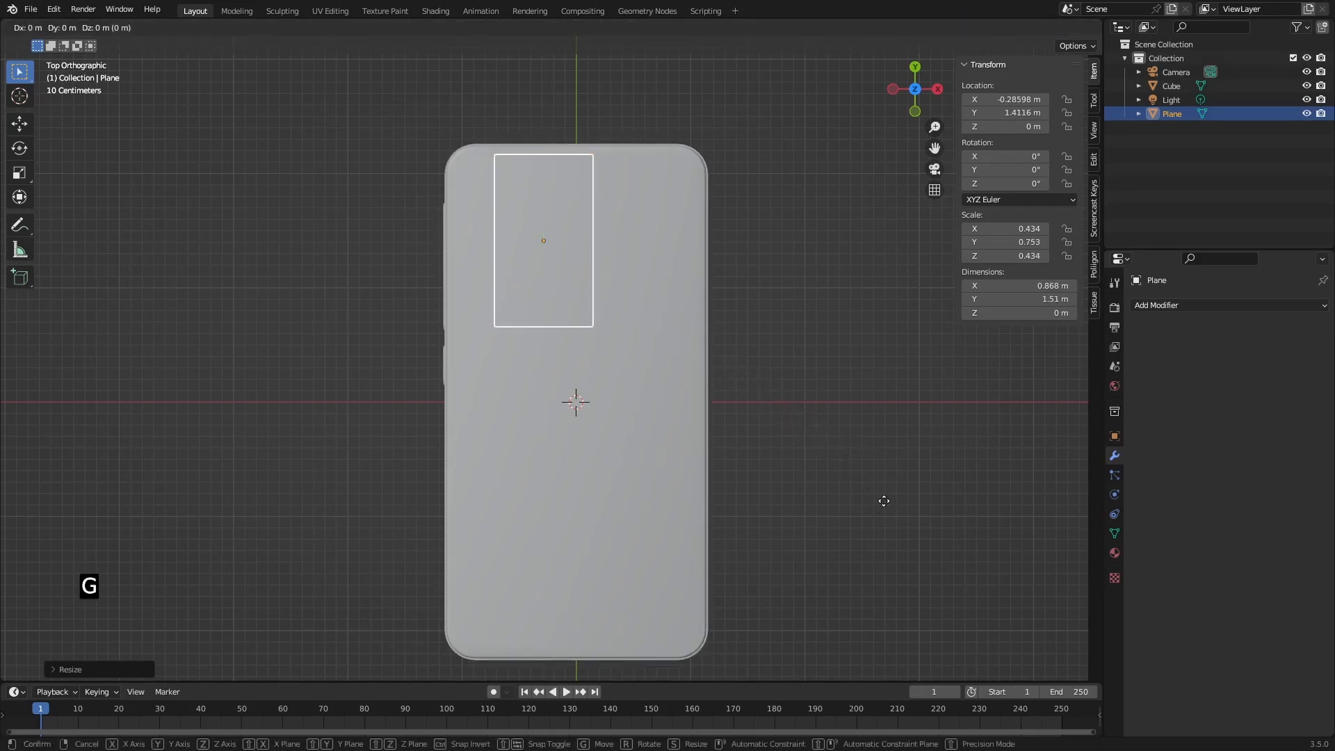
pyautogui.press('y')
pyautogui.click(847, 502)
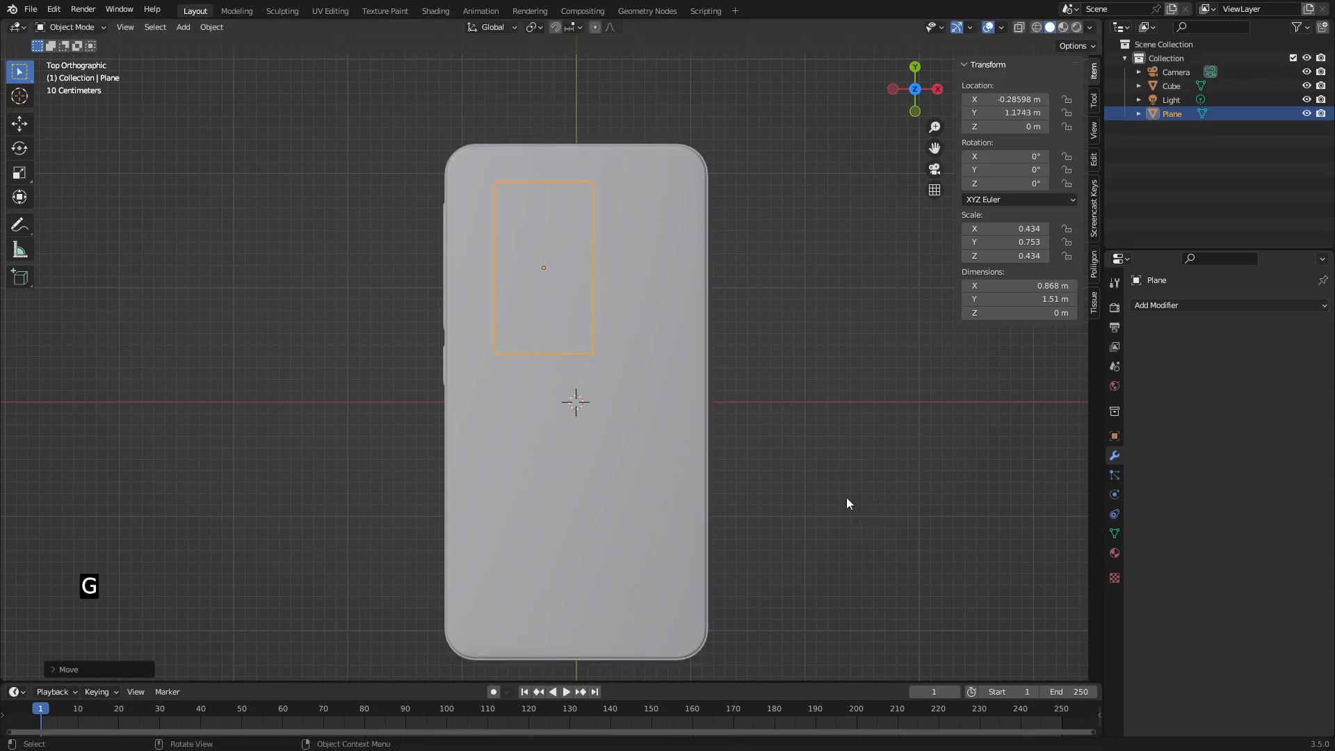
# Narrow the plane along X to about 0.72 m and shift it along X to about -0.46 m.
pyautogui.press('s')
pyautogui.press('x')
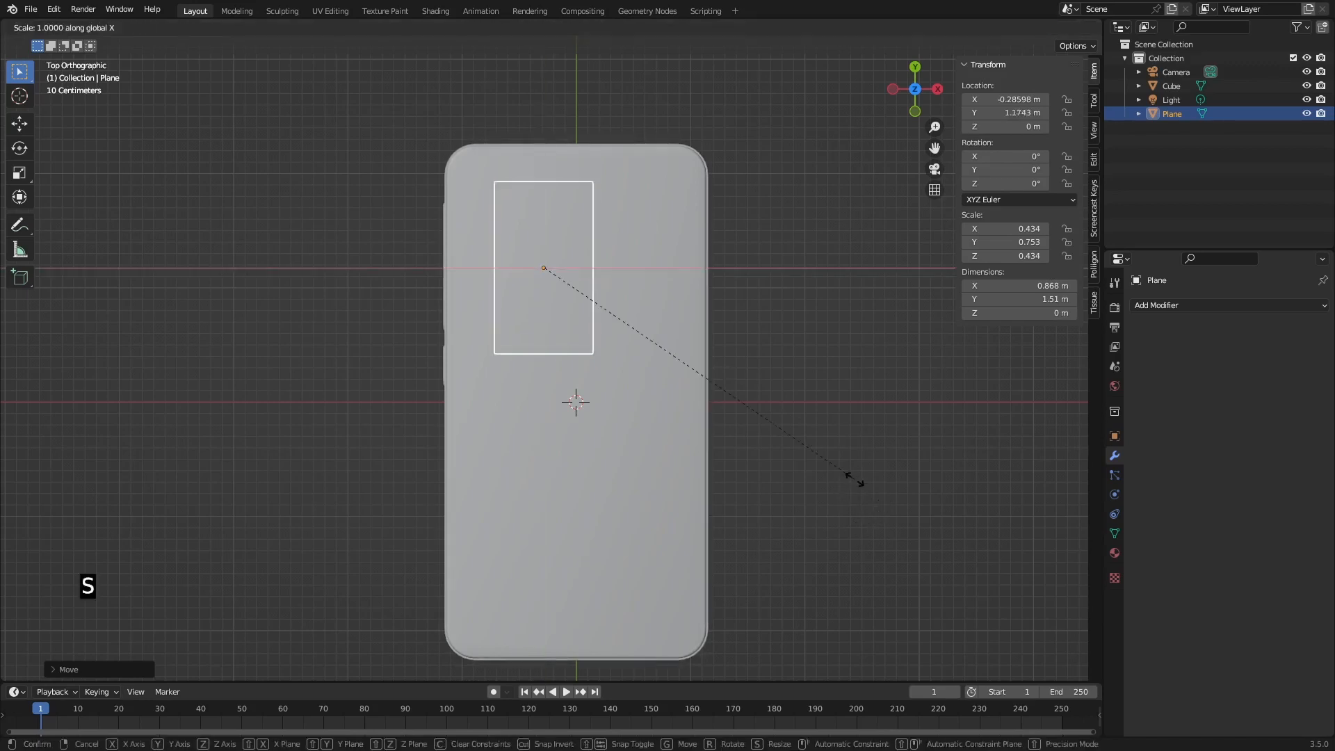
pyautogui.click(786, 459)
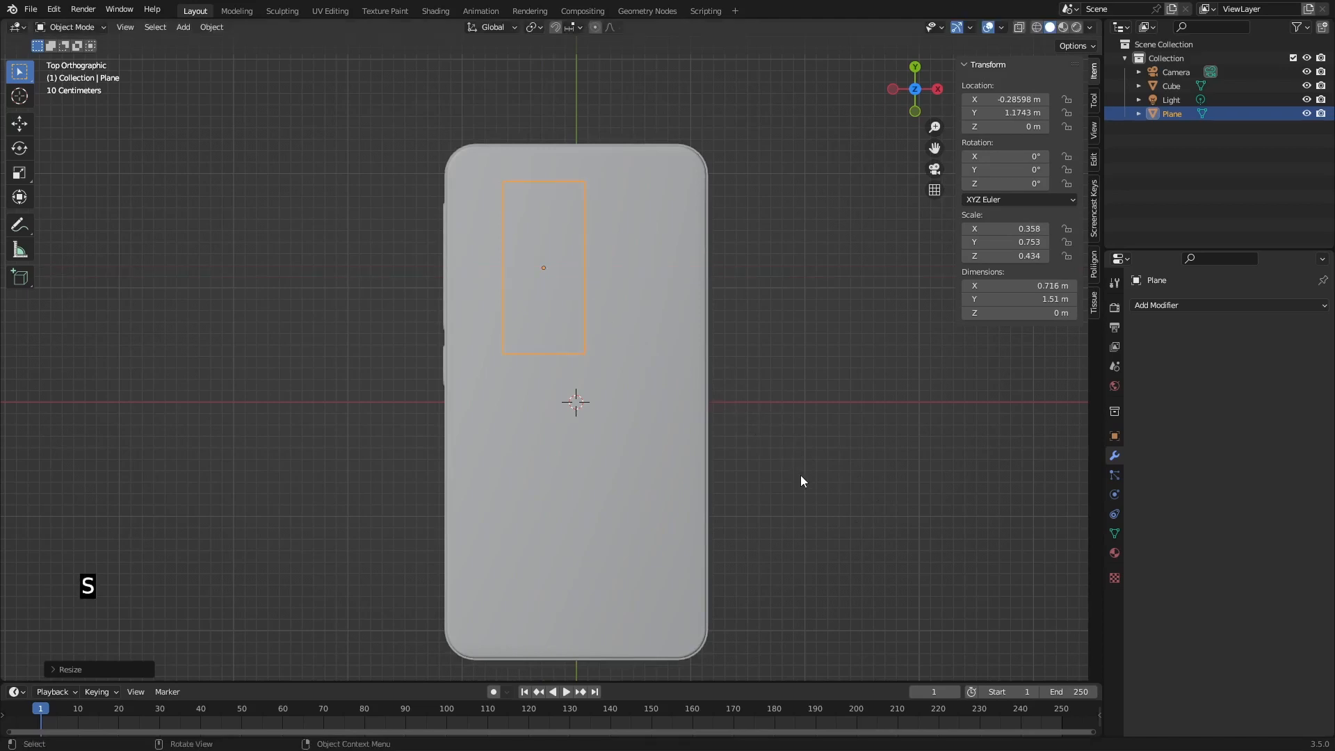
pyautogui.press('g')
pyautogui.press('x')
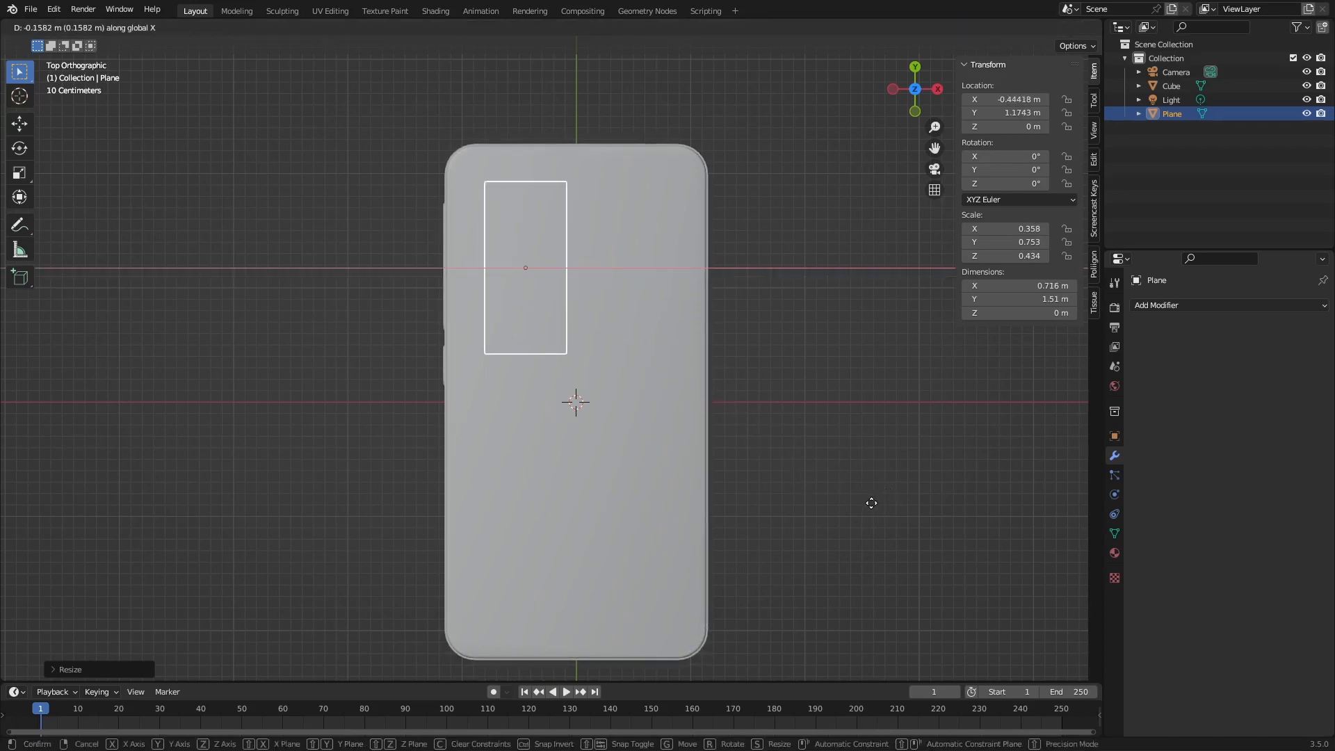
pyautogui.click(869, 503)
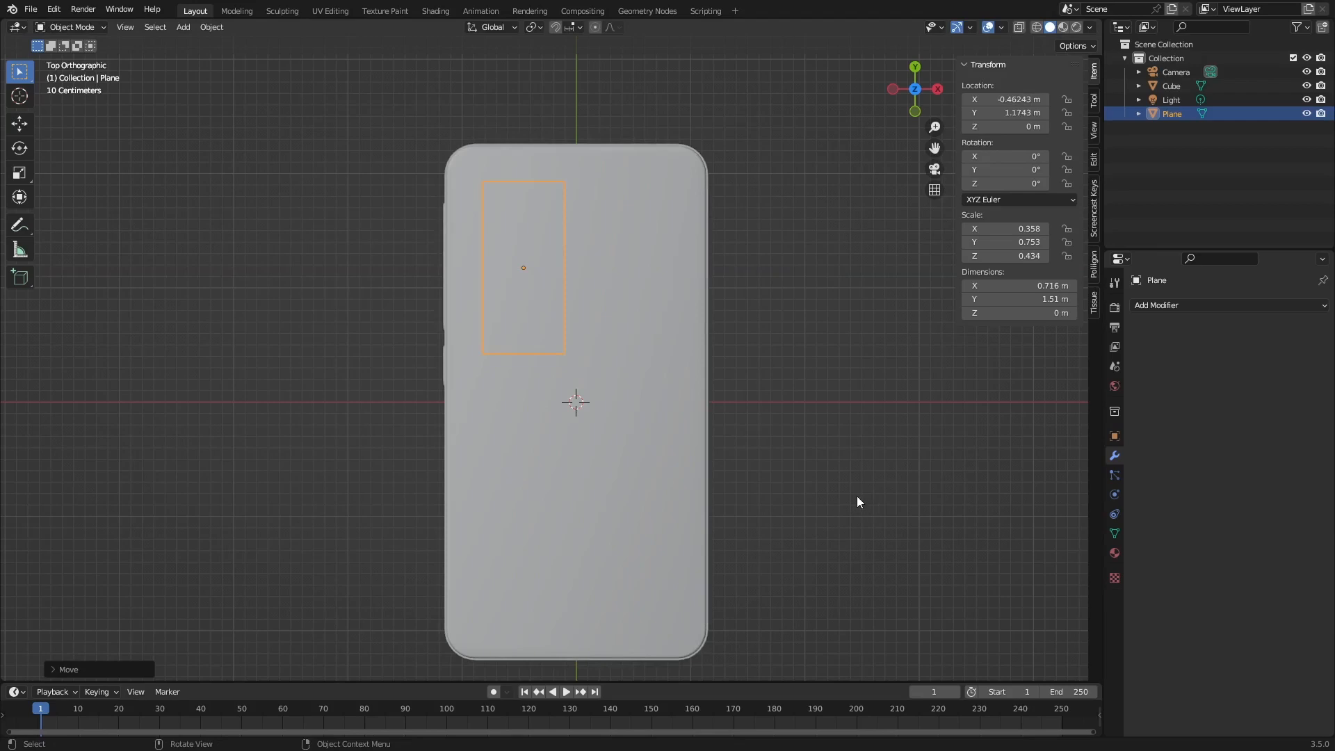
# Apply the plane's scale and add a Bevel modifier that affects vertices.
pyautogui.hotkey('ctrl', 'a')
pyautogui.click(708, 394)
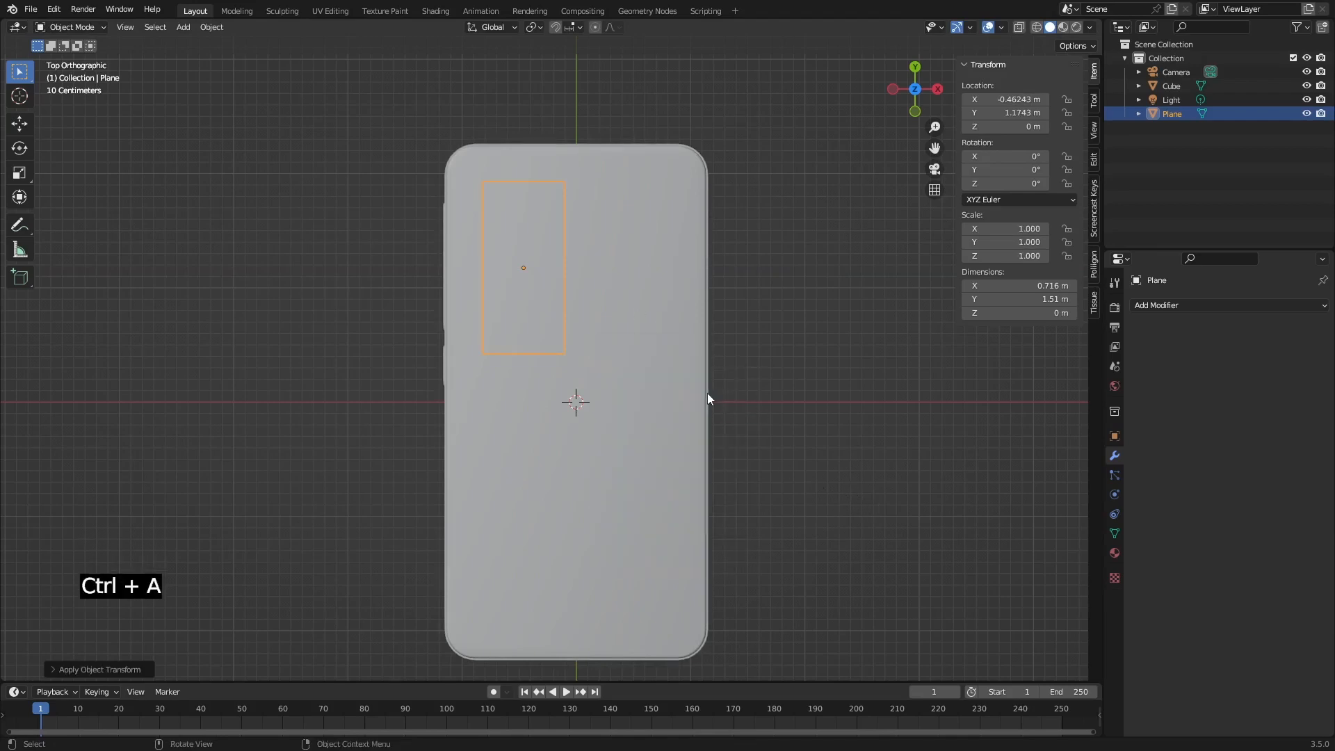
pyautogui.click(1214, 310)
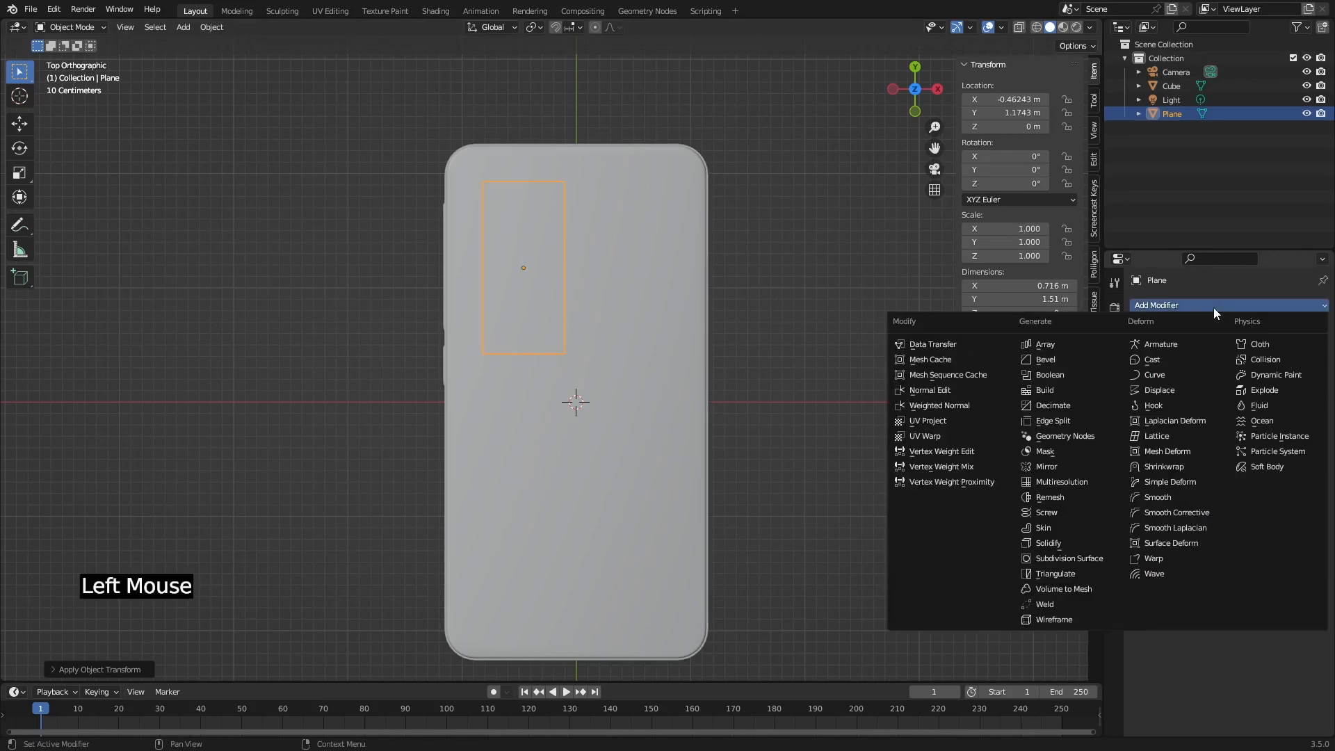
pyautogui.click(1041, 359)
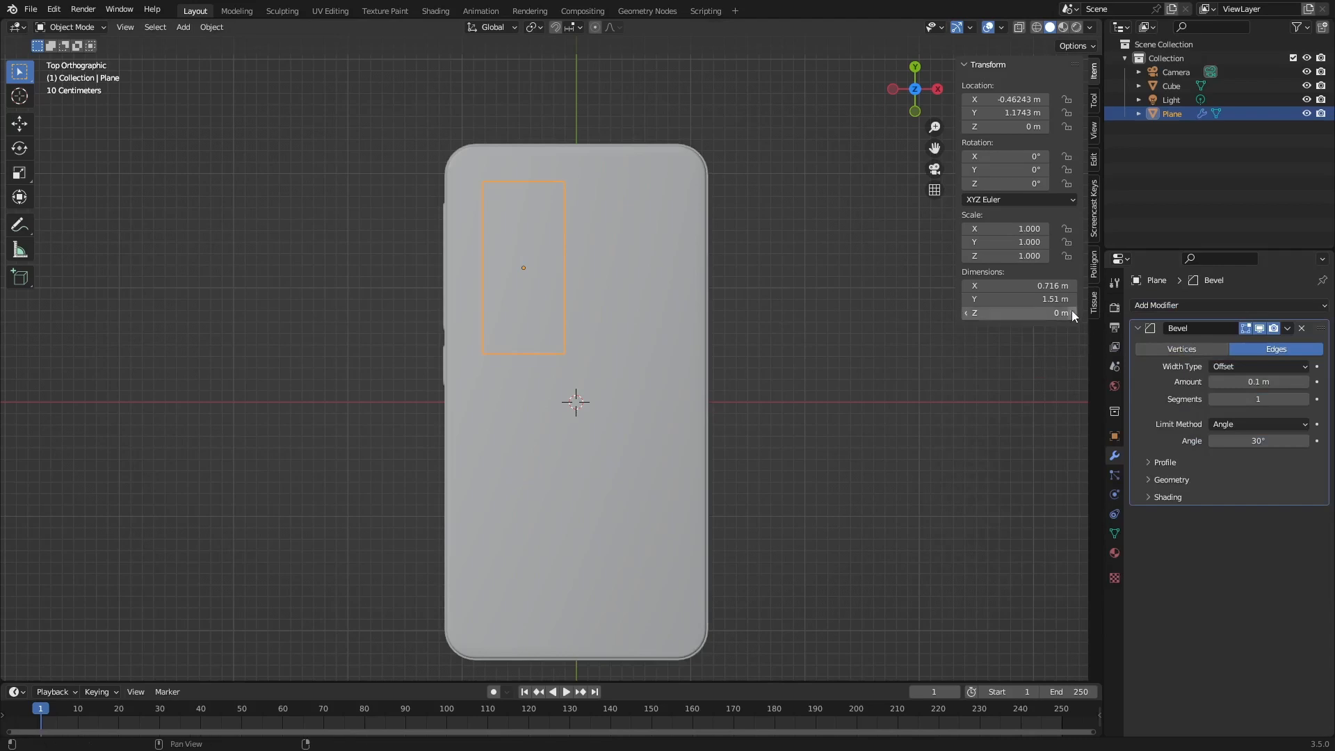
pyautogui.click(1165, 351)
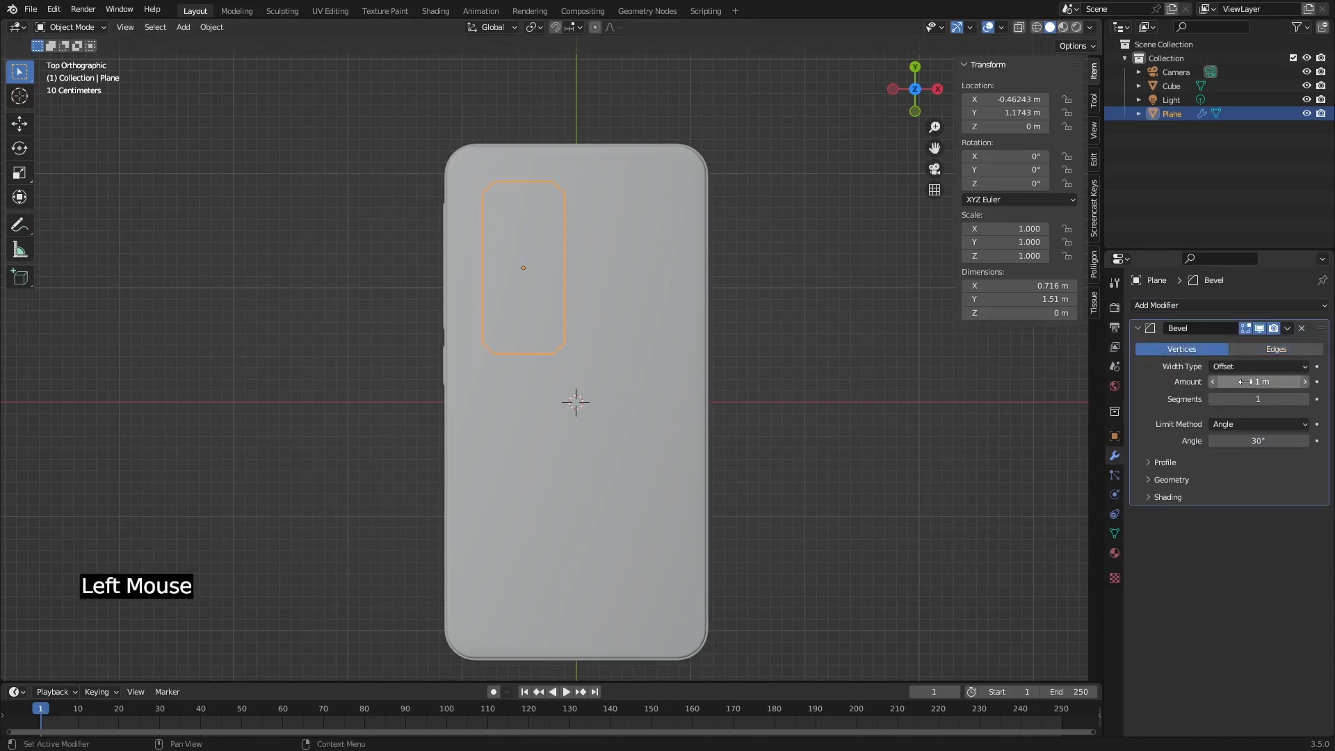
# Set the plane's Bevel modifier amount to 0.17 m and its segments to 3.
pyautogui.moveTo(1253, 382); pyautogui.dragTo(1268, 383)
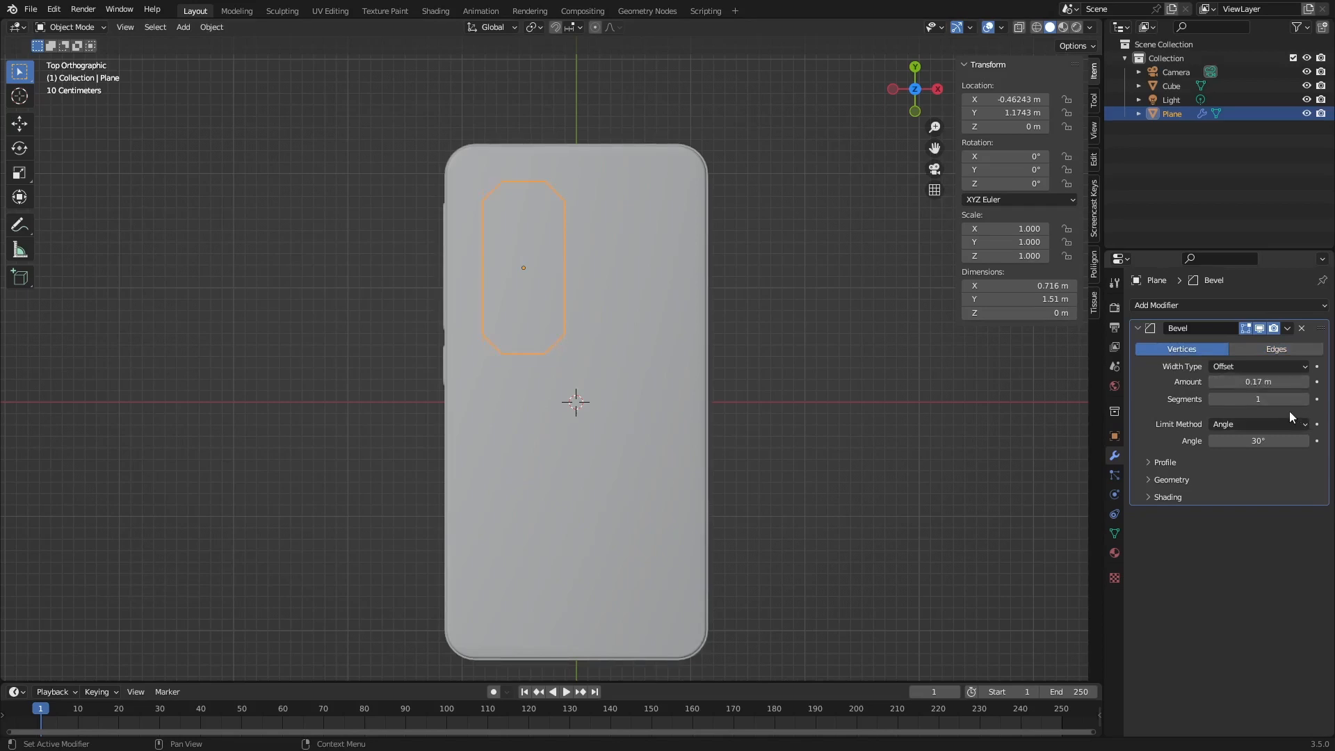
pyautogui.click(1304, 401)
pyautogui.click(1305, 401)
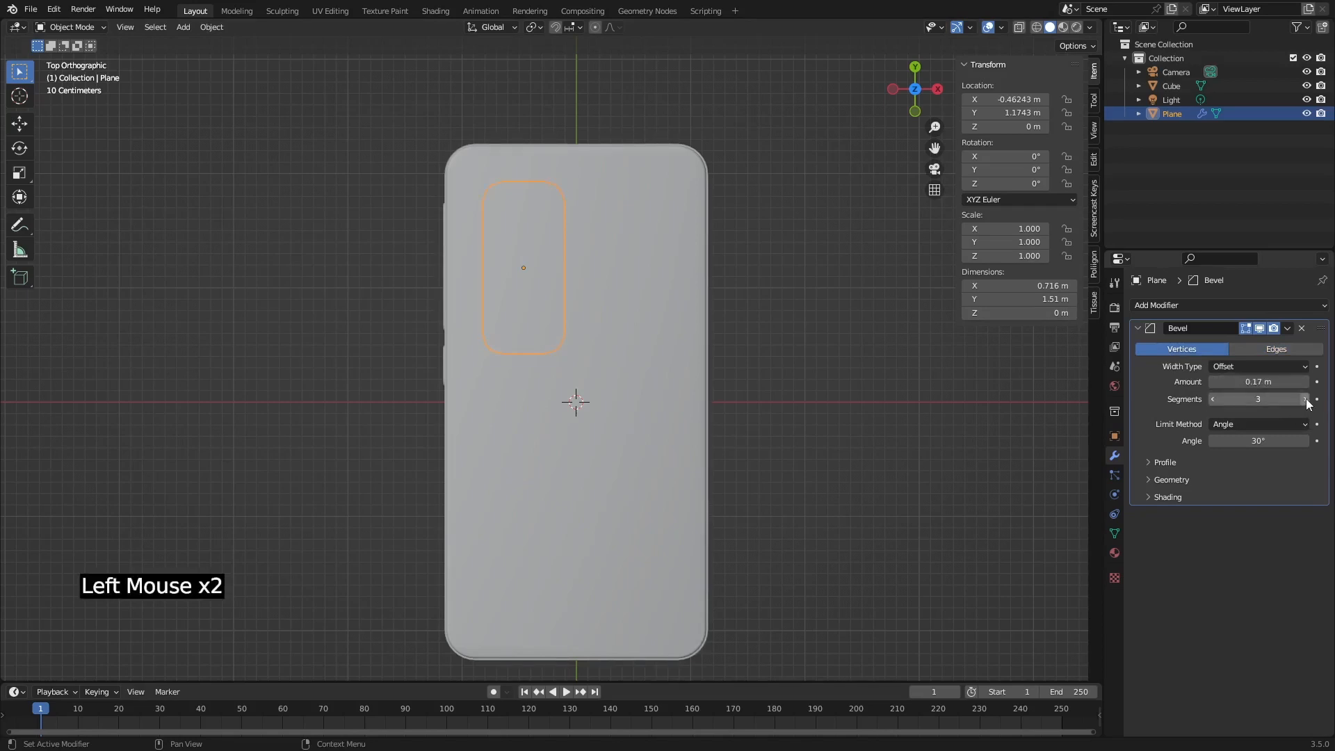
# Raise the plane's Bevel segments to 5 and apply the Bevel modifier.
pyautogui.click(1305, 399)
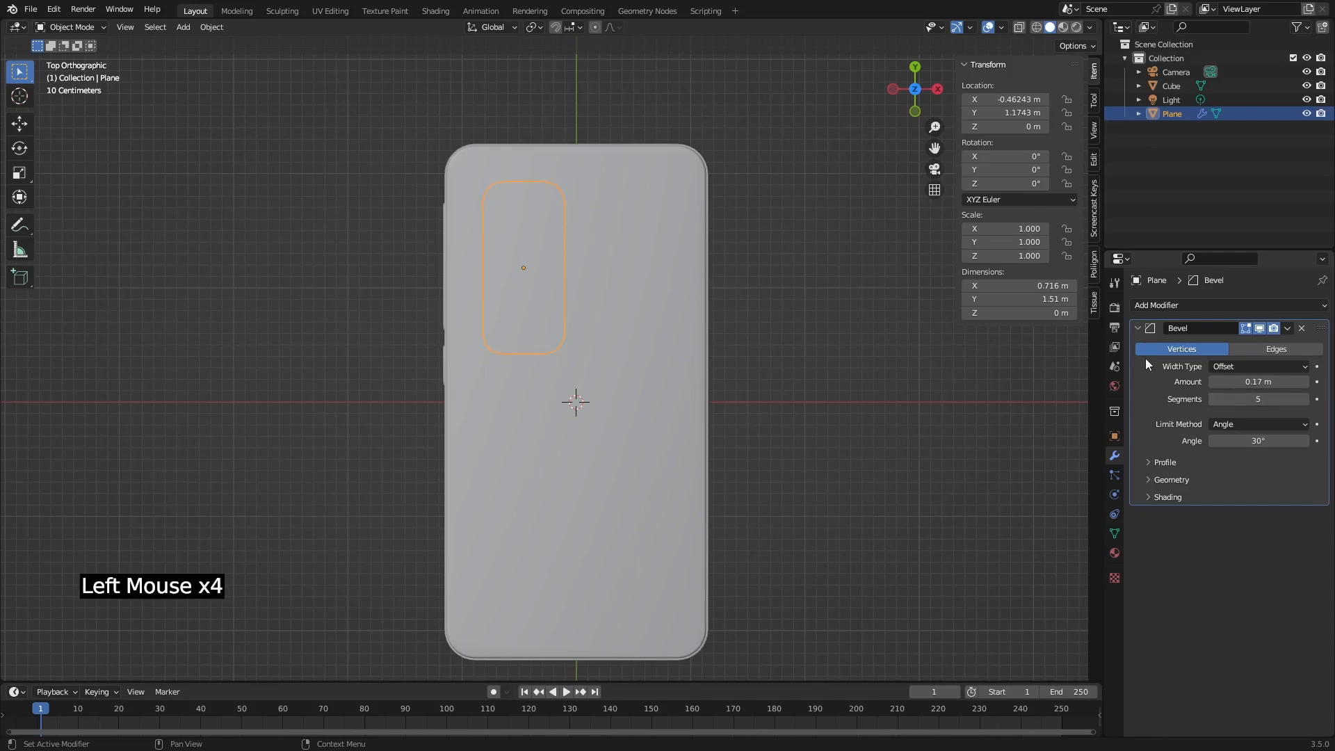
pyautogui.click(1288, 328)
pyautogui.click(1226, 344)
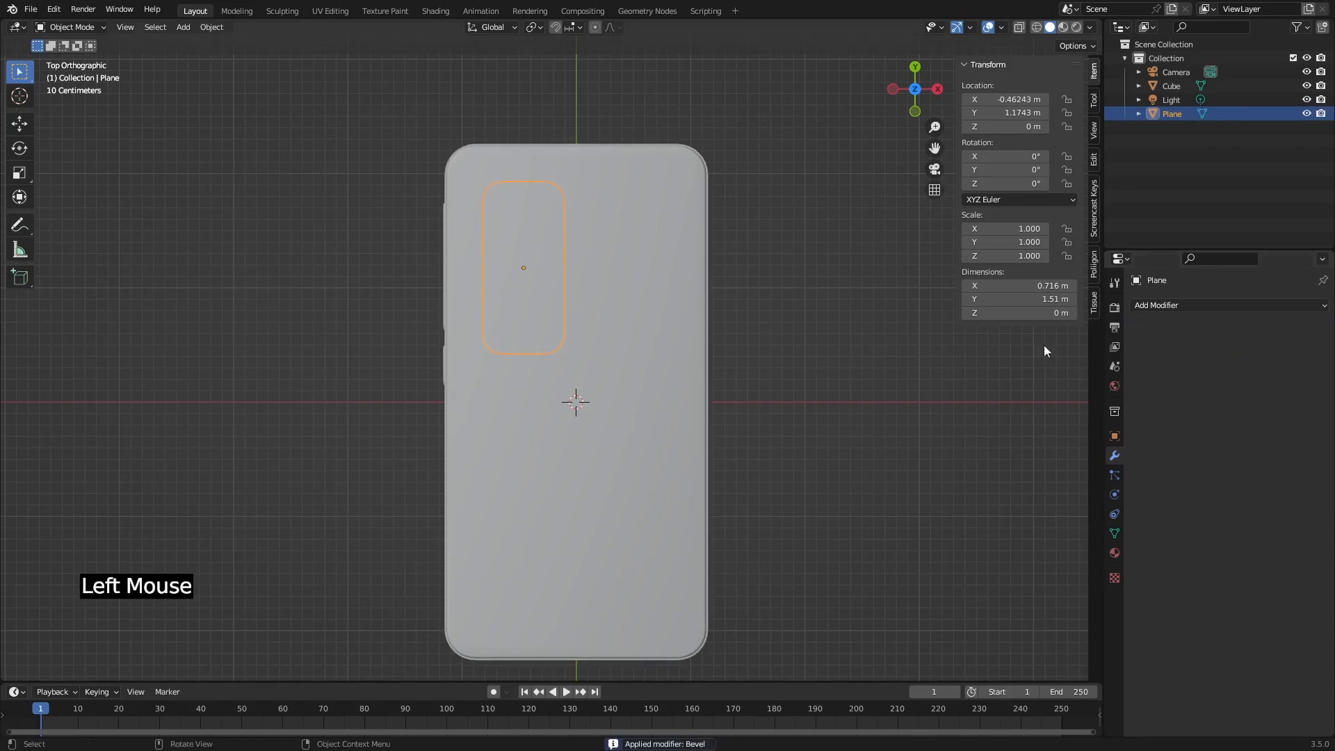
# Add a Solidify modifier to the rounded plane and raise the plane along Z to about 0.073 m.
pyautogui.click(1194, 306)
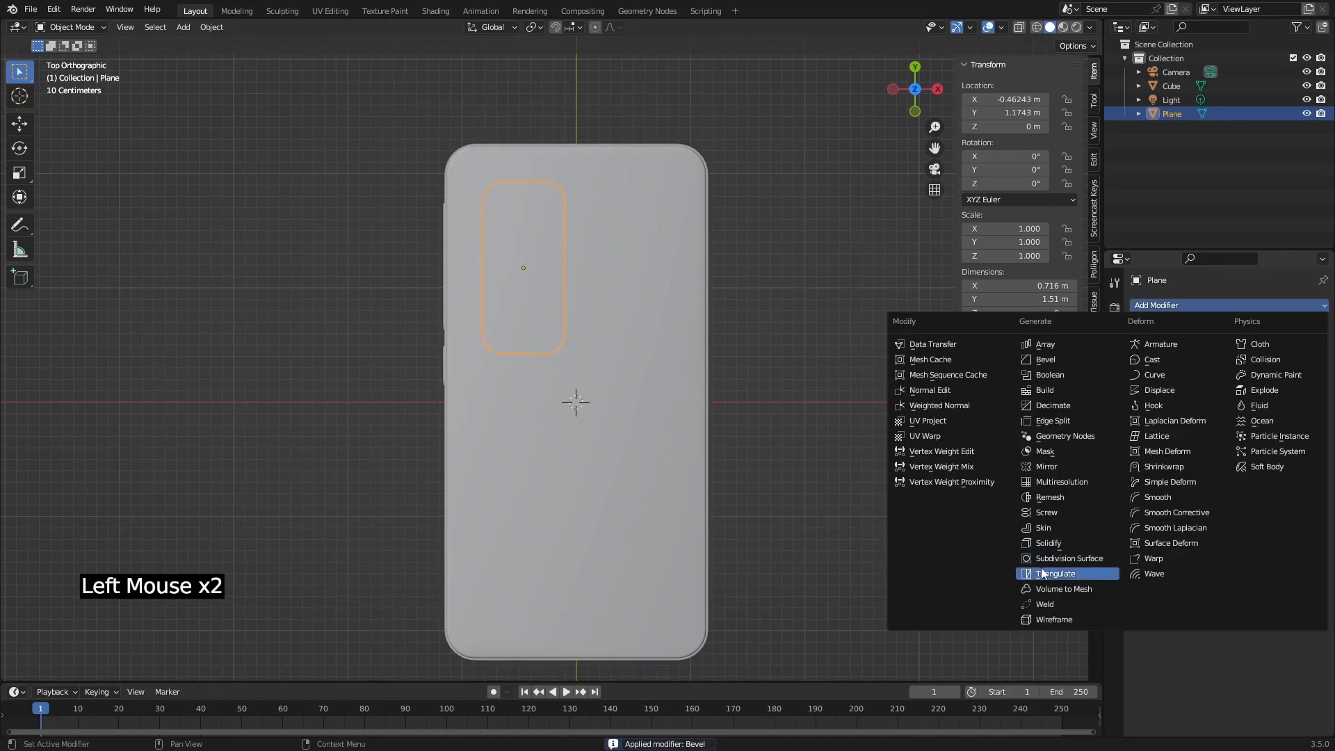
pyautogui.click(1030, 543)
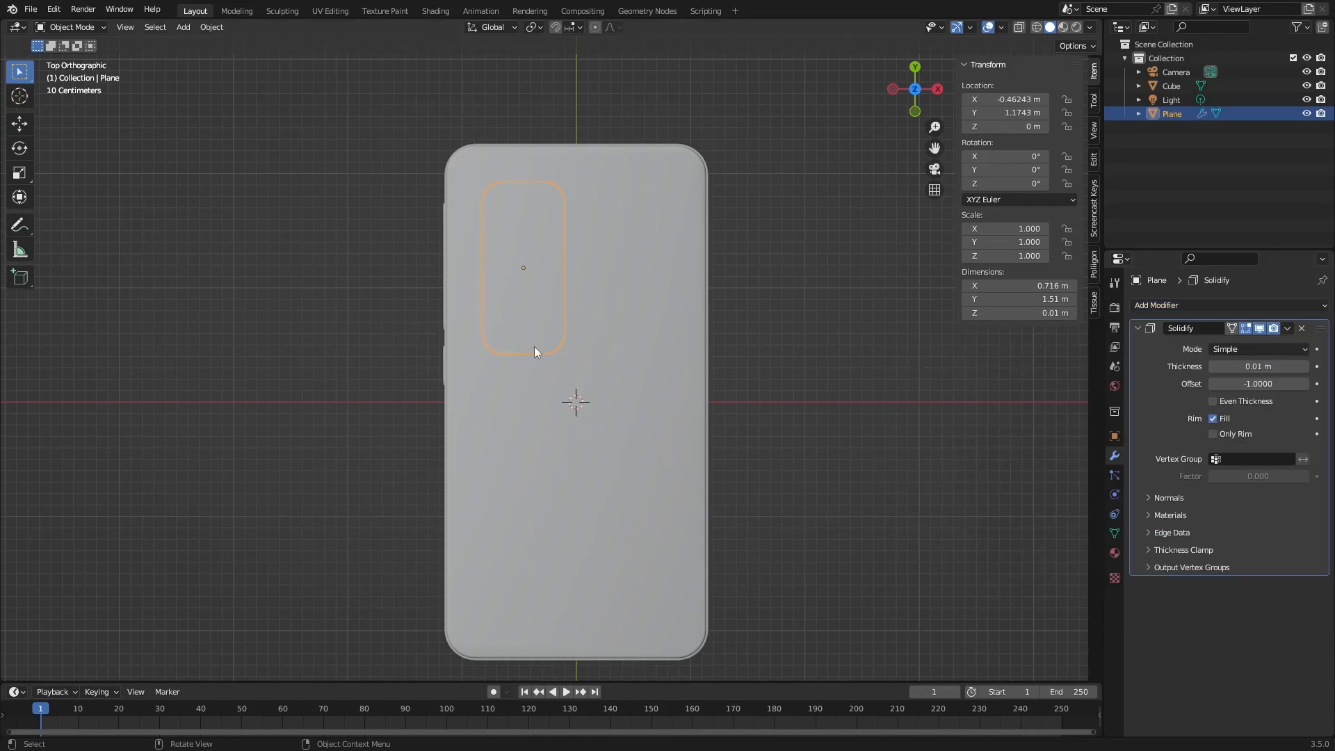
pyautogui.moveTo(471, 318); pyautogui.dragTo(504, 362, button='middle')
pyautogui.scroll(2, 472, 280)
pyautogui.press('g')
pyautogui.press('z')
pyautogui.press('shift')
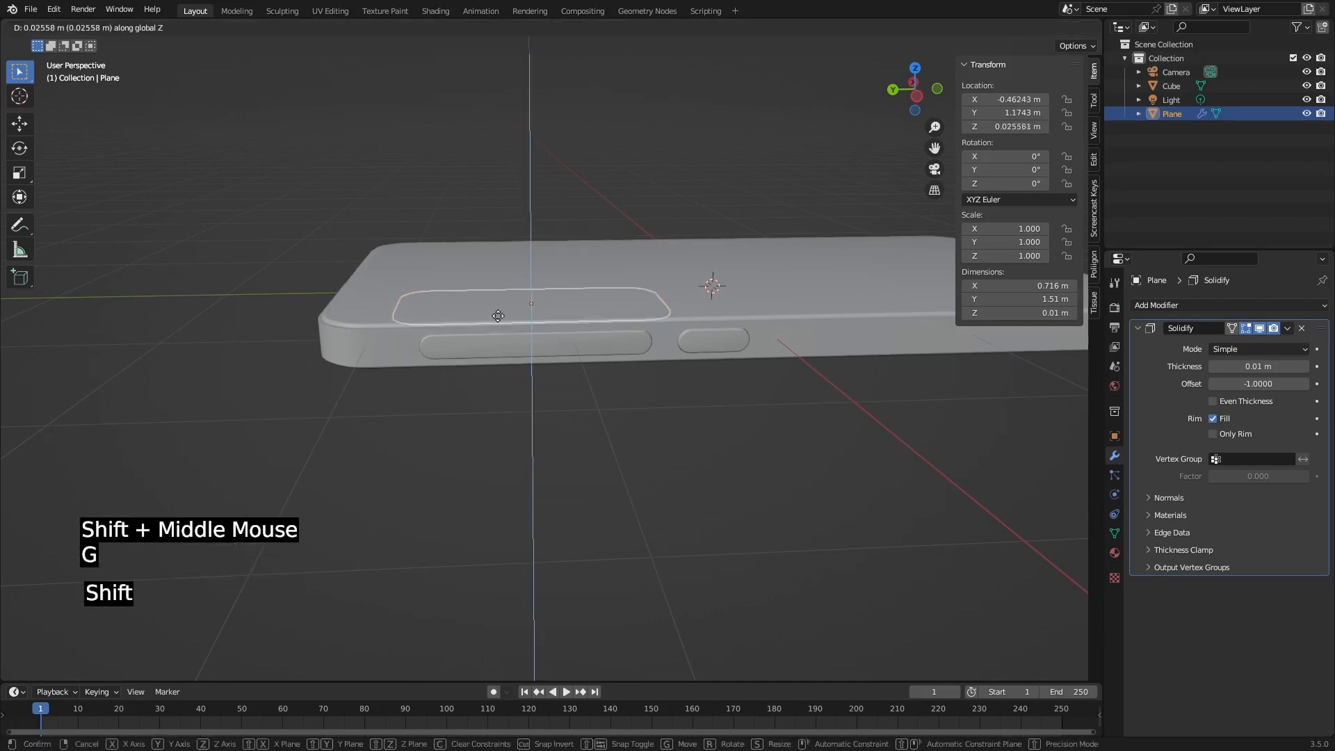
pyautogui.click(493, 238)
# Raise the plane further along Z to about 0.091 m and remove its Solidify modifier.
pyautogui.scroll(3, 496, 242)
pyautogui.keyDown('shift'); pyautogui.moveTo(546, 291); pyautogui.dragTo(593, 388, button='middle'); pyautogui.keyUp('shift')
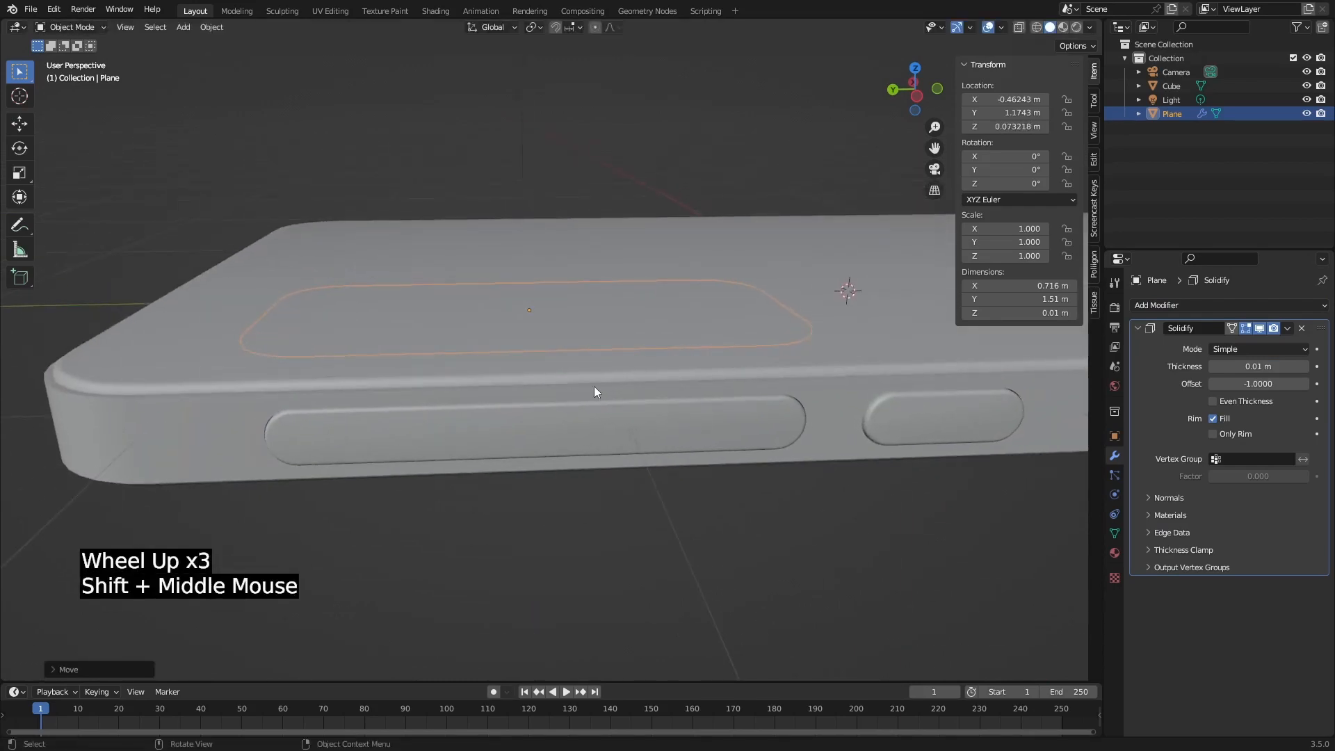
pyautogui.press('g')
pyautogui.press('z')
pyautogui.click(596, 322)
pyautogui.moveTo(590, 313); pyautogui.dragTo(553, 365, button='middle')
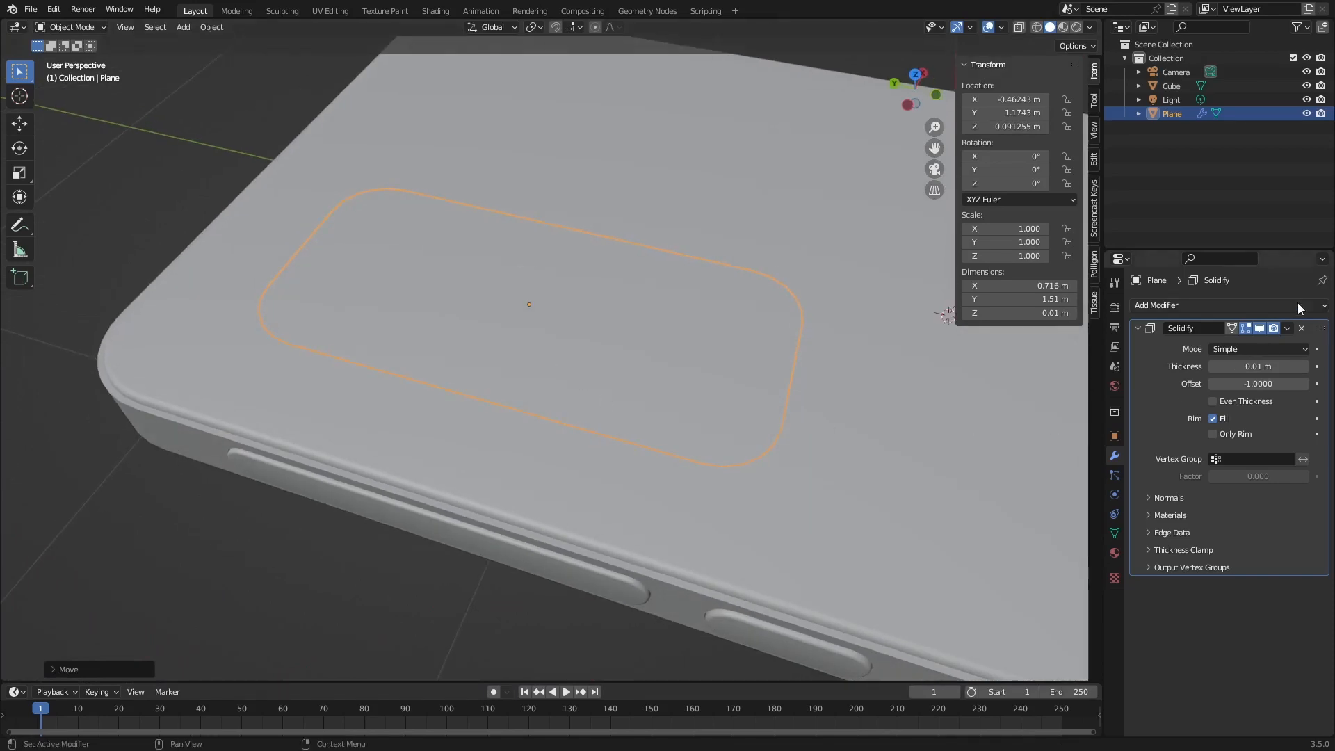
pyautogui.click(1302, 327)
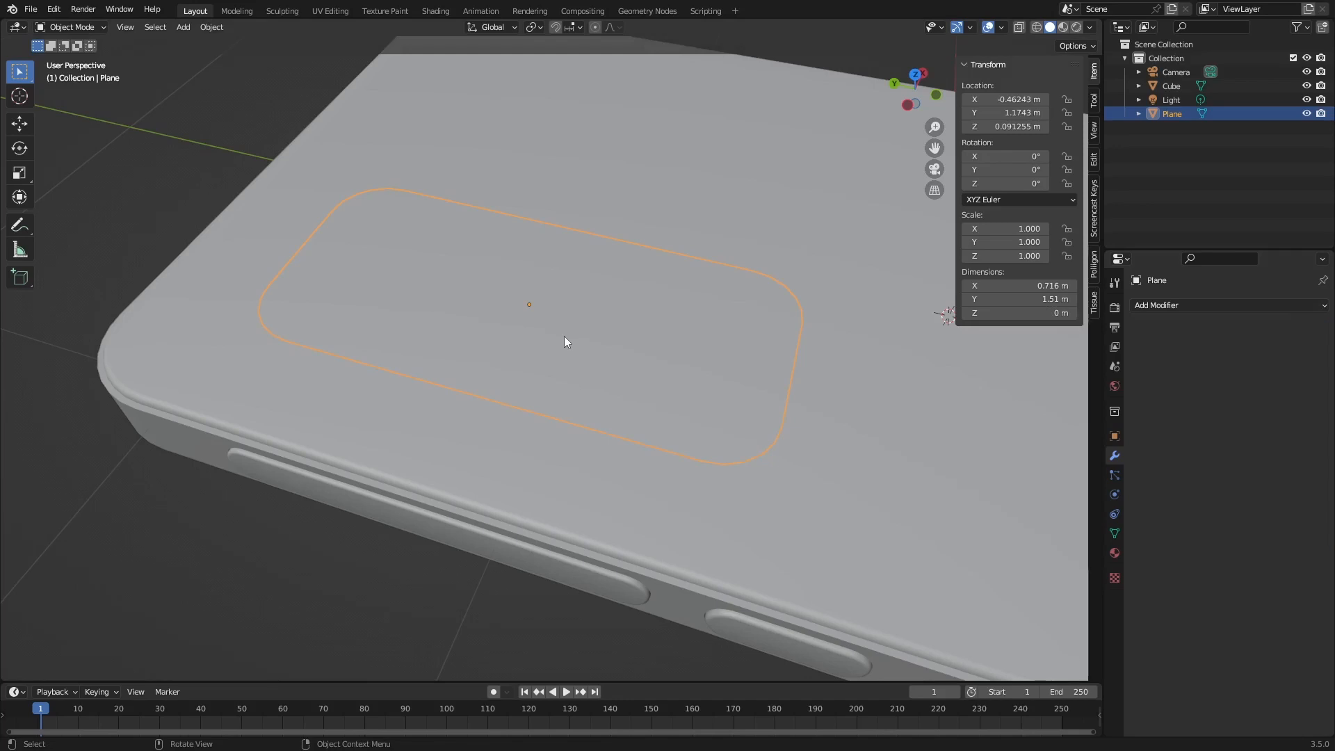
# Raise the whole mesh of the rounded plane along Z by about 0.022 m, above the phone's back surface.
pyautogui.press('Tab')
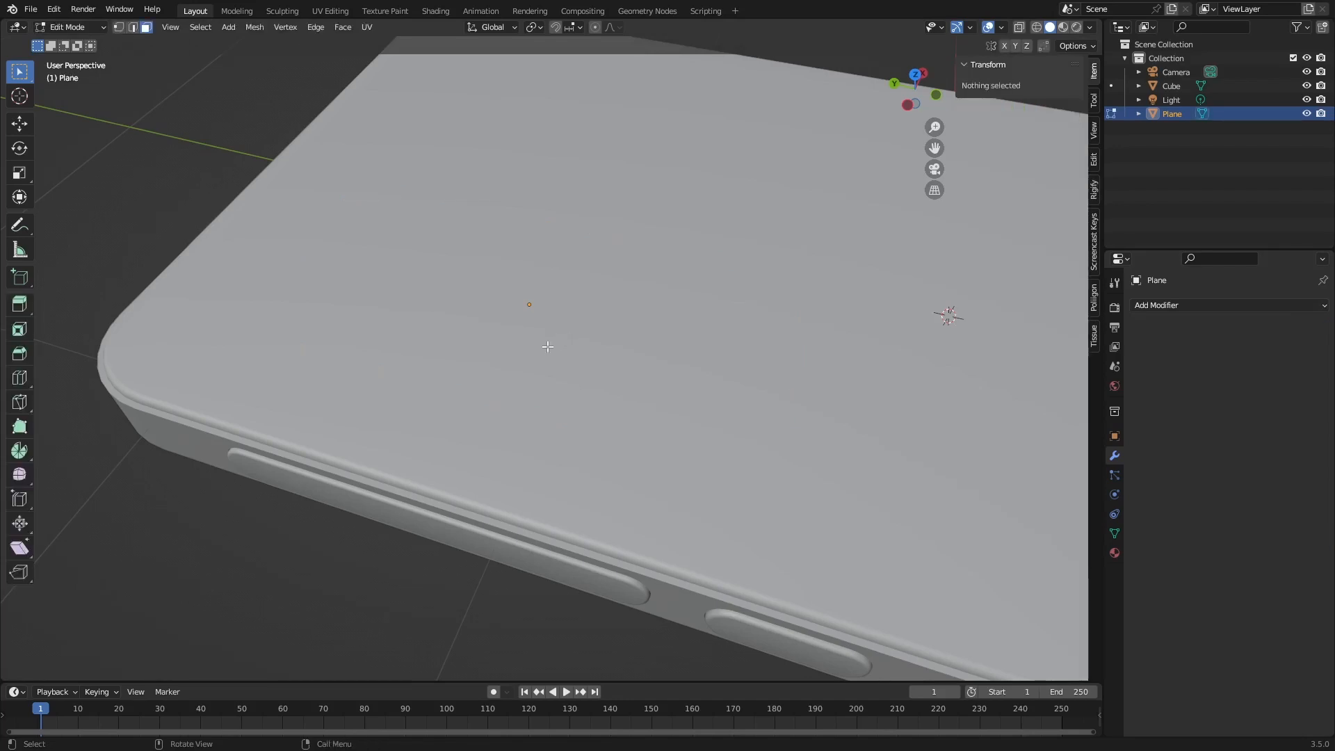
pyautogui.press('g')
pyautogui.press('z')
pyautogui.press('a')
pyautogui.press('g')
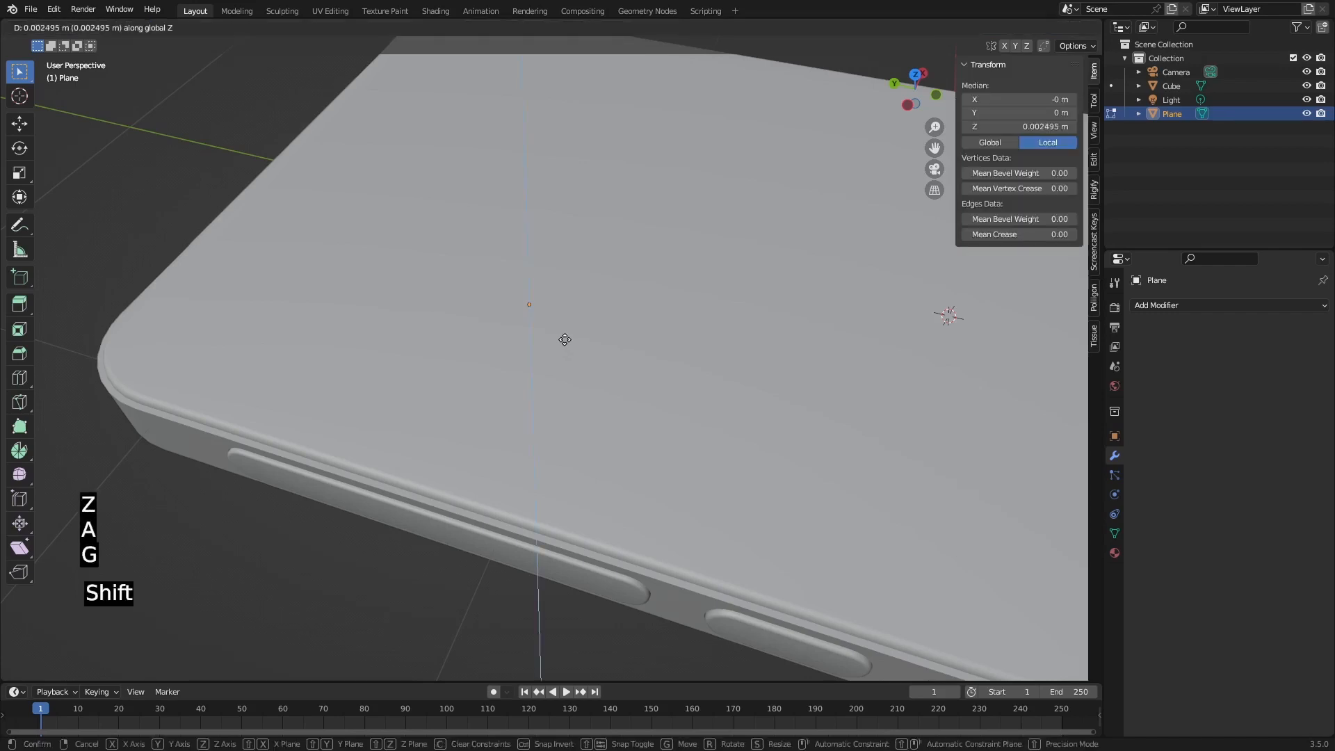
pyautogui.click(546, 297)
pyautogui.moveTo(545, 298); pyautogui.dragTo(595, 326, button='middle')
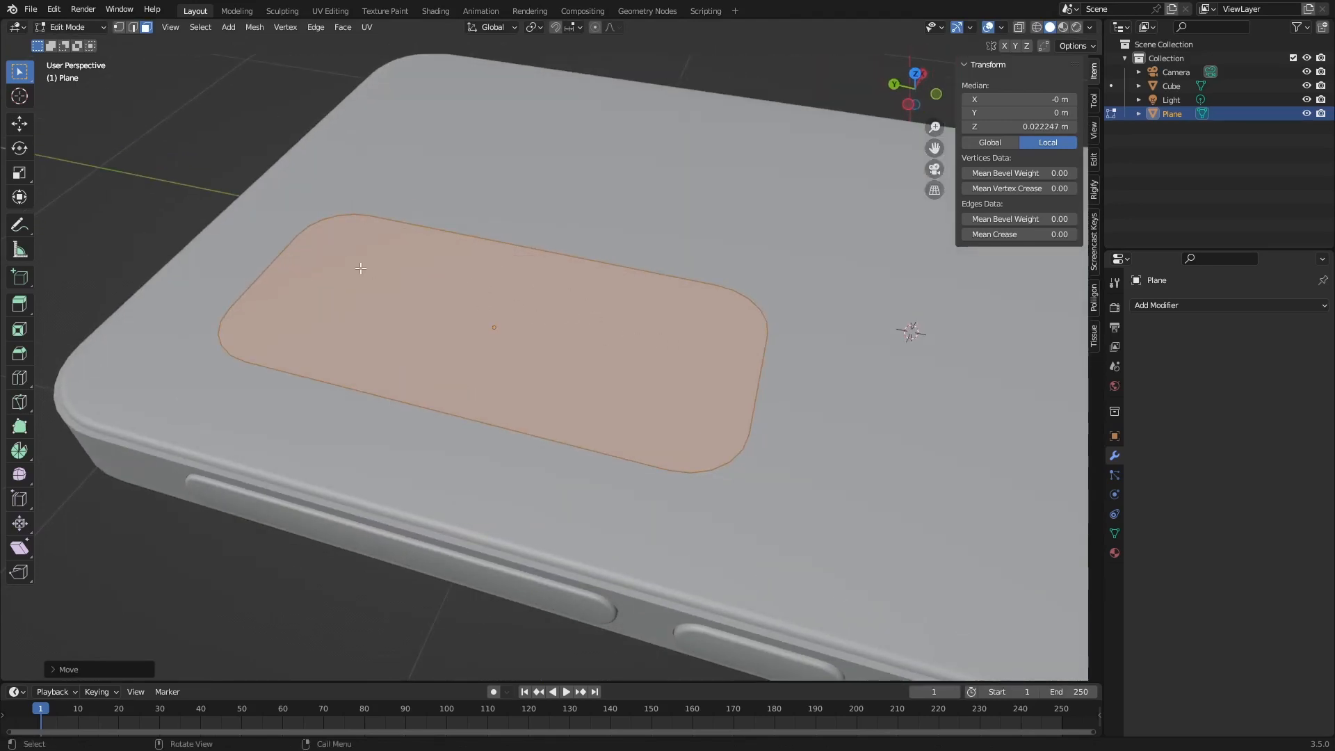
# Inset the rounded face by about 0.06 m and extrude the inner face upward about 0.09 m.
pyautogui.press('1')
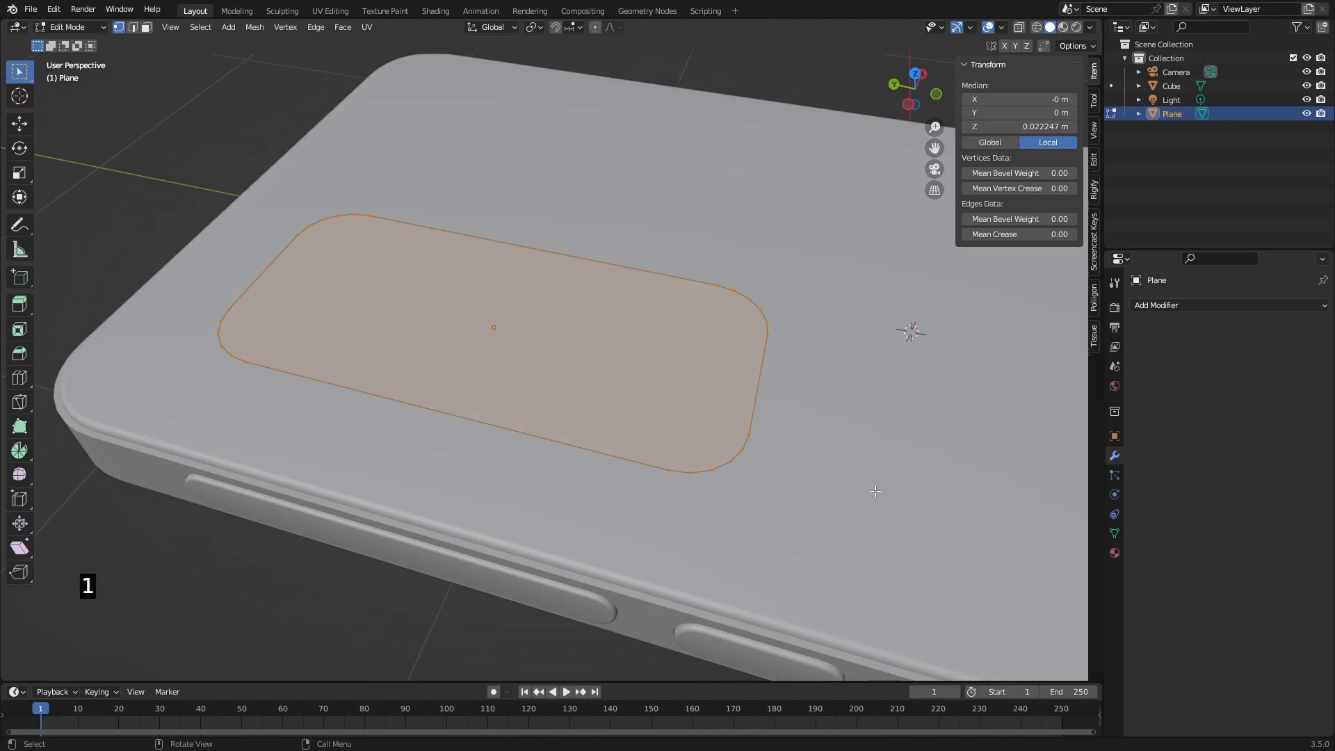
pyautogui.press('i')
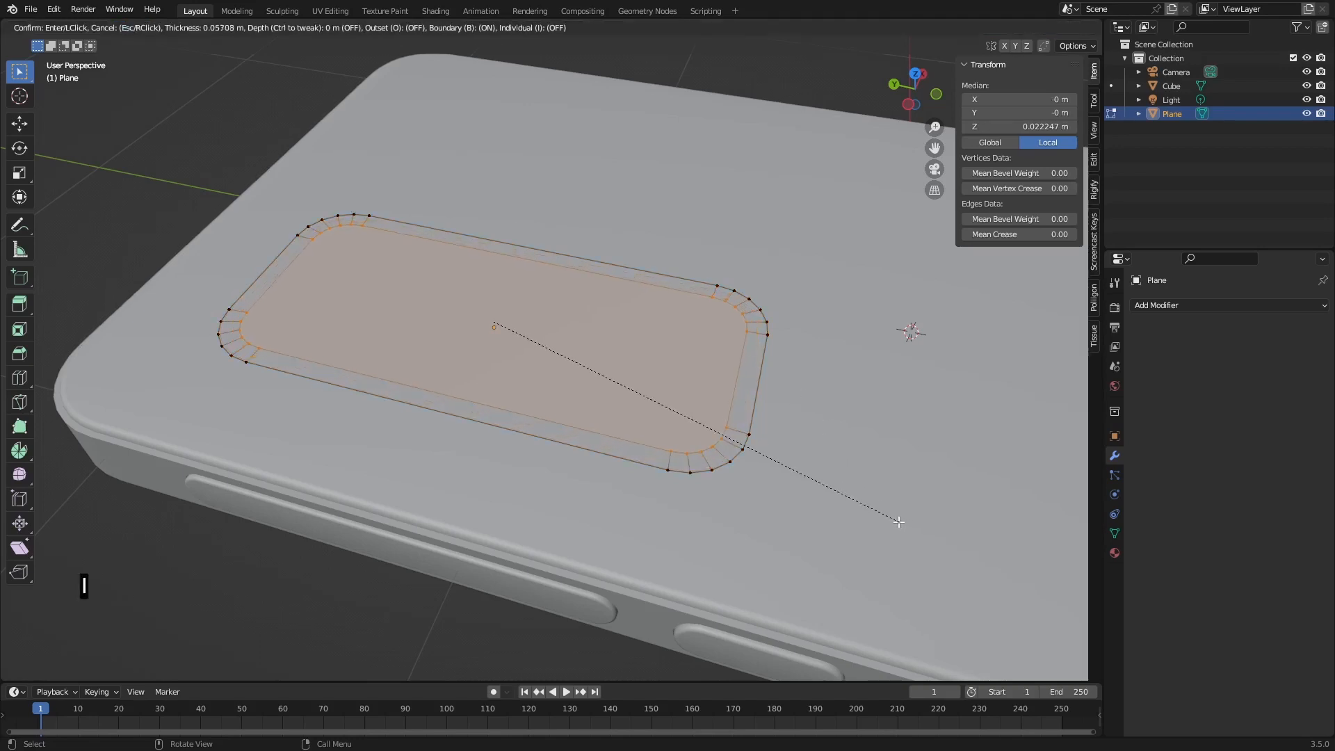
pyautogui.click(898, 520)
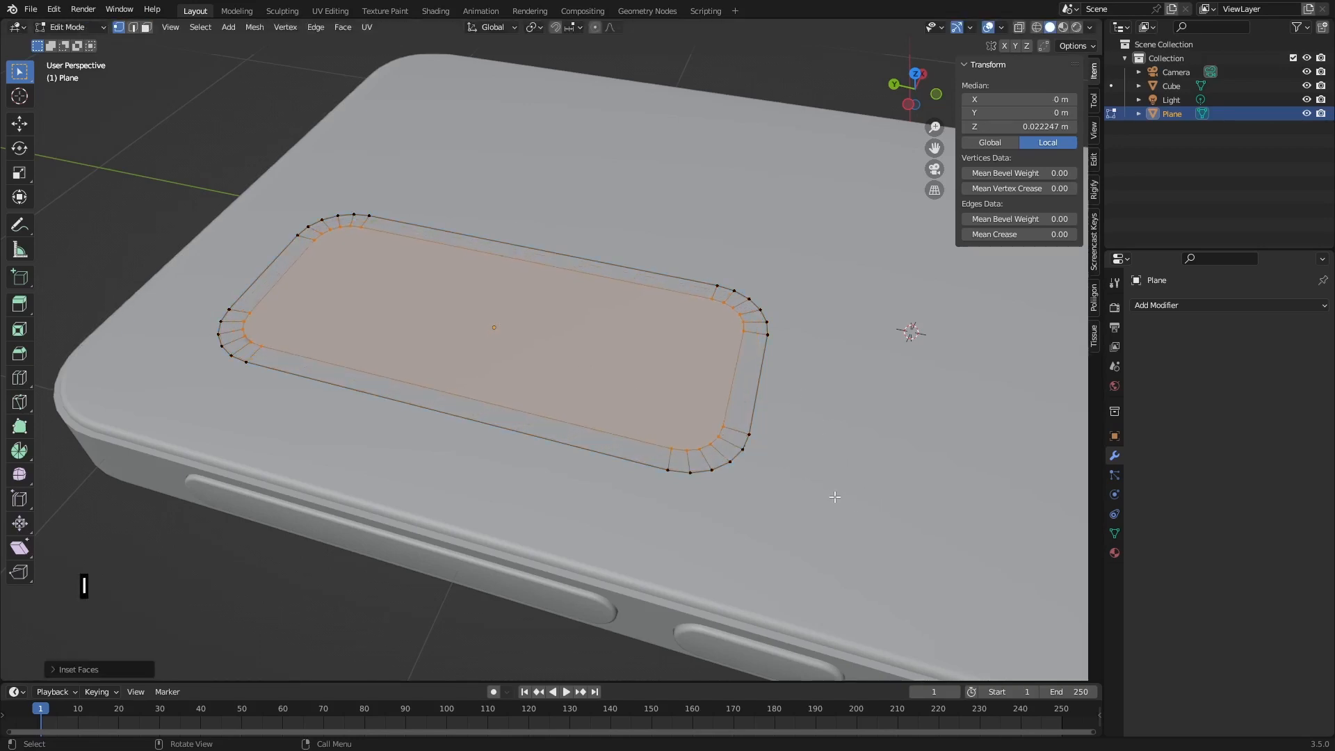
pyautogui.moveTo(834, 496); pyautogui.dragTo(833, 466, button='middle')
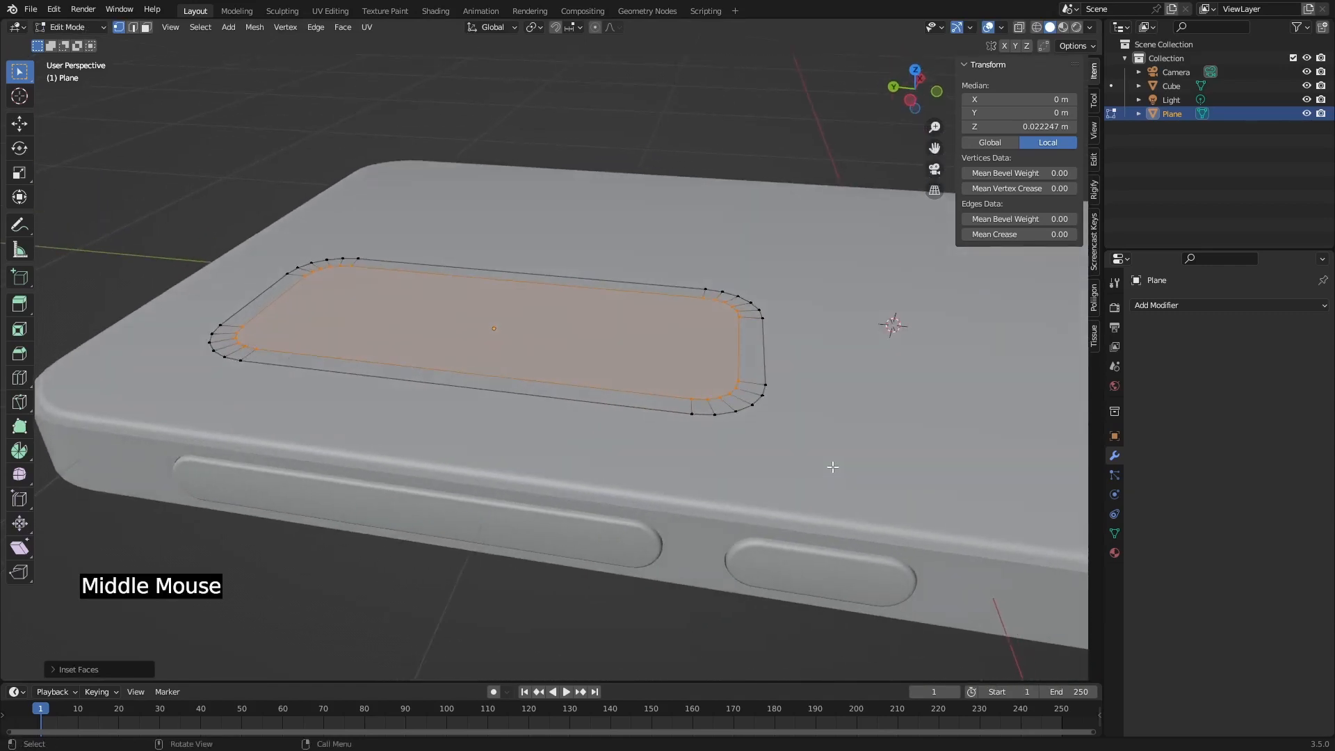
pyautogui.press('e')
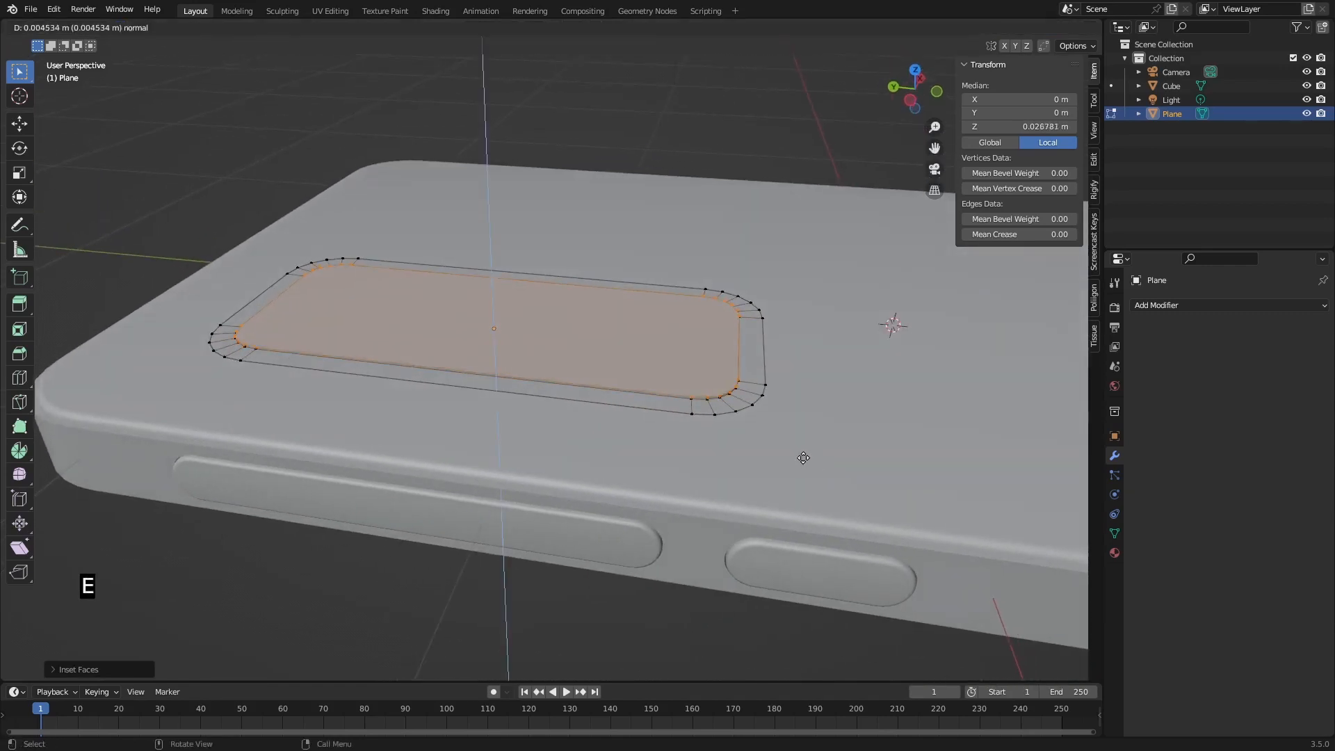
pyautogui.click(799, 424)
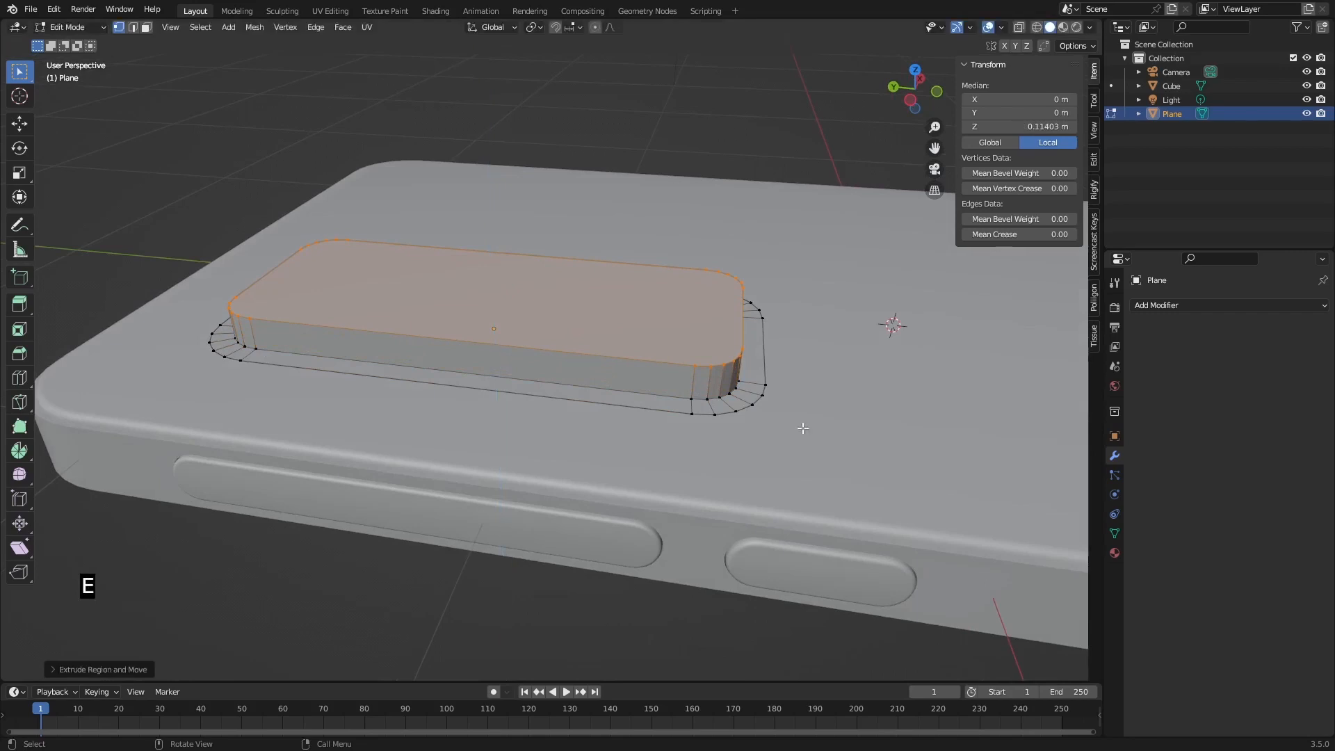
# Inset the raised top face slightly and extrude it down about 0.09 m to hollow out a thin-walled rim.
pyautogui.moveTo(799, 426); pyautogui.dragTo(805, 451, button='middle')
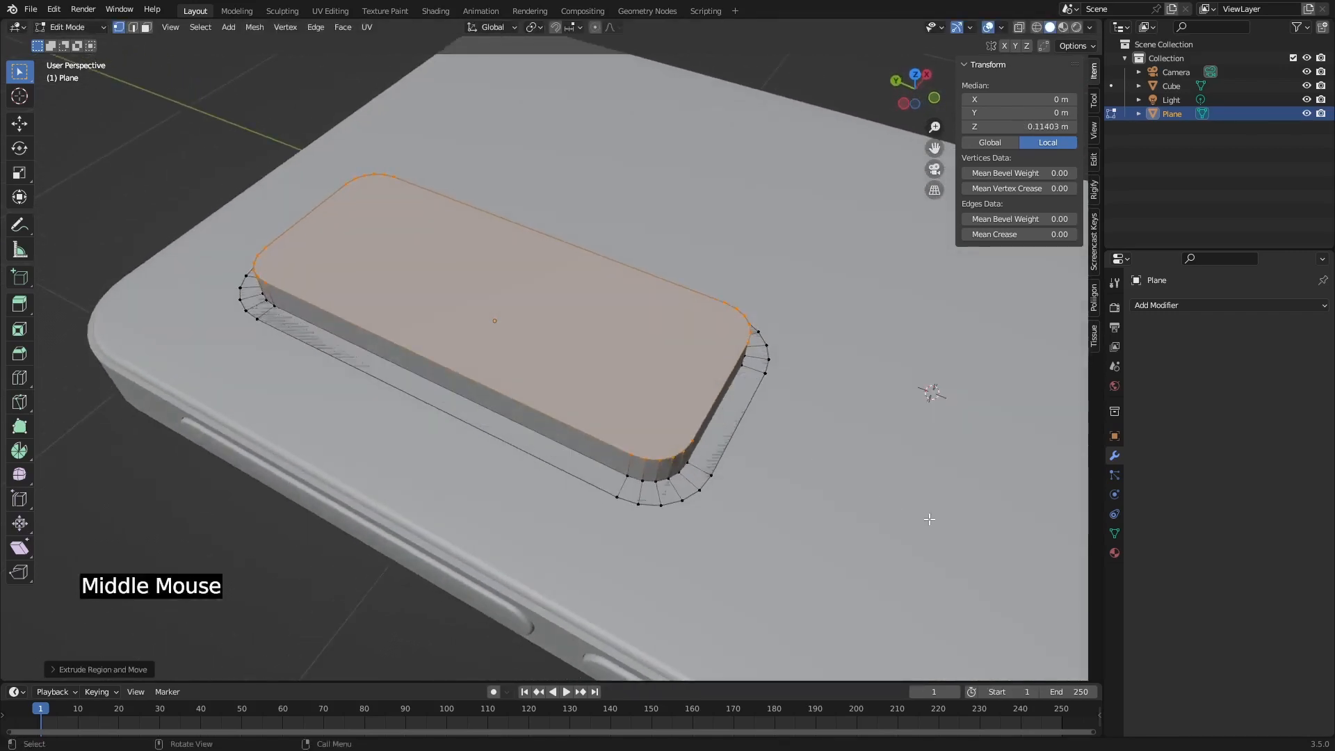
pyautogui.press('i')
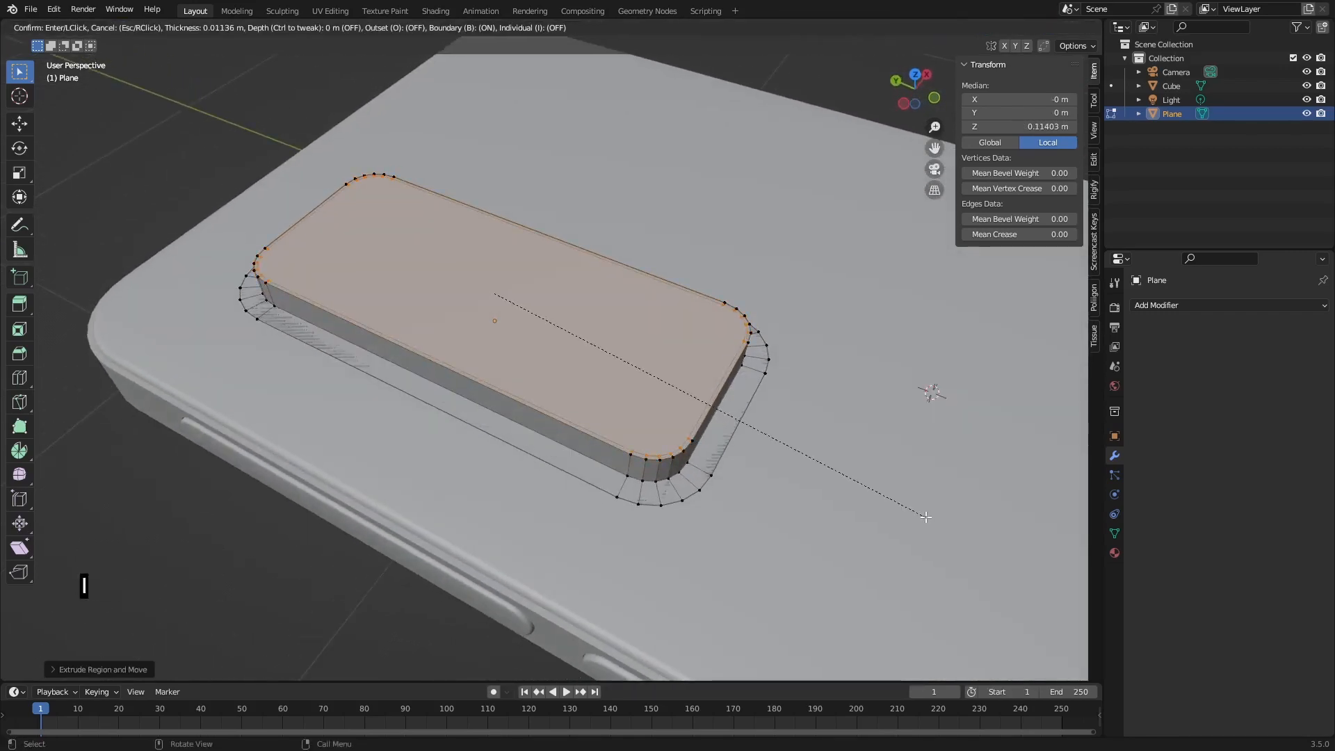
pyautogui.click(926, 517)
pyautogui.moveTo(828, 500); pyautogui.dragTo(840, 473, button='middle')
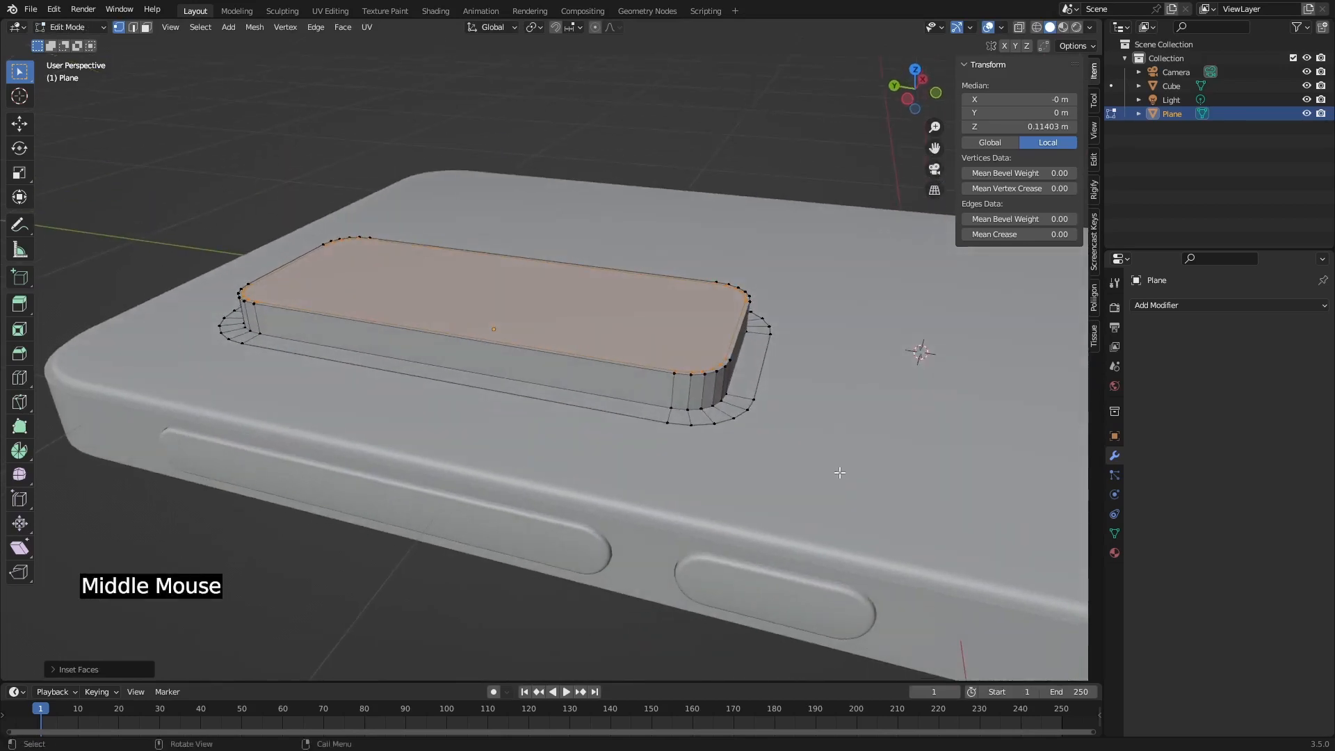
pyautogui.press('e')
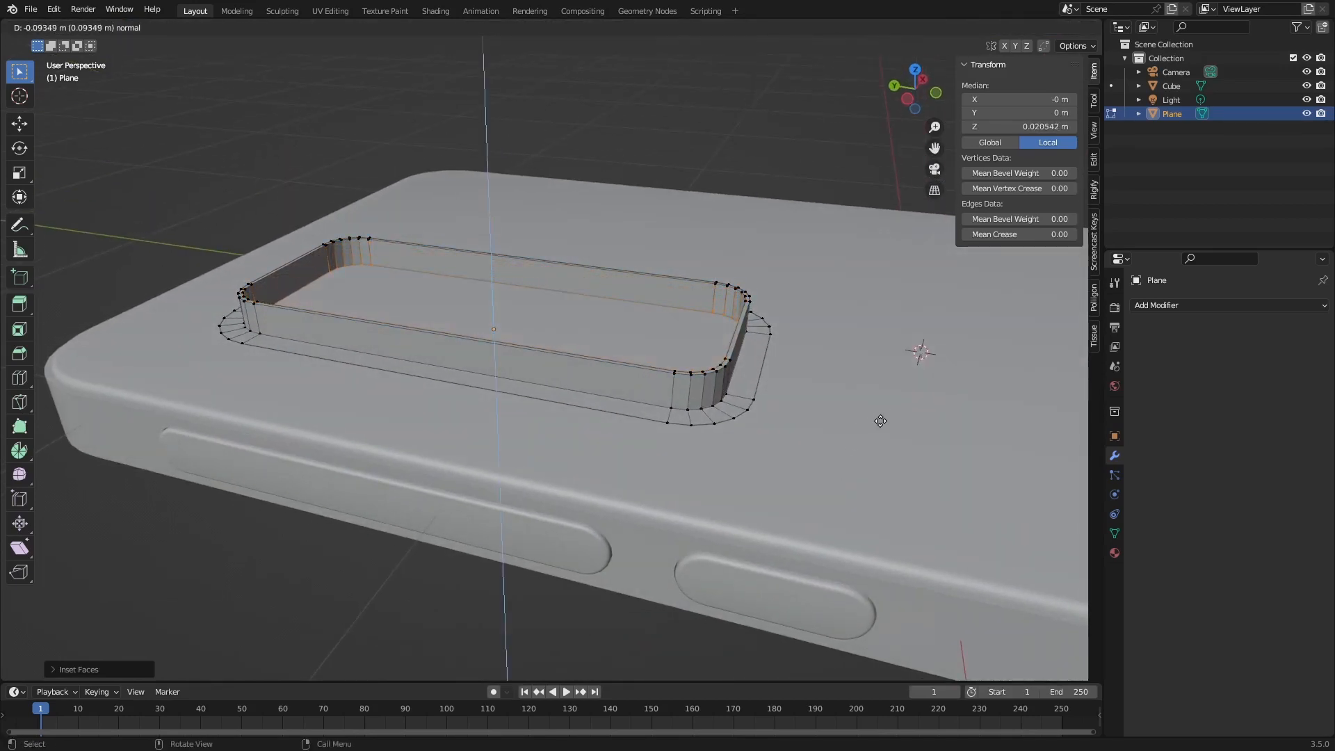
pyautogui.click(881, 421)
pyautogui.scroll(1, 645, 436)
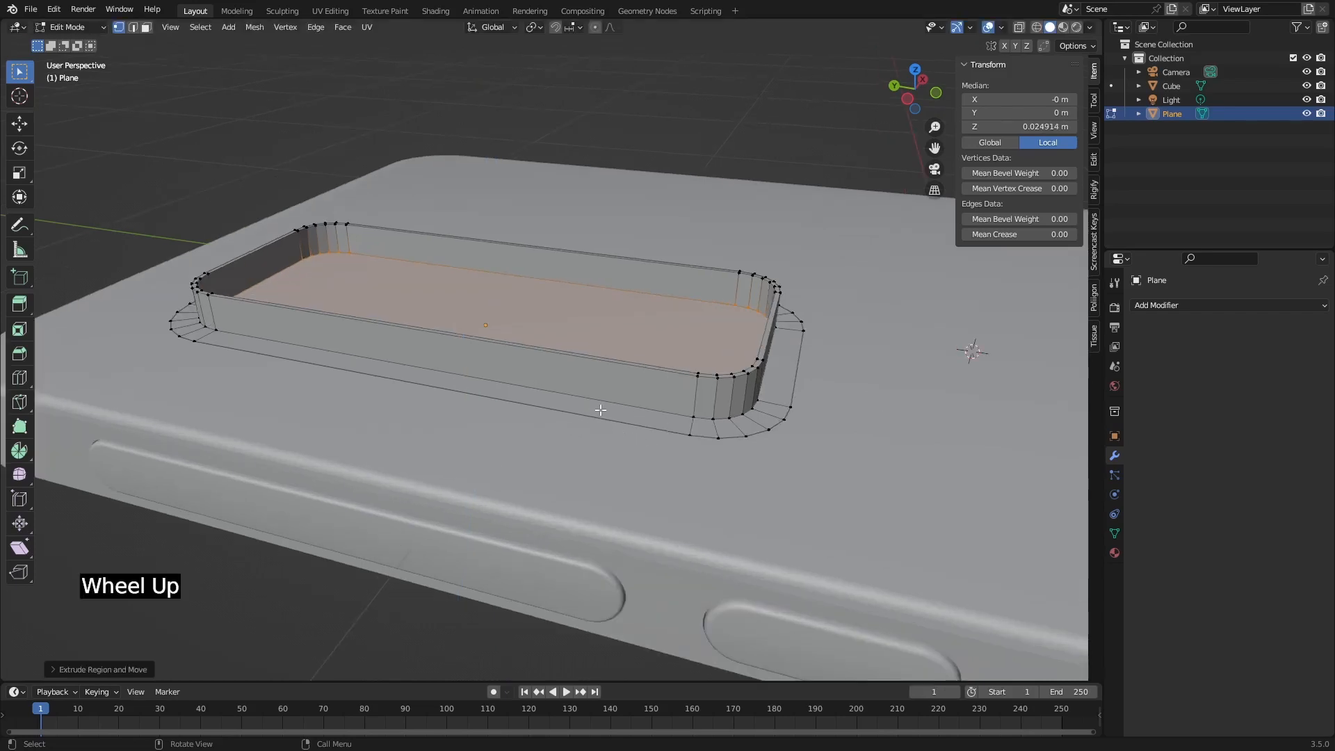
# Bevel the edge loop at the foot of the rim's outer wall with a width of 0.0585 m and 3 segments.
pyautogui.press('alt')
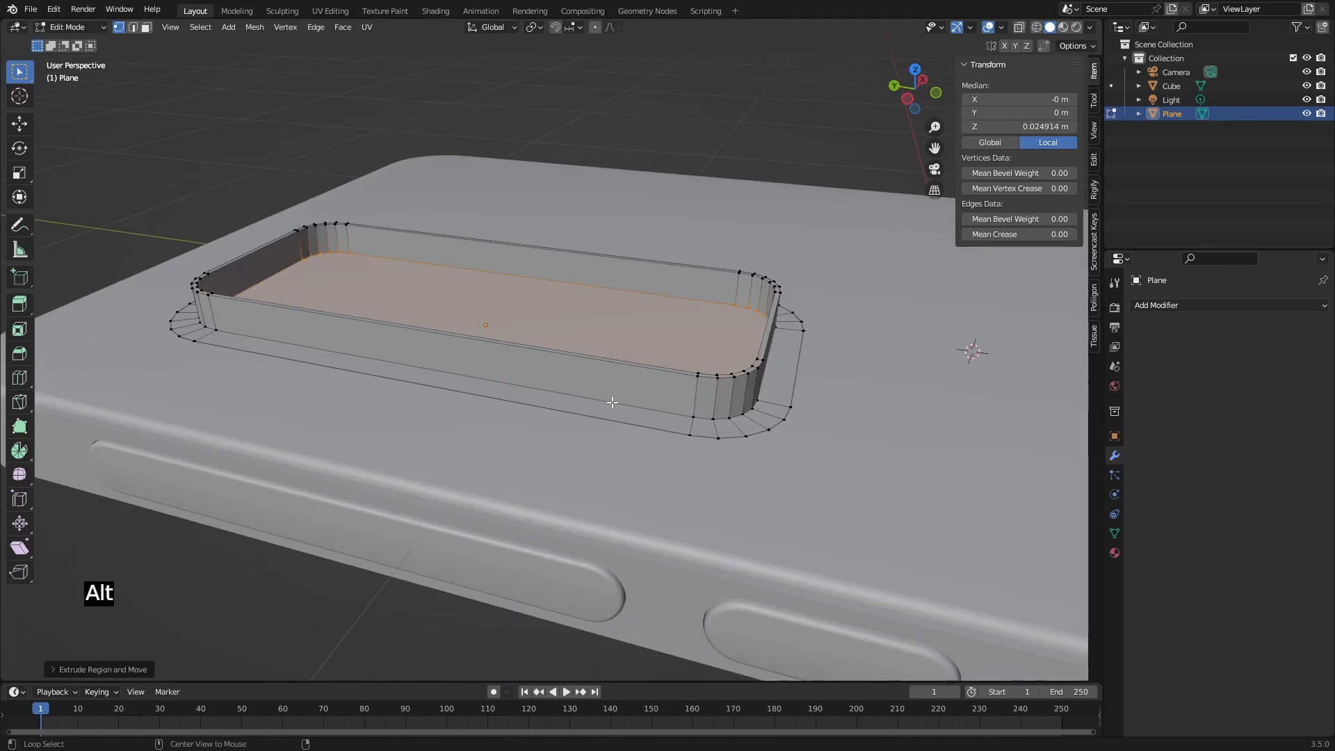
pyautogui.keyDown('alt'); pyautogui.click(611, 402); pyautogui.keyUp('alt')
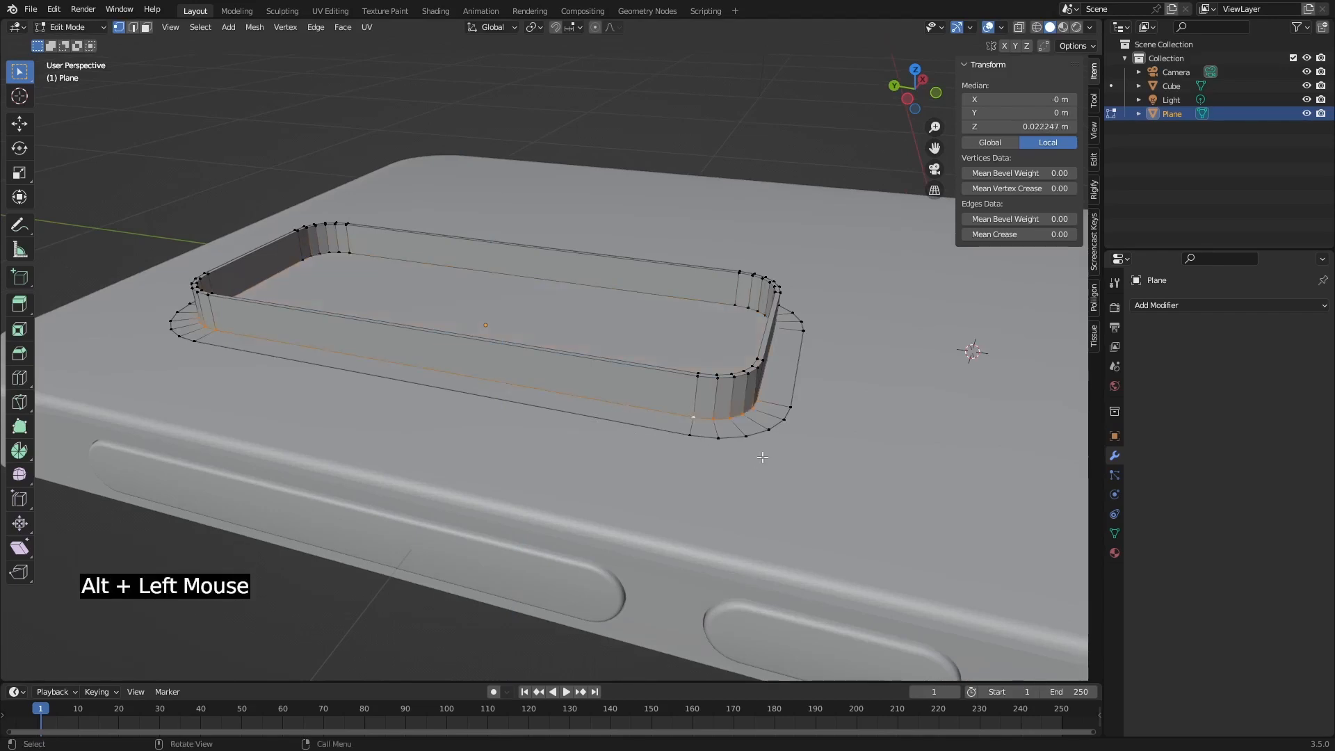
pyautogui.hotkey('ctrl', 'b')
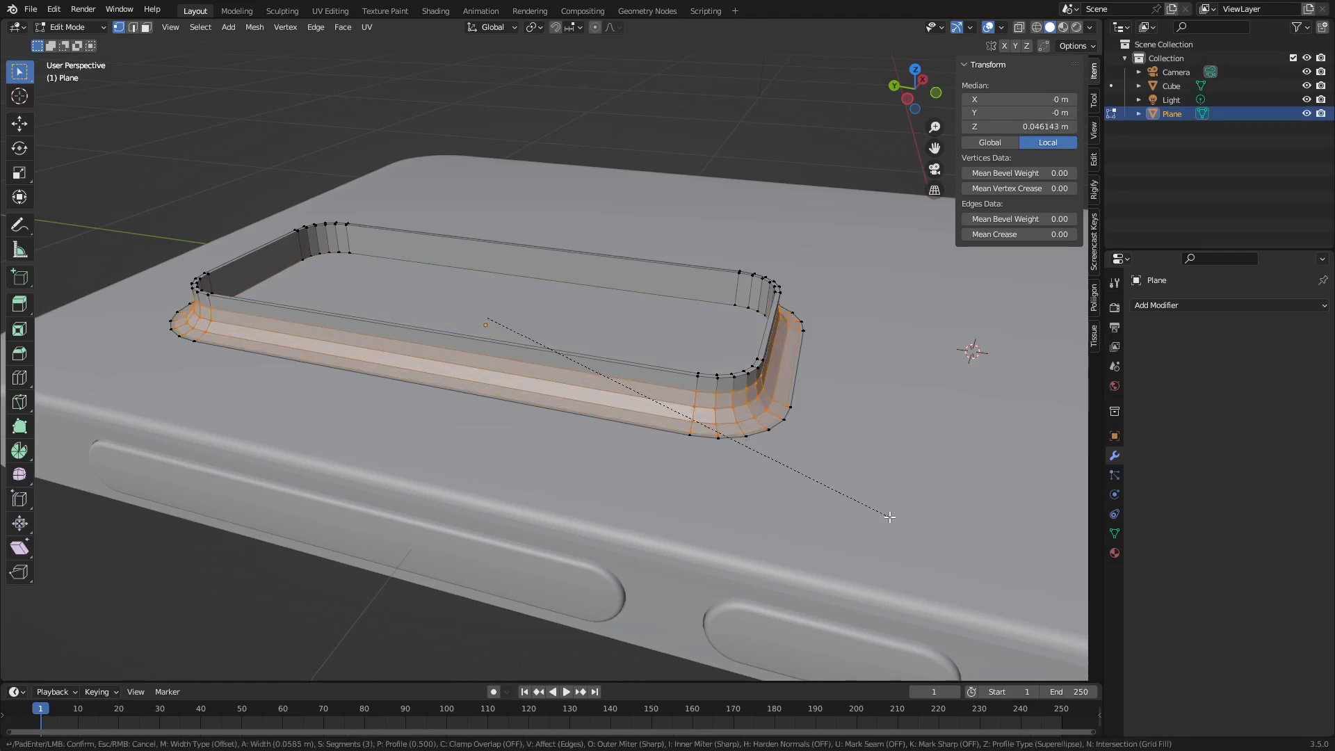
pyautogui.click(890, 517)
pyautogui.scroll(2, 688, 417)
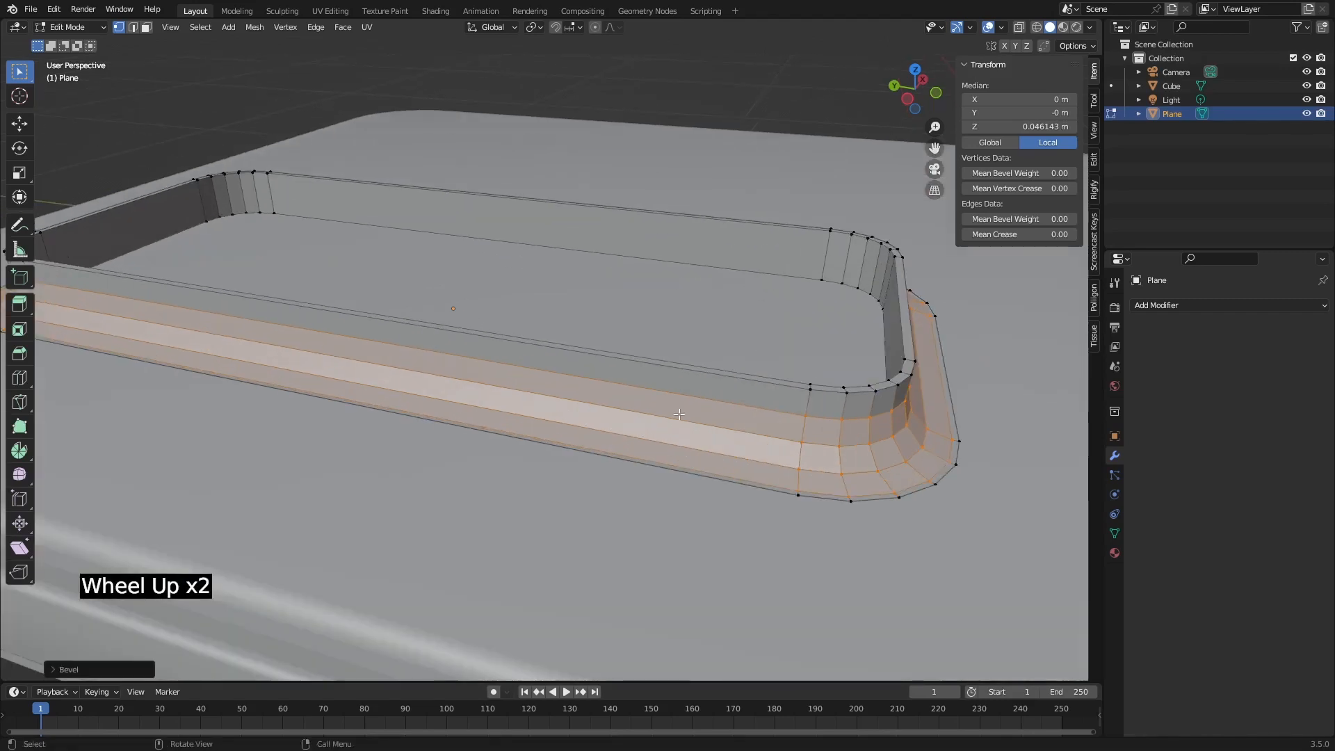
pyautogui.keyDown('shift'); pyautogui.moveTo(808, 467); pyautogui.dragTo(716, 438, button='middle'); pyautogui.keyUp('shift')
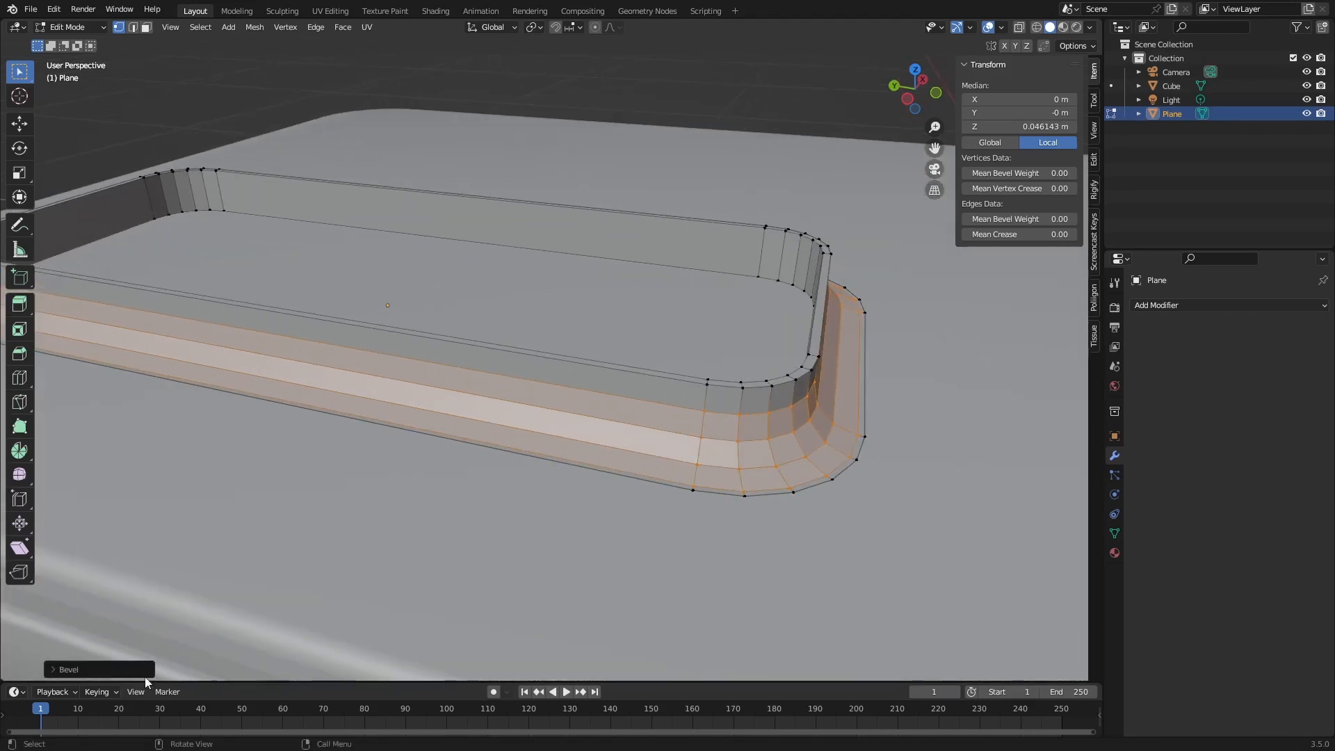
# Increase the segments of the bevel around the rim's foot to 6.
pyautogui.click(803, 501)
pyautogui.press('F9')
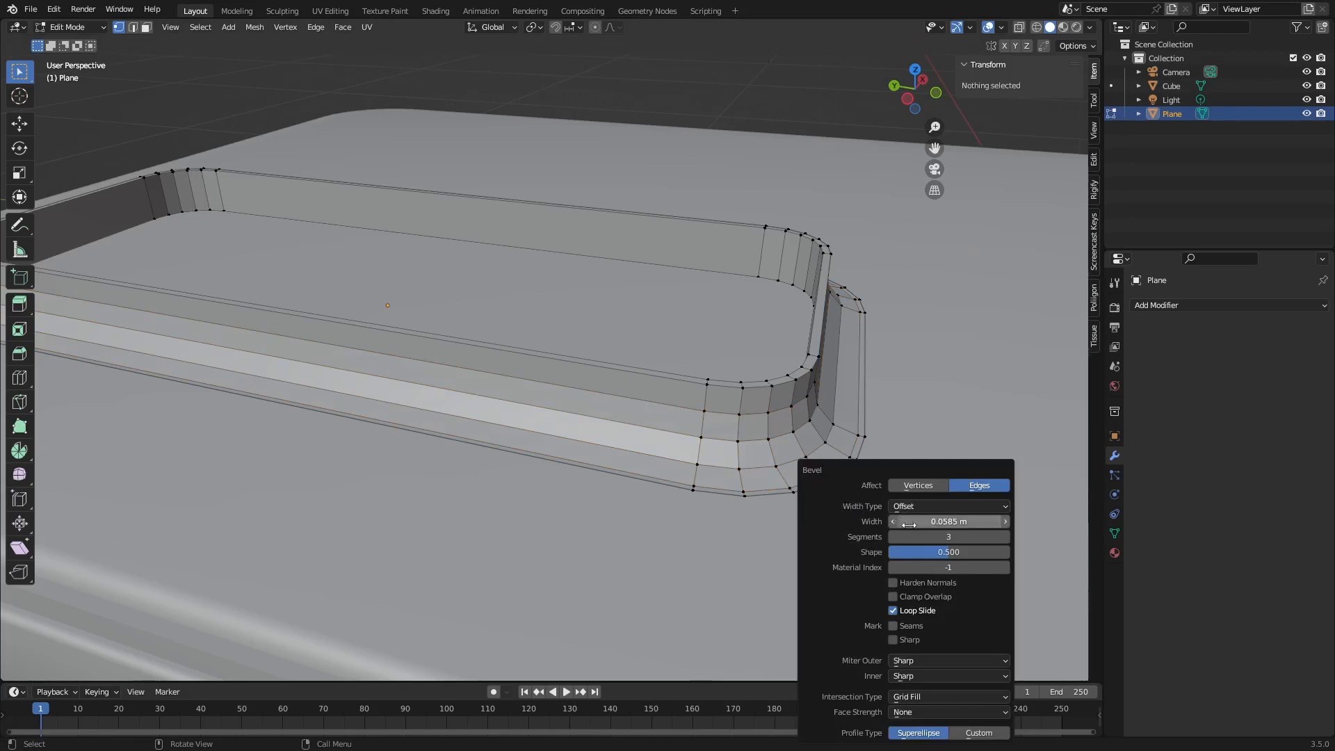
pyautogui.click(1005, 536)
pyautogui.click(1005, 537)
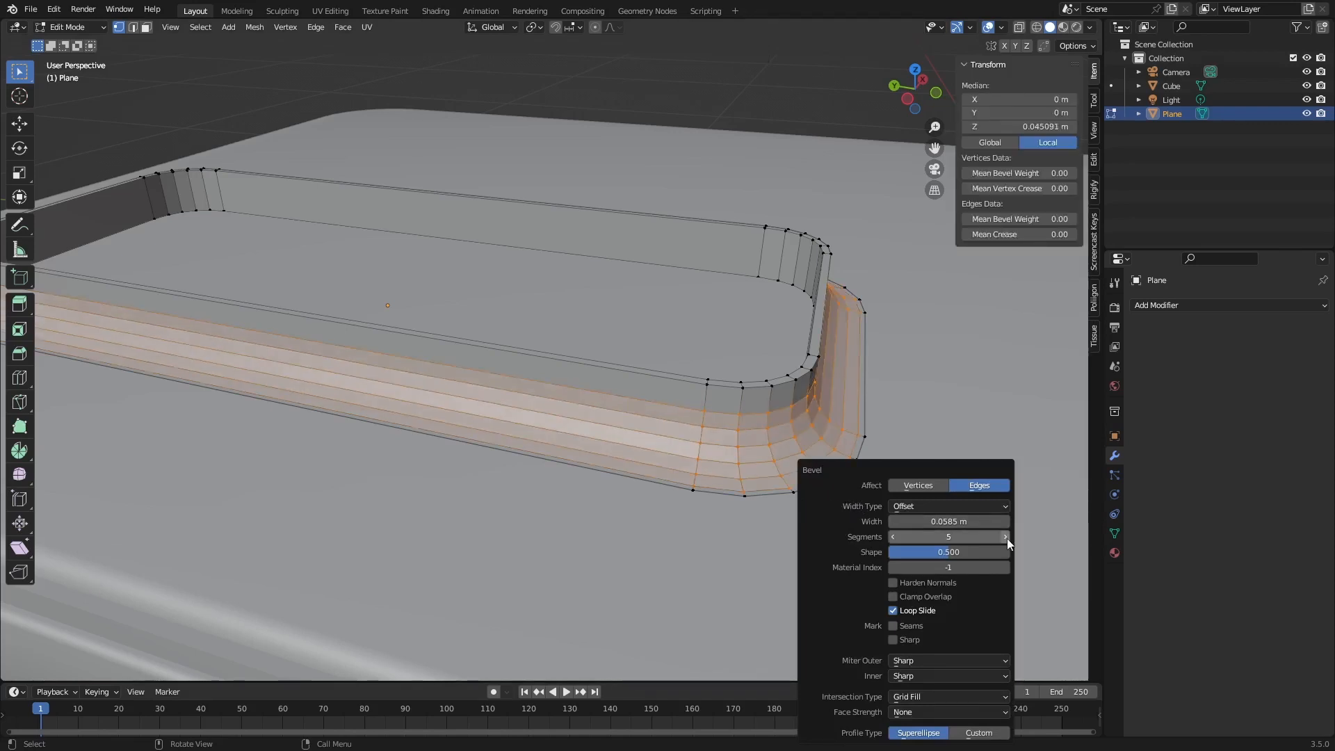
pyautogui.click(1007, 538)
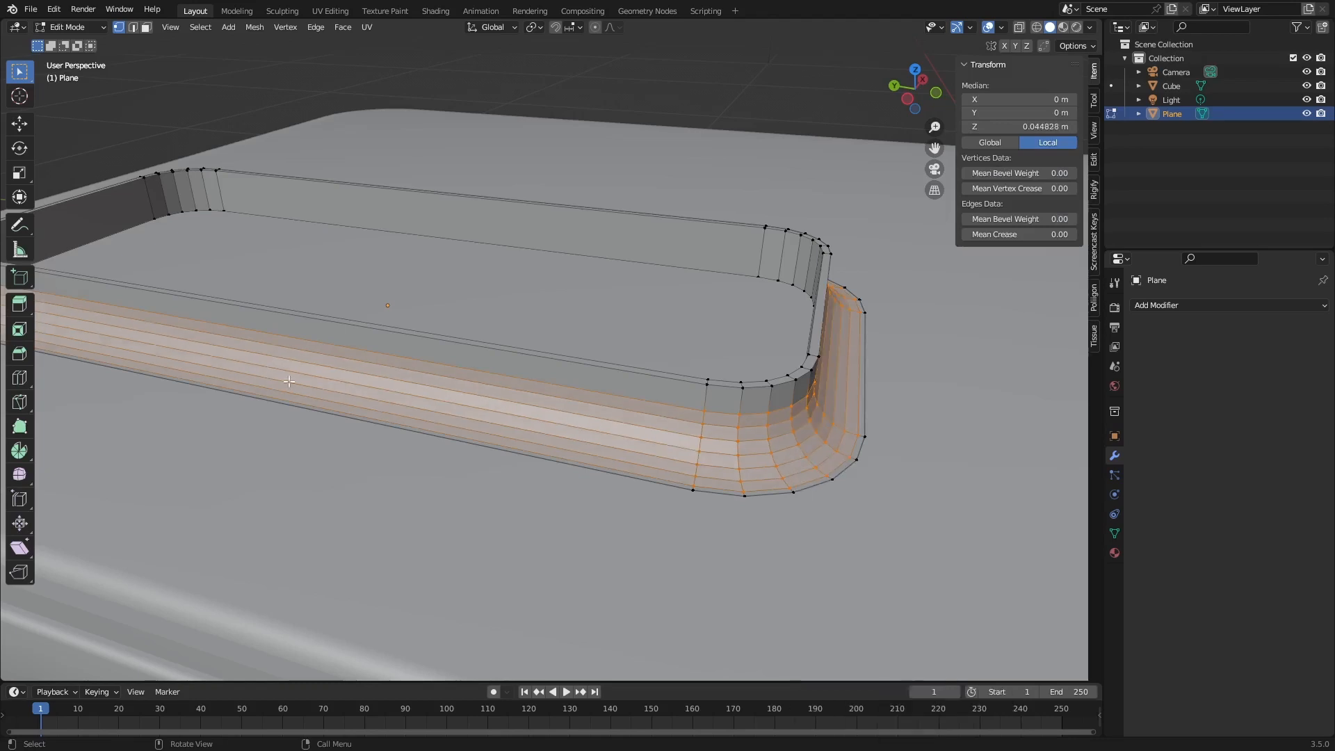
# Lower the outermost edge loop of the camera bump along Z by about 0.001 m, toward the phone's back.
pyautogui.keyDown('alt'); pyautogui.click(849, 472); pyautogui.keyUp('alt')
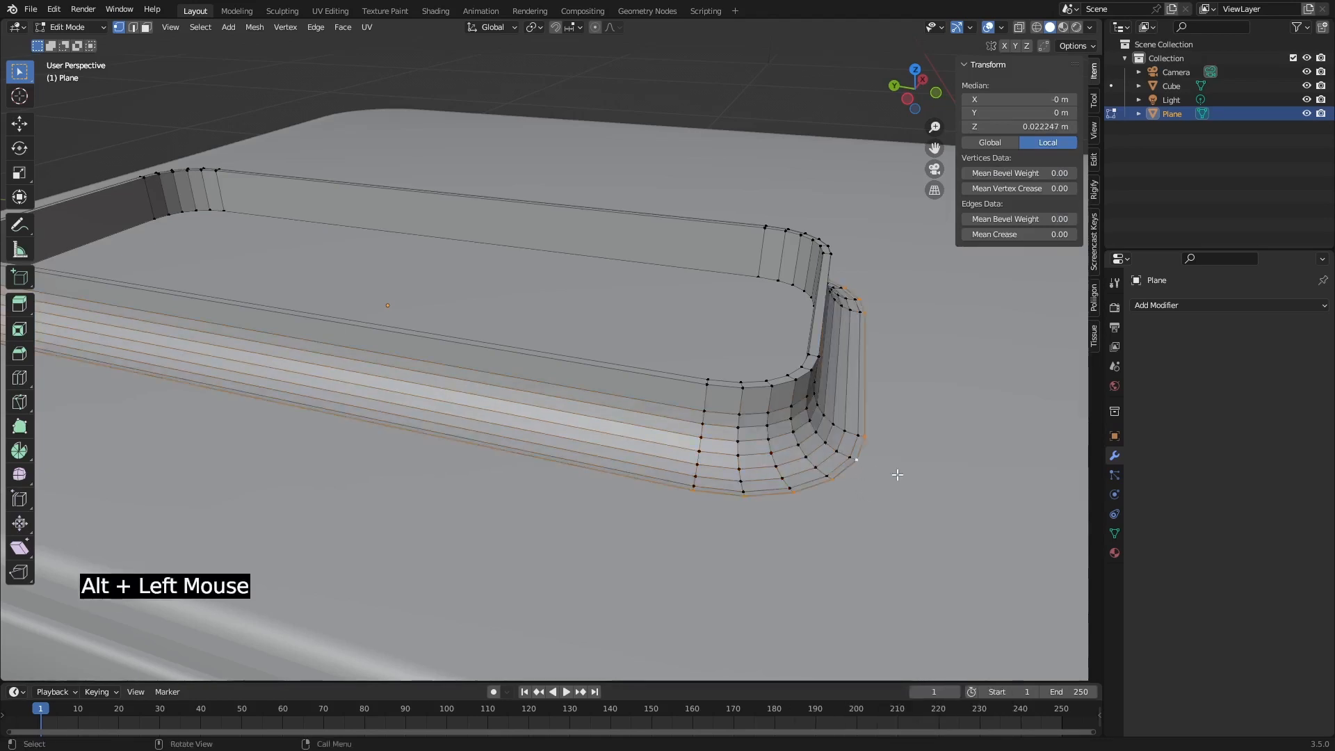
pyautogui.press('g')
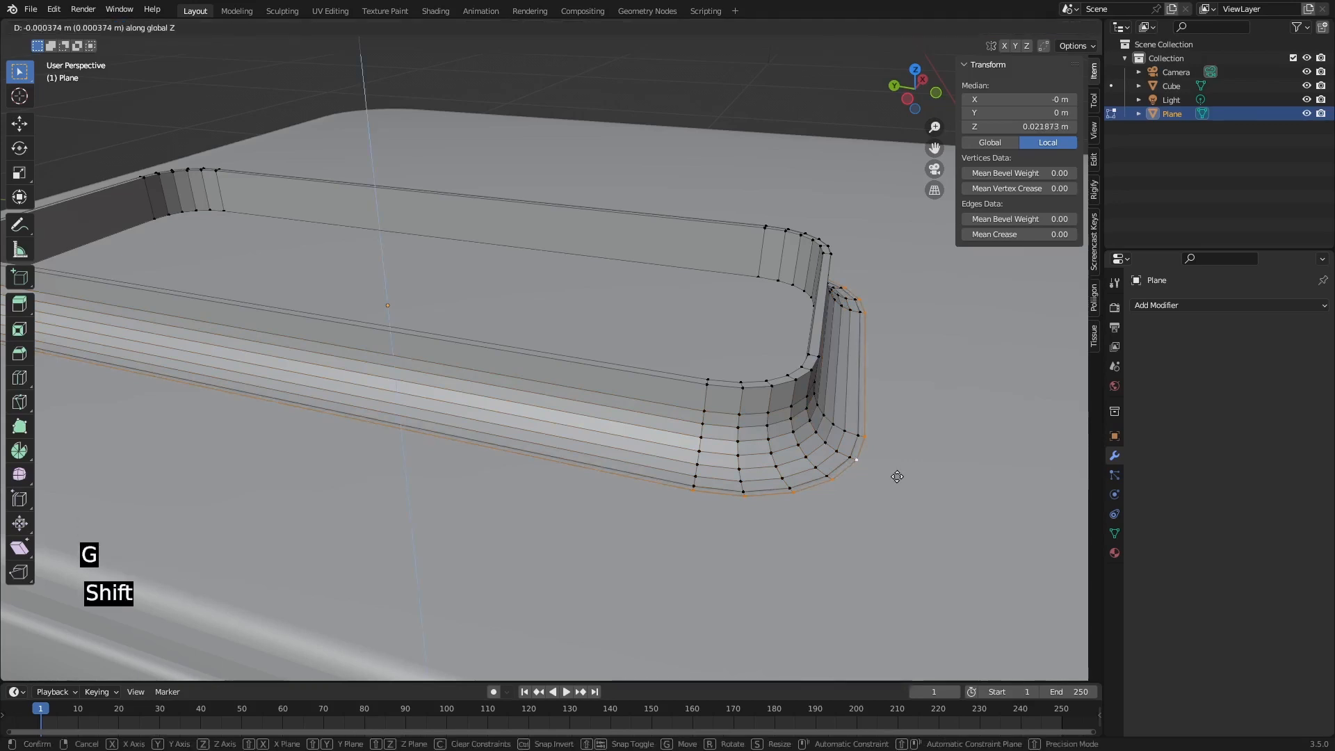
pyautogui.click(897, 477)
pyautogui.moveTo(897, 477); pyautogui.dragTo(767, 365, button='middle')
# Shade the camera bump smooth in Object Mode and enable Auto Smooth for its normals at 30°.
pyautogui.press('Tab')
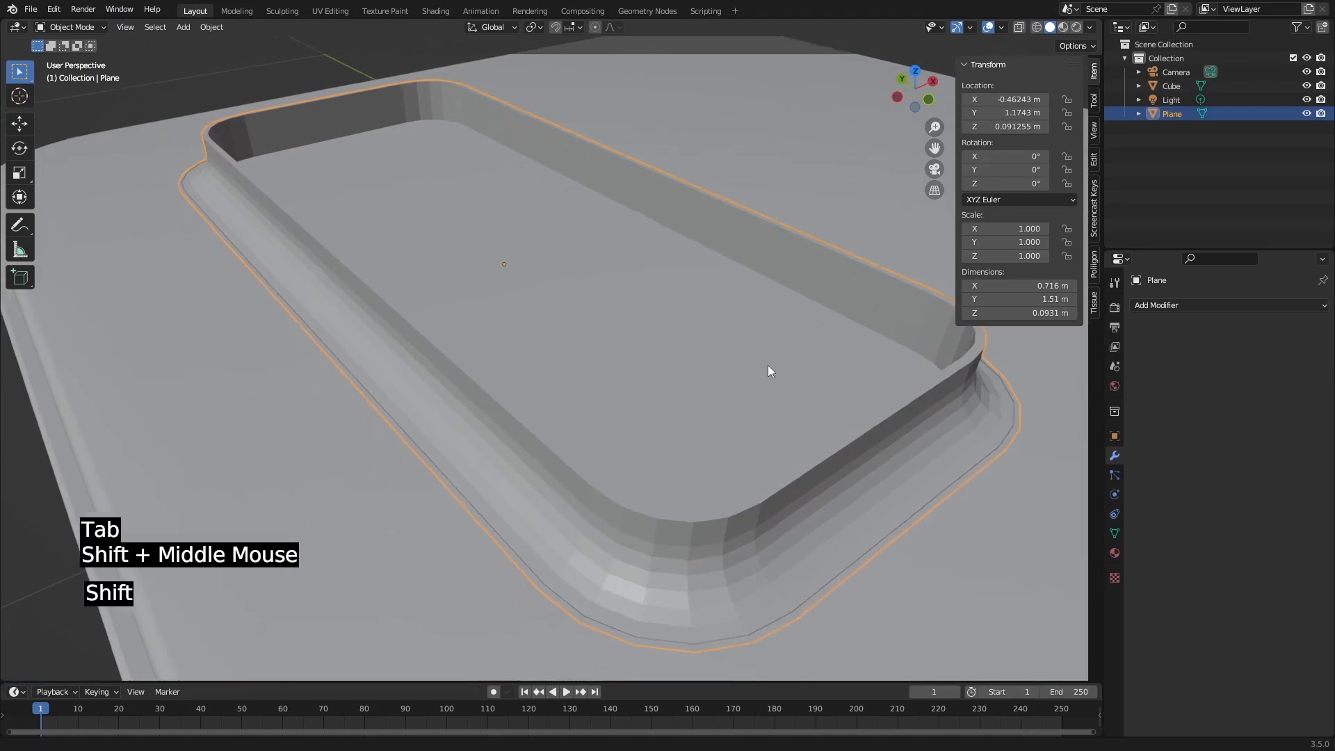
pyautogui.rightClick(562, 404)
pyautogui.click(561, 398)
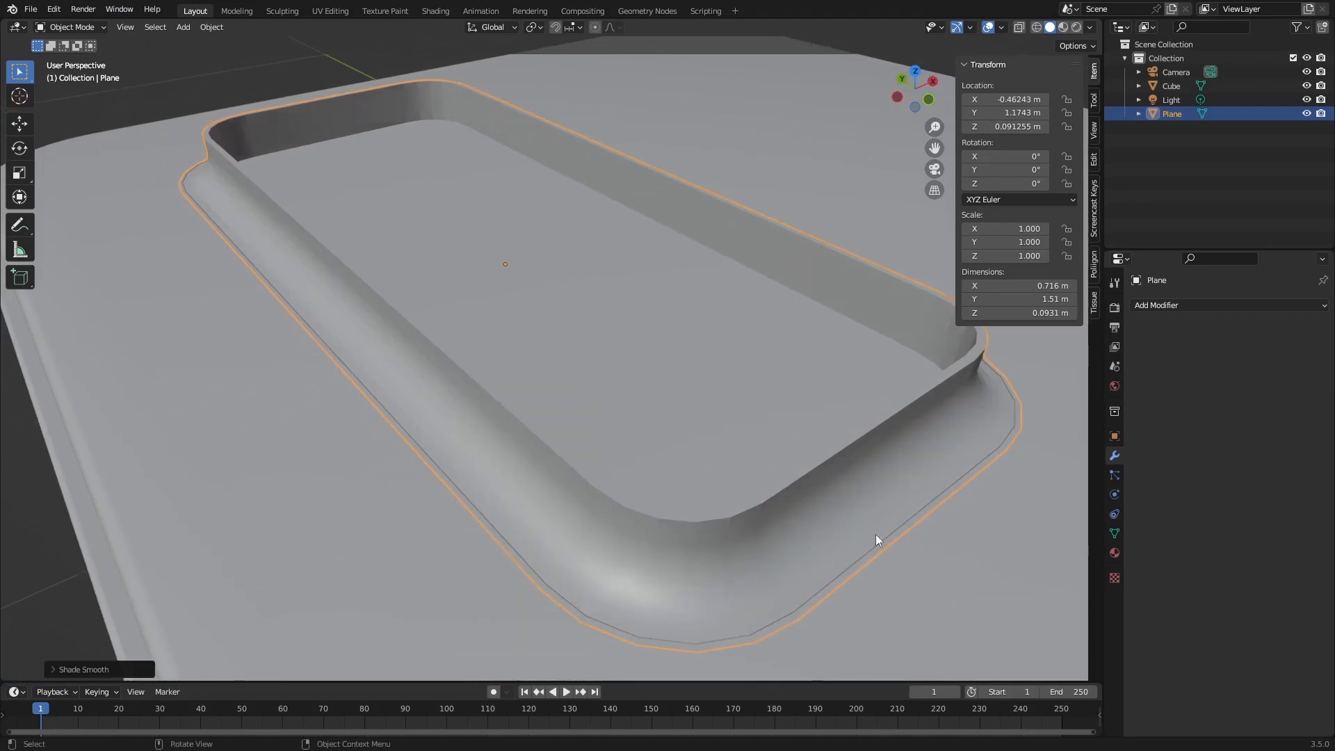
pyautogui.click(1113, 533)
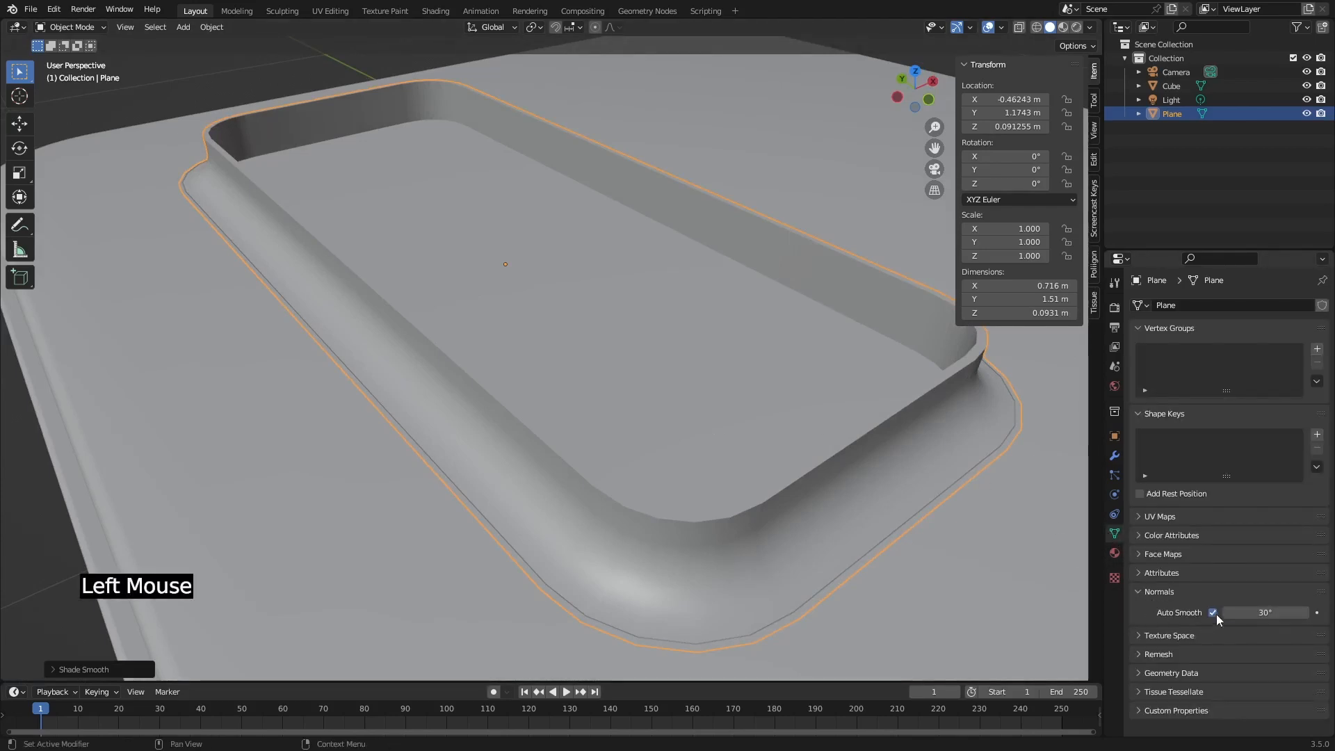
# Place the 3D cursor in top view, centred across the upper part of the camera recess.
pyautogui.moveTo(745, 294); pyautogui.dragTo(569, 451, button='middle')
pyautogui.scroll(-2, 519, 316)
pyautogui.press('KP_7')
pyautogui.scroll(-1, 519, 312)
pyautogui.scroll(-2, 500, 333)
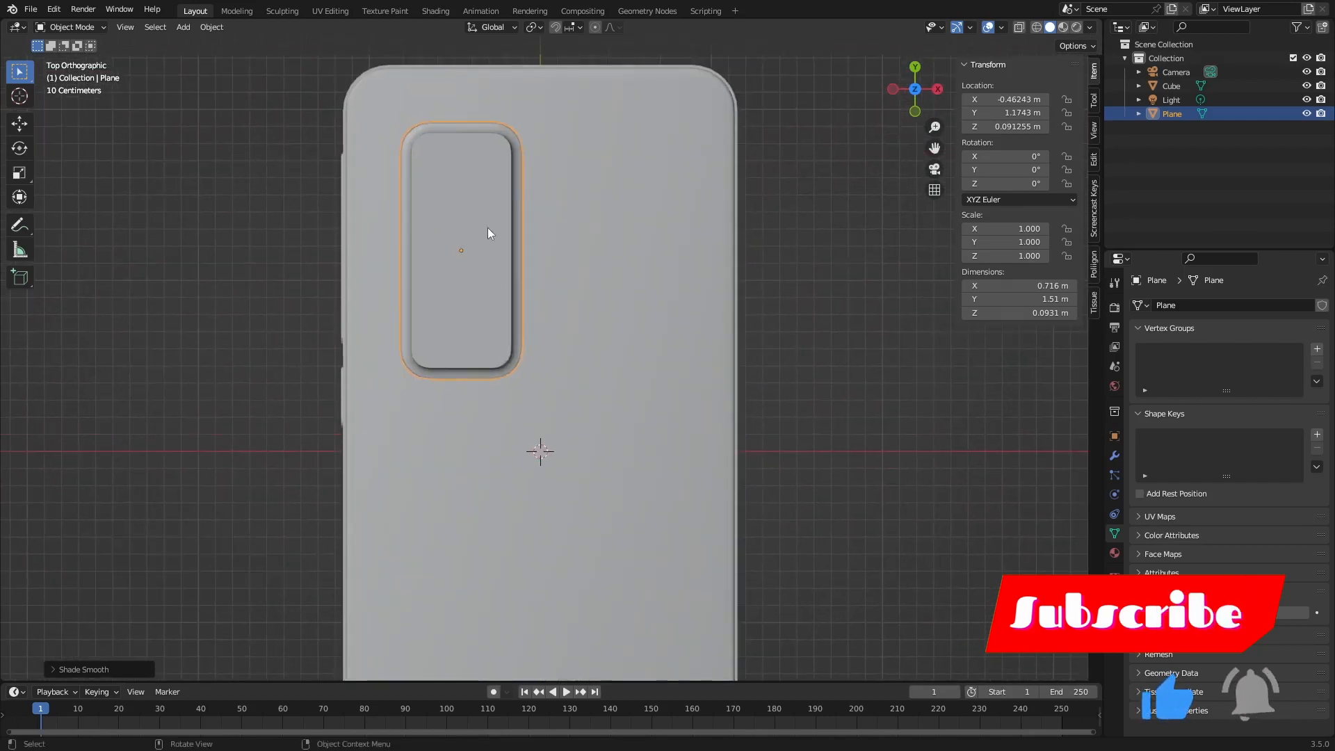
pyautogui.press('shift')
pyautogui.keyDown('shift'); pyautogui.rightClick(461, 169); pyautogui.keyUp('shift')
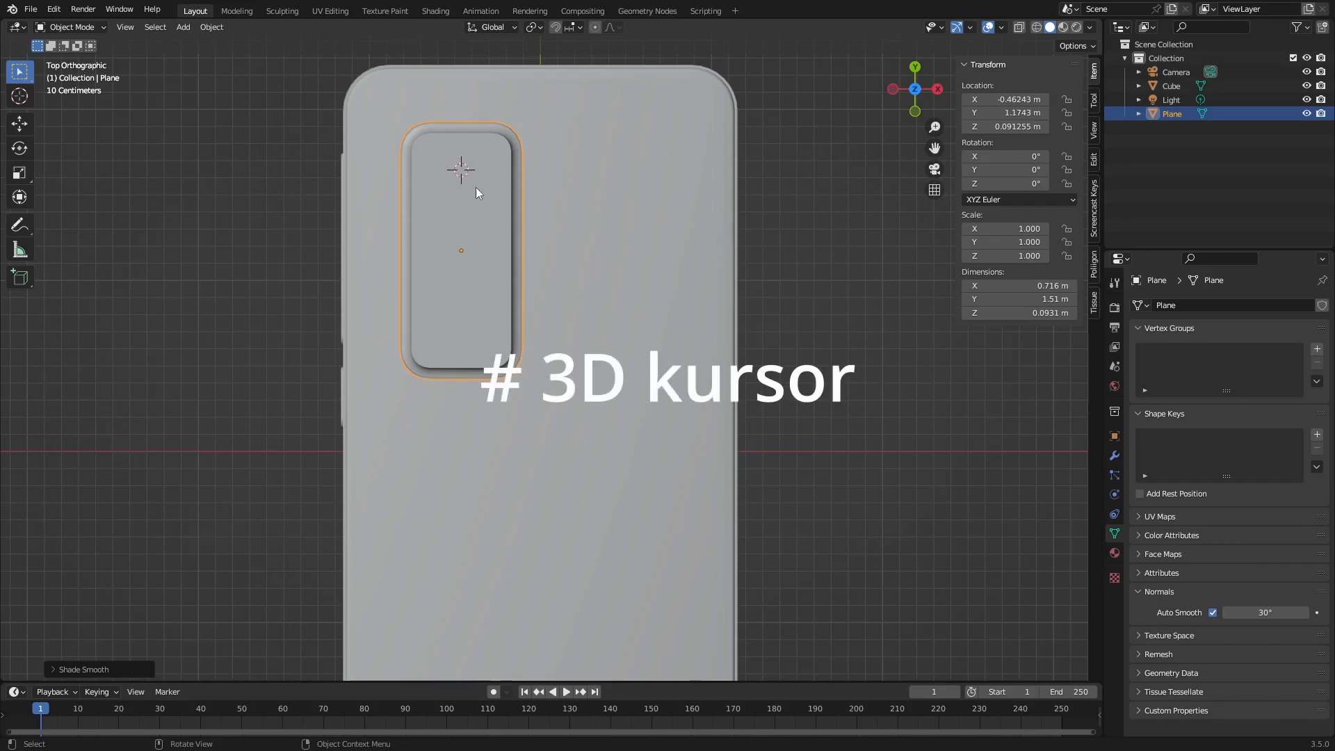
# Add a UV sphere at the 3D cursor and scale it uniformly to about 0.084.
pyautogui.hotkey('shift', 'a')
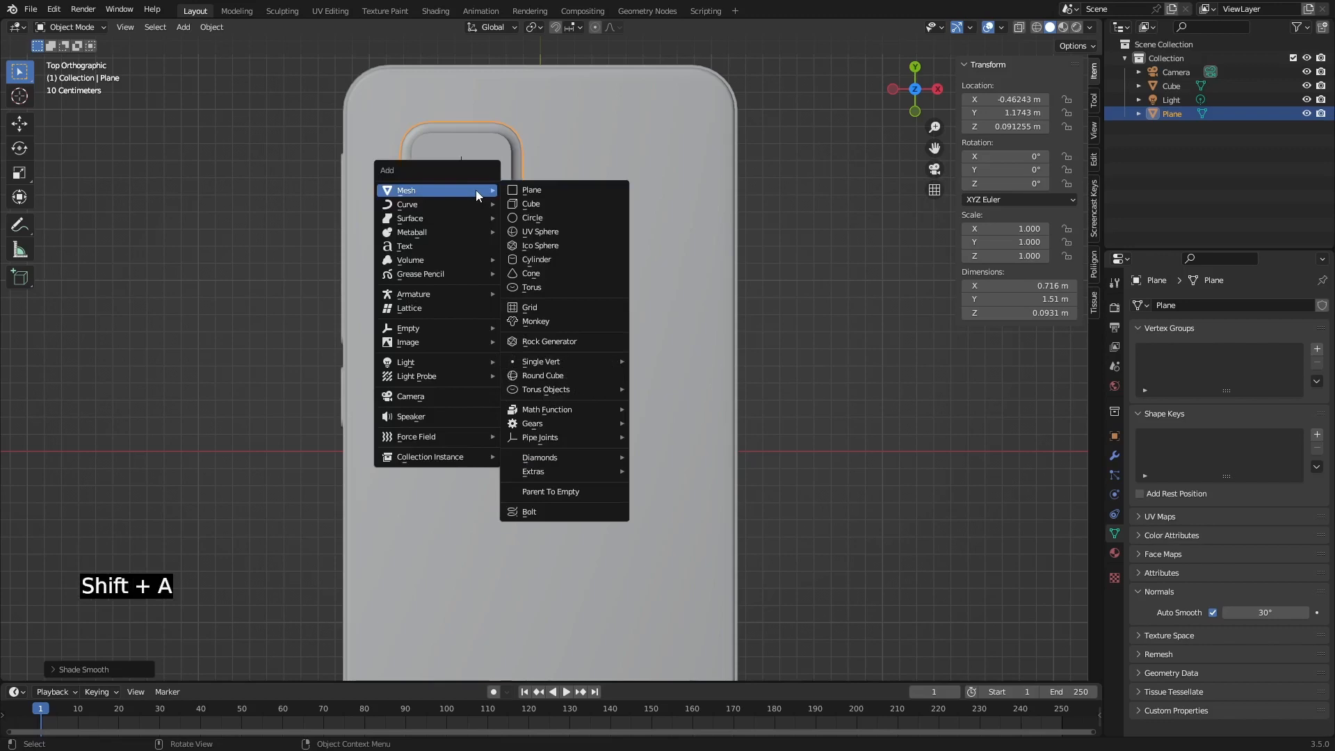
pyautogui.click(563, 232)
pyautogui.moveTo(524, 376); pyautogui.dragTo(971, 358, button='middle')
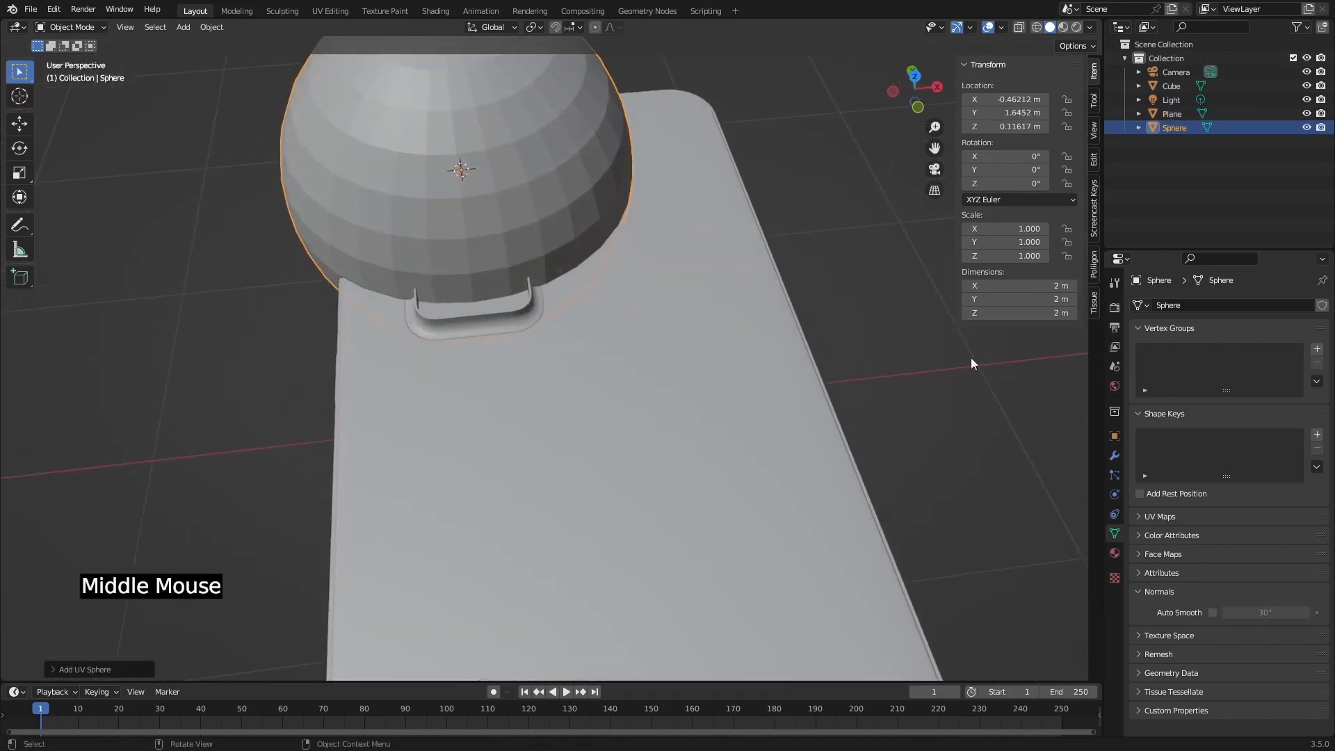
pyautogui.press('s')
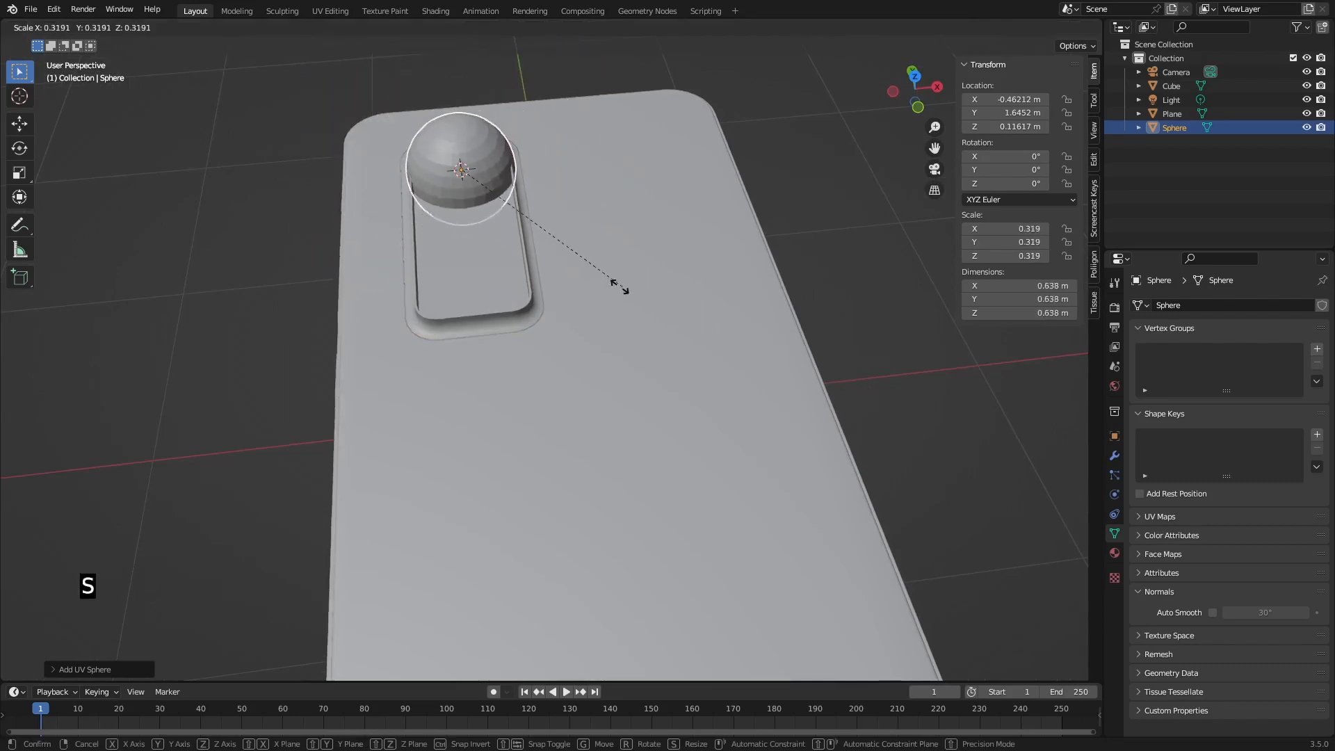
pyautogui.click(506, 198)
pyautogui.keyDown('shift'); pyautogui.moveTo(412, 186); pyautogui.dragTo(523, 283, button='middle'); pyautogui.keyUp('shift')
pyautogui.scroll(3, 523, 283)
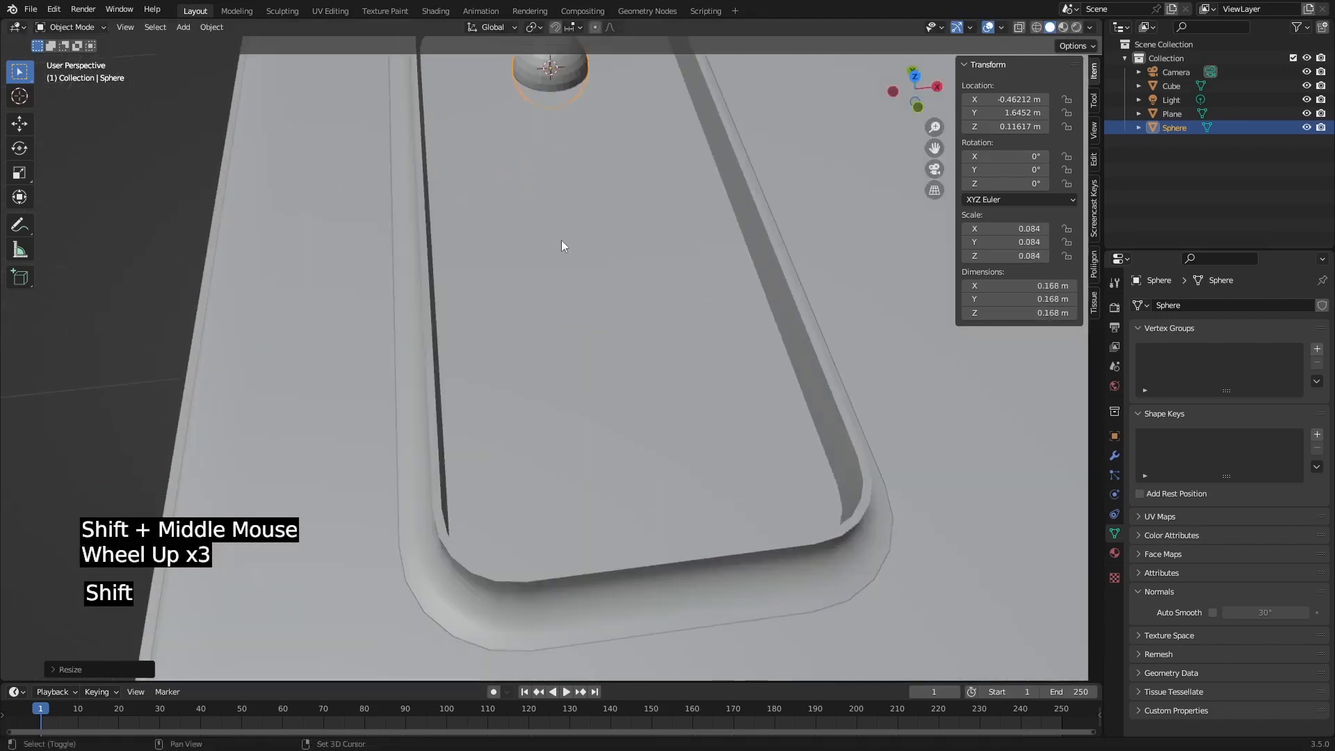
# Flatten the sphere along the Z axis to a Z scale of about 0.039.
pyautogui.keyDown('shift'); pyautogui.moveTo(561, 240); pyautogui.dragTo(496, 314, button='middle'); pyautogui.keyUp('shift')
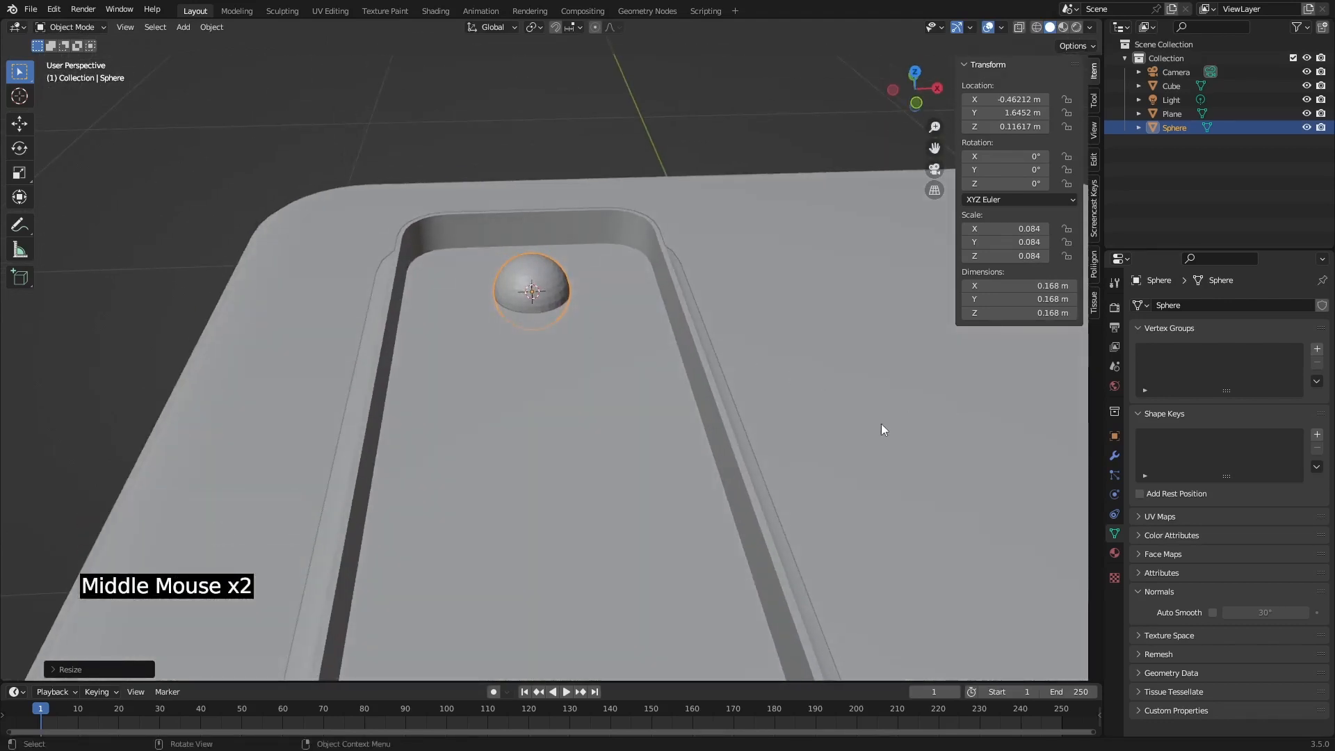
pyautogui.press('s')
pyautogui.press('z')
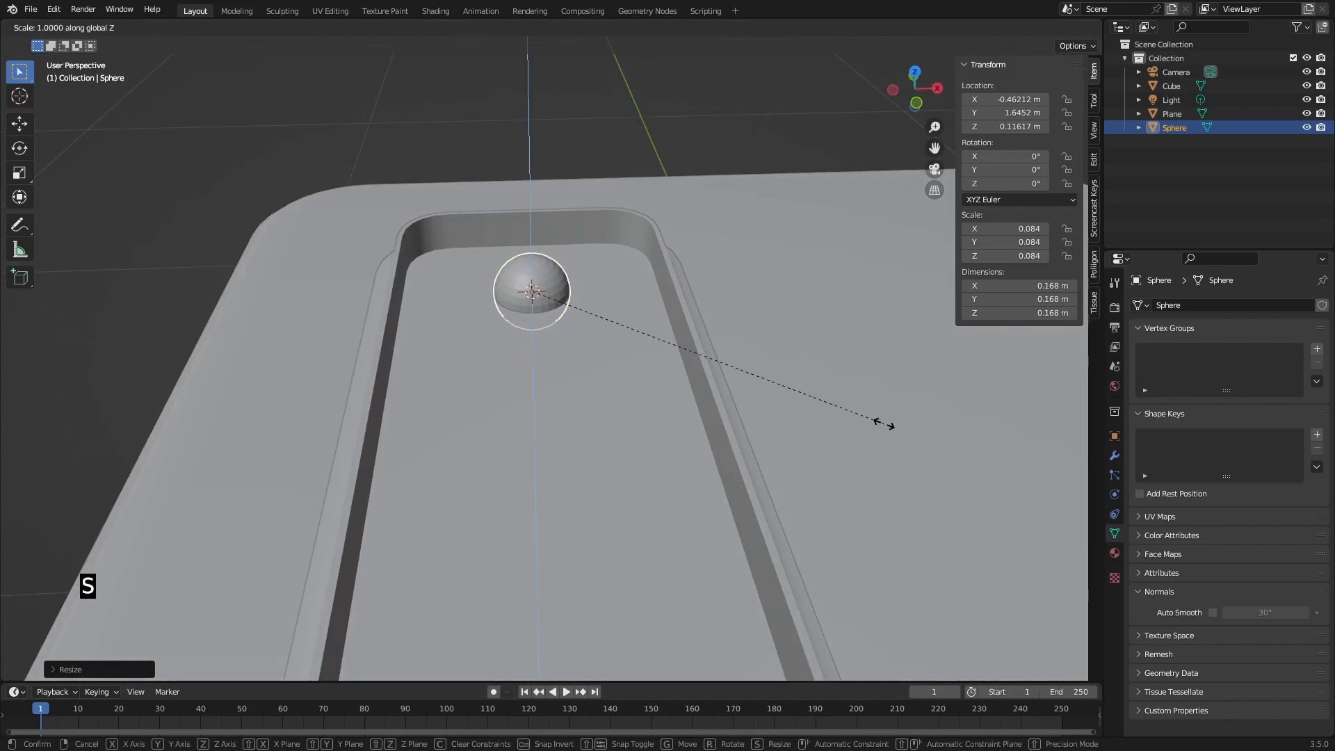
pyautogui.click(699, 339)
# Apply the flattened sphere's scale and shade it smooth.
pyautogui.scroll(3, 539, 324)
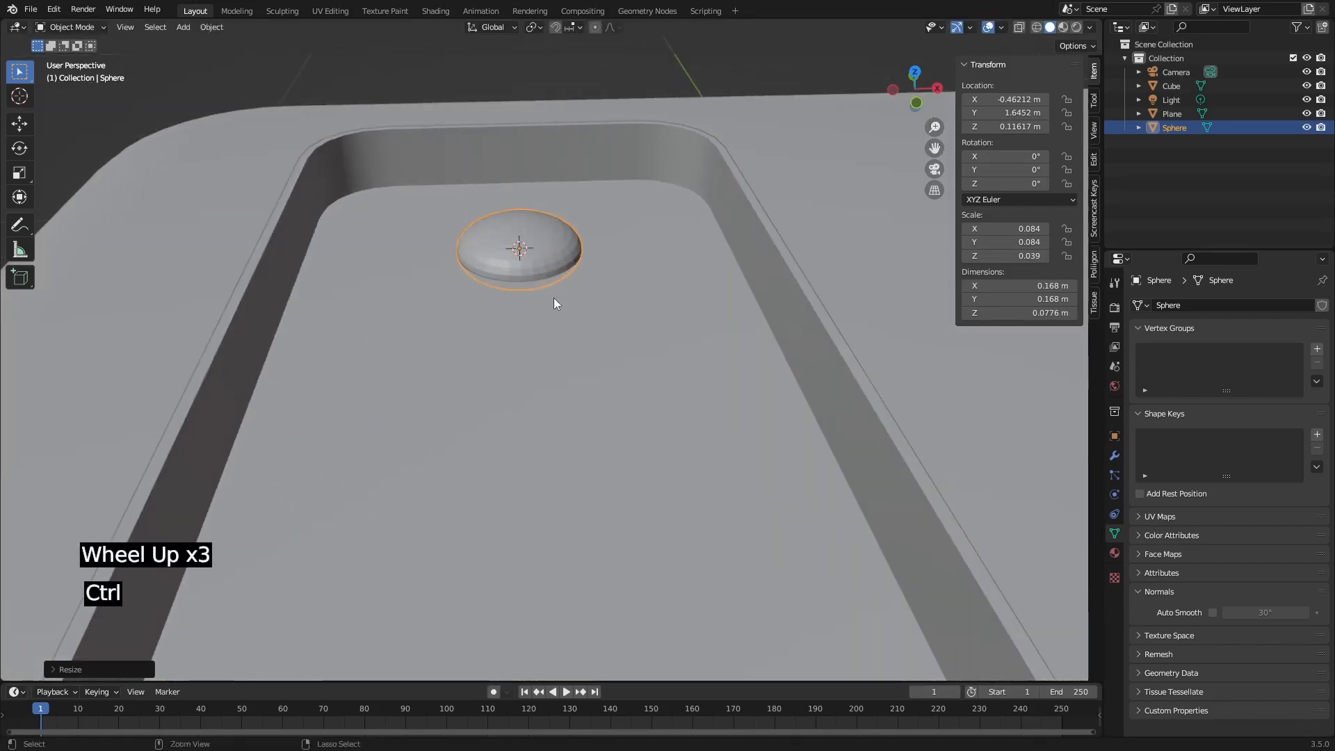
pyautogui.hotkey('ctrl', 'a')
pyautogui.click(554, 297)
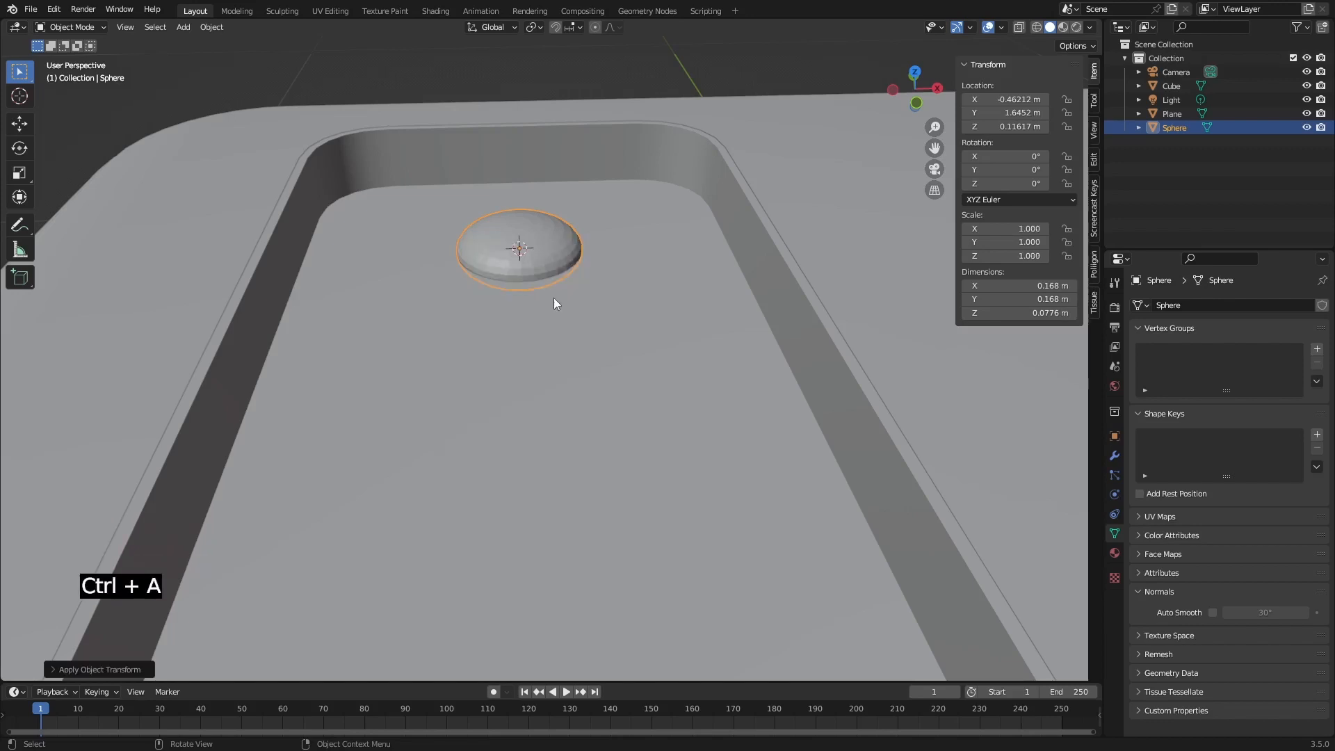
pyautogui.rightClick(542, 257)
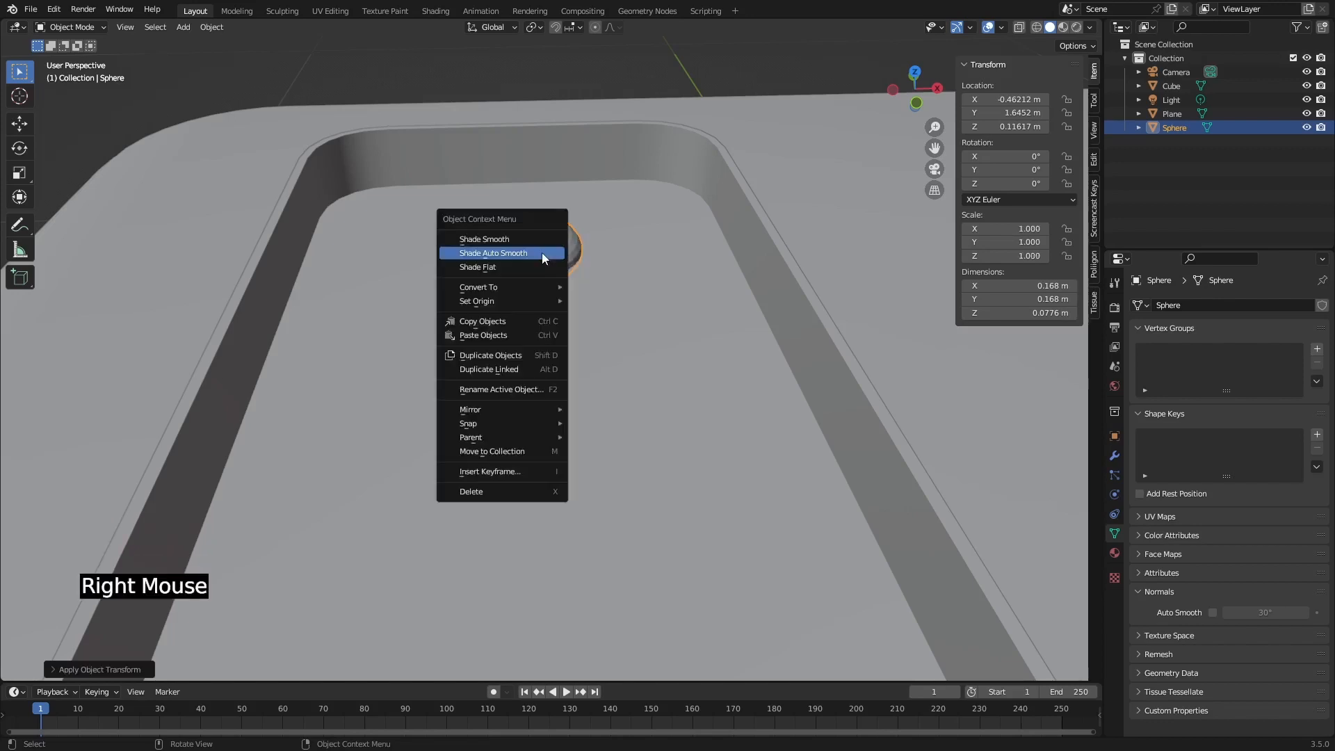
pyautogui.click(537, 240)
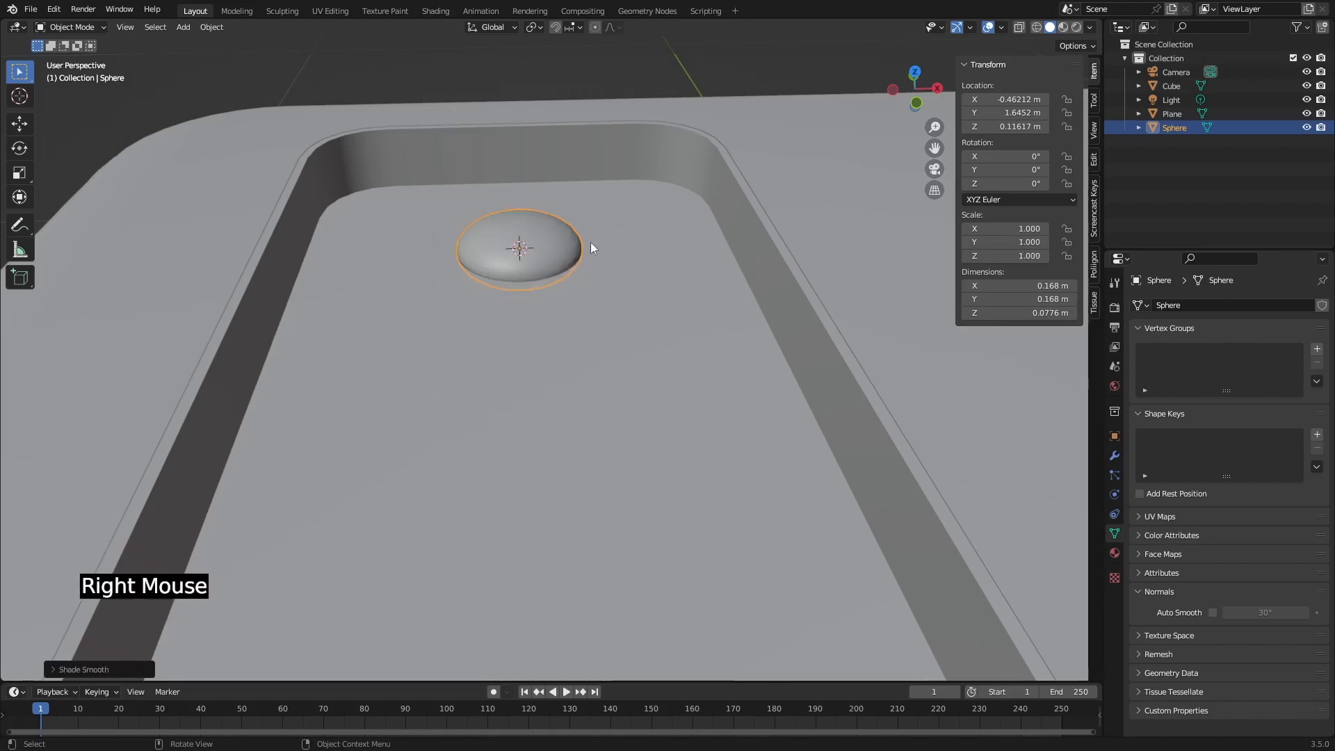
# In Edit Mode, duplicate the entire sphere mesh in place and scale the copy uniformly to about 0.925.
pyautogui.moveTo(591, 243); pyautogui.dragTo(594, 327, button='middle')
pyautogui.scroll(2, 573, 323)
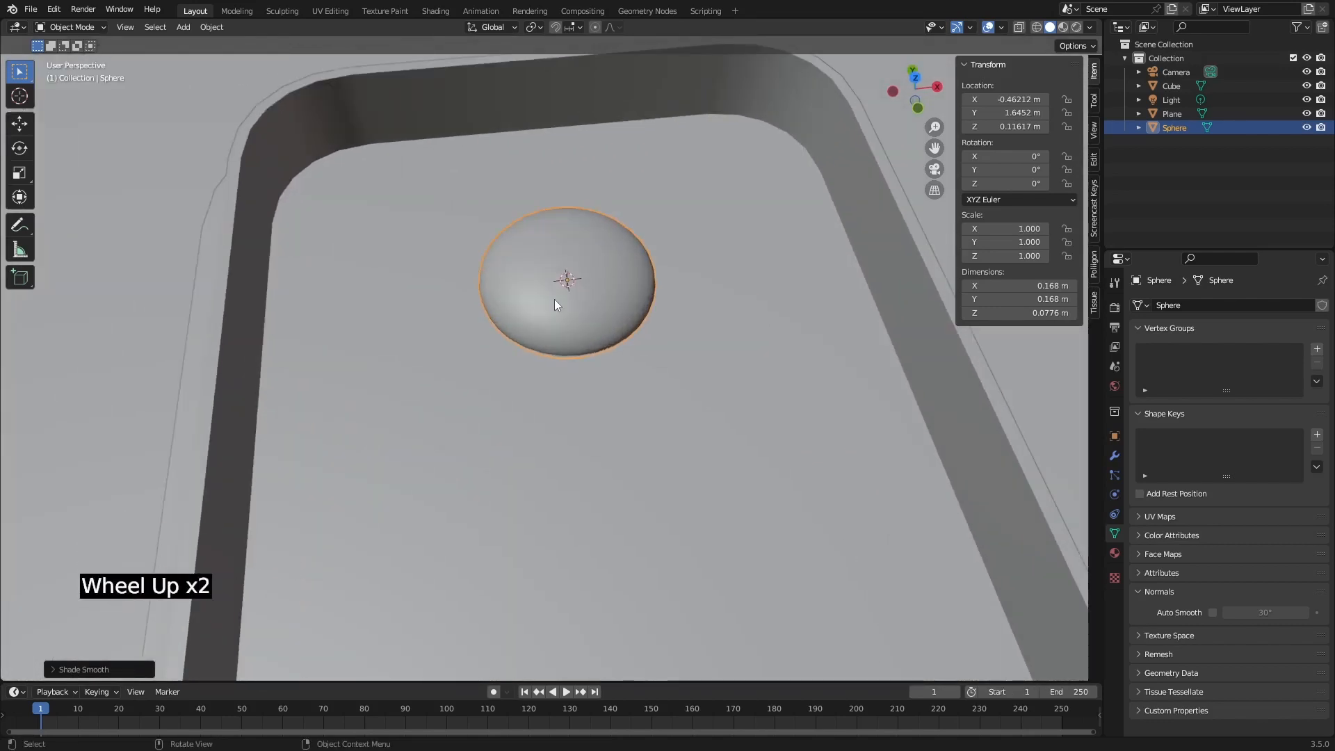
pyautogui.press('Tab')
pyautogui.moveTo(622, 342); pyautogui.dragTo(660, 363, button='middle')
pyautogui.hotkey('shift', 'd')
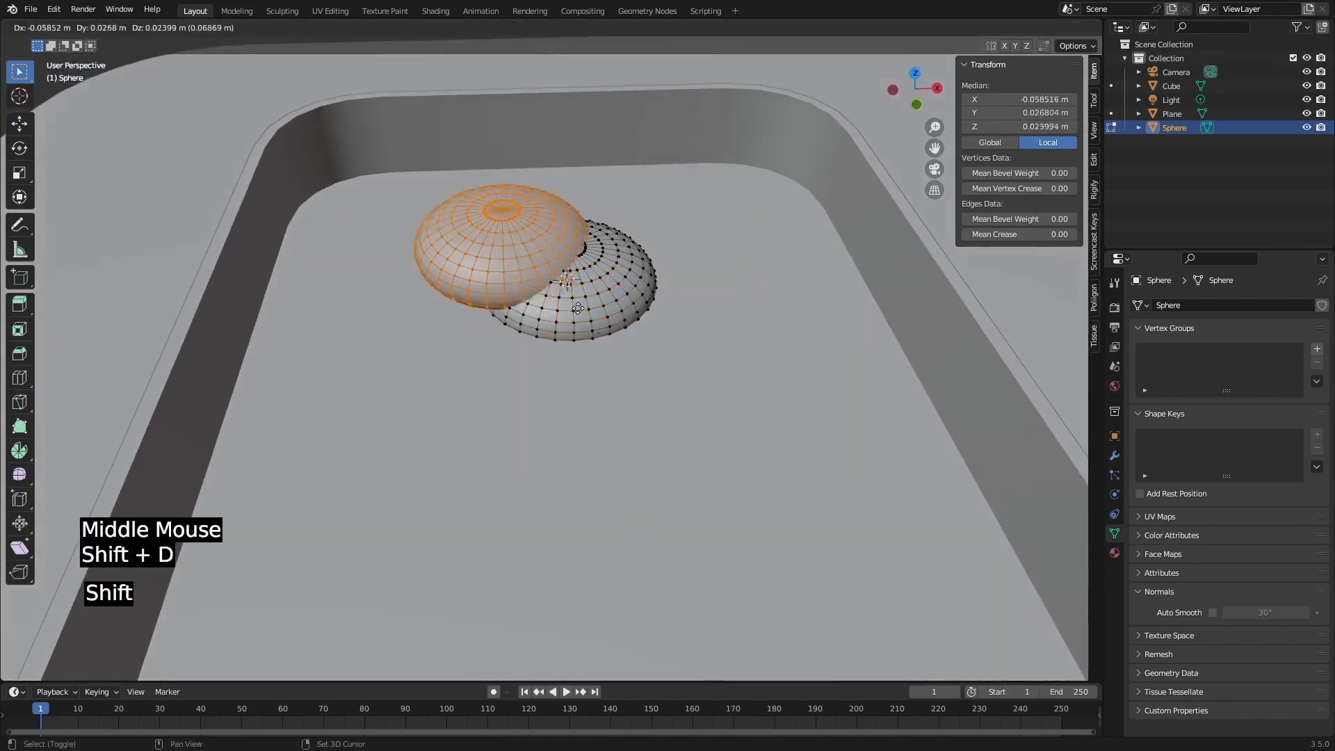
pyautogui.rightClick(739, 226)
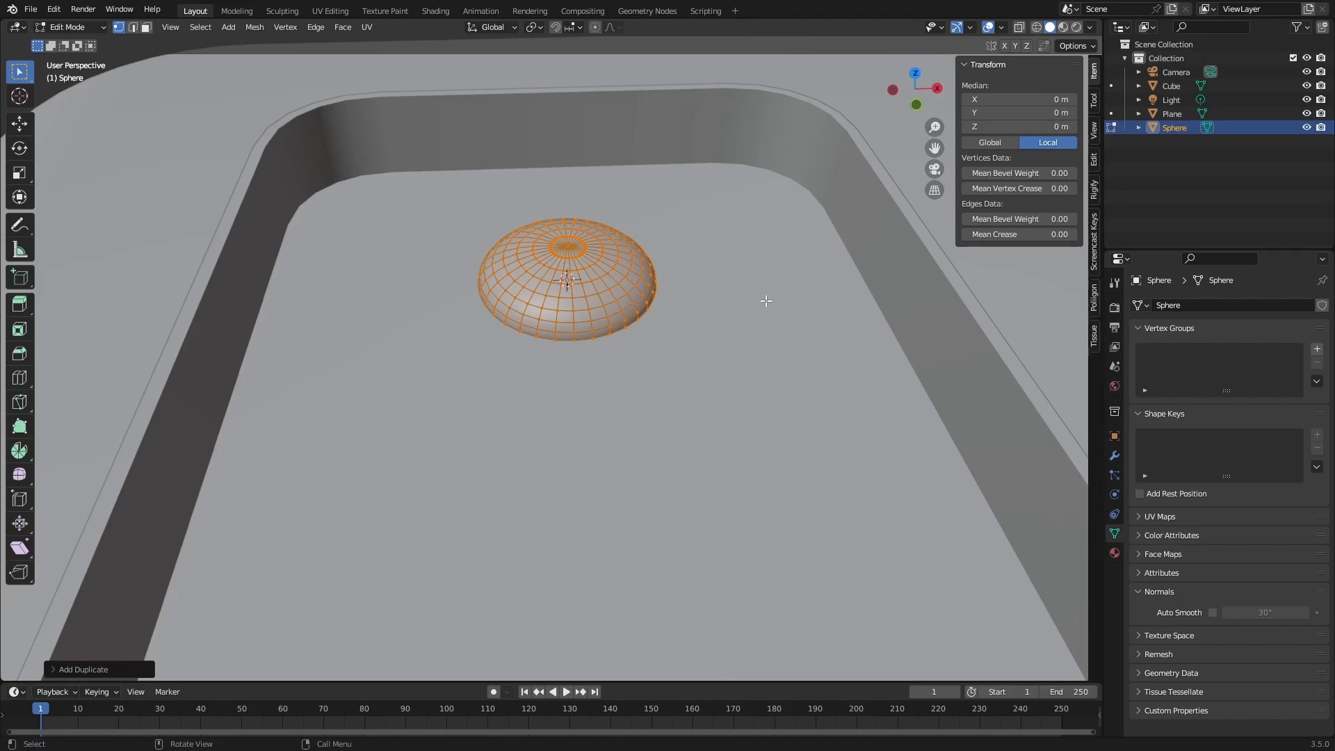
pyautogui.press('s')
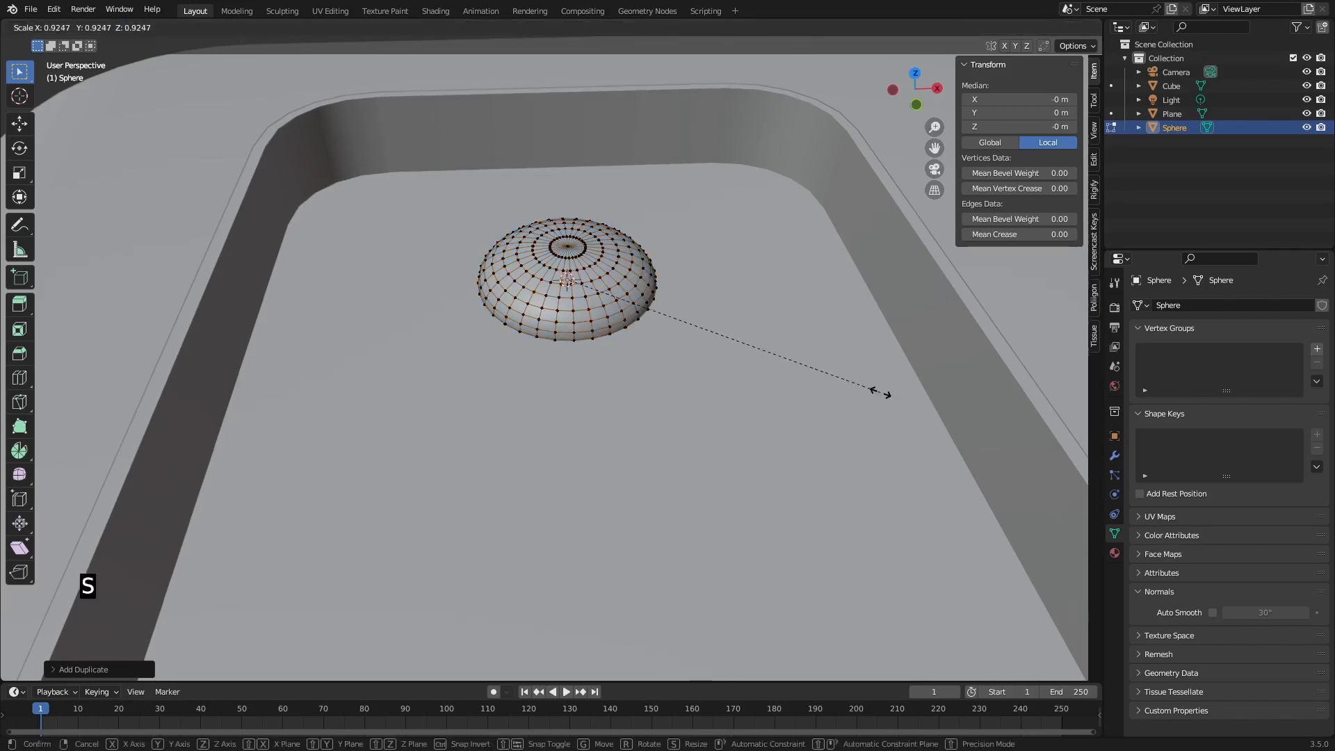
pyautogui.click(880, 393)
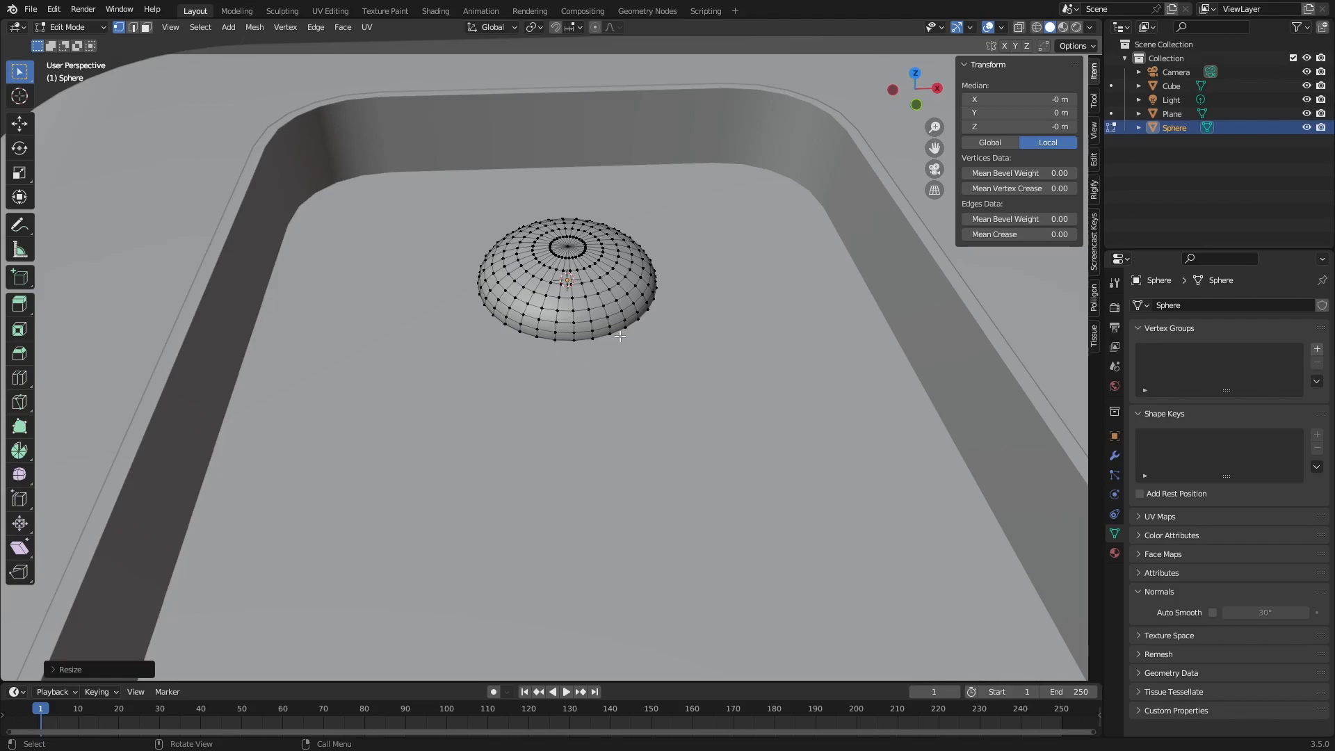
# Turn on X-ray and shrink the inner sphere copy further by a uniform scale of about 0.886.
pyautogui.hotkey('alt', 'z')
pyautogui.scroll(2, 599, 310)
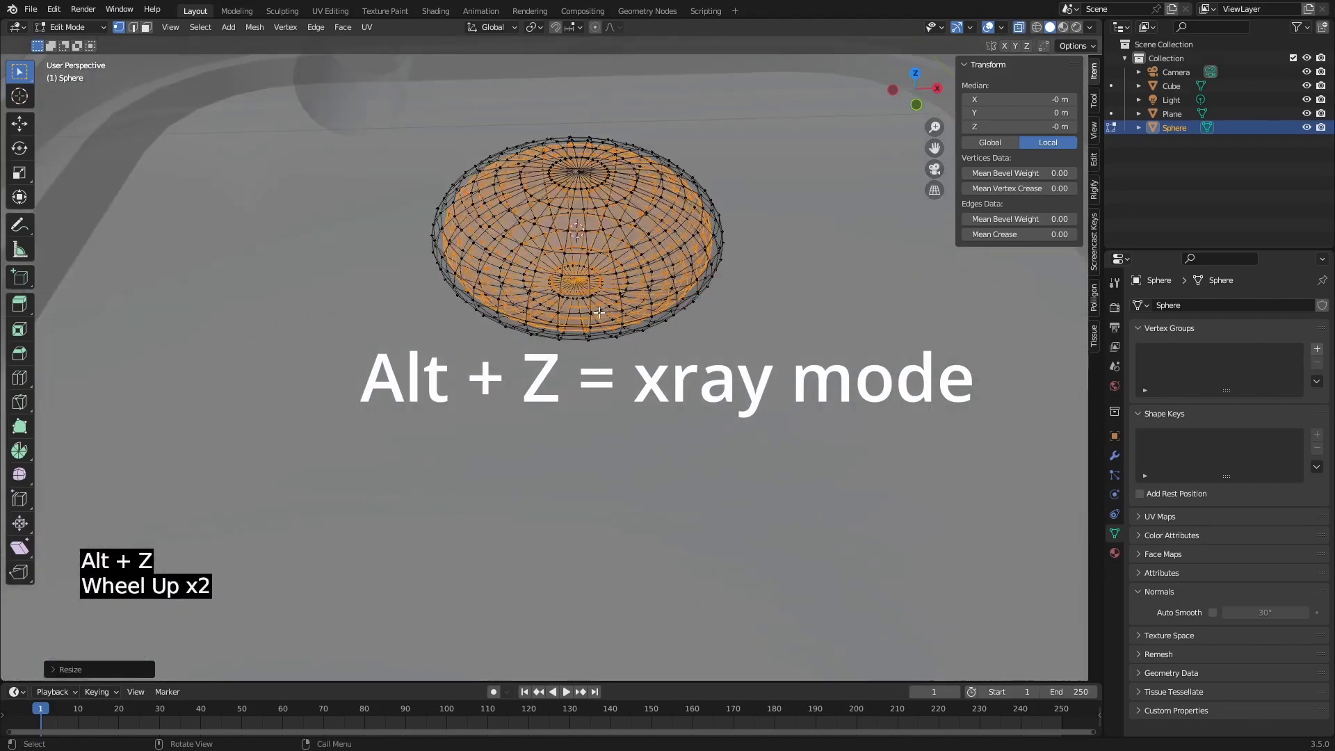
pyautogui.keyDown('shift'); pyautogui.moveTo(612, 314); pyautogui.dragTo(610, 404, button='middle'); pyautogui.keyUp('shift')
pyautogui.scroll(2, 619, 402)
pyautogui.moveTo(726, 419); pyautogui.dragTo(703, 368, button='middle')
pyautogui.scroll(1, 764, 386)
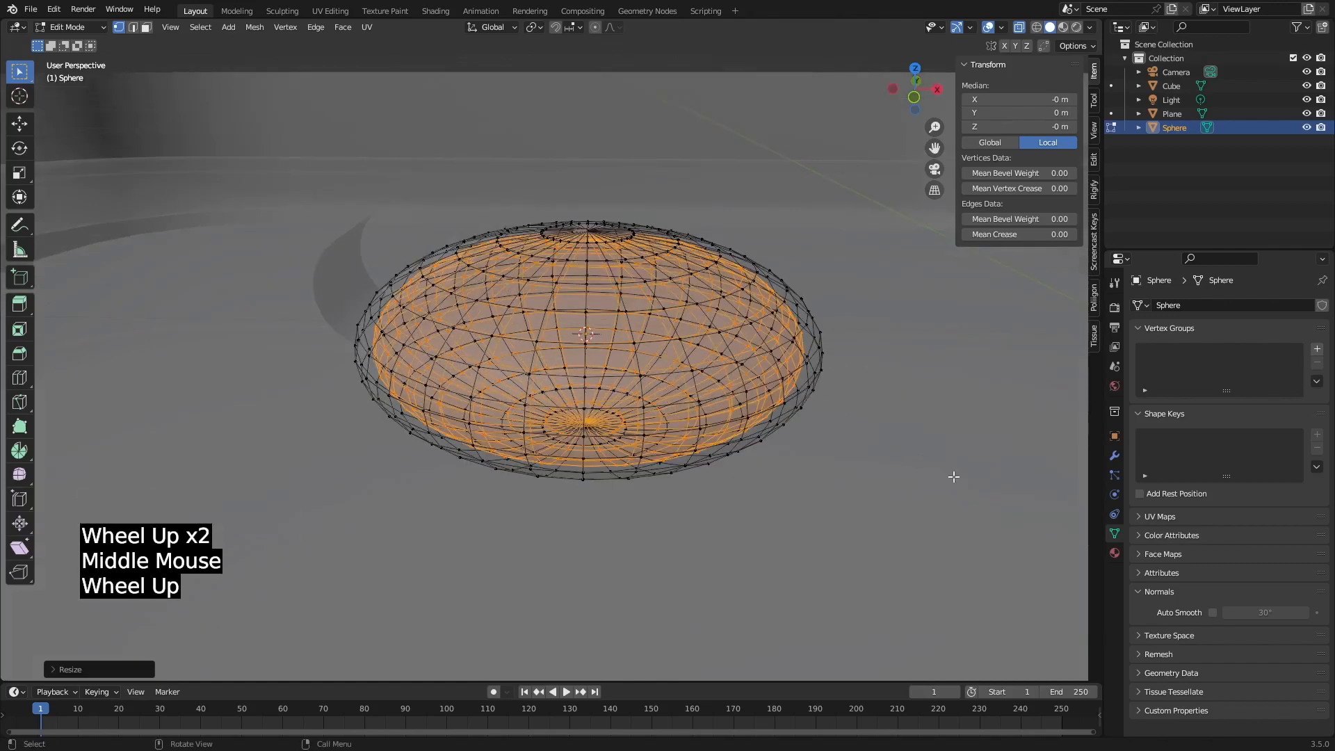
pyautogui.press('s')
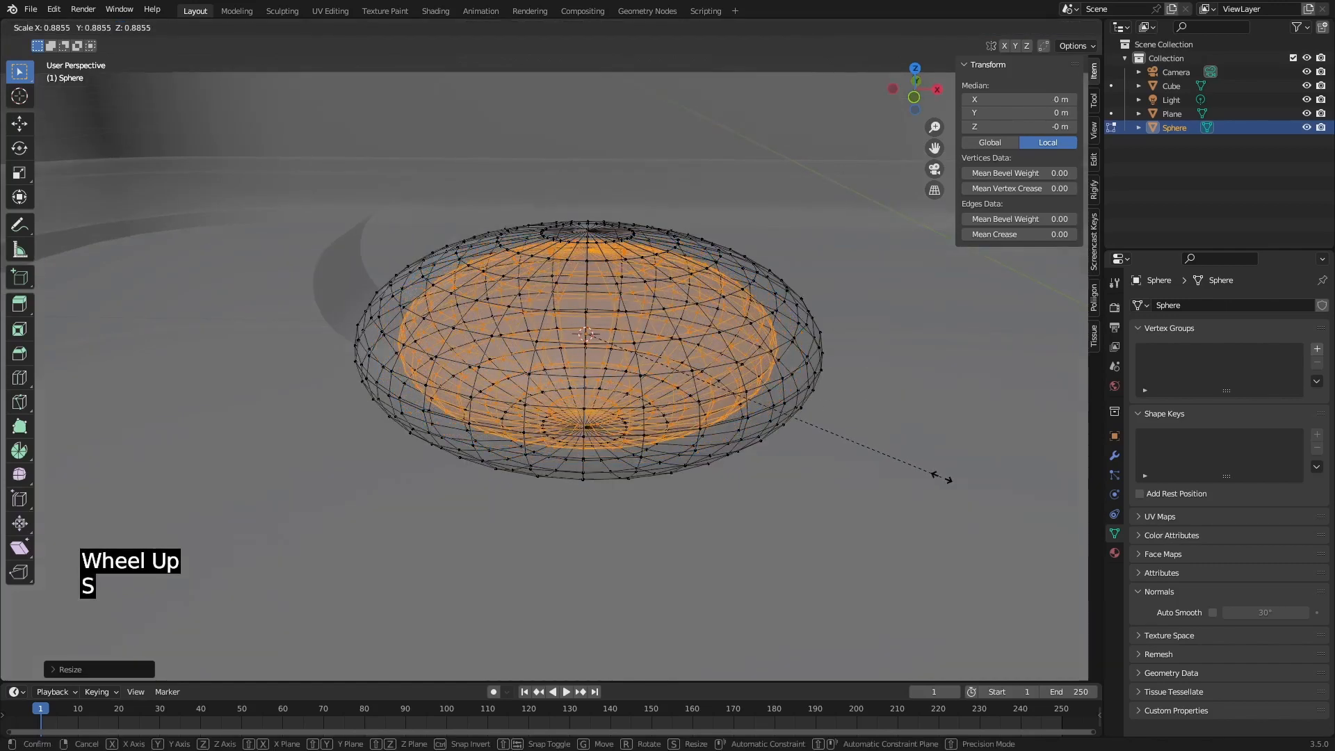
pyautogui.click(942, 477)
pyautogui.moveTo(467, 365)
pyautogui.mouseDown(button='middle')
pyautogui.moveTo(480, 379)
pyautogui.moveTo(514, 374)
pyautogui.moveTo(465, 377)
pyautogui.mouseUp(button='middle')
pyautogui.scroll(-2, 479, 379)
pyautogui.scroll(2, 464, 377)
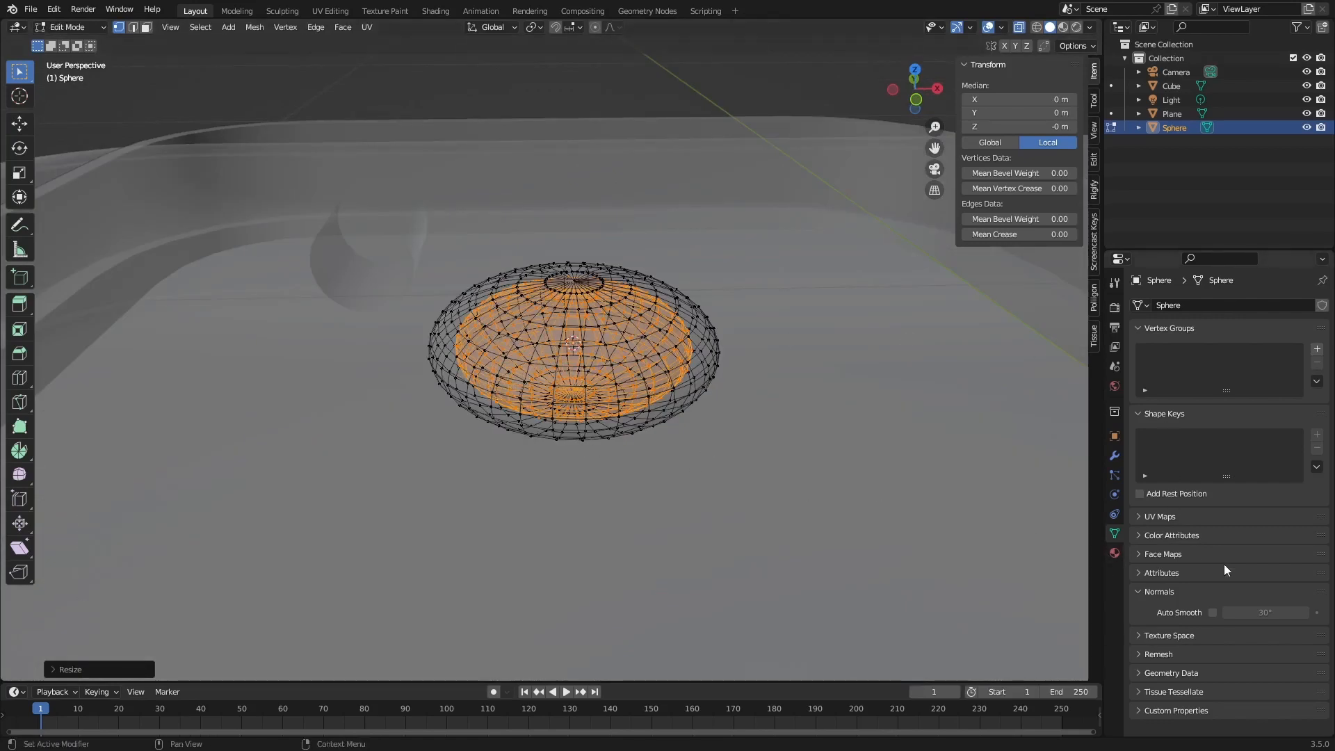
# Turn off X-ray and give the sphere the existing material named Material.
pyautogui.click(1114, 553)
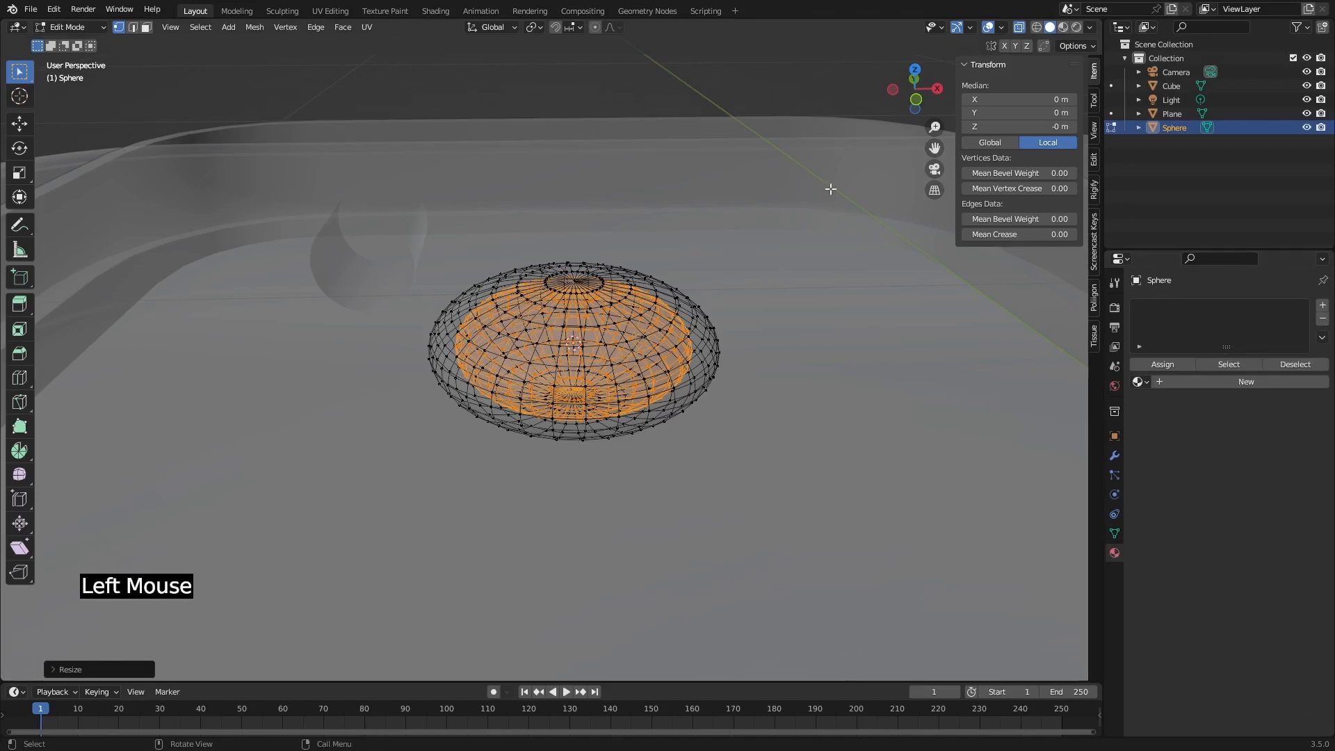
pyautogui.hotkey('alt', 'z')
pyautogui.scroll(-2, 797, 421)
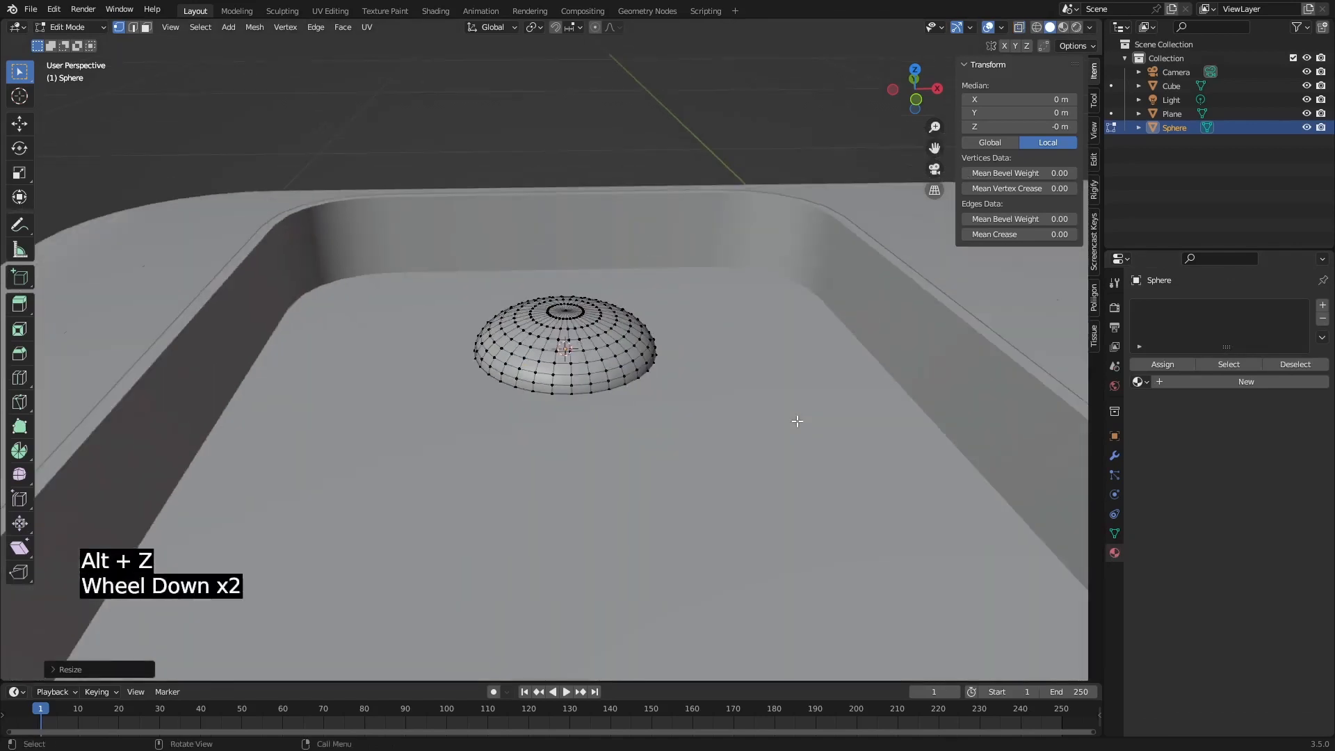
pyautogui.click(1155, 382)
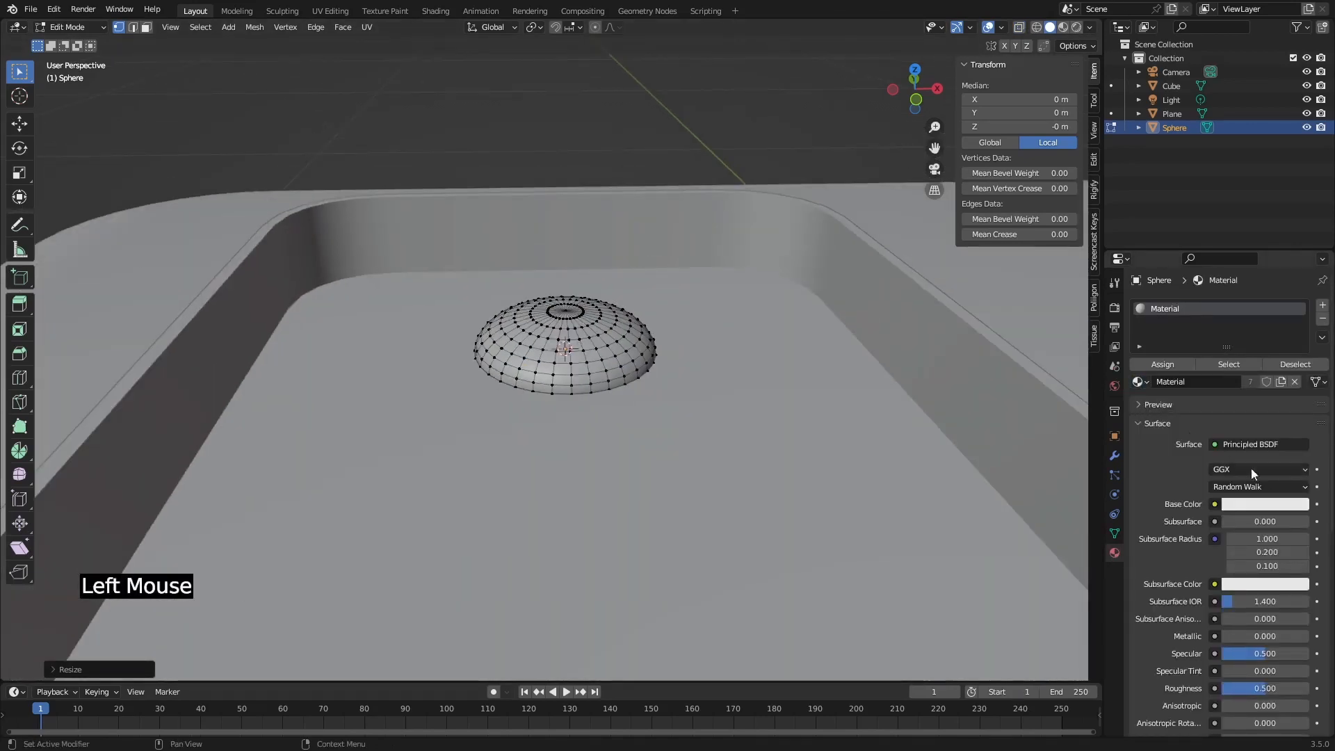
# Set the Base Color of the sphere's material to a bright cyan.
pyautogui.scroll(-1, 1231, 478)
pyautogui.scroll(1, 1231, 479)
pyautogui.scroll(-3, 1231, 479)
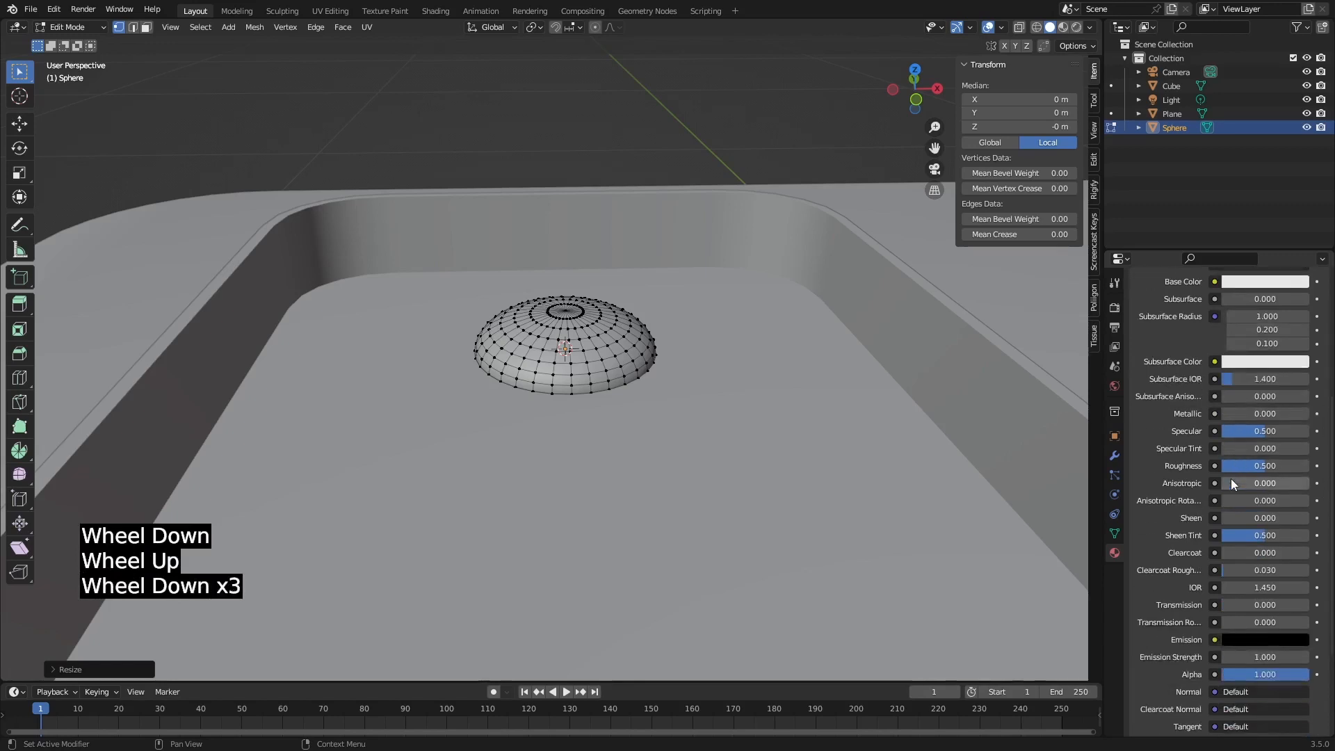
pyautogui.scroll(1, 1220, 460)
pyautogui.scroll(2, 1220, 460)
pyautogui.click(1258, 394)
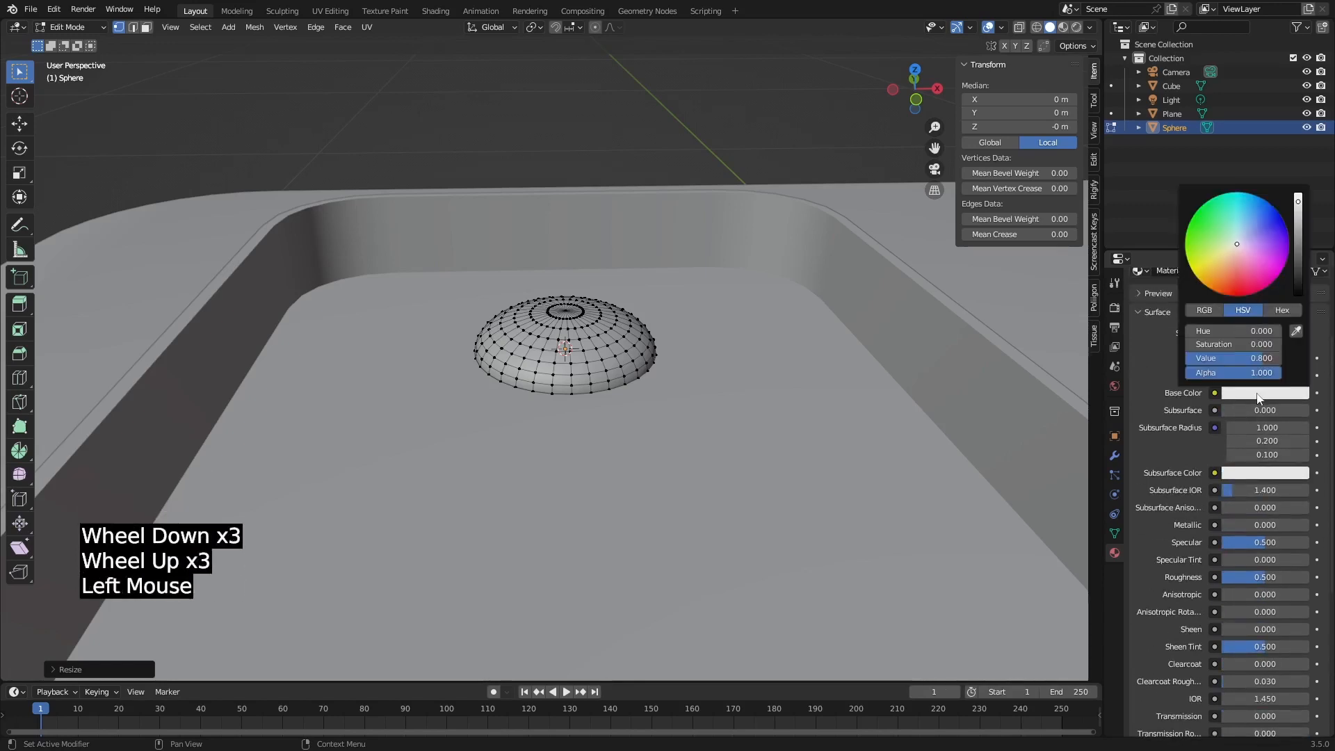
pyautogui.moveTo(1241, 237); pyautogui.dragTo(1245, 193)
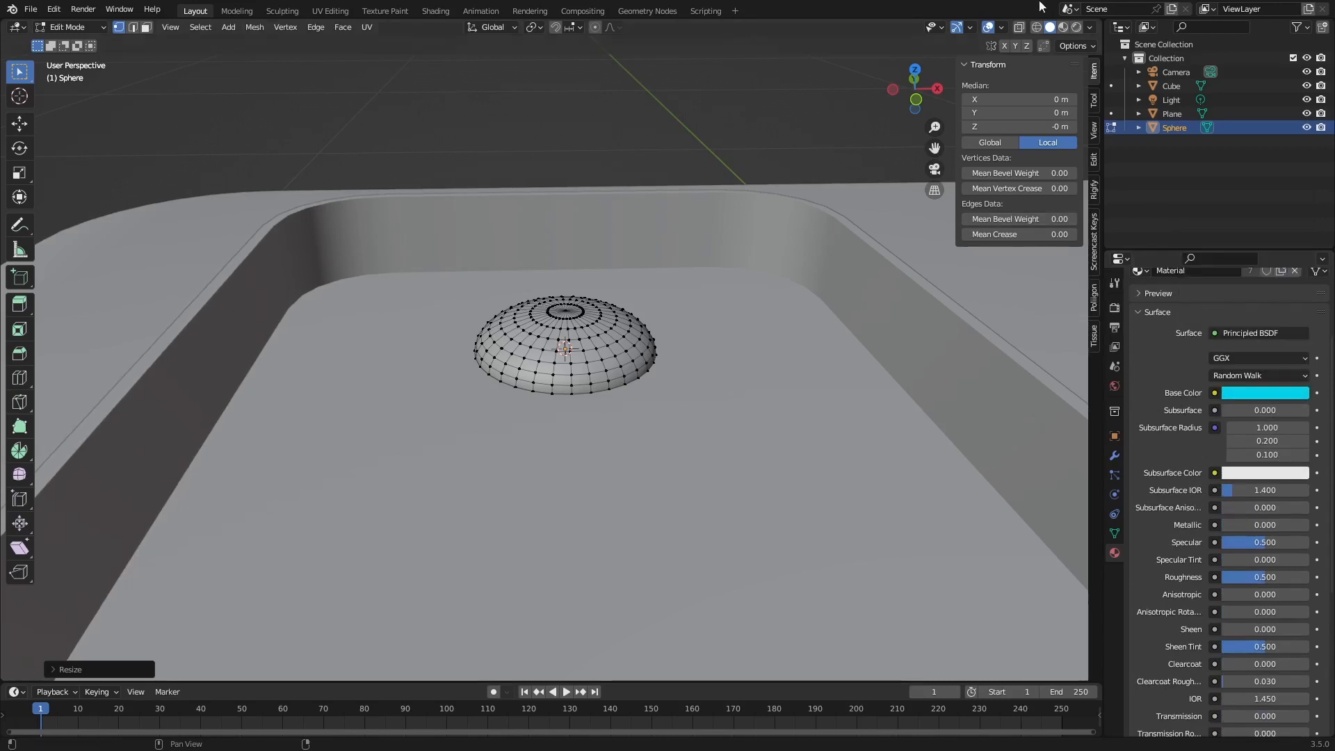
# Display the viewport in Material Preview shading and rename the sphere's material LENSA.
pyautogui.press('z')
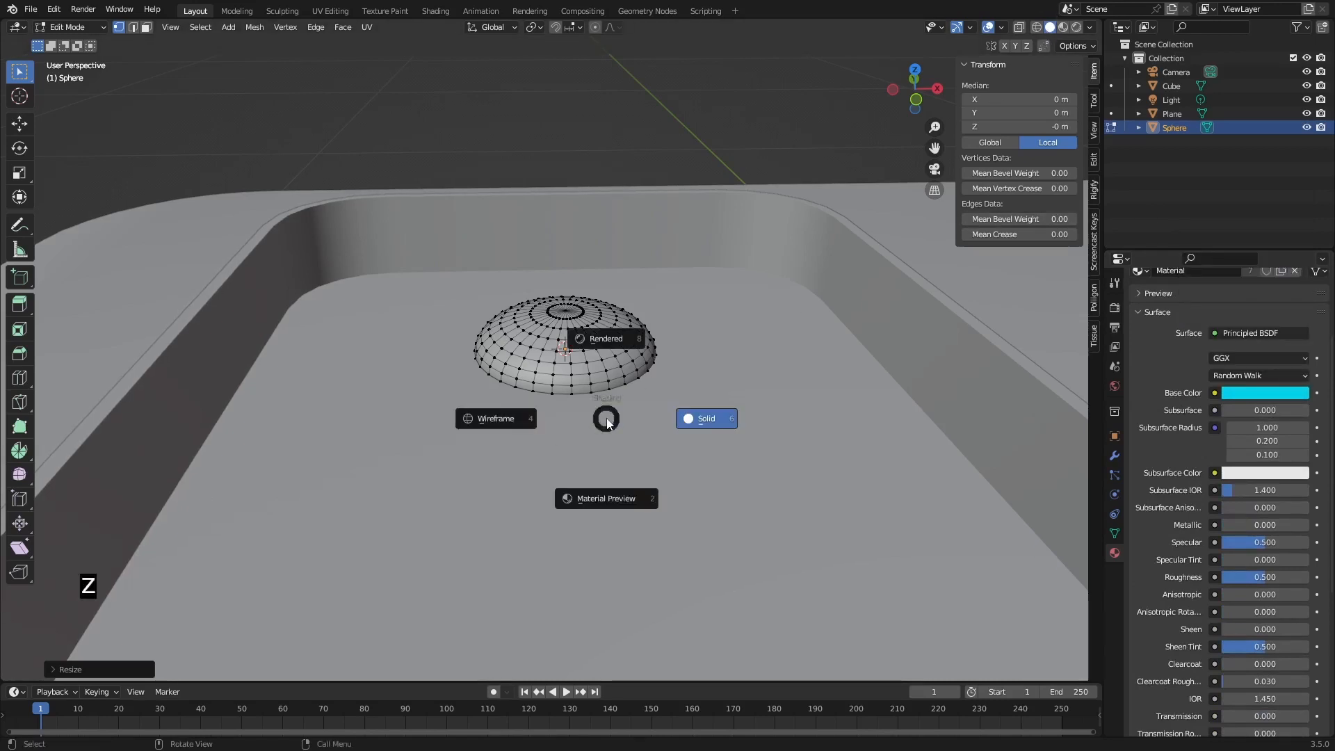
pyautogui.click(619, 495)
pyautogui.scroll(6, 1195, 373)
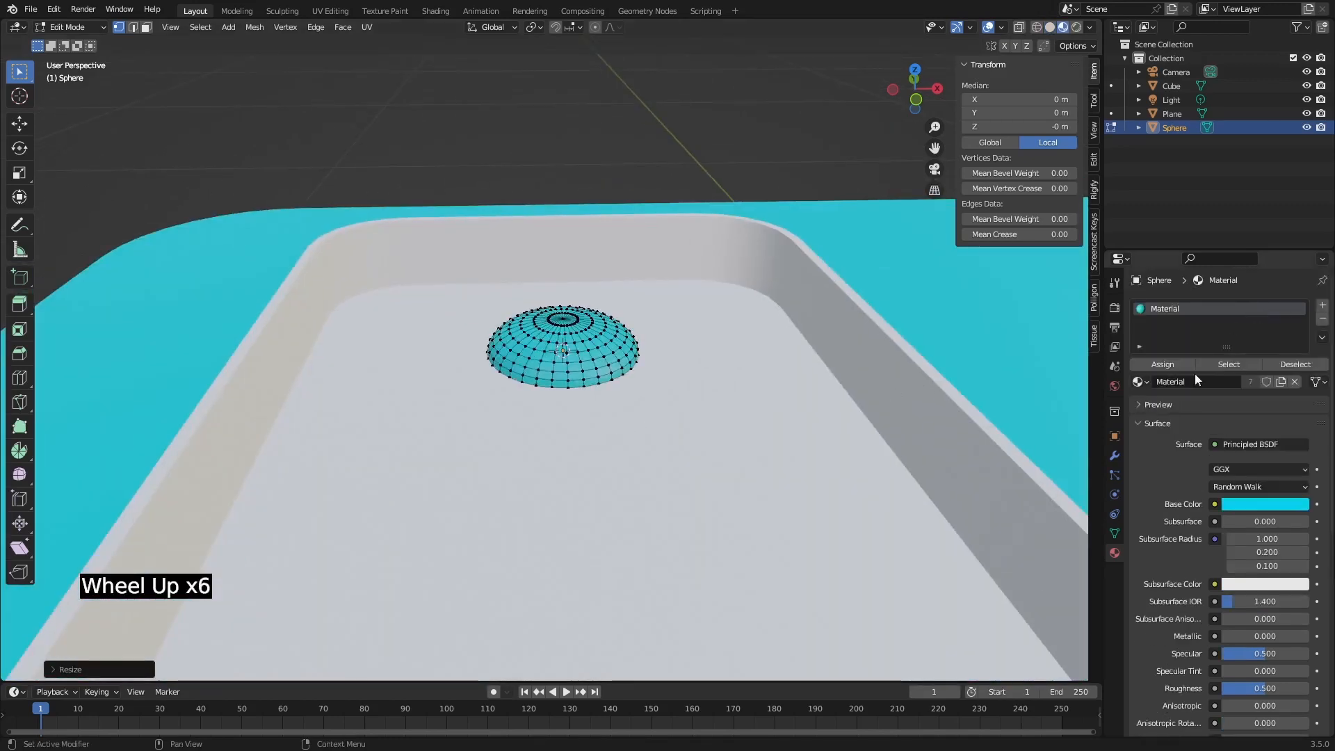
pyautogui.click(1199, 381)
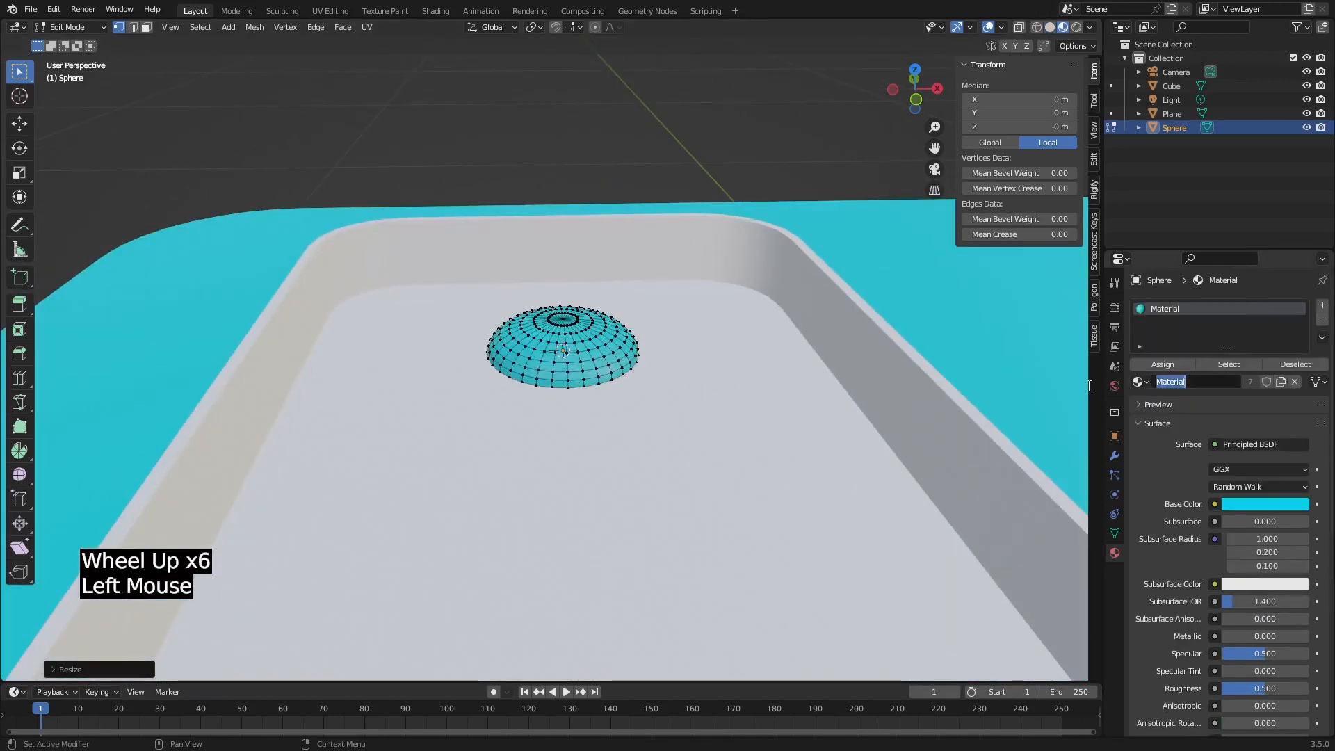
pyautogui.write('LENSA')
# Set the lens material's Roughness to 0 and its Transmission to 1.
pyautogui.scroll(-5, 1198, 482)
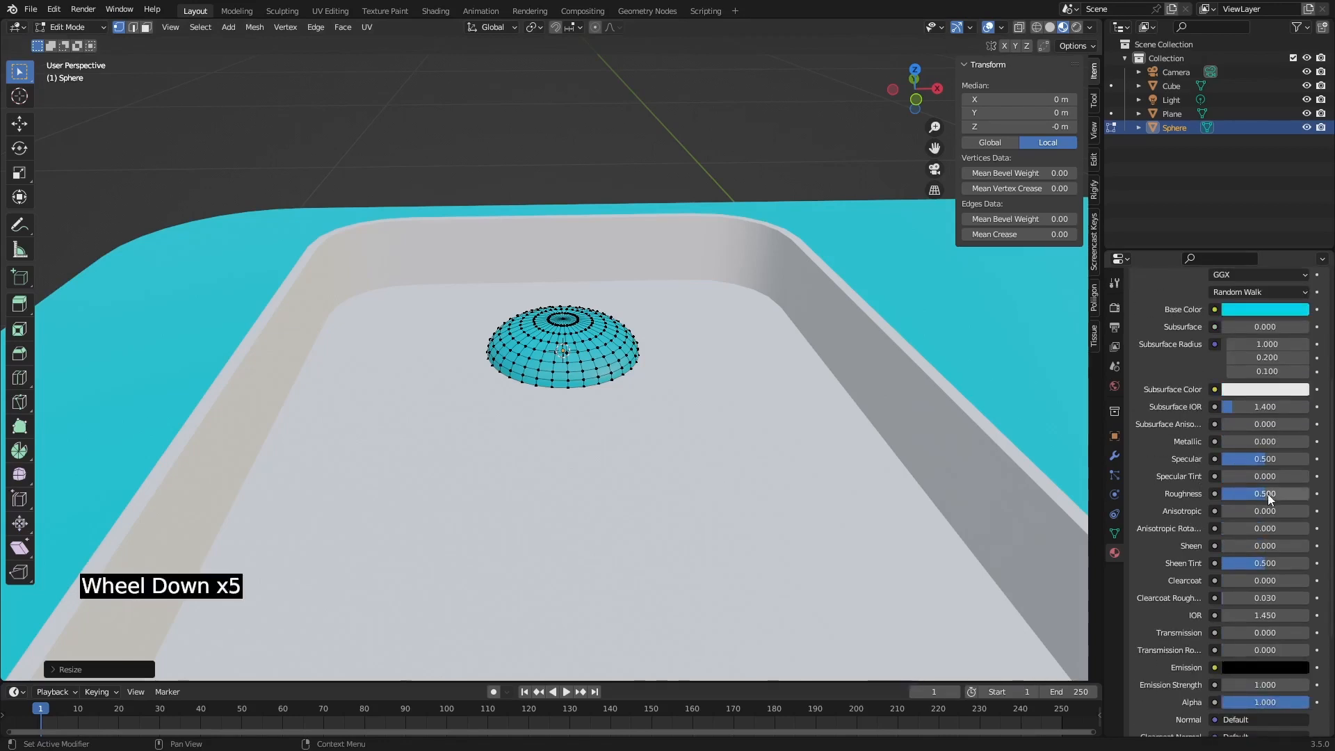
pyautogui.moveTo(1267, 494); pyautogui.dragTo(1243, 494)
pyautogui.scroll(-1, 1243, 494)
pyautogui.scroll(-2, 1243, 493)
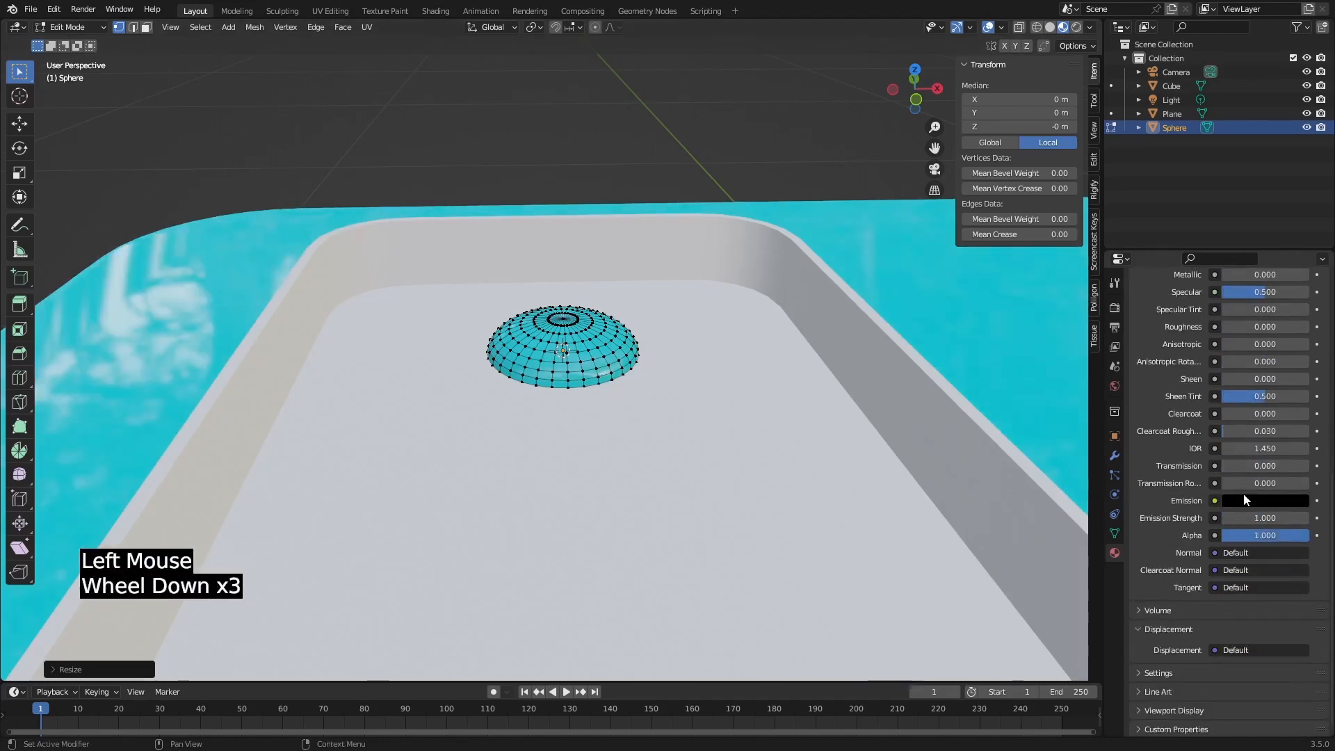
pyautogui.moveTo(1225, 465); pyautogui.dragTo(1311, 465)
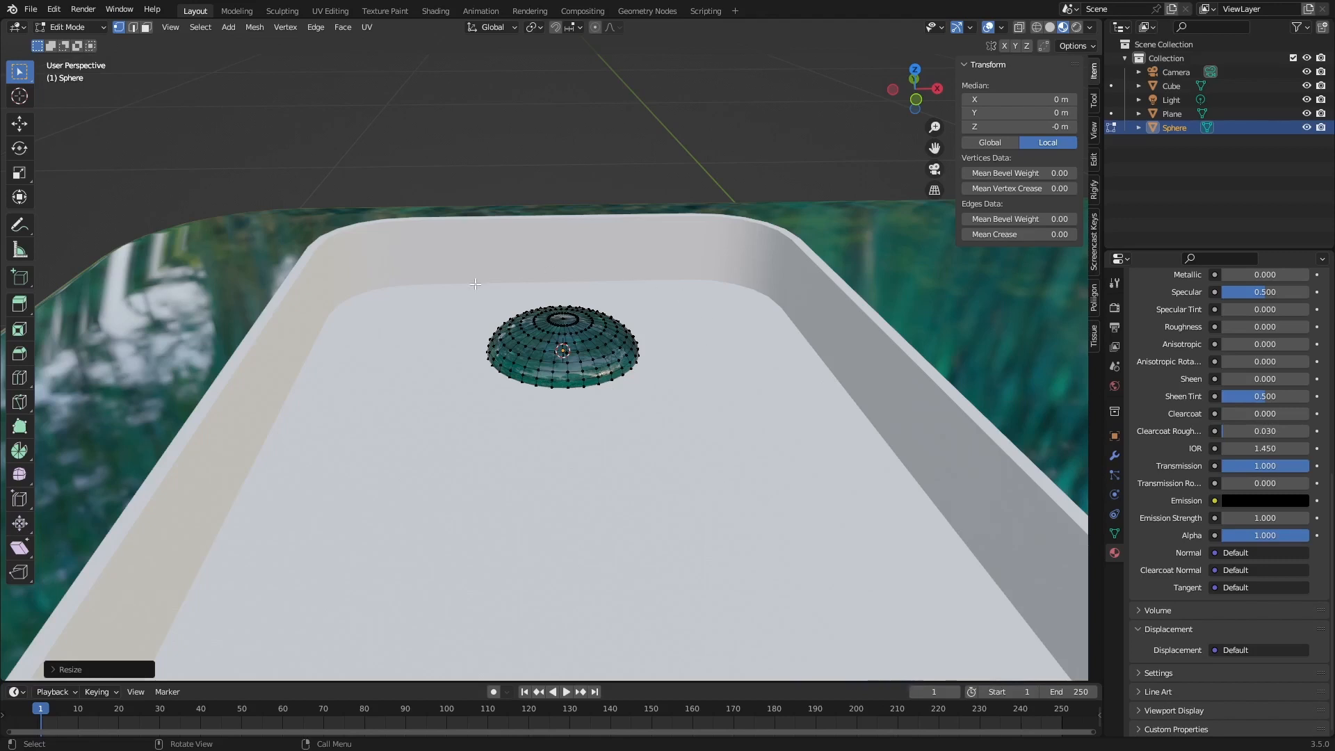
# Extrude the outer sphere's widest edge loop in place and scale it outward into a flat ring over twice the sphere's diameter.
pyautogui.scroll(2, 506, 435)
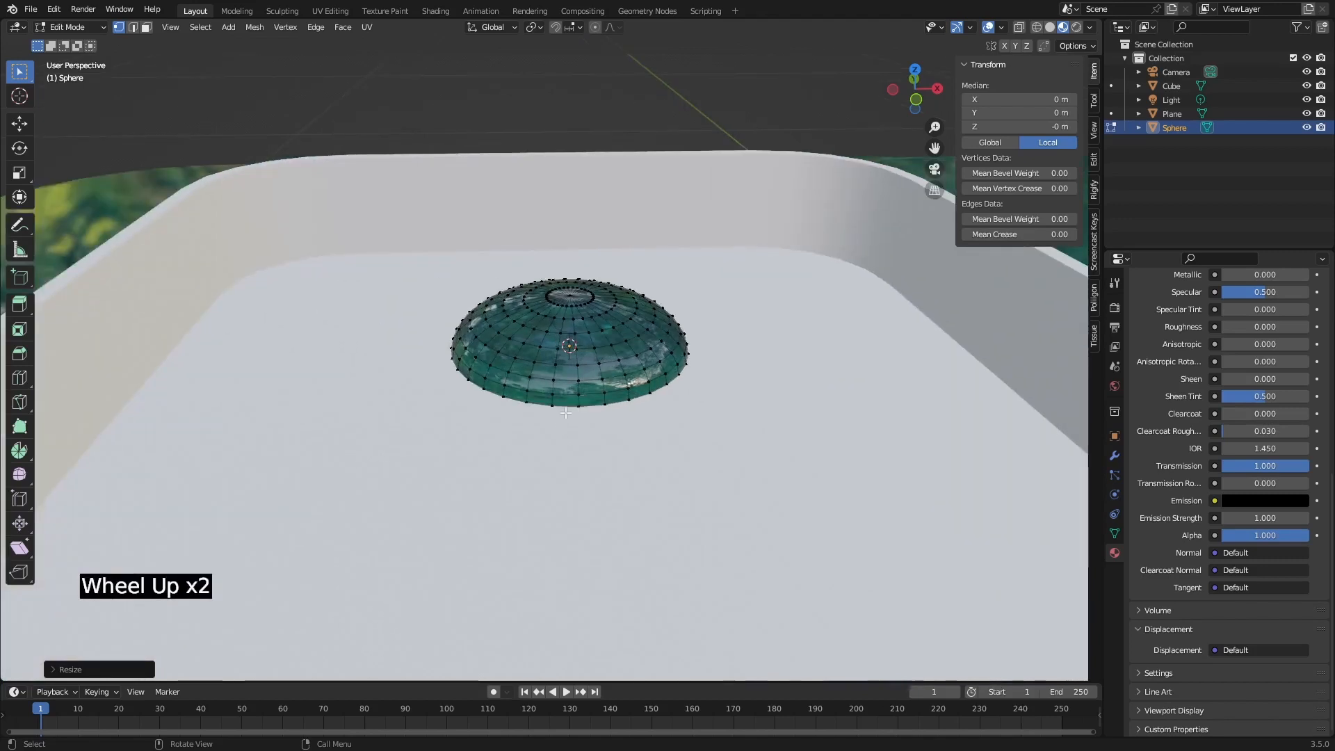
pyautogui.keyDown('alt'); pyautogui.click(565, 407); pyautogui.keyUp('alt')
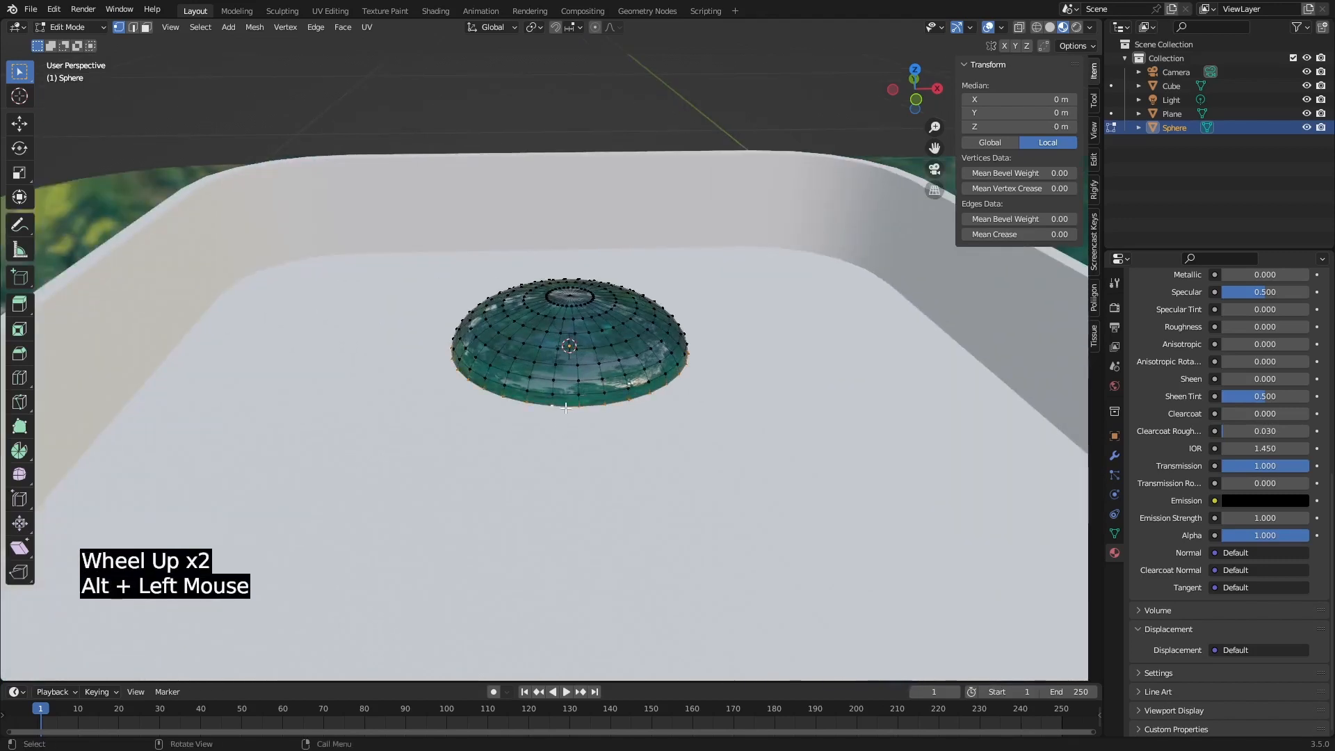
pyautogui.press('e')
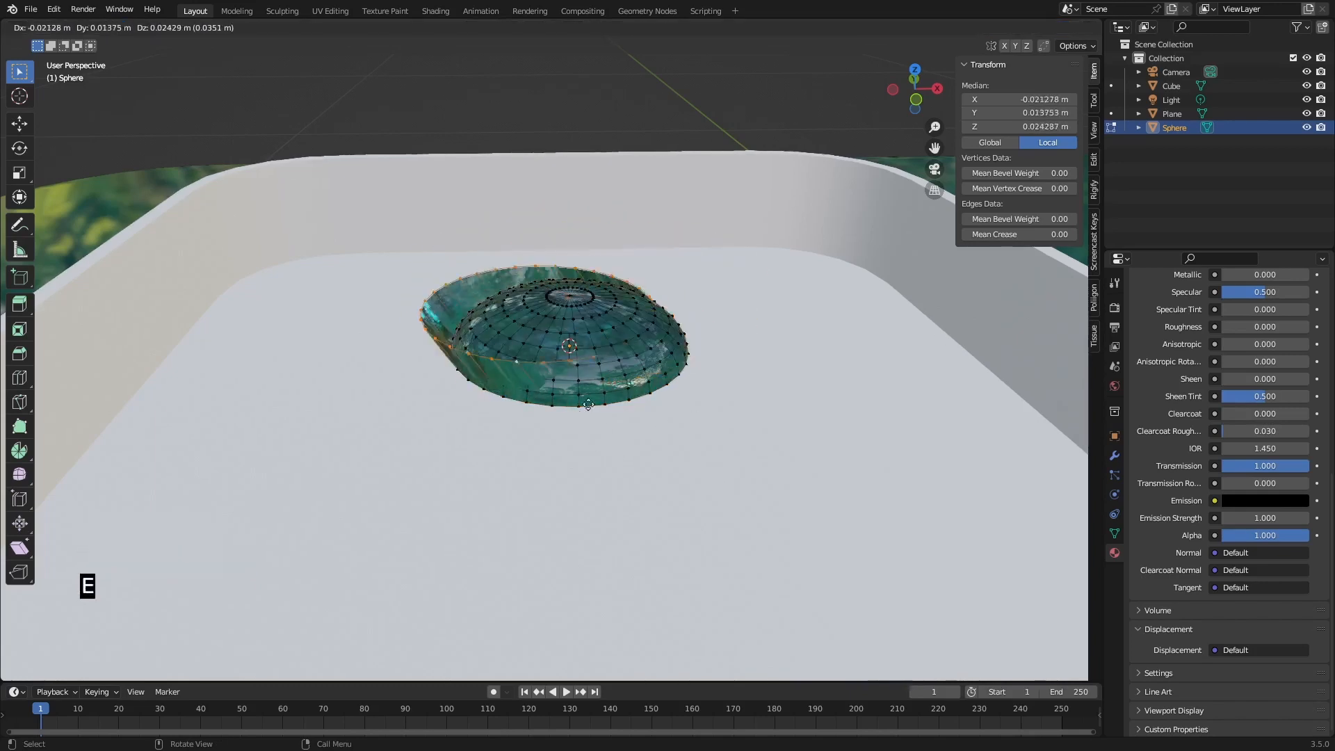
pyautogui.rightClick(626, 392)
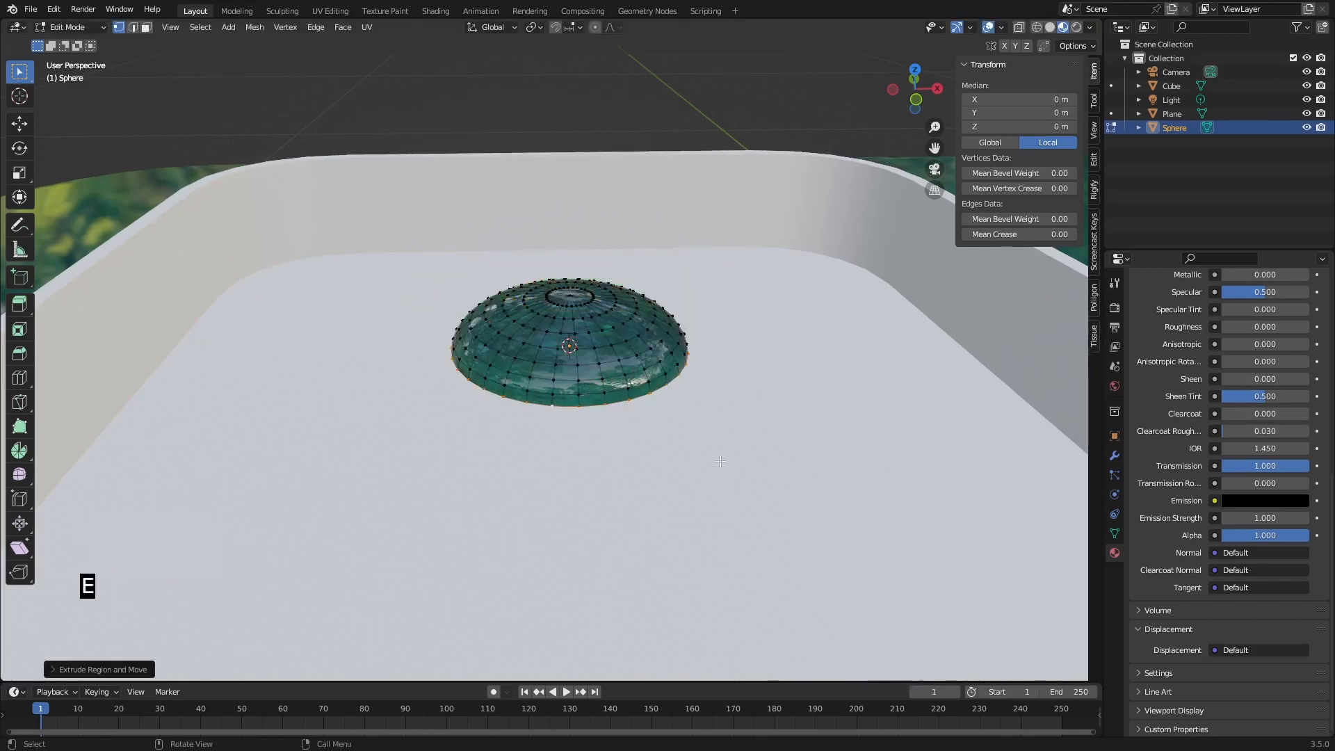
pyautogui.press('s')
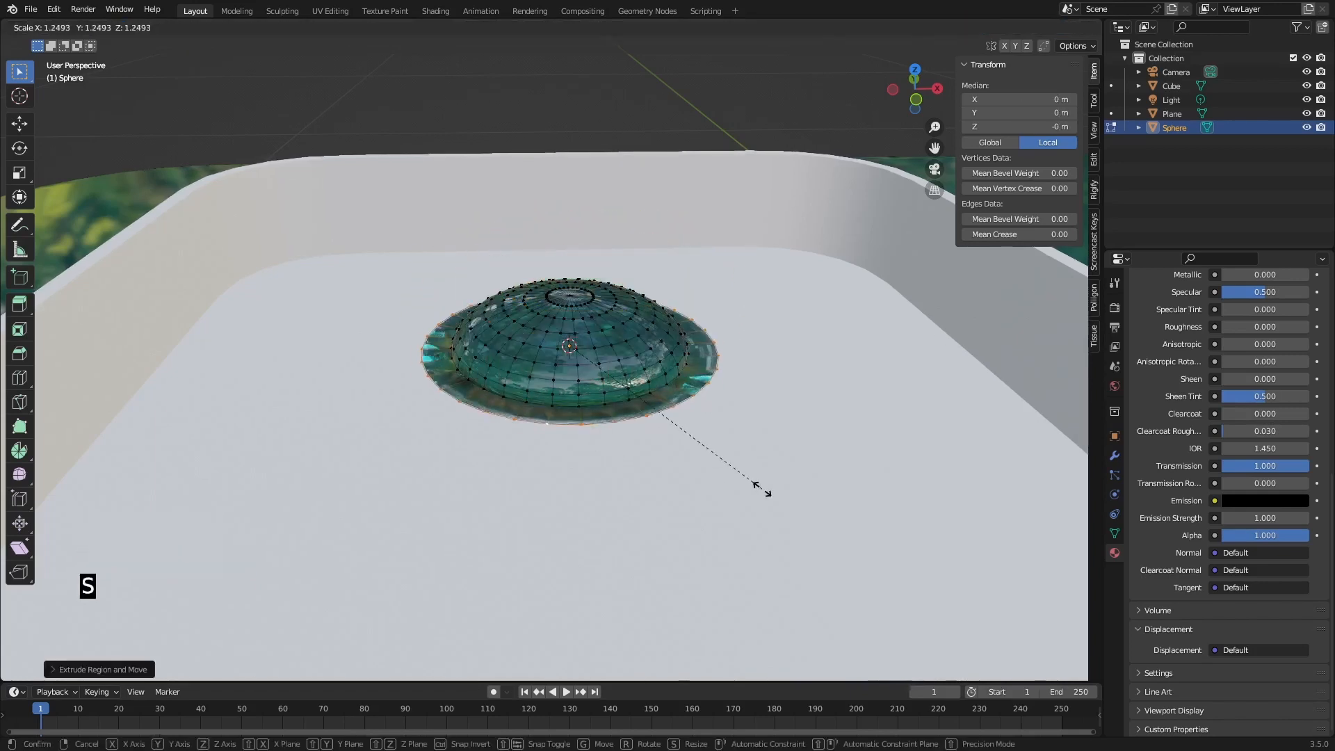
pyautogui.click(921, 571)
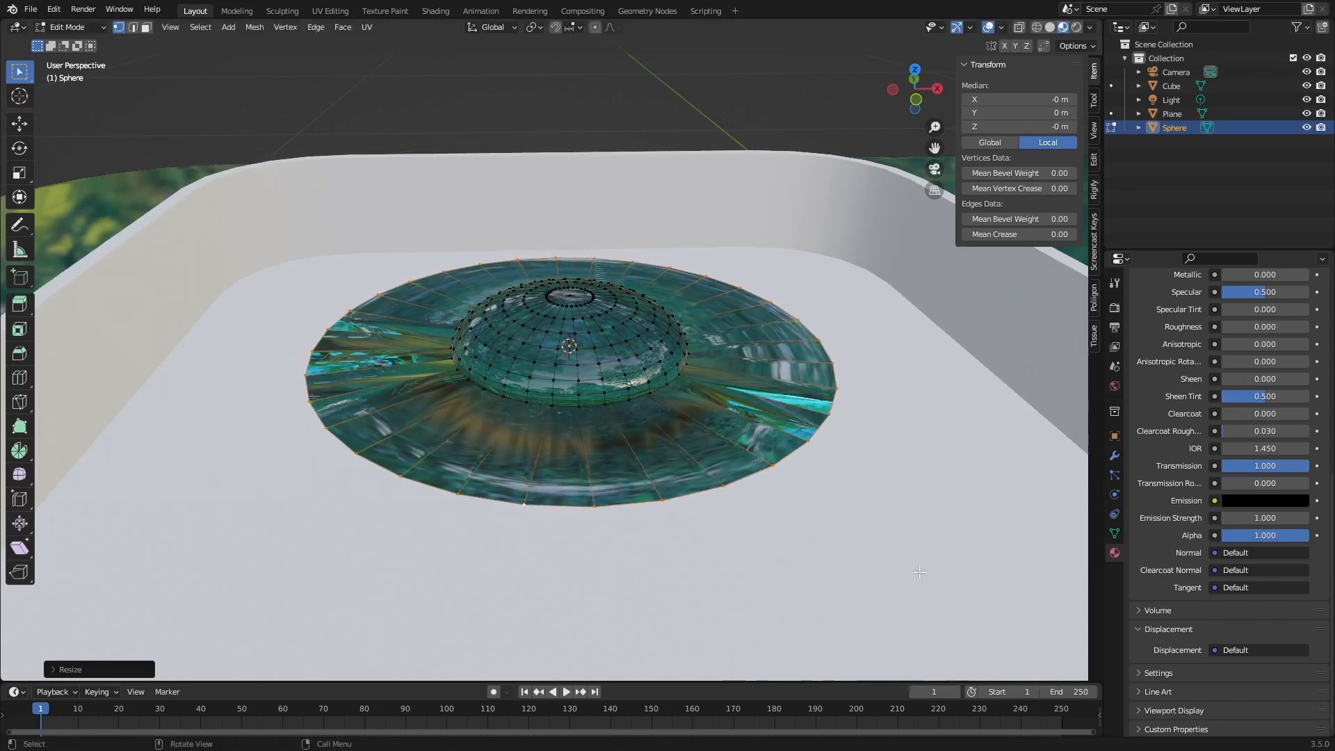
# Raise the ring's outer edge loop along Z by about 0.051 m to form a shallow bowl around the lens.
pyautogui.press('g')
pyautogui.press('z')
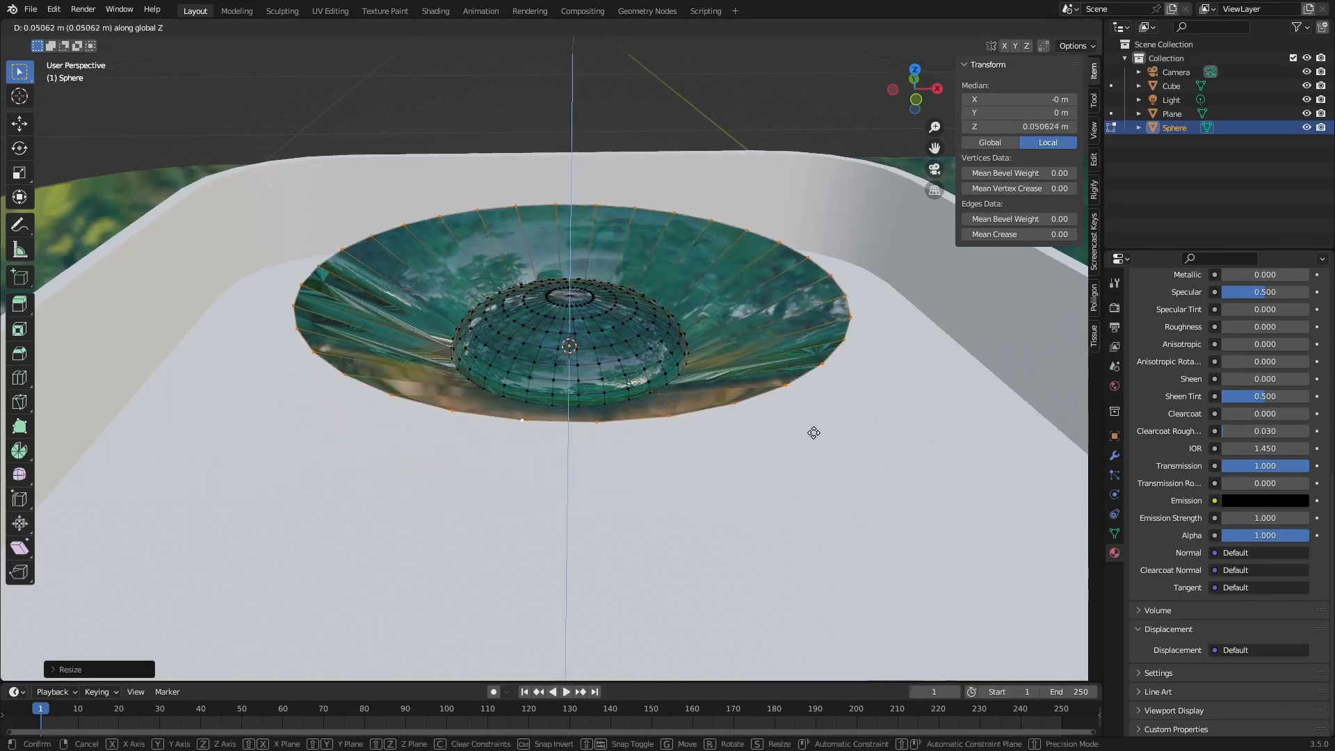
pyautogui.click(810, 435)
pyautogui.moveTo(810, 435); pyautogui.dragTo(534, 336, button='middle')
pyautogui.scroll(-2, 534, 336)
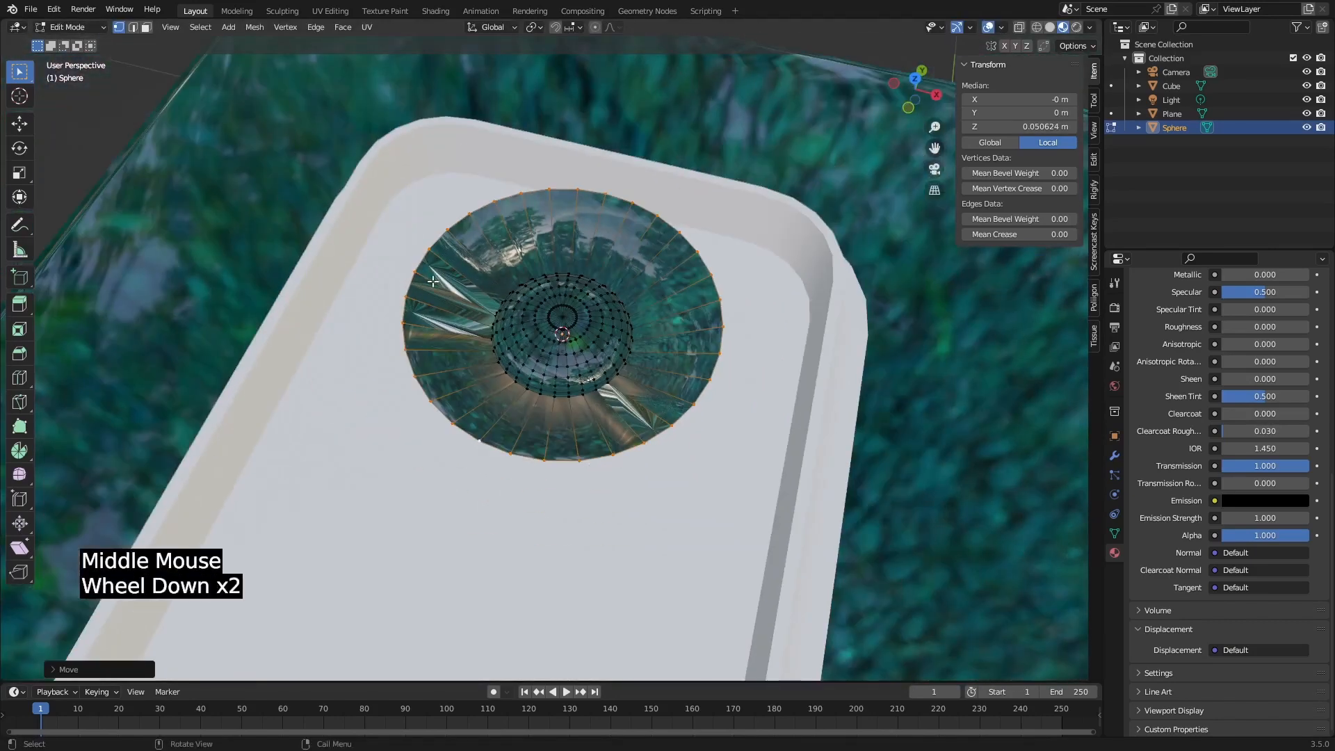
# Recalculate the normals of the entire lens-and-ring mesh to face outward.
pyautogui.scroll(2, 462, 274)
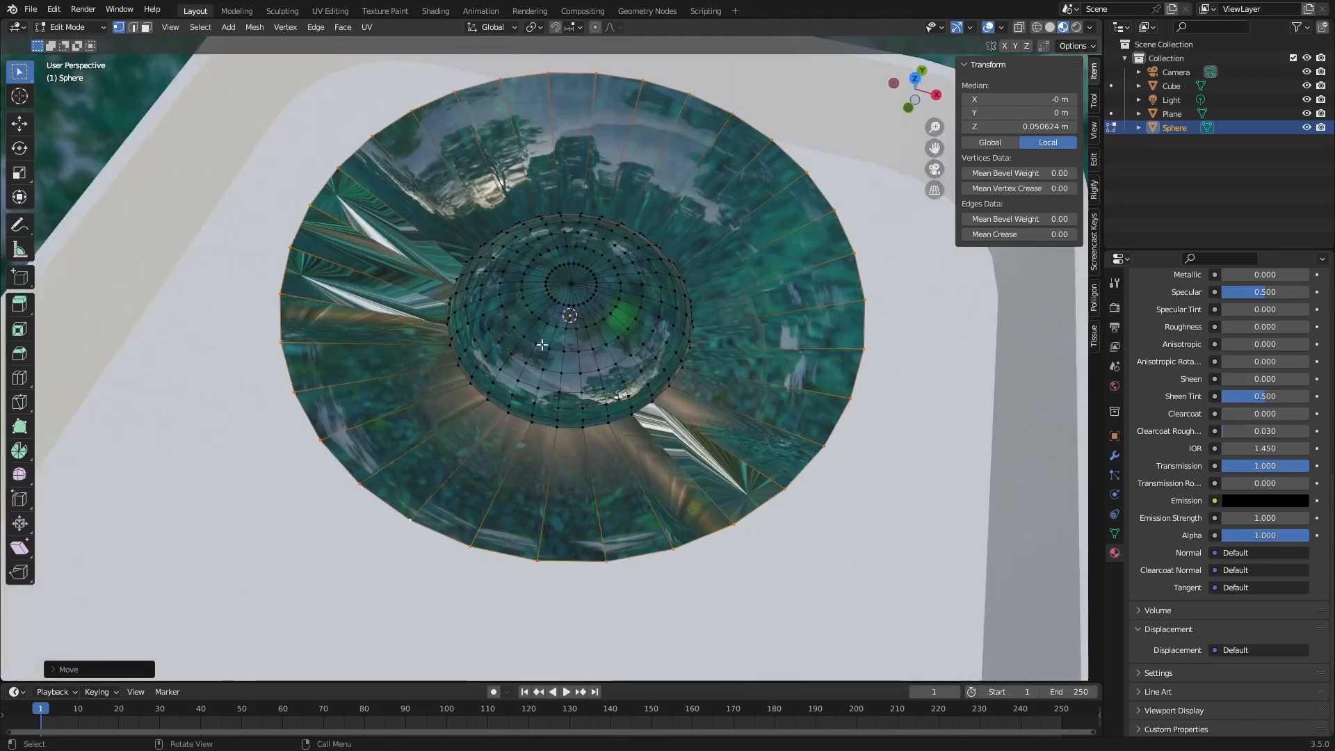
pyautogui.press('a')
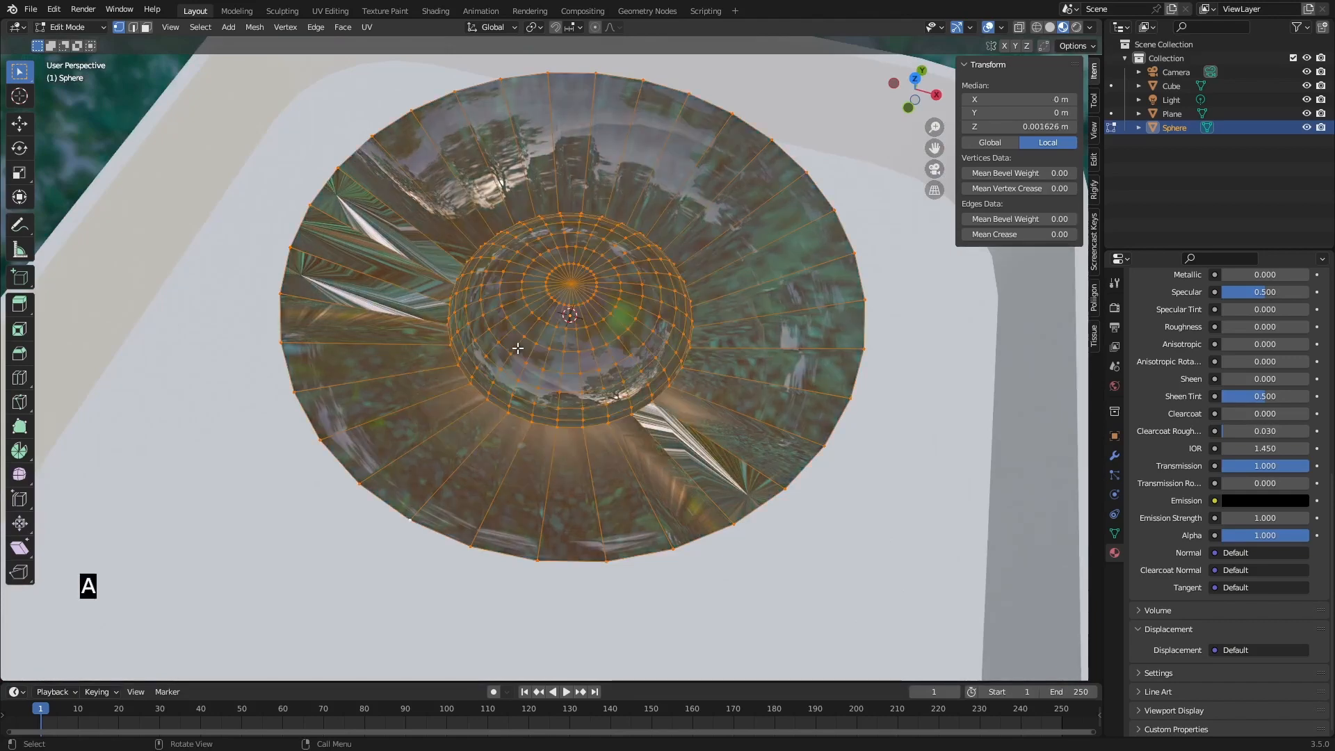
pyautogui.press('shift')
pyautogui.hotkey('shift', 'n')
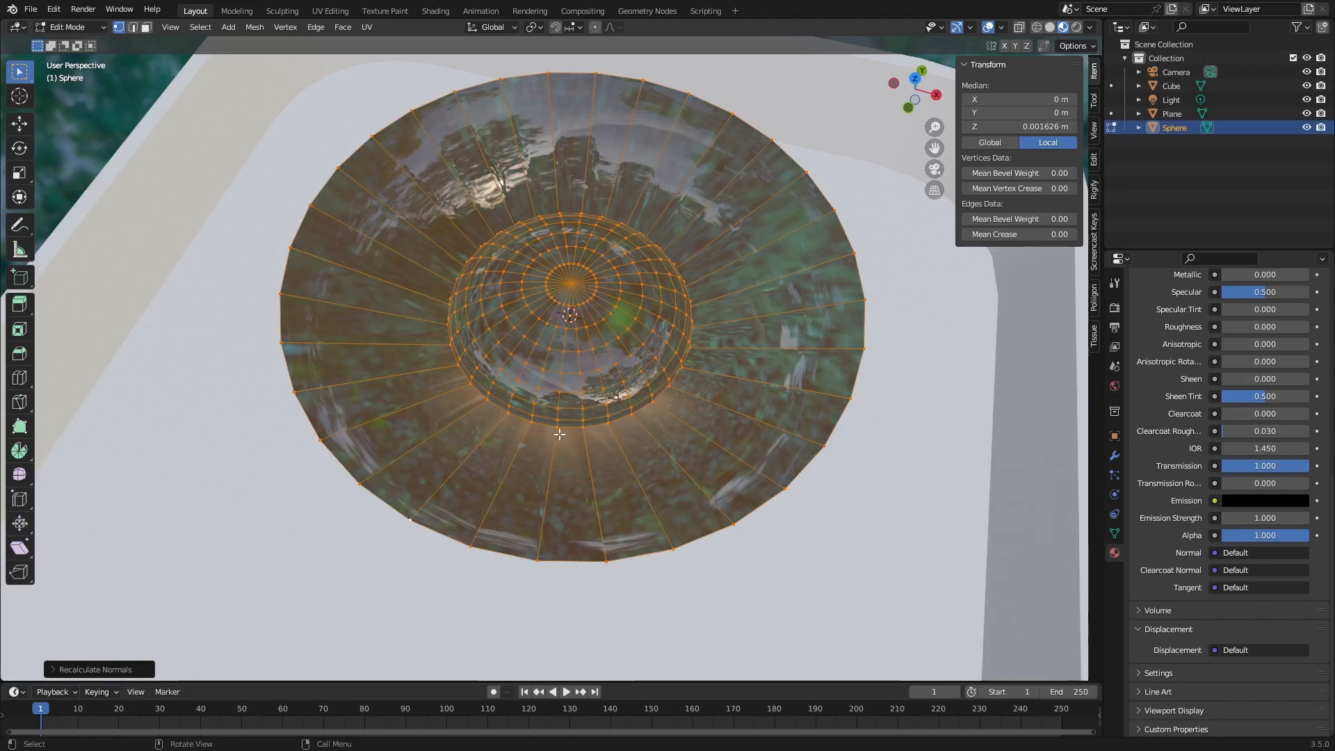
# Add a second material slot to the sphere object with a new material named hitam.
pyautogui.scroll(6, 1179, 364)
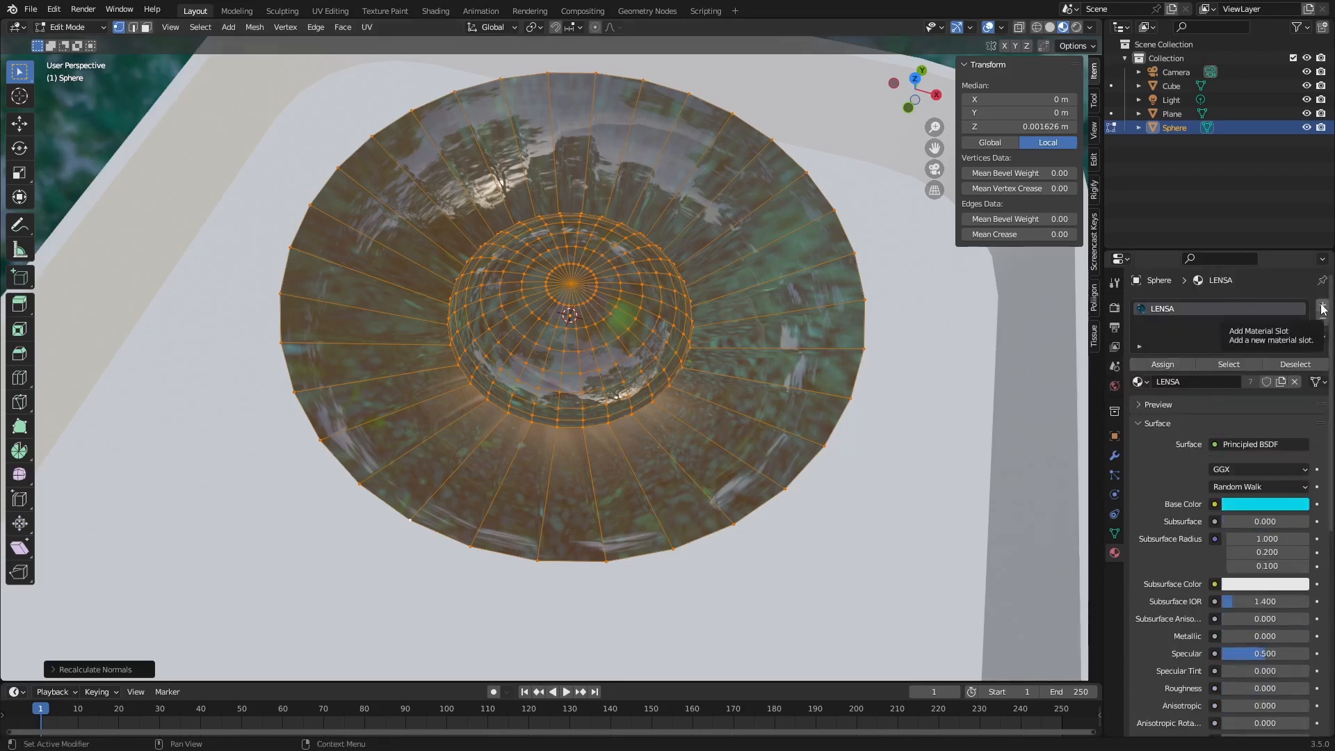
pyautogui.click(1323, 309)
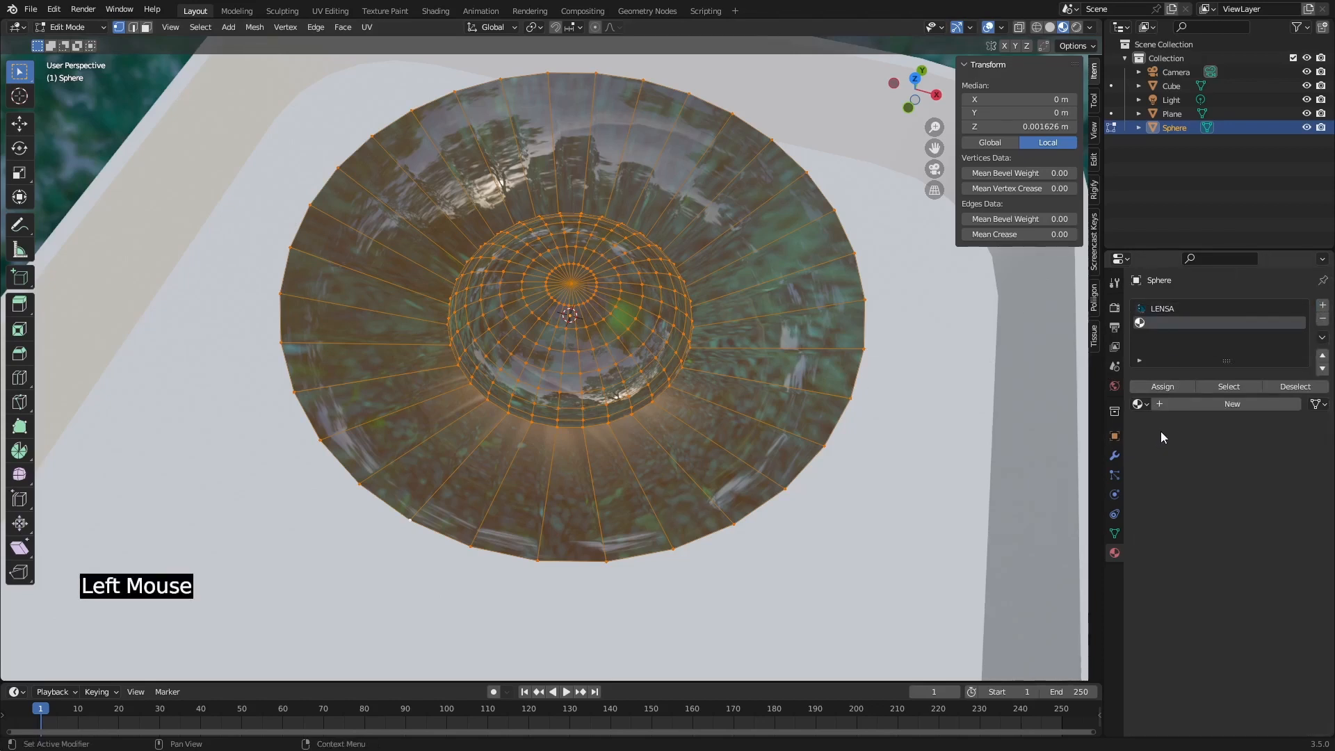
pyautogui.click(1188, 403)
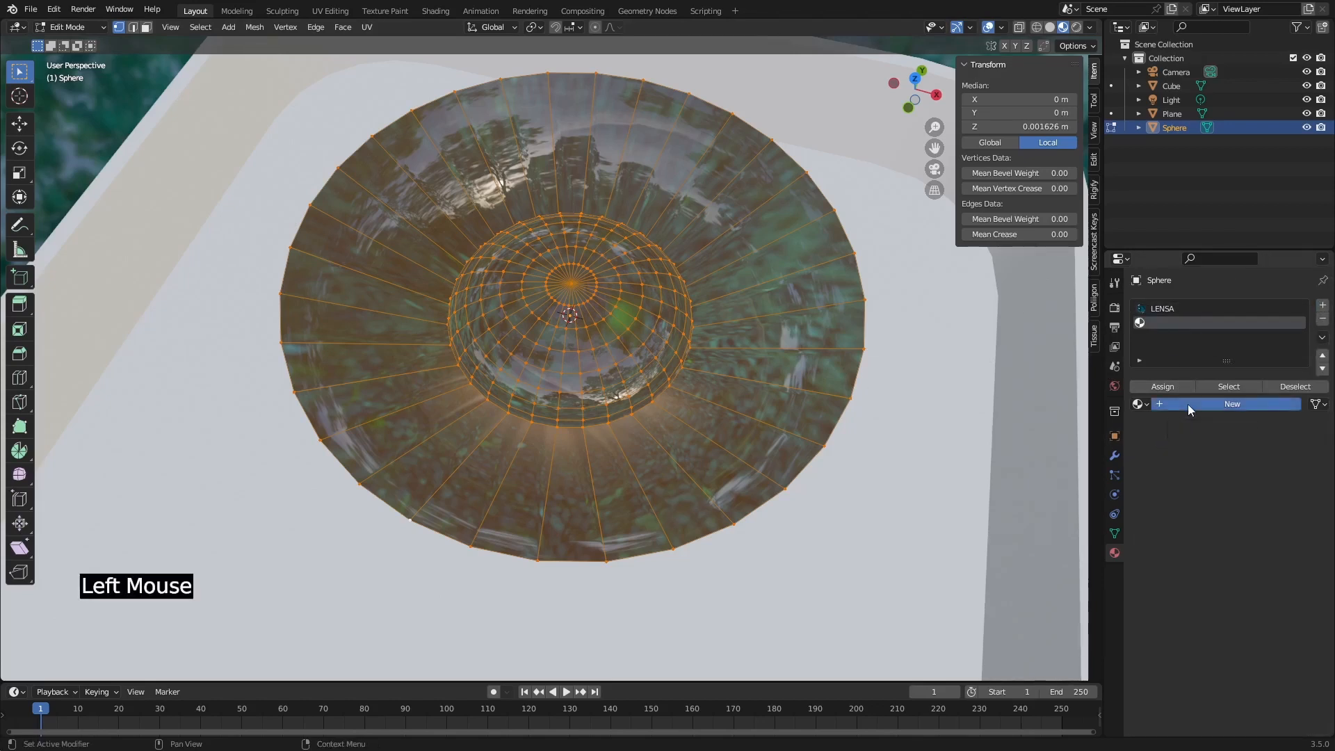
pyautogui.click(1187, 403)
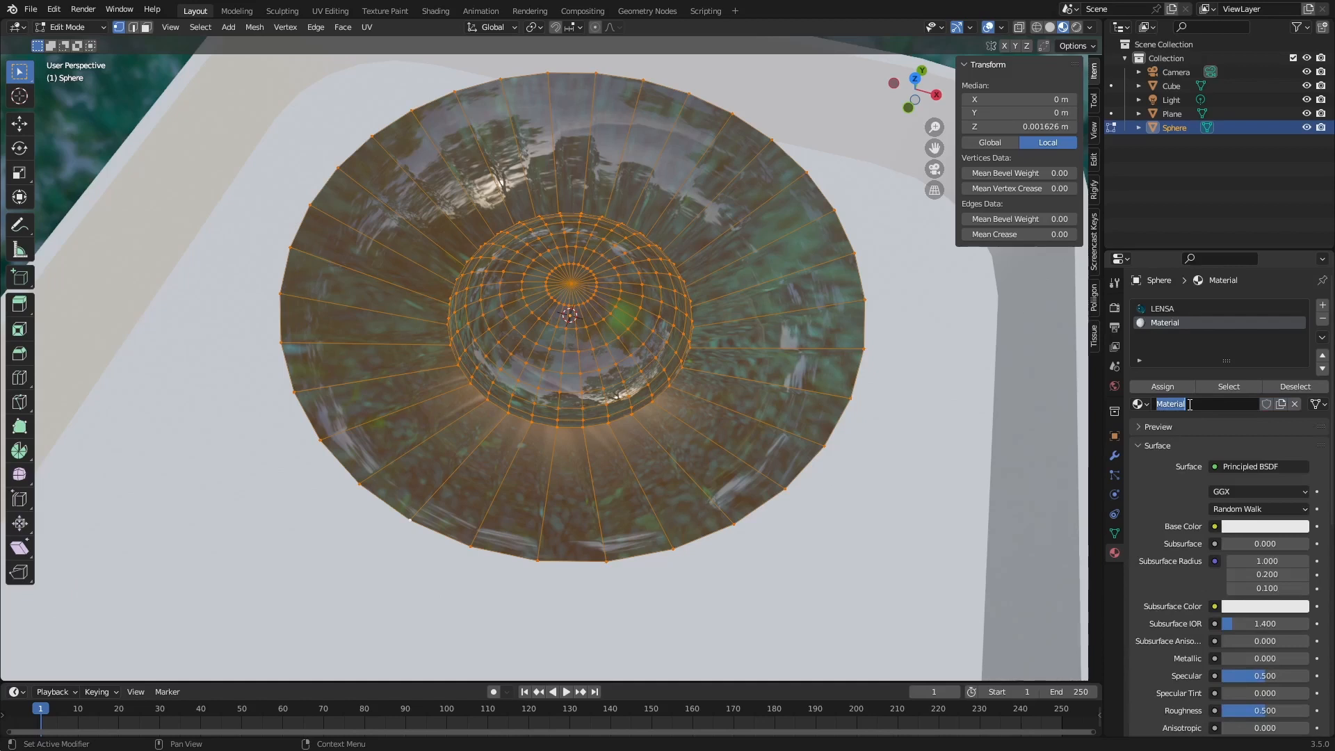
pyautogui.write('hitam')
pyautogui.press('Return')
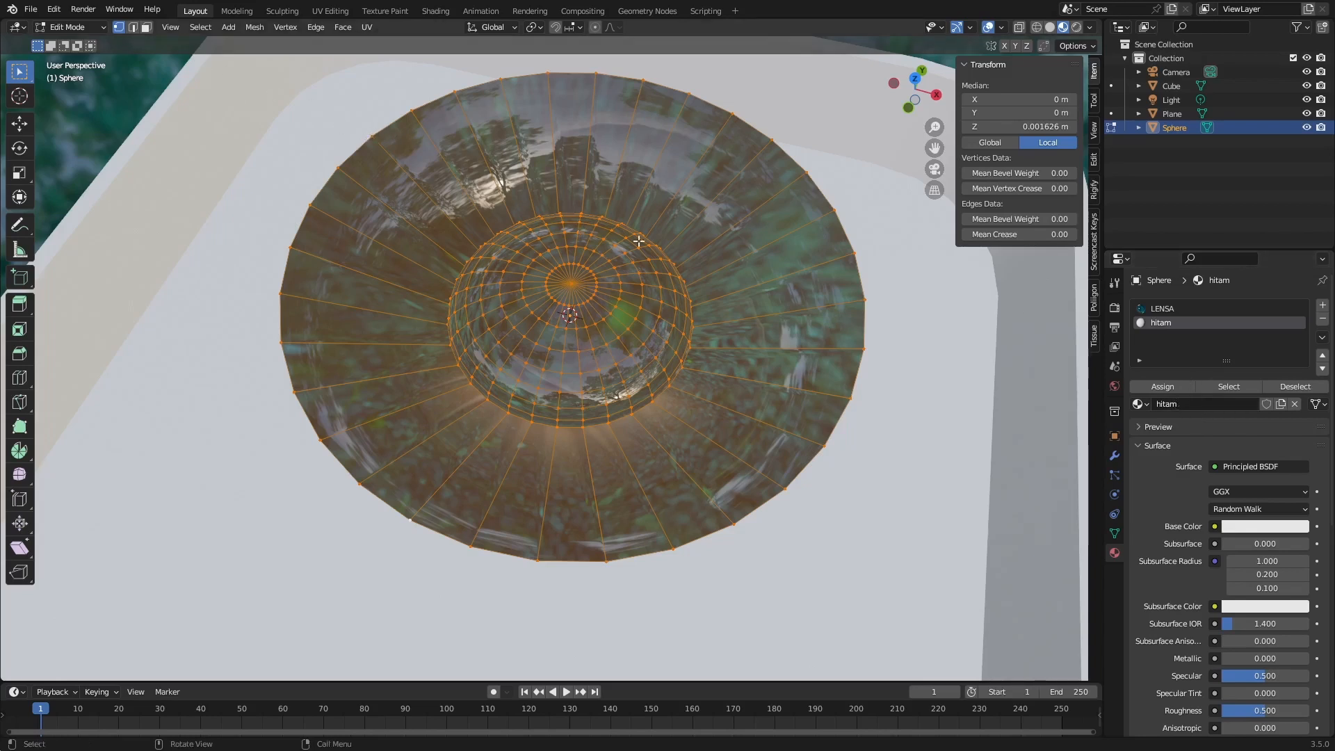
# Assign the hitam material to the full loop of bowl faces surrounding the lens.
pyautogui.press('3')
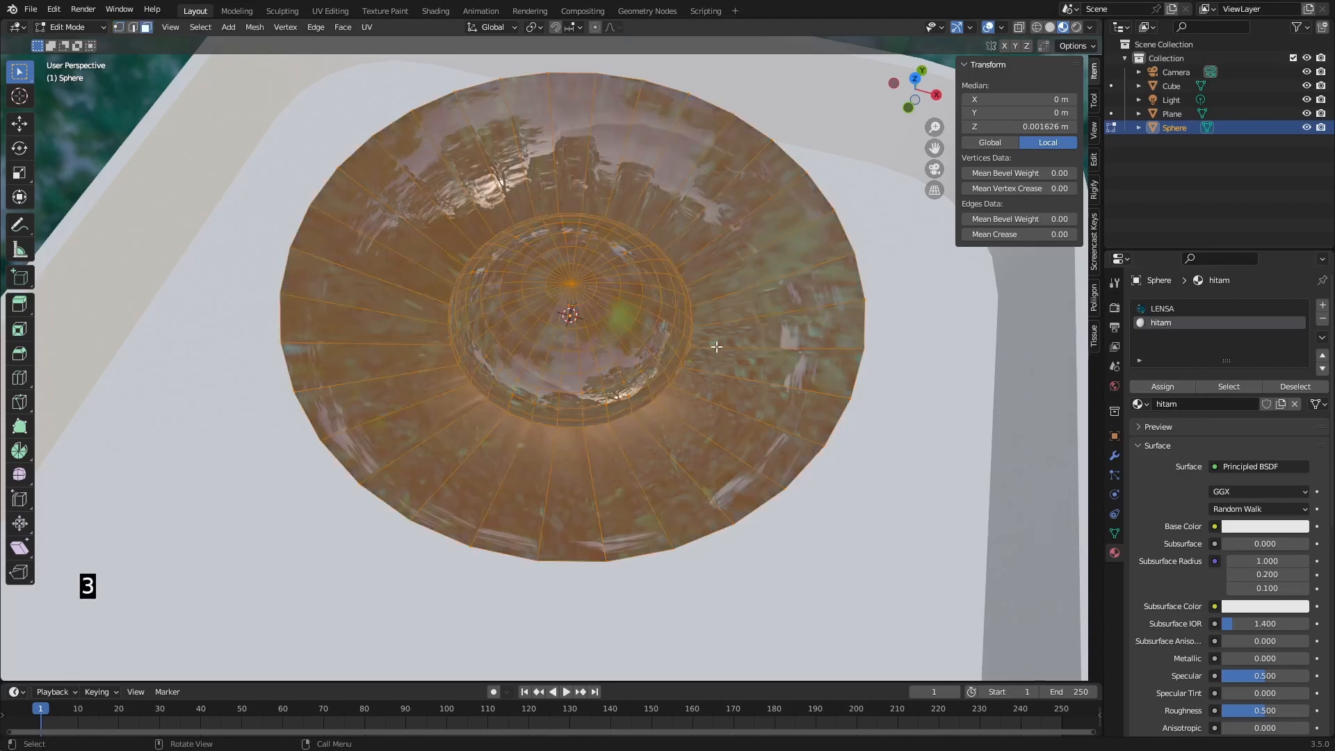
pyautogui.click(754, 281)
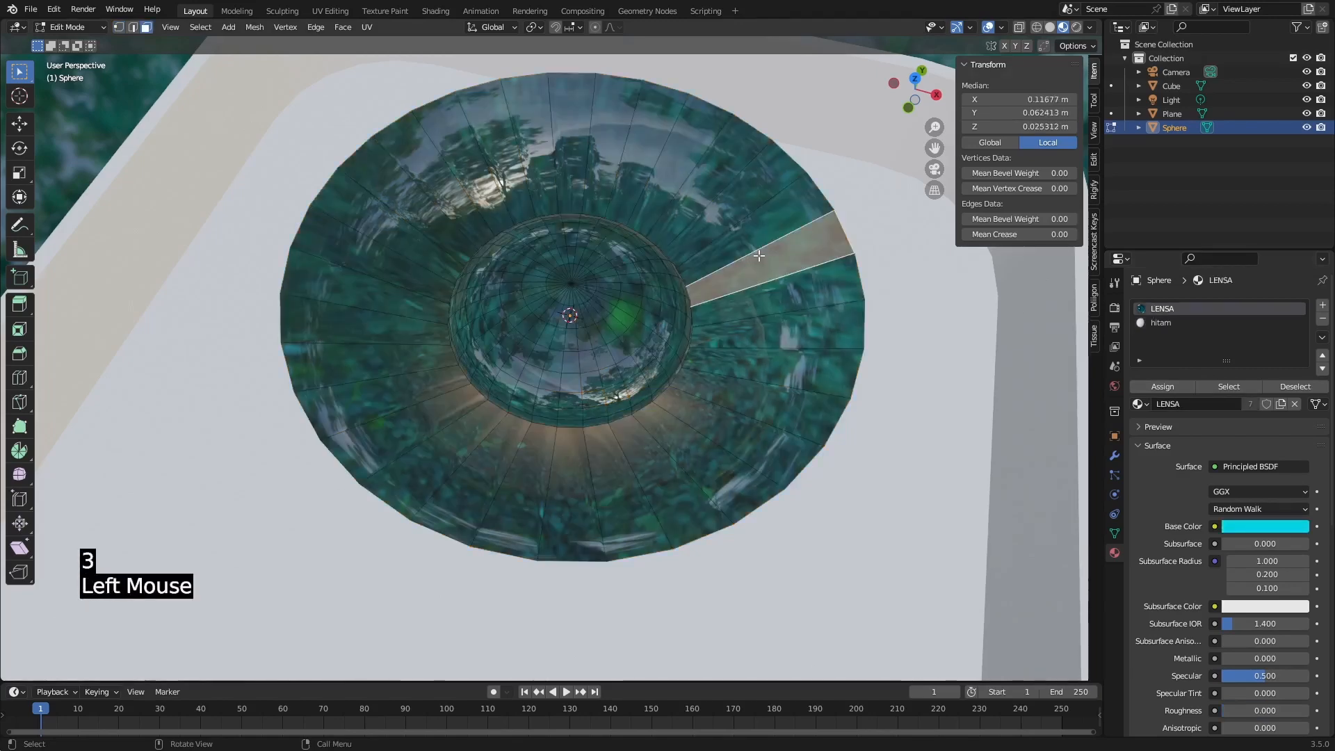
pyautogui.keyDown('alt'); pyautogui.click(757, 248); pyautogui.keyUp('alt')
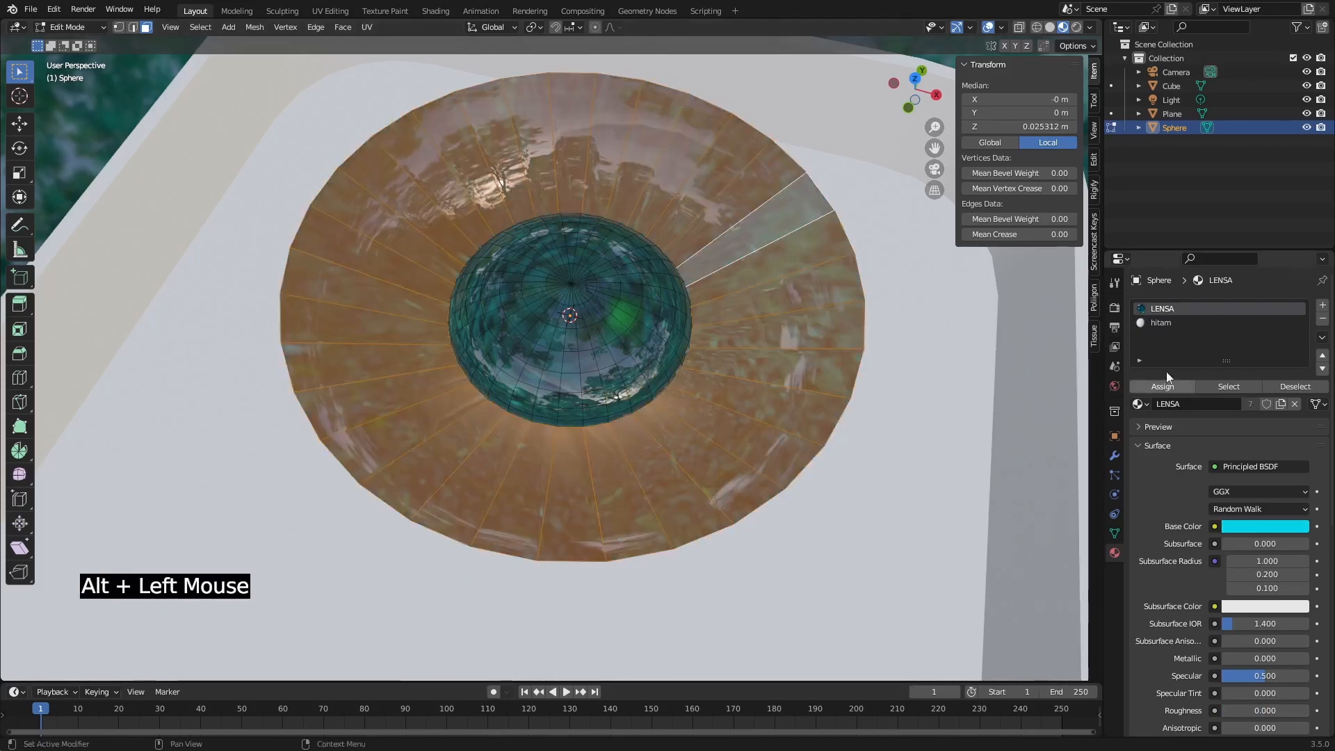
pyautogui.click(1165, 323)
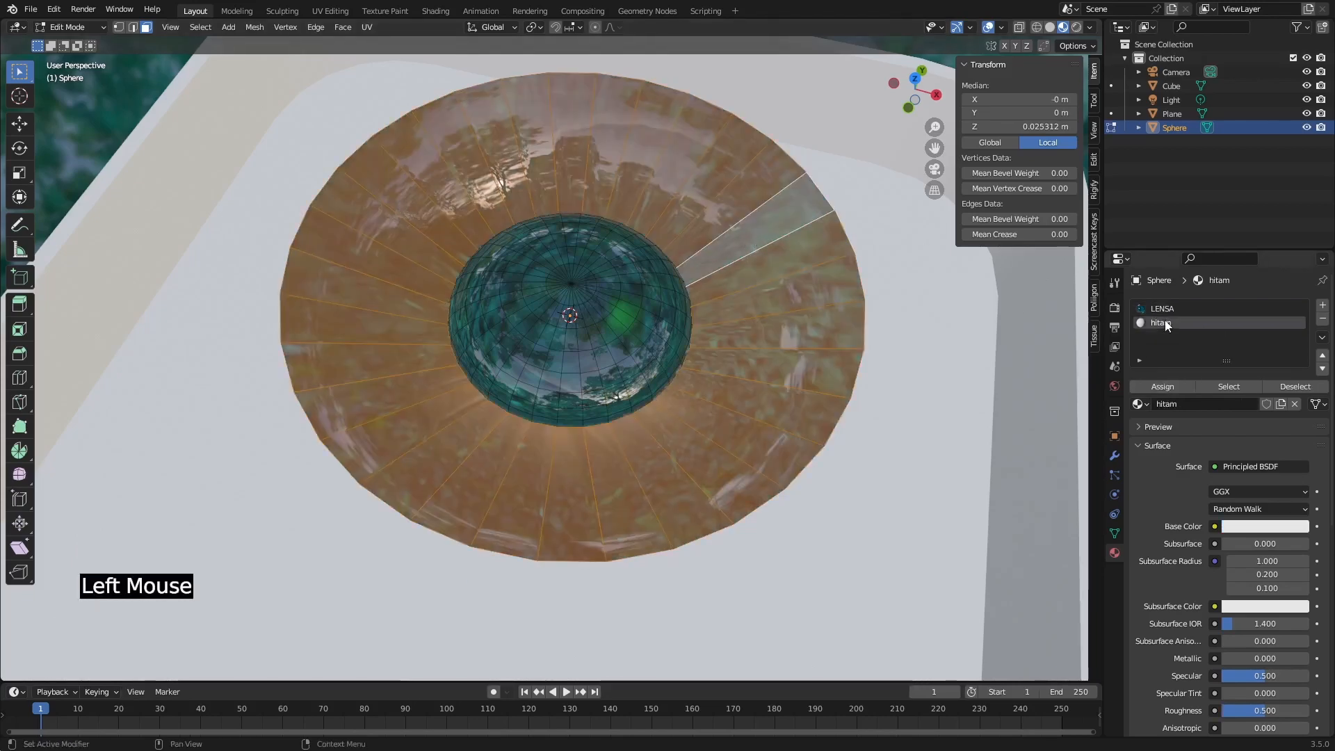
pyautogui.click(1163, 387)
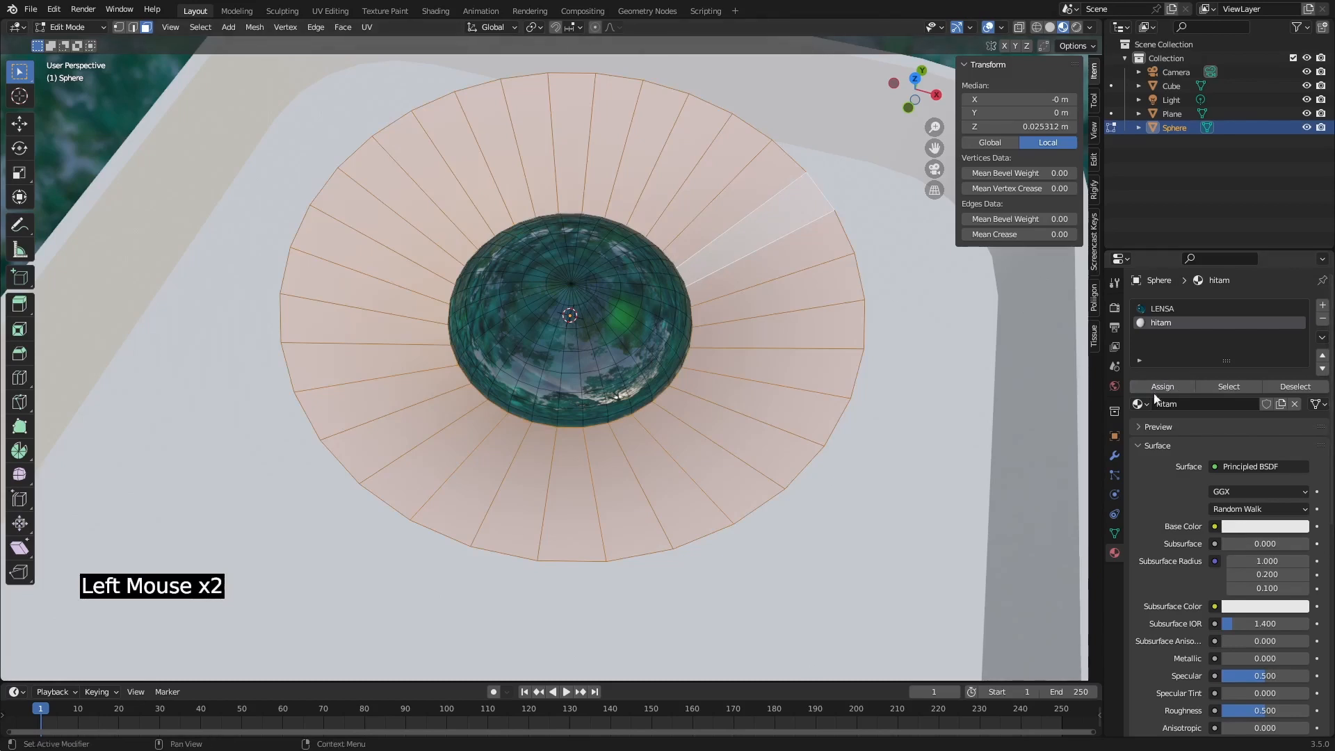
# Darken the hitam material's Base Color to near black with a Value of about 0.002.
pyautogui.click(1285, 527)
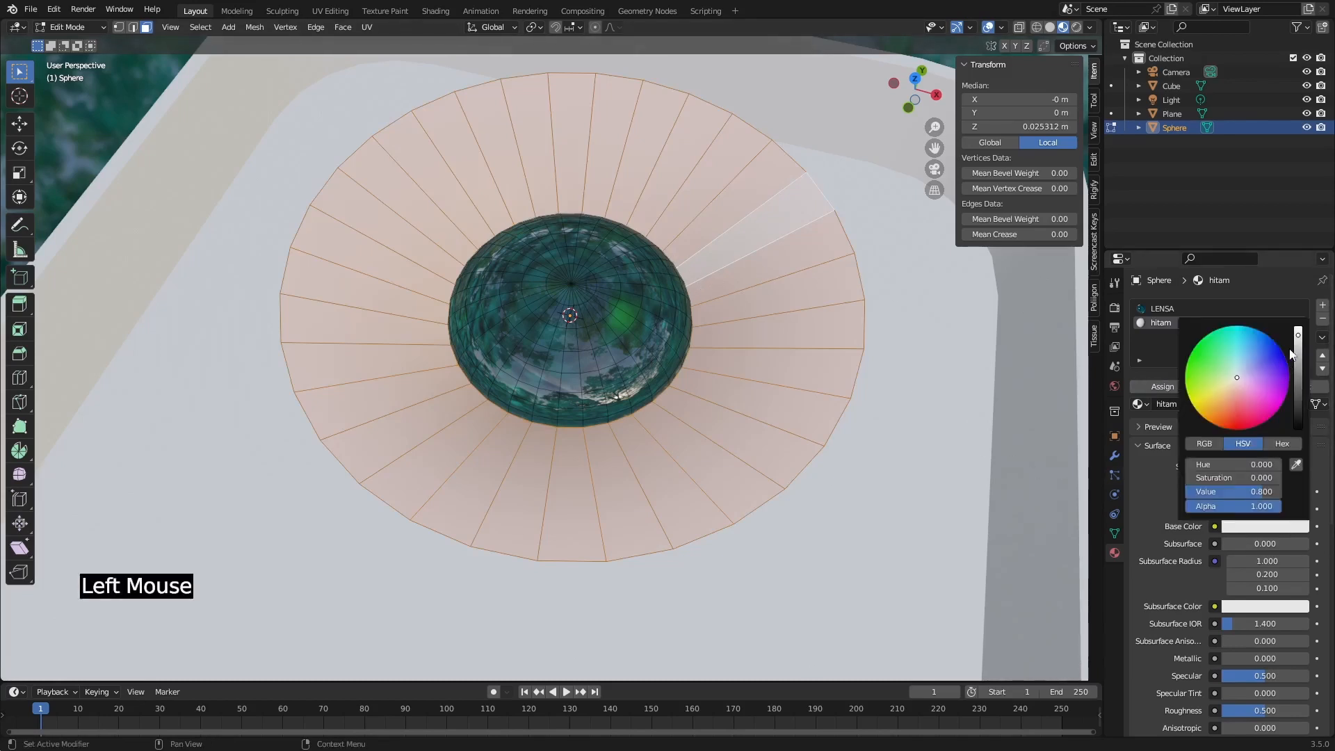
pyautogui.moveTo(1297, 336); pyautogui.dragTo(1298, 426)
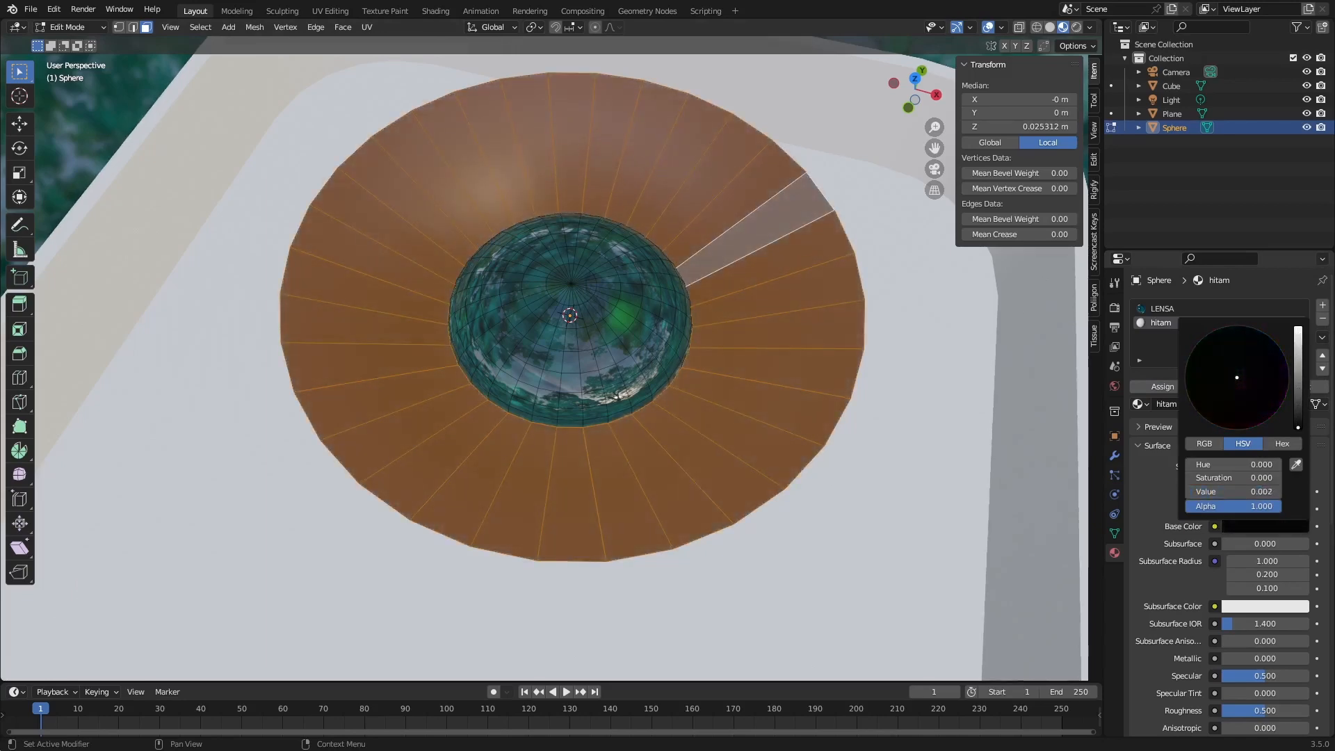
pyautogui.click(781, 426)
# Extrude the bowl's outer edge loop in place and scale it outward by about 1.03 to form a narrow lip.
pyautogui.moveTo(781, 426); pyautogui.dragTo(691, 352, button='middle')
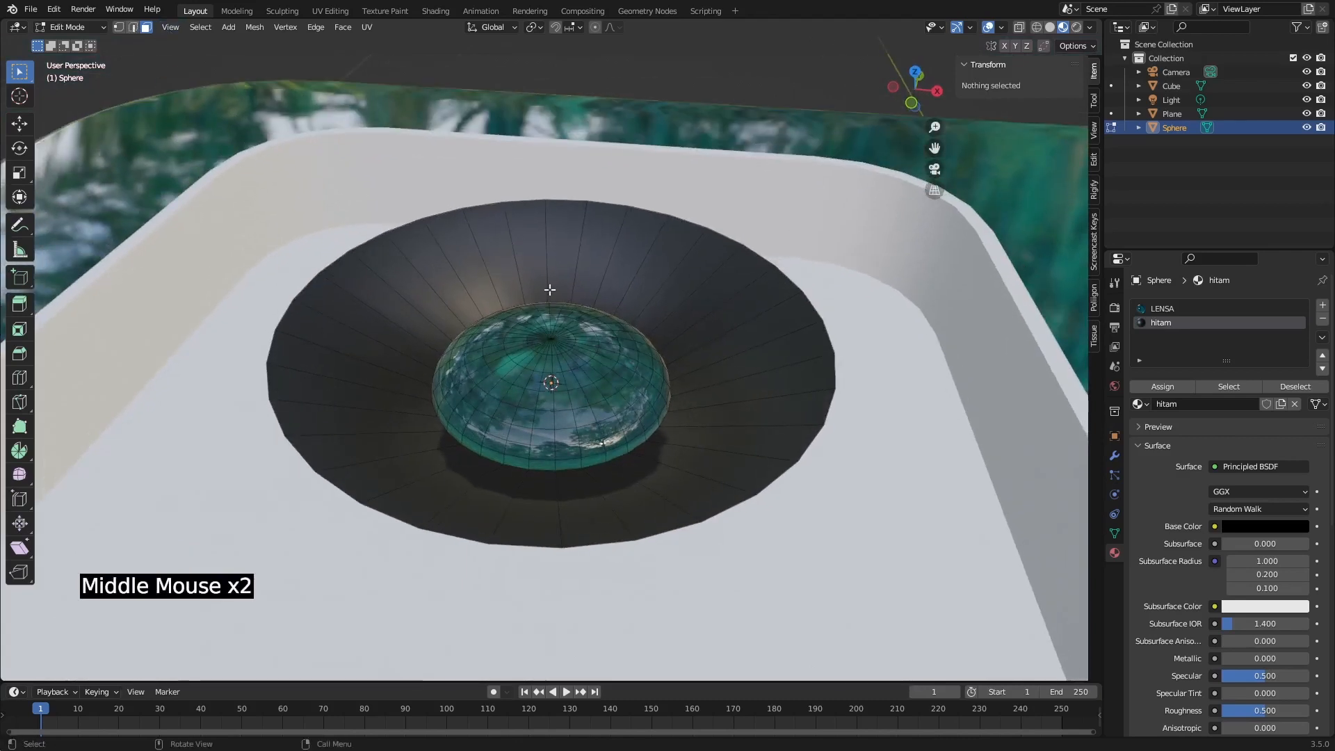
pyautogui.press('1')
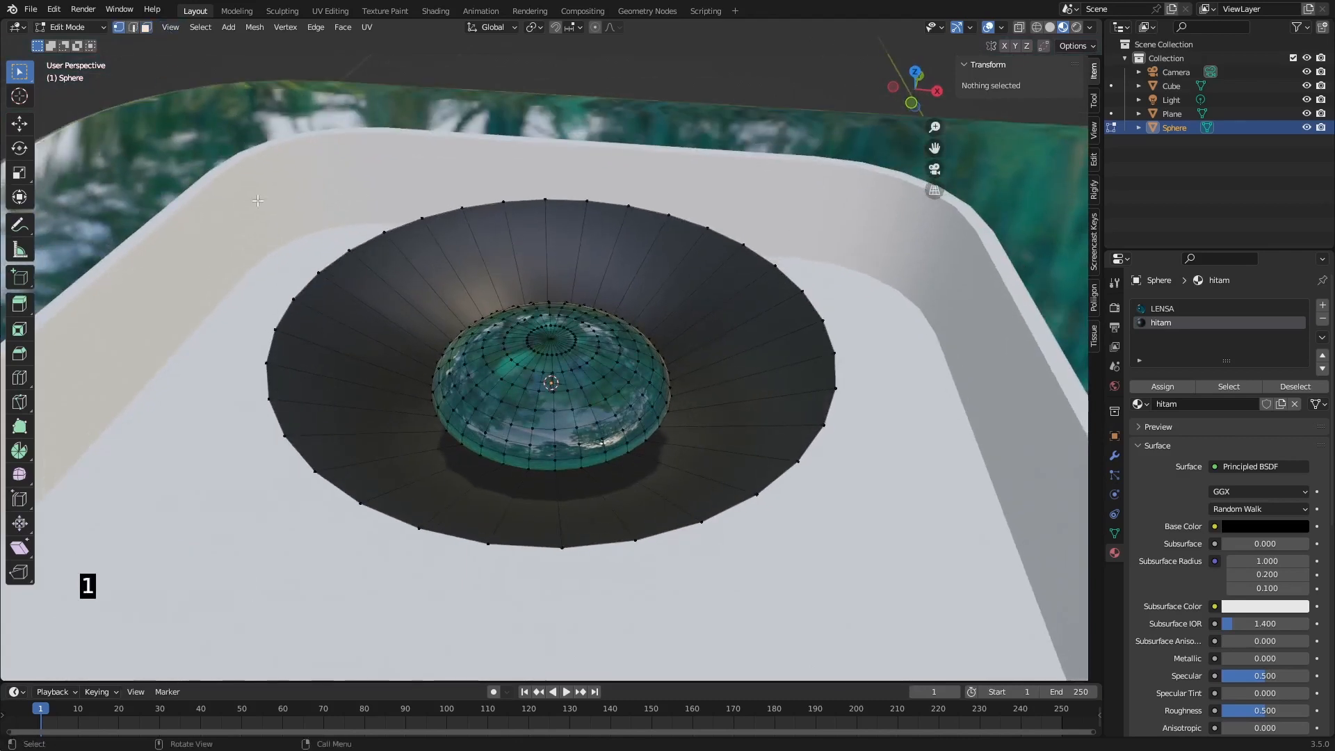
pyautogui.click(123, 26)
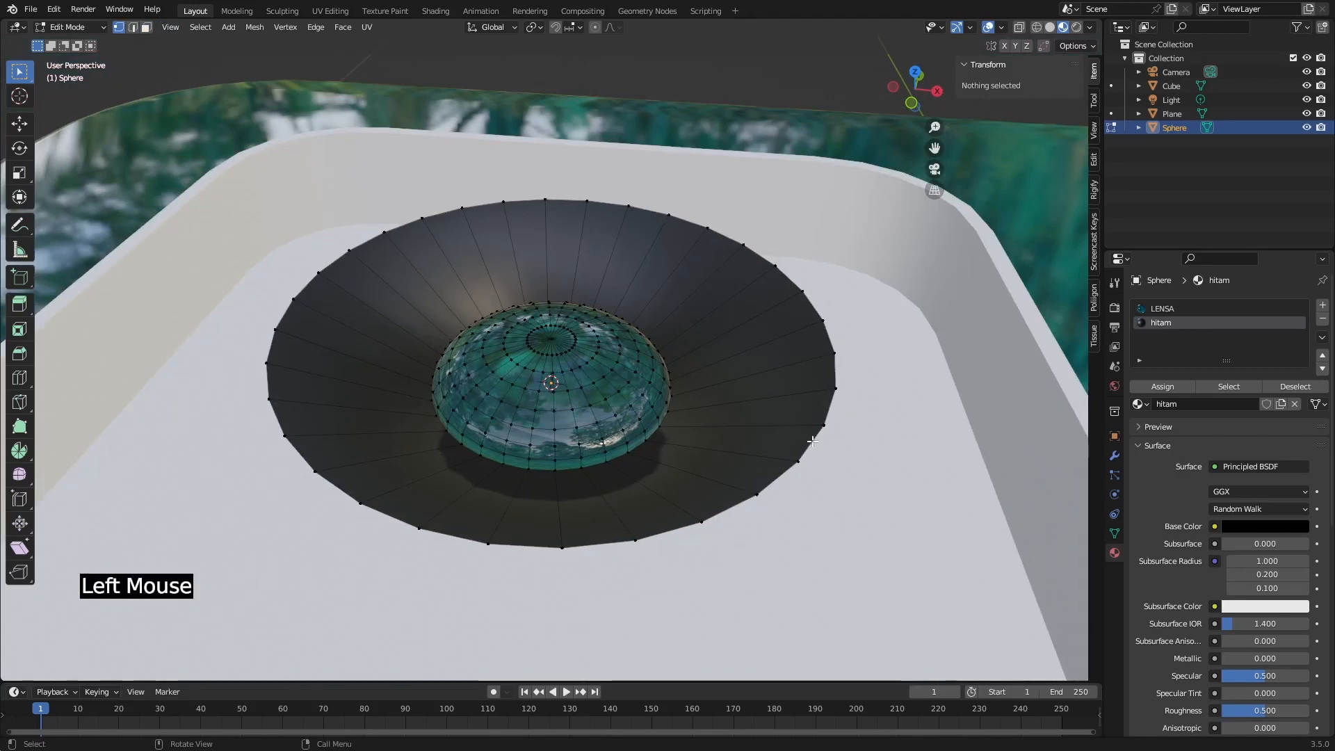
pyautogui.keyDown('alt'); pyautogui.click(814, 418); pyautogui.keyUp('alt')
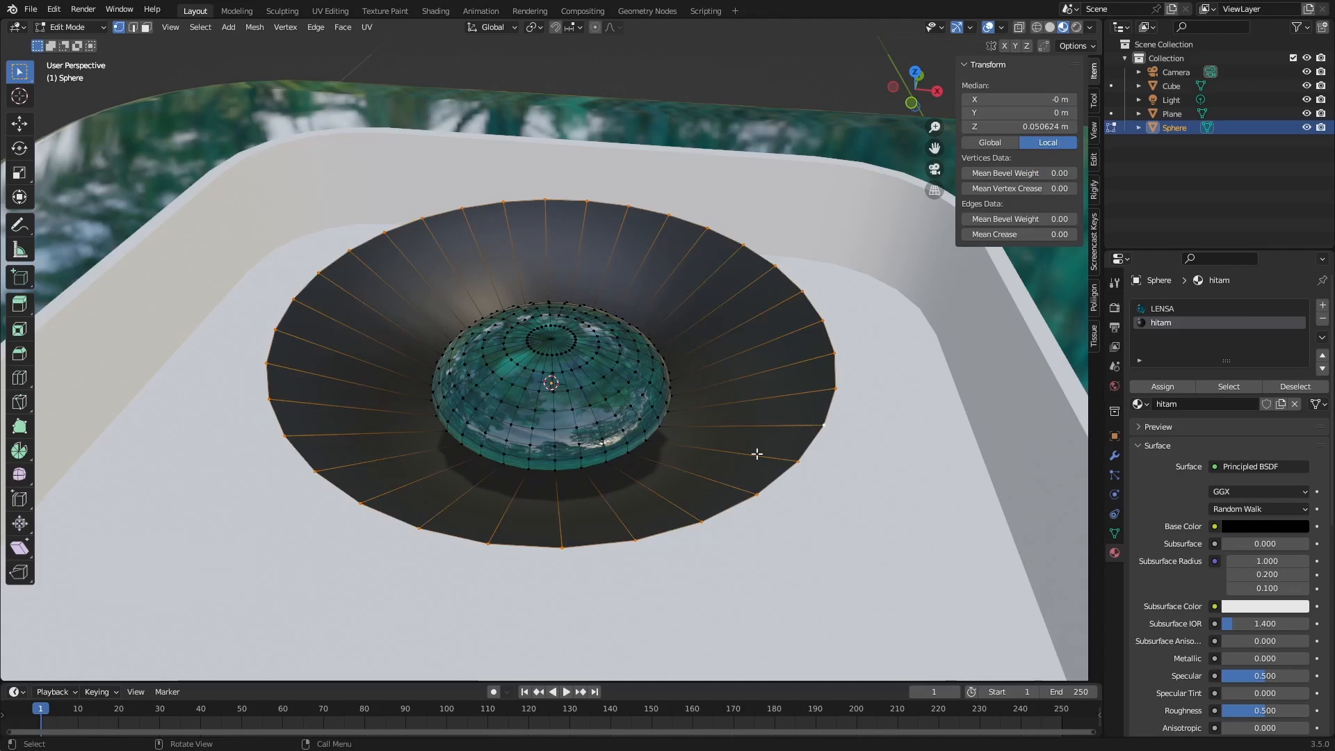
pyautogui.press('e')
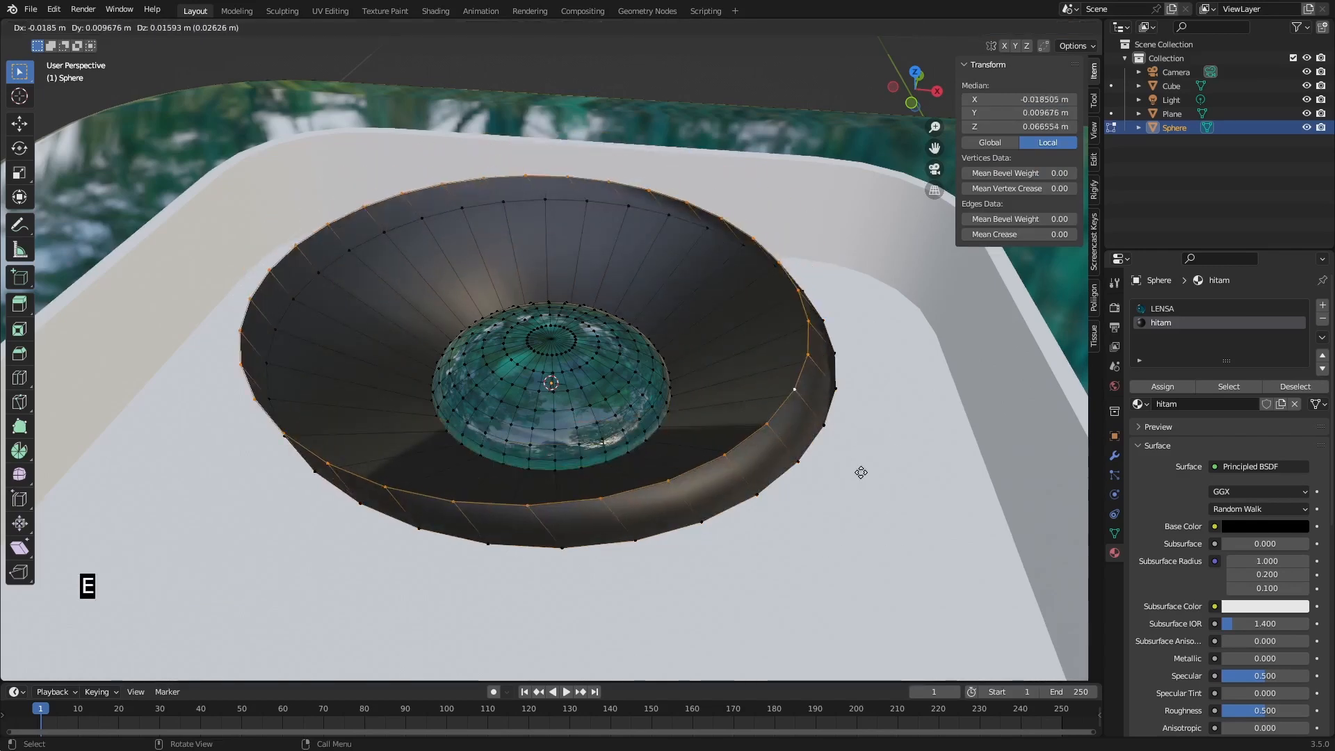
pyautogui.press('s')
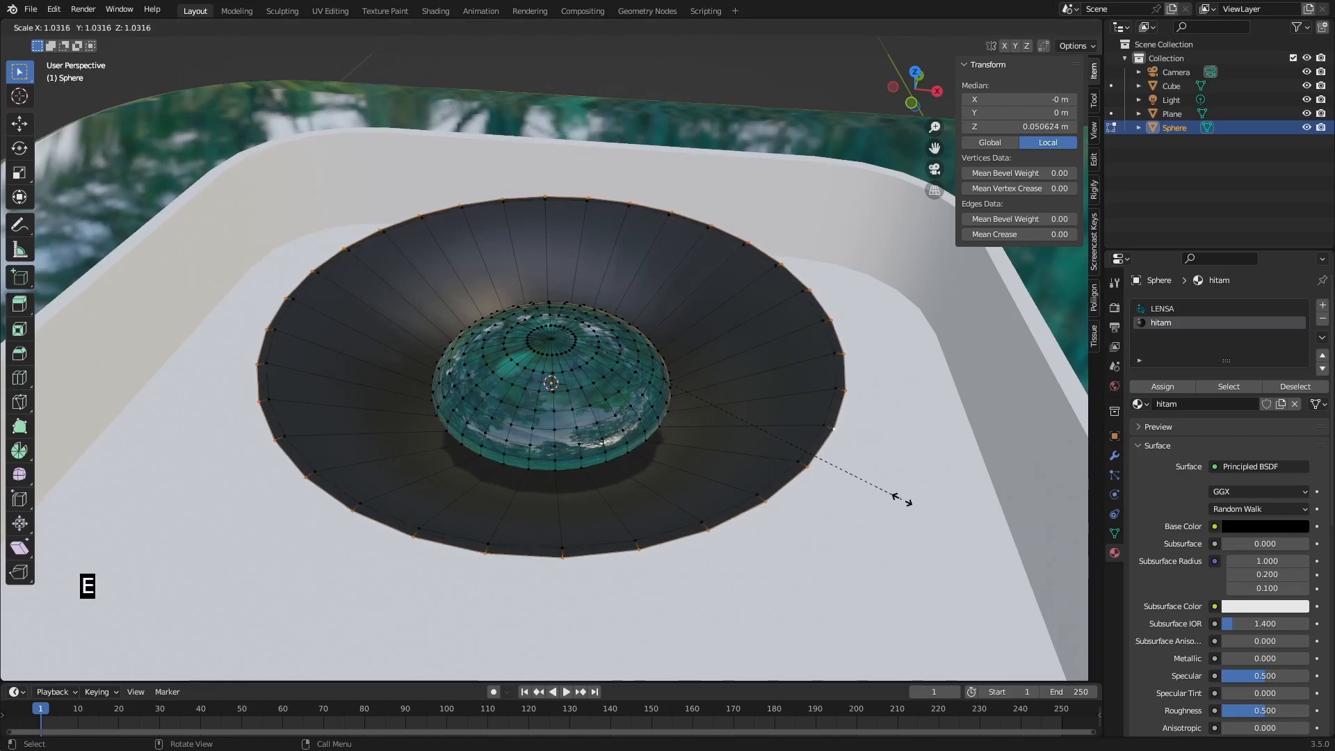
pyautogui.click(901, 501)
pyautogui.moveTo(902, 500); pyautogui.dragTo(864, 459, button='middle')
# Extrude the lip's outer edge loop down along Z by about 0.036 m and scale its bottom edge slightly inward.
pyautogui.press('e')
pyautogui.press('z')
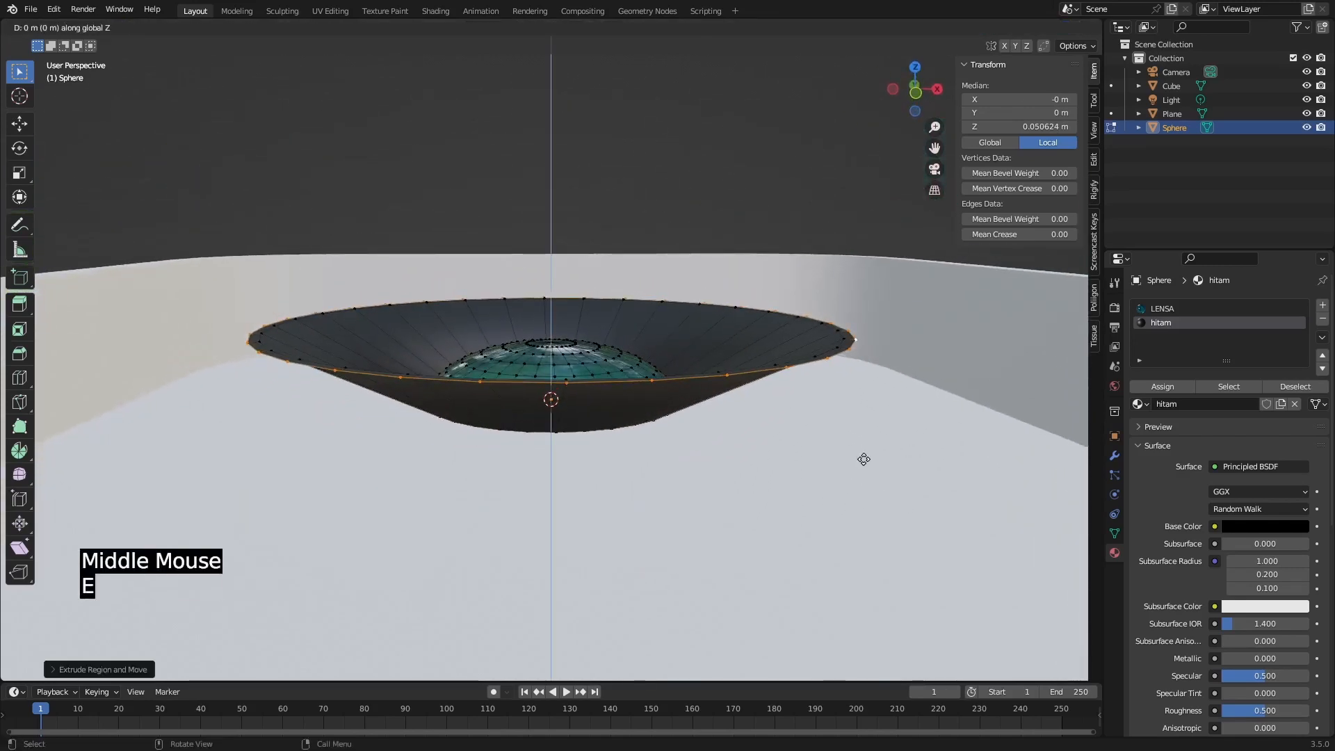
pyautogui.click(865, 508)
pyautogui.moveTo(865, 508); pyautogui.dragTo(869, 511, button='middle')
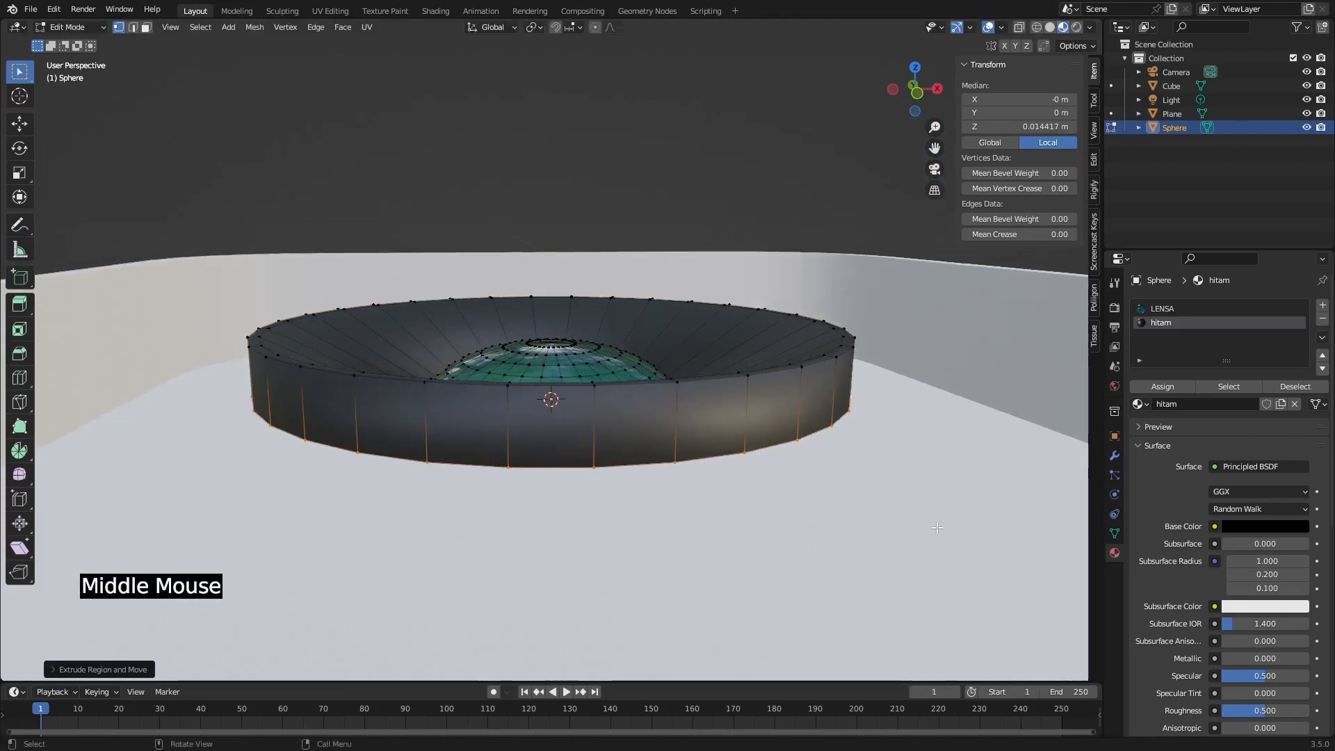
pyautogui.press('s')
pyautogui.click(928, 529)
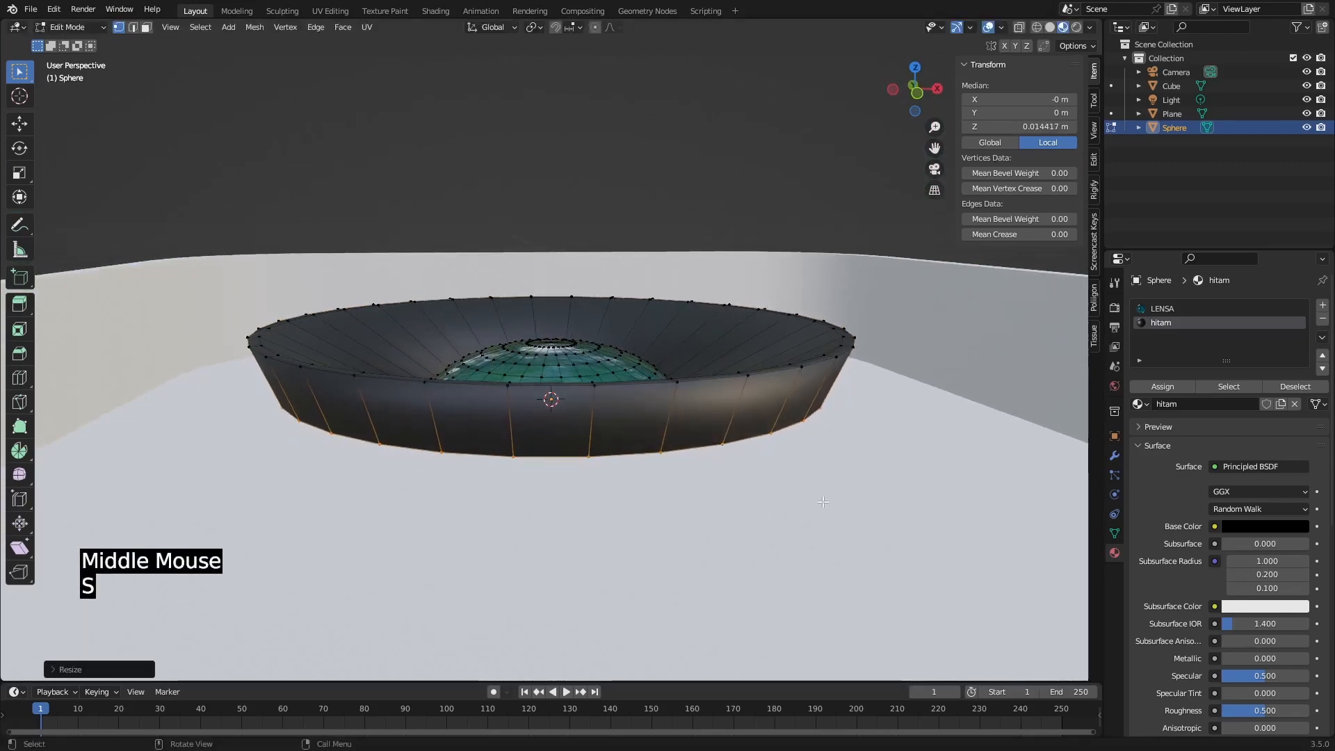
# Extrude the wall's bottom edge loop outward by about 1.08, and extrude it down along Z by about 0.021 m.
pyautogui.press('e')
pyautogui.press('s')
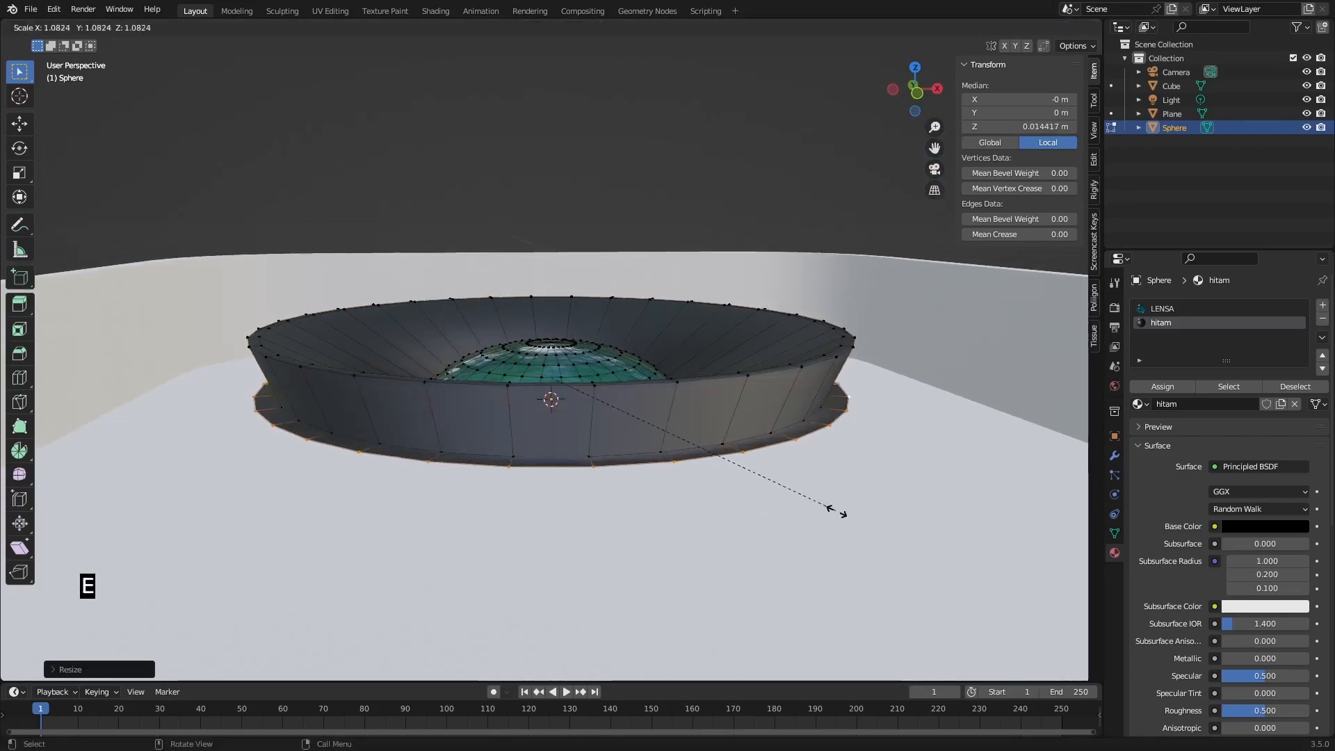
pyautogui.click(838, 513)
pyautogui.press('e')
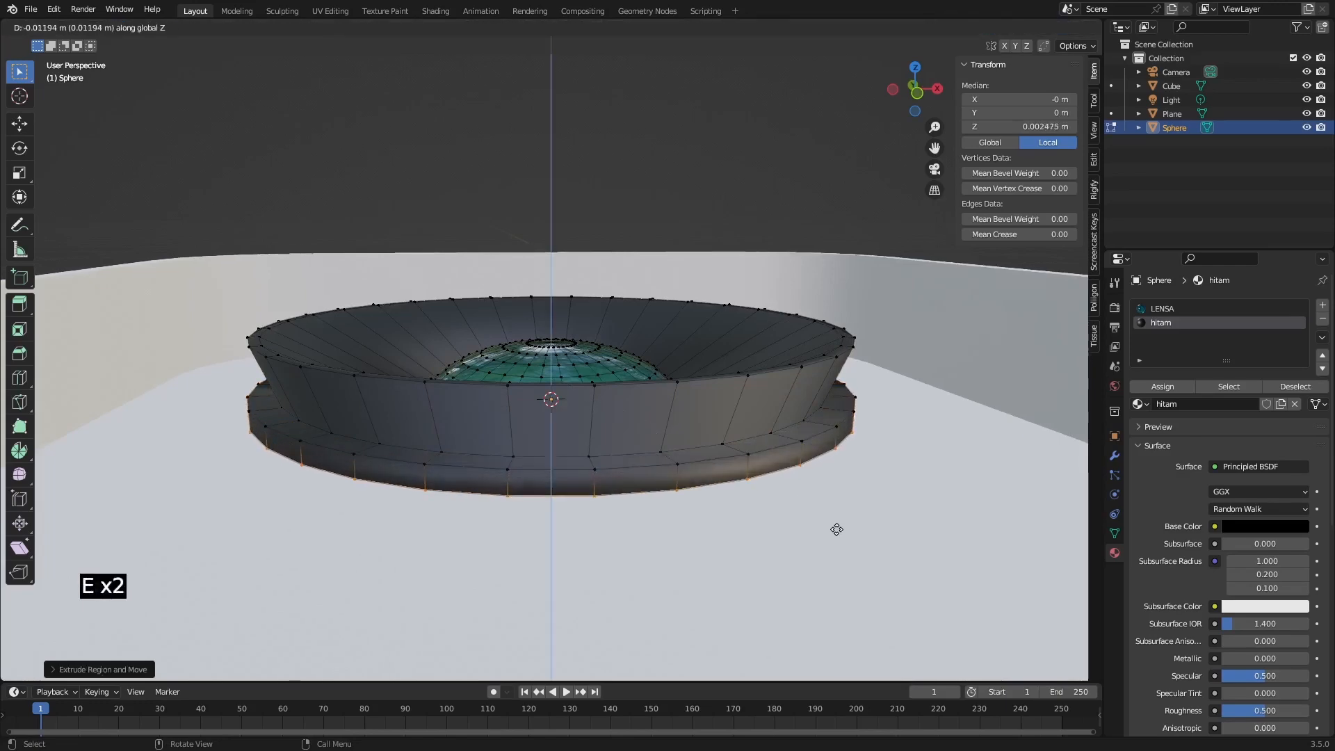
pyautogui.click(834, 542)
# Add a loop cut around the bowl's sloped faces and slide it toward the lens by a factor of about 0.325.
pyautogui.moveTo(817, 444); pyautogui.dragTo(789, 560, button='middle')
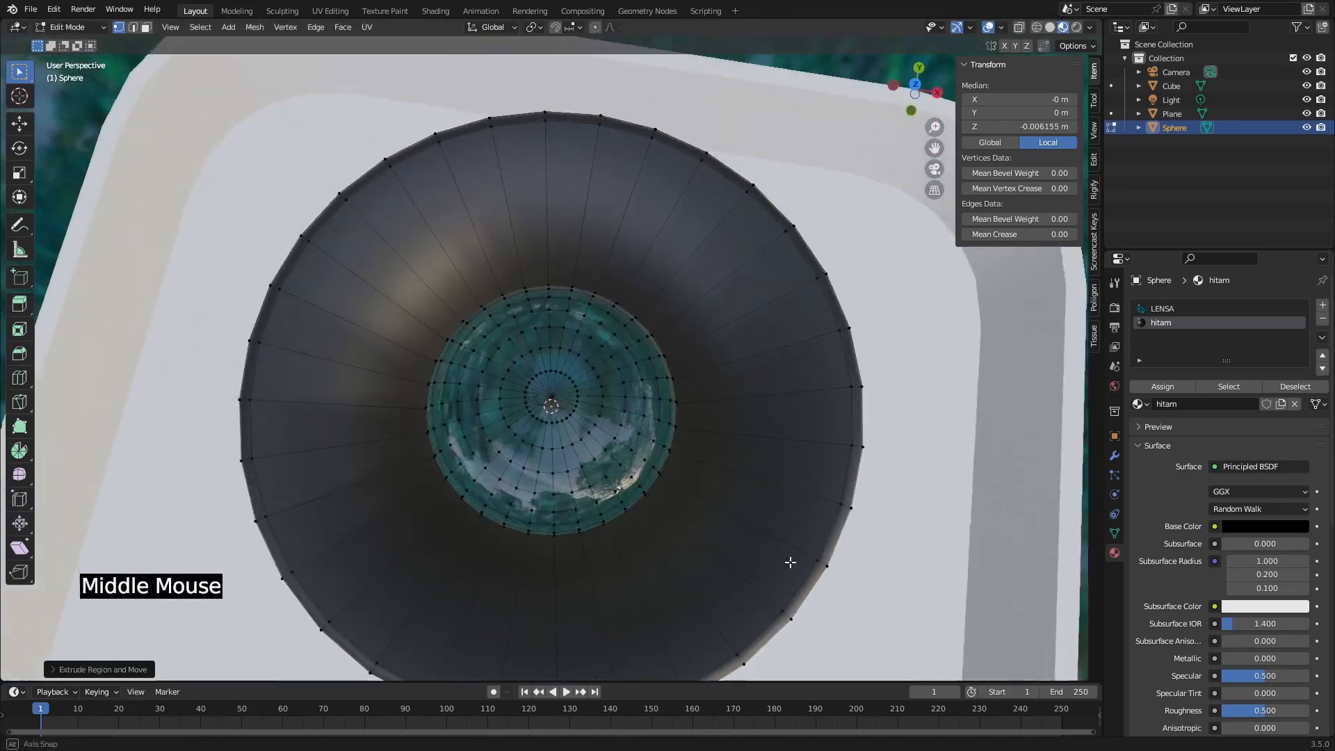
pyautogui.moveTo(655, 492); pyautogui.dragTo(650, 451, button='middle')
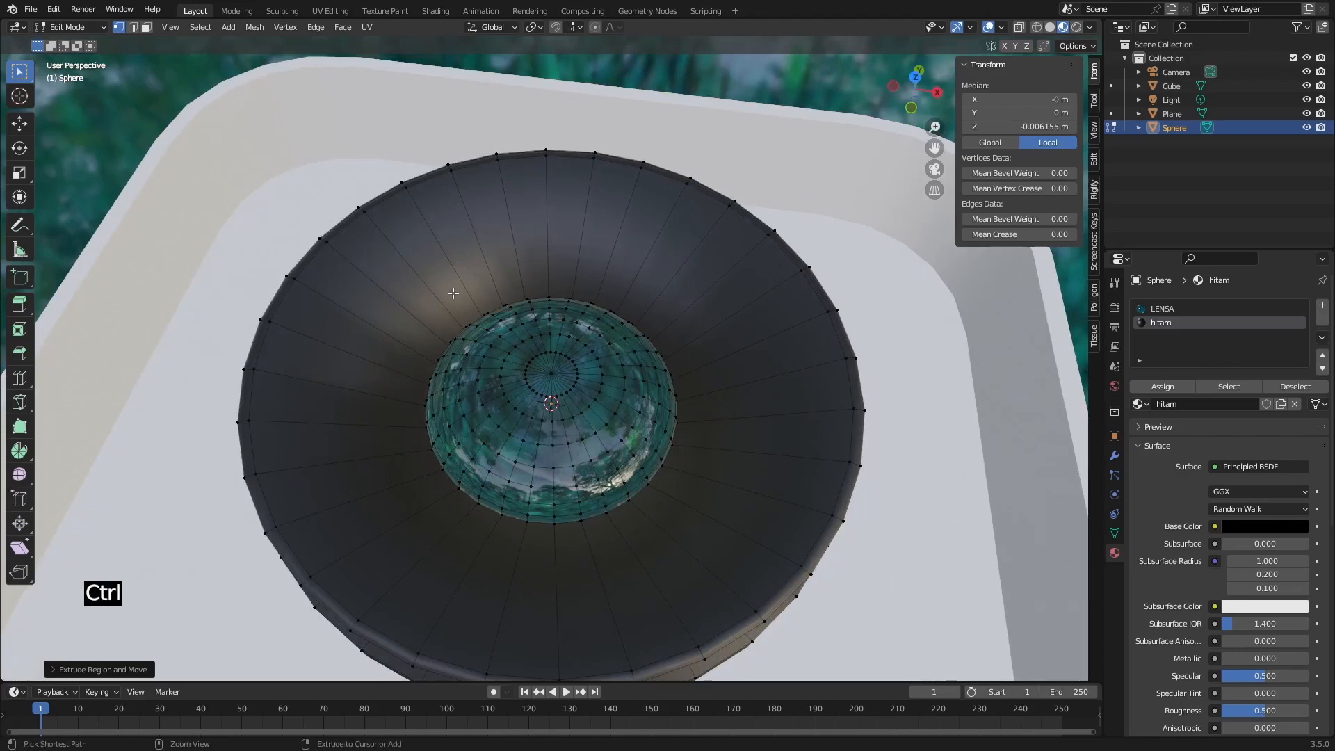
pyautogui.hotkey('ctrl', 'r')
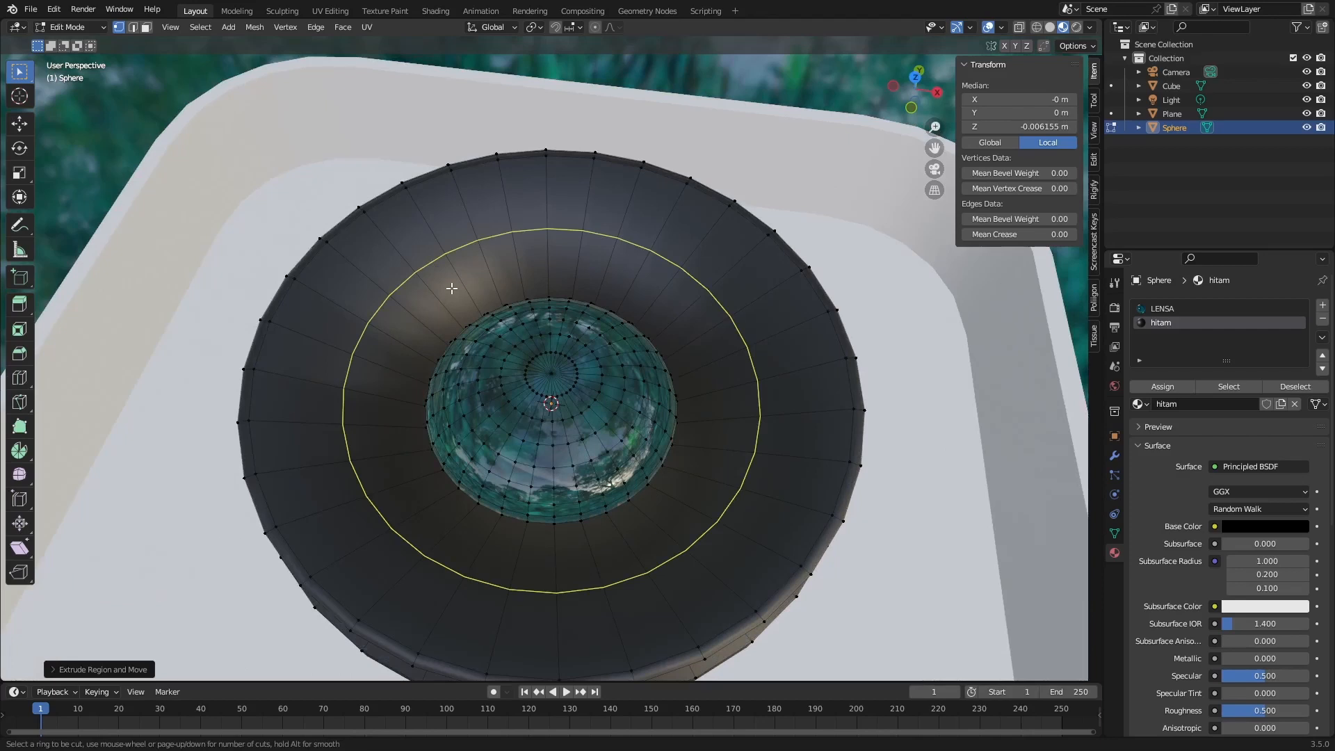
pyautogui.click(452, 288)
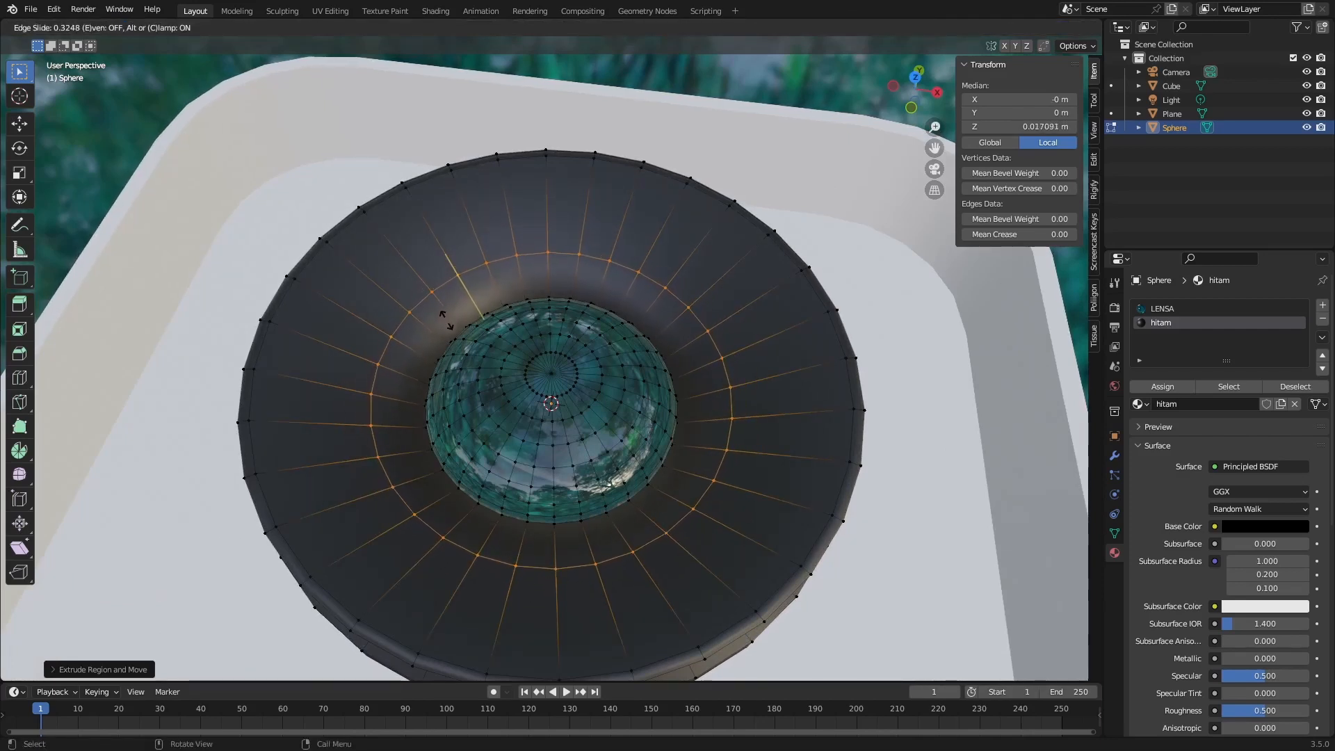
pyautogui.click(446, 320)
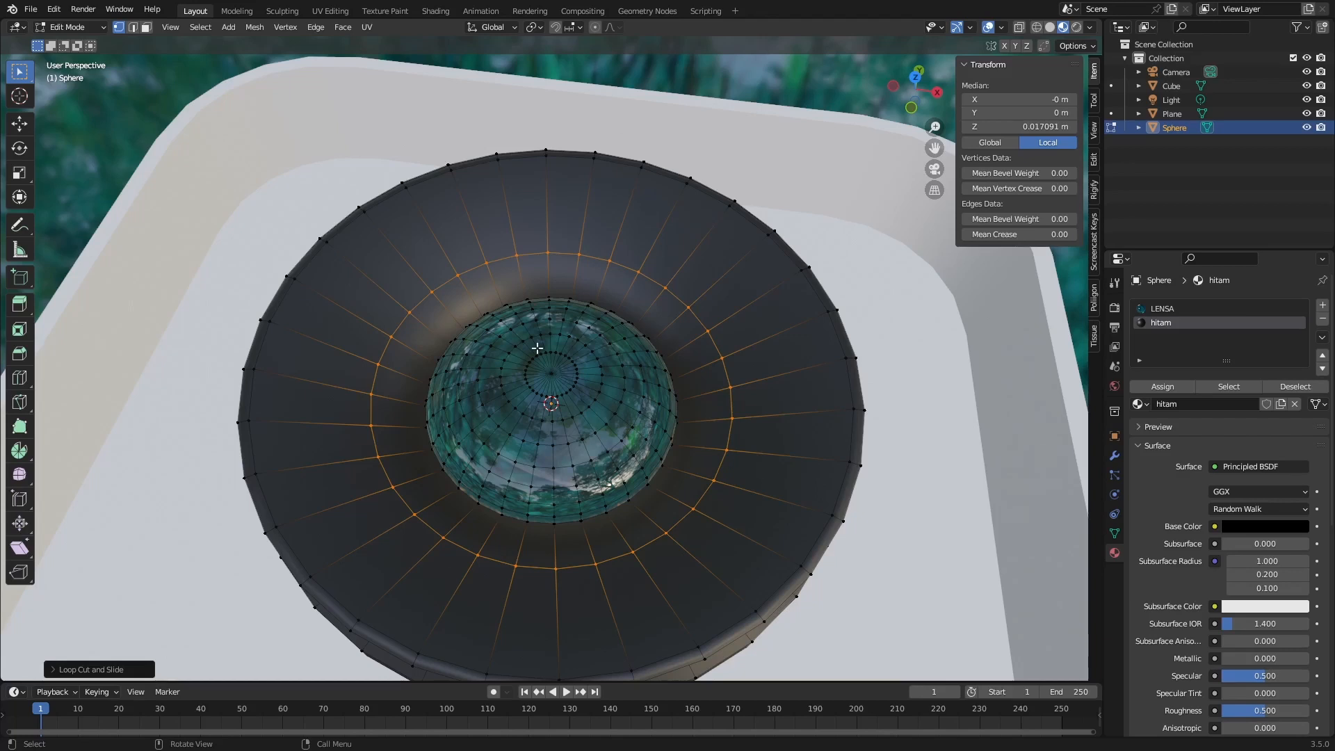
# Scale the bowl's upper inner edge loop inward to about 0.65 to widen the rim's top, and return to Object Mode.
pyautogui.keyDown('alt'); pyautogui.click(341, 237); pyautogui.keyUp('alt')
pyautogui.press('s')
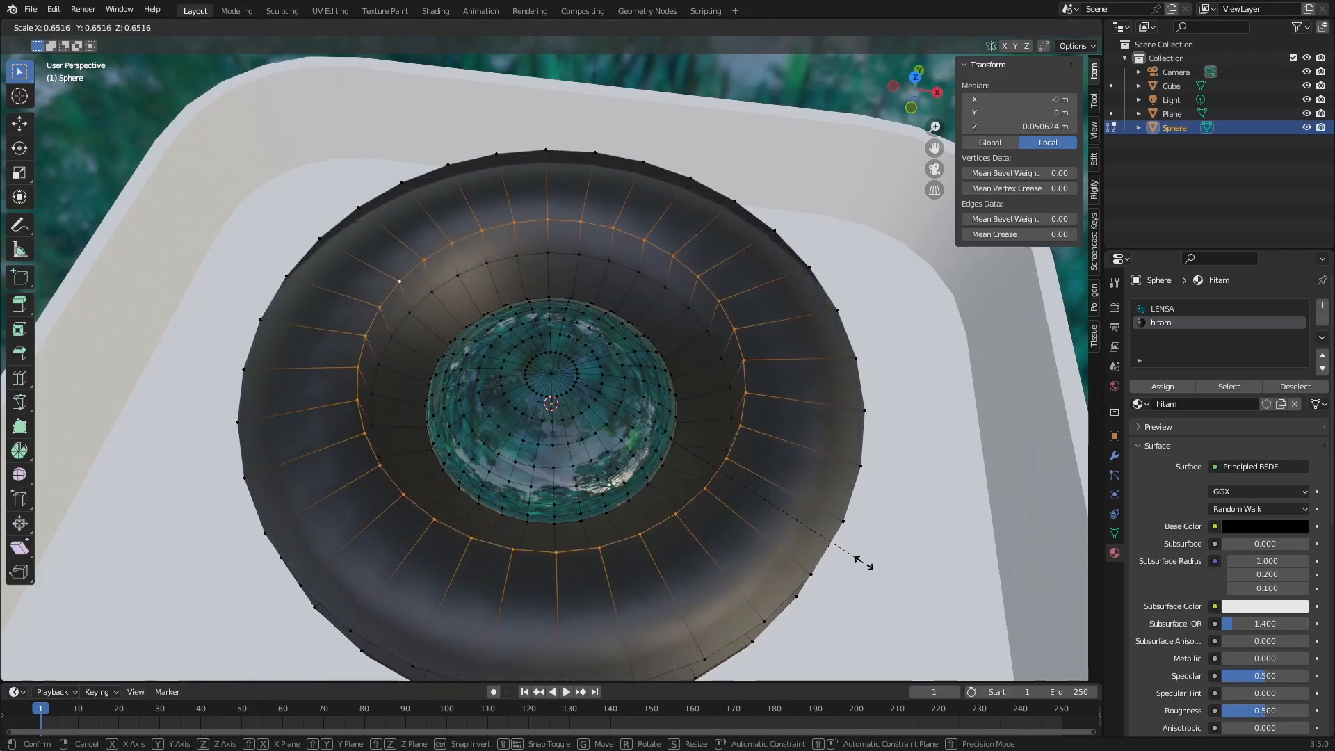
pyautogui.click(865, 560)
pyautogui.moveTo(864, 560); pyautogui.dragTo(753, 486, button='middle')
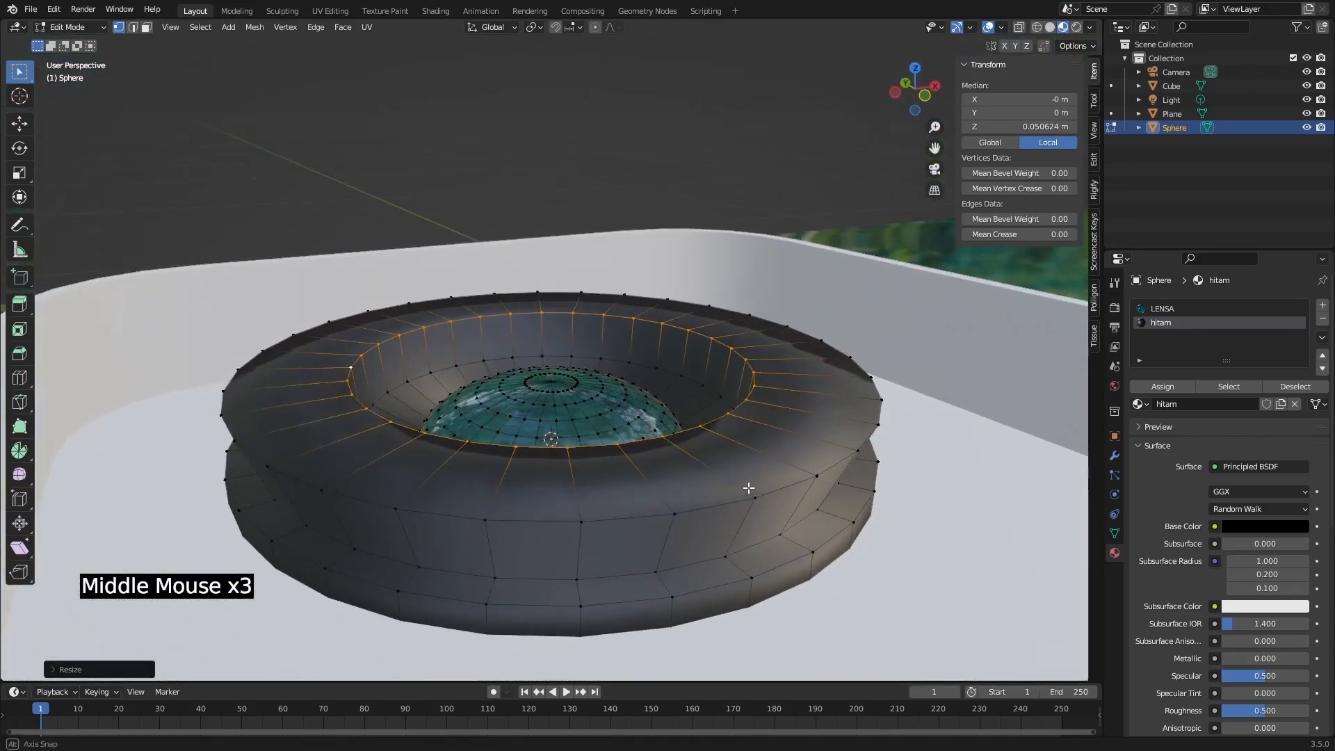
pyautogui.scroll(-2, 1203, 578)
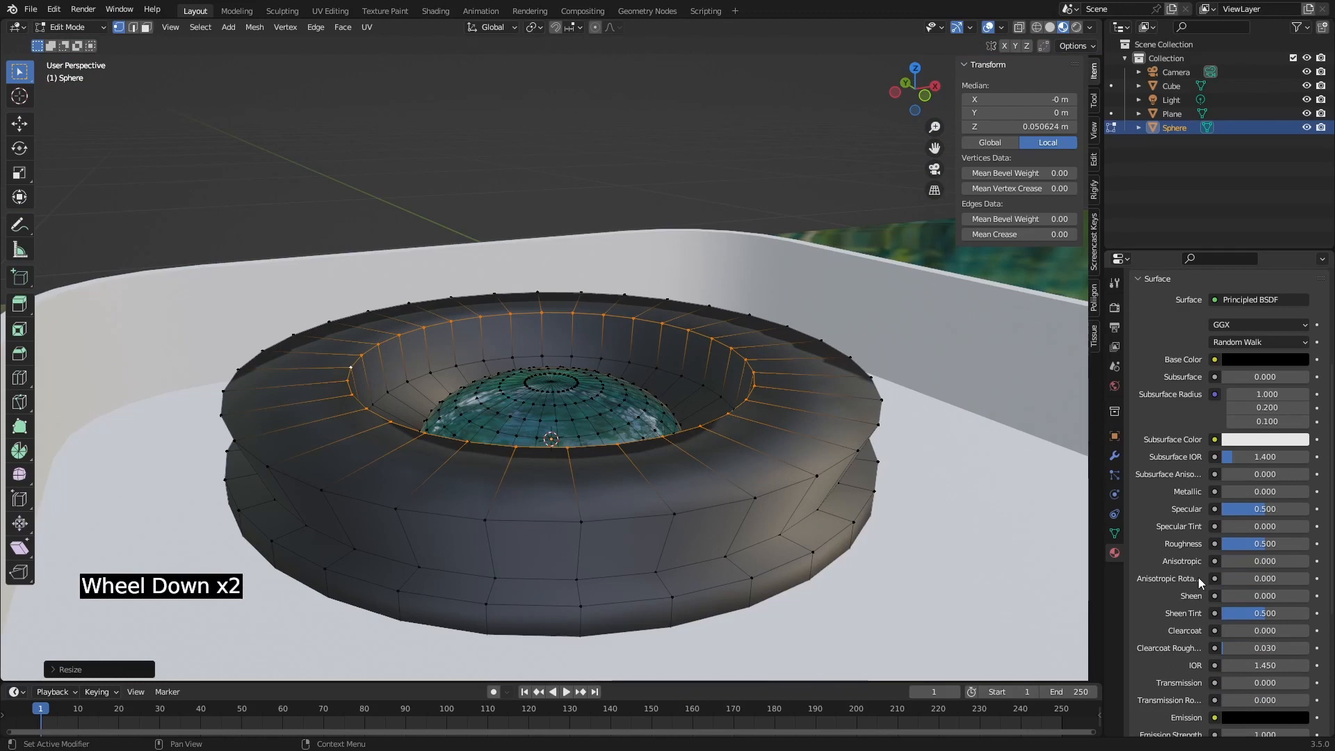
pyautogui.press('Tab')
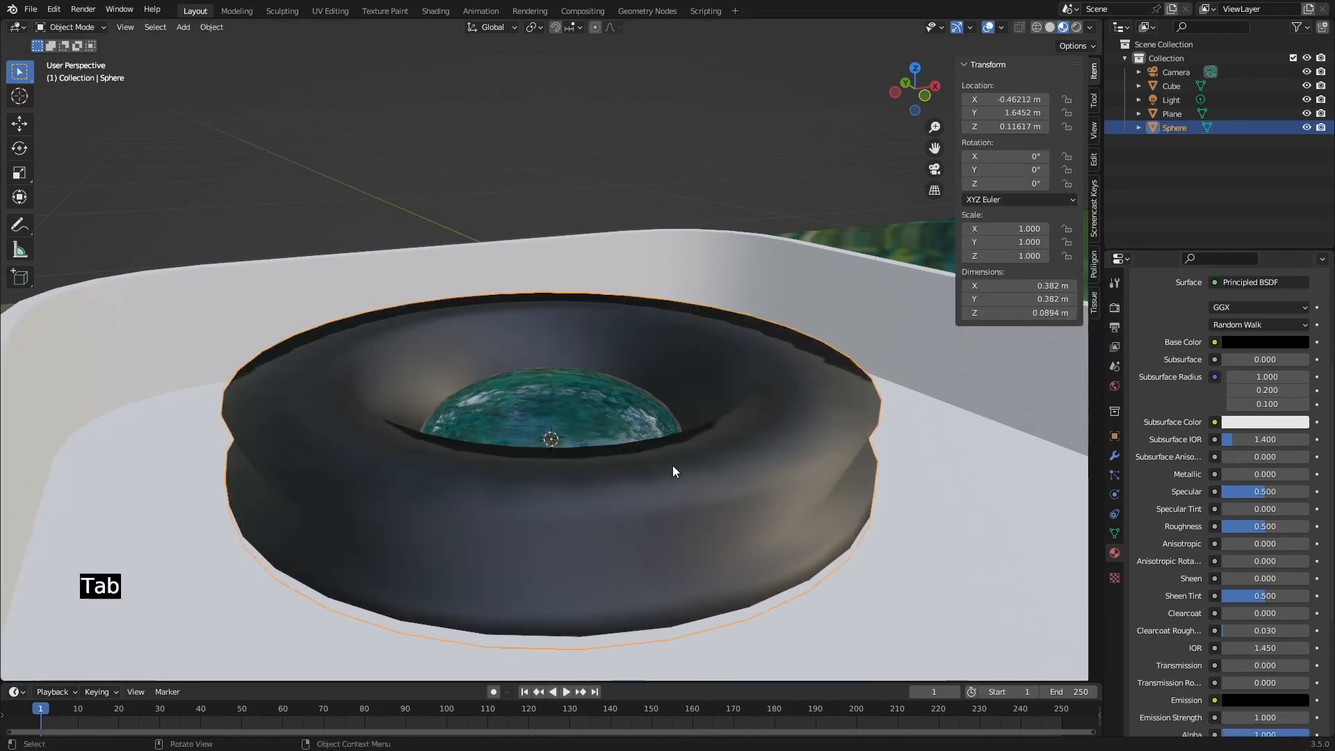
# Enable Auto Smooth at 30° in the lens and rim mesh's normals settings.
pyautogui.click(1112, 529)
pyautogui.scroll(-1, 1152, 507)
pyautogui.scroll(1, 1153, 508)
pyautogui.scroll(-1, 1152, 507)
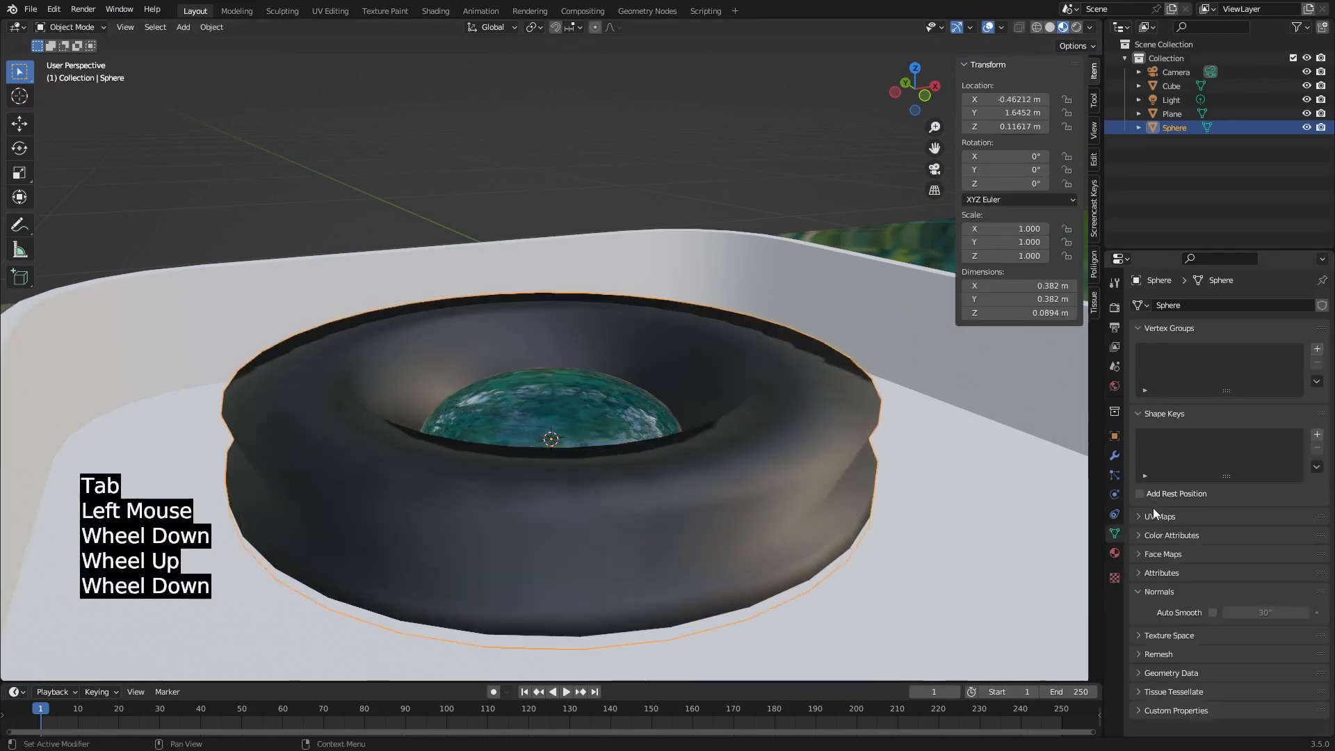
pyautogui.click(706, 501)
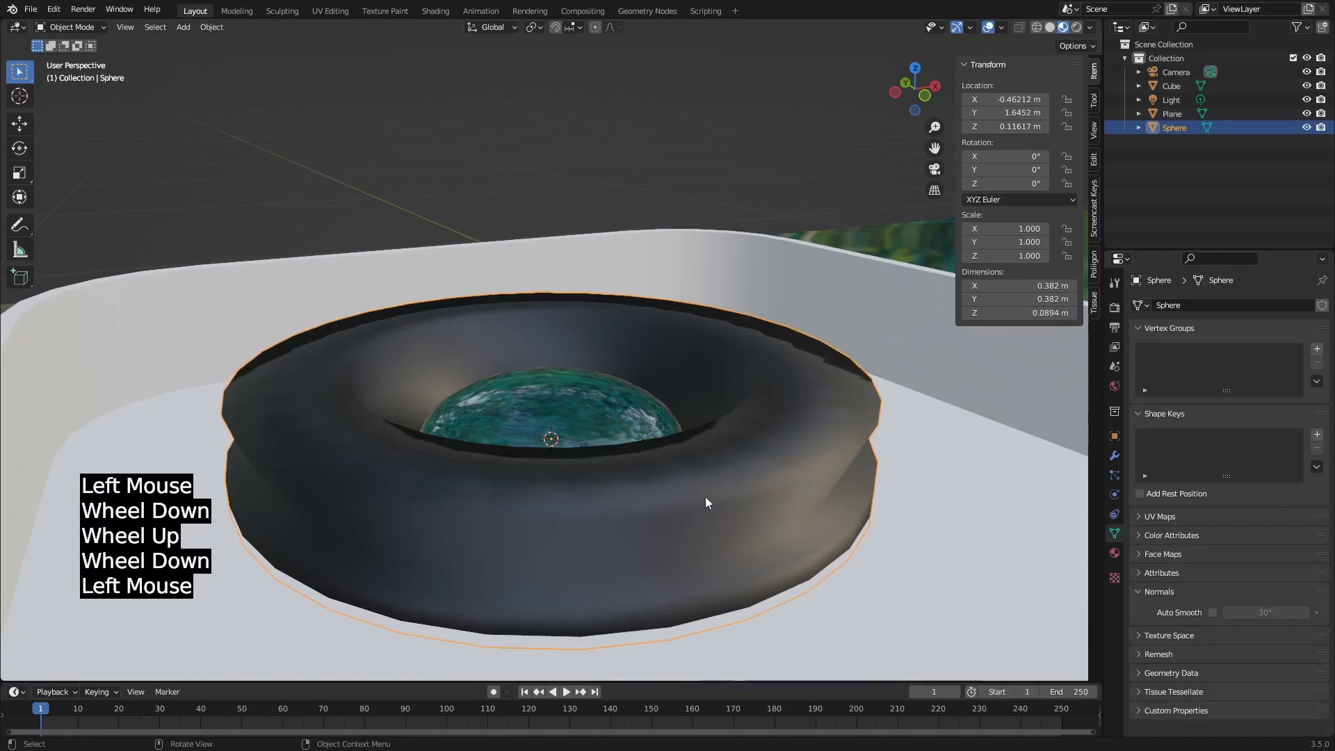
pyautogui.click(1212, 613)
pyautogui.moveTo(608, 411)
pyautogui.mouseDown(button='middle')
pyautogui.moveTo(594, 460)
pyautogui.moveTo(610, 445)
pyautogui.mouseUp(button='middle')
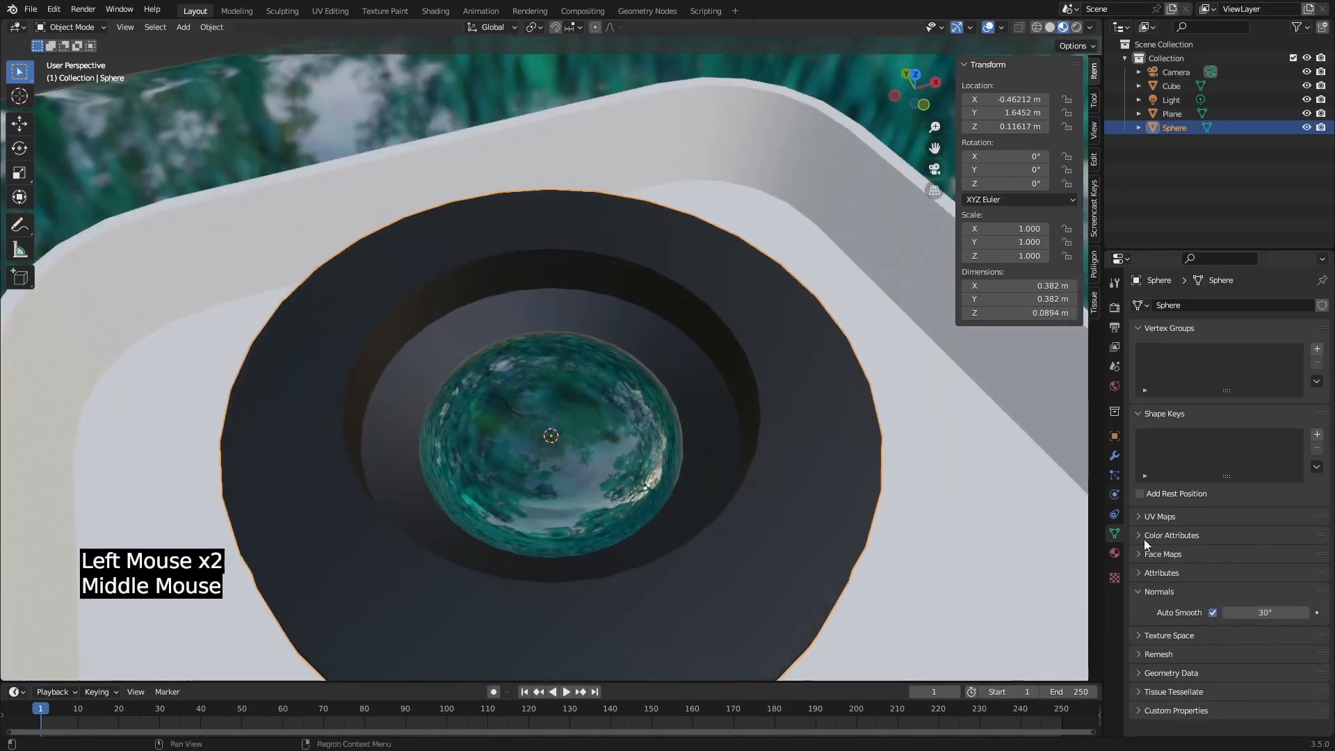
# Scale the upper and lower edge loops of the rim's inner wall inward to about 0.76, and return to Object Mode.
pyautogui.press('Tab')
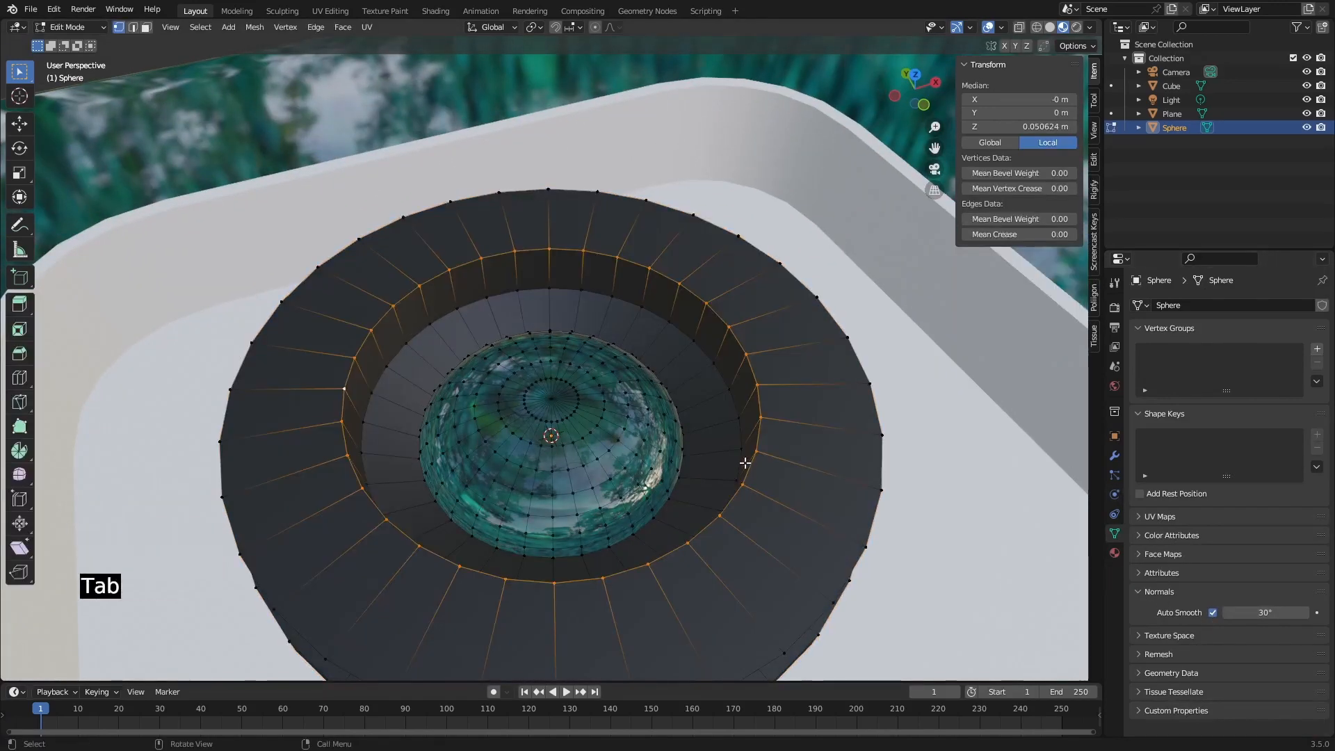
pyautogui.keyDown('alt'); pyautogui.keyDown('shift'); pyautogui.click(734, 402); pyautogui.keyUp('shift'); pyautogui.keyUp('alt')
pyautogui.press('s')
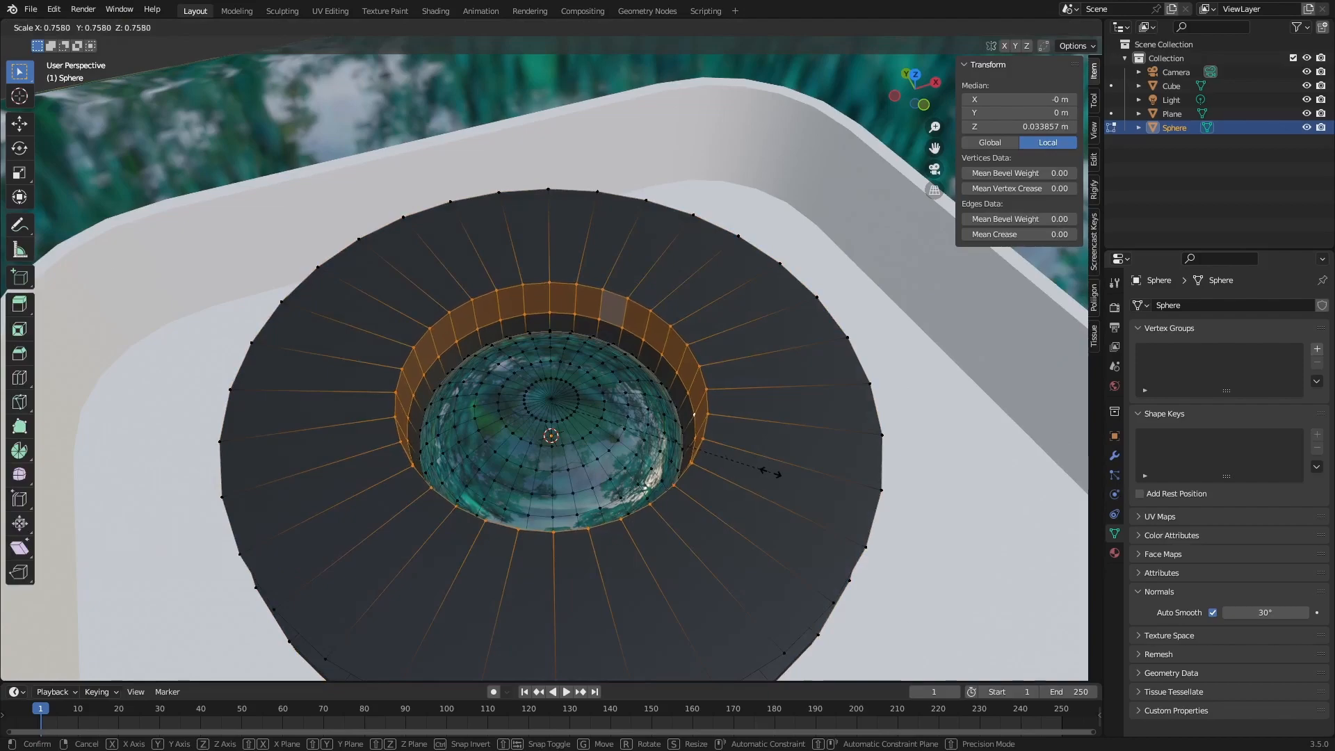
pyautogui.click(773, 463)
pyautogui.scroll(-2, 748, 545)
pyautogui.moveTo(775, 459); pyautogui.dragTo(551, 378, button='middle')
pyautogui.press('Tab')
pyautogui.scroll(-2, 551, 378)
pyautogui.scroll(3, 550, 320)
pyautogui.scroll(-4, 549, 320)
# Duplicate the whole lens and rim mesh in Edit Mode and move the copy about -0.47 m along Y.
pyautogui.press('Tab')
pyautogui.keyDown('shift'); pyautogui.moveTo(597, 451); pyautogui.dragTo(586, 317, button='middle'); pyautogui.keyUp('shift')
pyautogui.press('a')
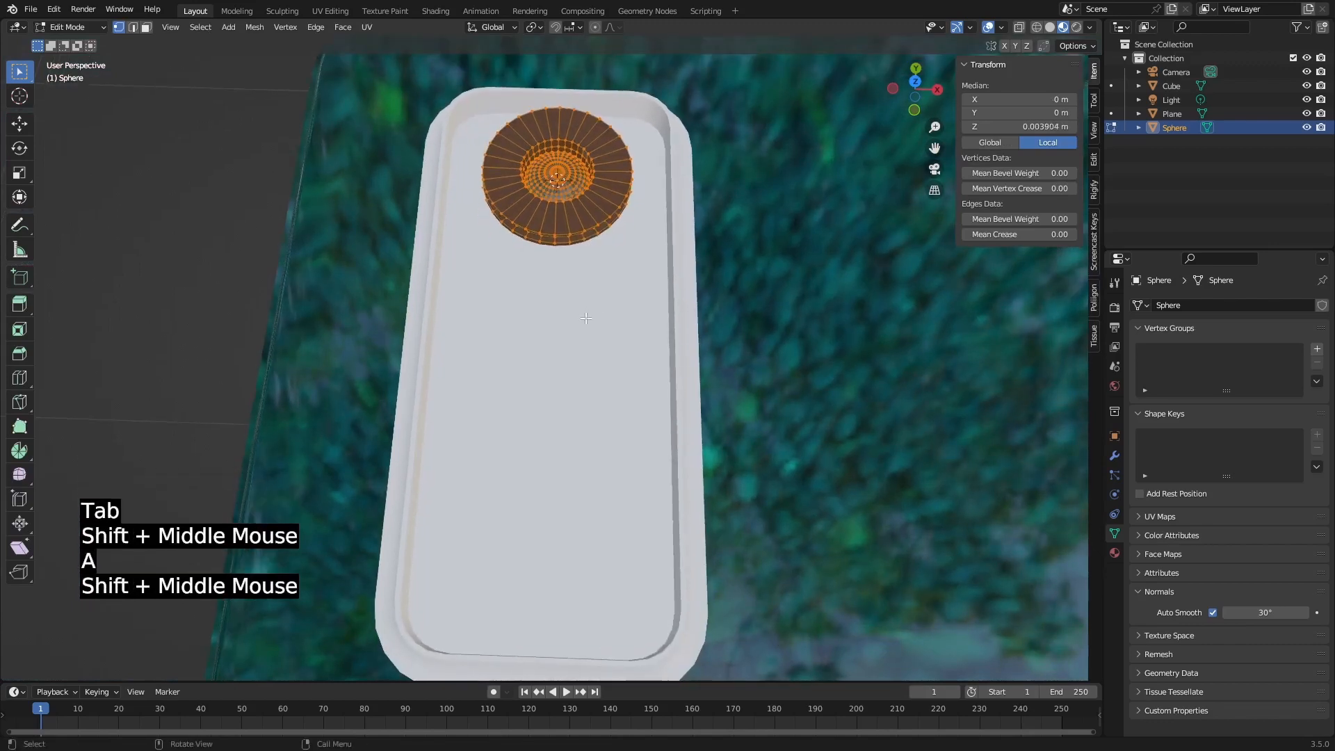
pyautogui.hotkey('shift', 'd')
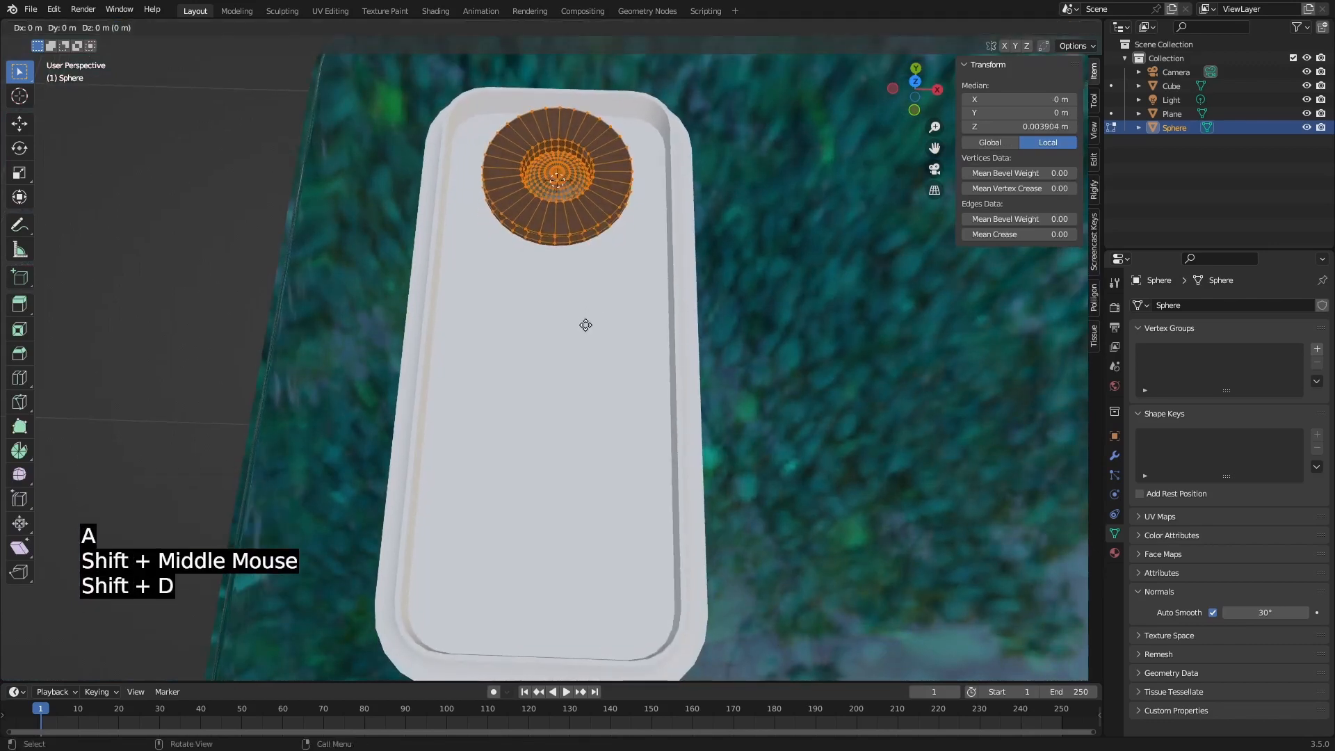
pyautogui.press('y')
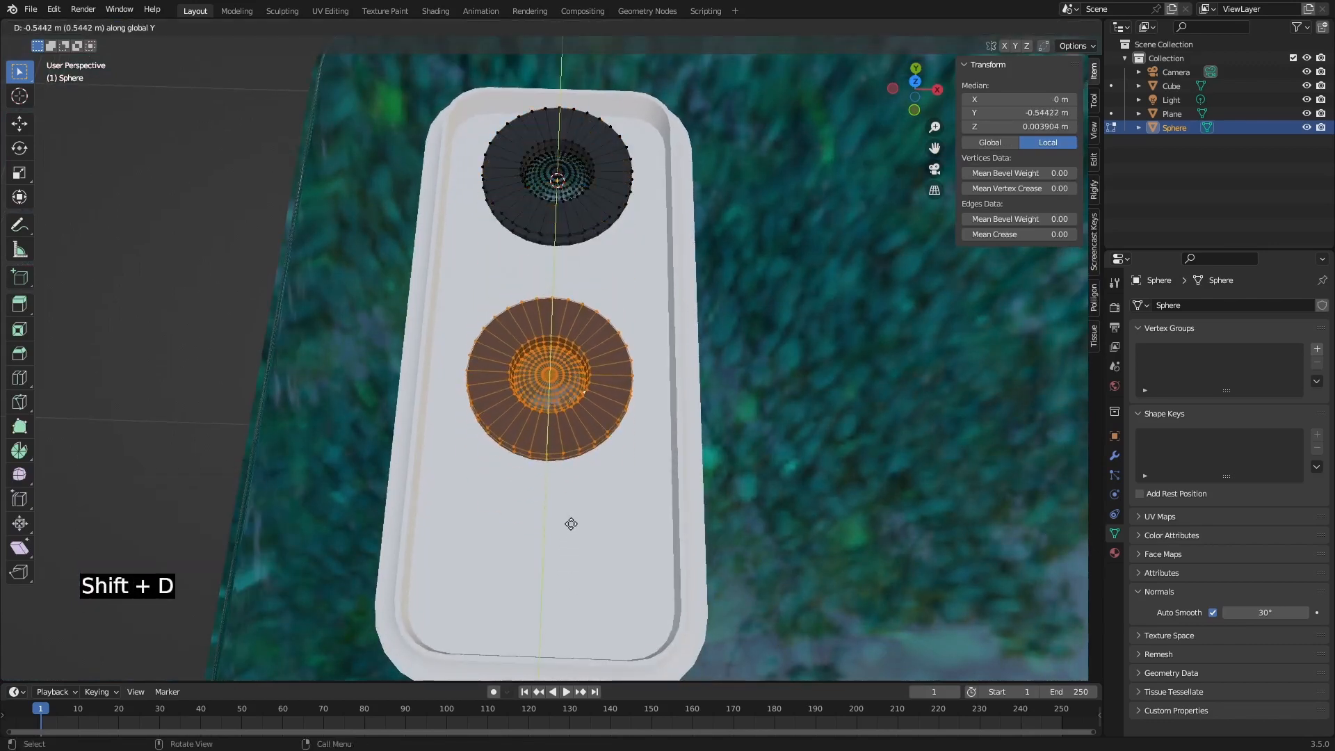
pyautogui.click(566, 491)
# Scale the upper and lower edge loops of the duplicate rim's inner wall outward, close to the rim's outer edge.
pyautogui.scroll(2, 550, 297)
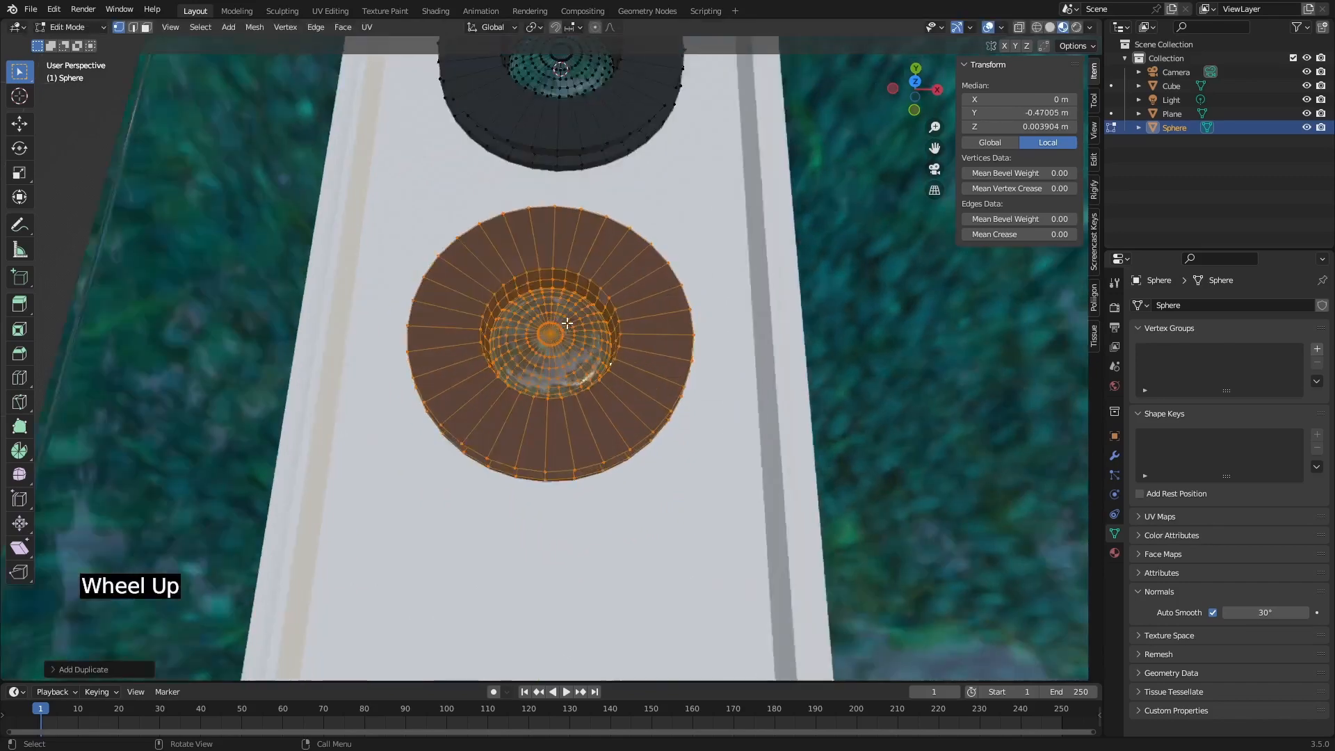
pyautogui.keyDown('shift'); pyautogui.moveTo(551, 298); pyautogui.dragTo(490, 337, button='middle'); pyautogui.keyUp('shift')
pyautogui.scroll(2, 678, 382)
pyautogui.click(542, 340)
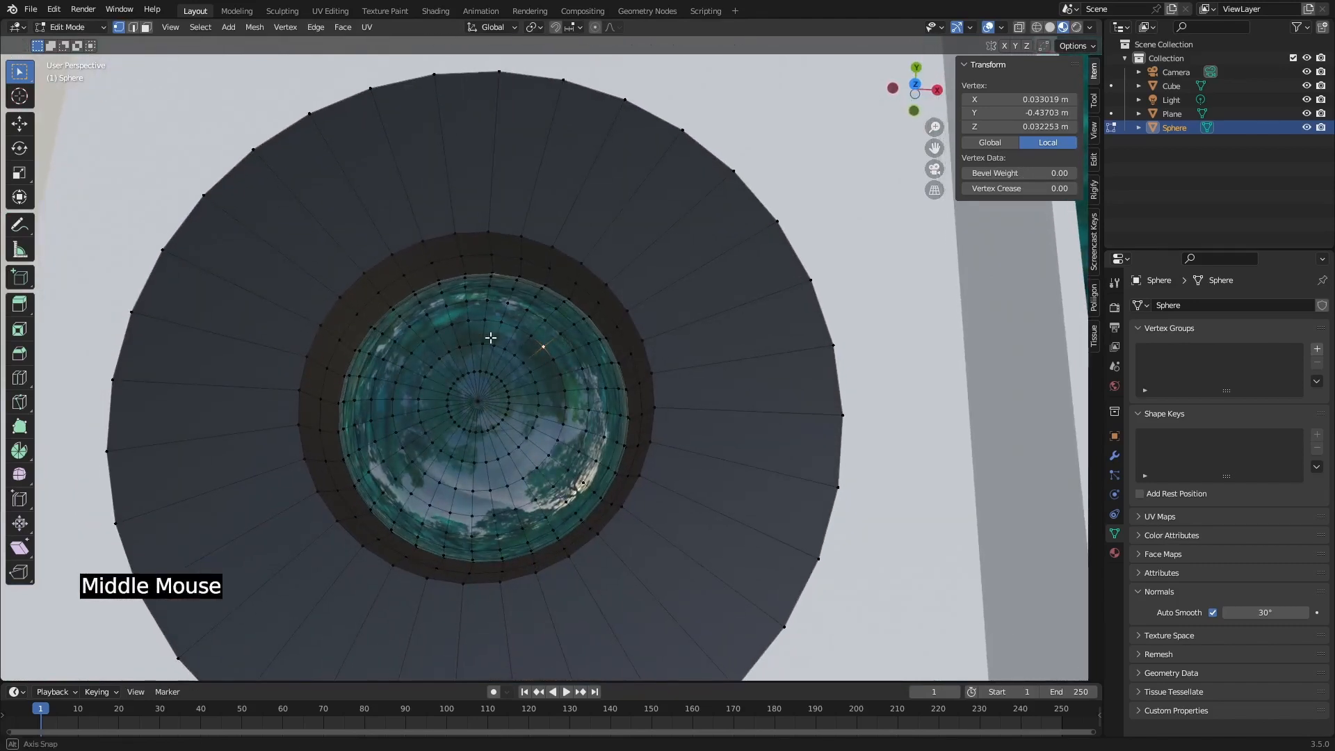
pyautogui.keyDown('alt'); pyautogui.click(452, 258); pyautogui.keyUp('alt')
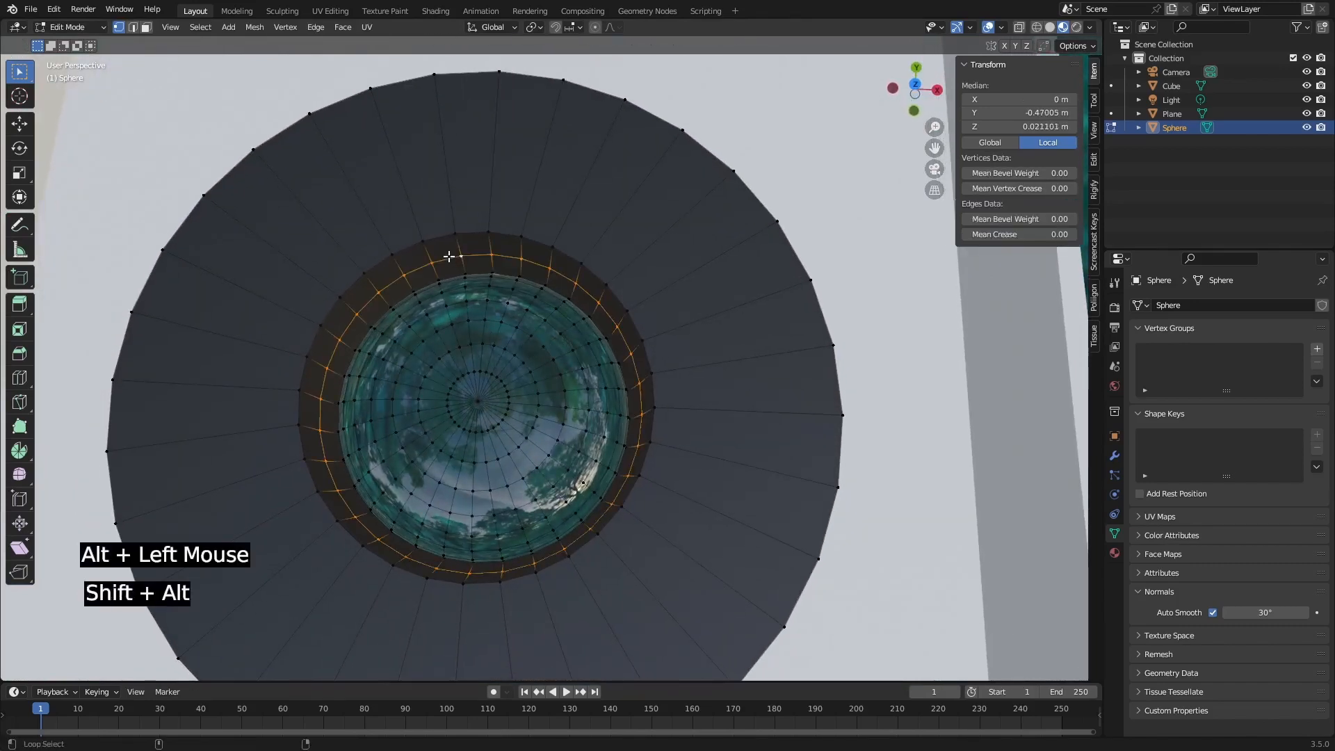
pyautogui.keyDown('alt'); pyautogui.keyDown('shift'); pyautogui.click(444, 236); pyautogui.keyUp('shift'); pyautogui.keyUp('alt')
pyautogui.press('s')
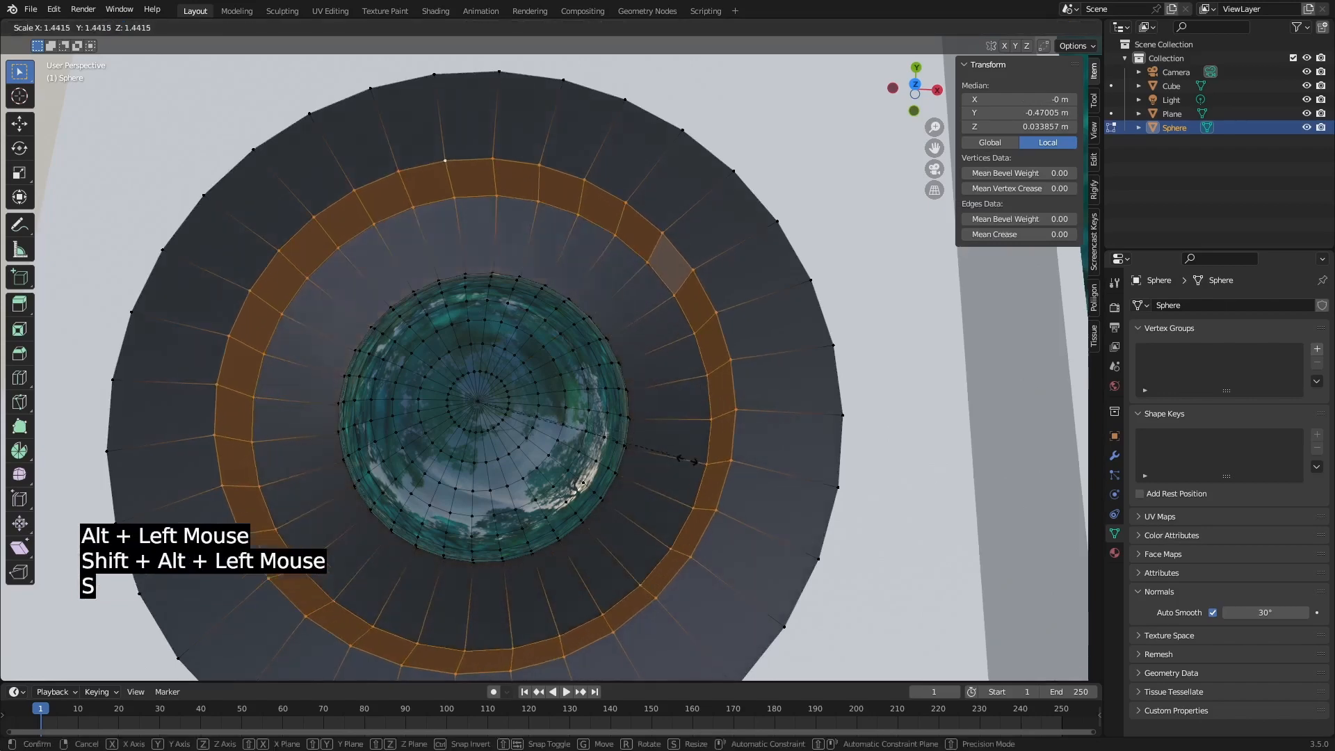
pyautogui.click(727, 473)
pyautogui.moveTo(711, 468); pyautogui.dragTo(679, 378, button='middle')
pyautogui.moveTo(532, 419); pyautogui.dragTo(543, 440, button='middle')
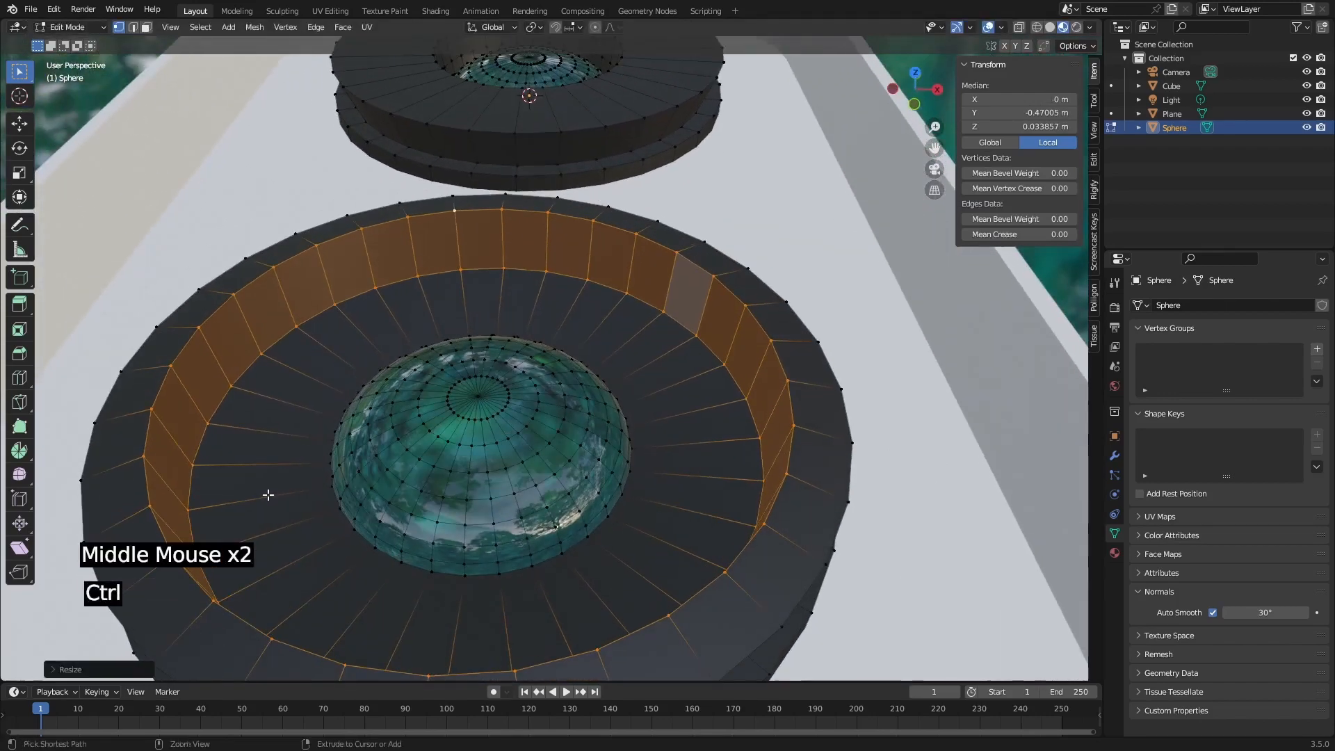
# Add two evenly spaced loop cuts around the recessed floor surrounding the duplicate's lens dome.
pyautogui.hotkey('ctrl', 'r')
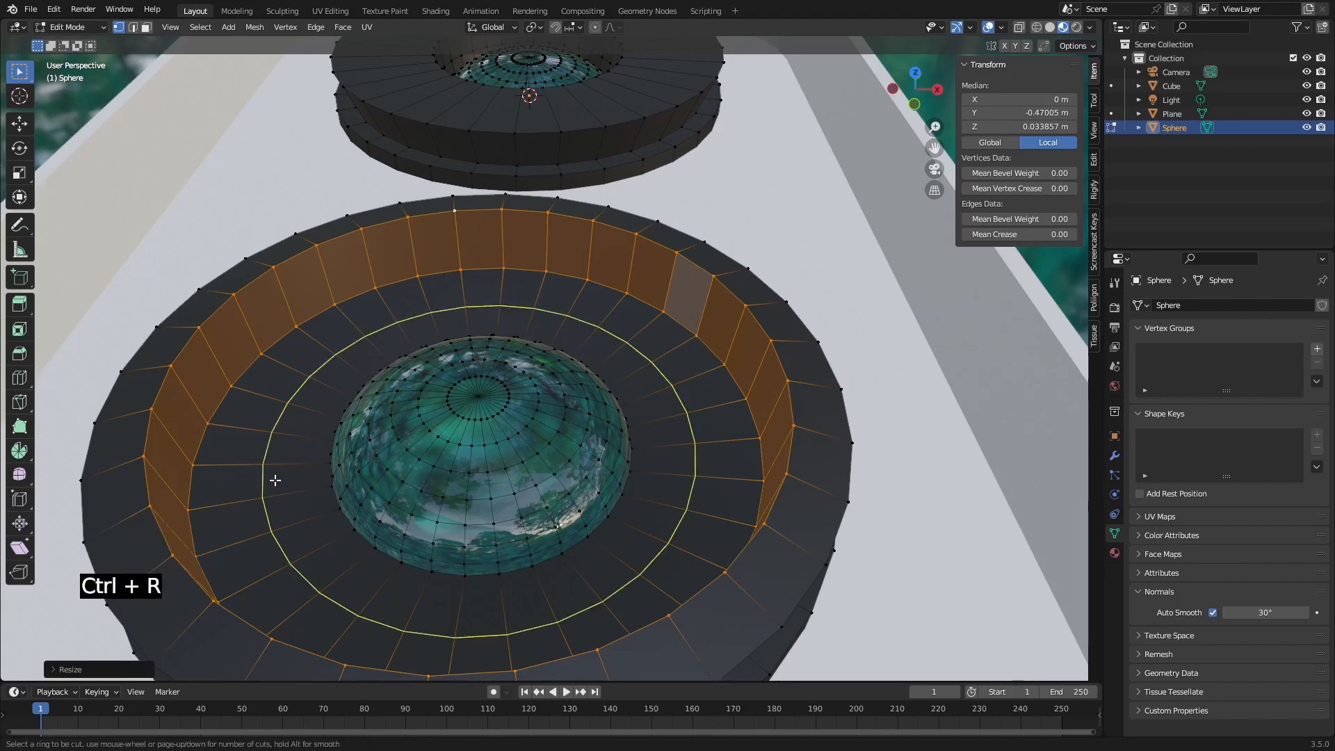
pyautogui.scroll(1, 275, 480)
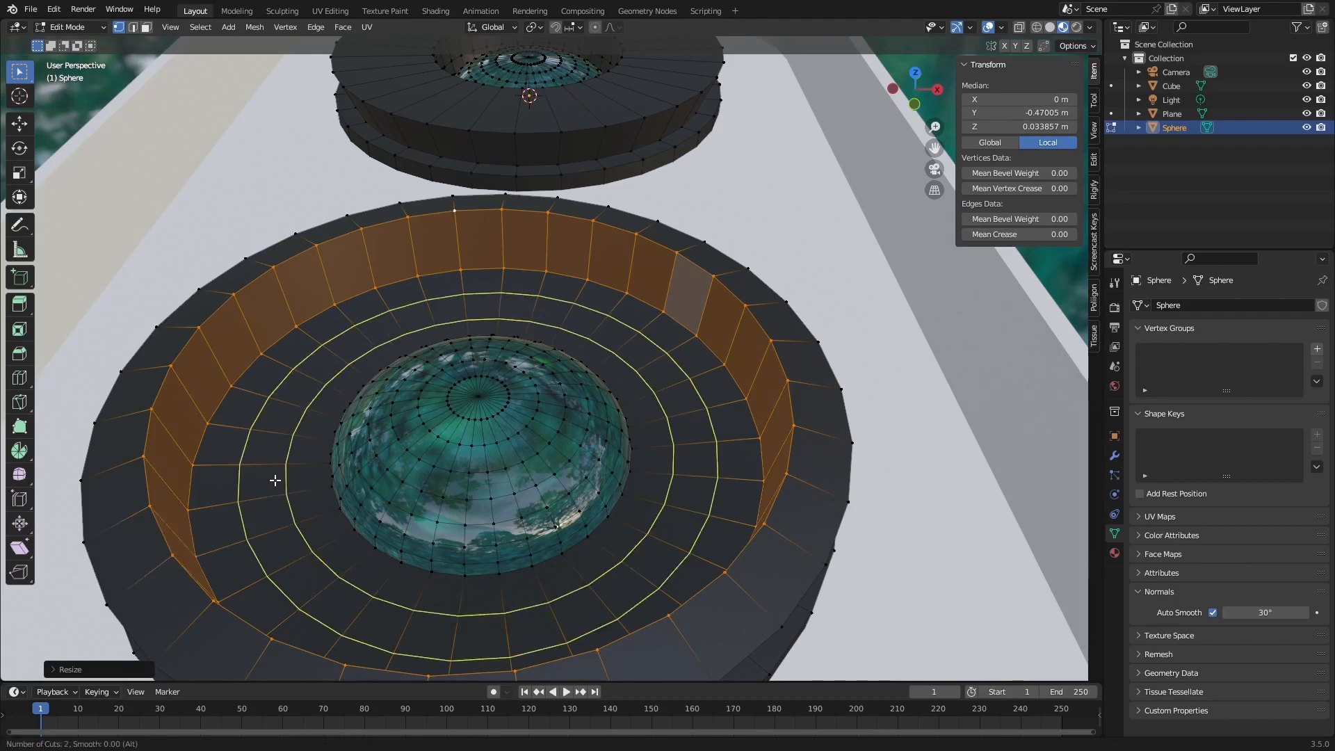
pyautogui.click(276, 479)
pyautogui.click(276, 480)
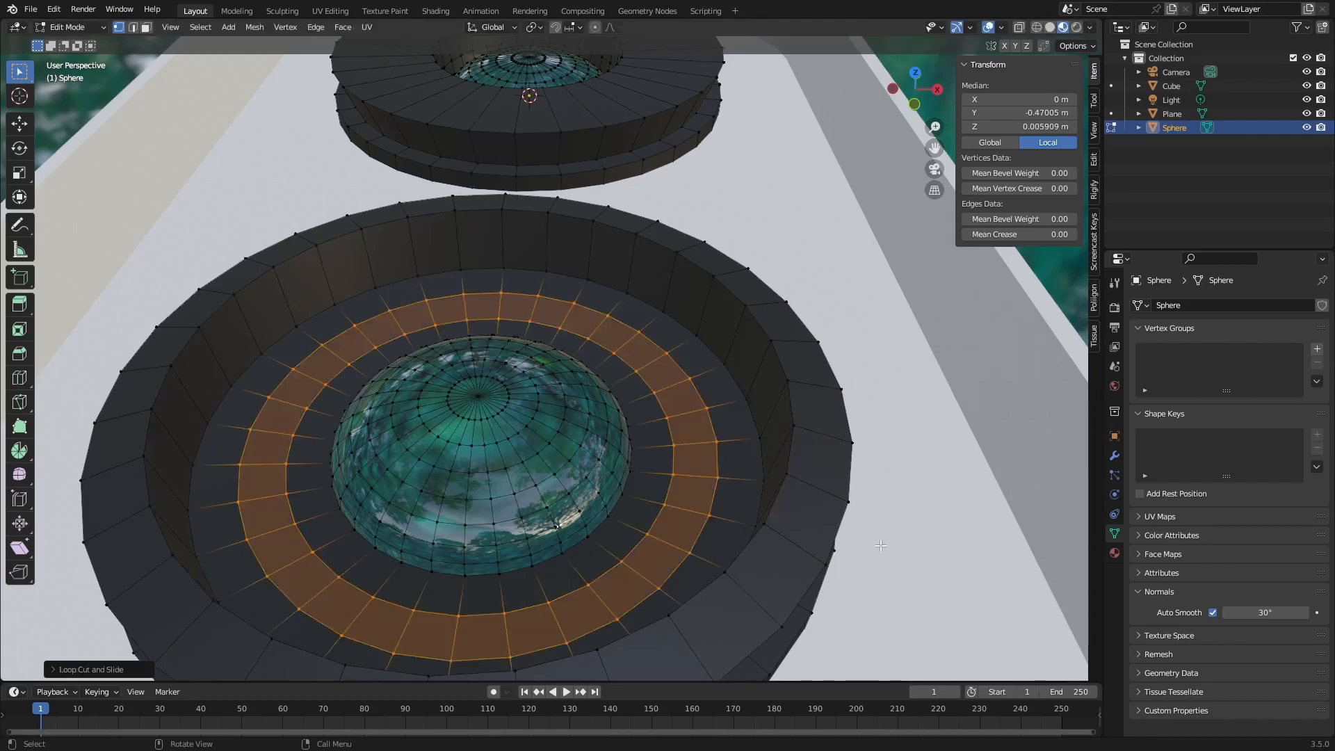
# Slide the inner of the two floor edge loops outward by a factor of about 0.4 to narrow the band between them.
pyautogui.press('s')
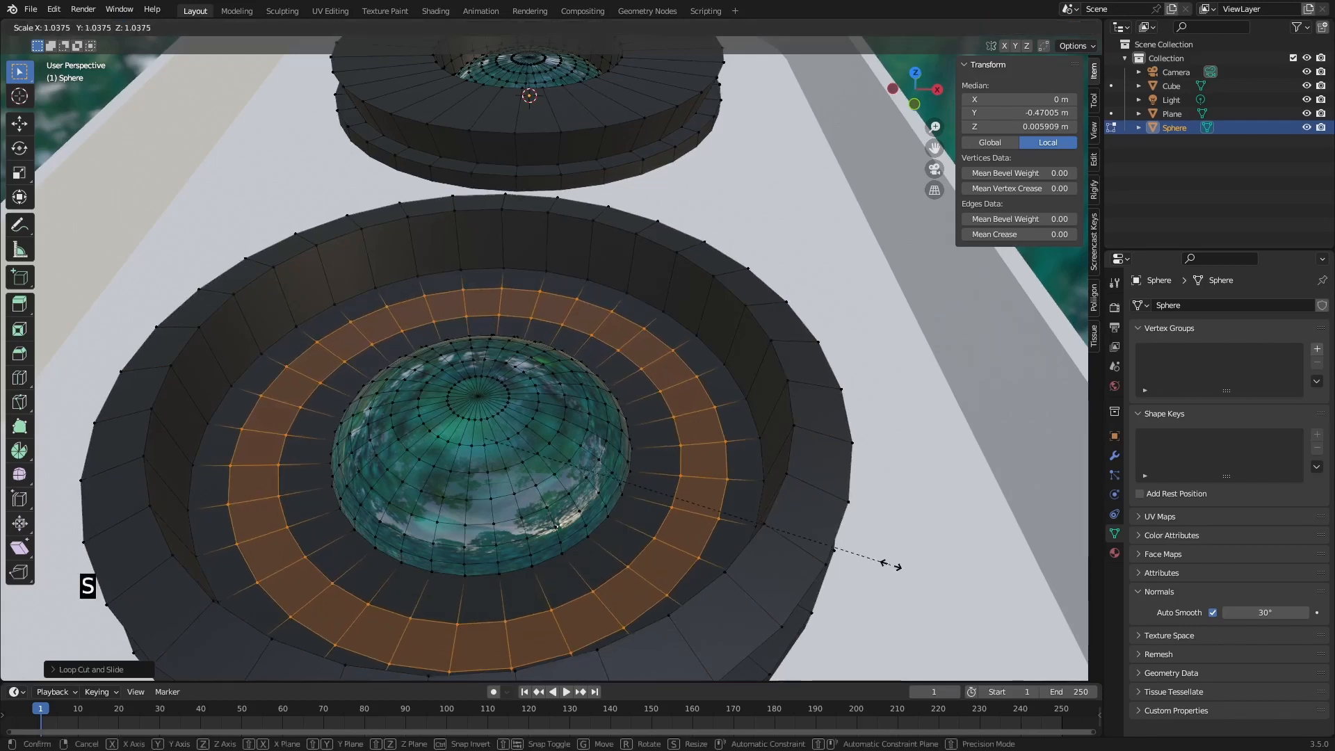
pyautogui.keyDown('alt'); pyautogui.click(670, 462); pyautogui.keyUp('alt')
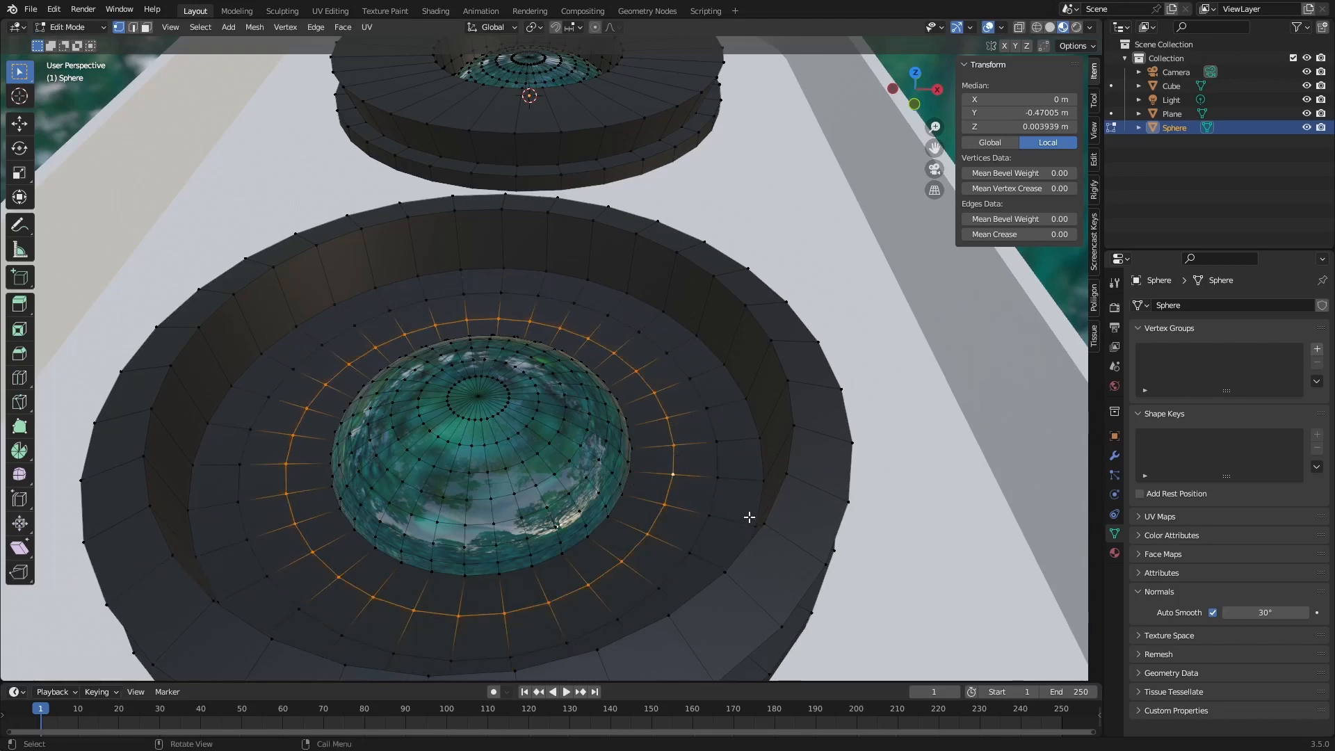
pyautogui.press('s')
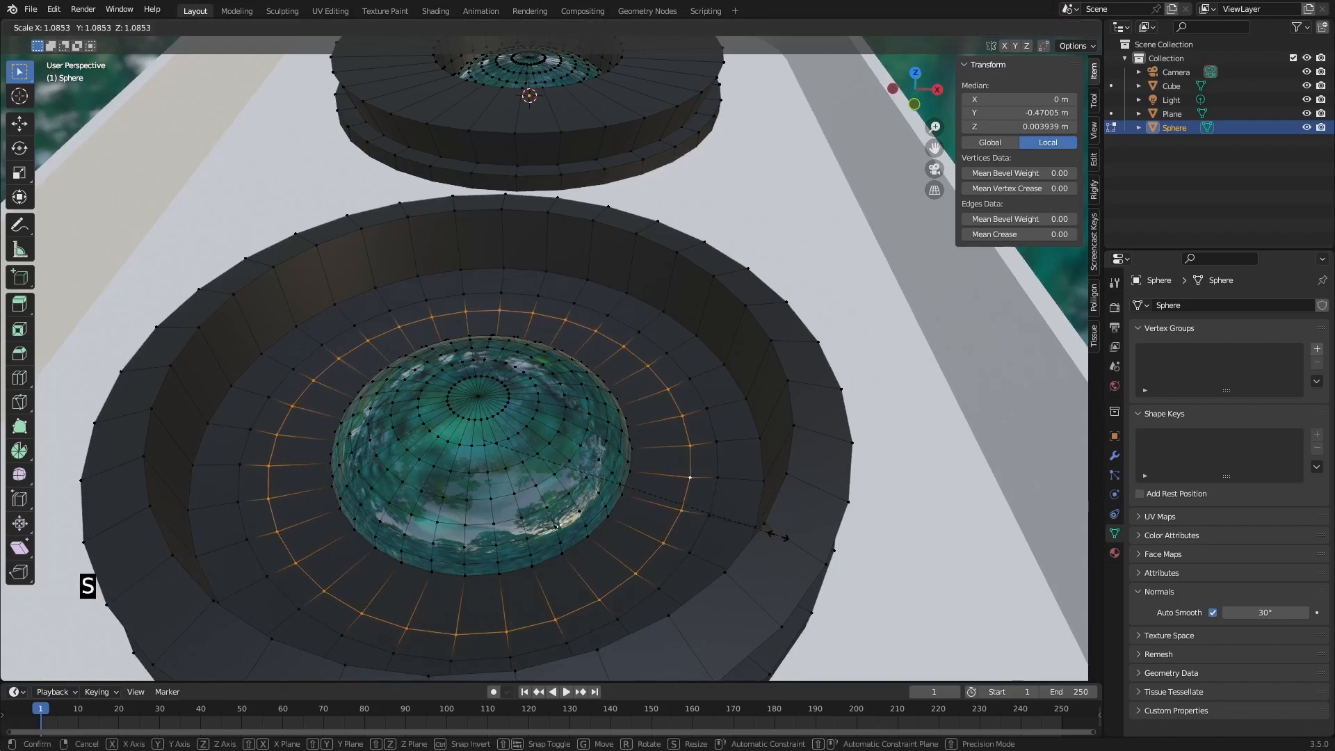
pyautogui.press('Escape')
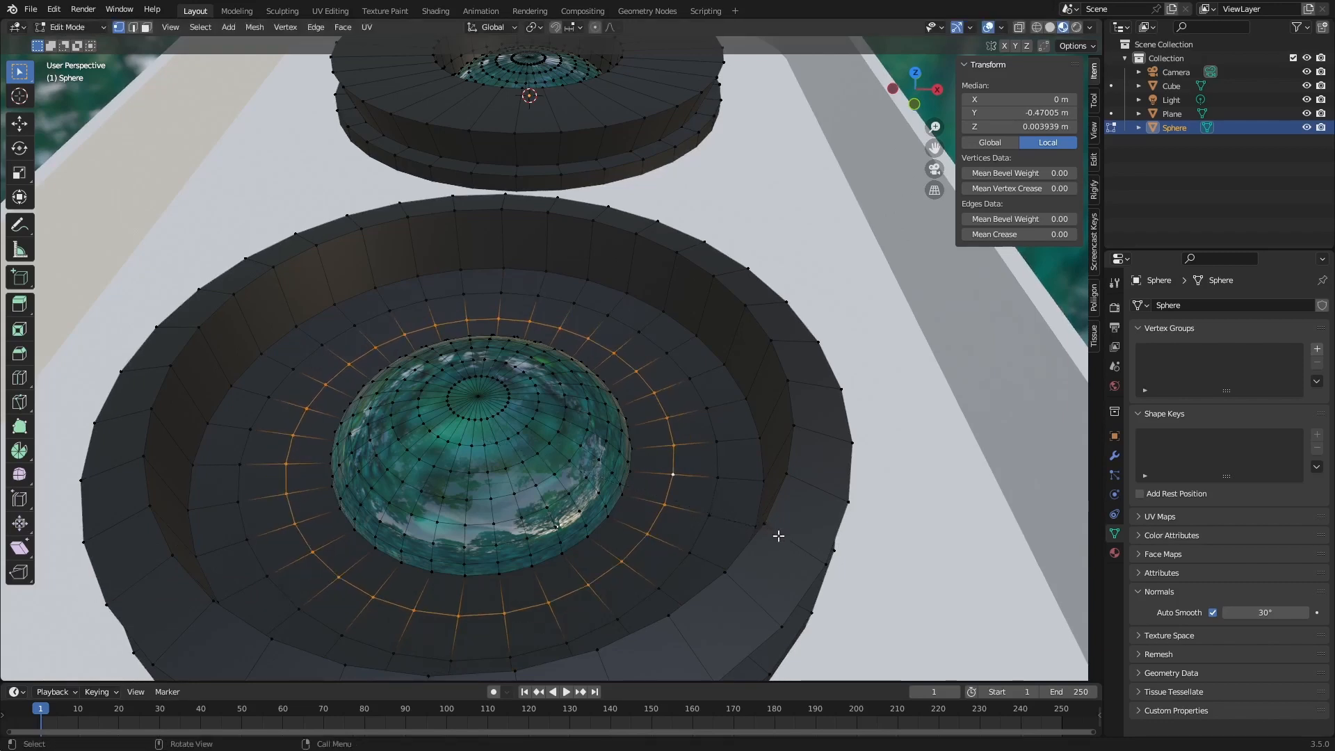
pyautogui.press('g')
pyautogui.press('g')
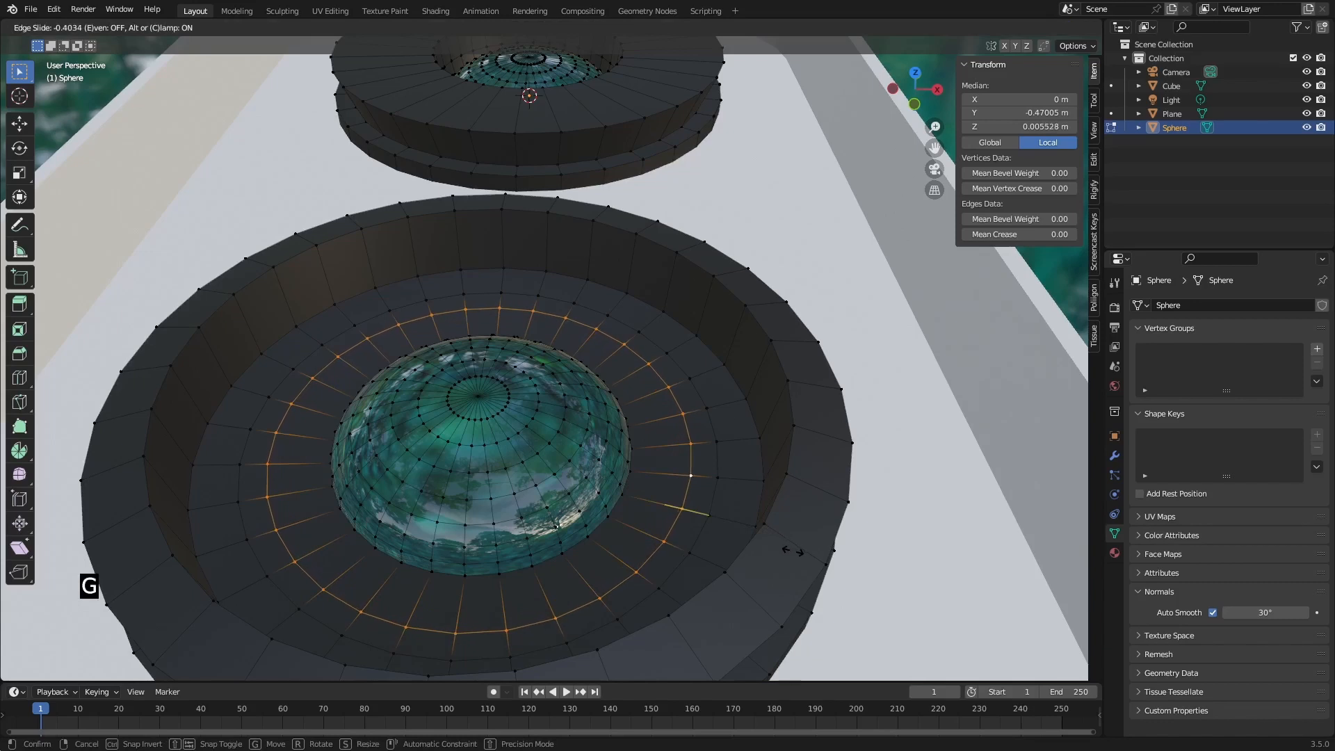
pyautogui.click(795, 551)
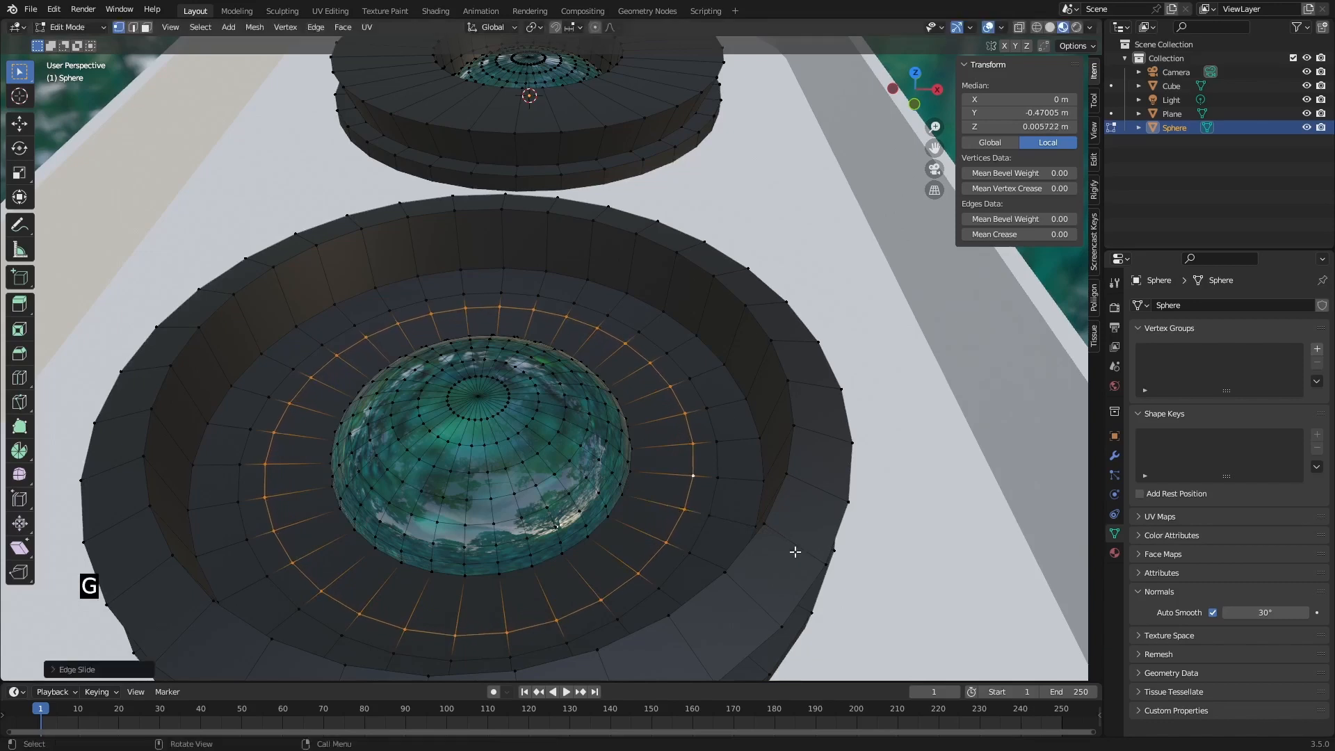
# Extrude the narrow band of floor faces upward by about 0.022 m as a raised ring, and return to Object Mode.
pyautogui.keyDown('alt'); pyautogui.keyDown('shift'); pyautogui.click(673, 373); pyautogui.keyUp('shift'); pyautogui.keyUp('alt')
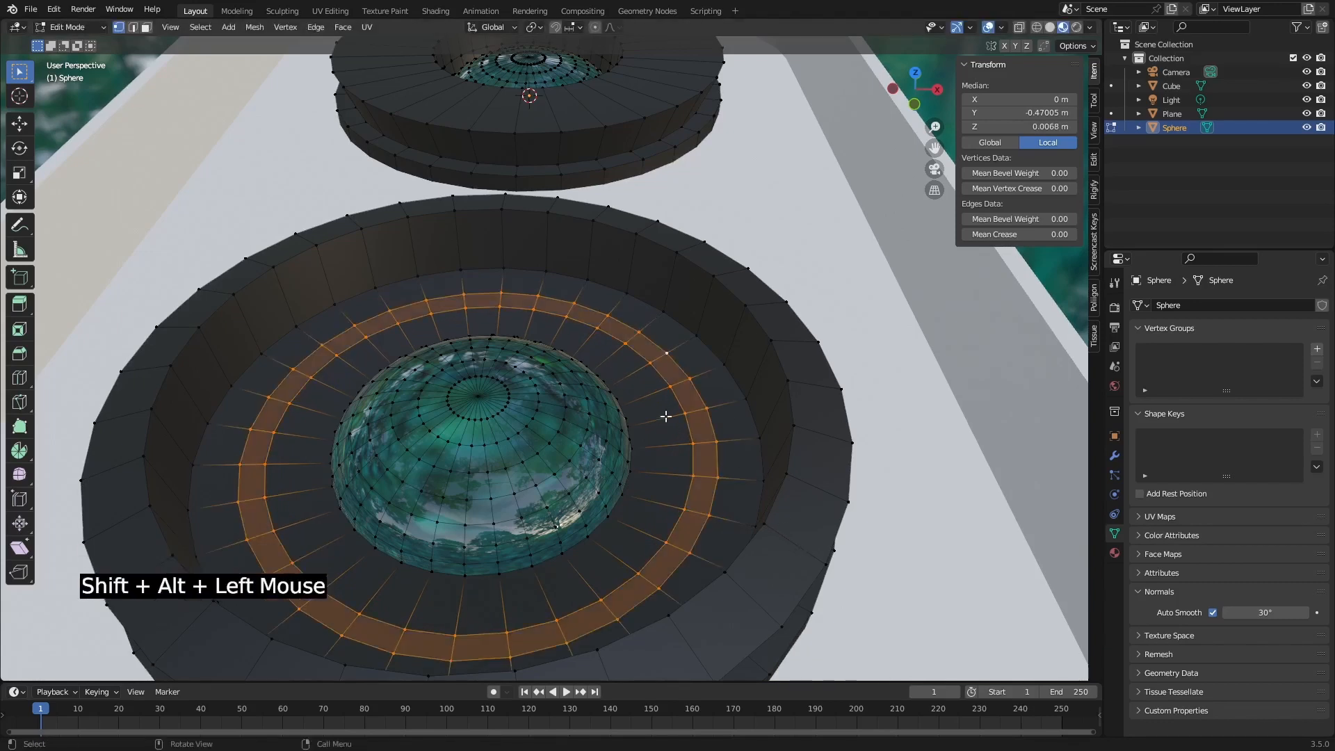
pyautogui.press('e')
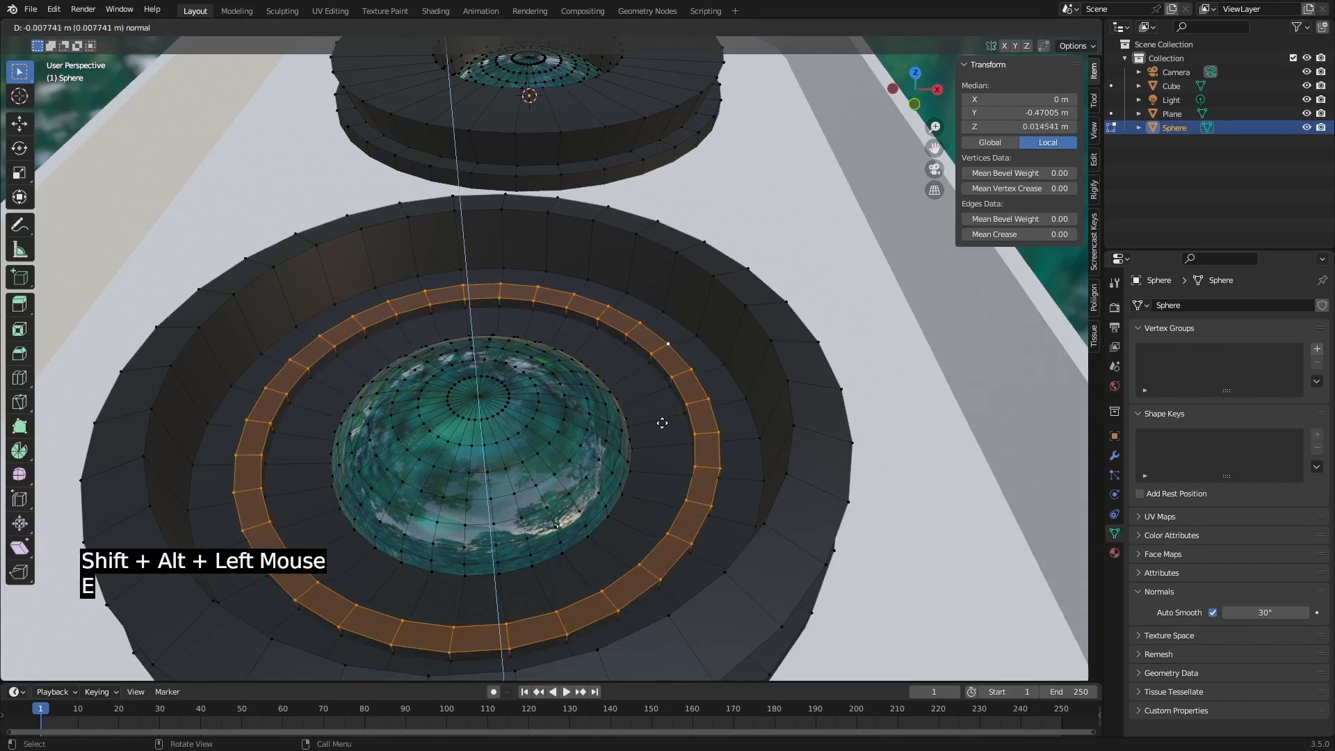
pyautogui.click(657, 407)
pyautogui.scroll(-1, 528, 470)
pyautogui.press('Tab')
pyautogui.scroll(-2, 528, 469)
pyautogui.moveTo(657, 407); pyautogui.dragTo(532, 448, button='middle')
pyautogui.scroll(2, 528, 469)
pyautogui.scroll(-3, 532, 448)
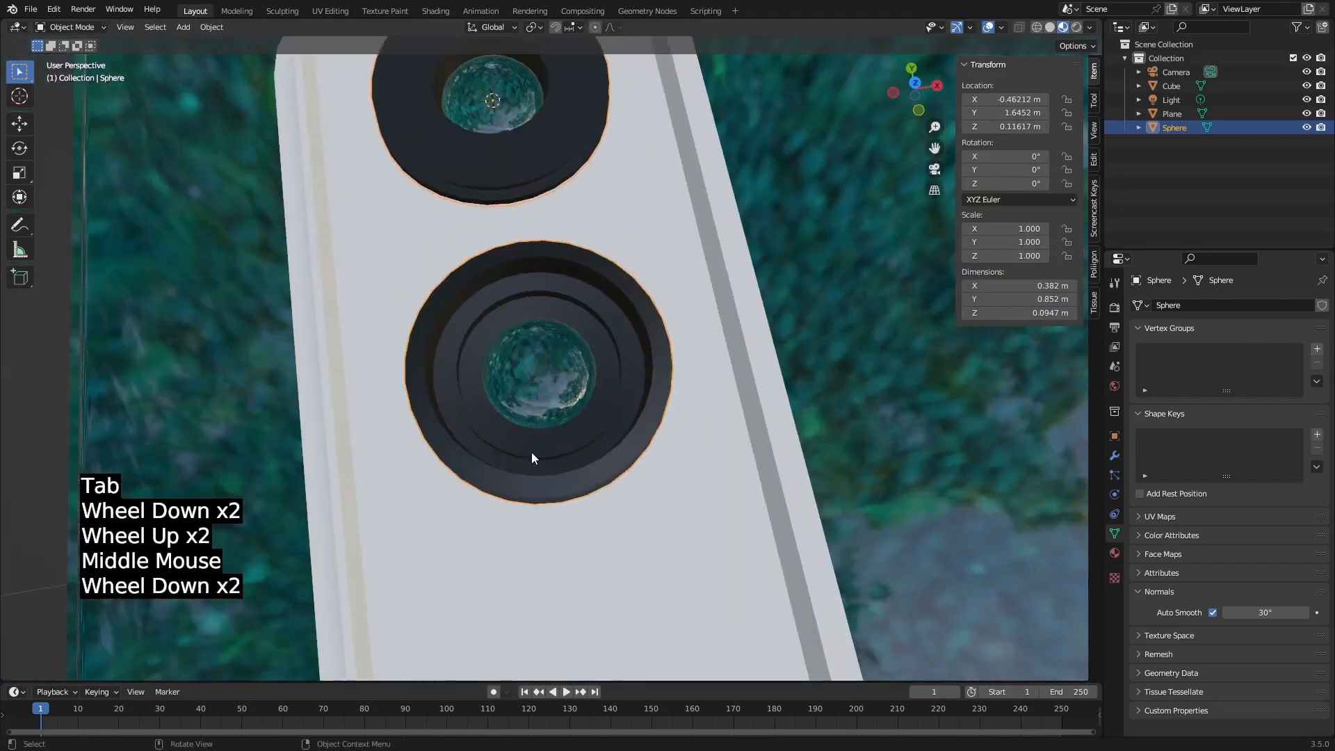
# Open the lens mesh in Edit Mode, view the duplicate straight from above, and enable X-ray.
pyautogui.scroll(1, 539, 445)
pyautogui.click(539, 366)
pyautogui.scroll(2, 540, 366)
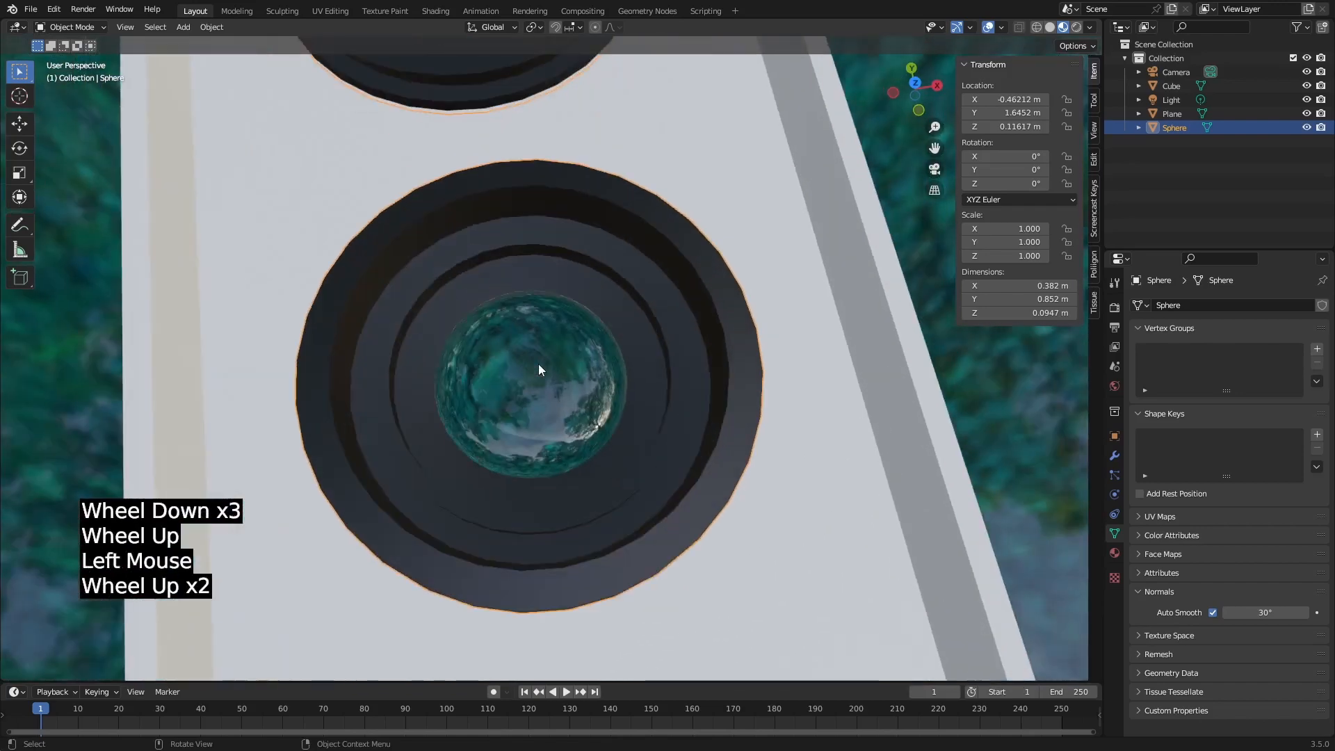
pyautogui.press('Tab')
pyautogui.scroll(2, 512, 362)
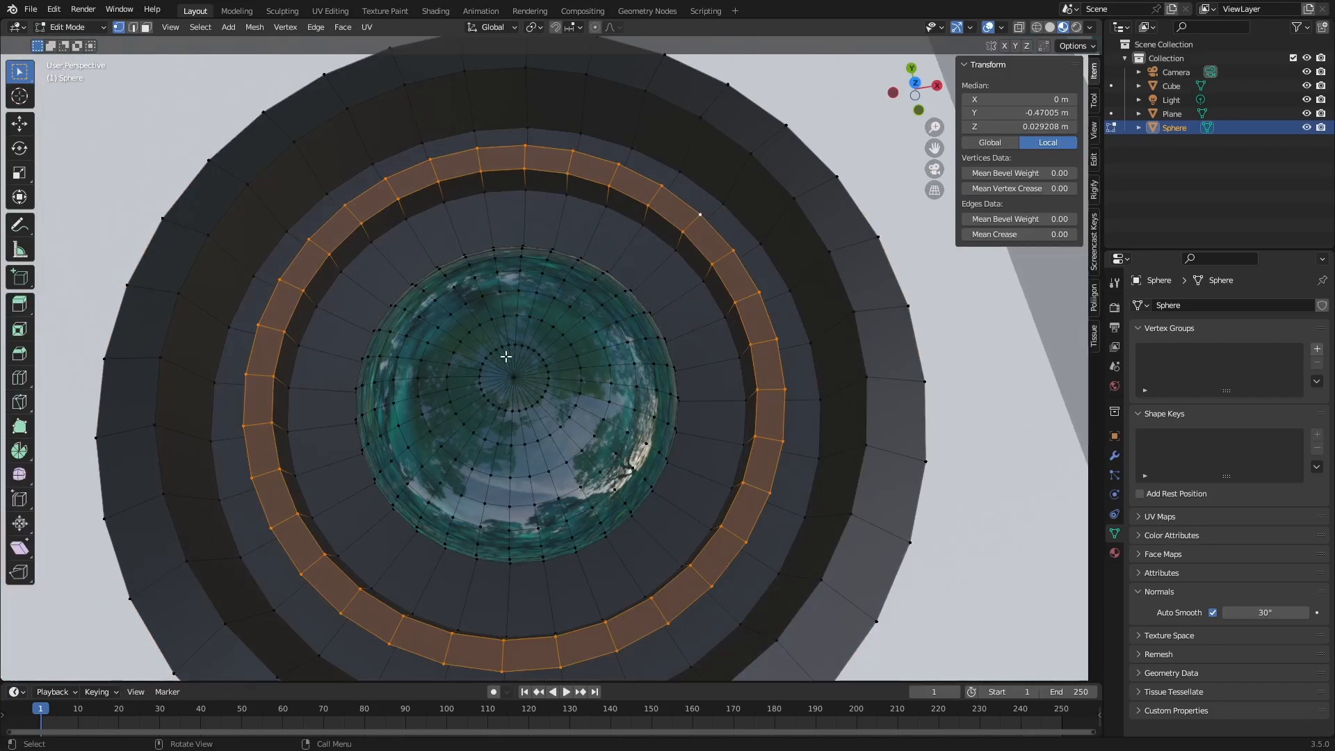
pyautogui.press('KP_7')
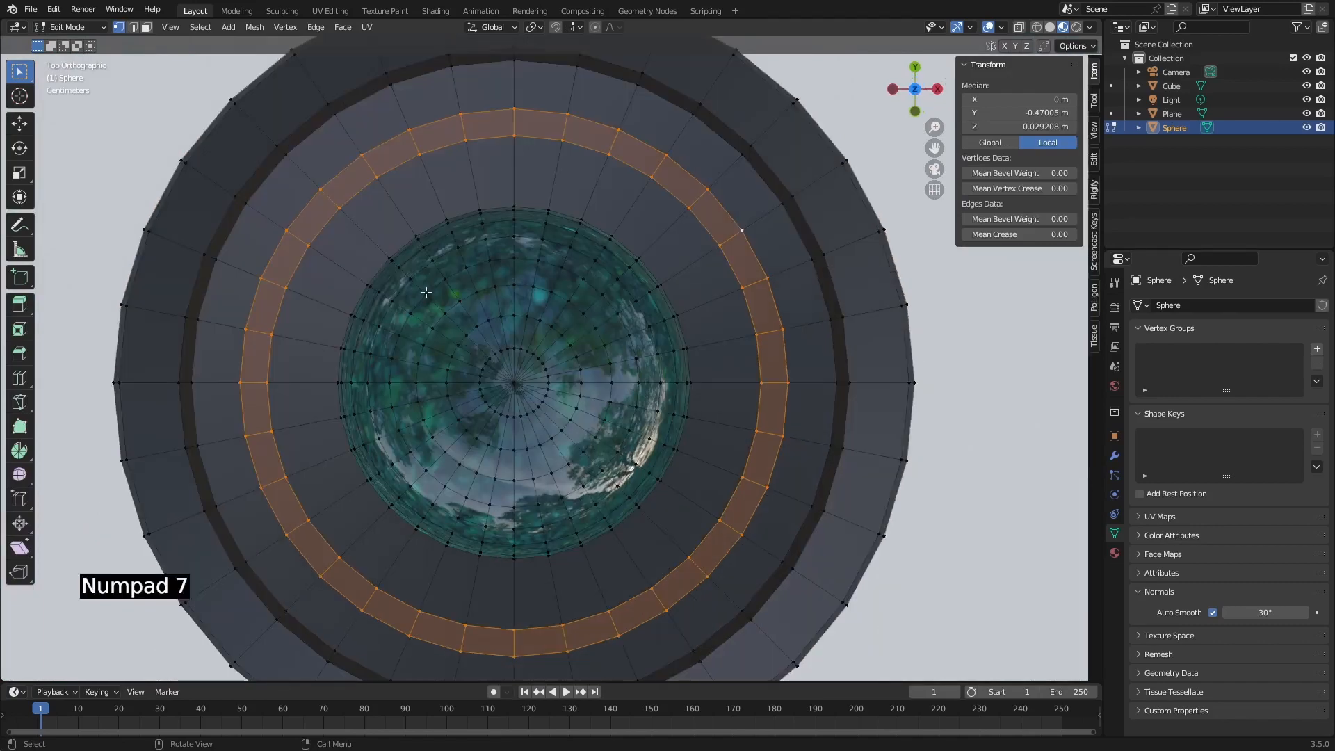
pyautogui.hotkey('alt', 'z')
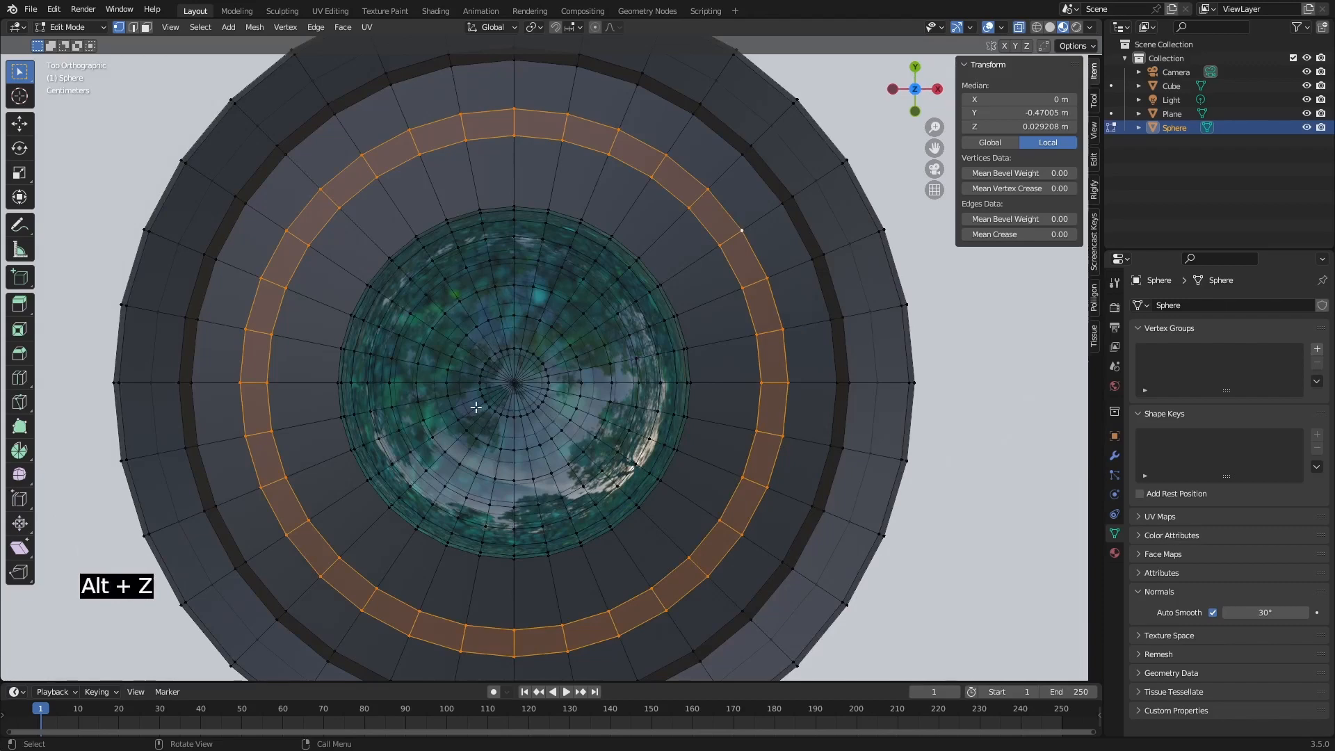
pyautogui.press('c')
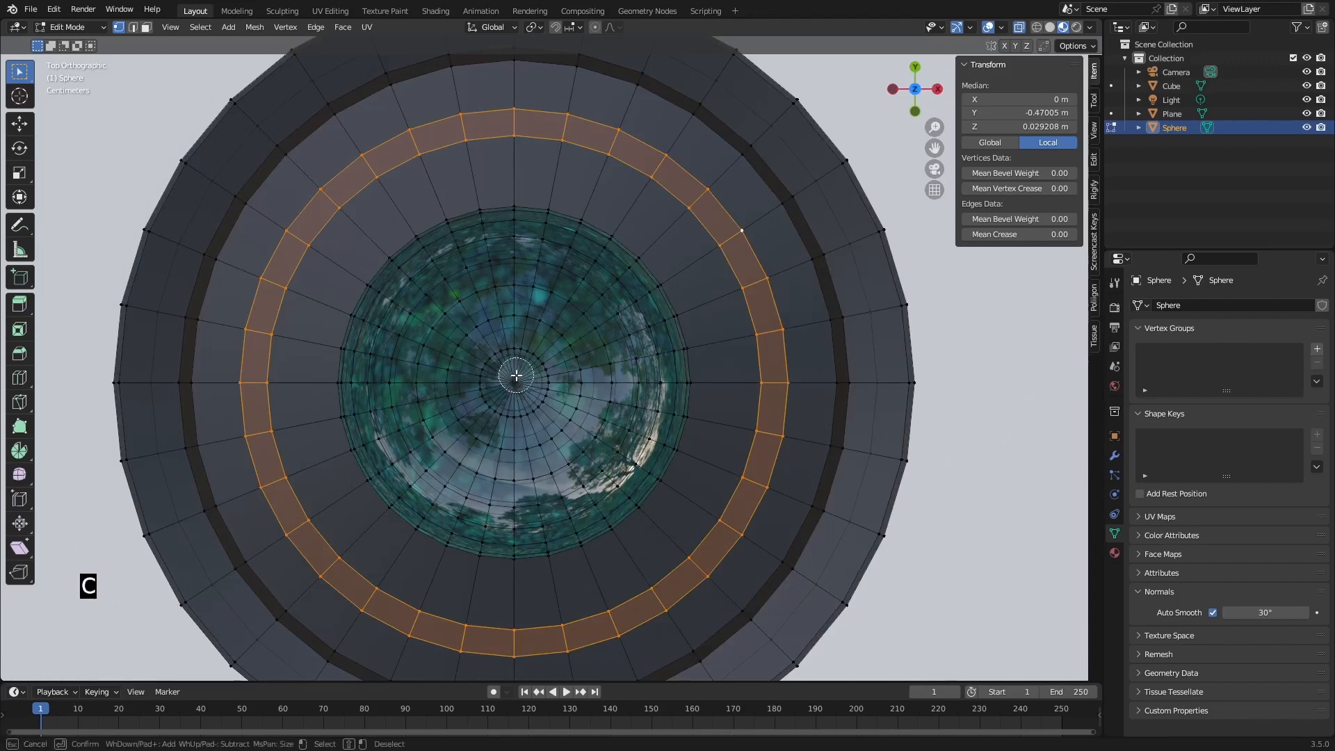
pyautogui.scroll(-20, 516, 375)
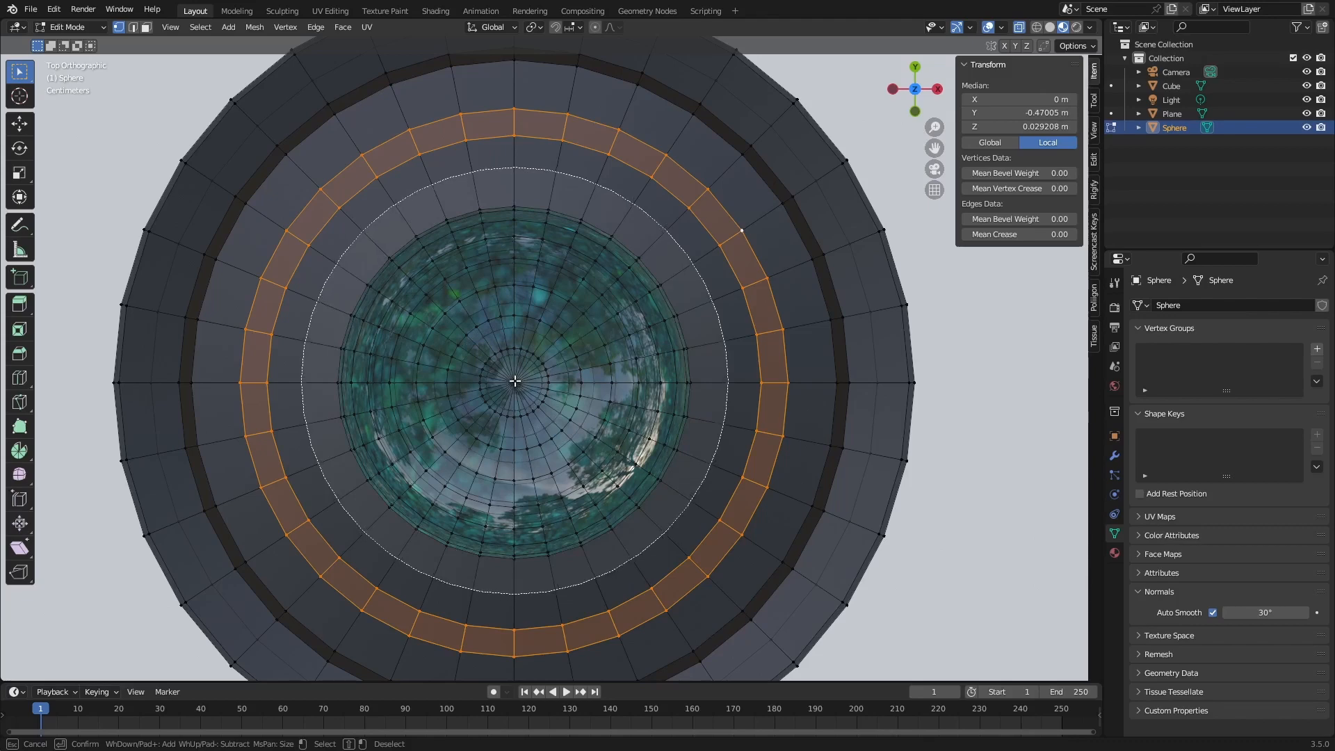
pyautogui.click(514, 381)
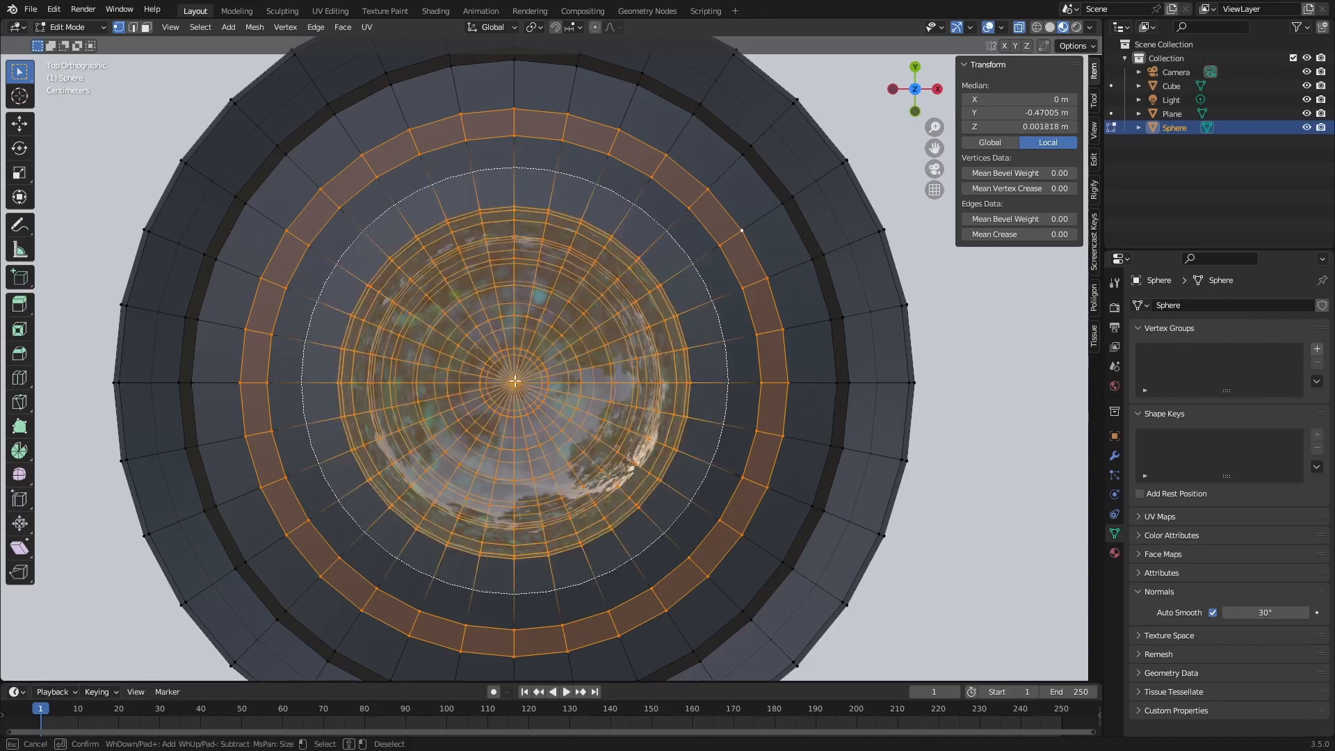
pyautogui.press('Escape')
pyautogui.press('s')
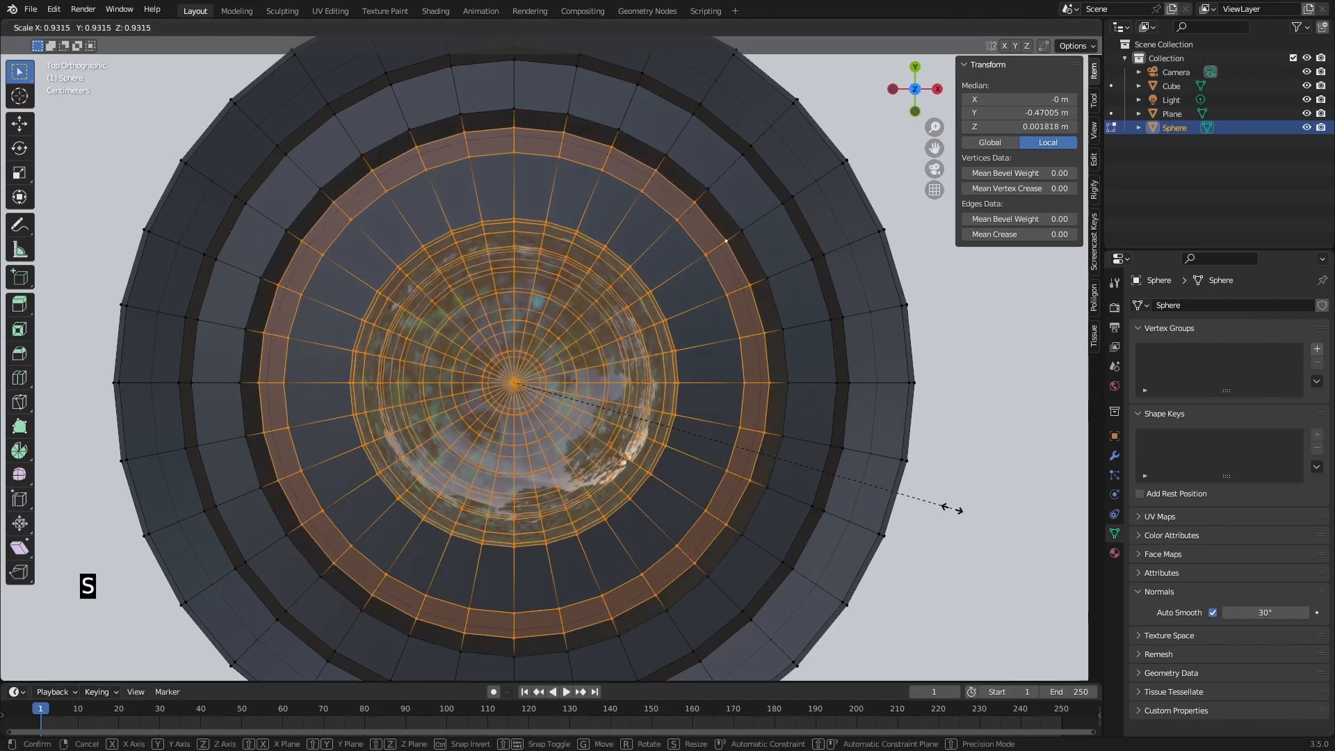
pyautogui.press('Escape')
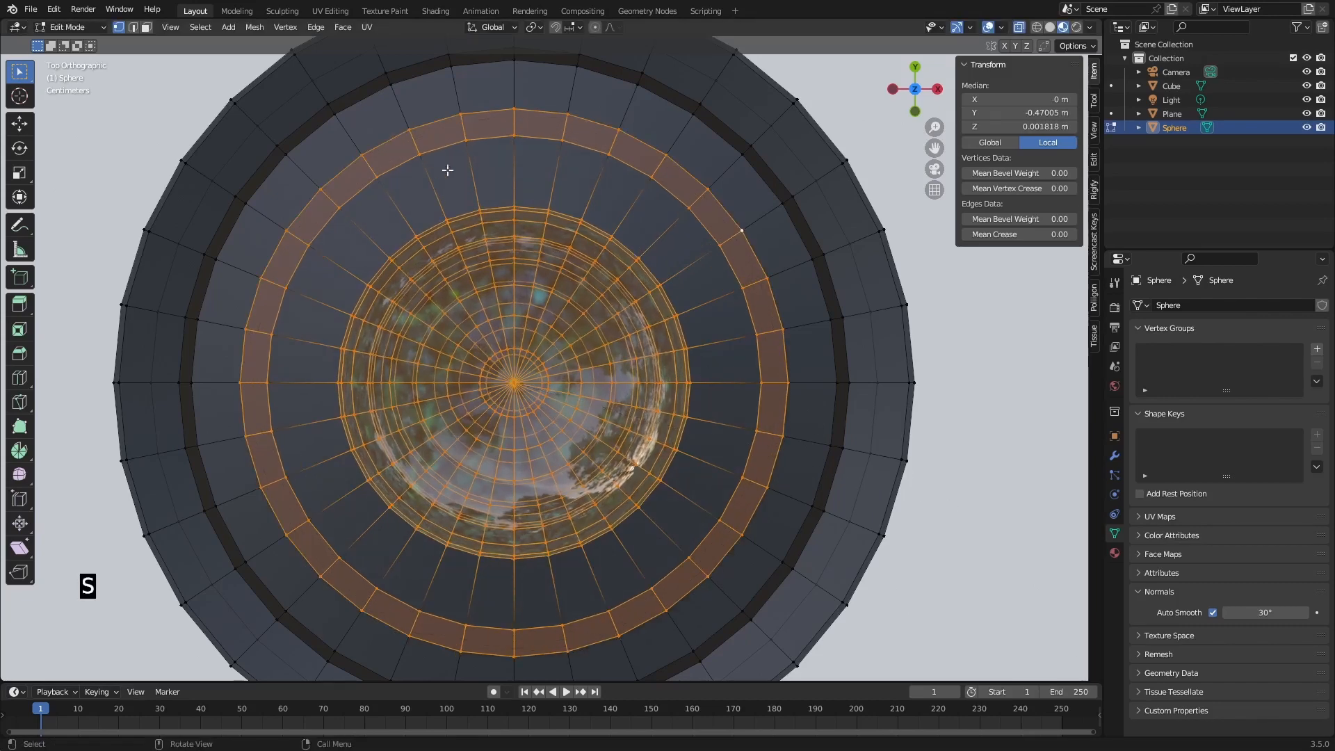
# Select all of the duplicate's lens dome, scale it down to about 0.67, and turn off X-ray.
pyautogui.click(488, 302)
pyautogui.press('c')
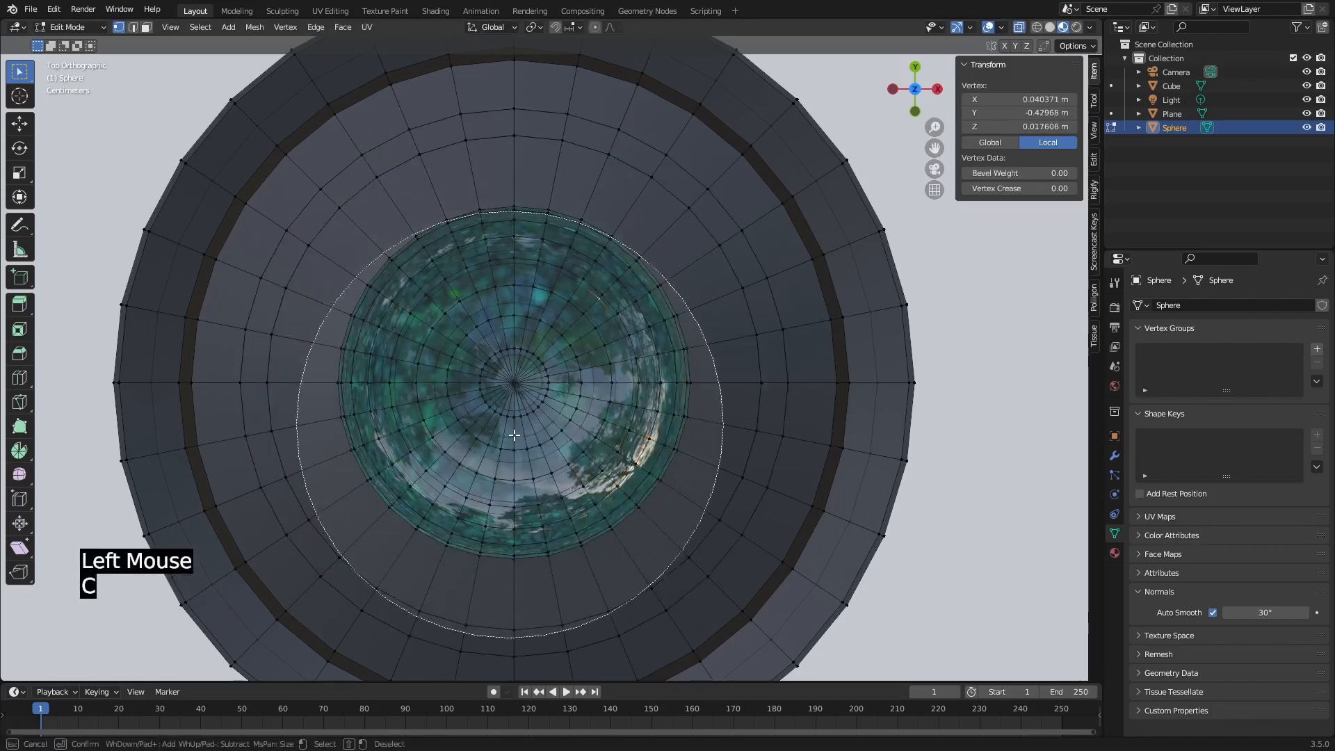
pyautogui.scroll(-2, 511, 393)
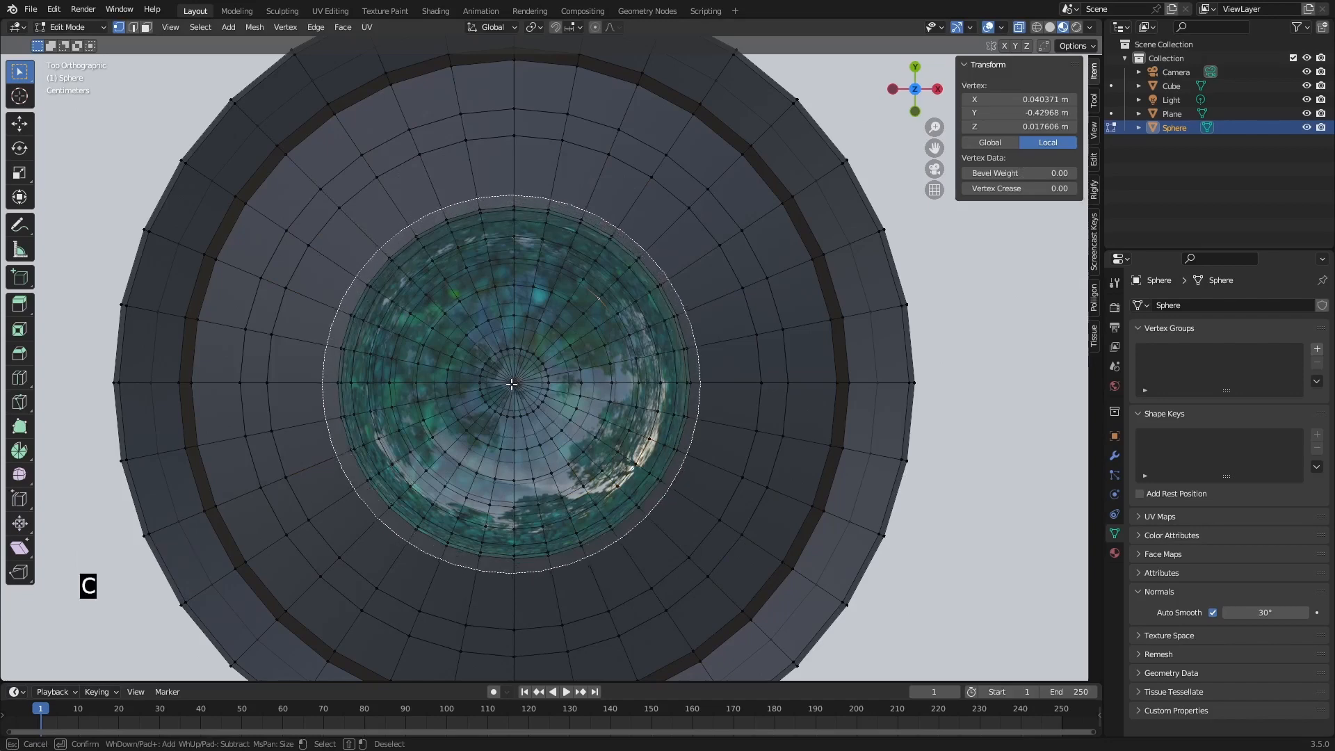
pyautogui.click(512, 384)
pyautogui.press('Escape')
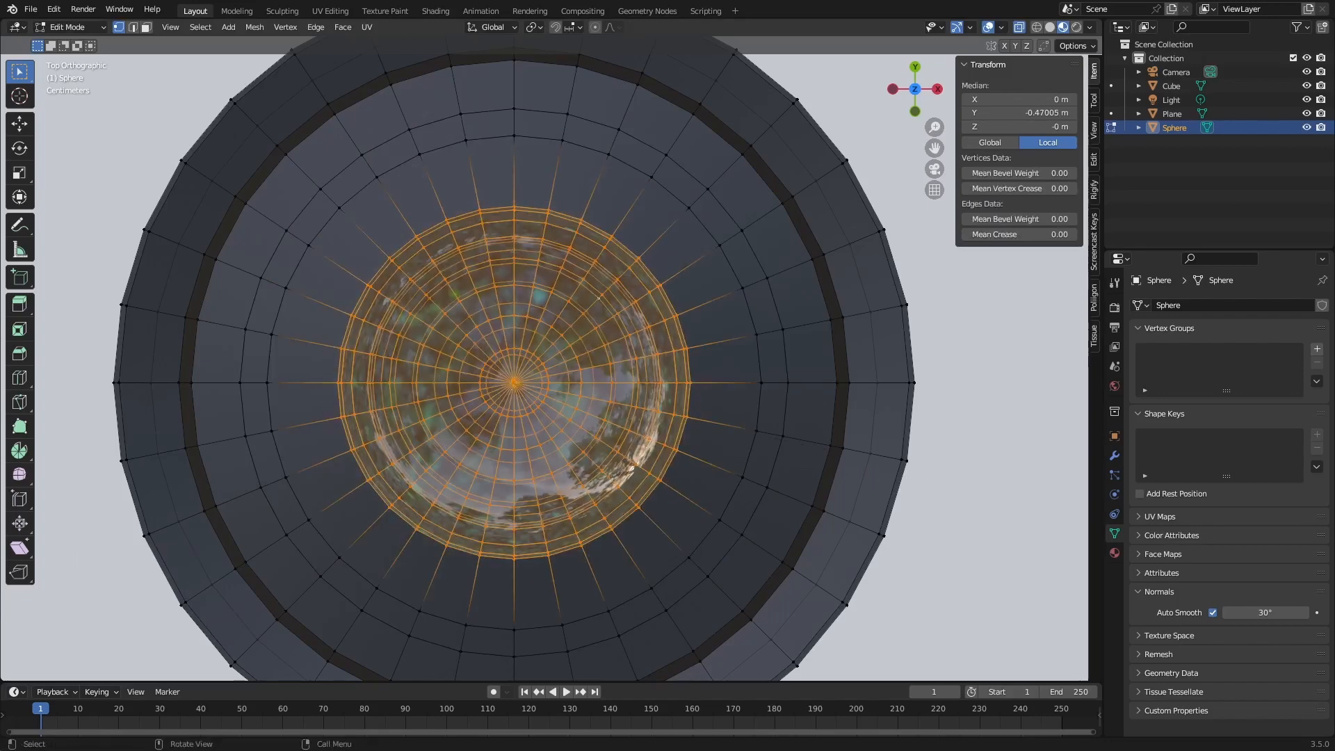
pyautogui.press('s')
pyautogui.click(752, 449)
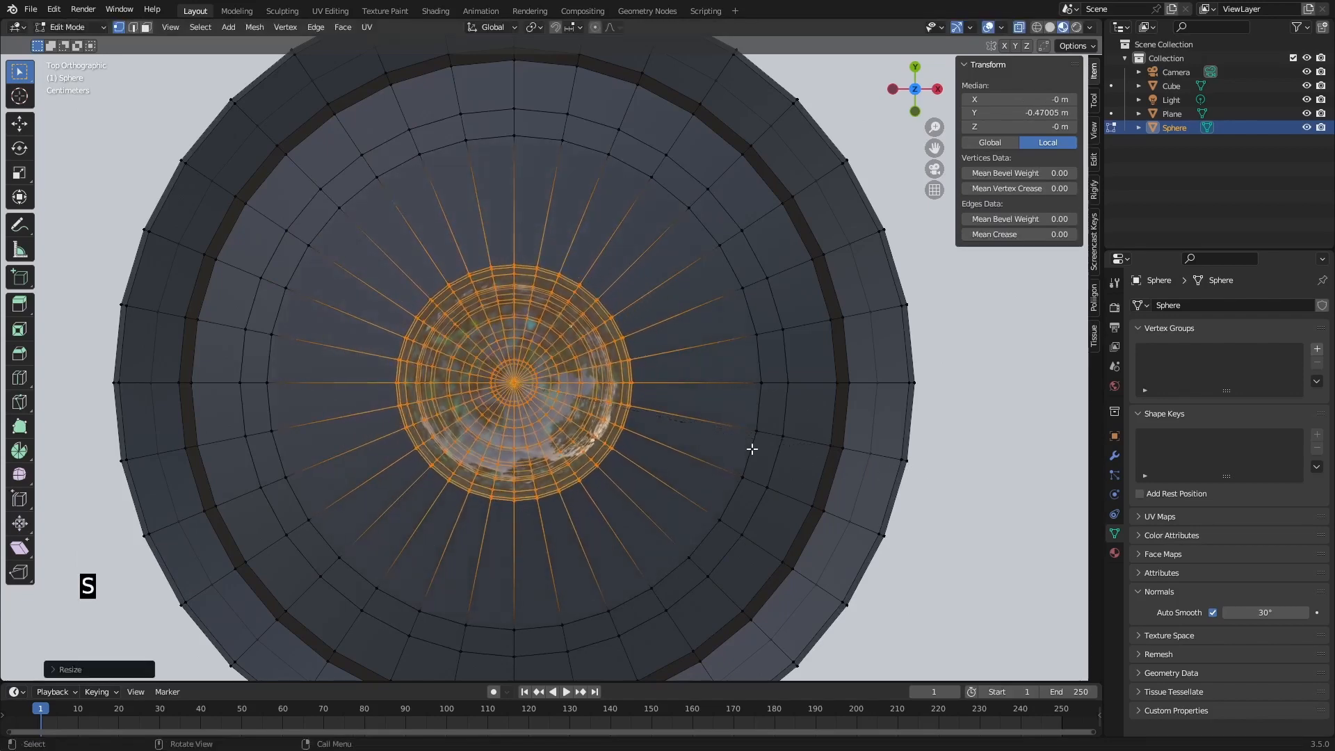
pyautogui.moveTo(753, 449); pyautogui.dragTo(647, 426, button='middle')
pyautogui.hotkey('alt', 'z')
pyautogui.press('Tab')
pyautogui.middleClick(561, 414)
# Add two evenly spaced loop cuts to the floor between the shrunken dome and the raised ring.
pyautogui.press('Tab')
pyautogui.scroll(2, 646, 427)
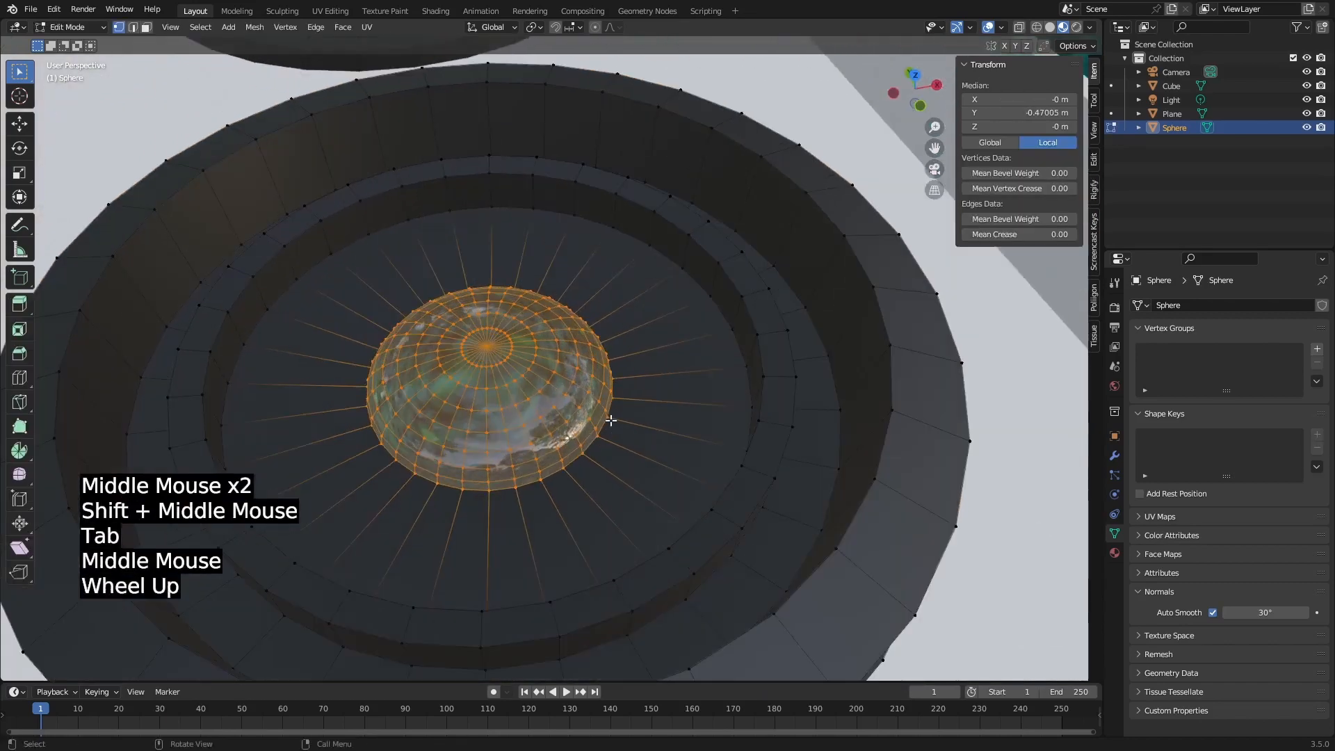
pyautogui.hotkey('ctrl', 'r')
pyautogui.scroll(1, 647, 426)
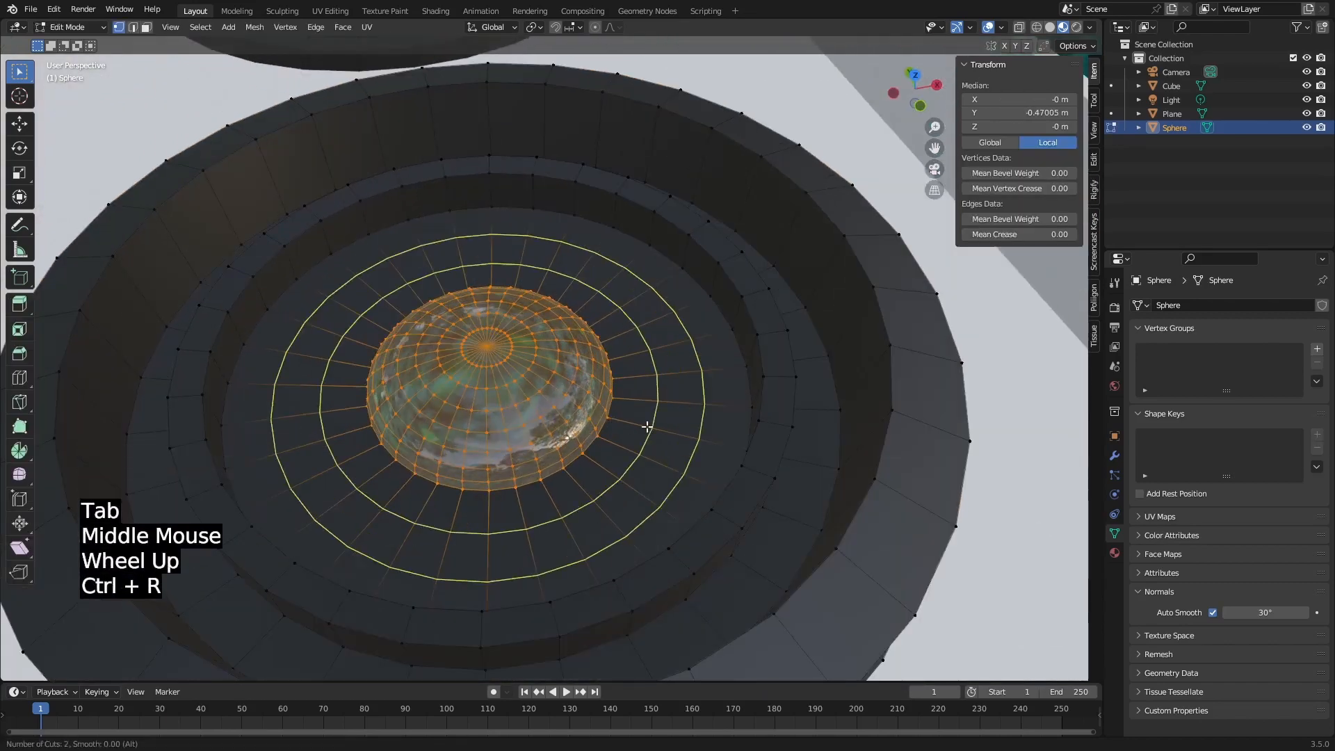
pyautogui.click(646, 426)
pyautogui.click(706, 423)
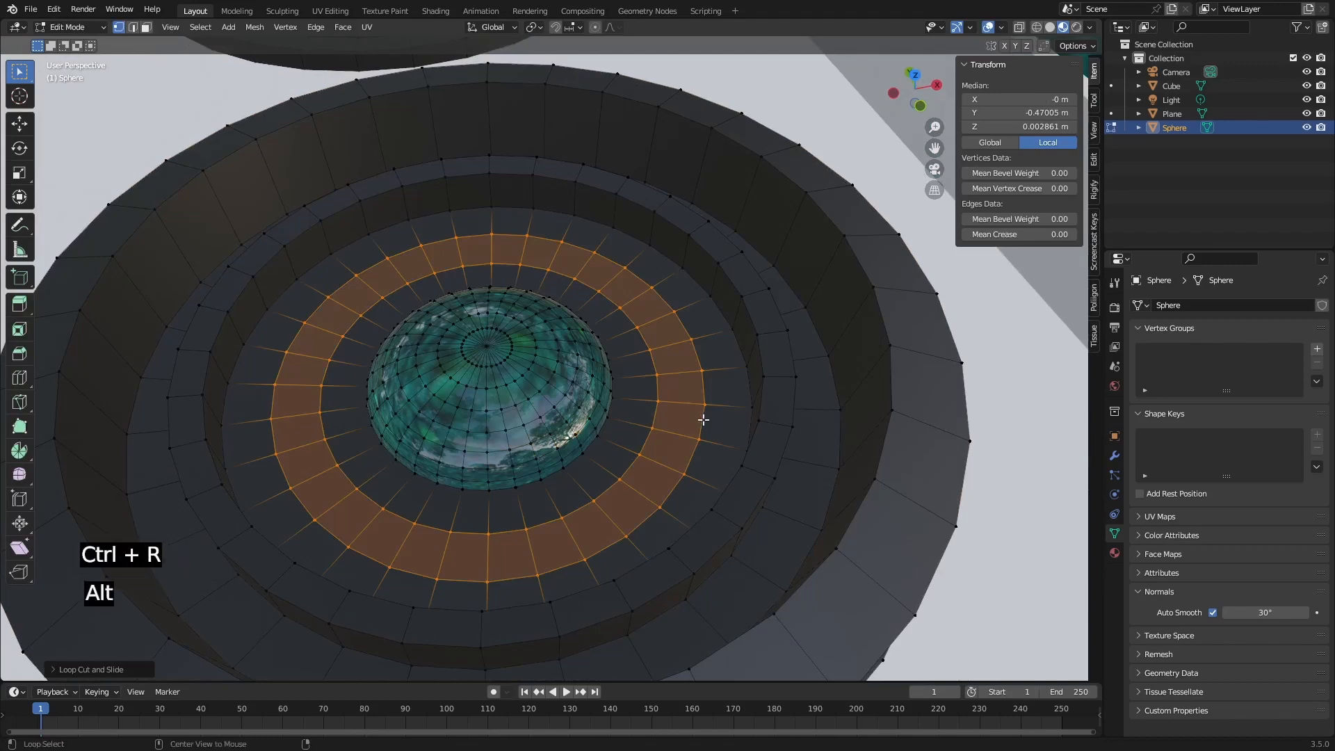
# Slide the outer of the two new floor loops inward by a factor of about 0.6 to narrow the band.
pyautogui.keyDown('alt'); pyautogui.click(703, 420); pyautogui.keyUp('alt')
pyautogui.press('g')
pyautogui.press('g')
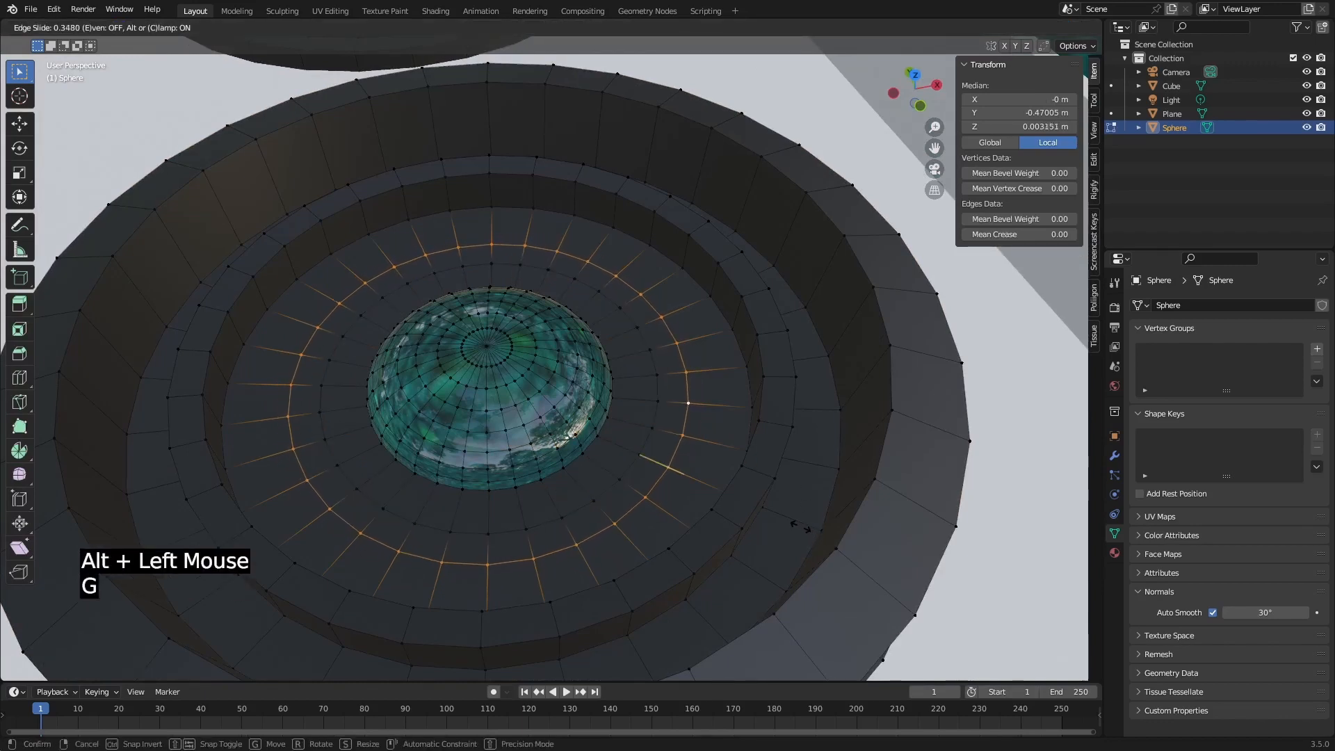
pyautogui.click(783, 515)
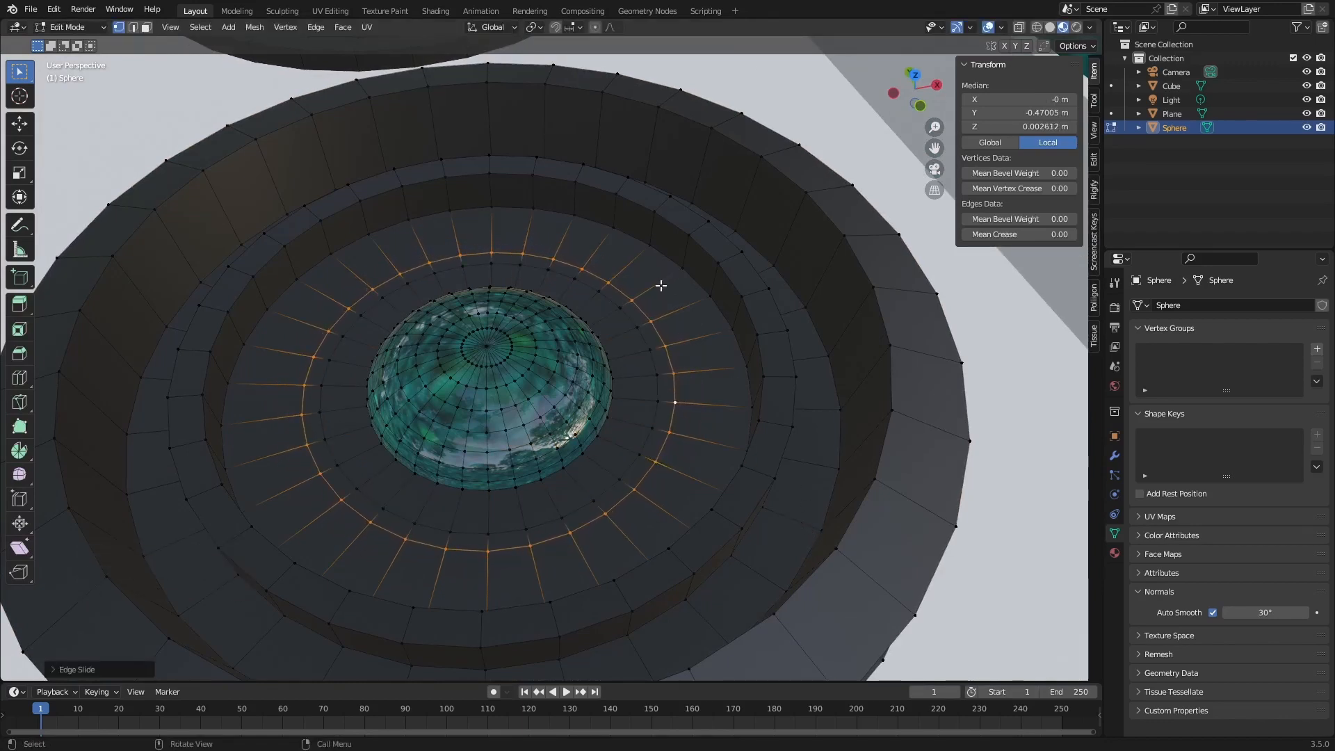
# Extrude the narrow face band around the small dome upward by about 0.016 m as a second raised ring.
pyautogui.press('3')
pyautogui.keyDown('alt'); pyautogui.click(635, 314); pyautogui.keyUp('alt')
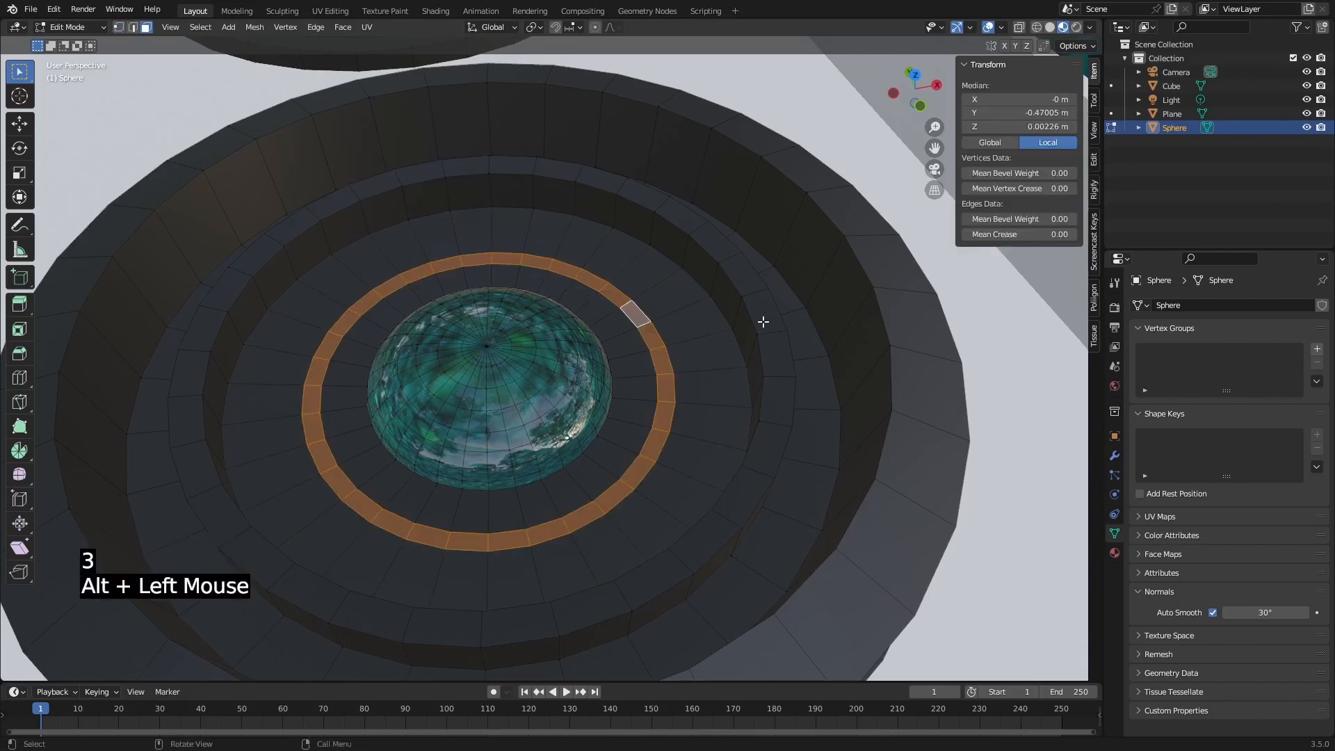
pyautogui.moveTo(630, 486); pyautogui.dragTo(611, 462, button='middle')
pyautogui.press('e')
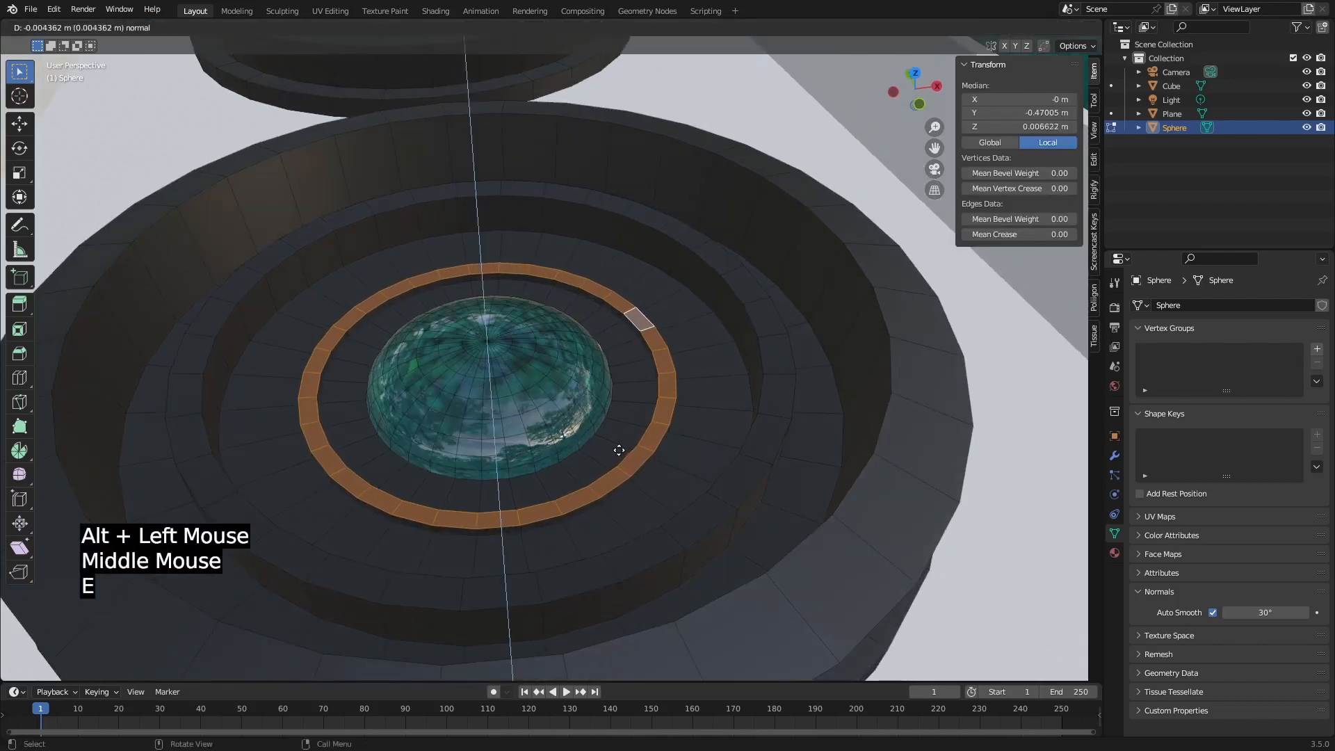
pyautogui.click(615, 436)
pyautogui.press('1')
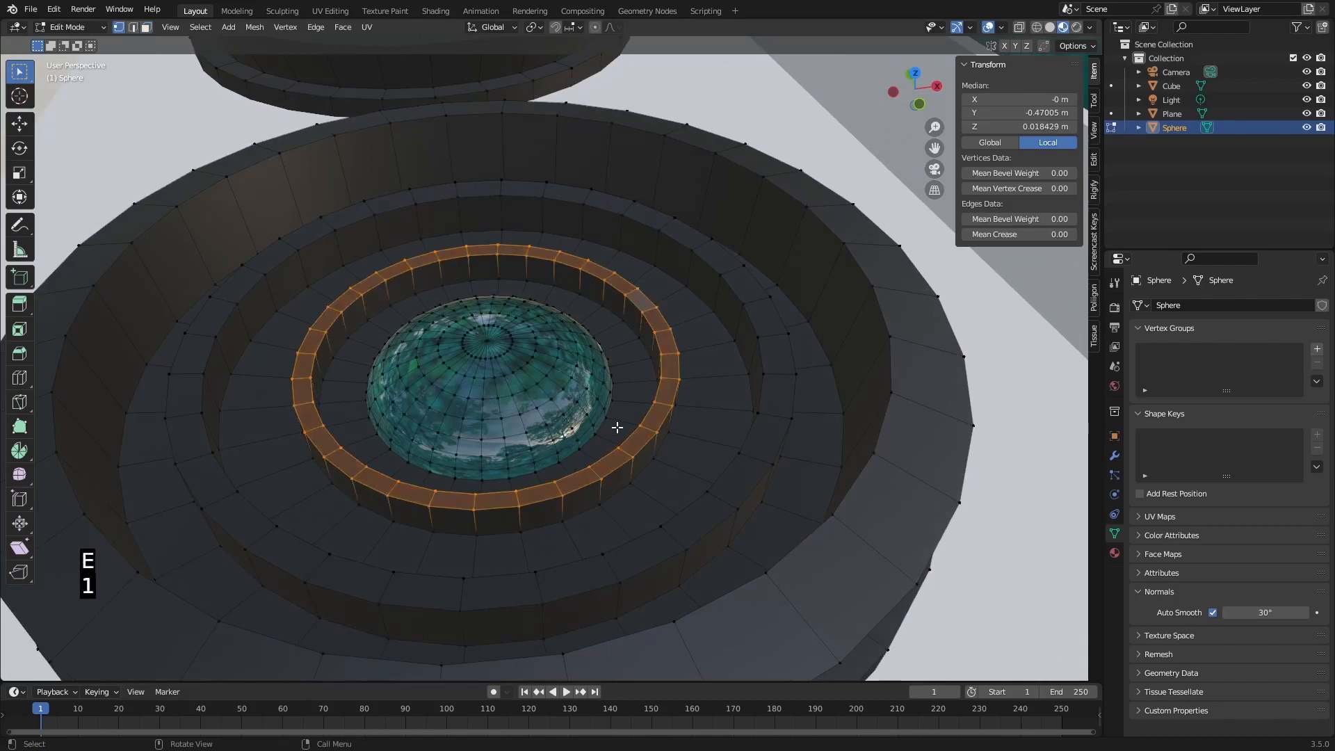
# Scale the upper and lower edge loops of the middle lens's inner rim wall to about 0.87, widening the rim's top face.
pyautogui.press('Tab')
pyautogui.scroll(-2, 623, 426)
pyautogui.moveTo(623, 431)
pyautogui.mouseDown(button='middle')
pyautogui.moveTo(631, 491)
pyautogui.moveTo(625, 428)
pyautogui.moveTo(623, 448)
pyautogui.moveTo(604, 449)
pyautogui.mouseUp(button='middle')
pyautogui.scroll(2, 373, 352)
pyautogui.press('Tab')
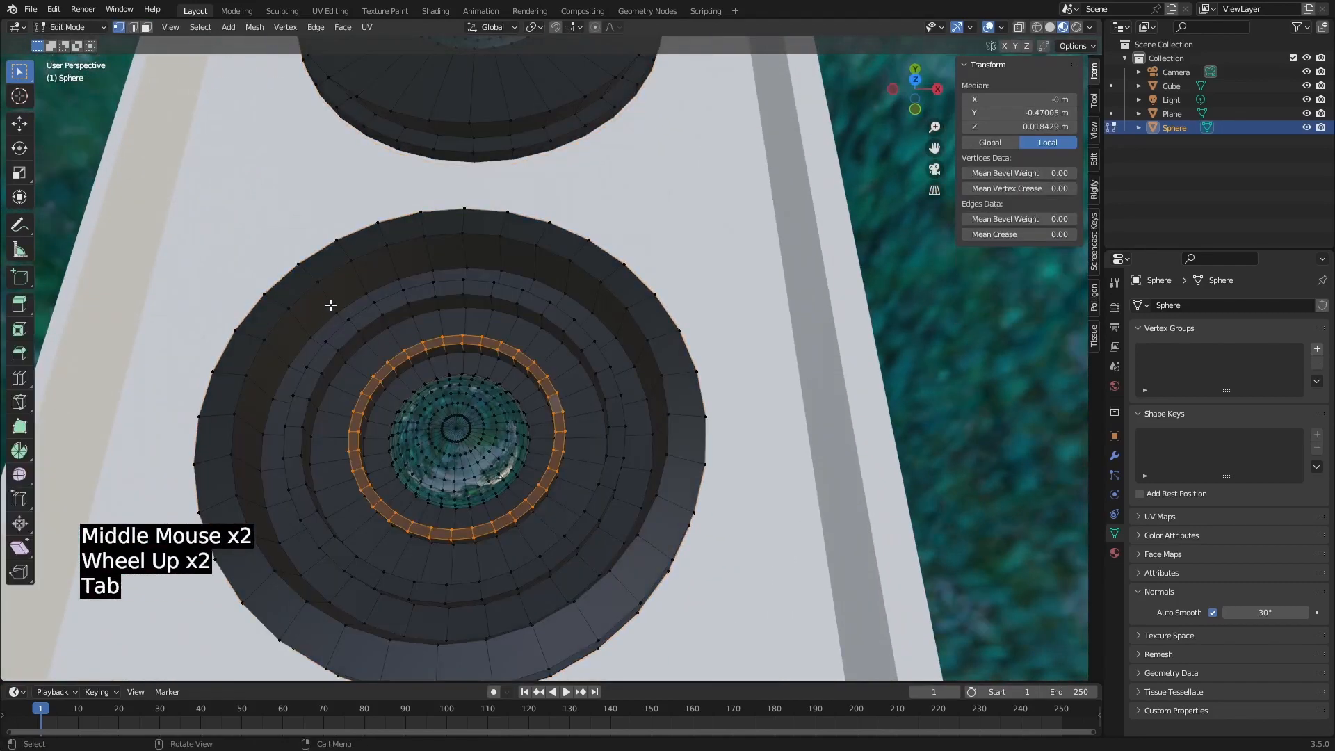
pyautogui.keyDown('alt'); pyautogui.click(325, 277); pyautogui.keyUp('alt')
pyautogui.keyDown('alt'); pyautogui.keyDown('shift'); pyautogui.click(349, 301); pyautogui.keyUp('shift'); pyautogui.keyUp('alt')
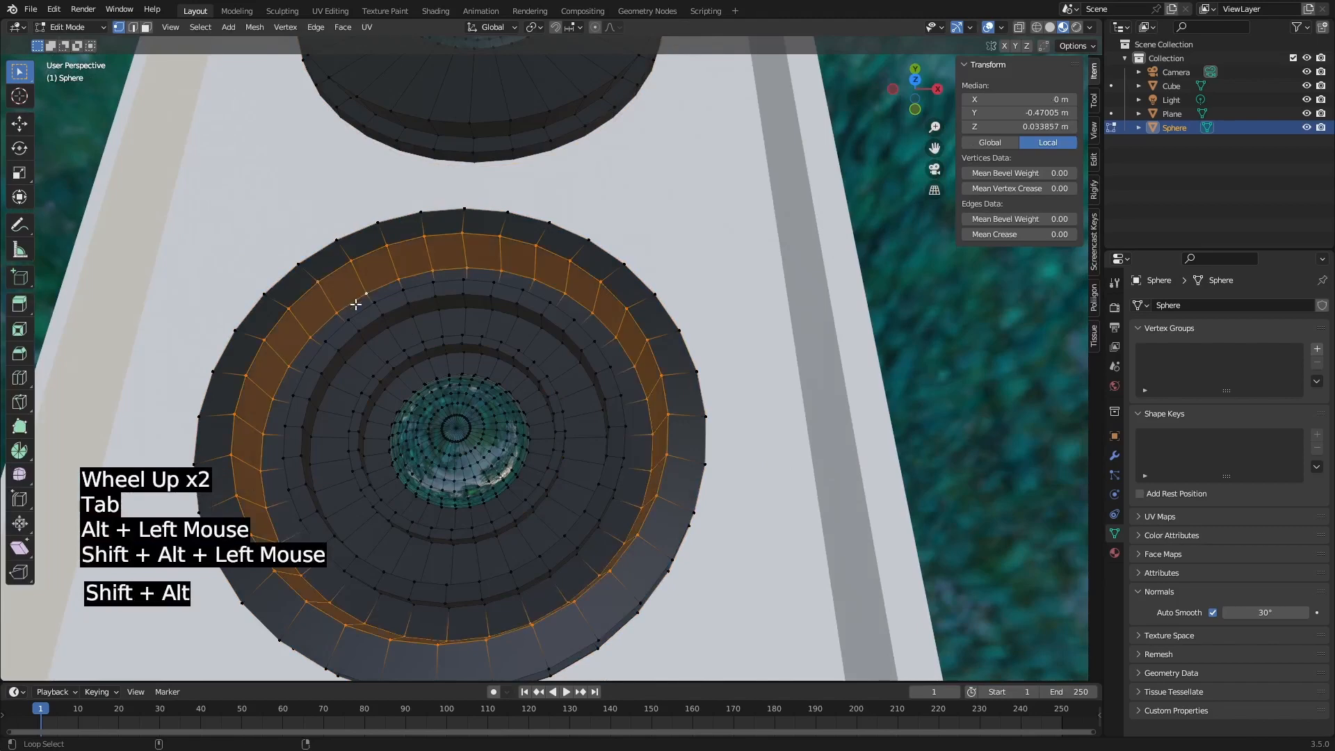
pyautogui.press('s')
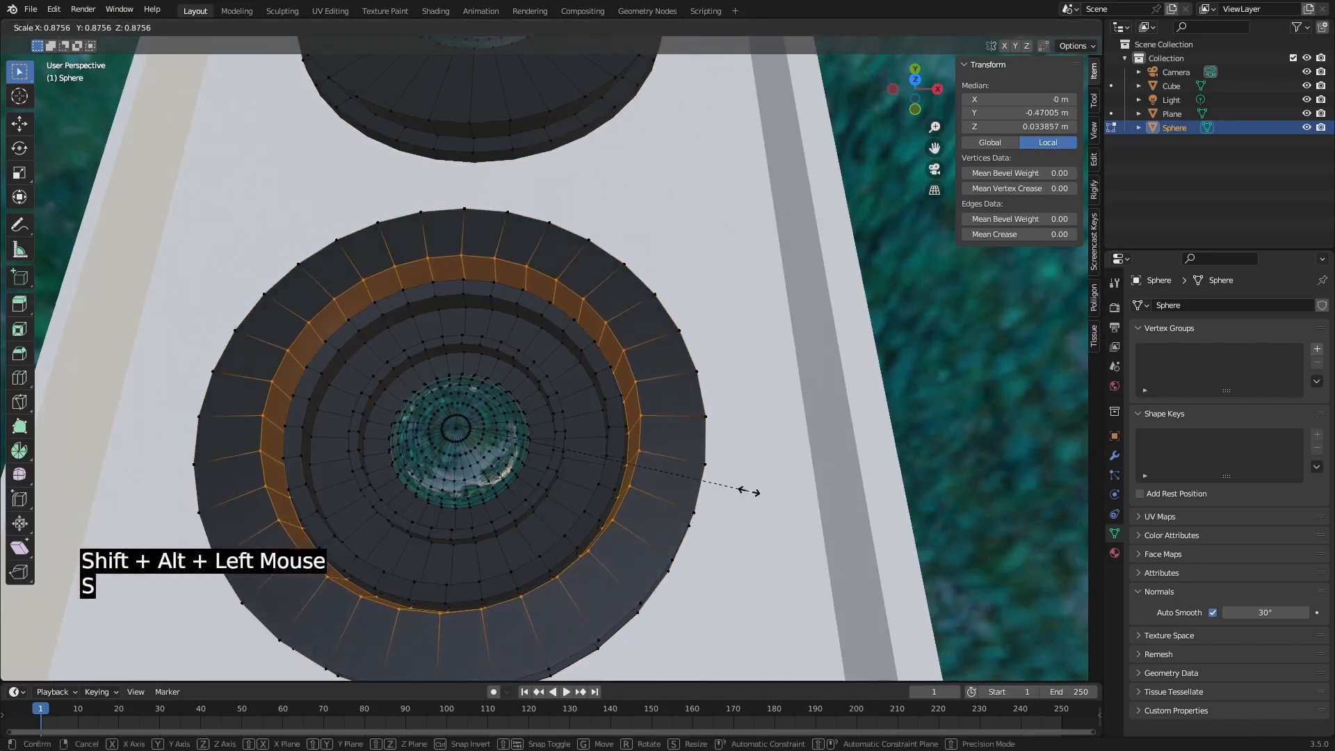
pyautogui.click(745, 491)
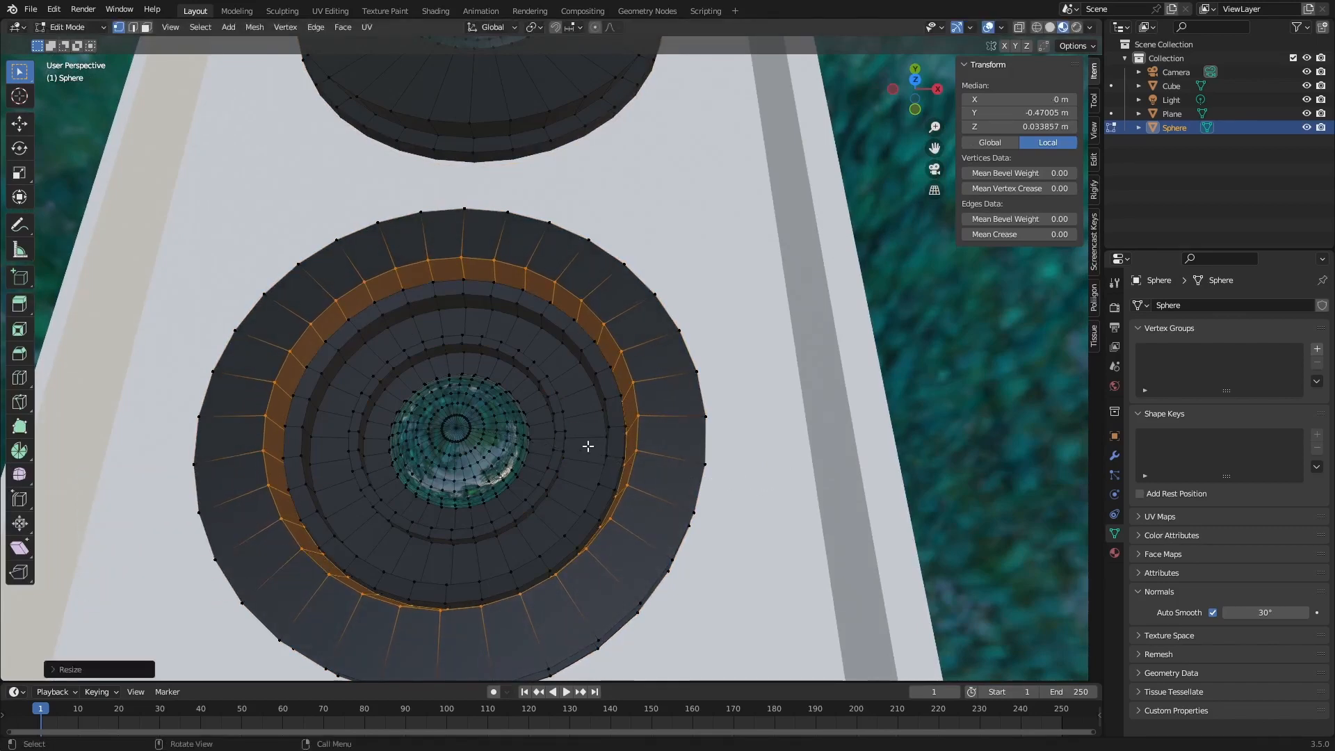
pyautogui.moveTo(588, 446); pyautogui.dragTo(611, 444, button='middle')
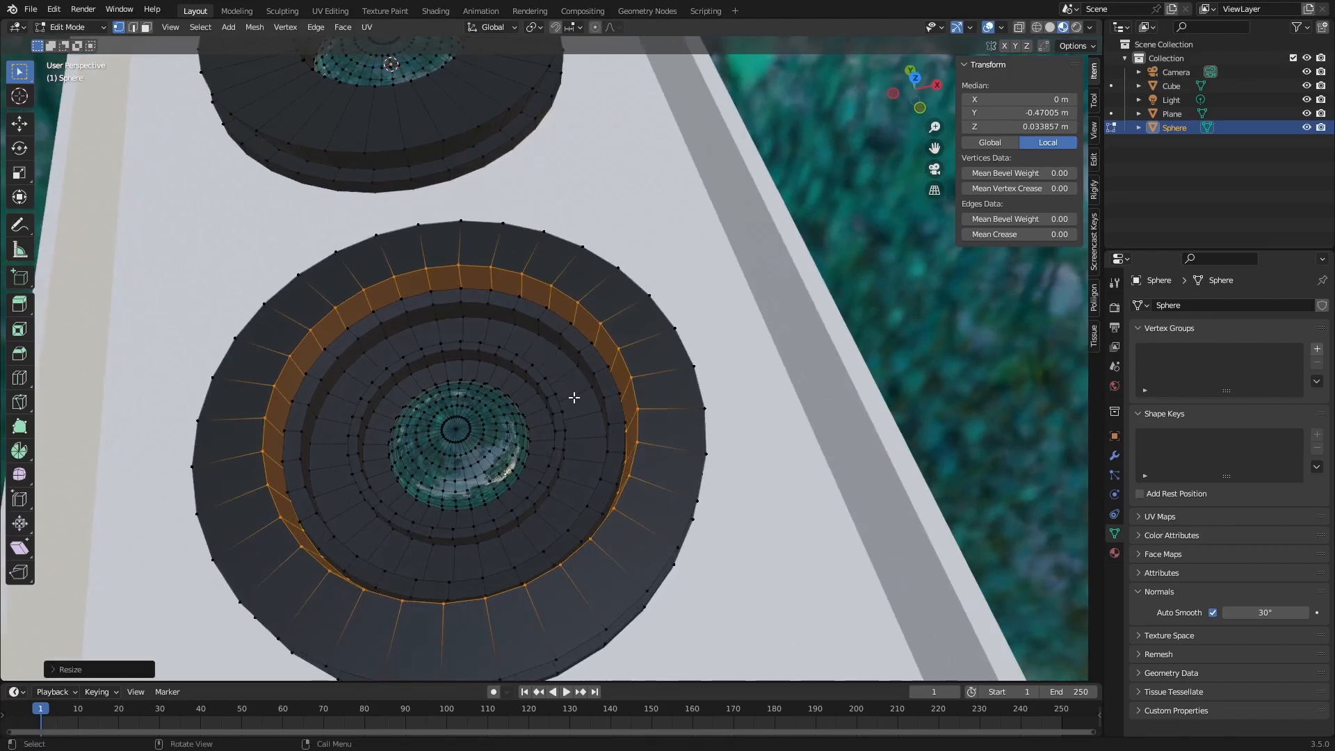
# Duplicate the entire first lens about 0.92 m along negative Y to place a third lens below the middle one.
pyautogui.scroll(-2, 573, 397)
pyautogui.click(790, 396)
pyautogui.moveTo(790, 396); pyautogui.dragTo(627, 420, button='middle')
pyautogui.scroll(-2, 554, 363)
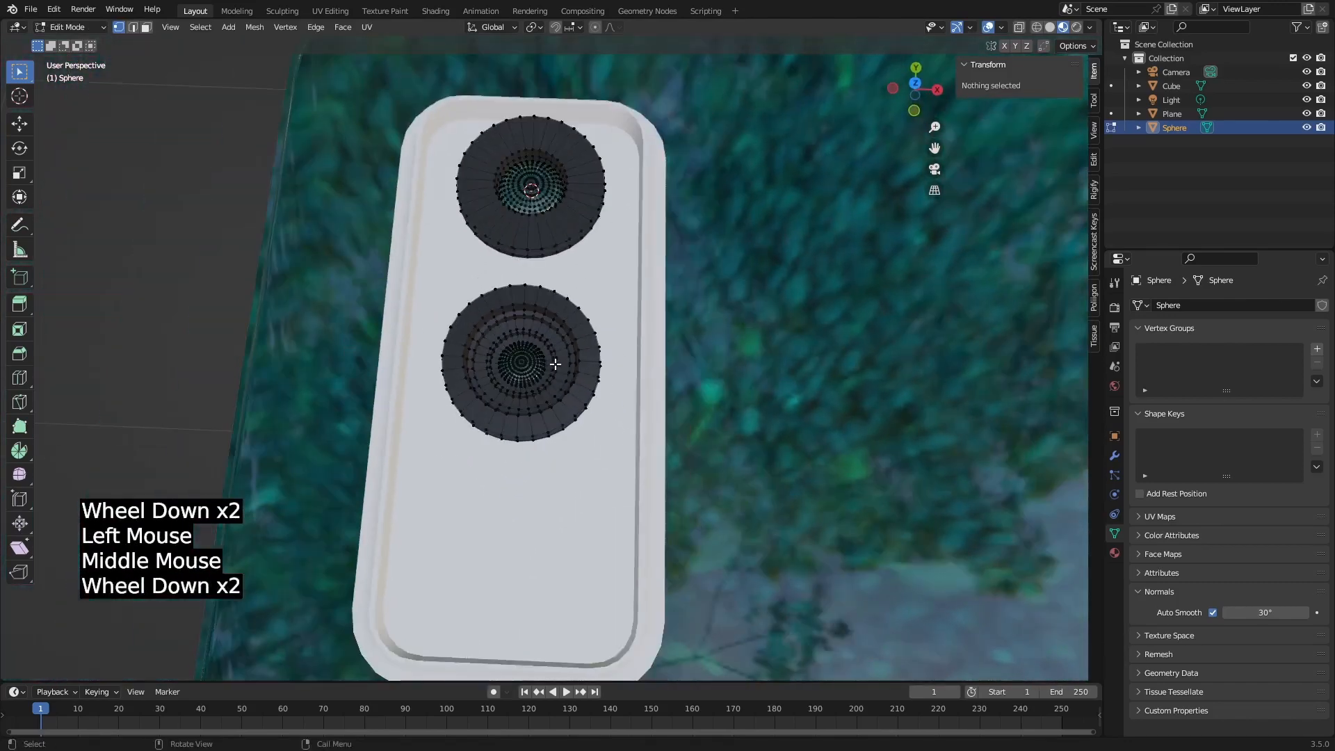
pyautogui.click(534, 189)
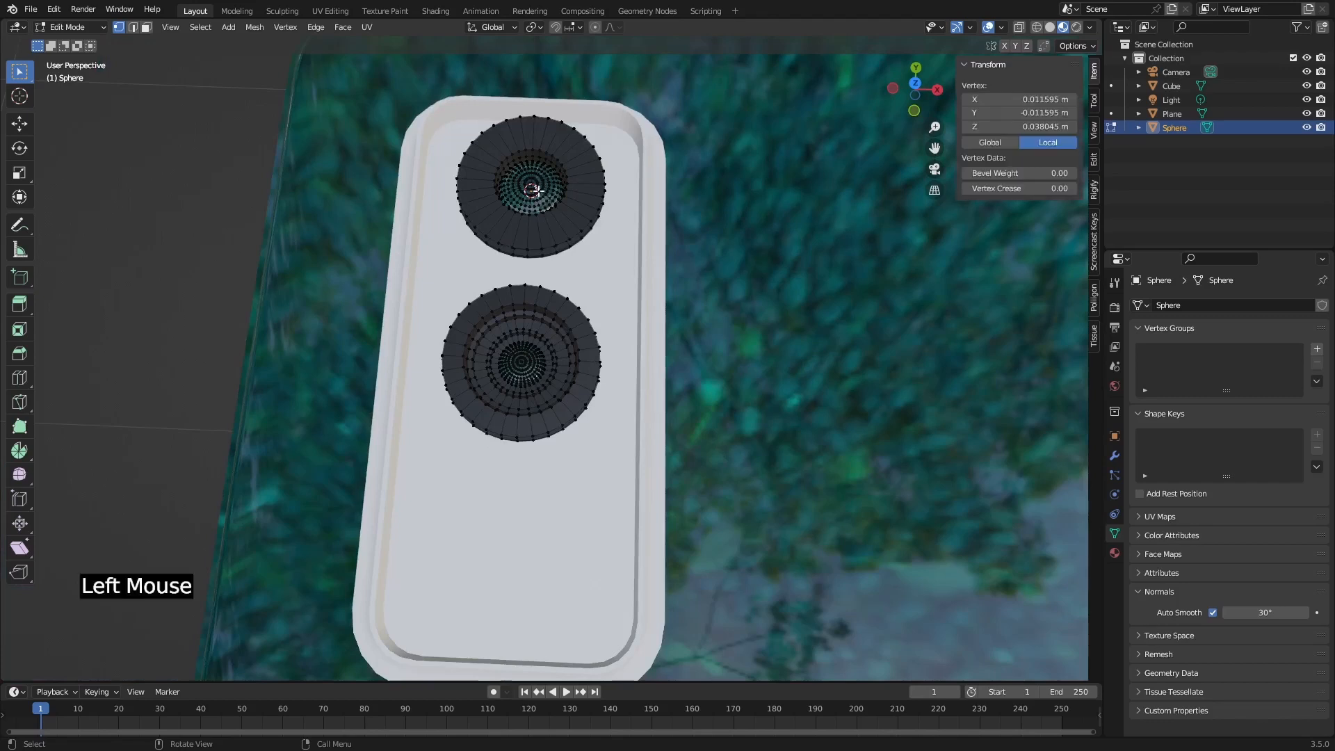
pyautogui.press('l')
pyautogui.scroll(-1, 545, 186)
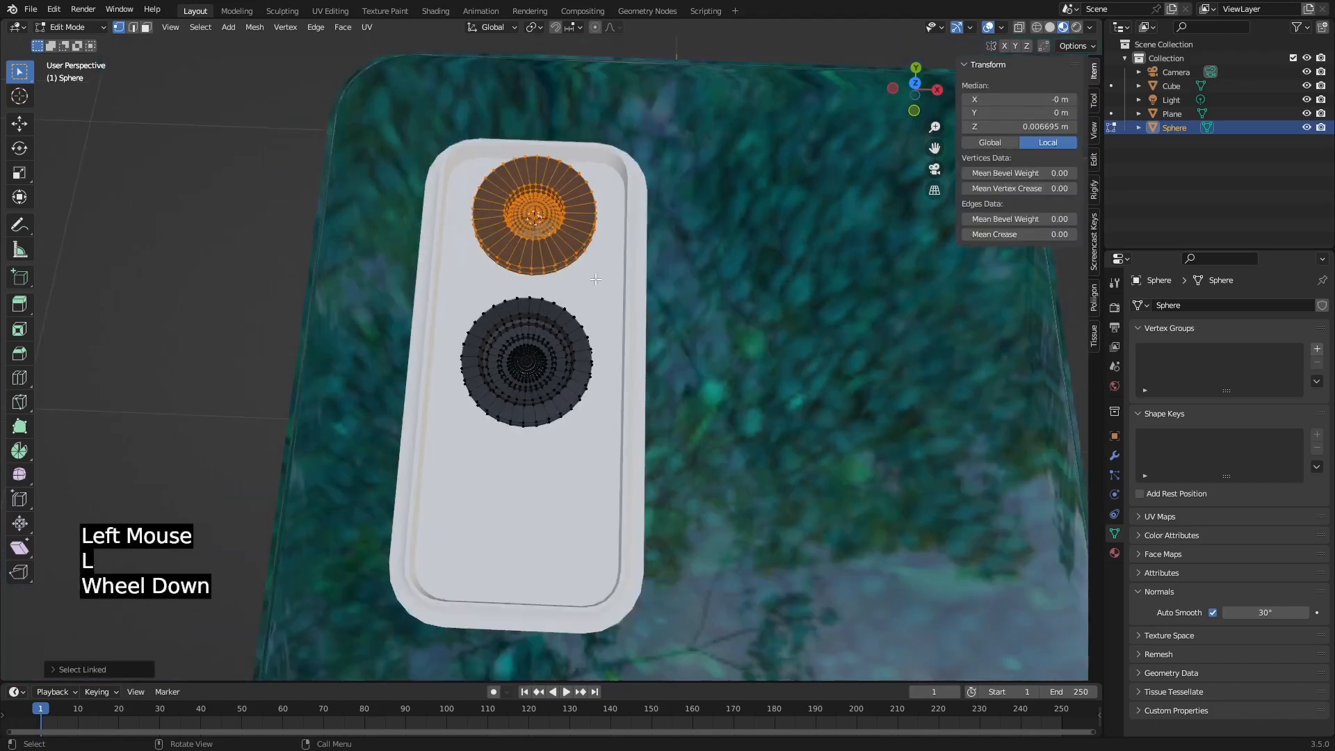
pyautogui.hotkey('shift', 'd')
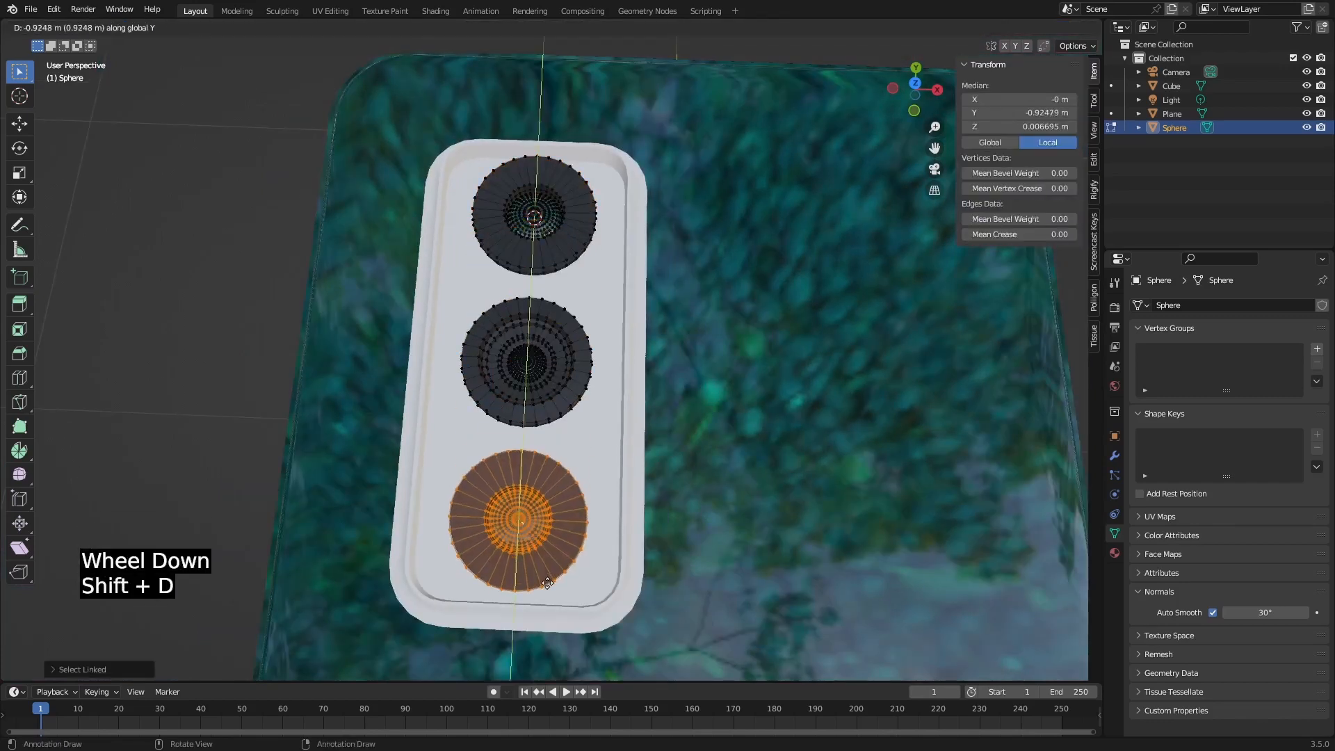
pyautogui.click(550, 580)
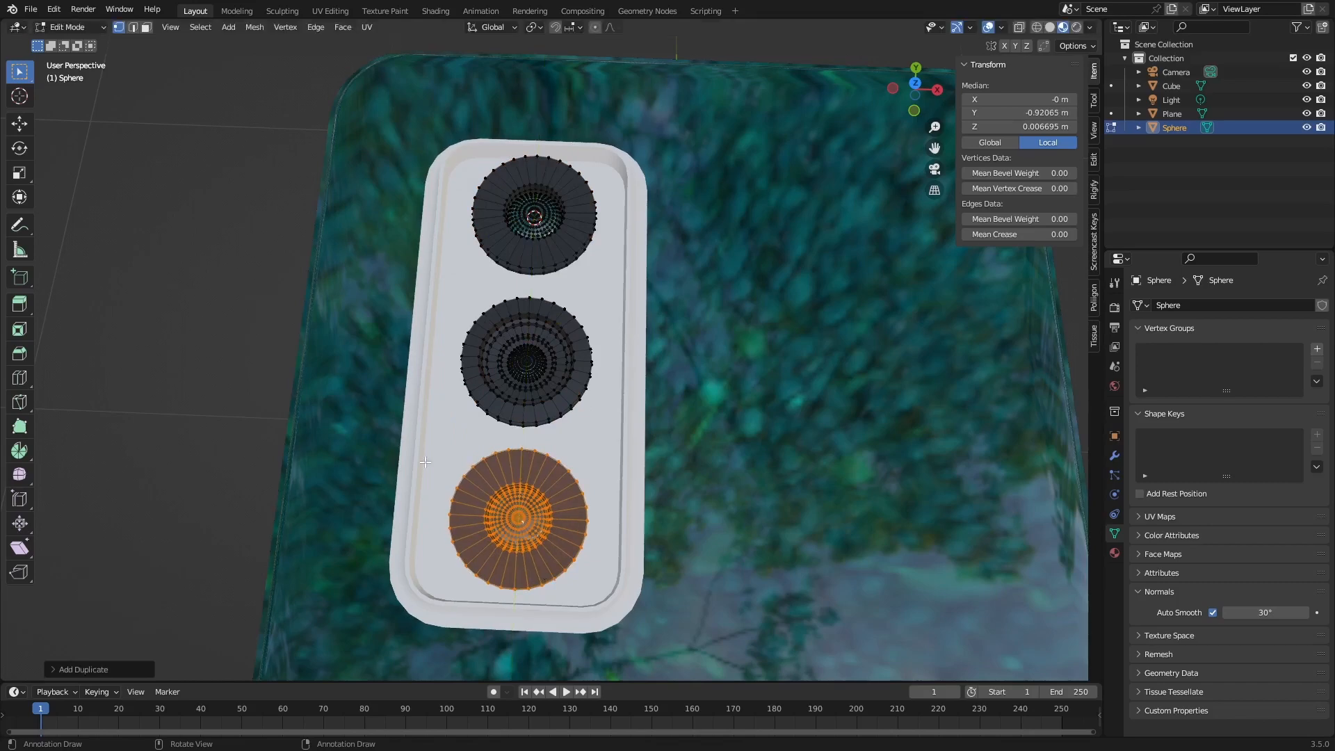
# Scale the third lens's upper opening edge loop outward to about 1.6 to widen its recess.
pyautogui.moveTo(550, 579); pyautogui.dragTo(502, 317, button='middle')
pyautogui.scroll(2, 505, 397)
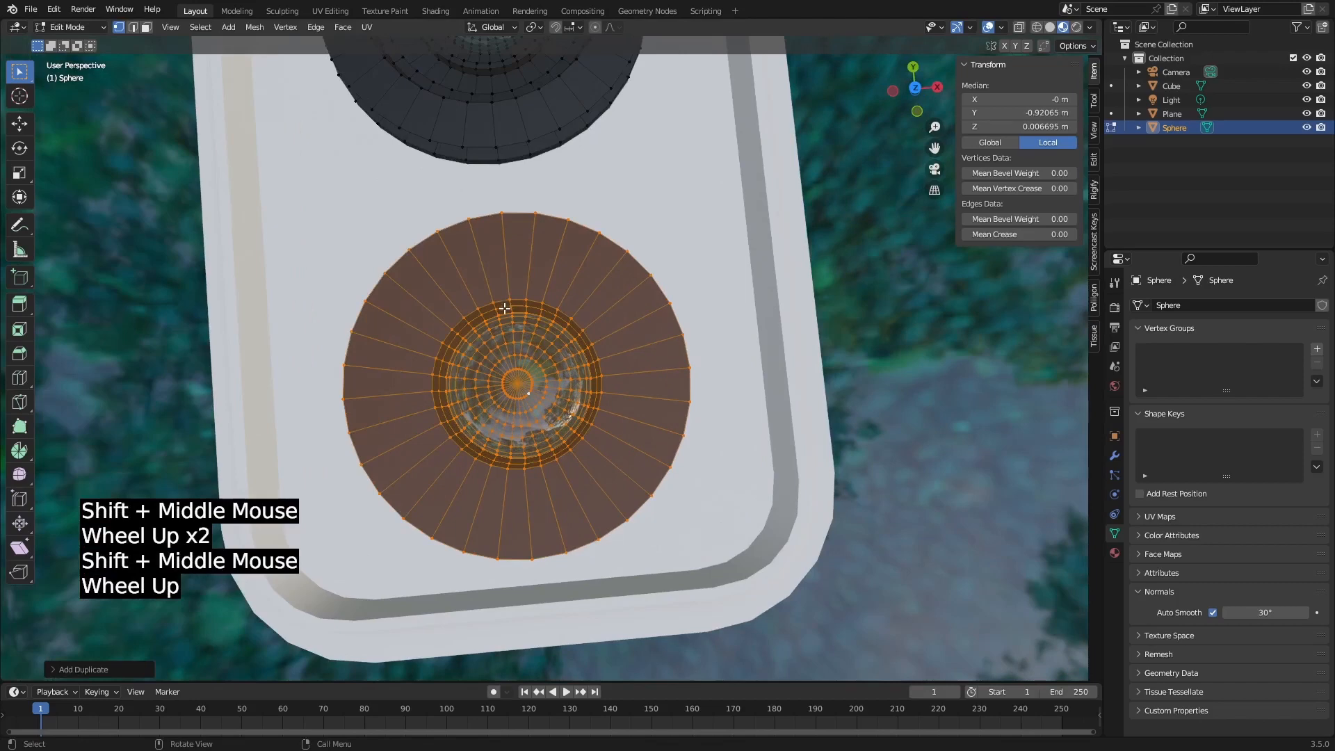
pyautogui.keyDown('alt'); pyautogui.click(504, 308); pyautogui.keyUp('alt')
pyautogui.moveTo(520, 339); pyautogui.dragTo(518, 328, button='middle')
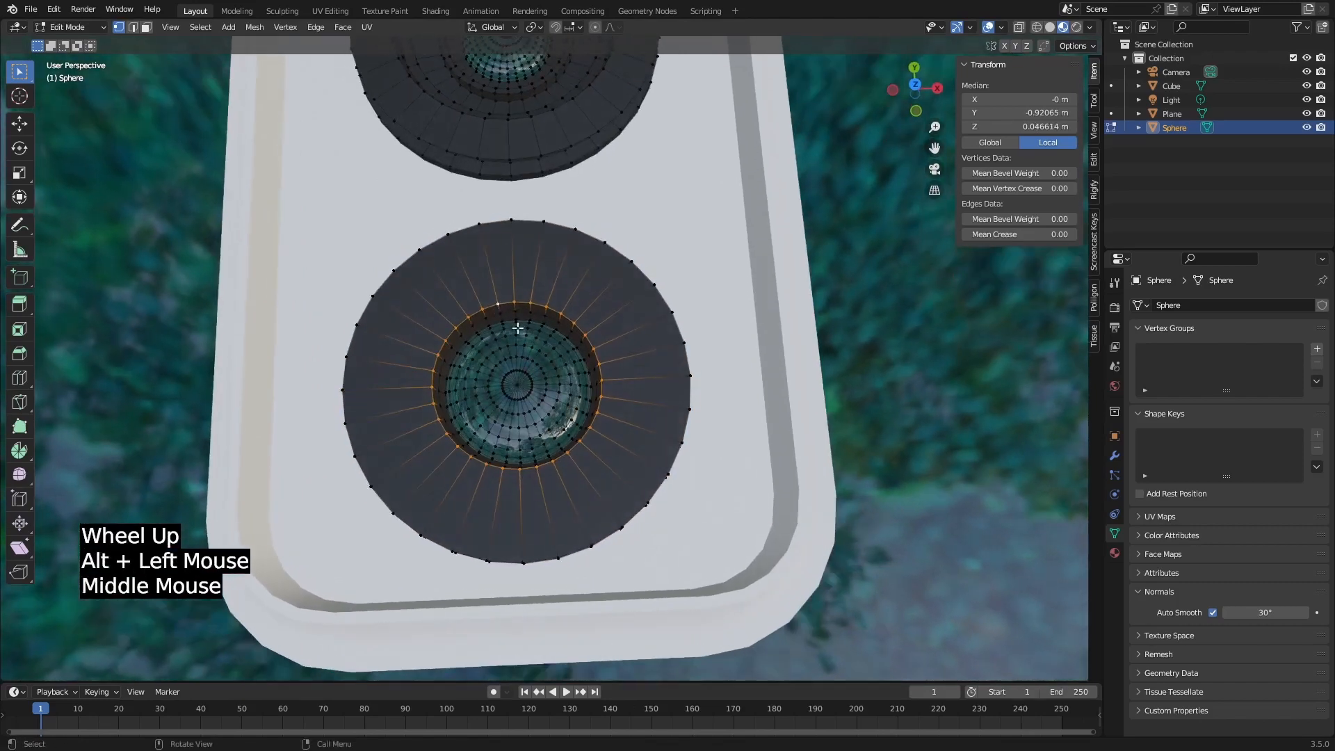
pyautogui.press('s')
pyautogui.click(748, 455)
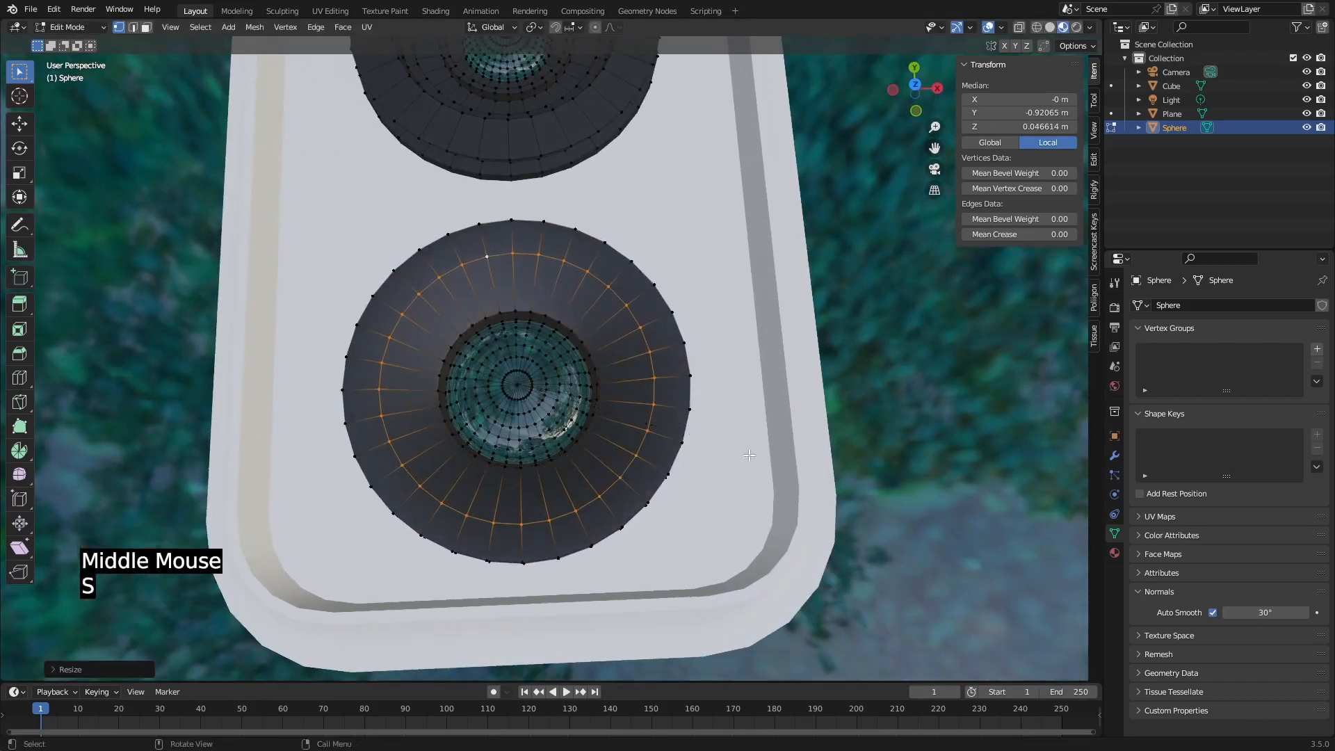
# Scale the next edge loop down inside the third lens outward to form a sloped recess, and return to Object Mode.
pyautogui.keyDown('alt'); pyautogui.click(489, 312); pyautogui.keyUp('alt')
pyautogui.press('s')
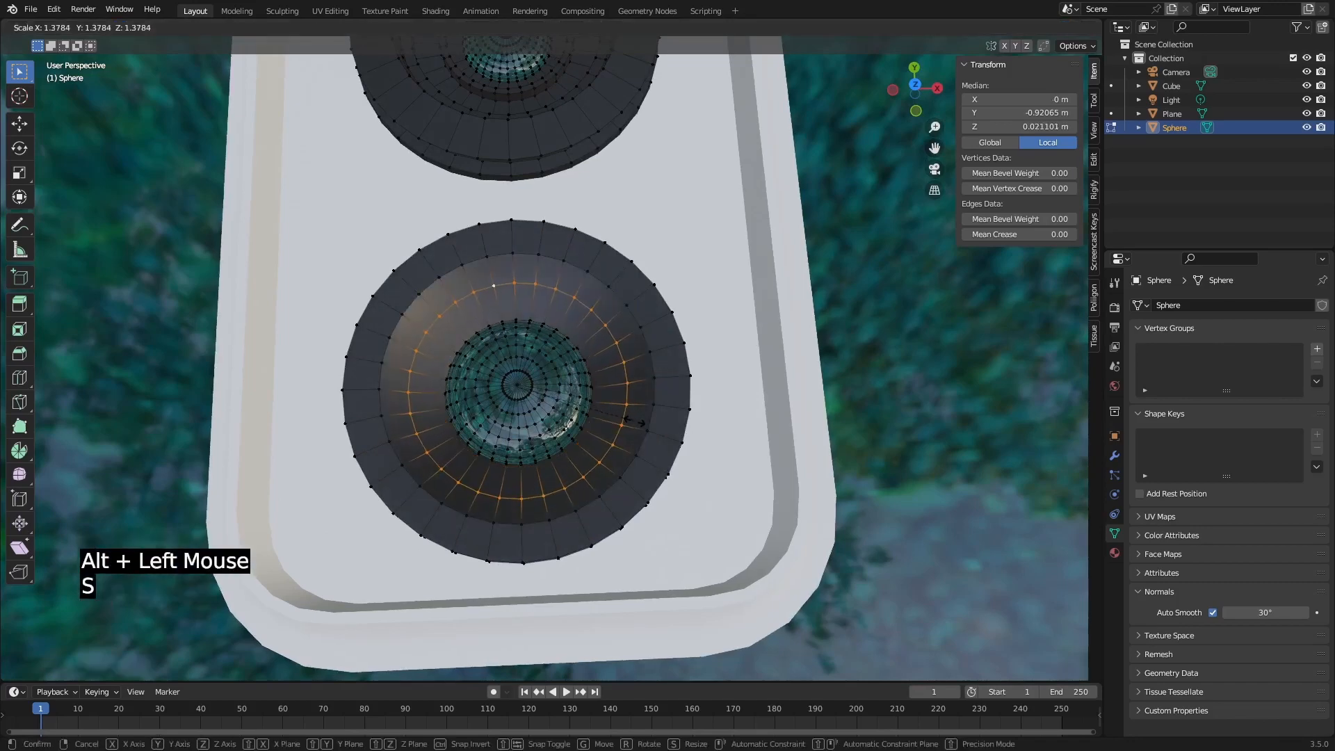
pyautogui.click(629, 417)
pyautogui.moveTo(629, 418); pyautogui.dragTo(524, 421, button='middle')
pyautogui.scroll(2, 502, 413)
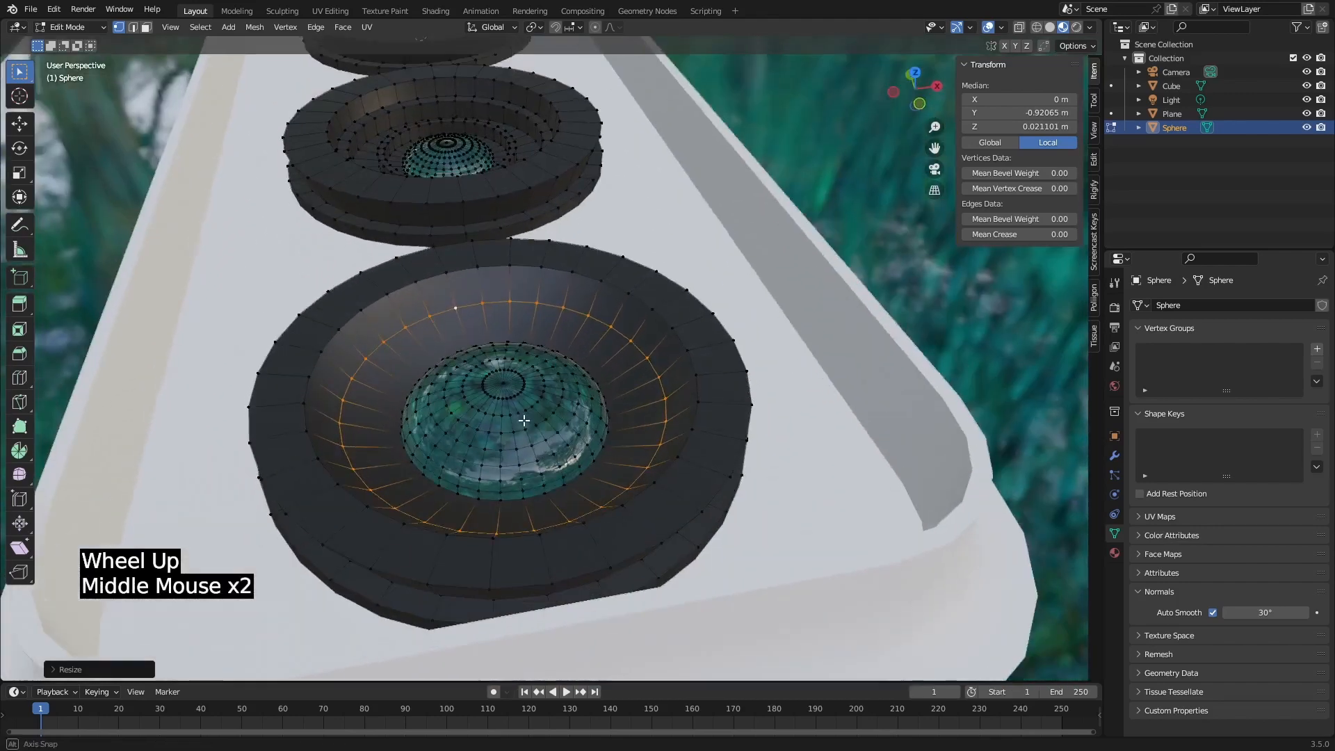
pyautogui.scroll(-2, 524, 421)
pyautogui.press('Tab')
pyautogui.moveTo(456, 321); pyautogui.dragTo(354, 303, button='middle')
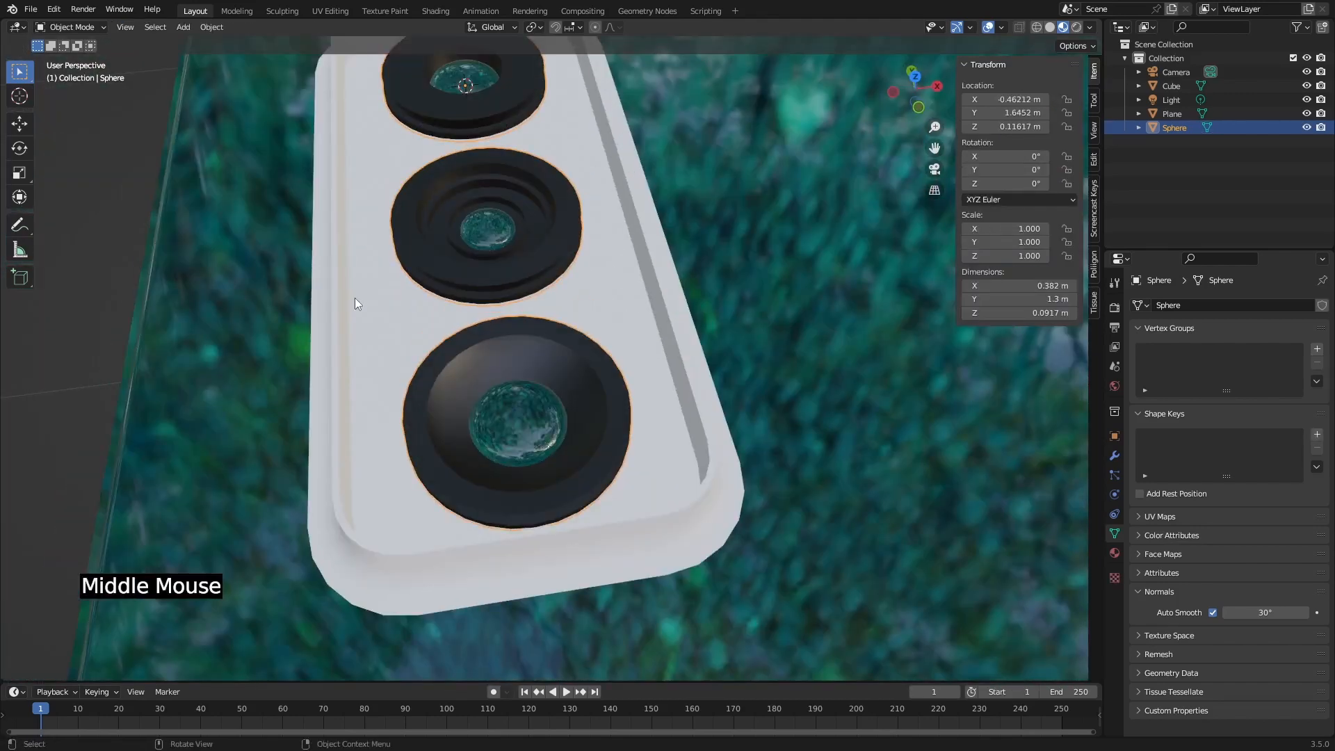
# Duplicate the raised rim's inner edge loop on the camera bump in place and fill it with a cover face.
pyautogui.click(355, 303)
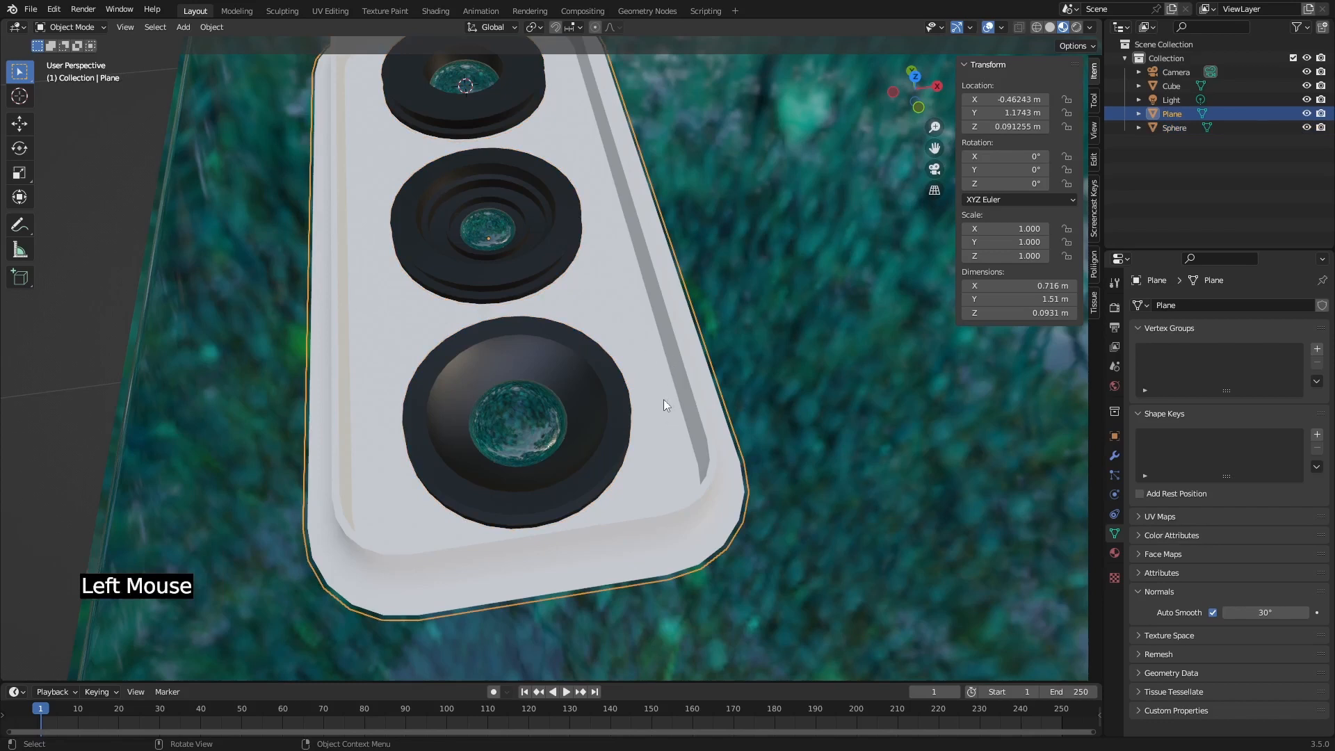
pyautogui.press('Tab')
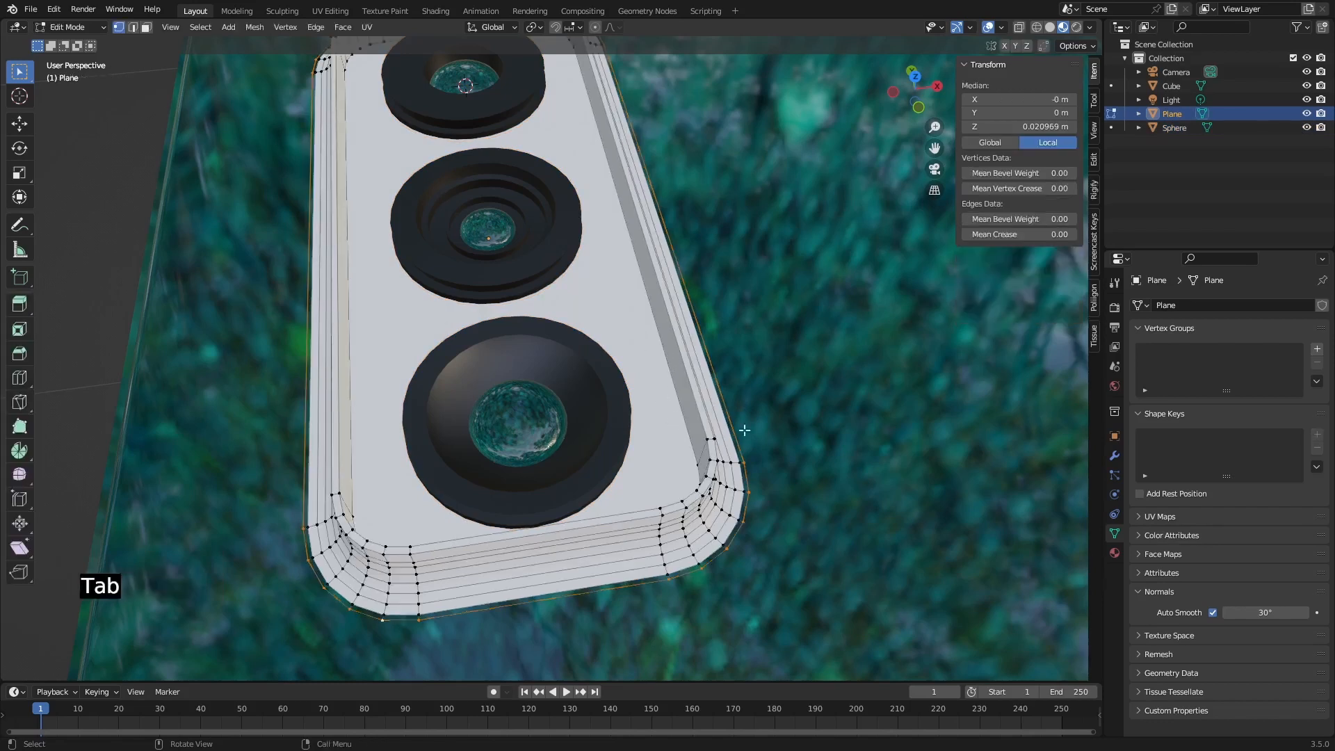
pyautogui.press('alt')
pyautogui.keyDown('alt'); pyautogui.click(700, 413); pyautogui.keyUp('alt')
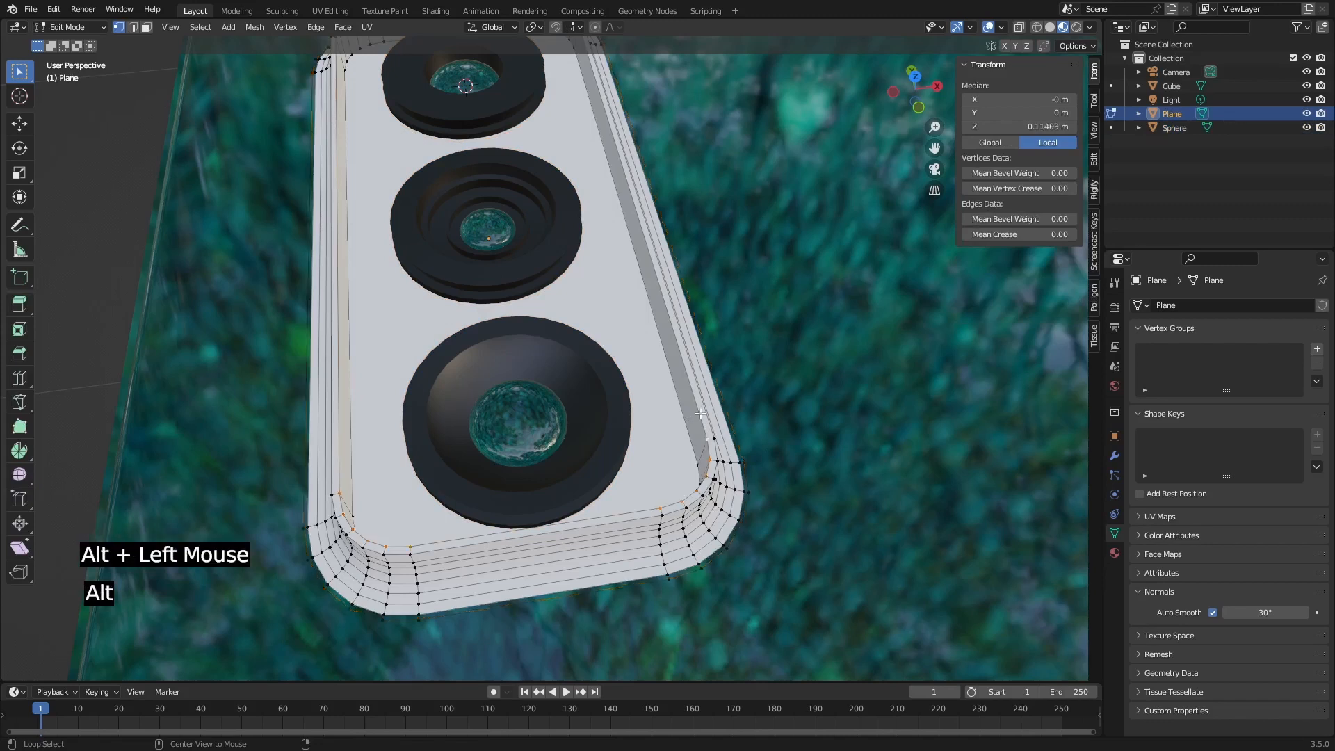
pyautogui.hotkey('shift', 'd')
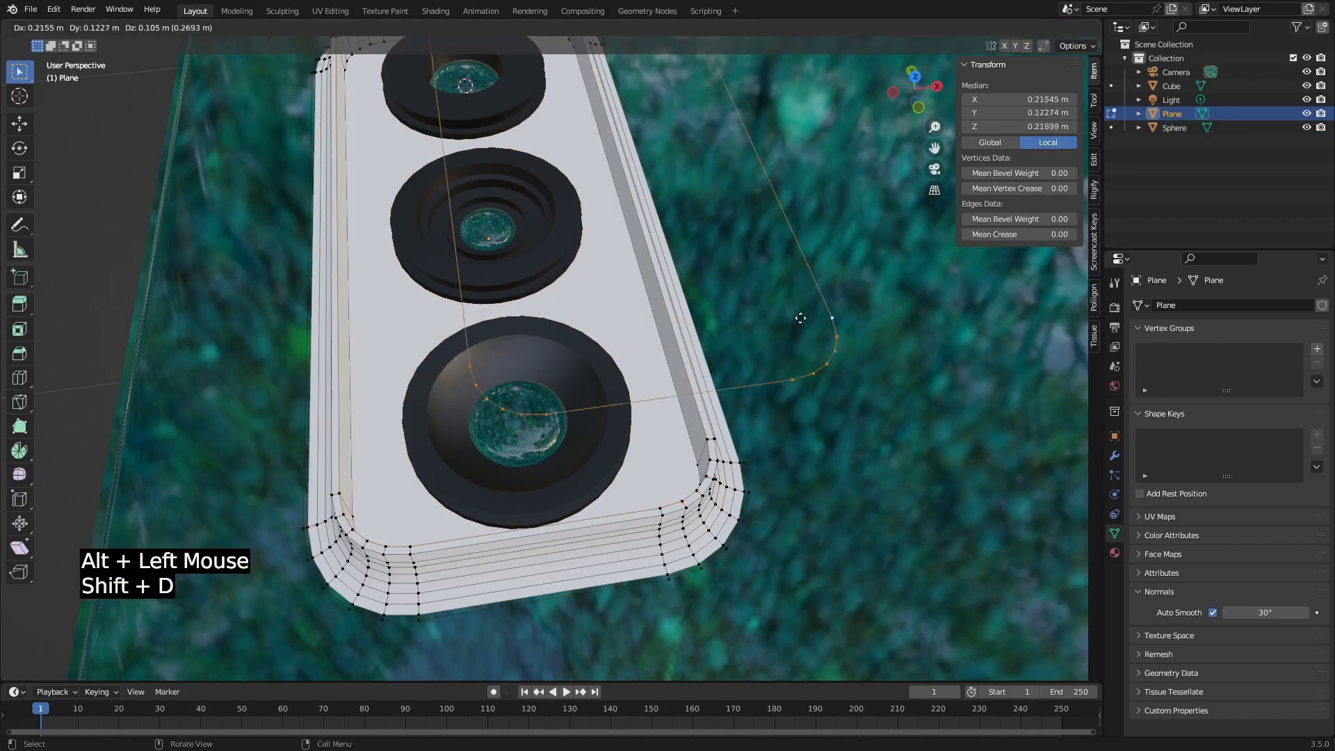
pyautogui.rightClick(797, 326)
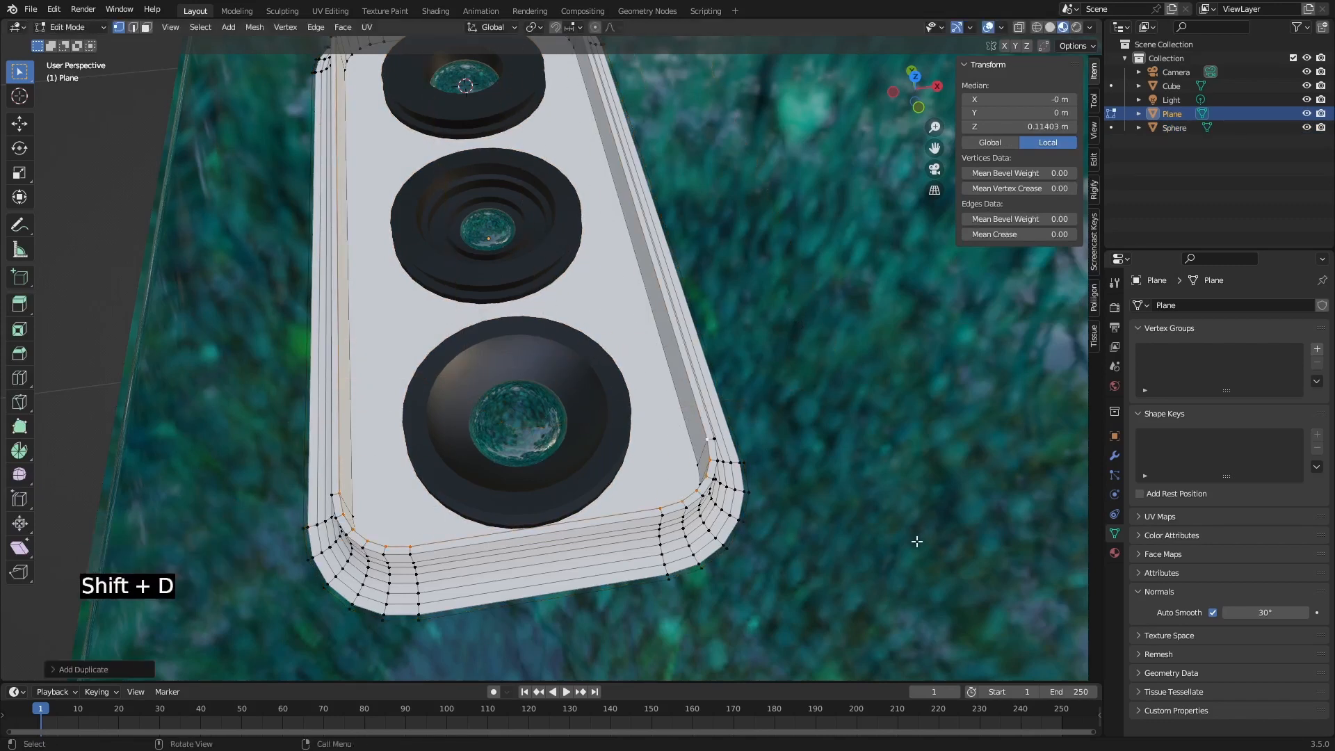
pyautogui.press('f')
# Return to Object Mode and select the phone body.
pyautogui.scroll(-2, 607, 401)
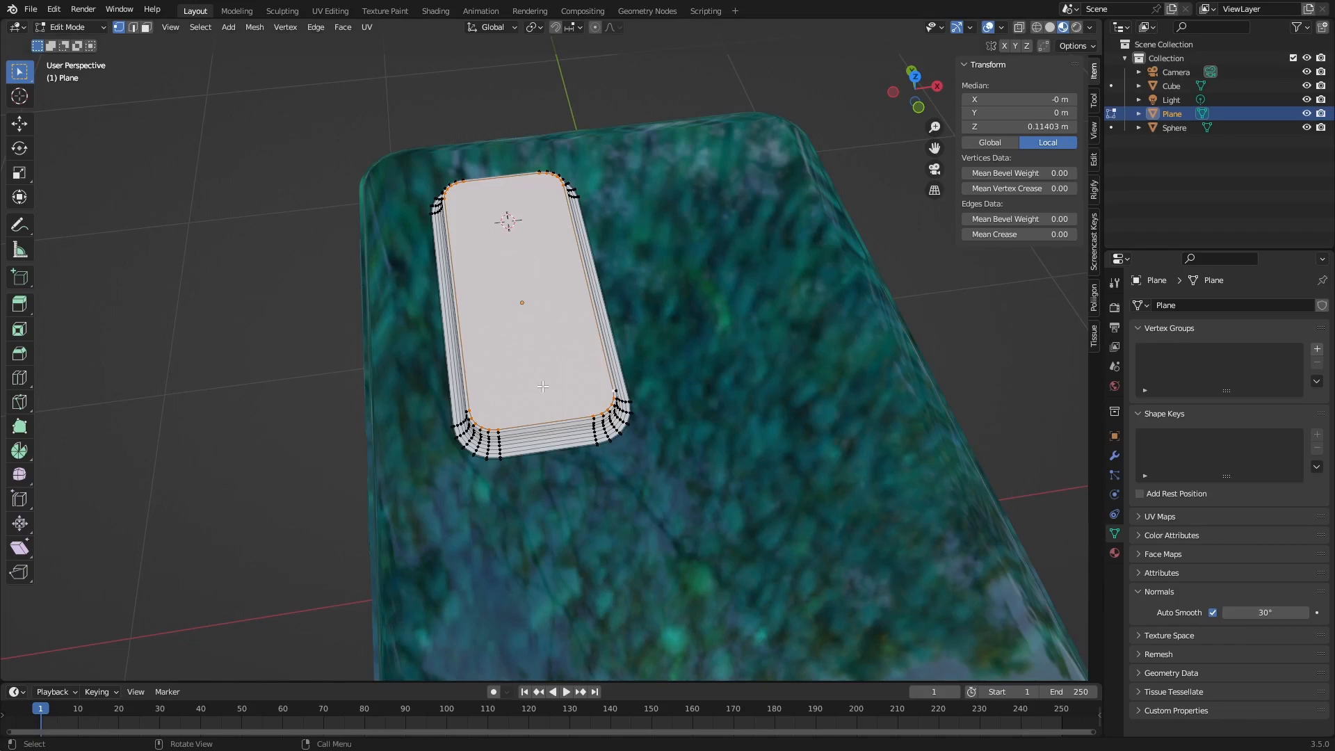
pyautogui.moveTo(548, 395); pyautogui.dragTo(820, 376, button='middle')
pyautogui.press('Tab')
pyautogui.click(790, 320)
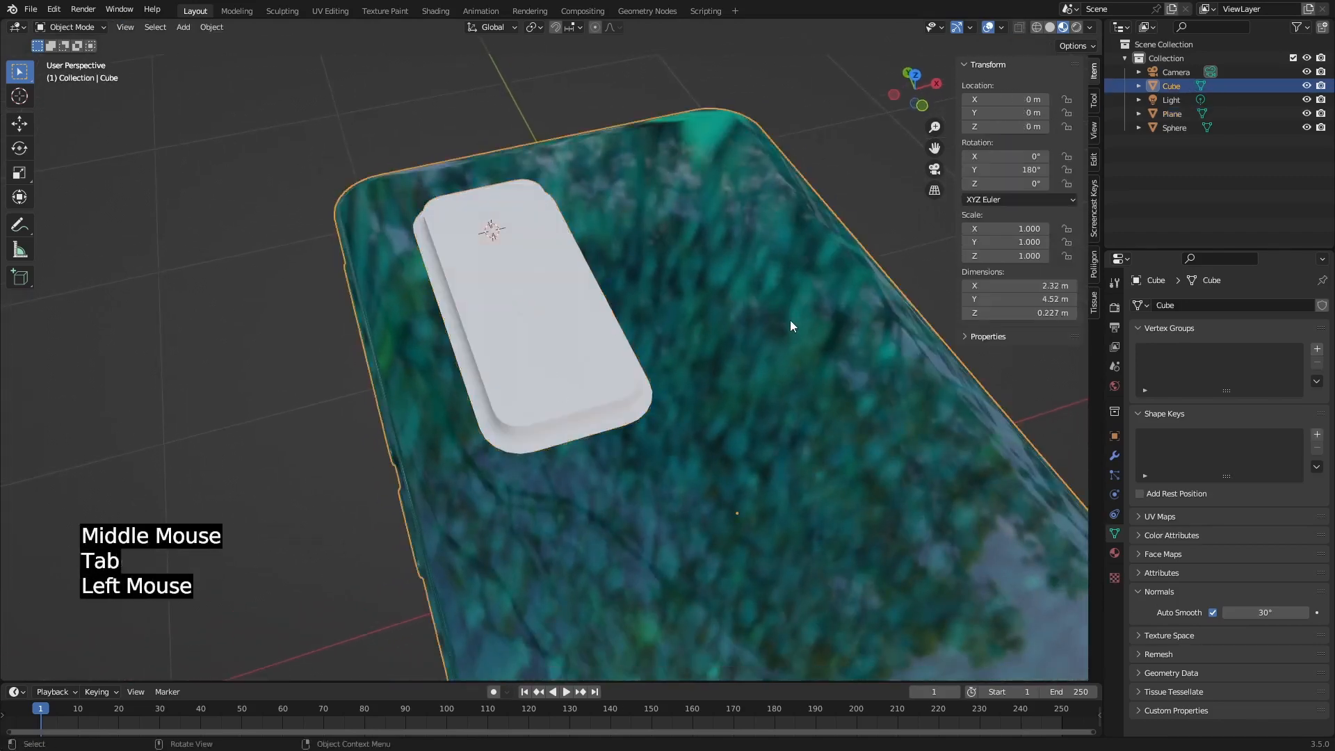
# Replace the phone body's LENSA material with a new material named "body".
pyautogui.moveTo(790, 327); pyautogui.dragTo(939, 379, button='middle')
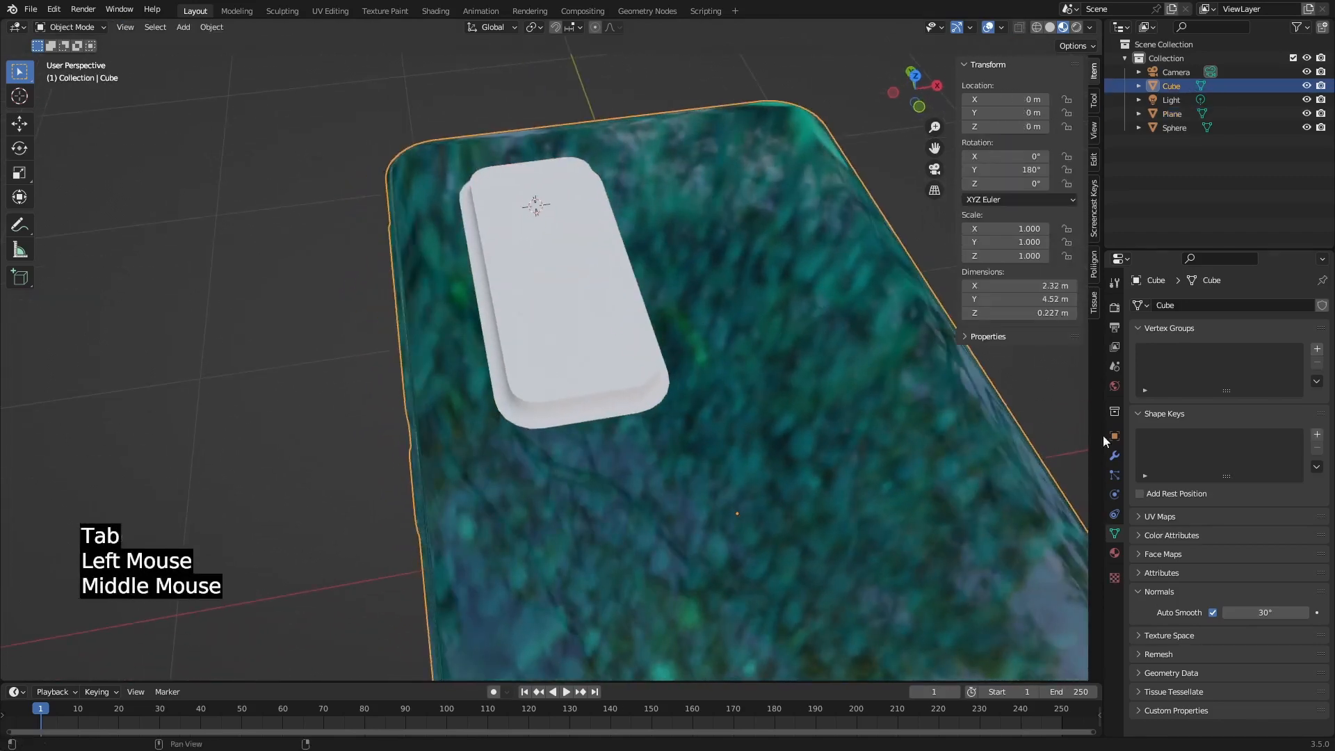
pyautogui.click(1114, 551)
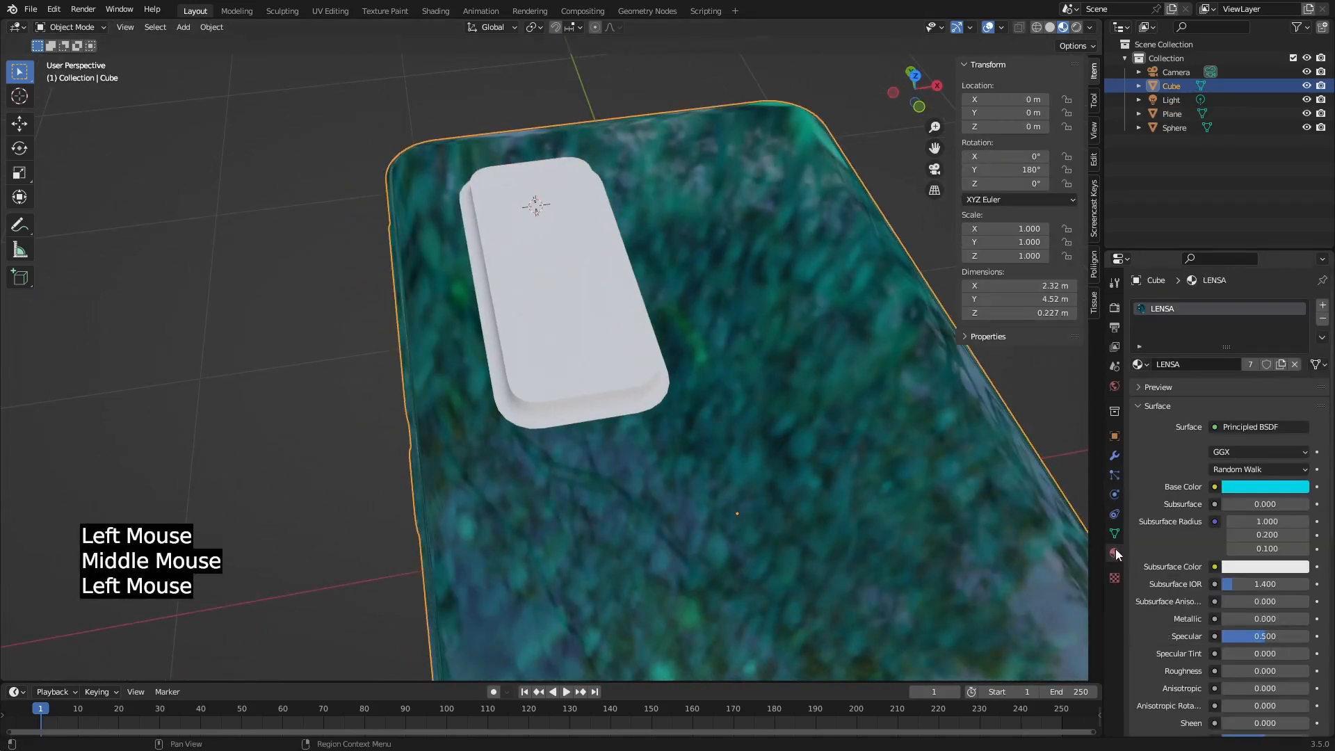
pyautogui.click(1290, 364)
pyautogui.click(1289, 365)
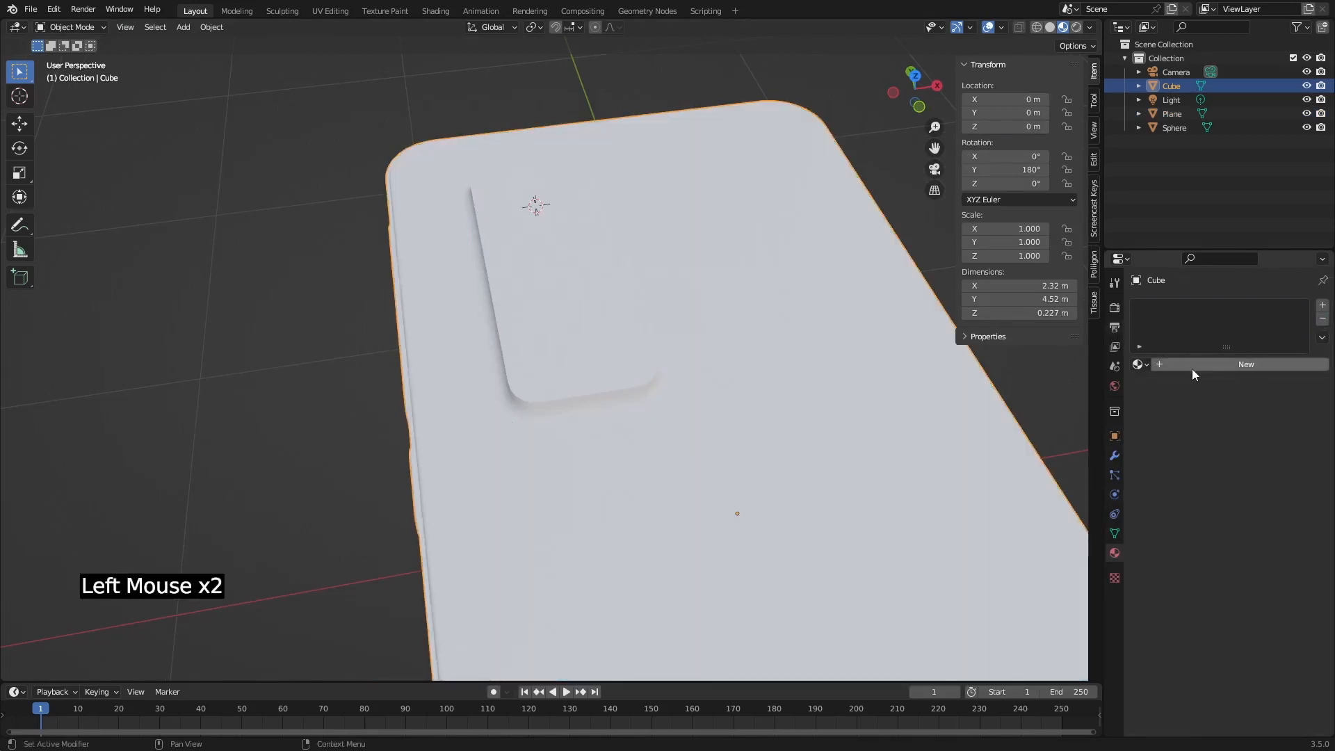
pyautogui.click(1191, 365)
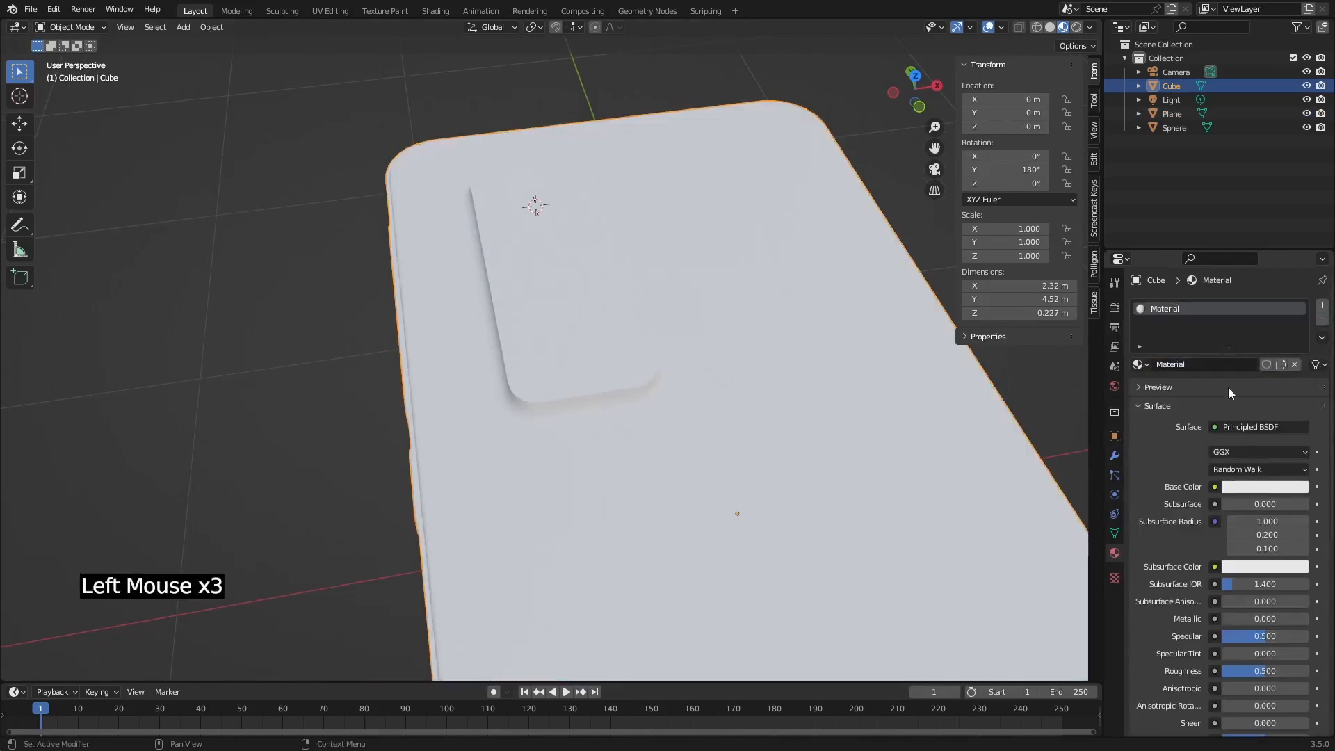
pyautogui.click(1202, 363)
pyautogui.write('body')
pyautogui.press('Return')
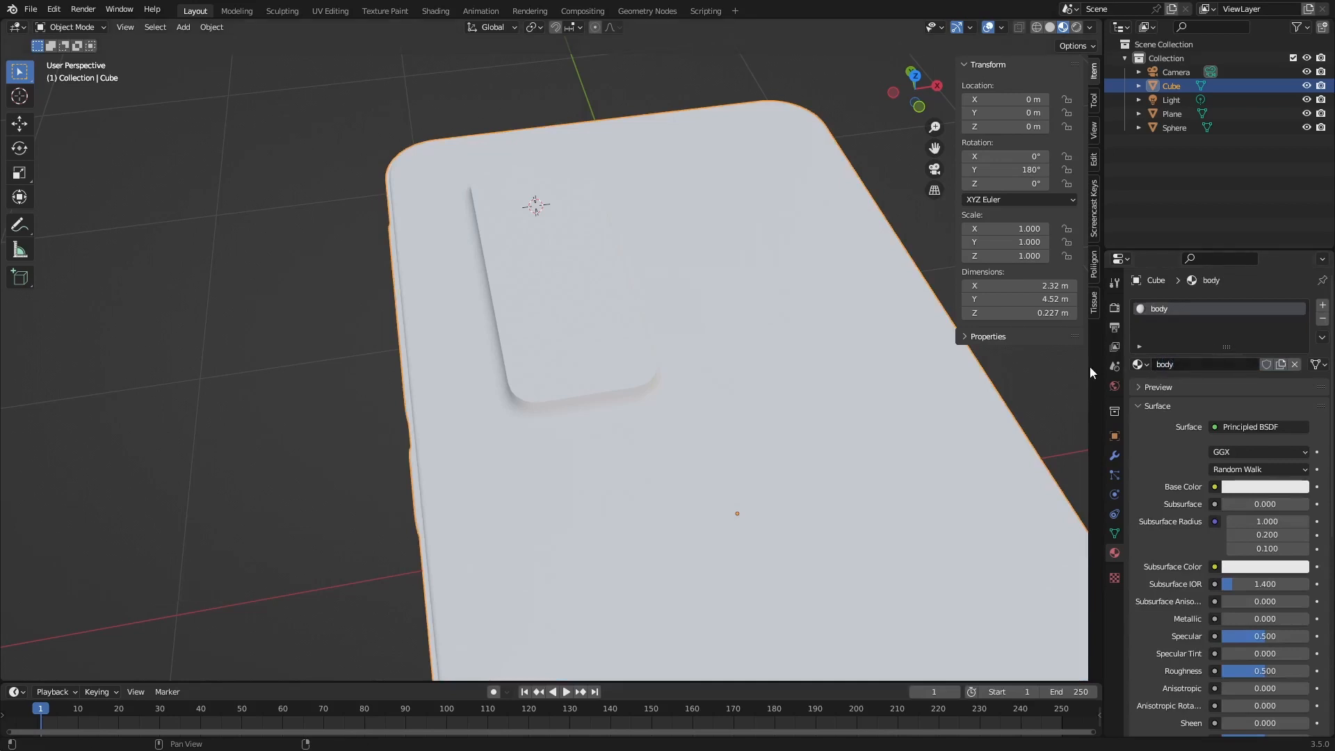
# Set the body material's base color to a peach orange, about hue 0.05, saturation 0.73 and value 0.8.
pyautogui.click(1268, 489)
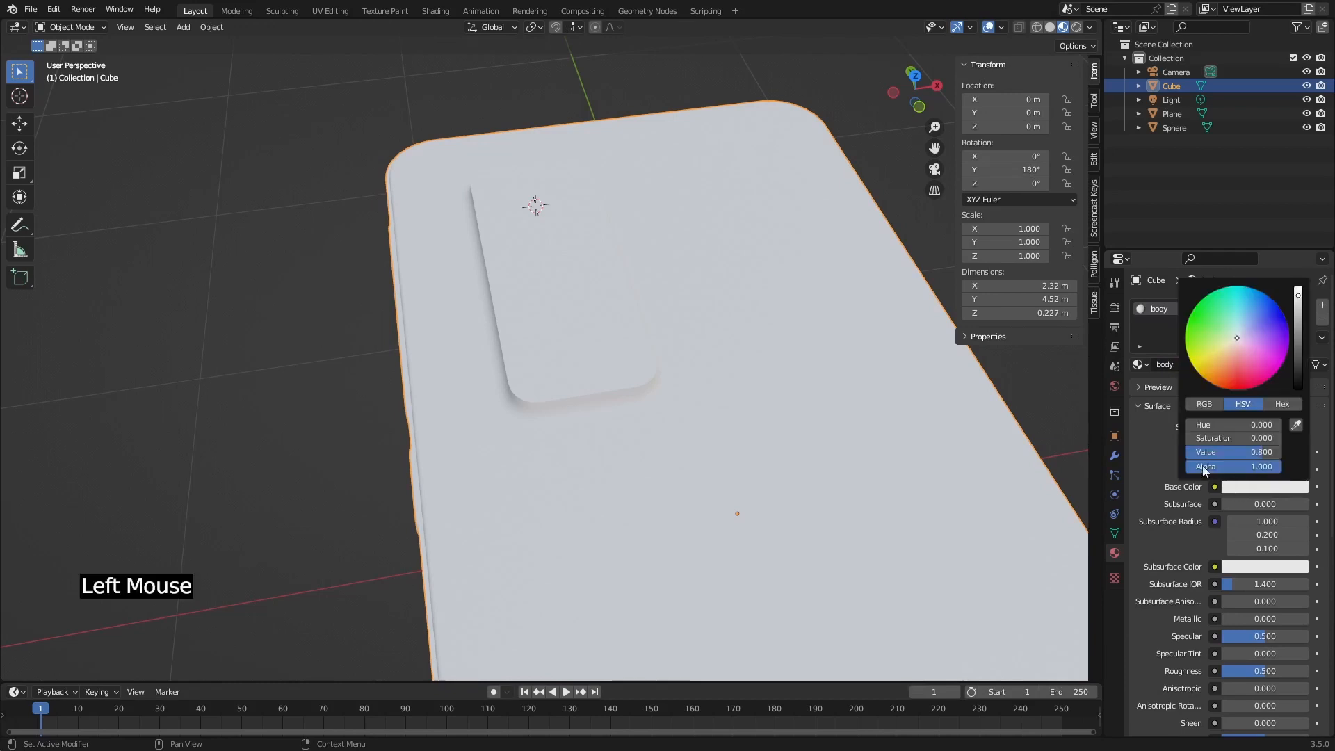
pyautogui.moveTo(1237, 335); pyautogui.dragTo(1215, 356)
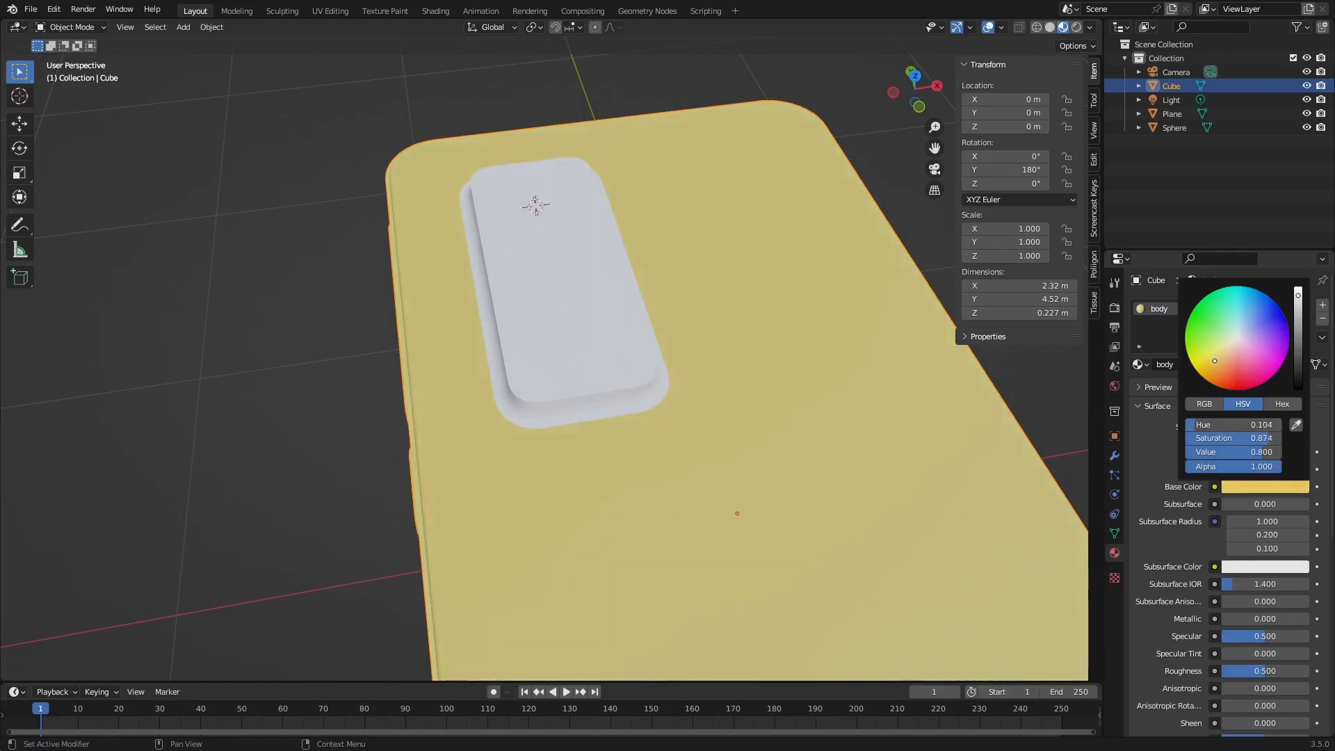
pyautogui.moveTo(1215, 360); pyautogui.dragTo(1219, 361)
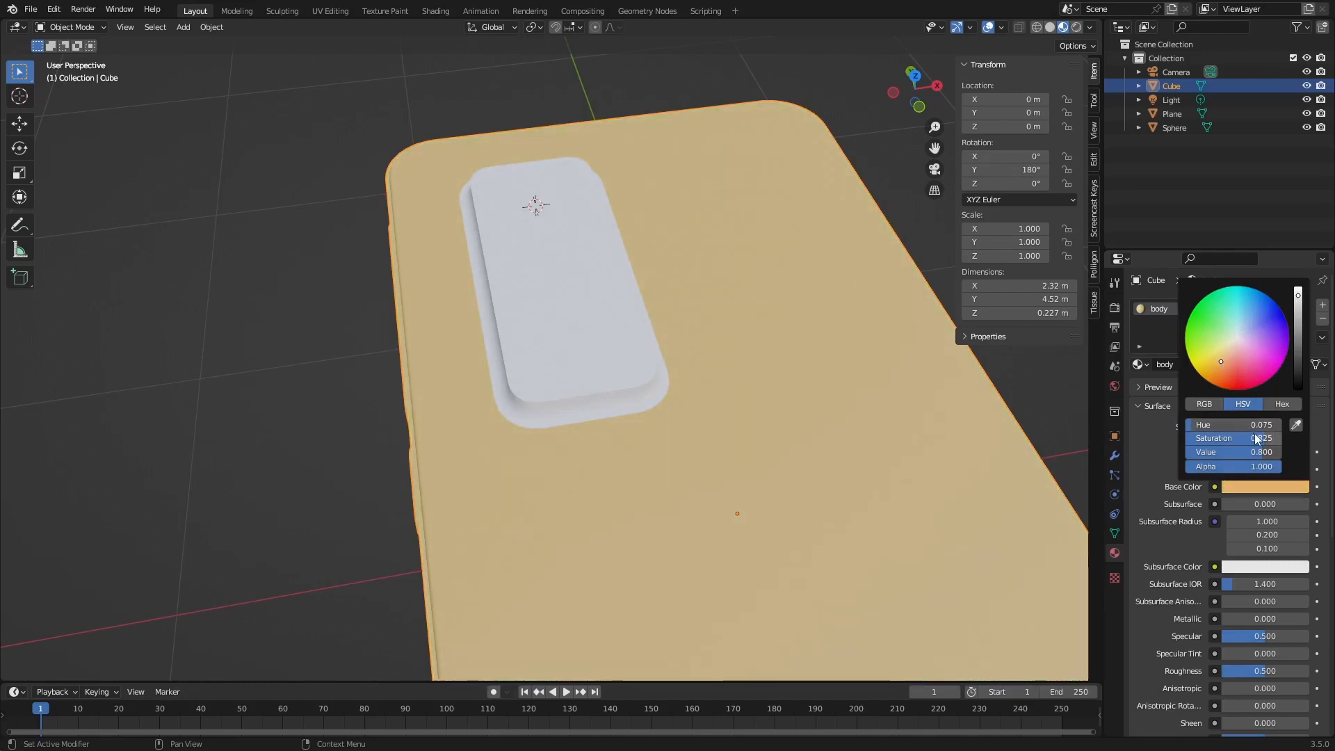
pyautogui.moveTo(1264, 438); pyautogui.dragTo(1260, 438)
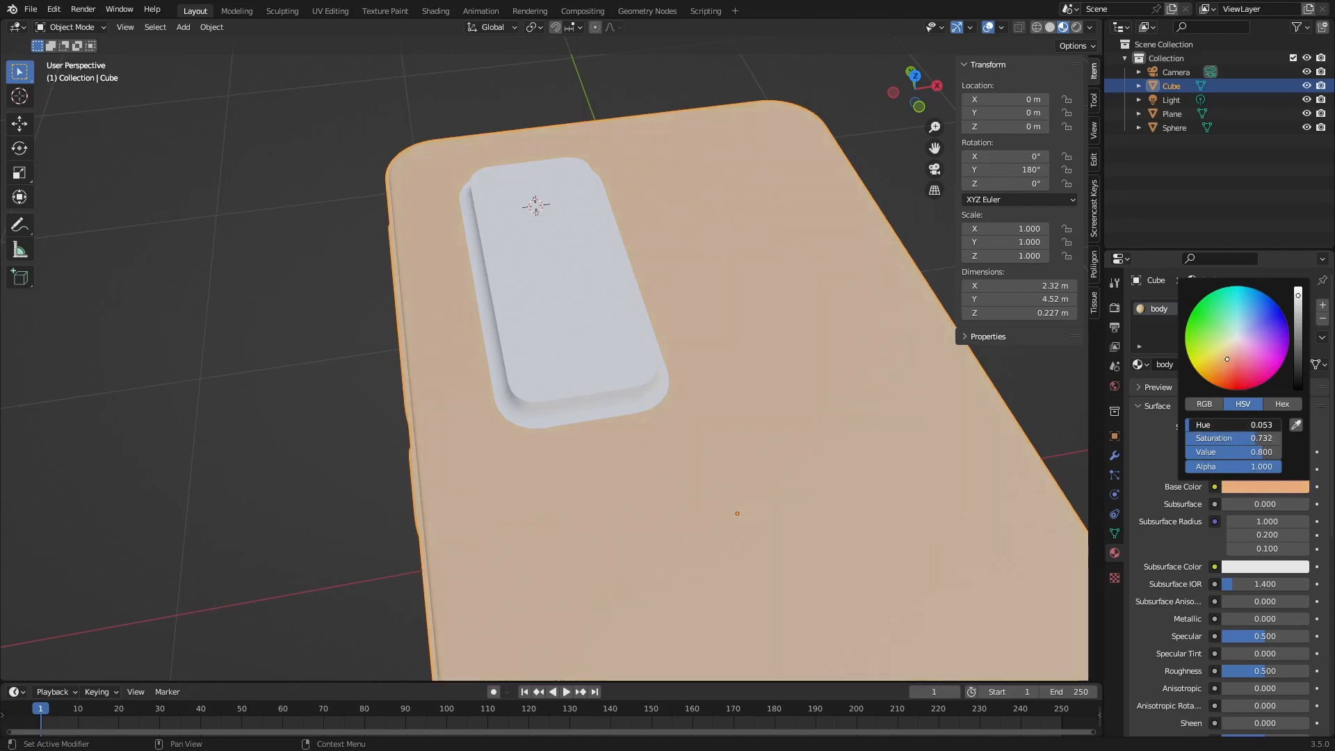
pyautogui.moveTo(1261, 424); pyautogui.dragTo(1259, 424)
pyautogui.scroll(-2, 844, 356)
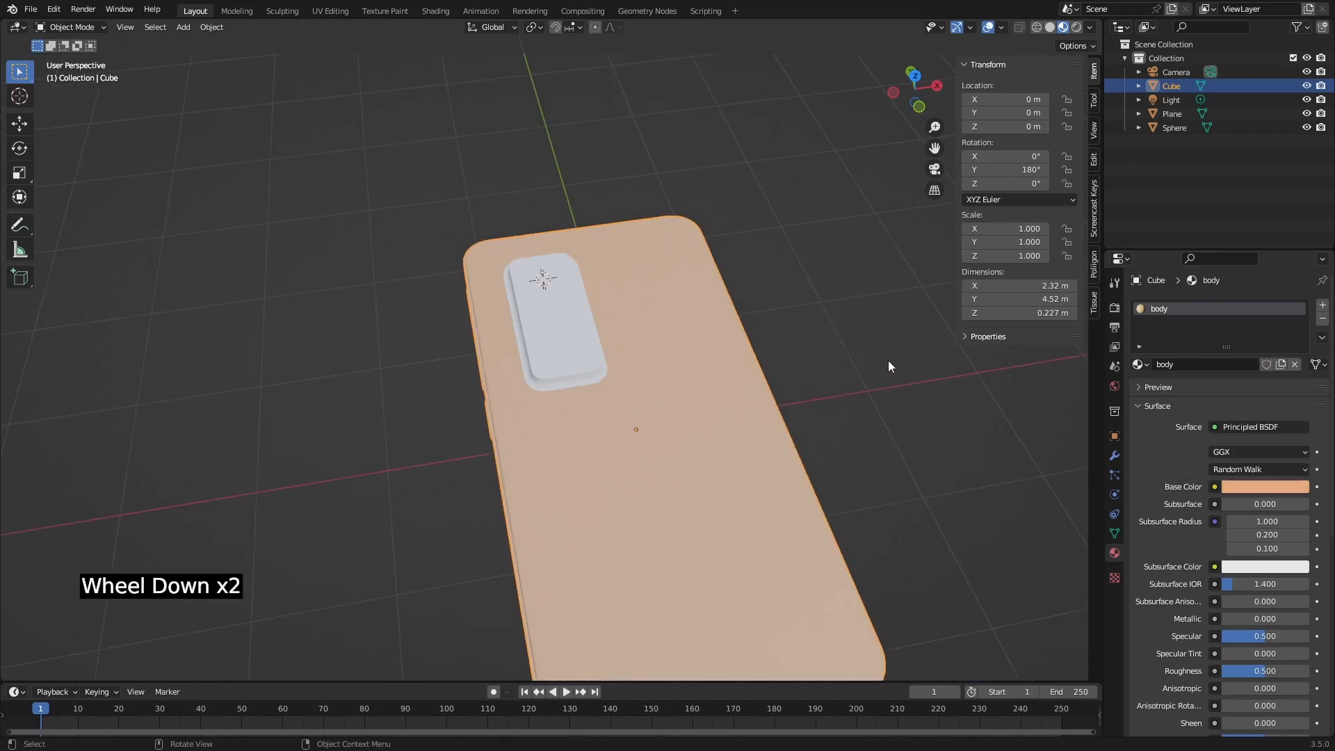
# In Edit Mode, add a second material slot with a new material and copy the body material's base color into it.
pyautogui.moveTo(887, 360); pyautogui.dragTo(862, 421, button='middle')
pyautogui.moveTo(857, 493); pyautogui.dragTo(899, 378, button='middle')
pyautogui.press('Tab')
pyautogui.keyDown('shift'); pyautogui.scroll(-1, 695, 514); pyautogui.keyUp('shift')
pyautogui.keyDown('shift'); pyautogui.moveTo(695, 515); pyautogui.dragTo(739, 425, button='middle'); pyautogui.keyUp('shift')
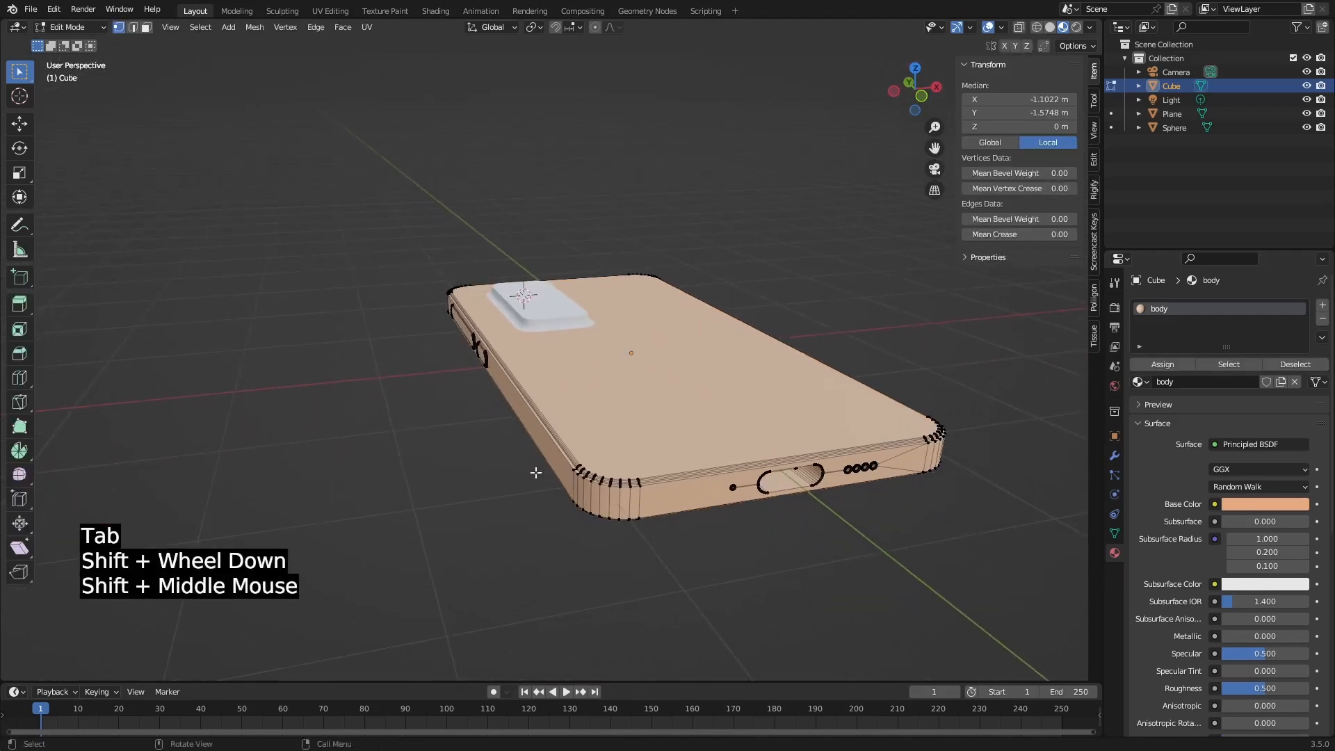
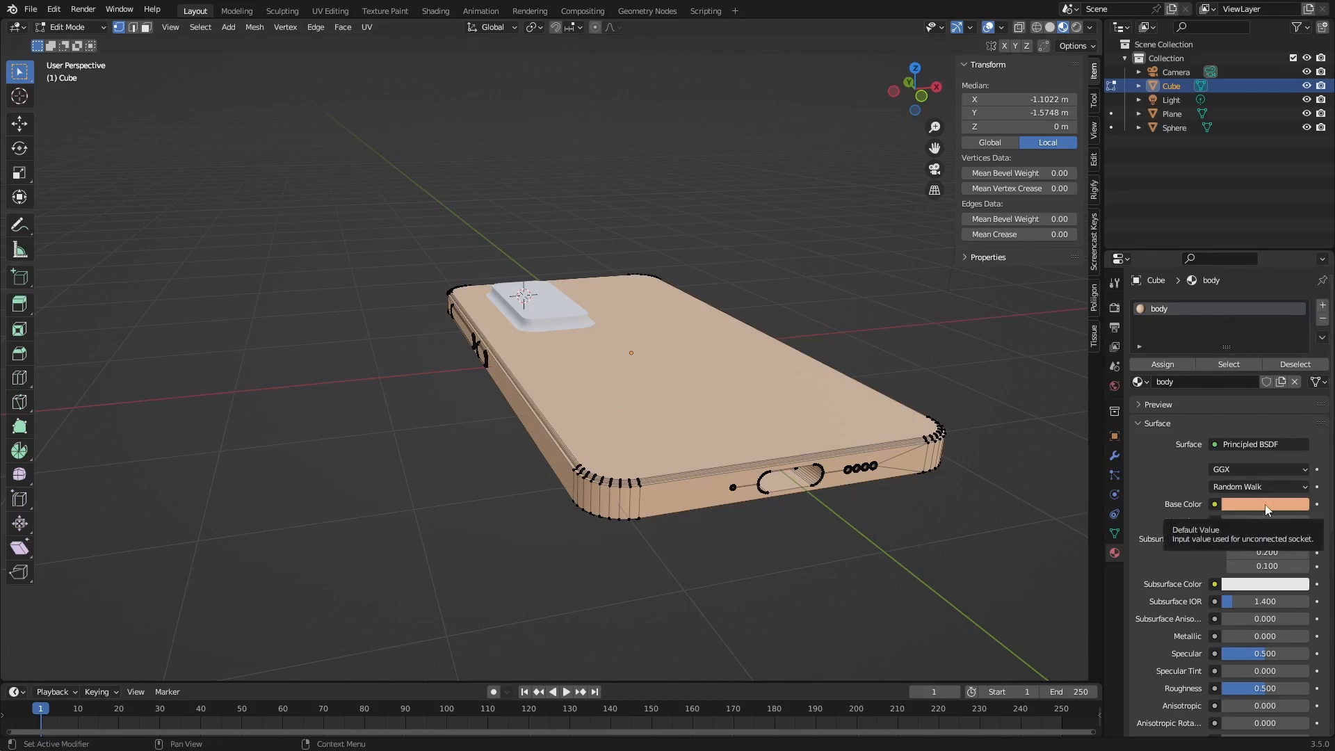
pyautogui.press('ctrl')
pyautogui.hotkey('ctrl', 'c')
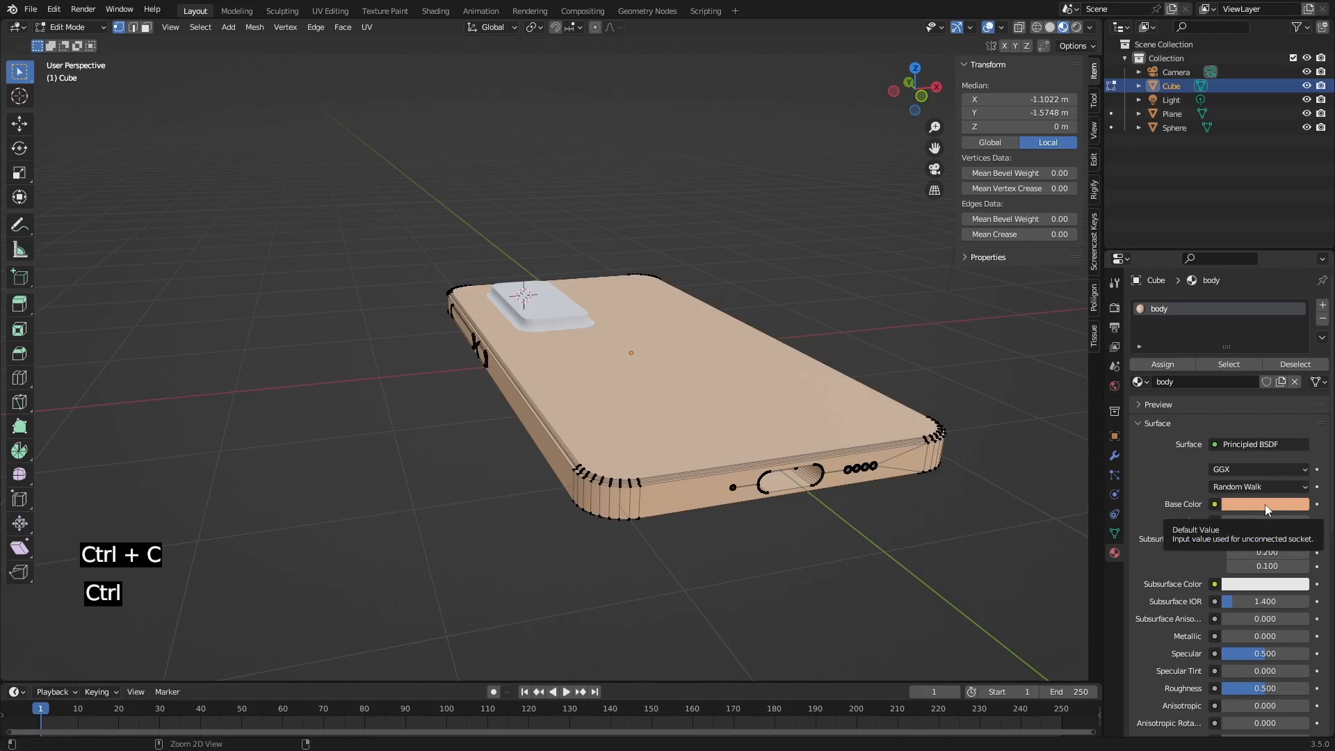
pyautogui.click(1323, 307)
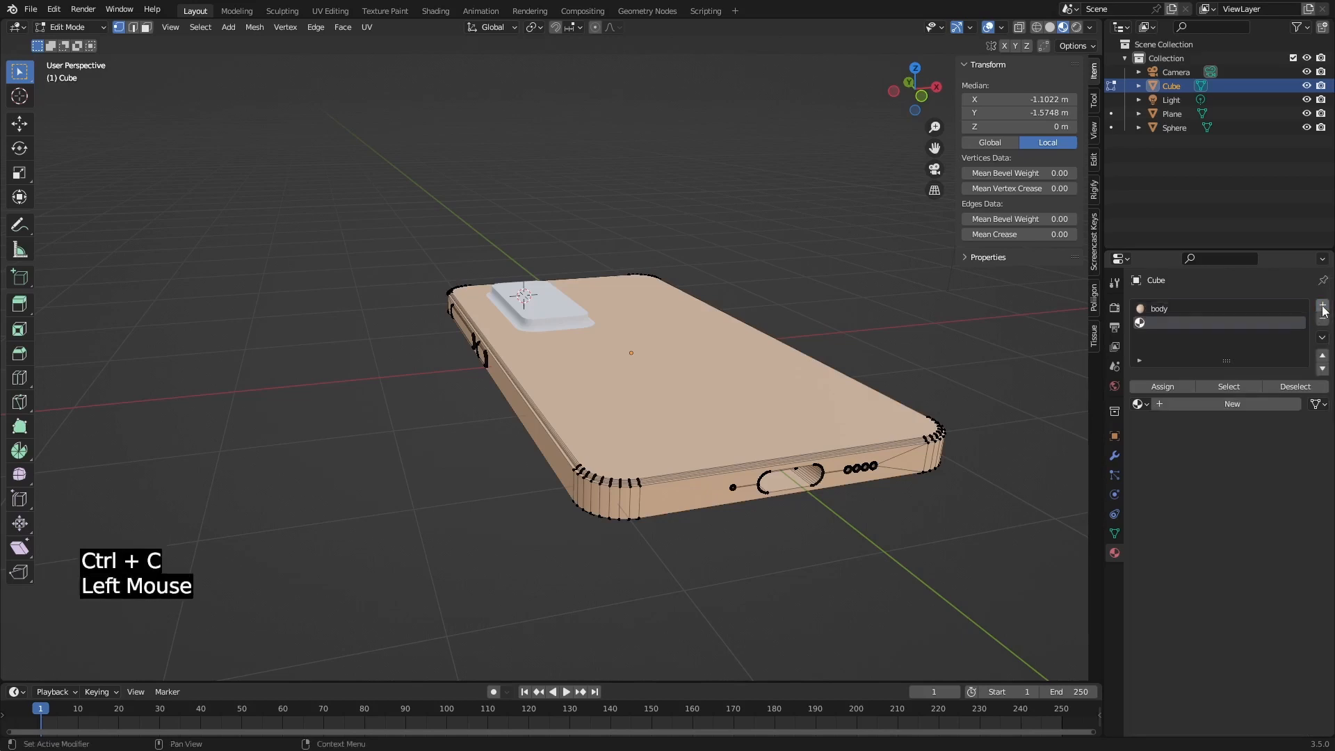
pyautogui.click(1204, 403)
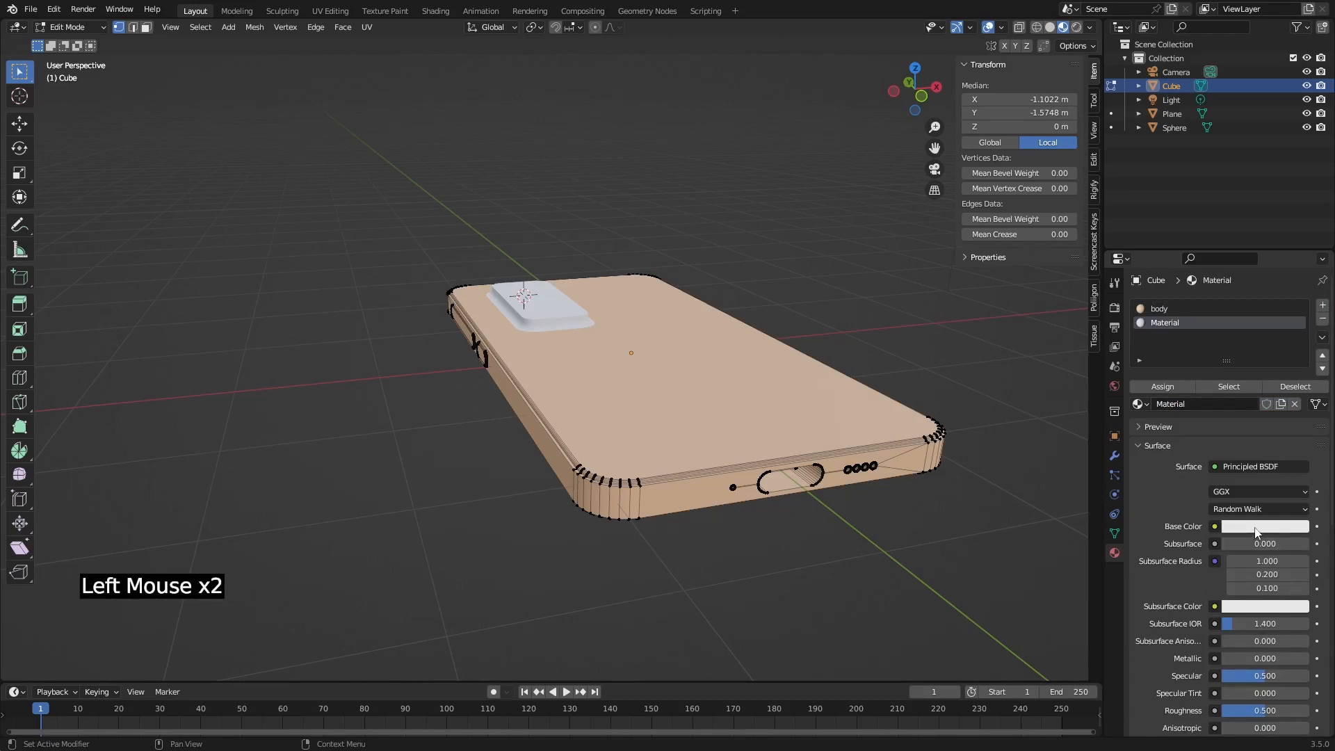
pyautogui.hotkey('ctrl', 'v')
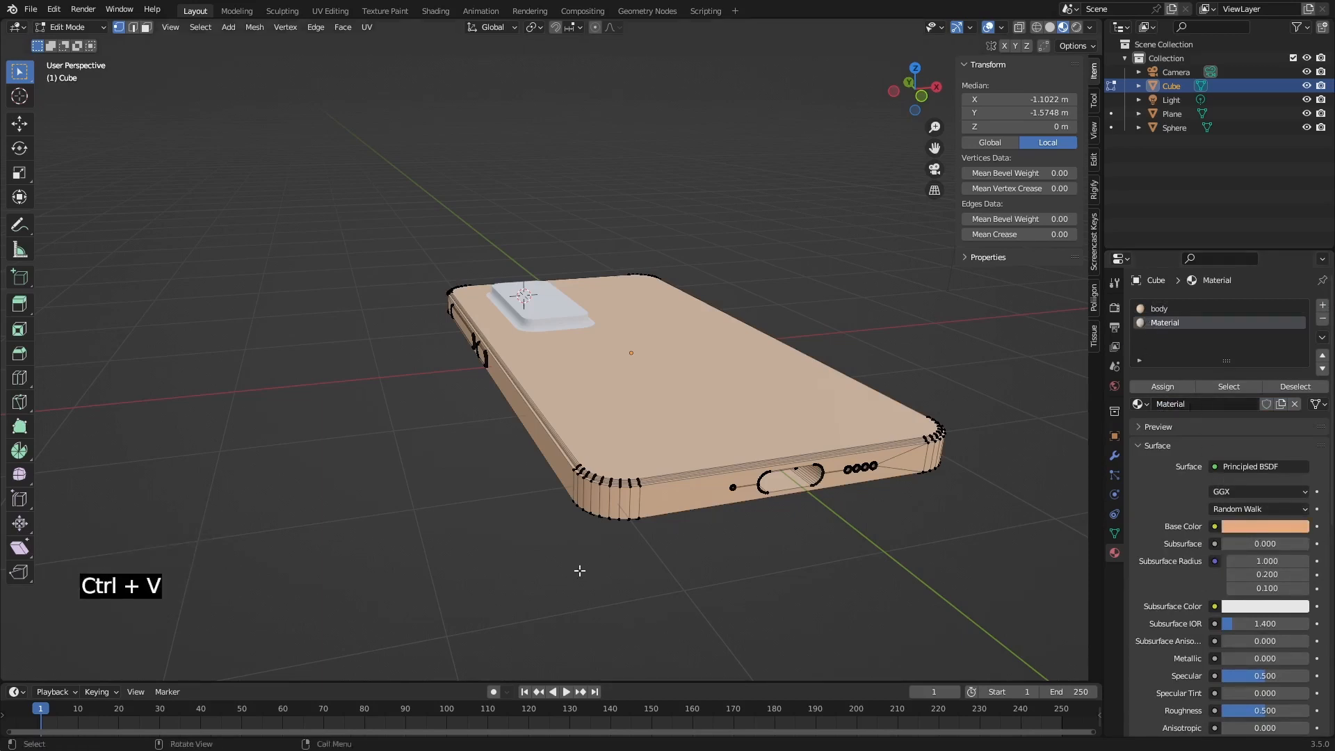
# In face selection, select the phone's port-side wall faces, the adjoining rounded corners and the neighbouring long side face.
pyautogui.press('3')
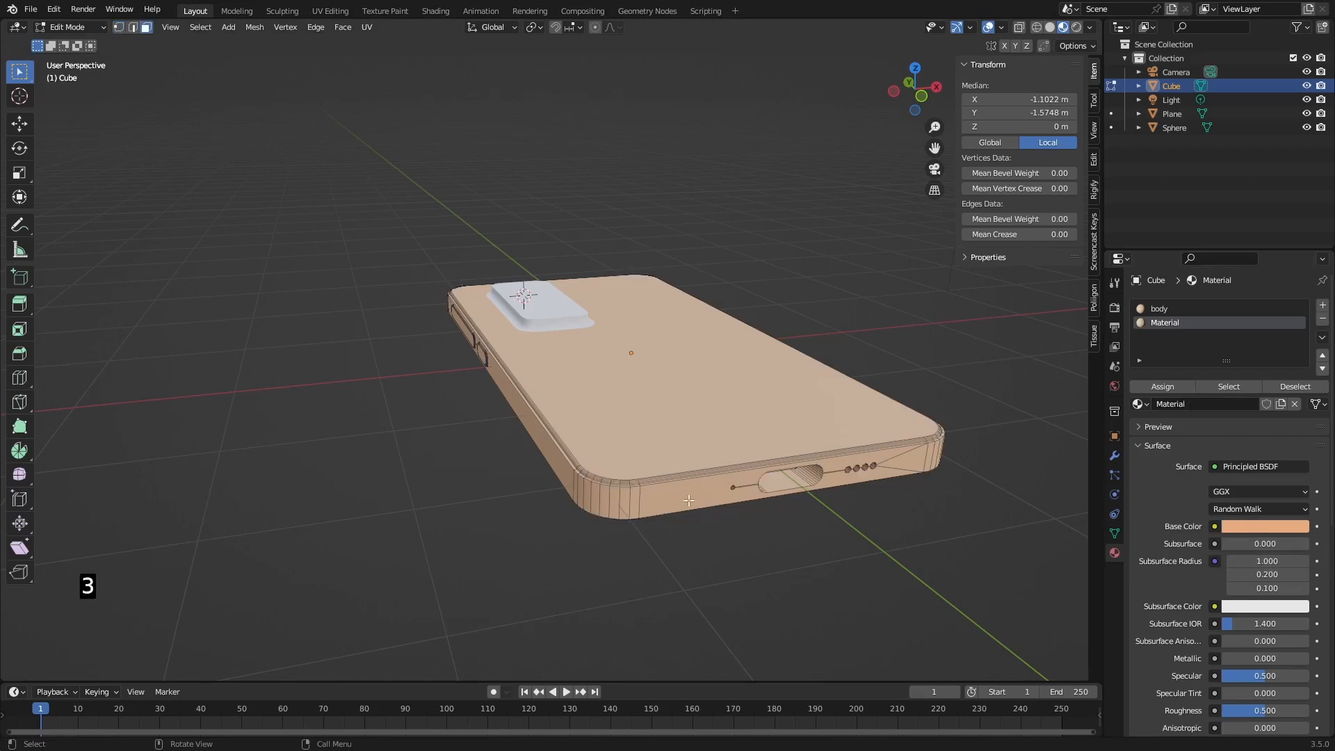
pyautogui.click(689, 500)
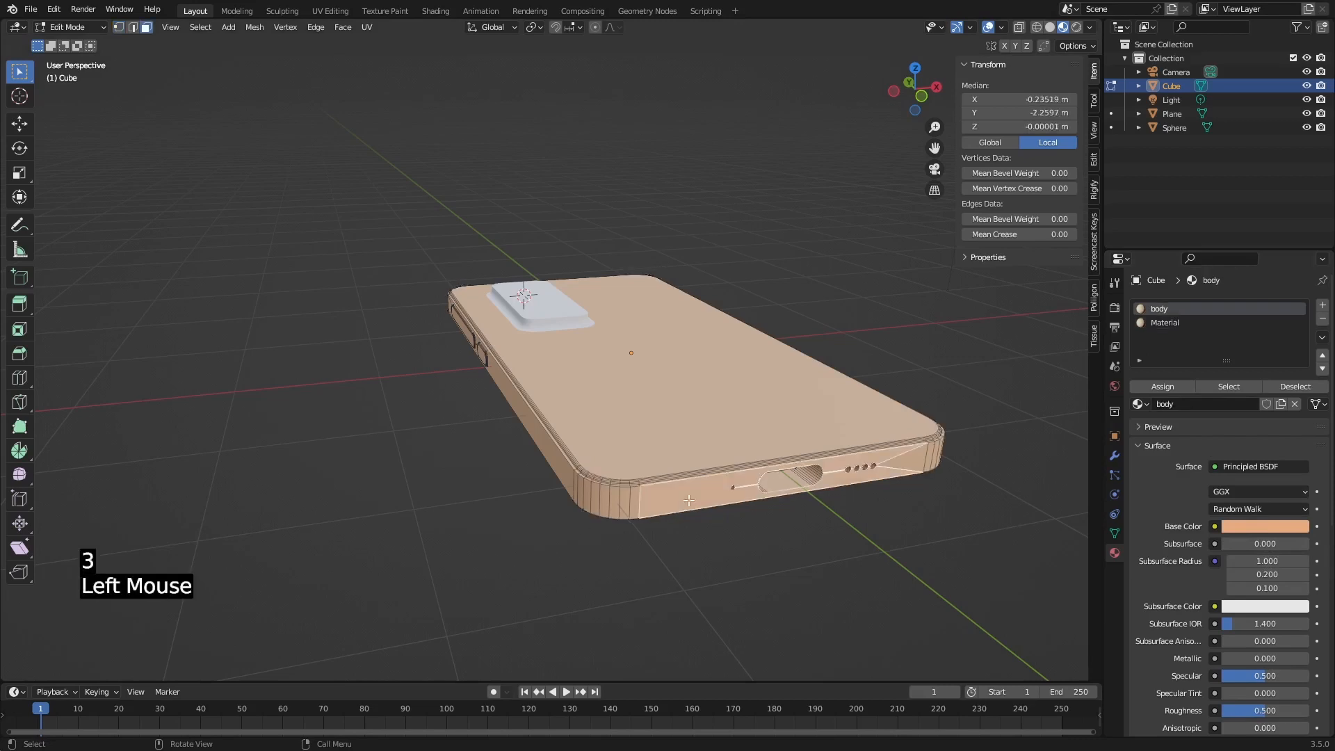
pyautogui.keyDown('alt'); pyautogui.keyDown('shift'); pyautogui.click(596, 499); pyautogui.keyUp('shift'); pyautogui.keyUp('alt')
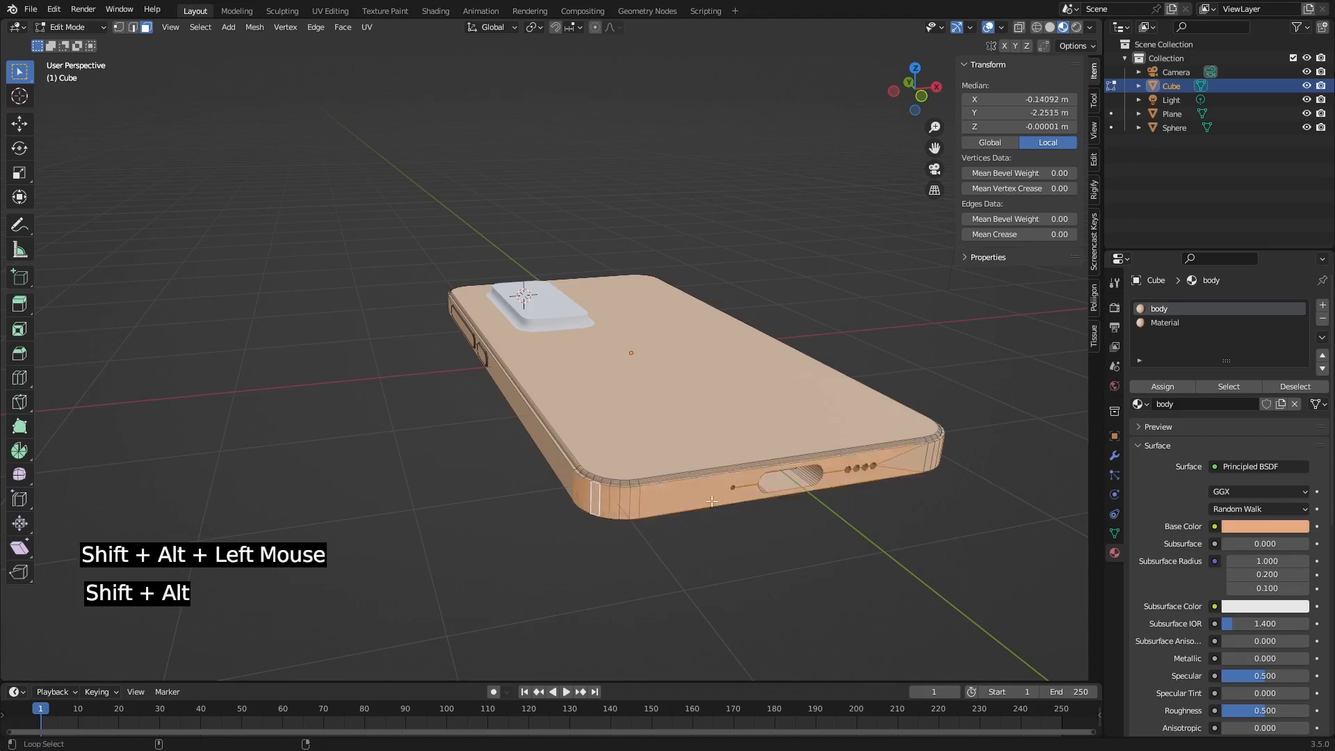
pyautogui.keyDown('alt'); pyautogui.keyDown('shift'); pyautogui.click(925, 464); pyautogui.keyUp('shift'); pyautogui.keyUp('alt')
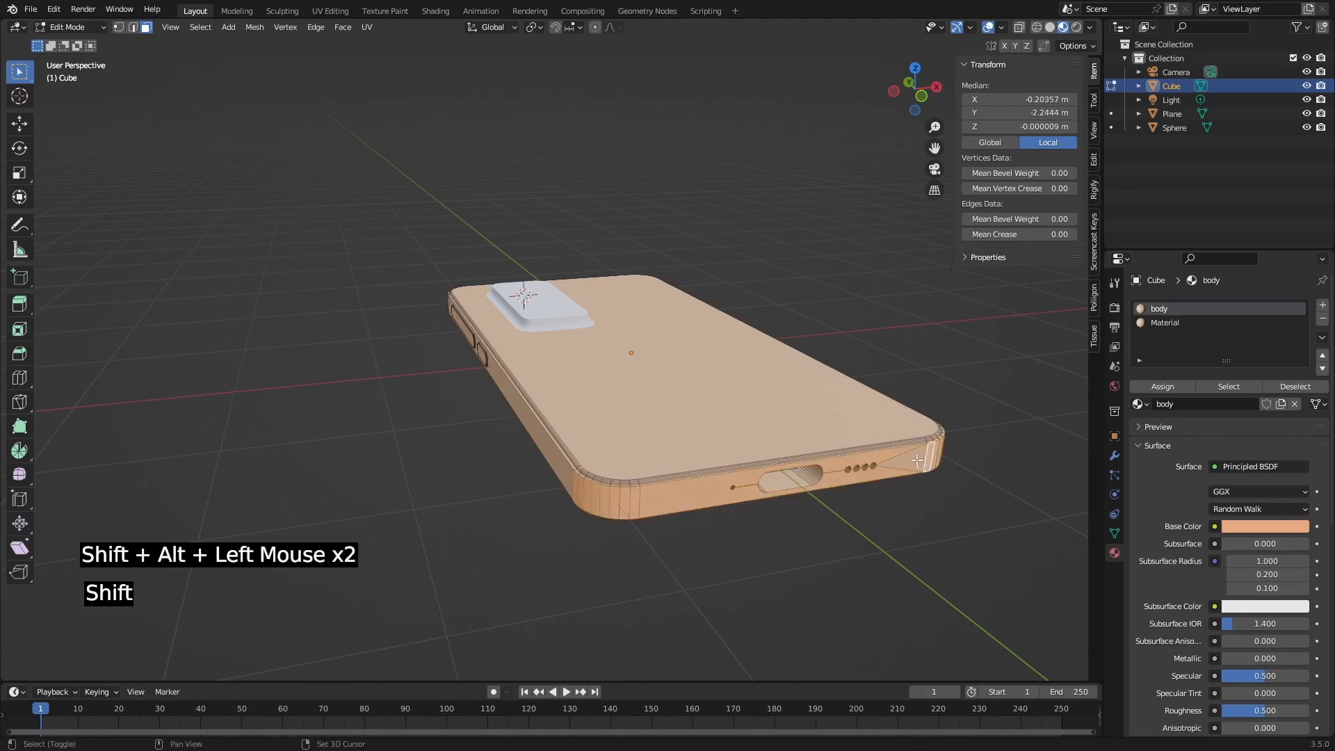
pyautogui.keyDown('shift'); pyautogui.click(913, 460); pyautogui.keyUp('shift')
pyautogui.keyDown('shift'); pyautogui.click(535, 431); pyautogui.keyUp('shift')
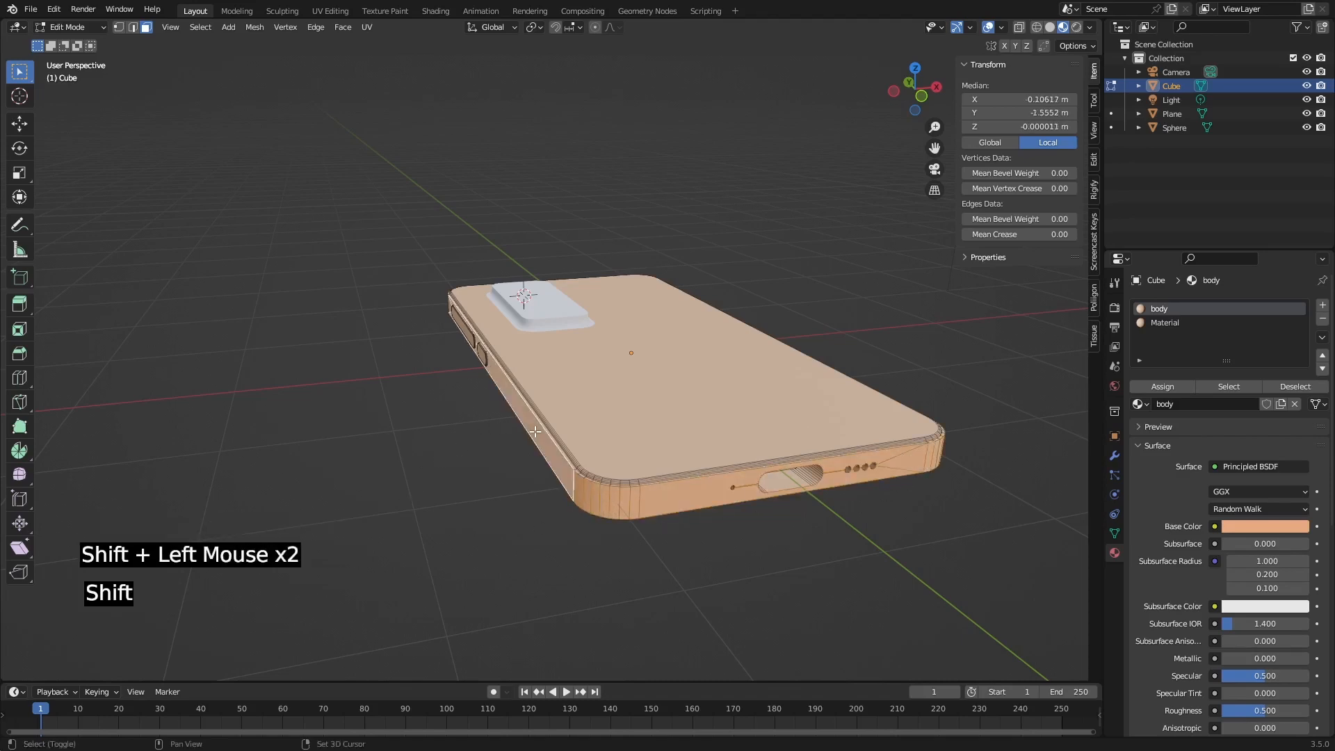
# Add the thin faces linking the microphone hole, charging port and first speaker hole to the selection.
pyautogui.keyDown('shift'); pyautogui.moveTo(534, 431); pyautogui.dragTo(455, 325, button='middle'); pyautogui.keyUp('shift')
pyautogui.scroll(3, 434, 429)
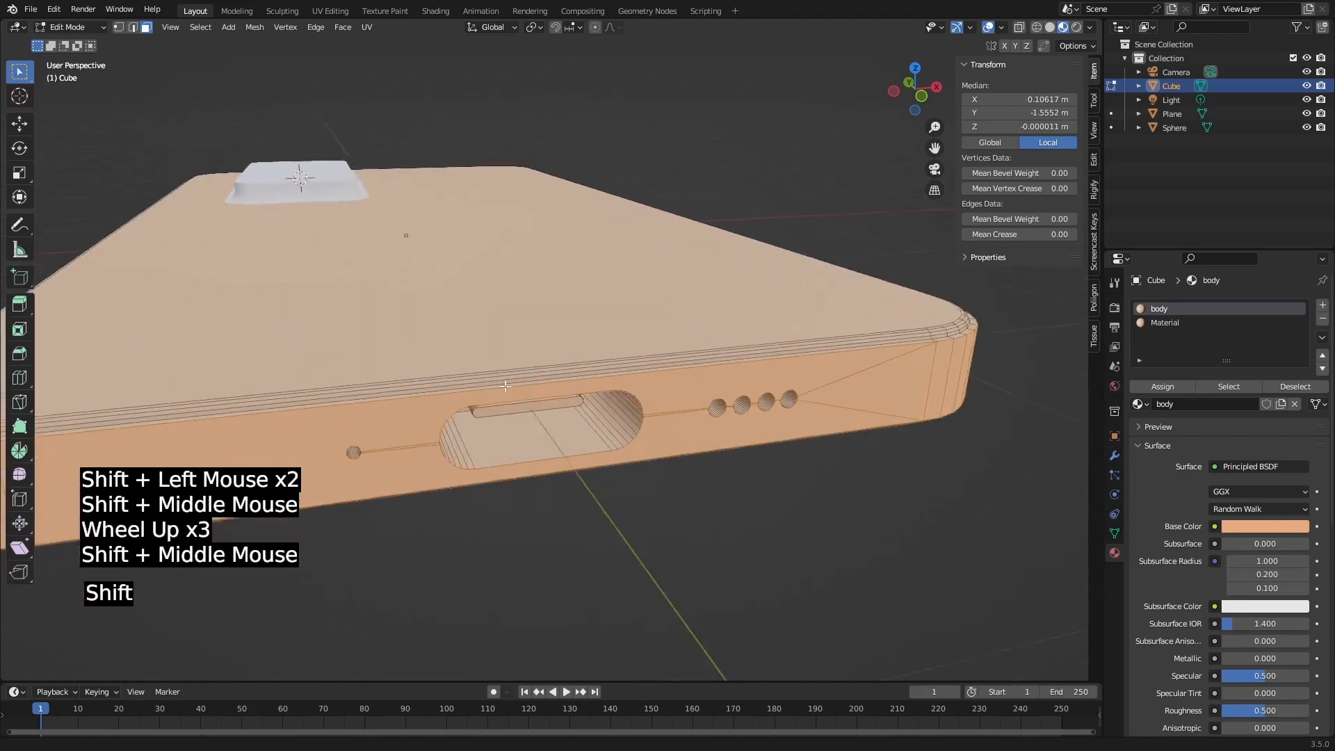
pyautogui.scroll(3, 460, 320)
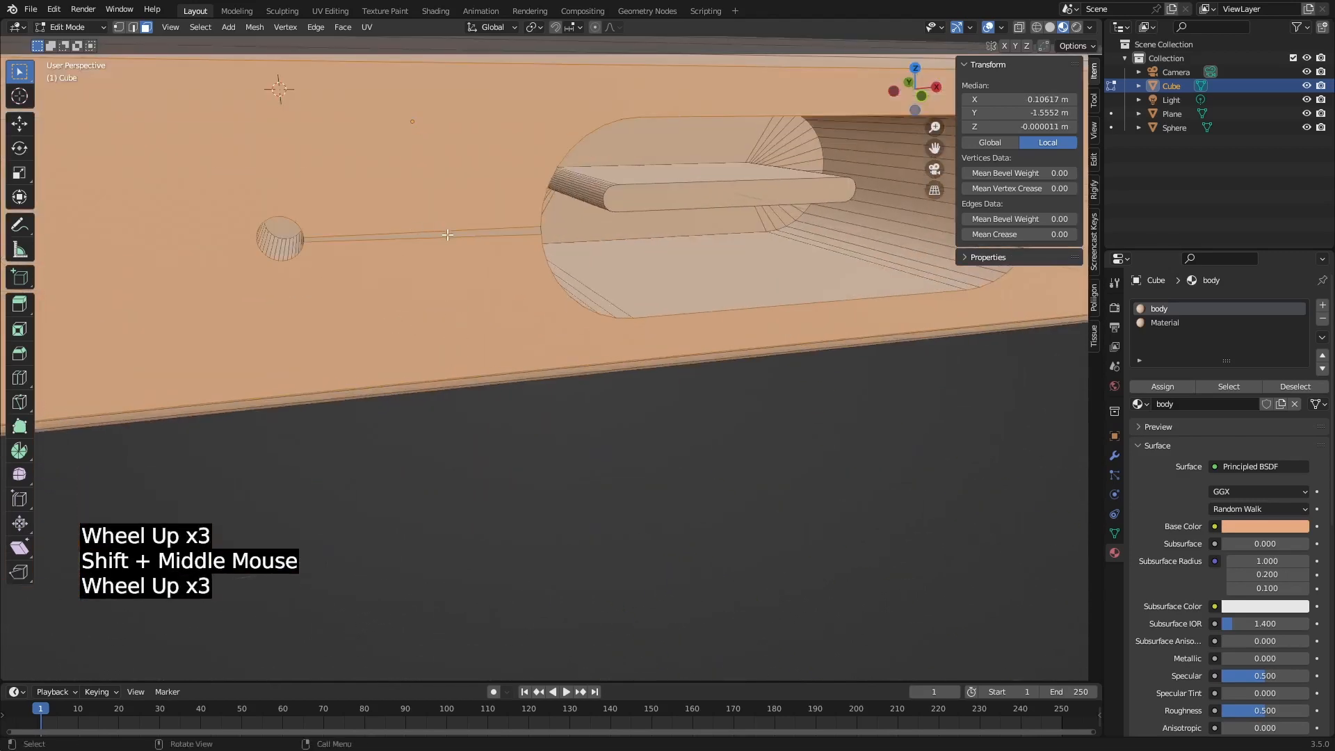
pyautogui.keyDown('shift'); pyautogui.click(449, 235); pyautogui.keyUp('shift')
pyautogui.keyDown('shift'); pyautogui.moveTo(449, 235); pyautogui.dragTo(209, 307, button='middle'); pyautogui.keyUp('shift')
pyautogui.keyDown('shift'); pyautogui.click(536, 234); pyautogui.keyUp('shift')
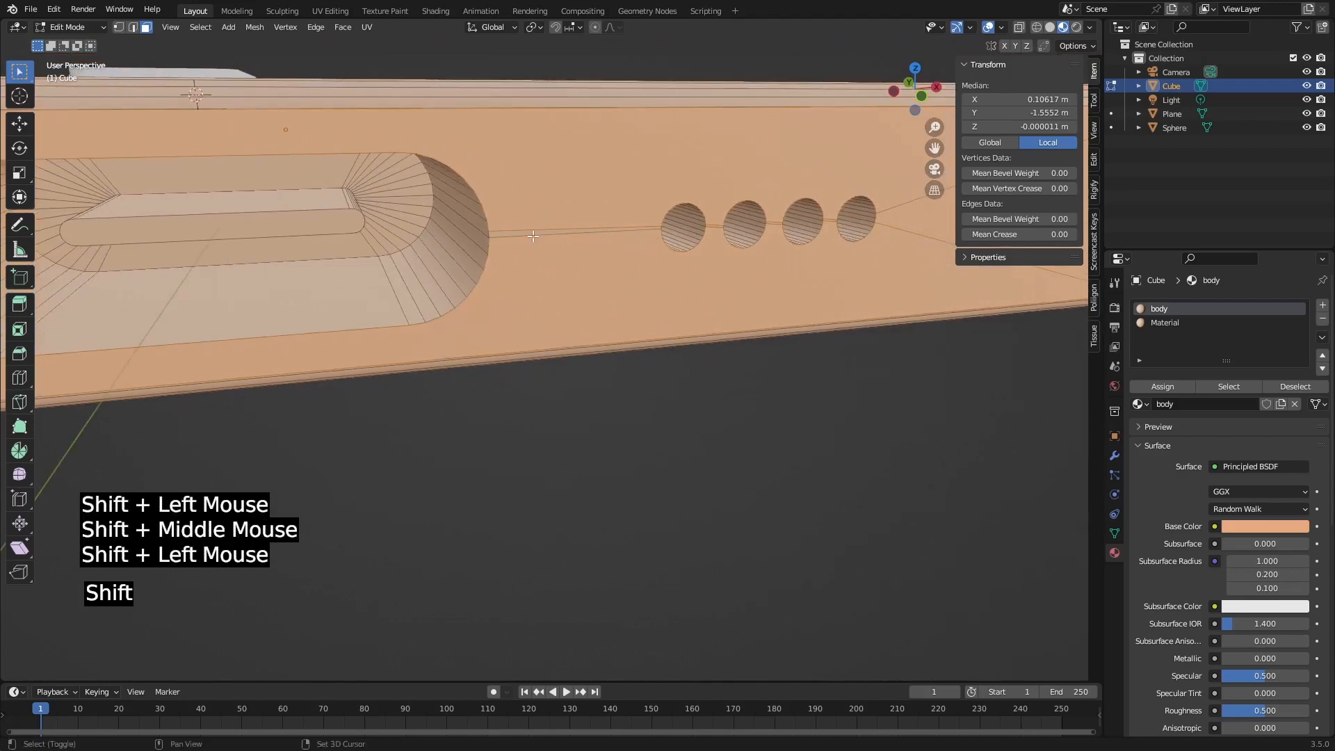
pyautogui.keyDown('shift'); pyautogui.click(524, 233); pyautogui.keyUp('shift')
pyautogui.keyDown('shift'); pyautogui.click(524, 214); pyautogui.keyUp('shift')
# Add the thin connecting faces between the four speaker holes to the side wall selection.
pyautogui.scroll(-2, 529, 217)
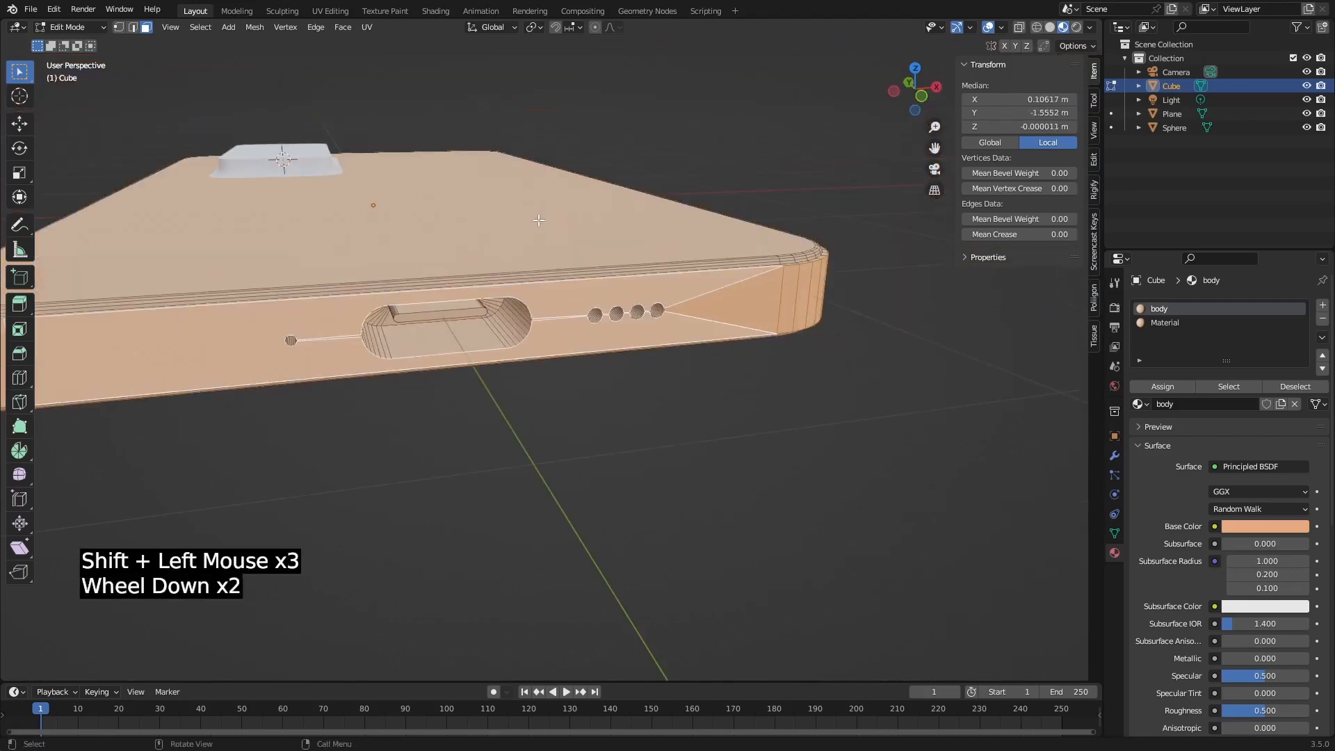
pyautogui.moveTo(539, 221); pyautogui.dragTo(554, 319, button='middle')
pyautogui.scroll(4, 554, 318)
pyautogui.keyDown('shift'); pyautogui.moveTo(625, 173); pyautogui.dragTo(611, 271, button='middle'); pyautogui.keyUp('shift')
pyautogui.scroll(2, 619, 229)
pyautogui.scroll(1, 610, 272)
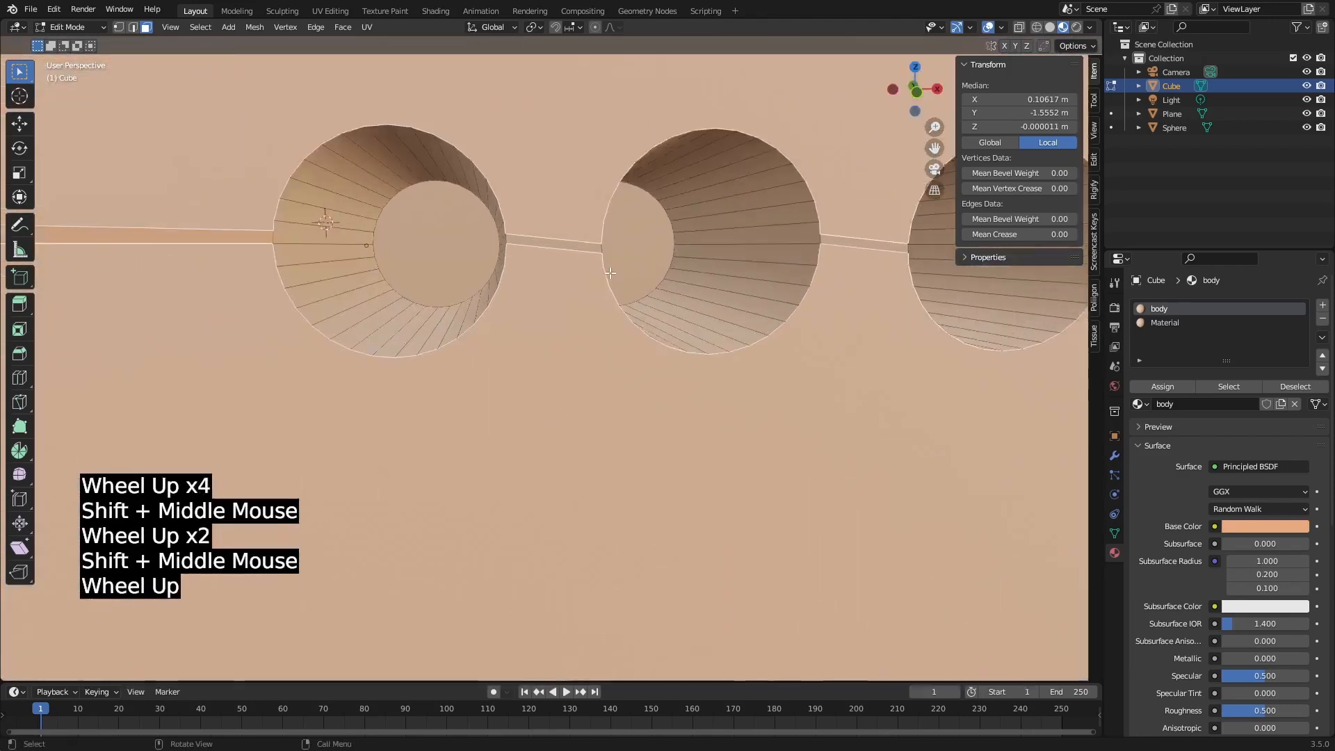
pyautogui.keyDown('shift'); pyautogui.click(582, 248); pyautogui.keyUp('shift')
pyautogui.keyDown('shift'); pyautogui.click(857, 243); pyautogui.keyUp('shift')
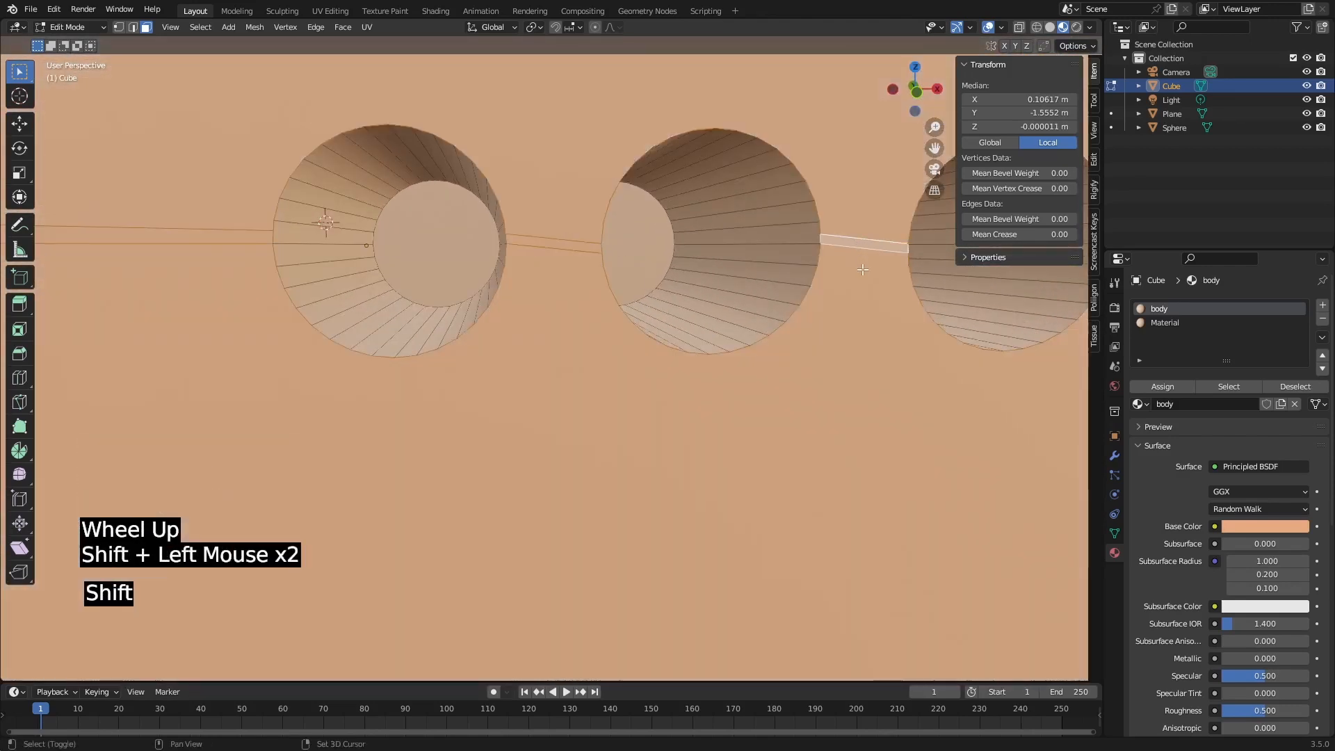
pyautogui.scroll(-2, 857, 243)
pyautogui.keyDown('shift'); pyautogui.moveTo(862, 292); pyautogui.dragTo(558, 393, button='middle'); pyautogui.keyUp('shift')
pyautogui.keyDown('shift'); pyautogui.click(540, 296); pyautogui.keyUp('shift')
# Add the long side wall's faces around the single oval button to the selection.
pyautogui.scroll(-2, 519, 312)
pyautogui.scroll(-1, 655, 303)
pyautogui.scroll(-1, 654, 303)
pyautogui.keyDown('shift'); pyautogui.click(558, 393); pyautogui.keyUp('shift')
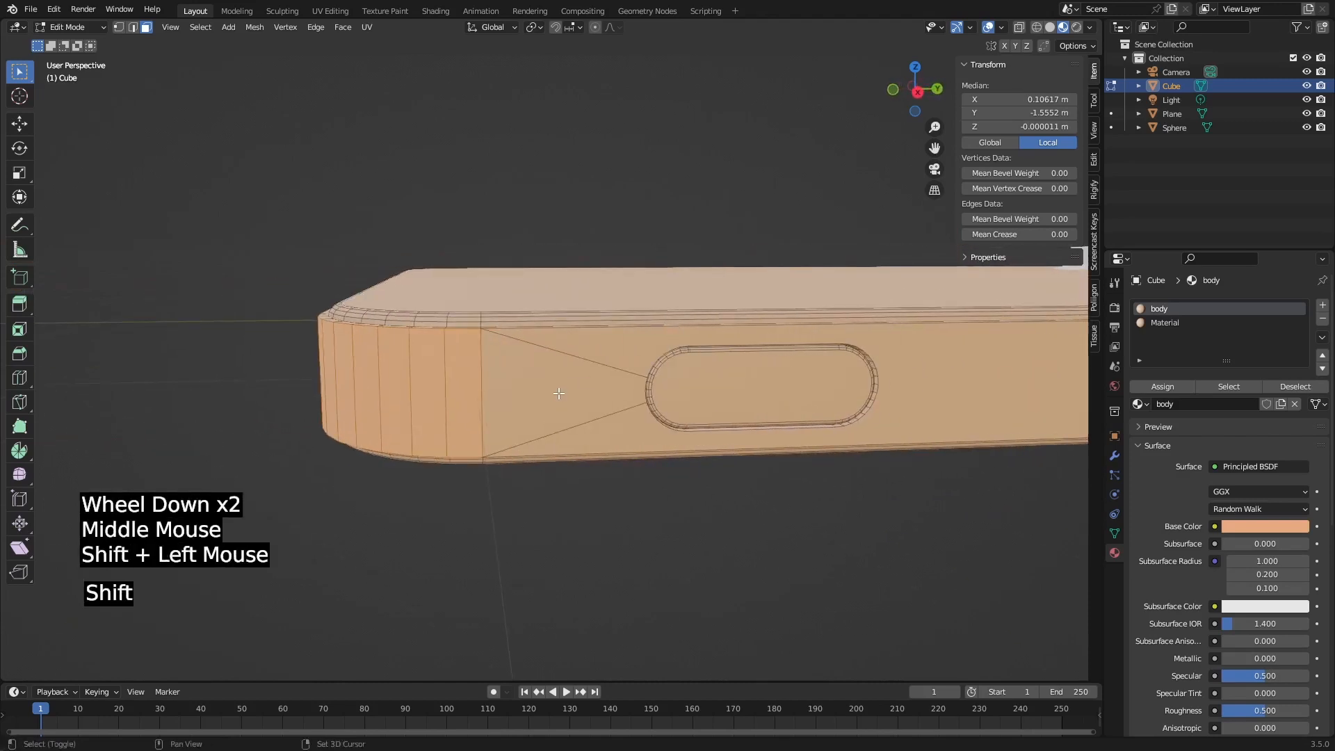
pyautogui.keyDown('shift'); pyautogui.click(873, 357); pyautogui.keyUp('shift')
pyautogui.keyDown('shift'); pyautogui.moveTo(867, 357); pyautogui.dragTo(525, 295, button='middle'); pyautogui.keyUp('shift')
pyautogui.scroll(-2, 524, 295)
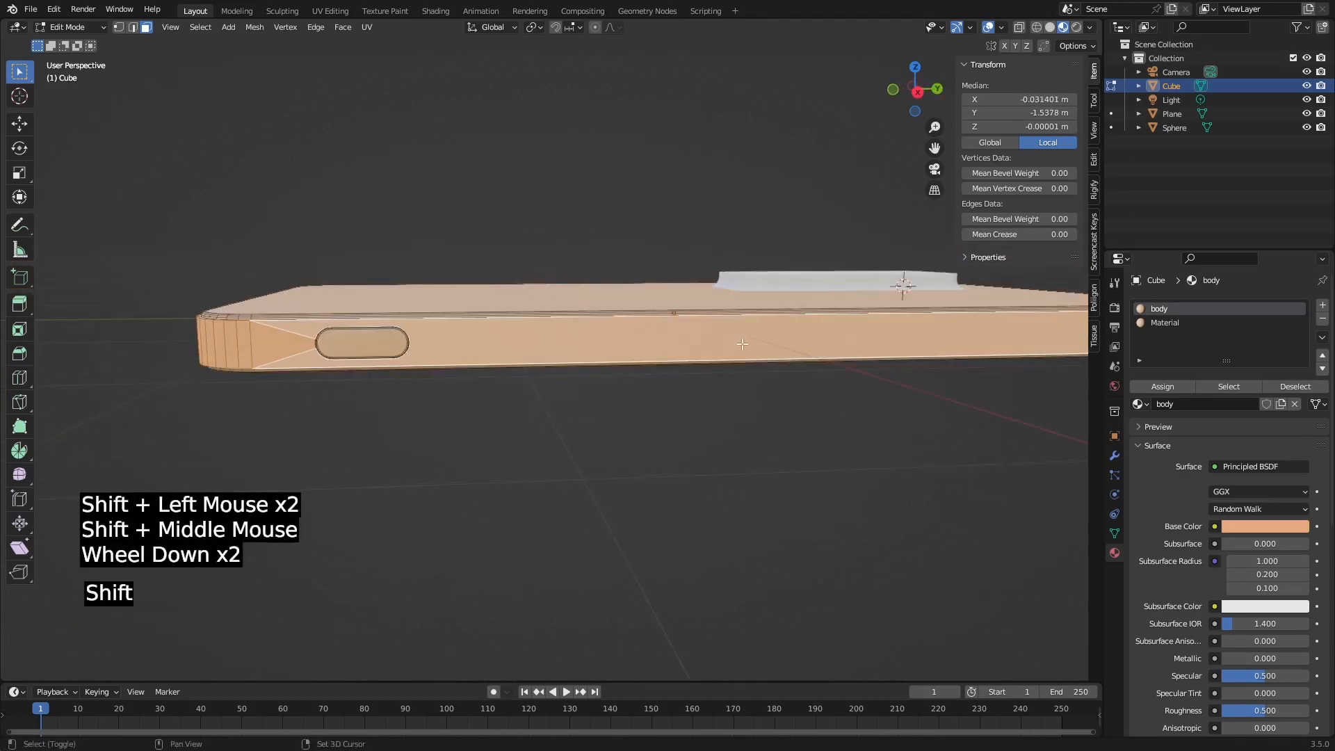
# Add the rounded corner faces at the camera end of the single-button side to the selection.
pyautogui.keyDown('shift'); pyautogui.moveTo(742, 343); pyautogui.dragTo(375, 348, button='middle'); pyautogui.keyUp('shift')
pyautogui.scroll(3, 806, 317)
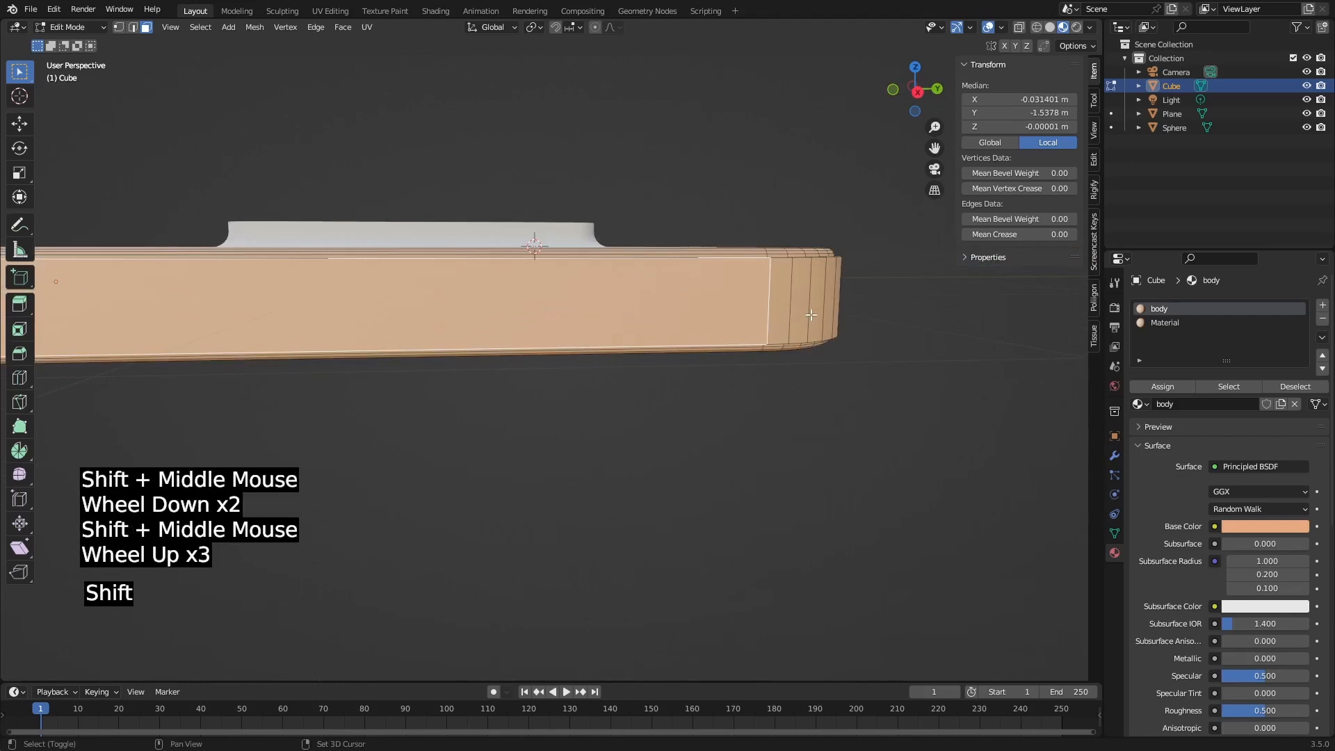
pyautogui.keyDown('alt'); pyautogui.keyDown('shift'); pyautogui.click(792, 304); pyautogui.keyUp('shift'); pyautogui.keyUp('alt')
pyautogui.moveTo(793, 304); pyautogui.dragTo(739, 275, button='middle')
pyautogui.scroll(-2, 753, 307)
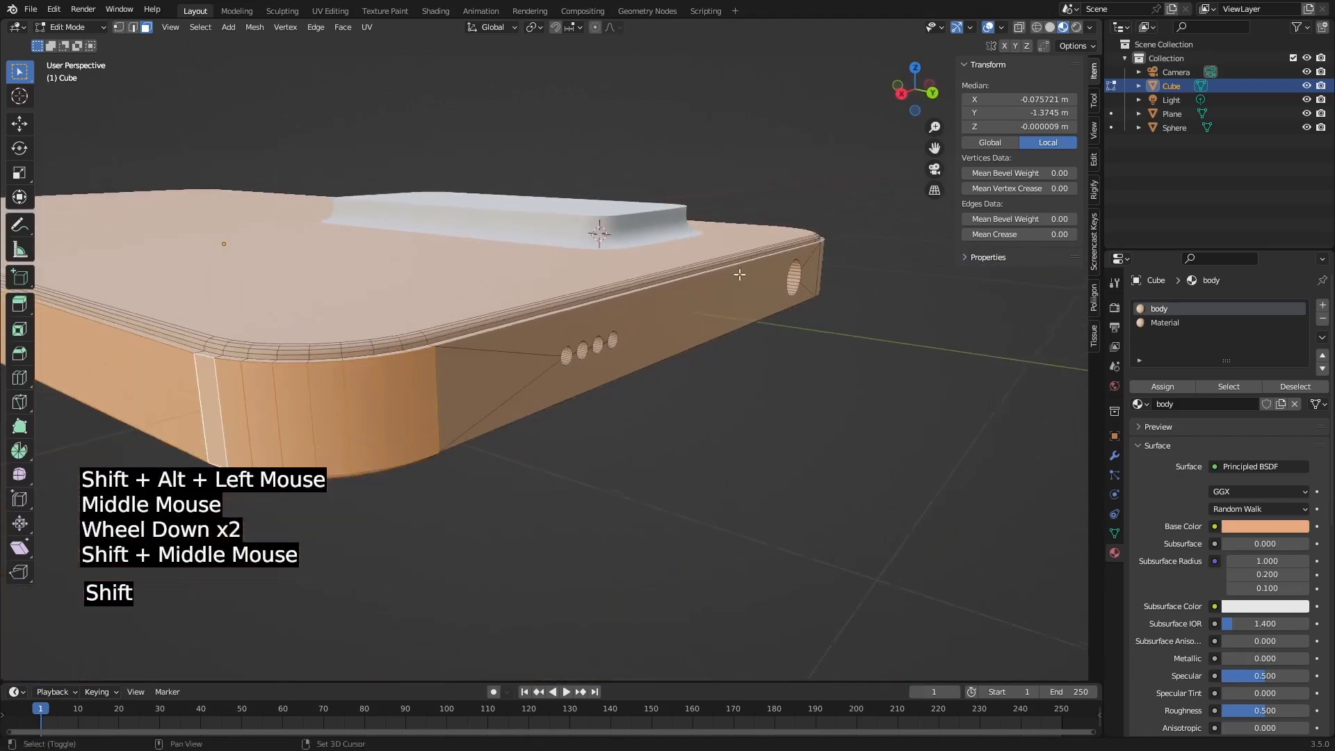
# Add the camera-end wall faces around its holes, the next rounded corner and the triangular face beside the long side button.
pyautogui.keyDown('shift'); pyautogui.click(480, 389); pyautogui.keyUp('shift')
pyautogui.keyDown('shift'); pyautogui.click(548, 336); pyautogui.keyUp('shift')
pyautogui.keyDown('shift'); pyautogui.moveTo(548, 335); pyautogui.dragTo(466, 327, button='middle'); pyautogui.keyUp('shift')
pyautogui.keyDown('shift'); pyautogui.click(721, 287); pyautogui.keyUp('shift')
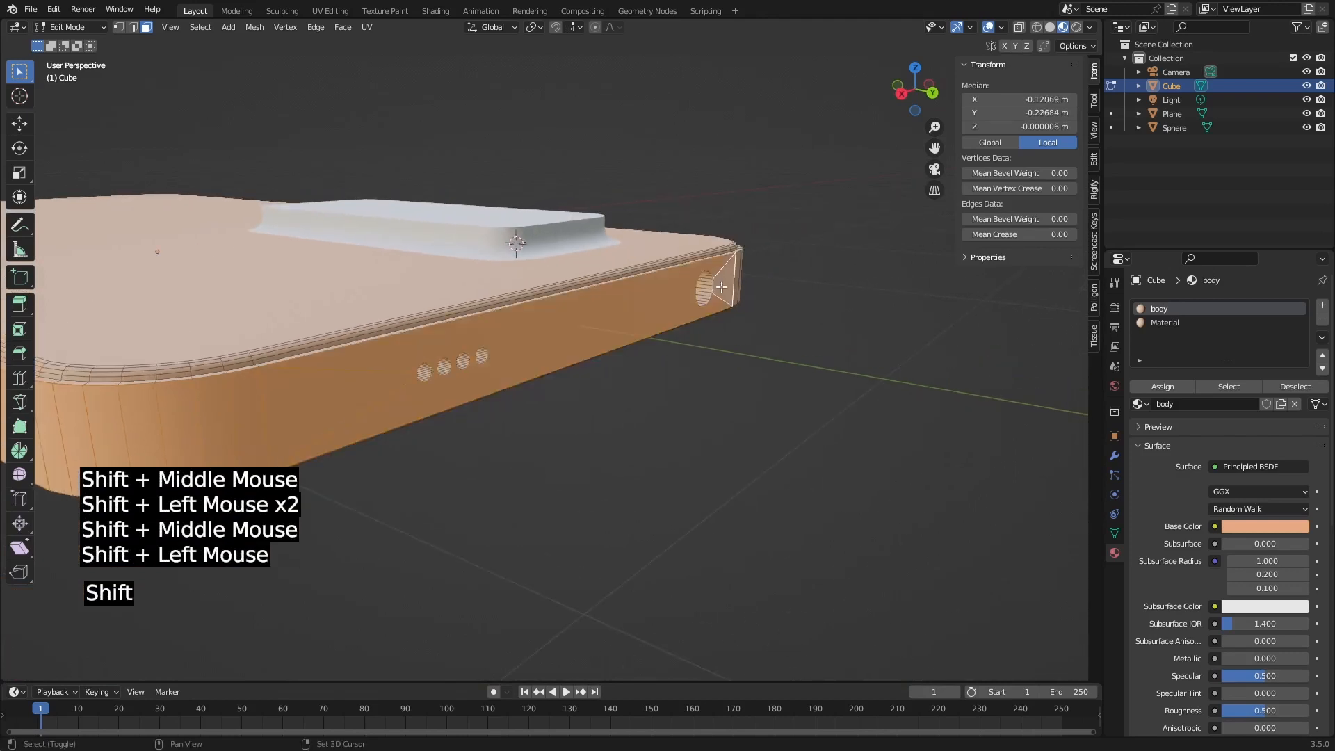
pyautogui.keyDown('alt'); pyautogui.keyDown('shift'); pyautogui.click(721, 287); pyautogui.keyUp('shift'); pyautogui.keyUp('alt')
pyautogui.moveTo(721, 287); pyautogui.dragTo(769, 252, button='middle')
pyautogui.keyDown('shift'); pyautogui.click(138, 427); pyautogui.keyUp('shift')
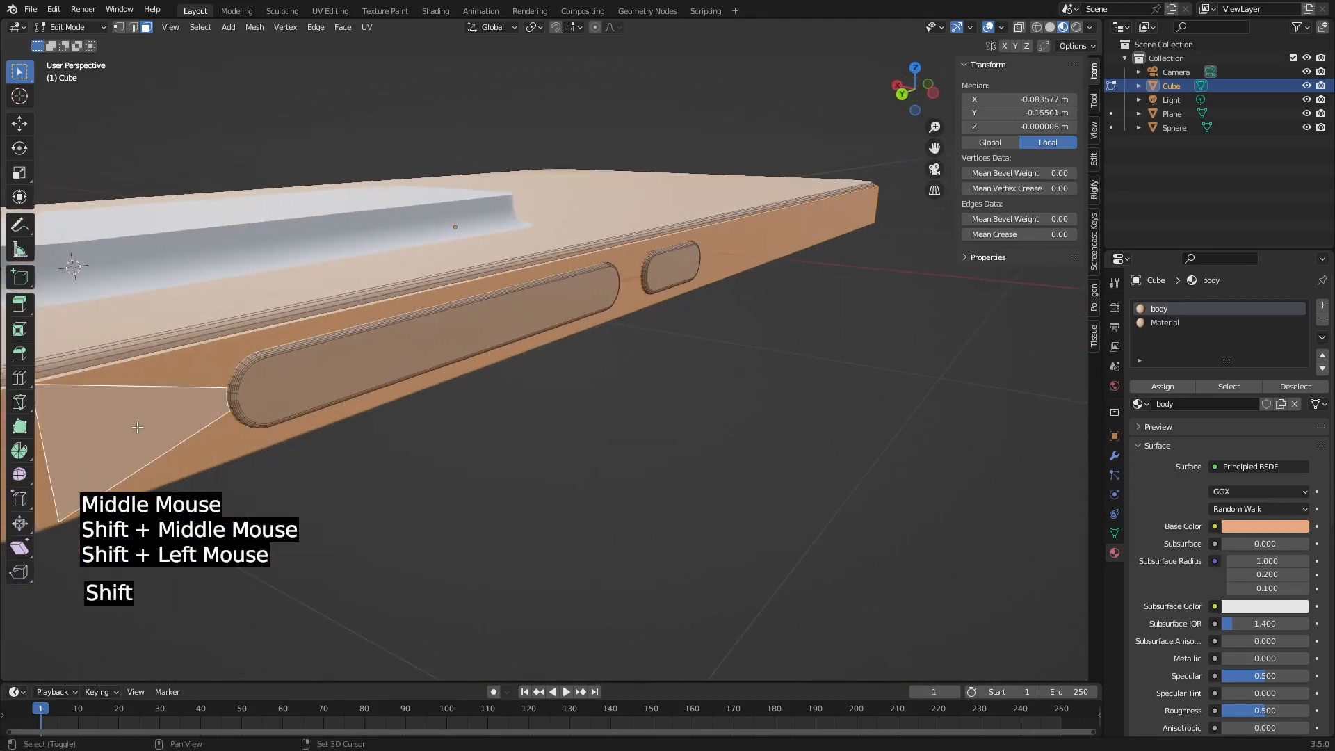
# Add the narrow rim face loops along both long edges of the side wall to the selection.
pyautogui.moveTo(138, 427); pyautogui.dragTo(350, 478, button='middle')
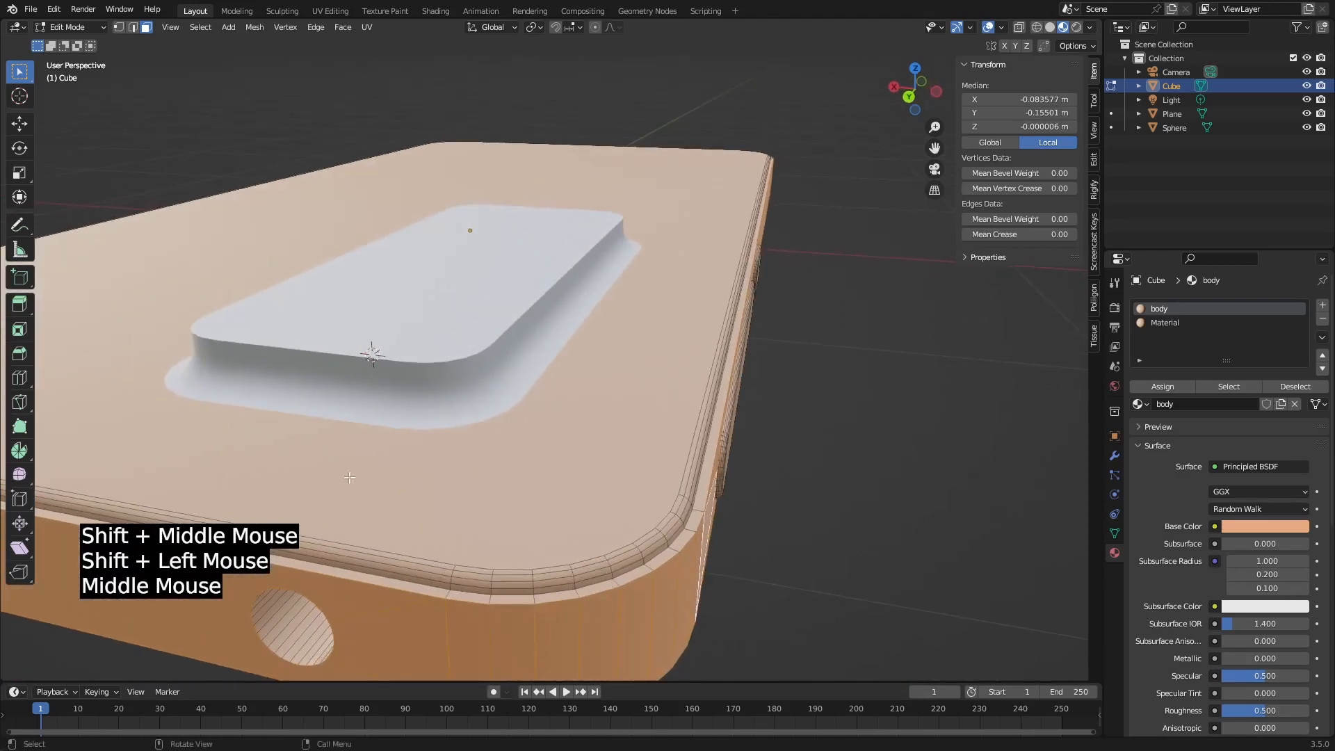
pyautogui.keyDown('alt'); pyautogui.keyDown('shift'); pyautogui.click(693, 494); pyautogui.keyUp('shift'); pyautogui.keyUp('alt')
pyautogui.moveTo(693, 495); pyautogui.dragTo(748, 369, button='middle')
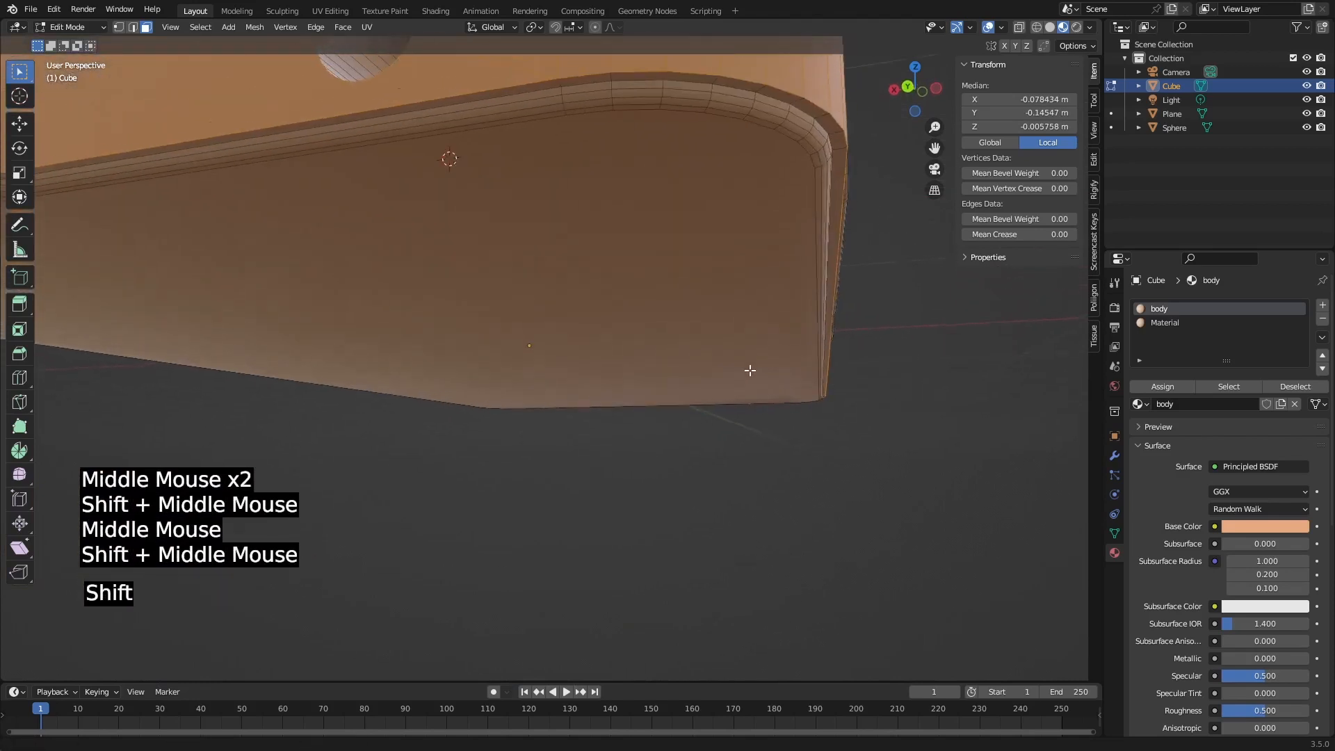
pyautogui.keyDown('alt'); pyautogui.keyDown('shift'); pyautogui.click(816, 120); pyautogui.keyUp('shift'); pyautogui.keyUp('alt')
pyautogui.scroll(-2, 808, 149)
pyautogui.moveTo(801, 176); pyautogui.dragTo(828, 223, button='middle')
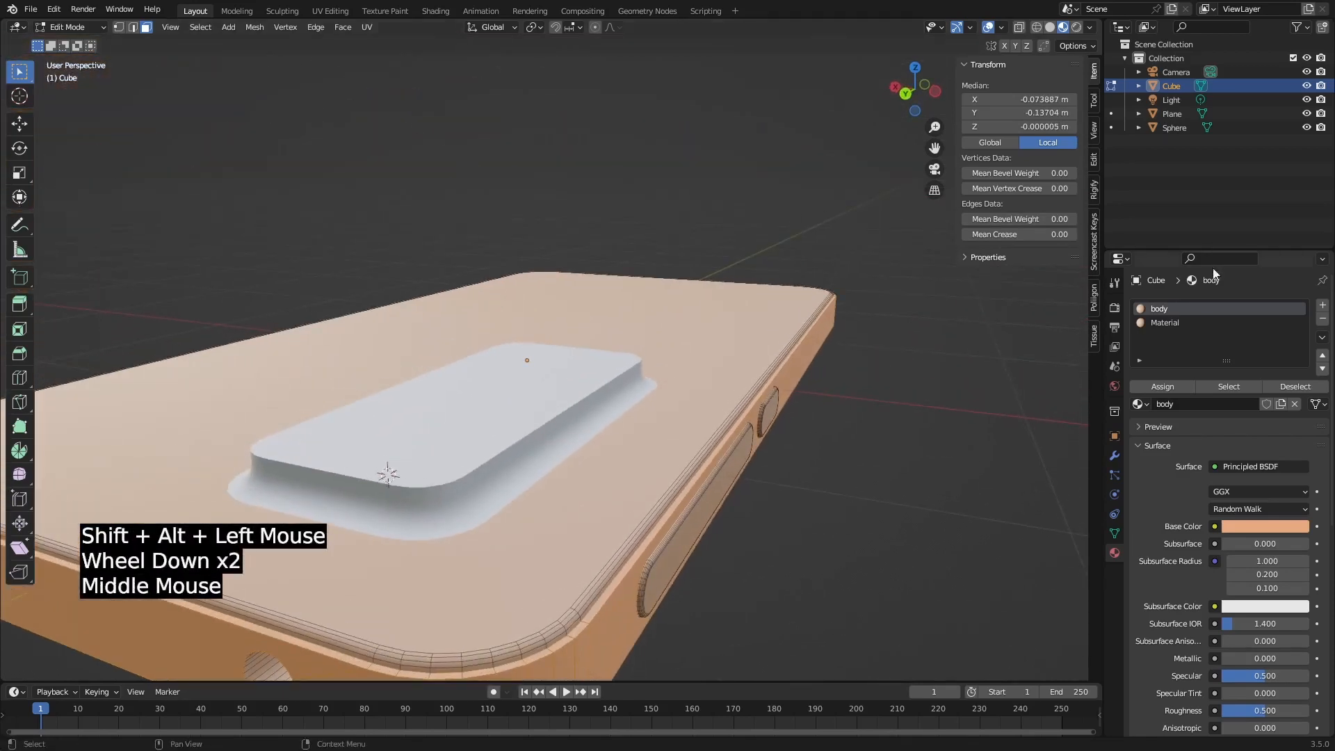
# Assign the second material to the selected side frame faces and rename it ring.
pyautogui.click(1175, 325)
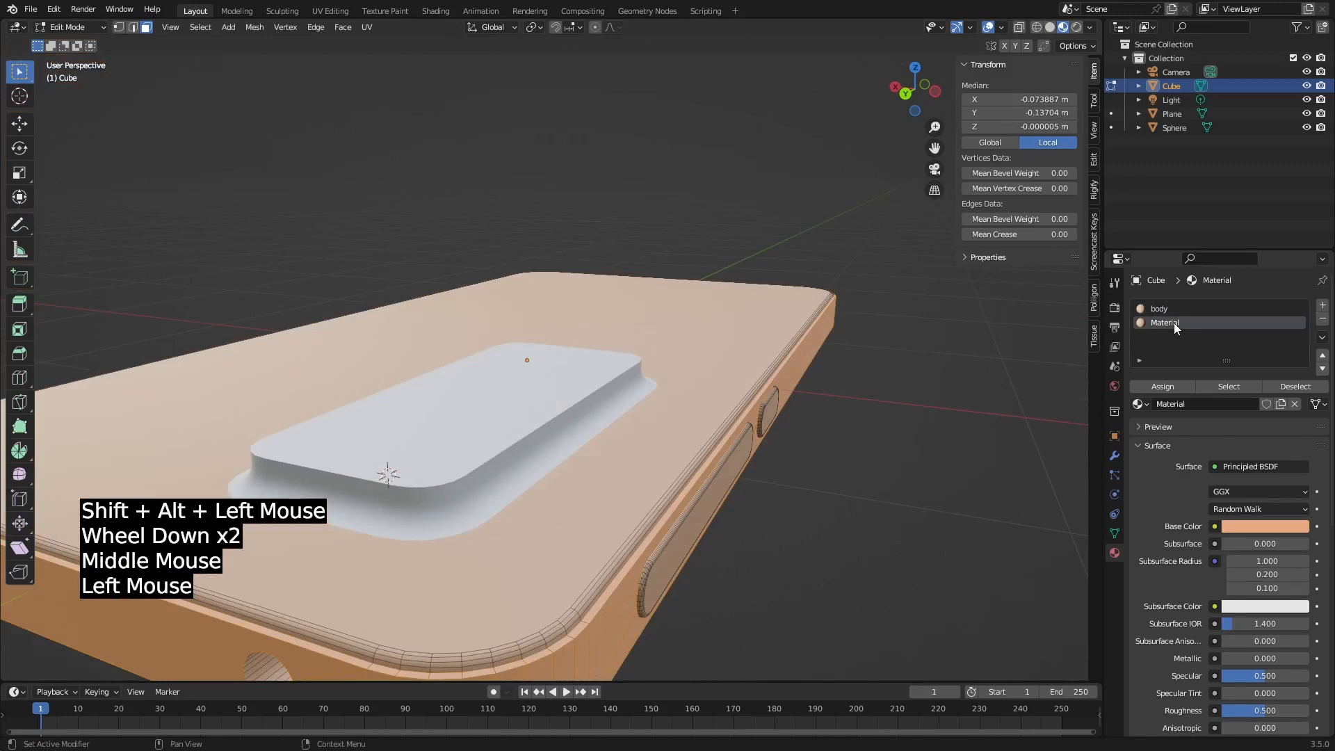
pyautogui.click(1170, 391)
pyautogui.click(1192, 404)
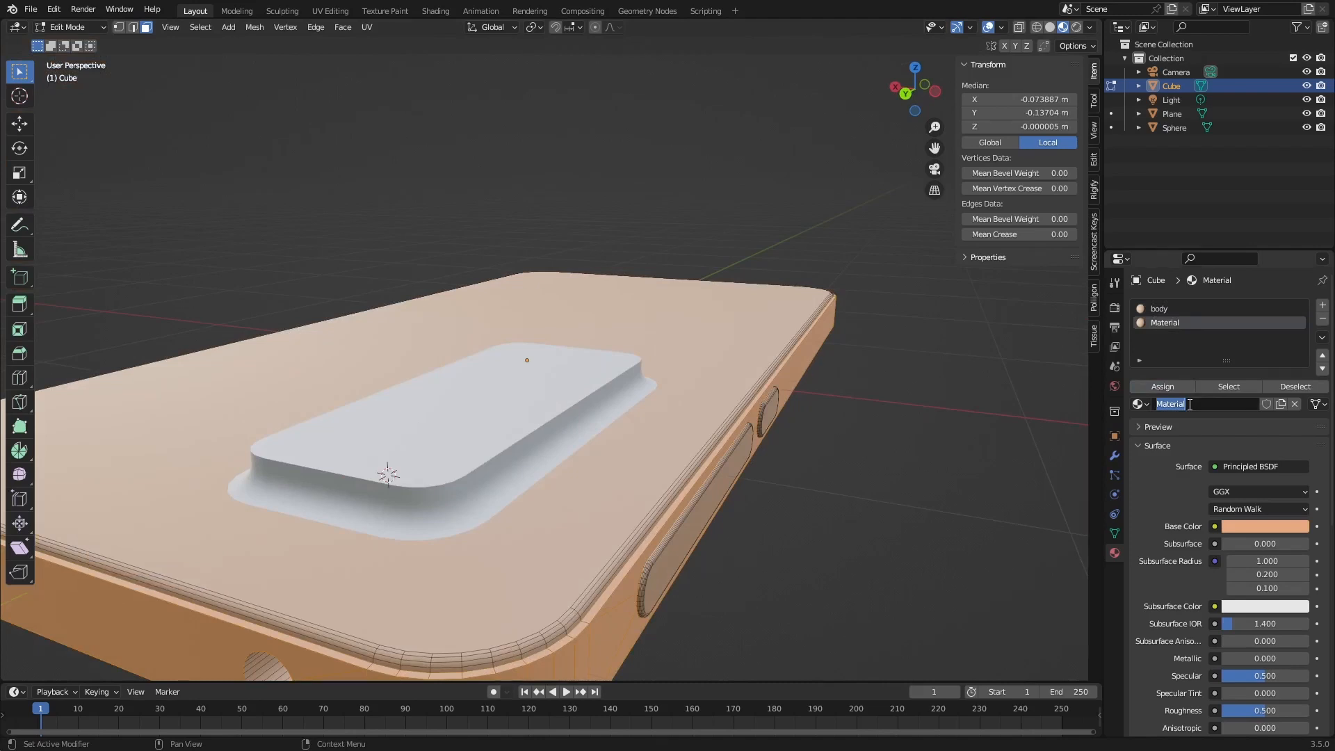
pyautogui.write('ring')
pyautogui.press('Return')
# Set the ring material's Metallic to 1.000 and Roughness to 0.300, and clear the face selection.
pyautogui.scroll(-2, 1140, 586)
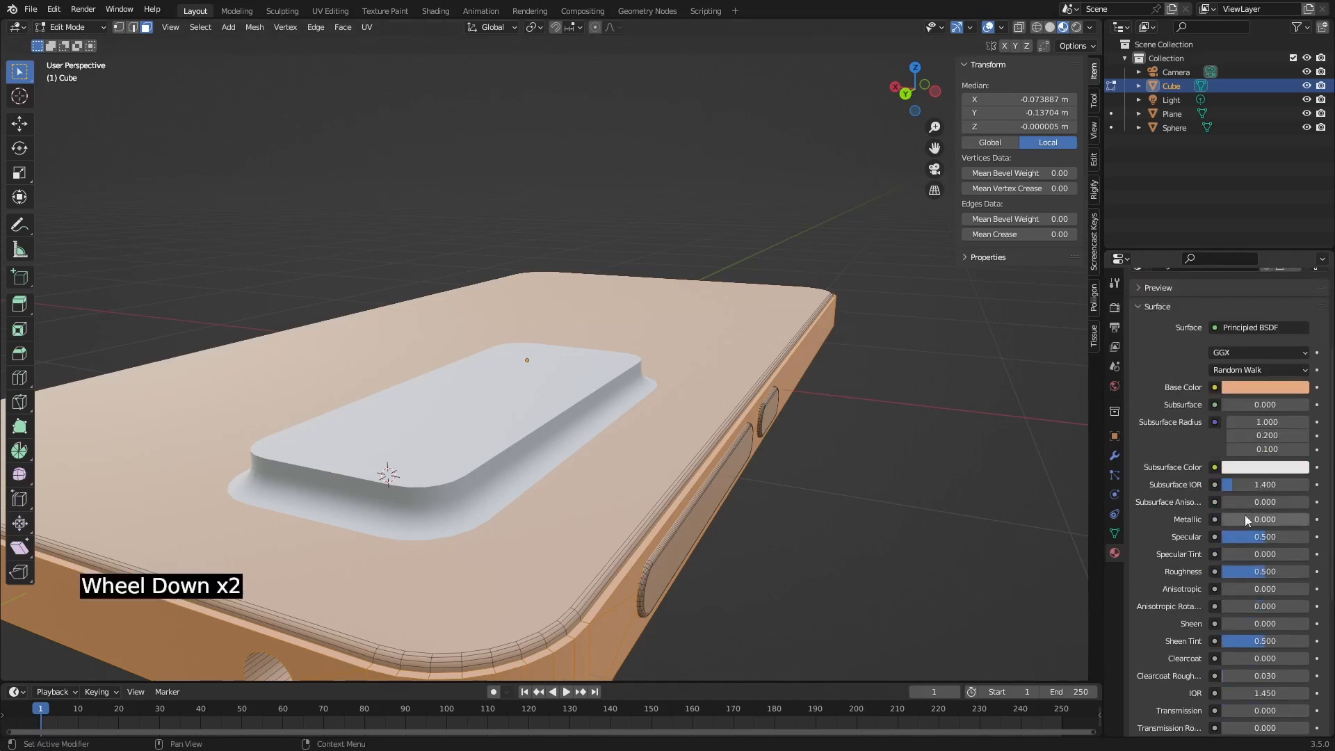
pyautogui.moveTo(1224, 518); pyautogui.dragTo(1308, 518)
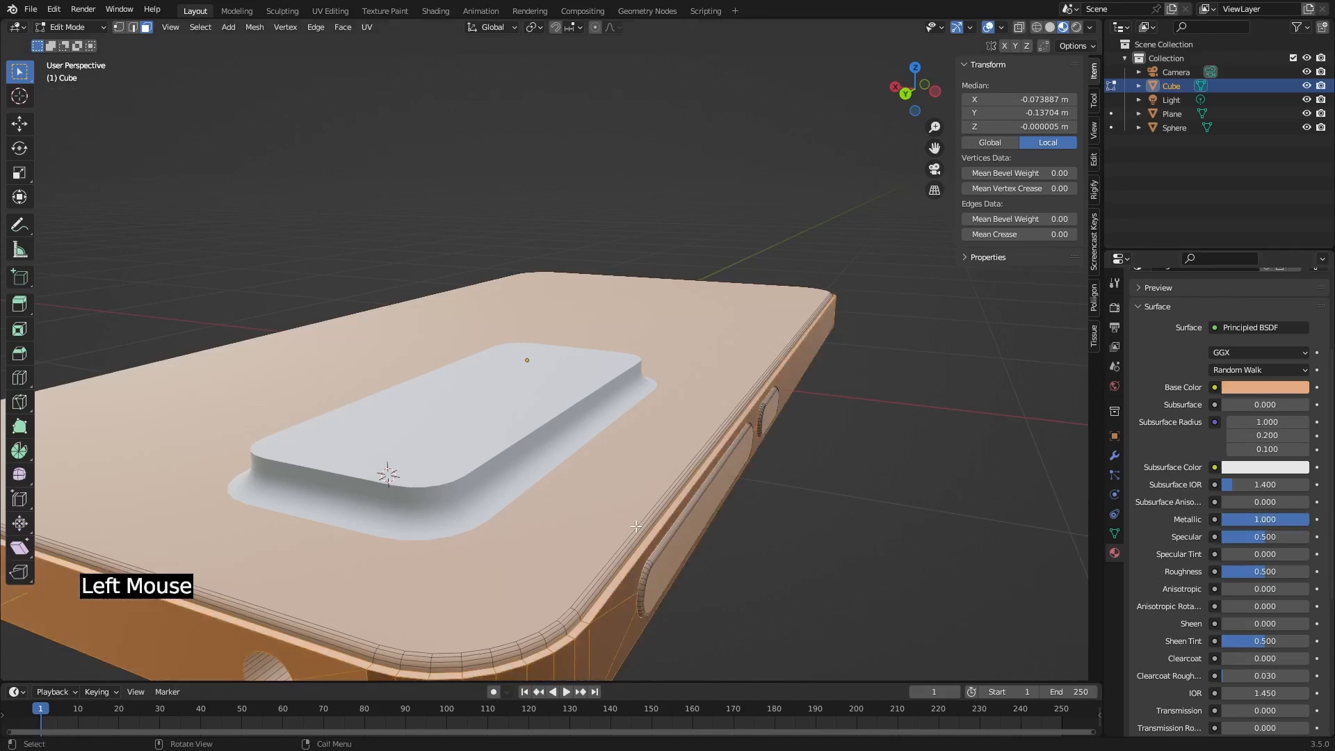
pyautogui.moveTo(647, 500); pyautogui.dragTo(503, 538, button='middle')
pyautogui.scroll(-2, 431, 521)
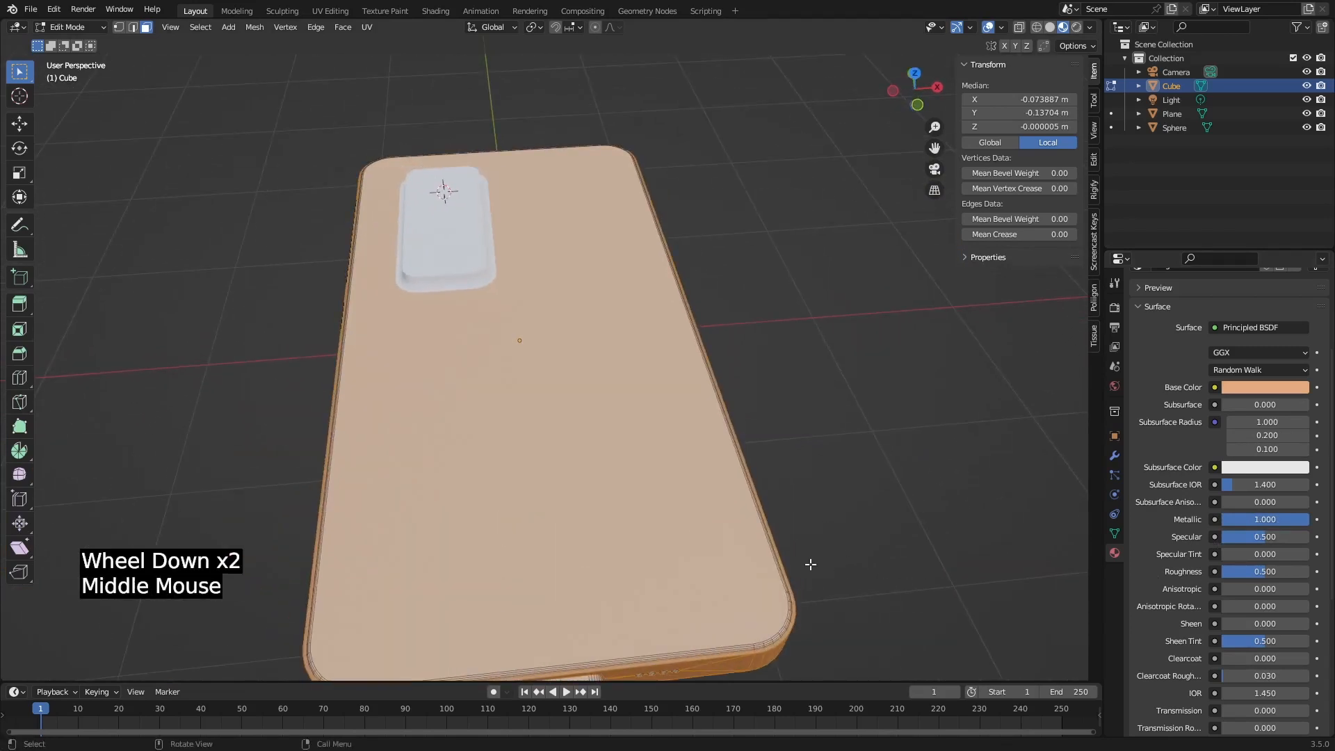
pyautogui.moveTo(810, 564); pyautogui.dragTo(805, 510, button='middle')
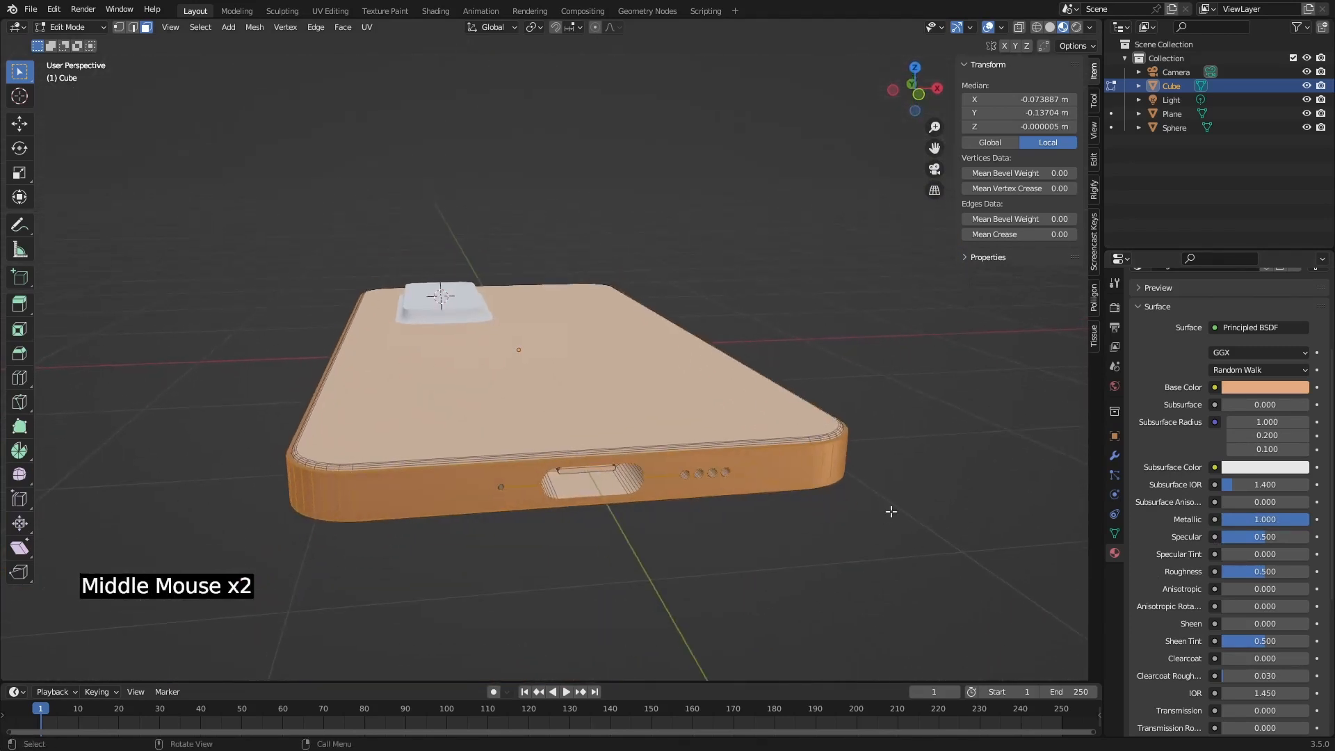
pyautogui.click(1278, 571)
pyautogui.keyDown('ctrl'); pyautogui.moveTo(1278, 571); pyautogui.dragTo(1252, 572); pyautogui.keyUp('ctrl')
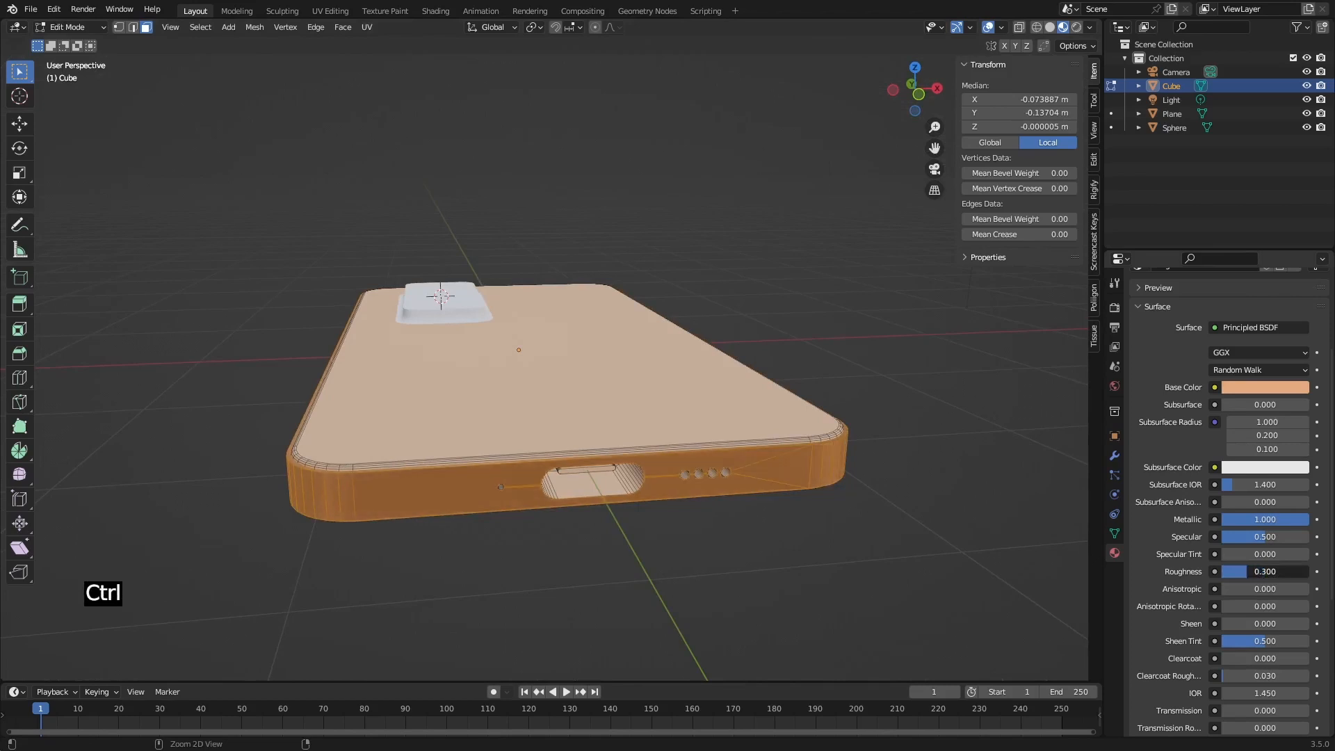
pyautogui.click(867, 499)
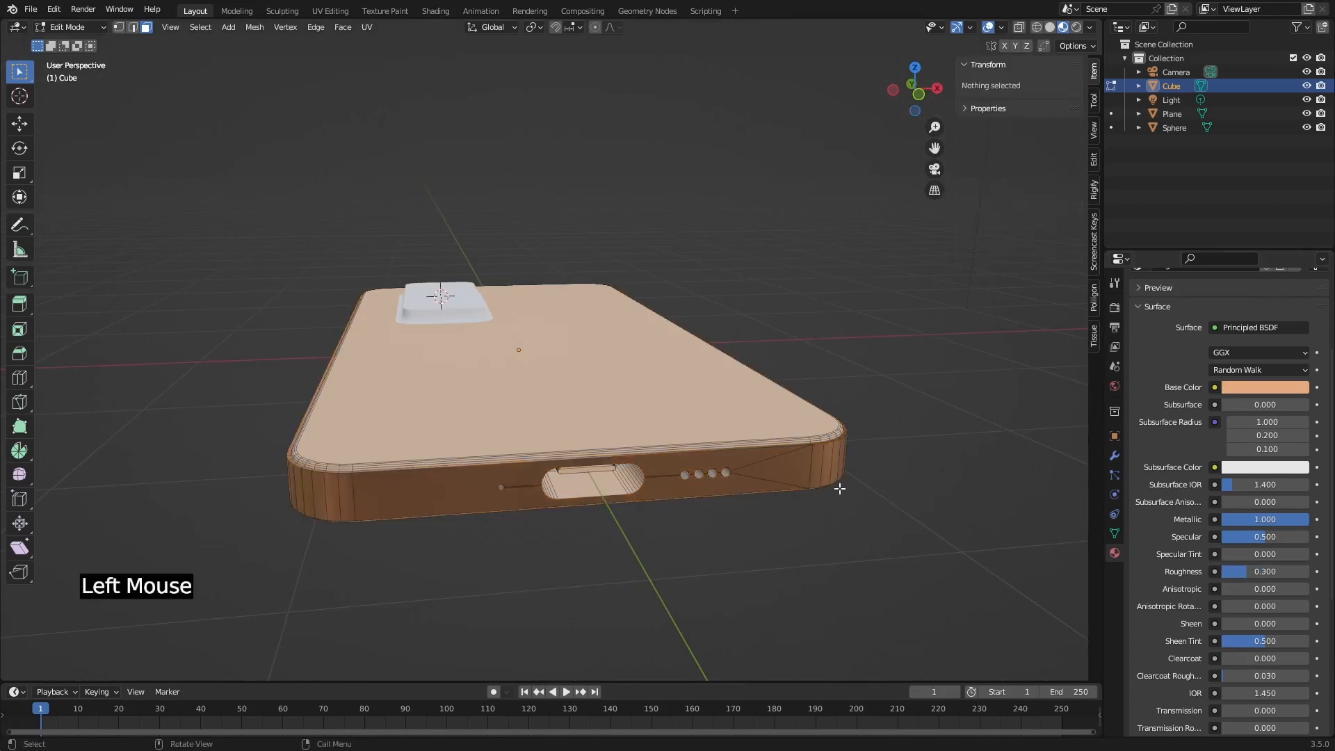
# Leave Edit Mode on the phone body and apply the existing body material to the camera bump.
pyautogui.press('Tab')
pyautogui.moveTo(641, 441); pyautogui.dragTo(695, 497, button='middle')
pyautogui.click(640, 322)
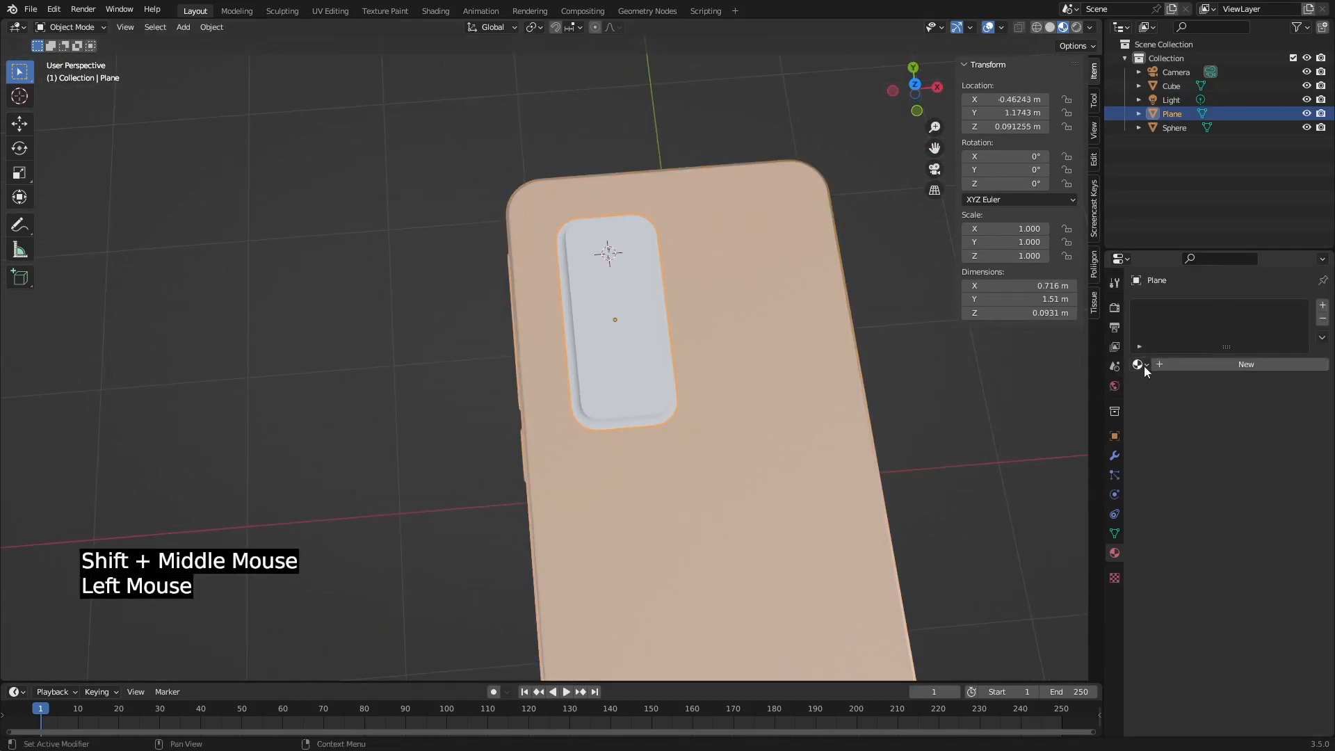
pyautogui.moveTo(500, 400); pyautogui.dragTo(772, 375, button='middle')
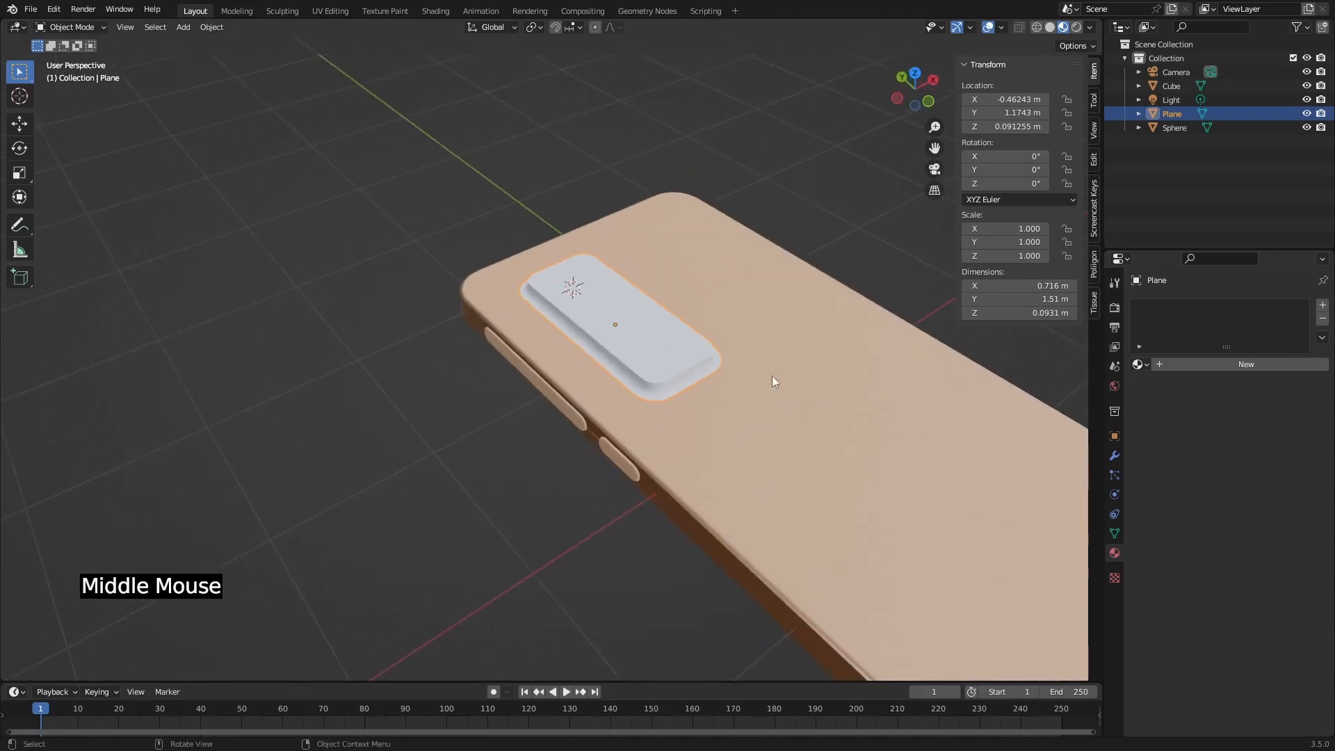
pyautogui.click(1137, 363)
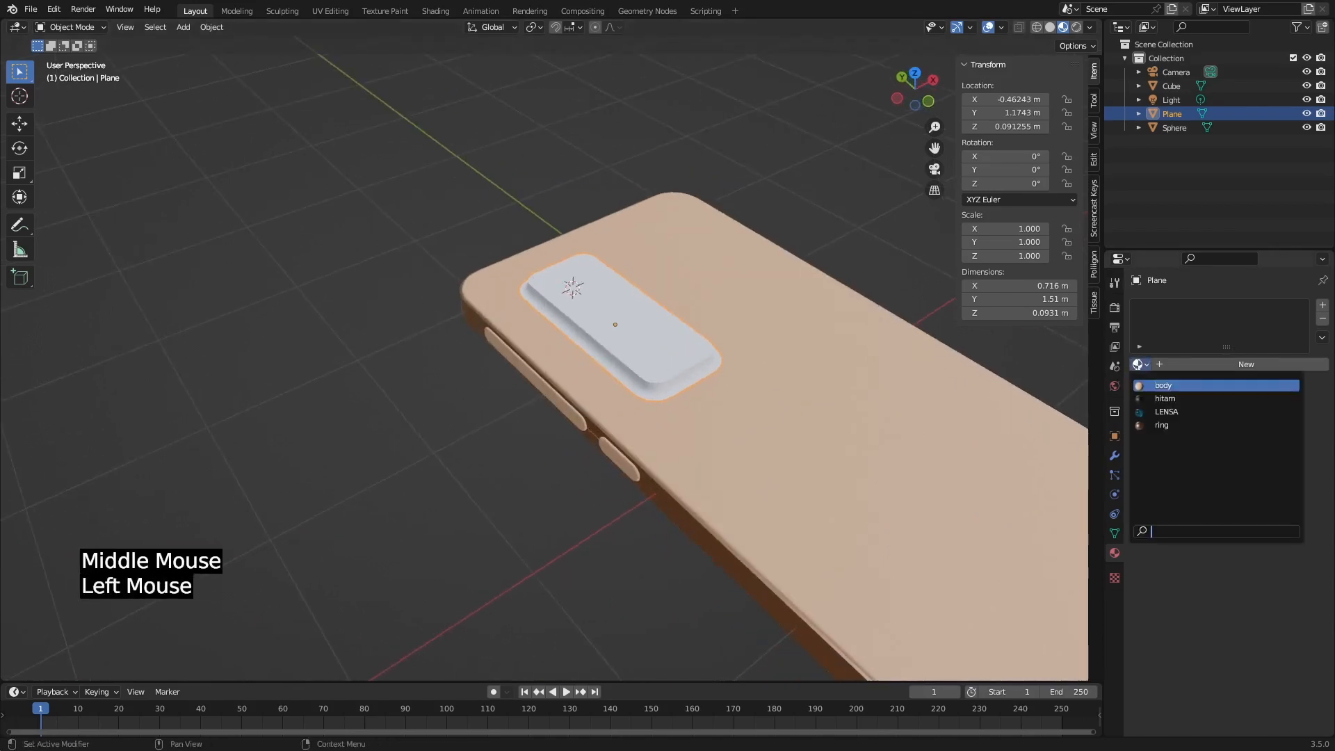
pyautogui.click(1169, 384)
pyautogui.scroll(2, 611, 379)
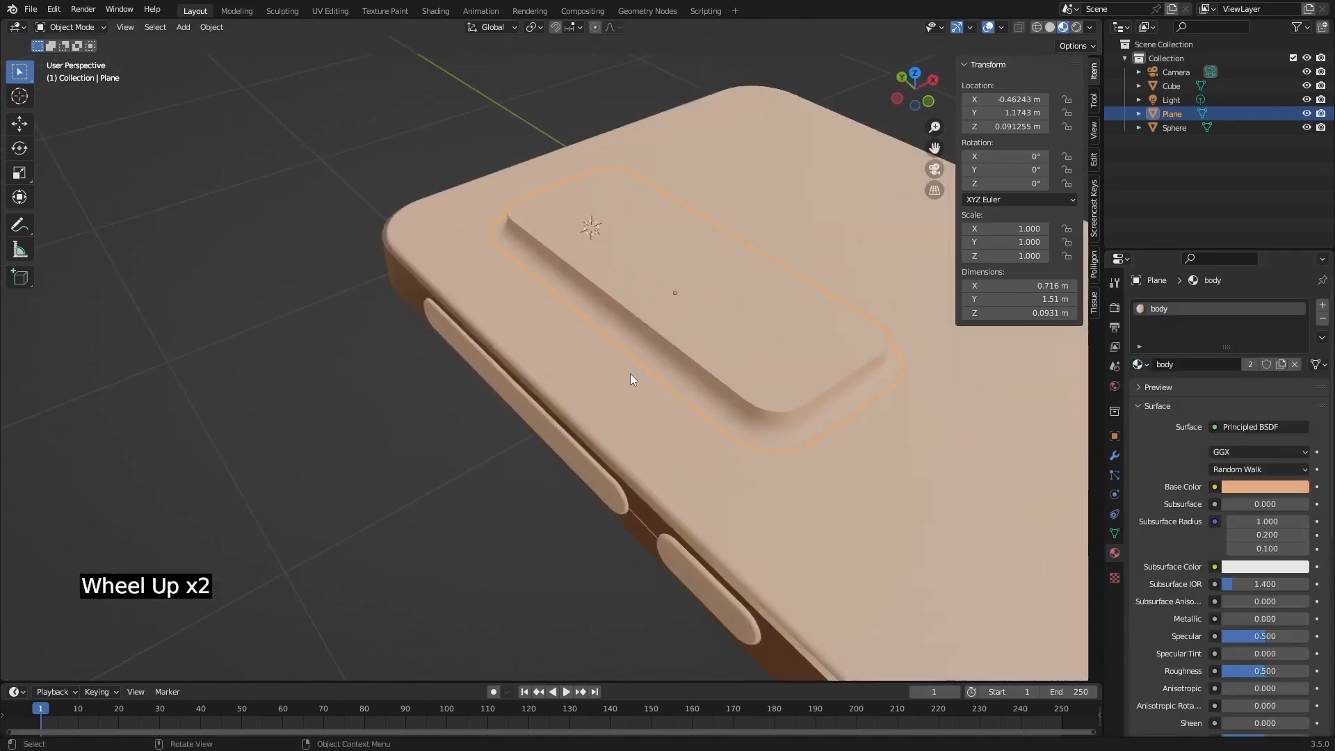
# Create a second material named kaca on the camera bump and assign it to the flat top face.
pyautogui.keyDown('shift'); pyautogui.moveTo(736, 307); pyautogui.dragTo(623, 411, button='middle'); pyautogui.keyUp('shift')
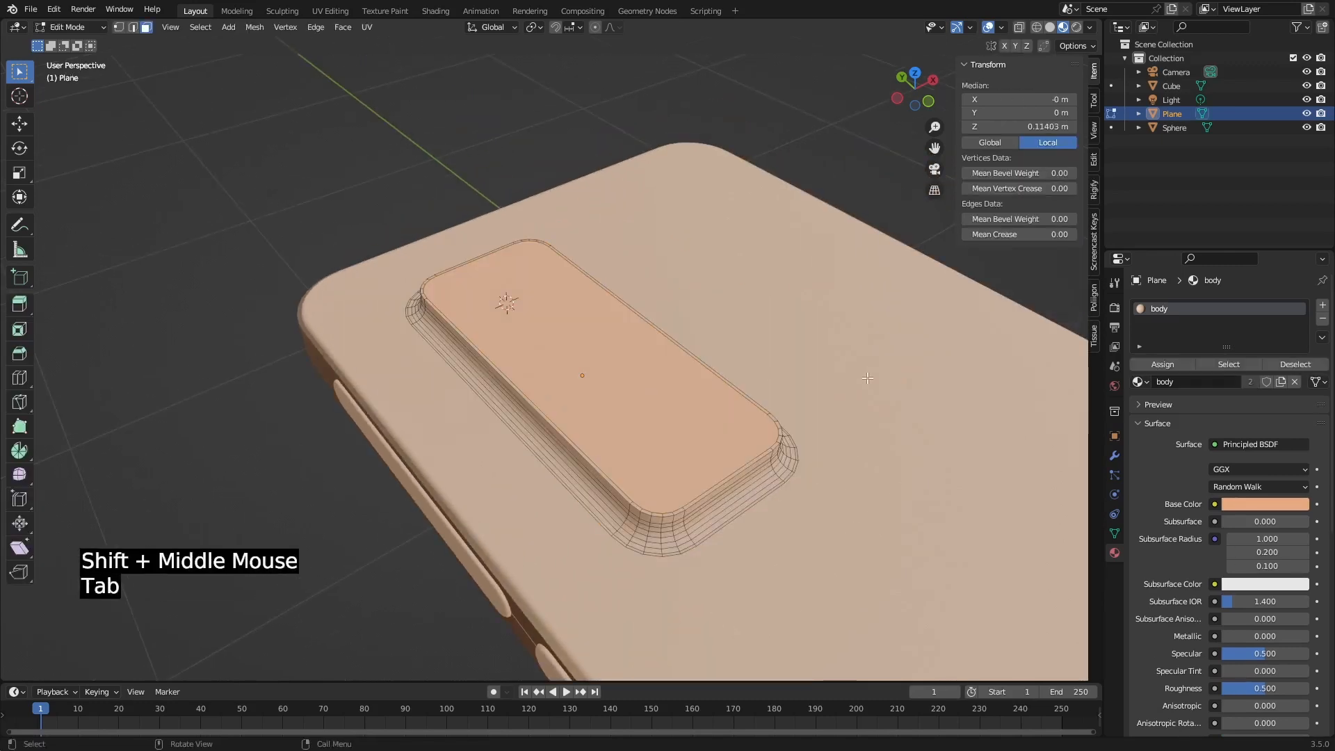
pyautogui.click(1322, 308)
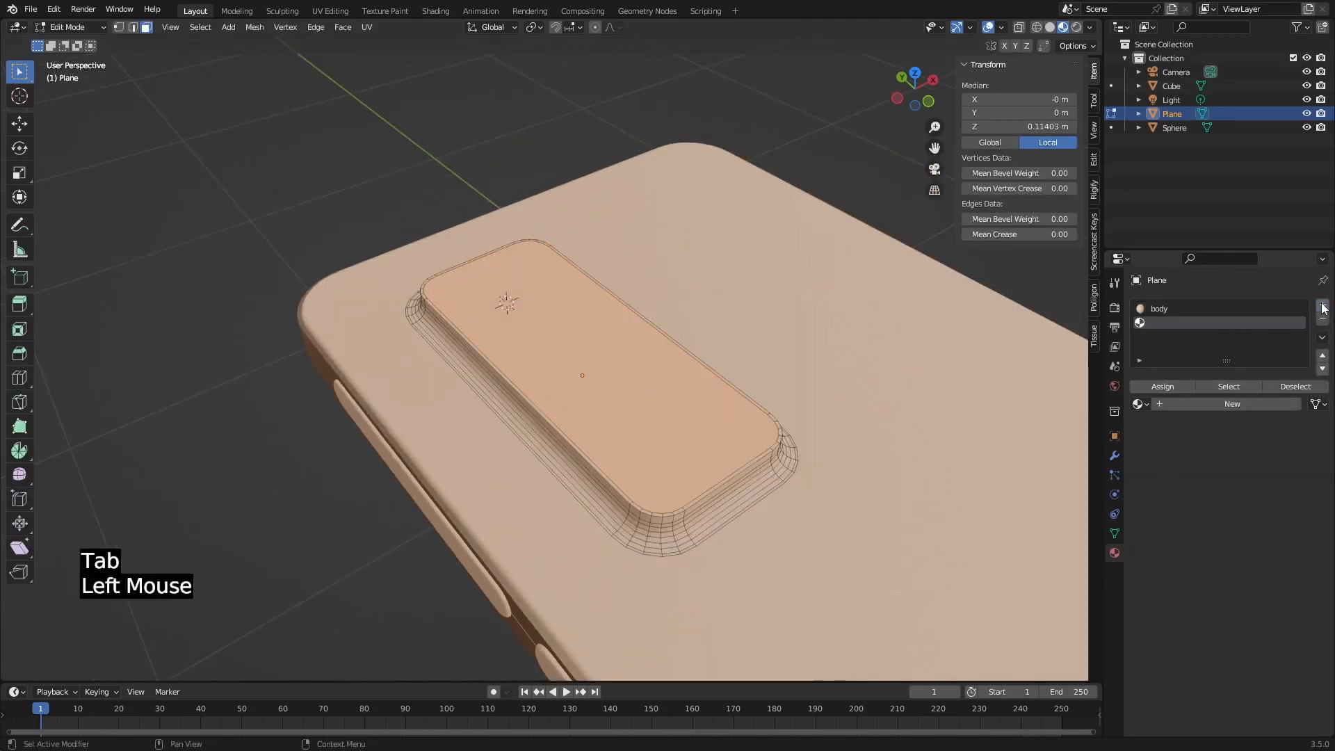
pyautogui.click(1192, 404)
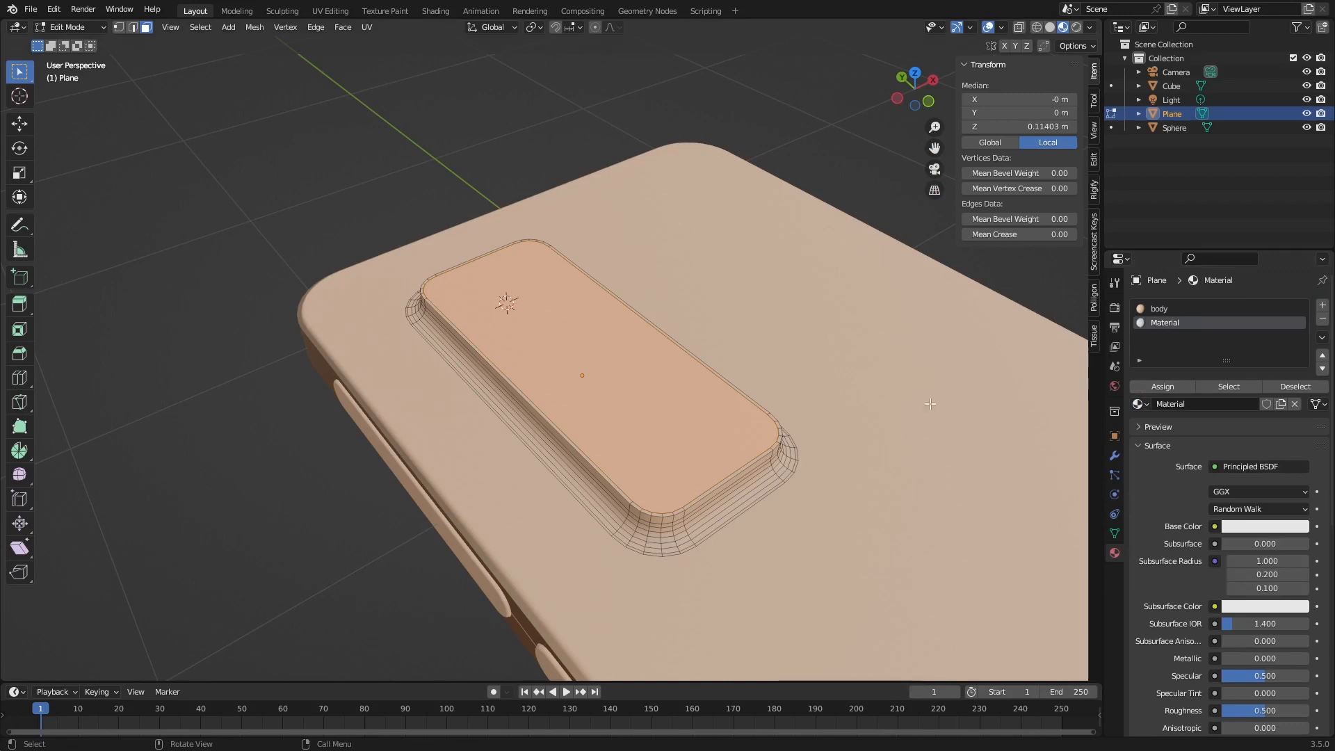
pyautogui.click(1174, 384)
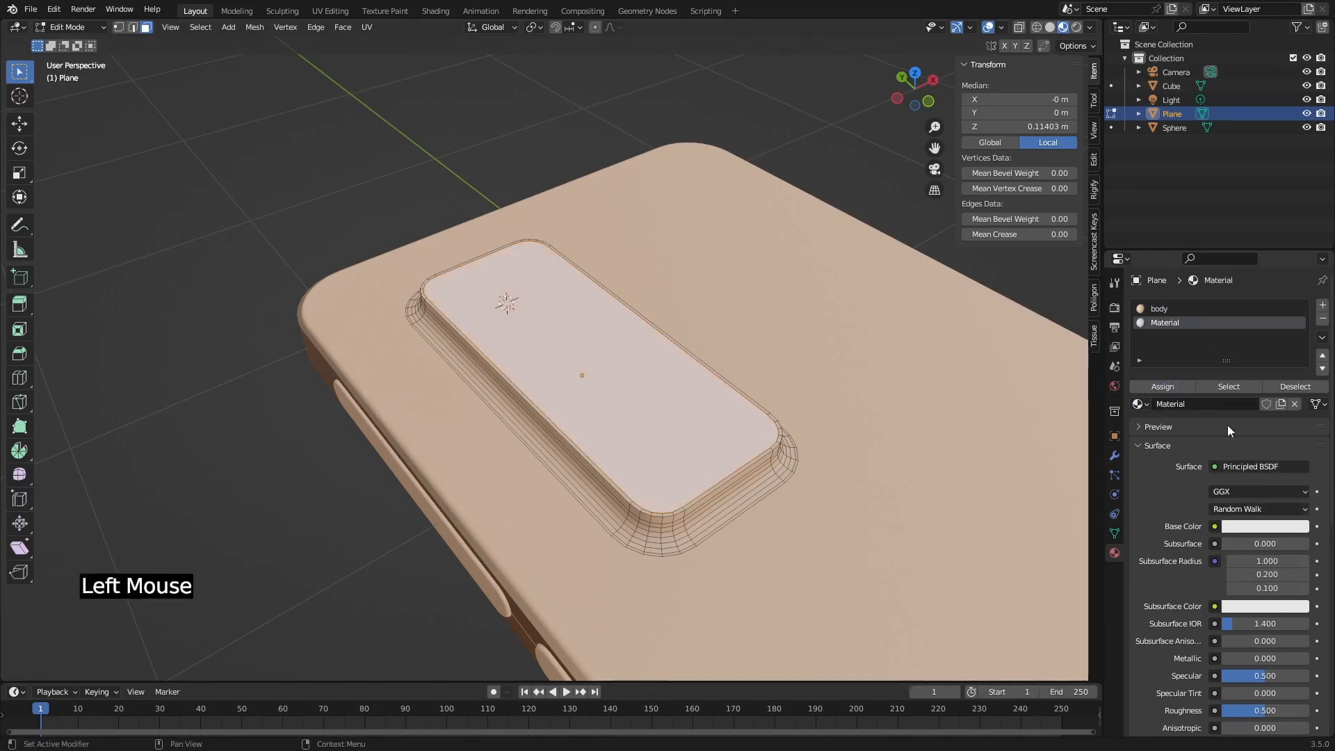
pyautogui.doubleClick(1211, 402)
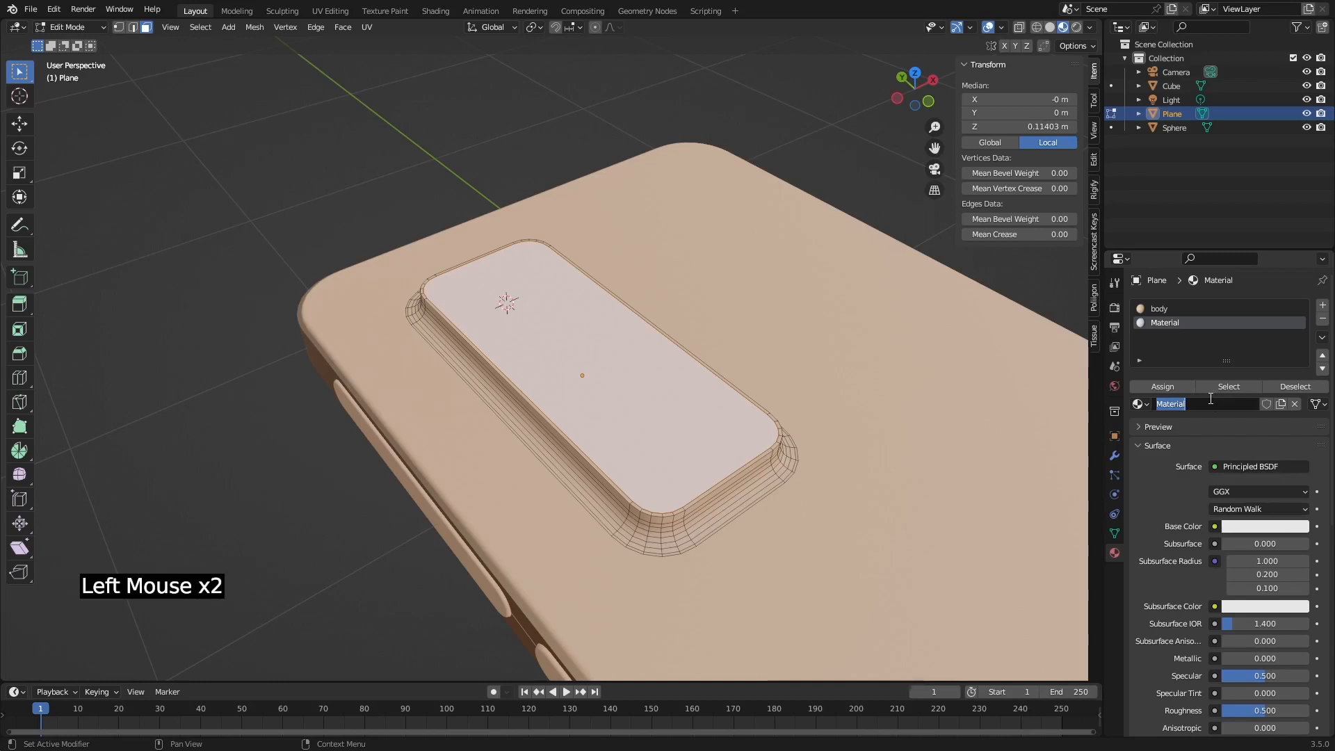
pyautogui.write('kaca')
pyautogui.press('Return')
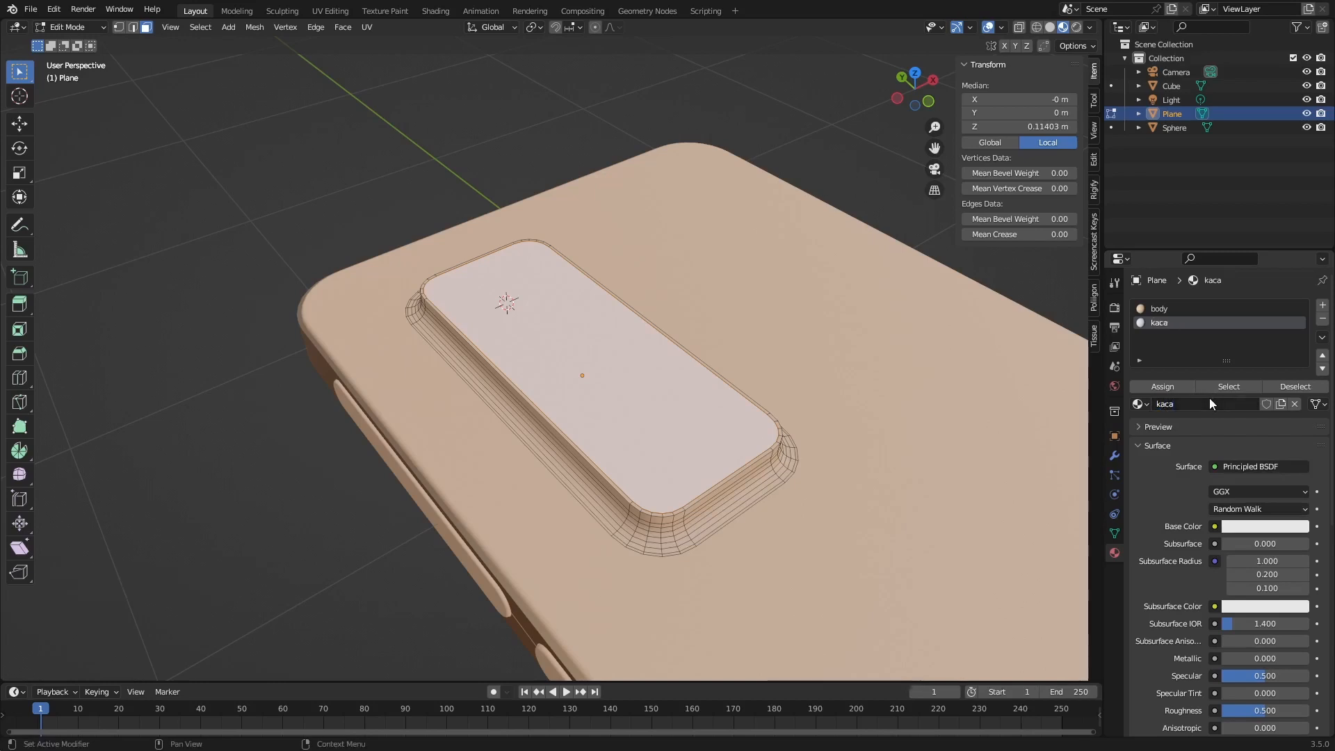
# Set the kaca material's Transmission to 1.000 and Roughness to 0.000.
pyautogui.scroll(-4, 1210, 410)
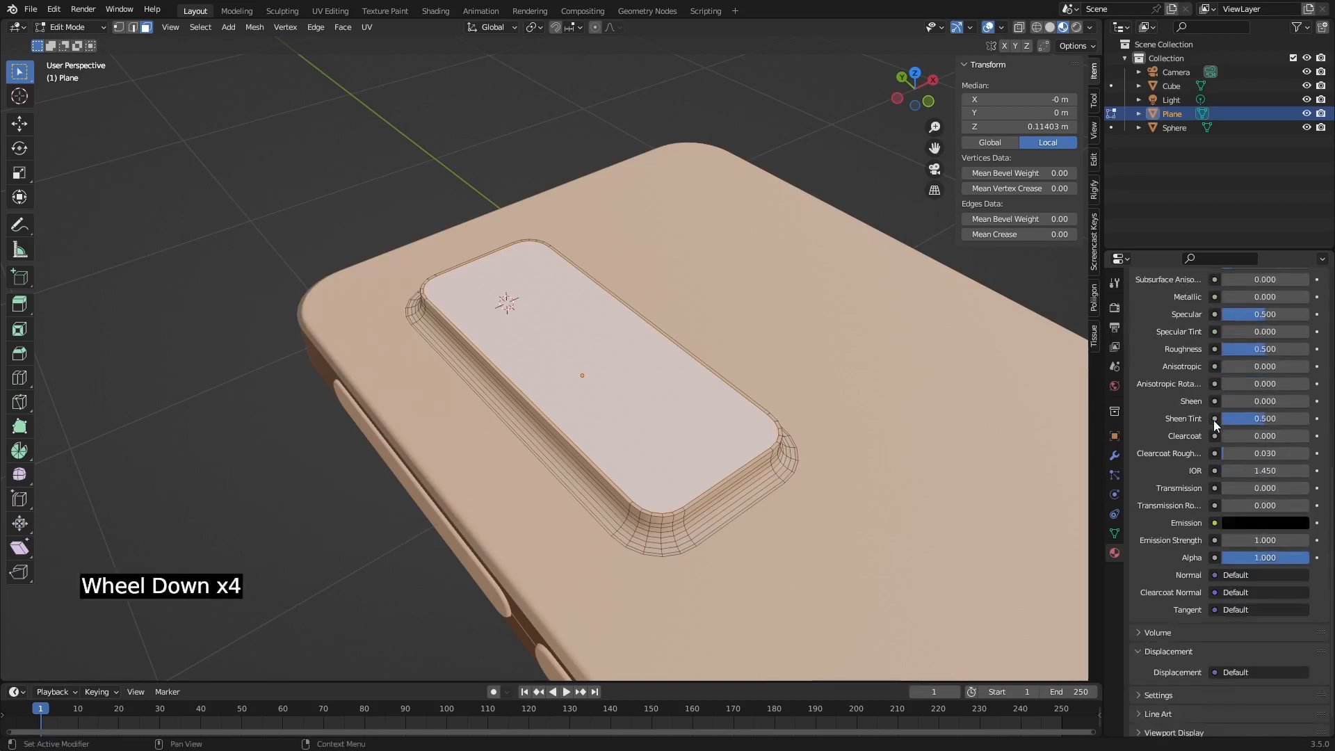
pyautogui.scroll(1, 1212, 426)
pyautogui.moveTo(1229, 543); pyautogui.dragTo(1307, 544)
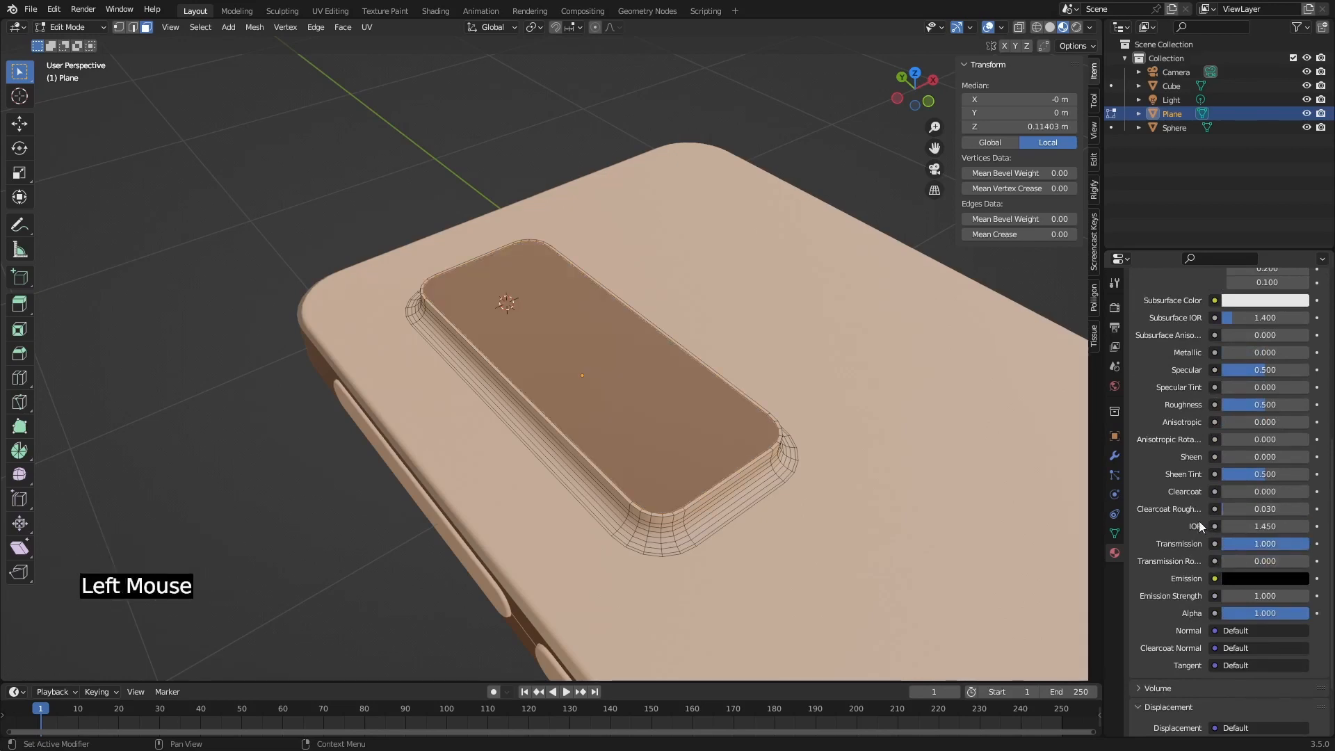
pyautogui.scroll(2, 1199, 520)
pyautogui.scroll(1, 1199, 520)
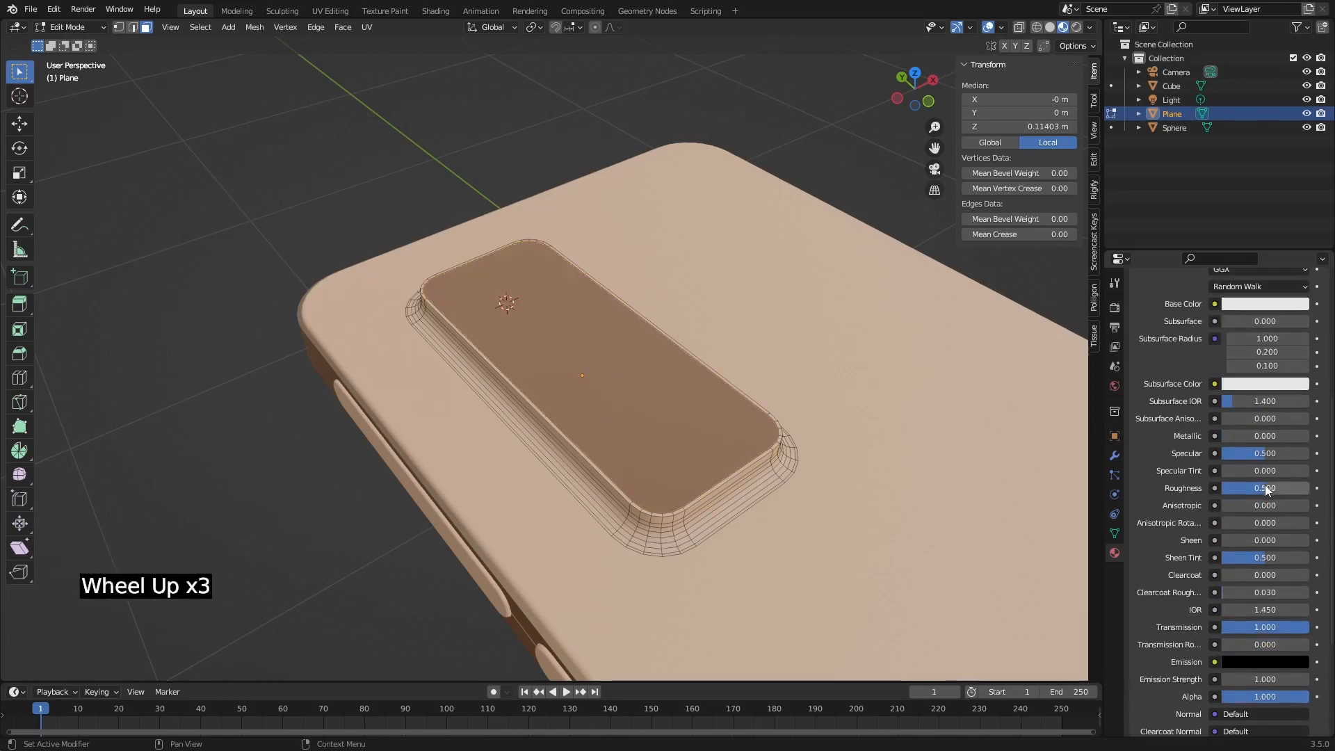
pyautogui.moveTo(1266, 488); pyautogui.dragTo(1224, 489)
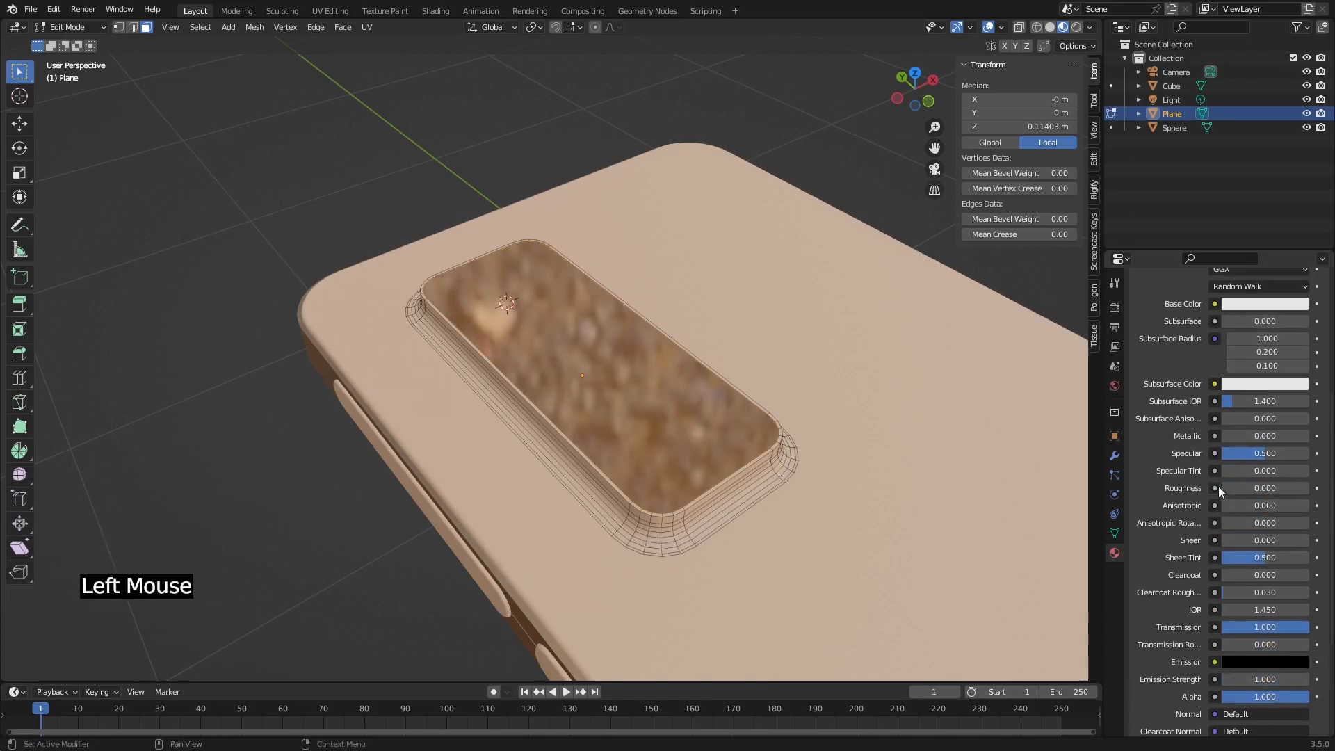
# Return to Object Mode and examine the camera bump's glass top and its kaca material settings.
pyautogui.moveTo(854, 396); pyautogui.dragTo(861, 360, button='middle')
pyautogui.scroll(-2, 835, 403)
pyautogui.press('1')
pyautogui.press('Tab')
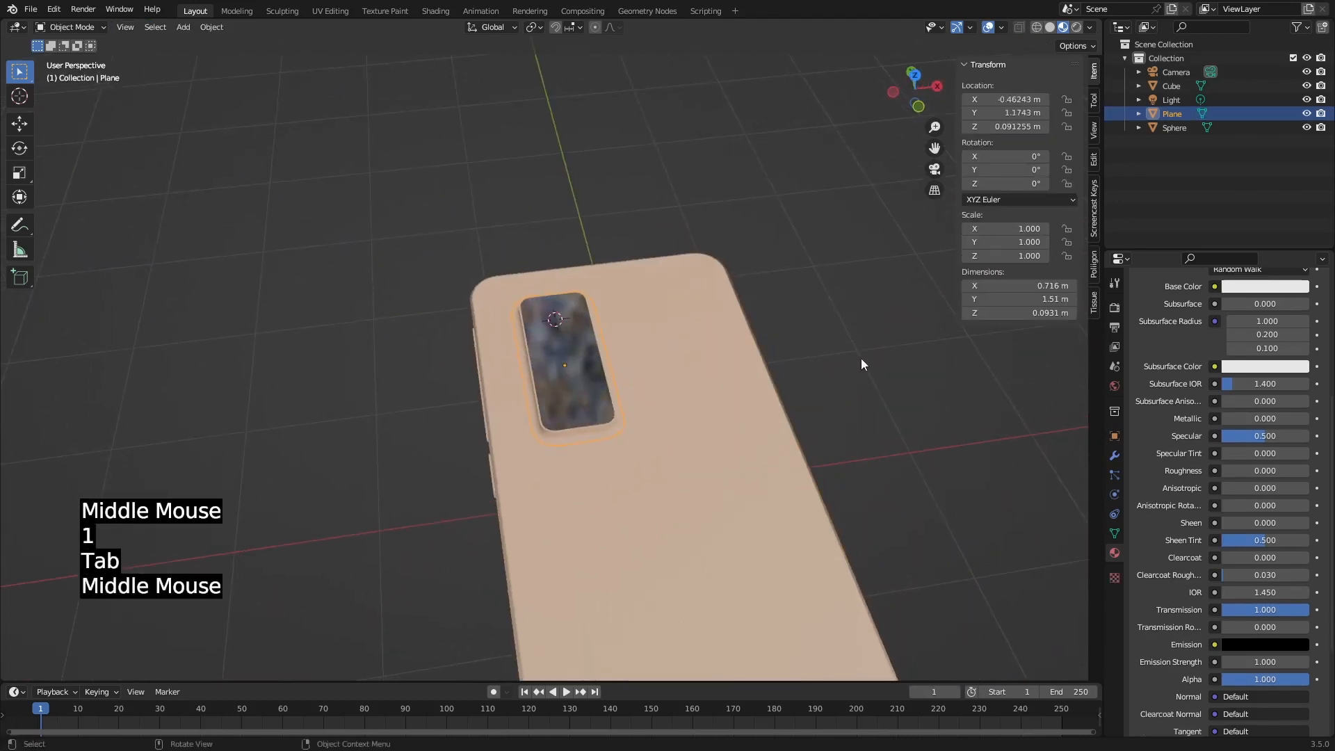
pyautogui.click(697, 360)
pyautogui.click(599, 360)
pyautogui.scroll(3, 1229, 394)
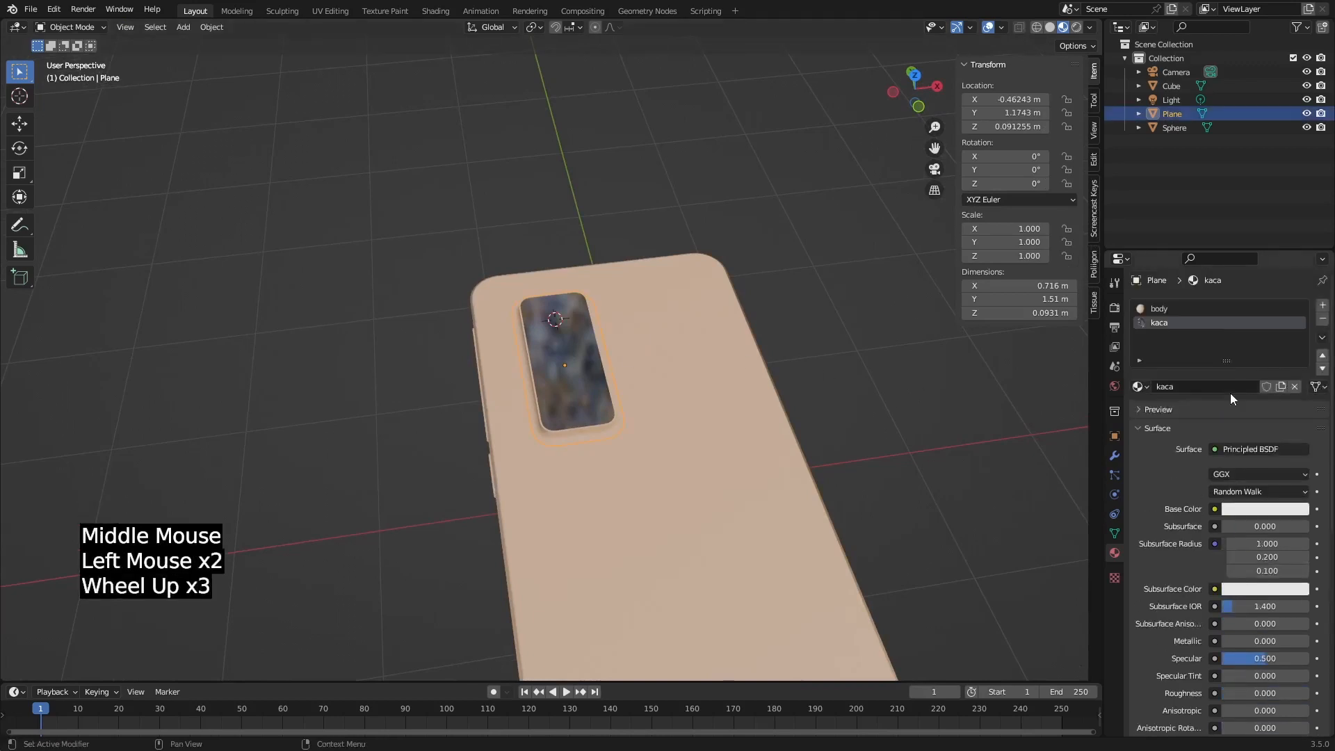
pyautogui.scroll(-2, 1229, 393)
pyautogui.moveTo(668, 449); pyautogui.dragTo(582, 414, button='middle')
pyautogui.scroll(3, 581, 415)
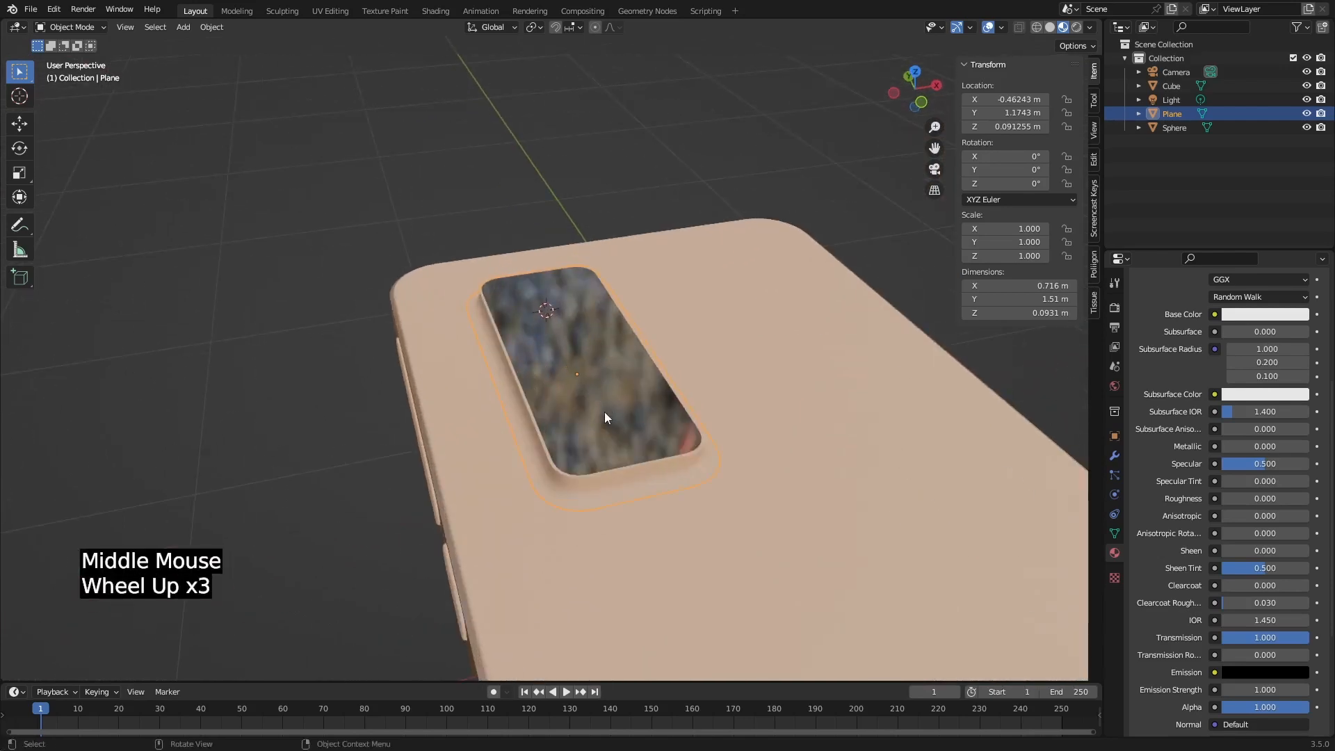
pyautogui.moveTo(606, 415); pyautogui.dragTo(645, 455, button='middle')
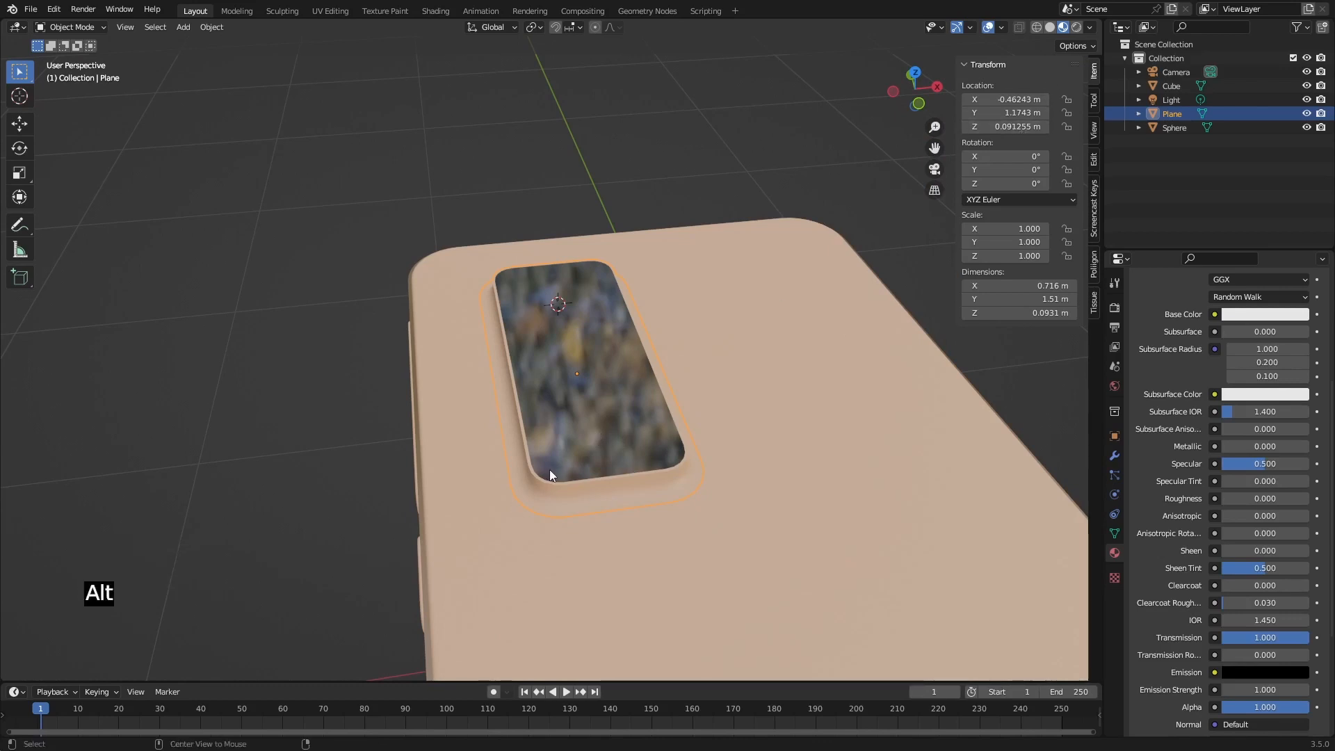
# Switch to Solid shading and parent the lenses and camera bump to the phone body with Object (Keep Transform), then turn off X-ray.
pyautogui.hotkey('alt', 'z')
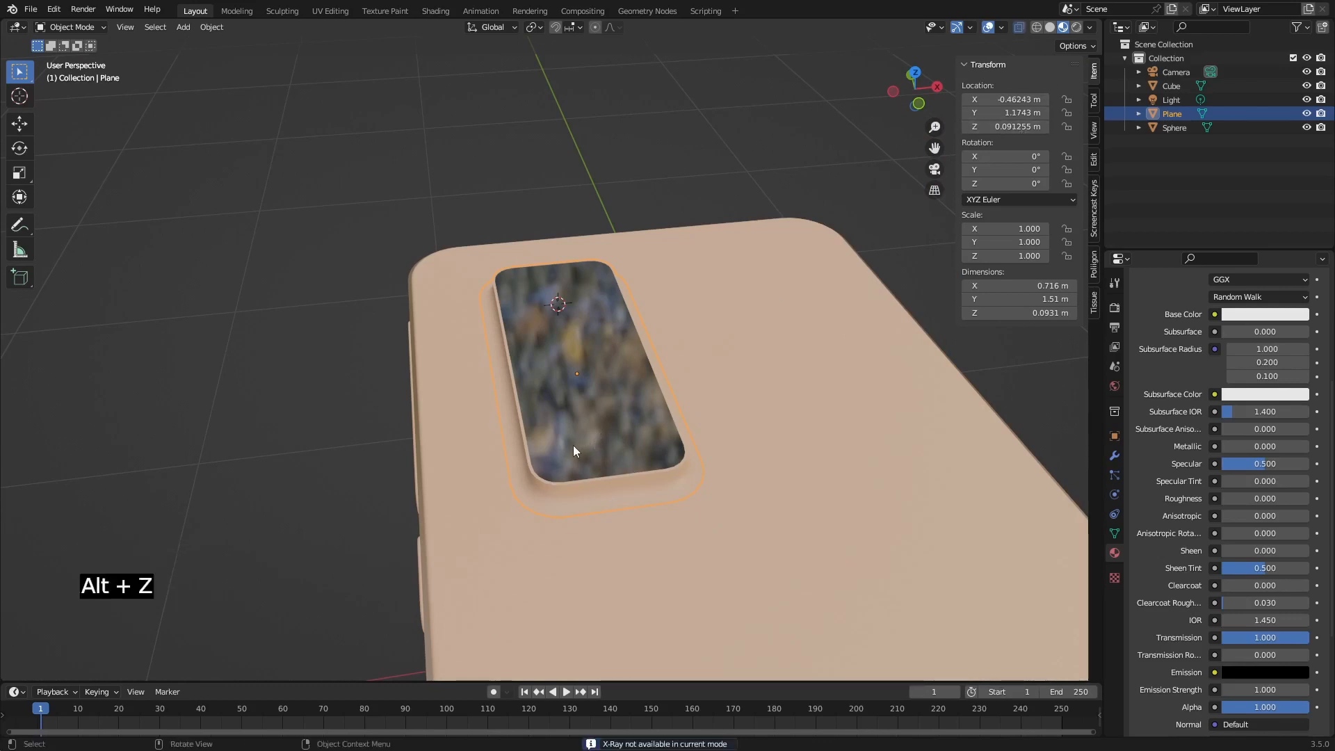
pyautogui.press('z')
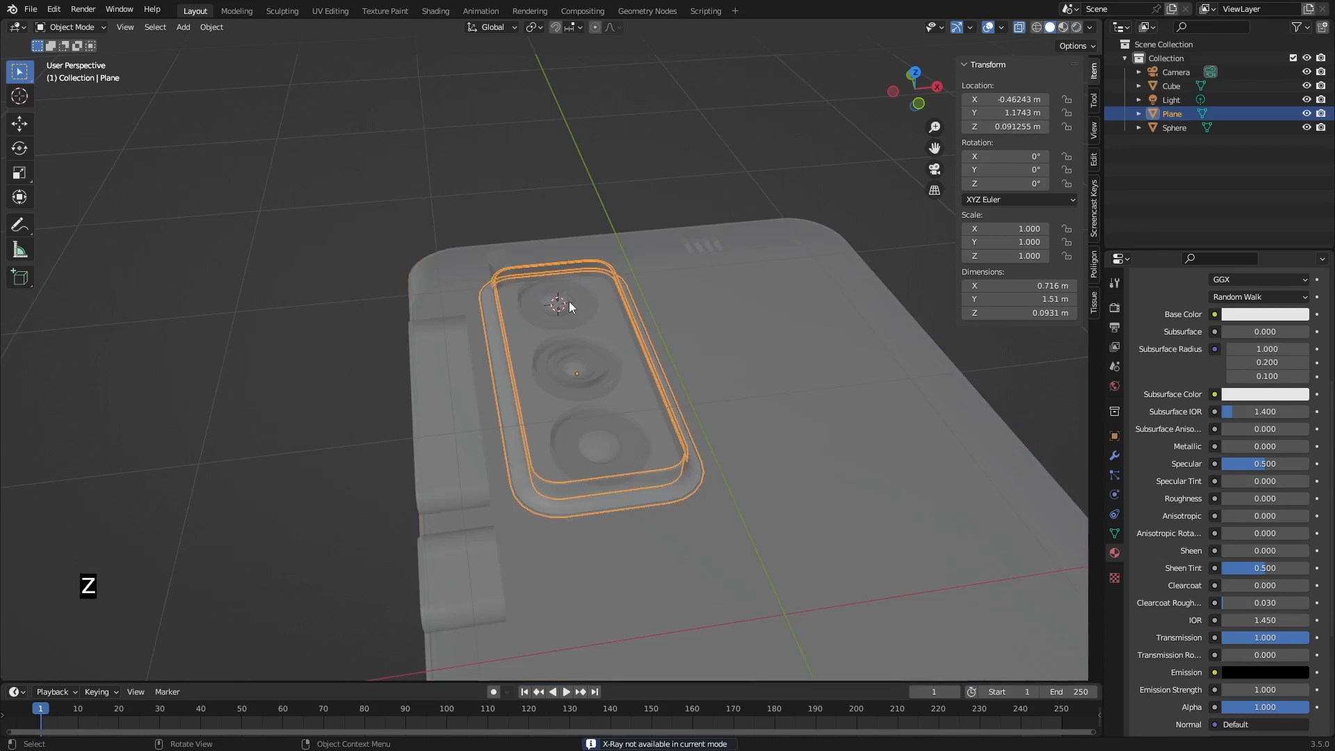
pyautogui.click(569, 306)
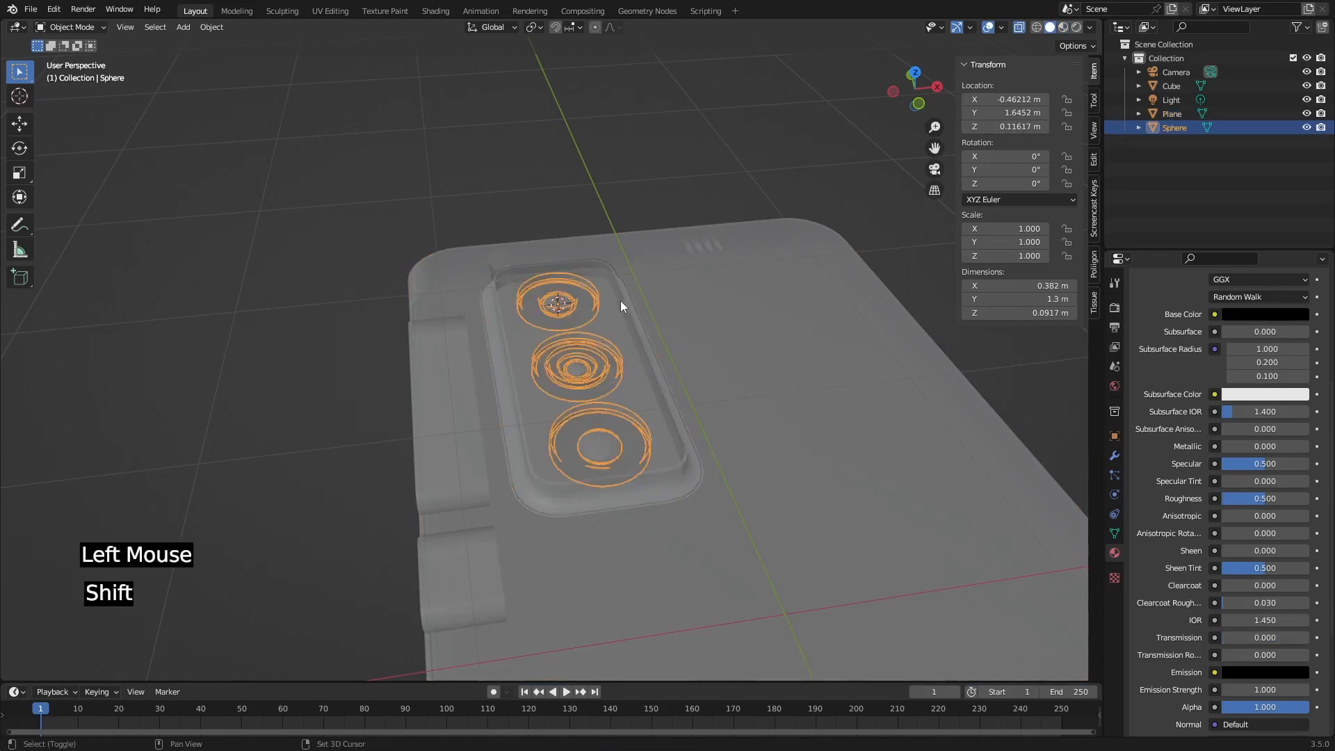
pyautogui.keyDown('shift'); pyautogui.click(629, 317); pyautogui.keyUp('shift')
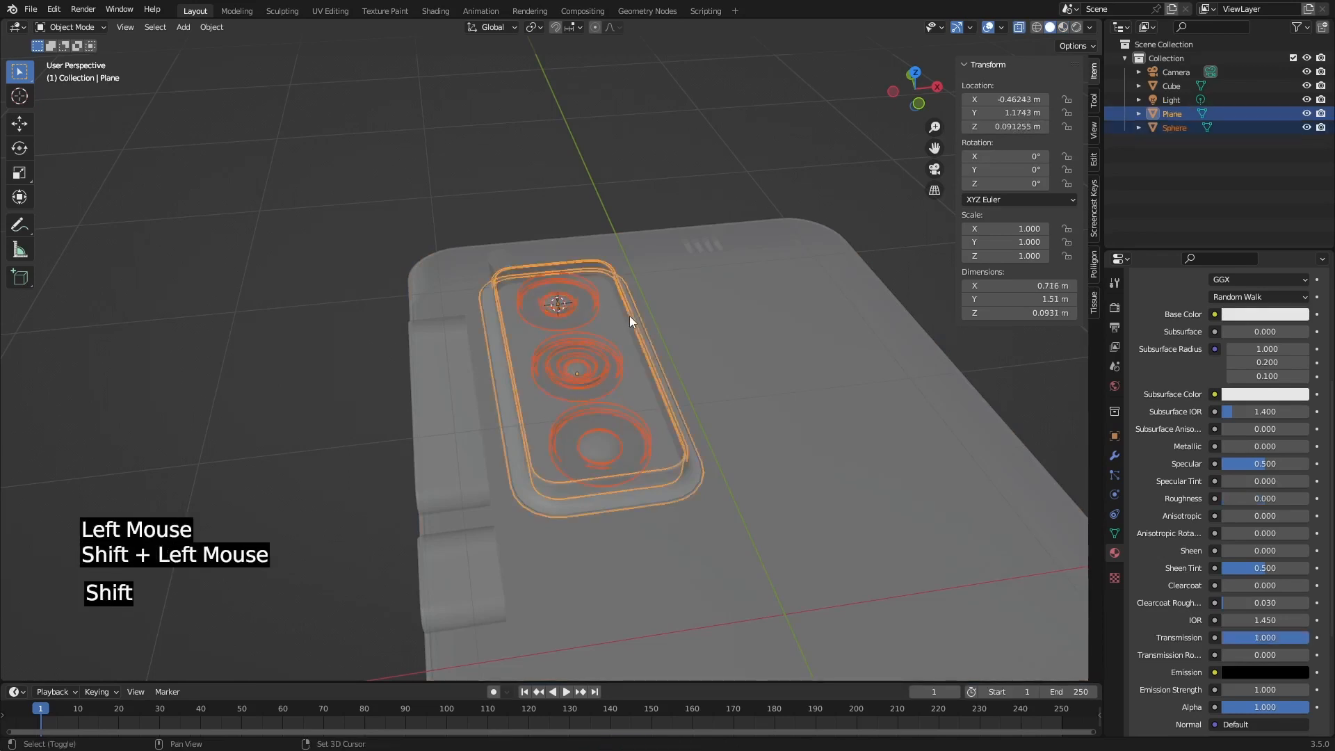
pyautogui.keyDown('shift'); pyautogui.click(761, 322); pyautogui.keyUp('shift')
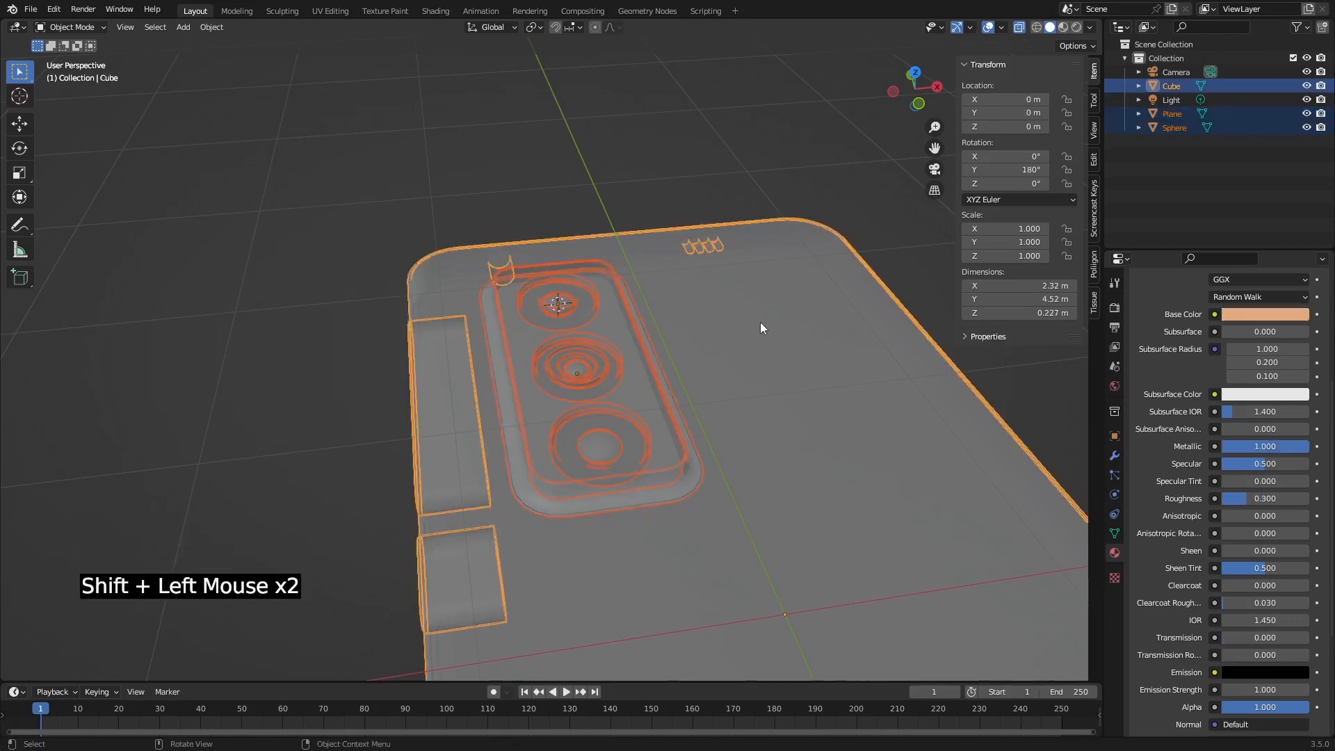
pyautogui.hotkey('ctrl', 'p')
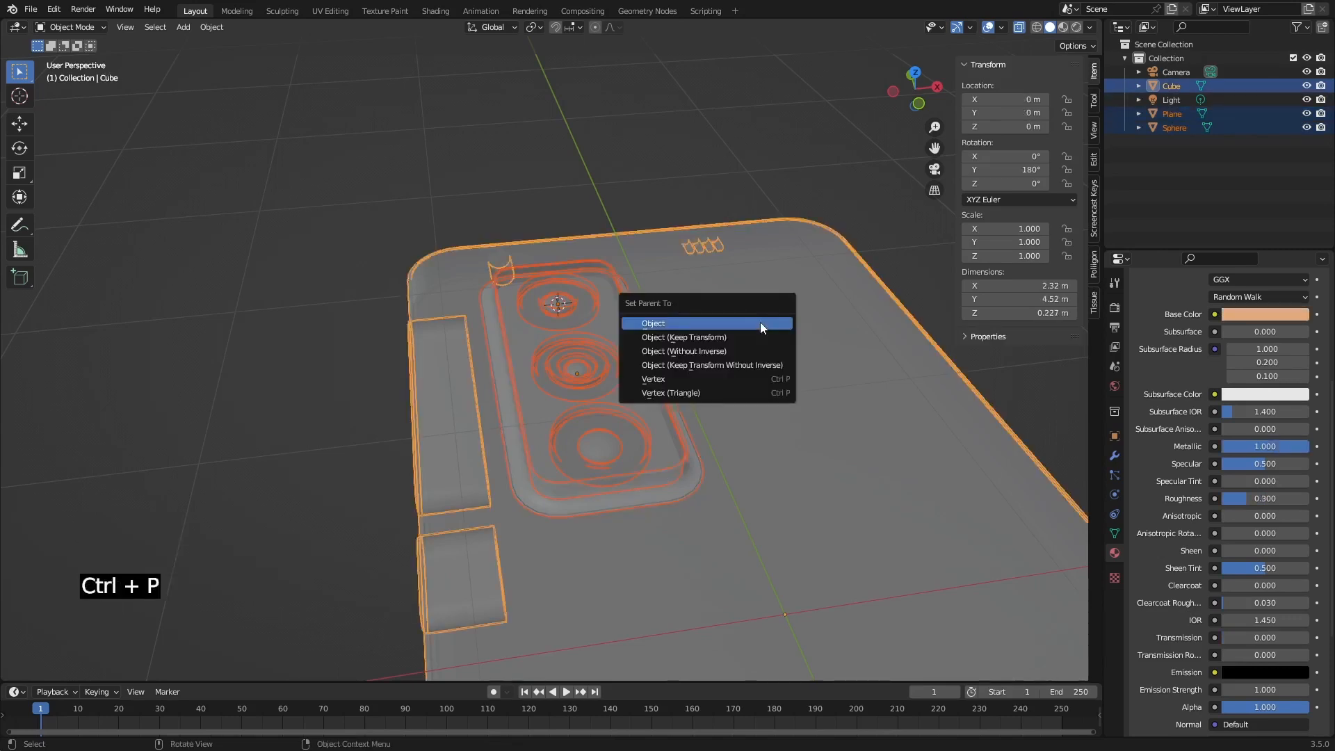
pyautogui.click(713, 338)
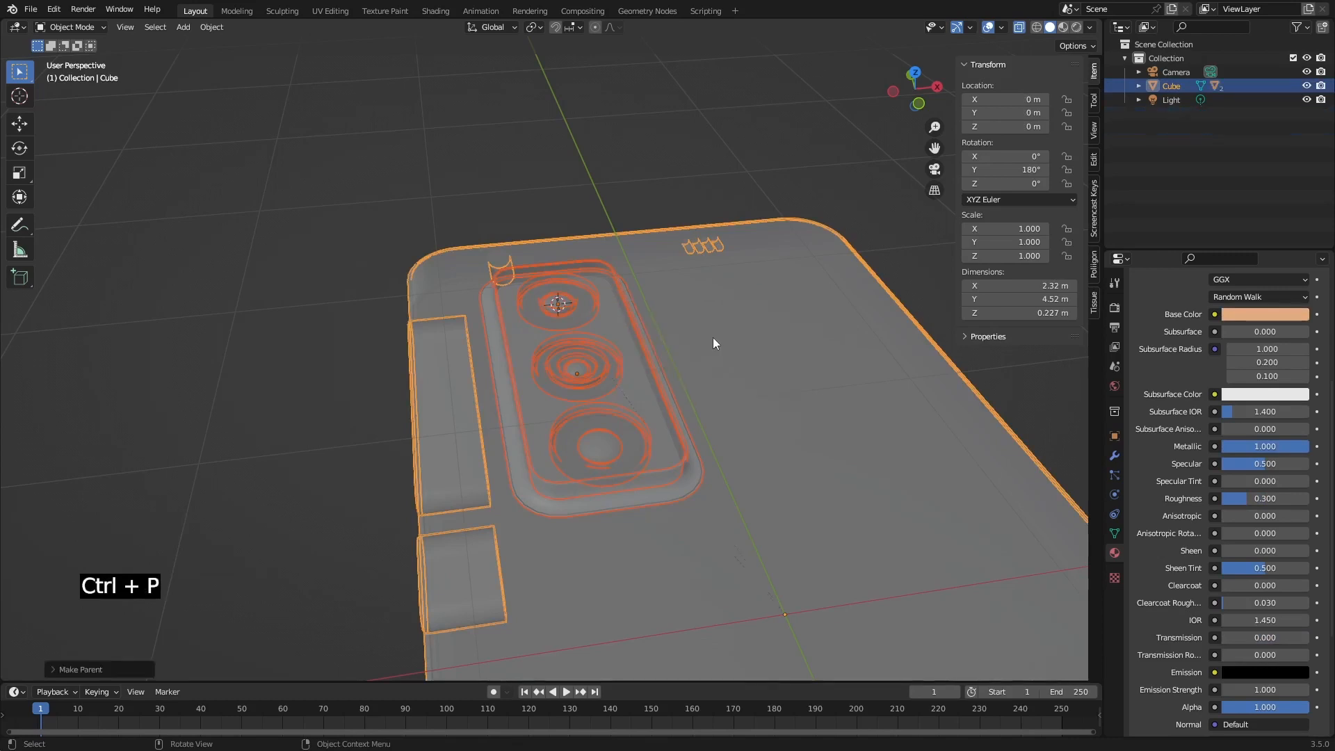
pyautogui.scroll(-2, 711, 341)
pyautogui.click(728, 383)
pyautogui.hotkey('alt', 'z')
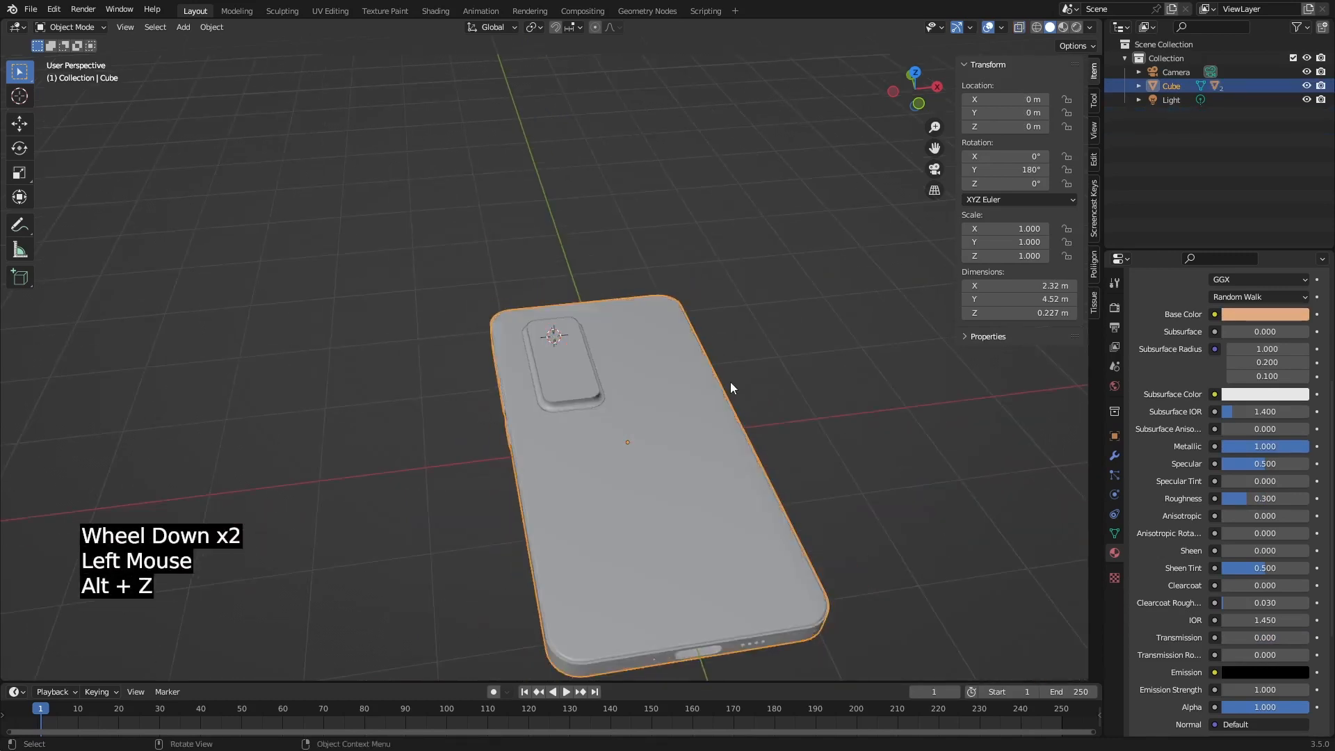
pyautogui.moveTo(729, 382); pyautogui.dragTo(634, 403, button='middle')
pyautogui.press('r')
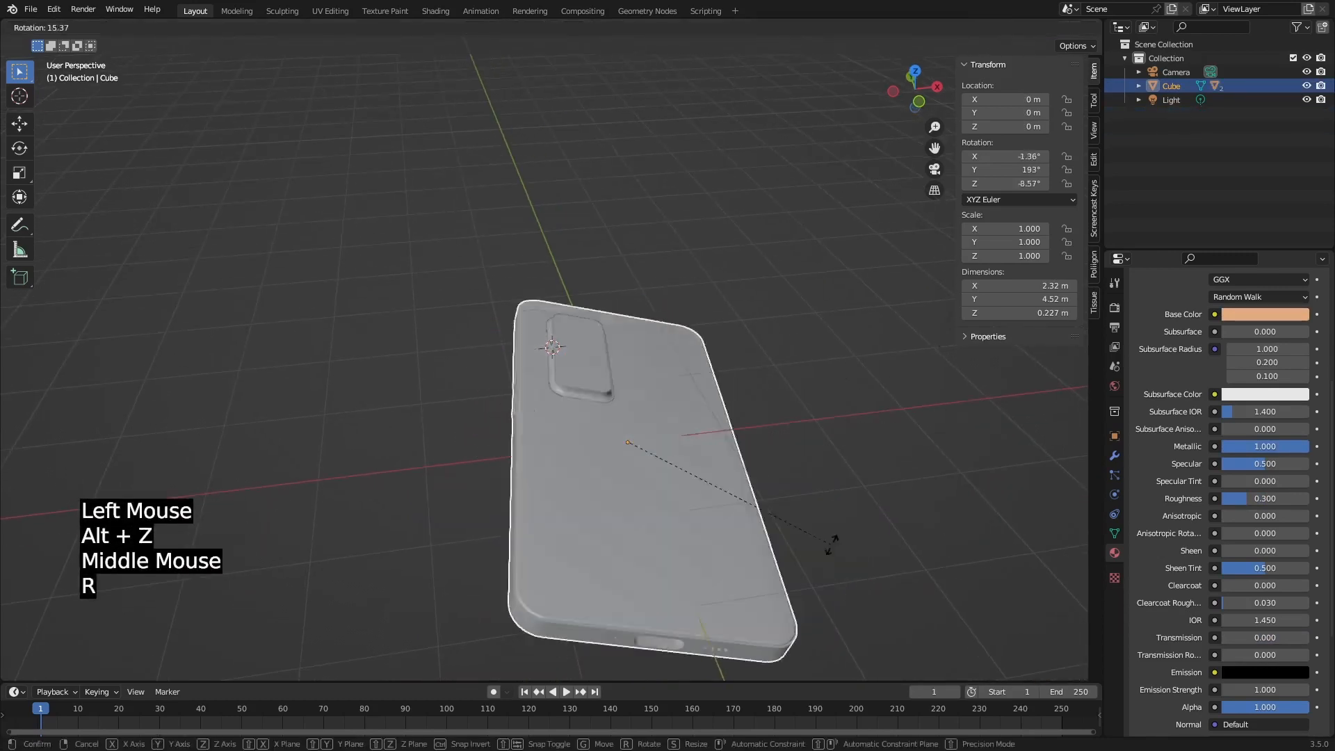
pyautogui.rightClick(893, 420)
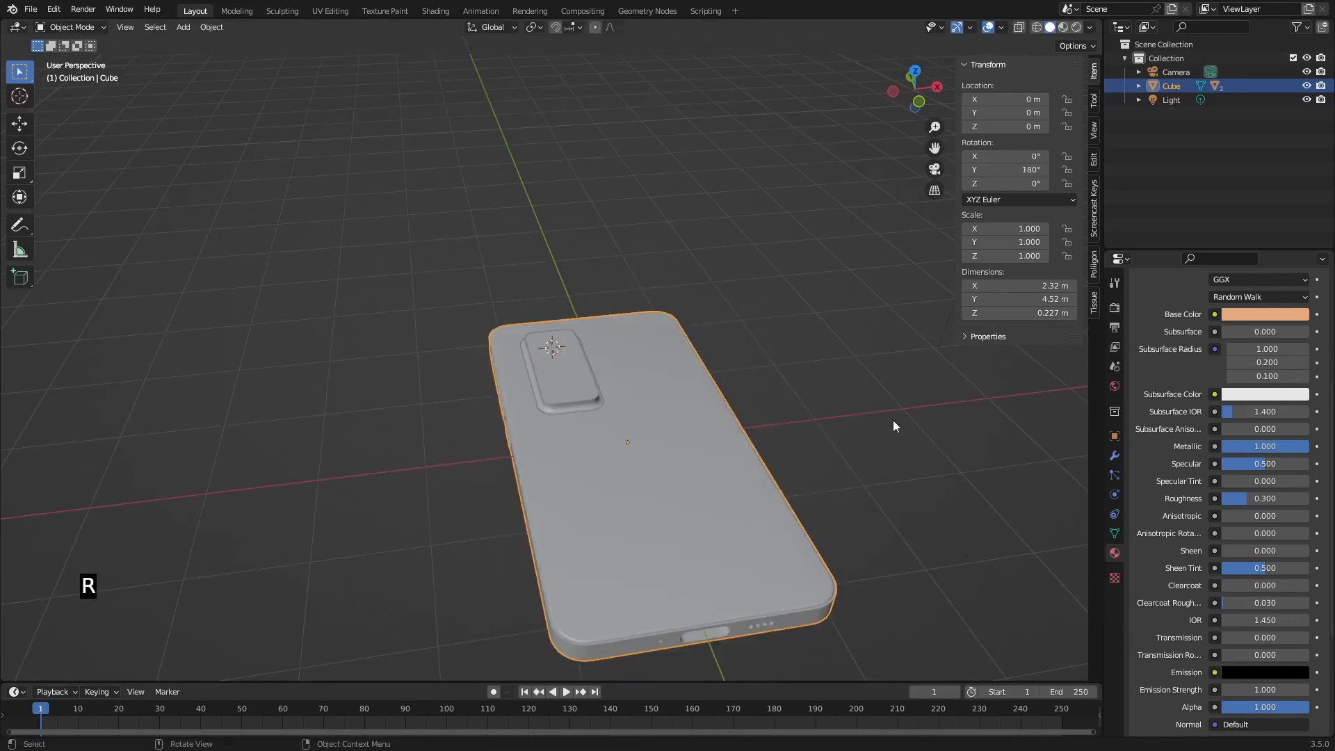
# Rotate the phone 180° about the Y axis so its front faces up, and display it in Material Preview shading.
pyautogui.scroll(-2, 731, 490)
pyautogui.press('r')
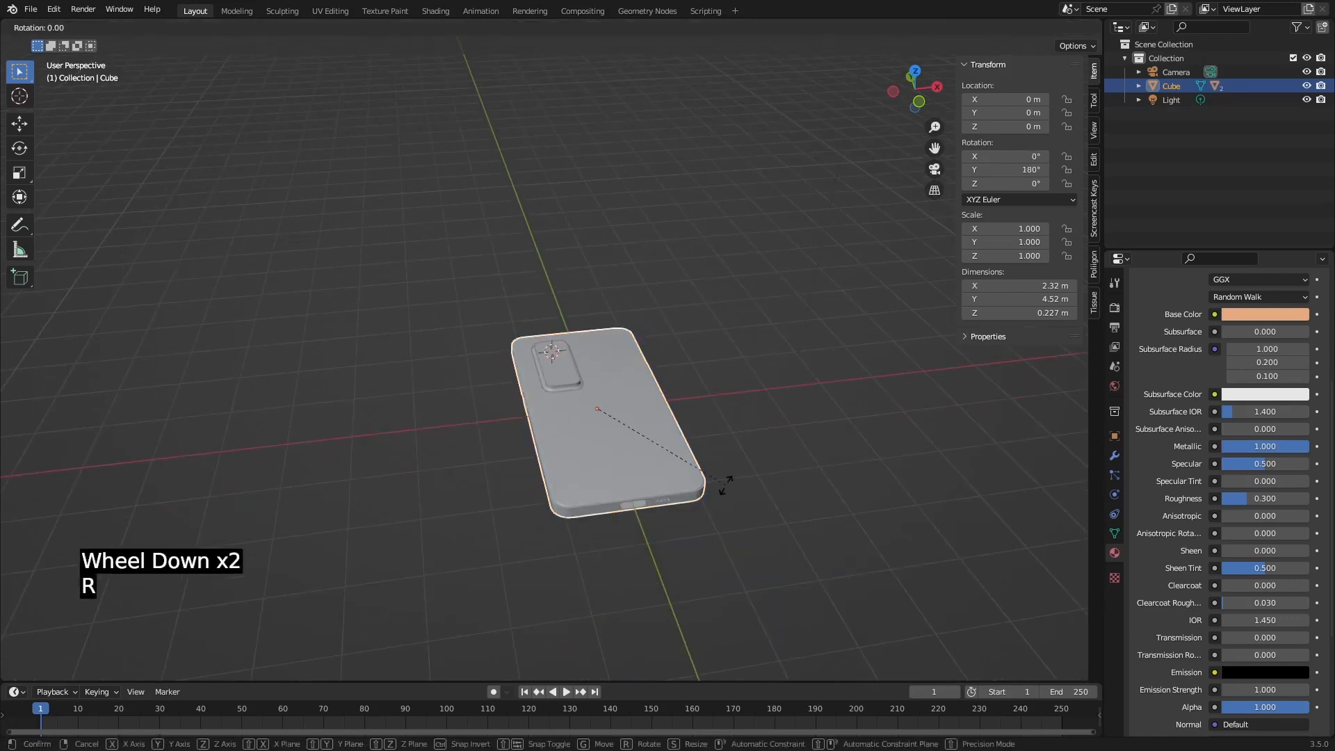
pyautogui.write('y180')
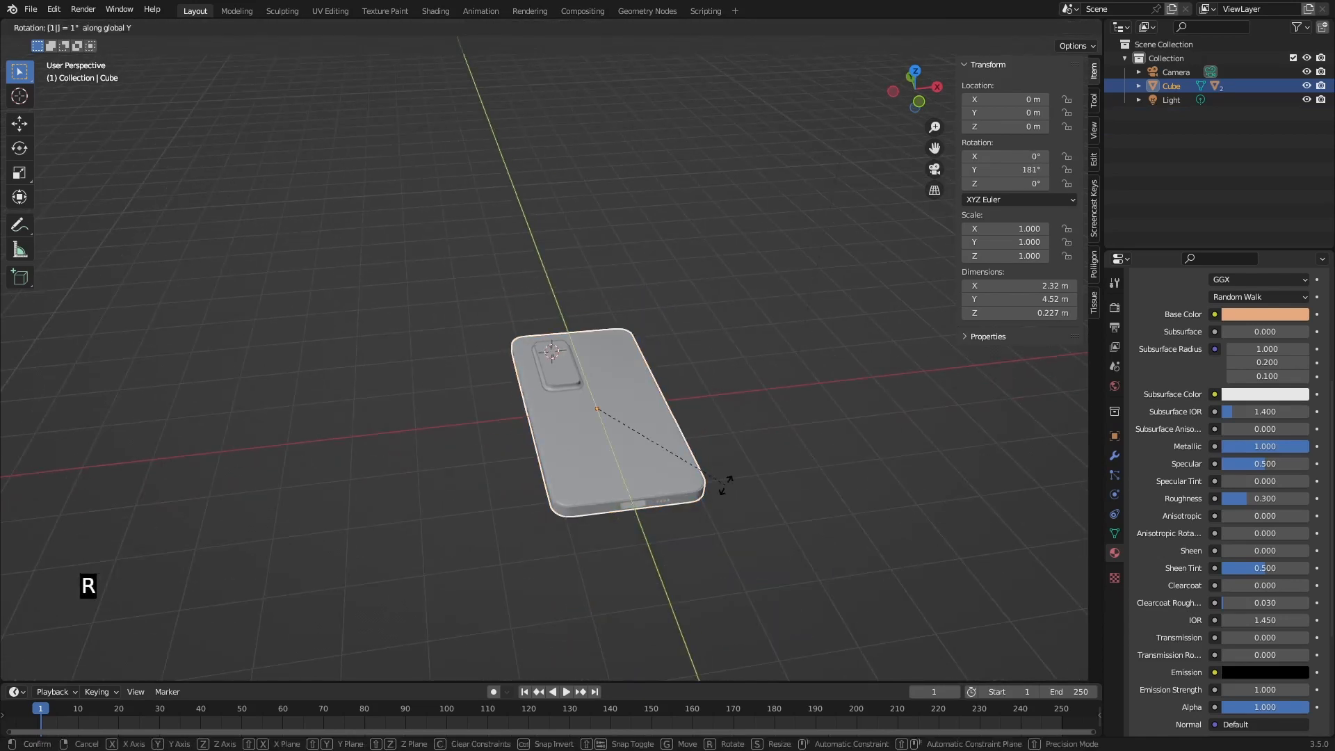
pyautogui.press('Return')
pyautogui.moveTo(725, 482); pyautogui.dragTo(748, 273, button='middle')
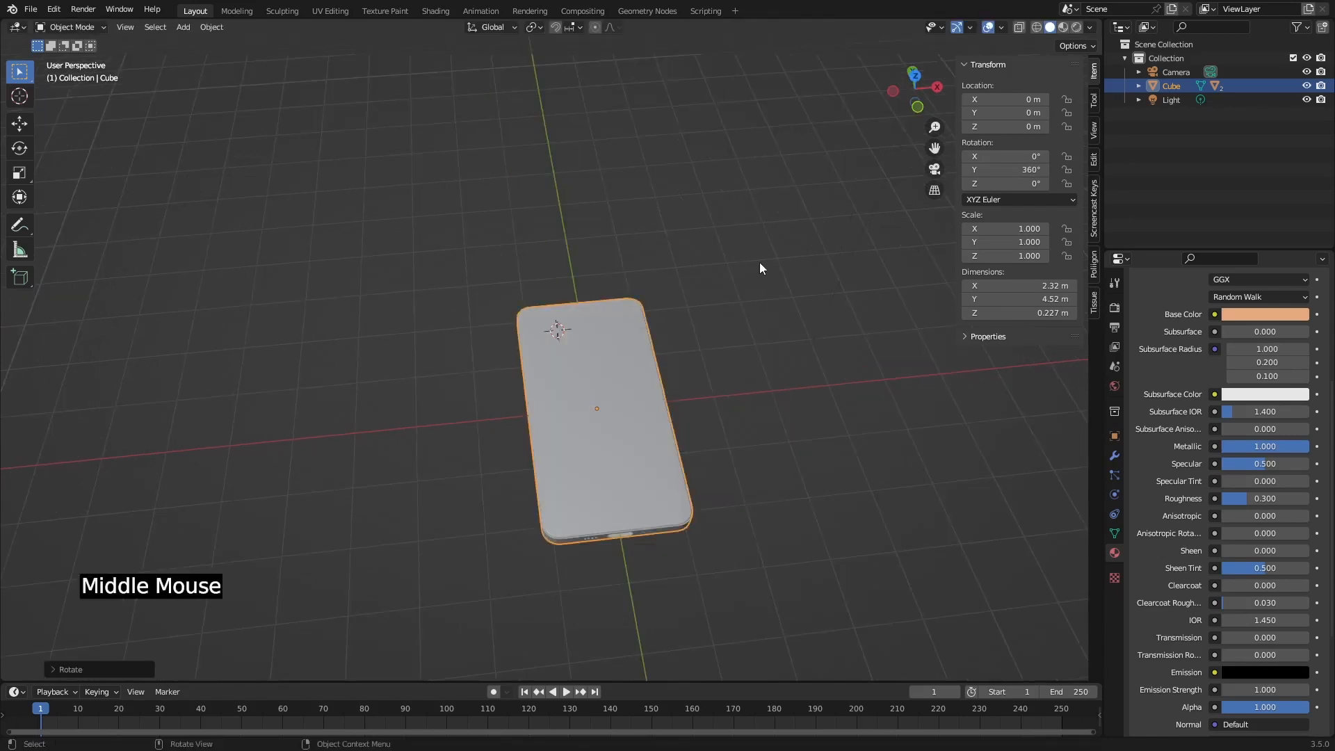
pyautogui.press('z')
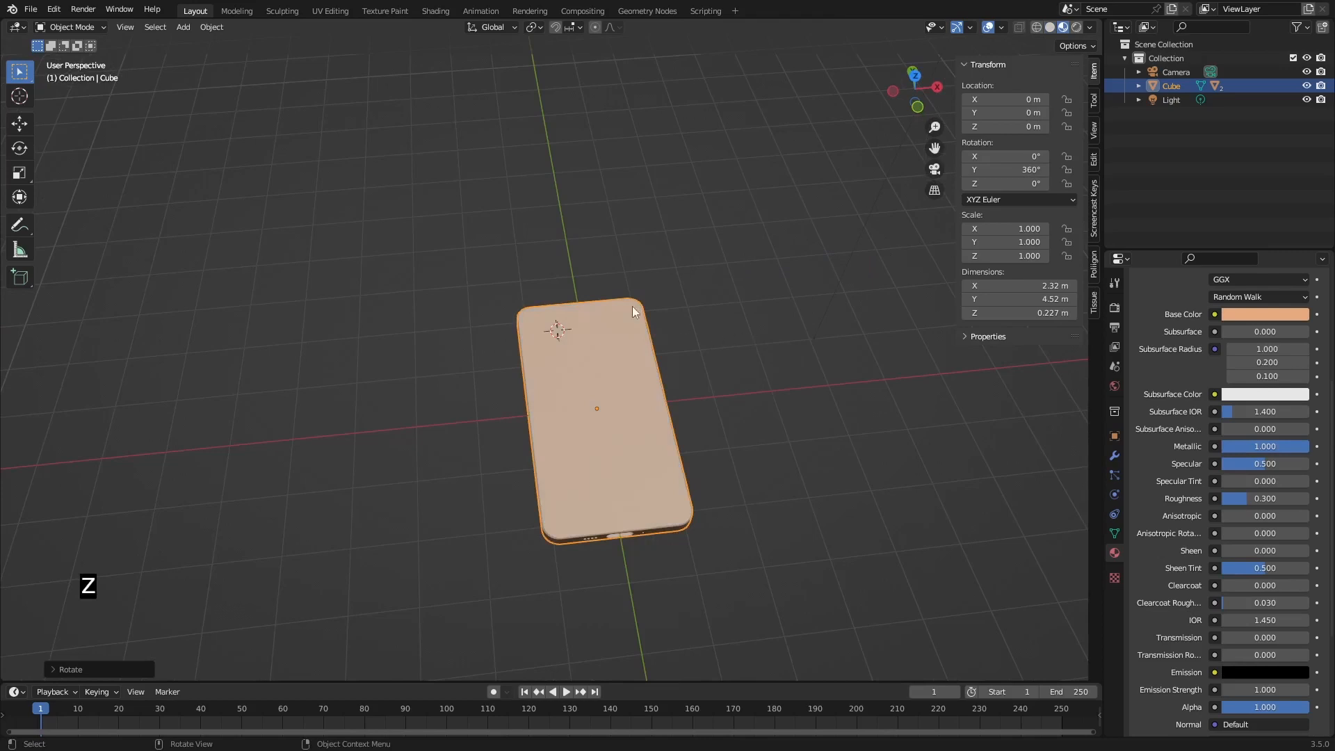
pyautogui.scroll(3, 632, 306)
pyautogui.moveTo(639, 281); pyautogui.dragTo(619, 323, button='middle')
pyautogui.keyDown('shift'); pyautogui.moveTo(756, 337); pyautogui.dragTo(581, 214, button='middle'); pyautogui.keyUp('shift')
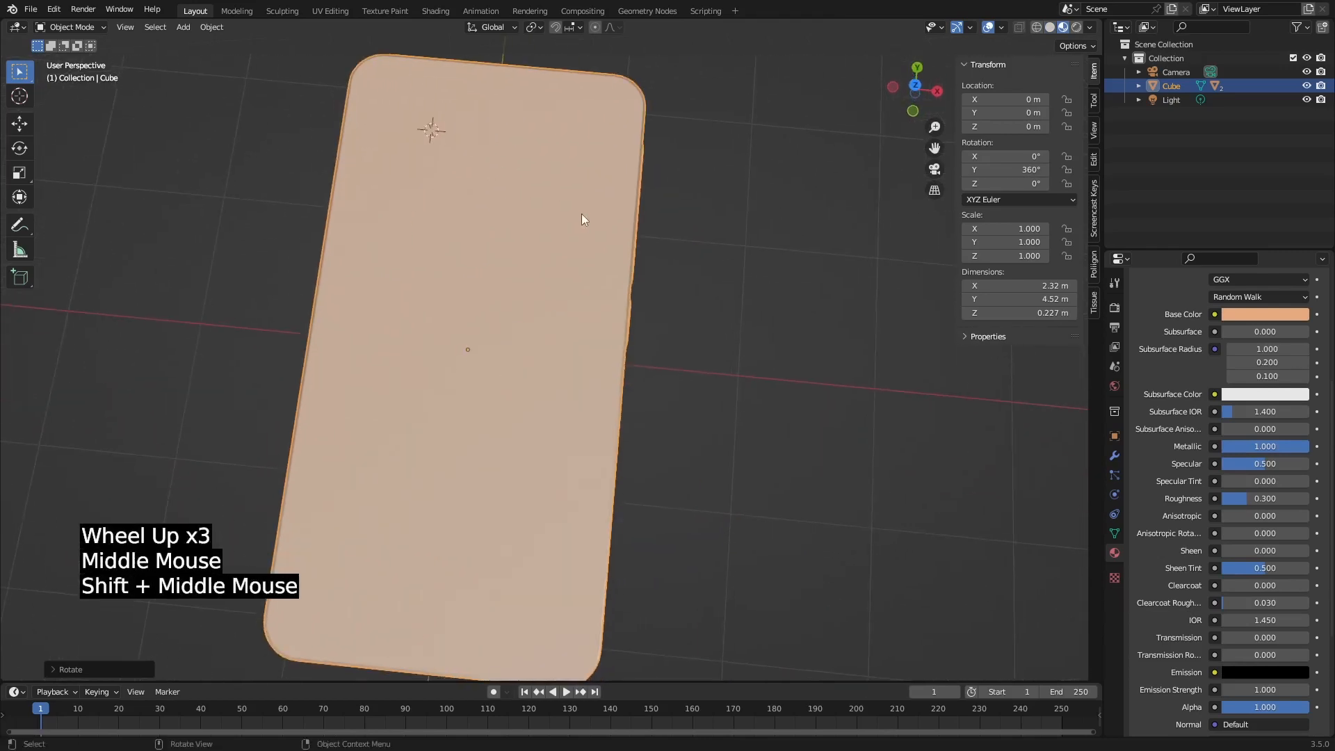
pyautogui.scroll(-1, 582, 220)
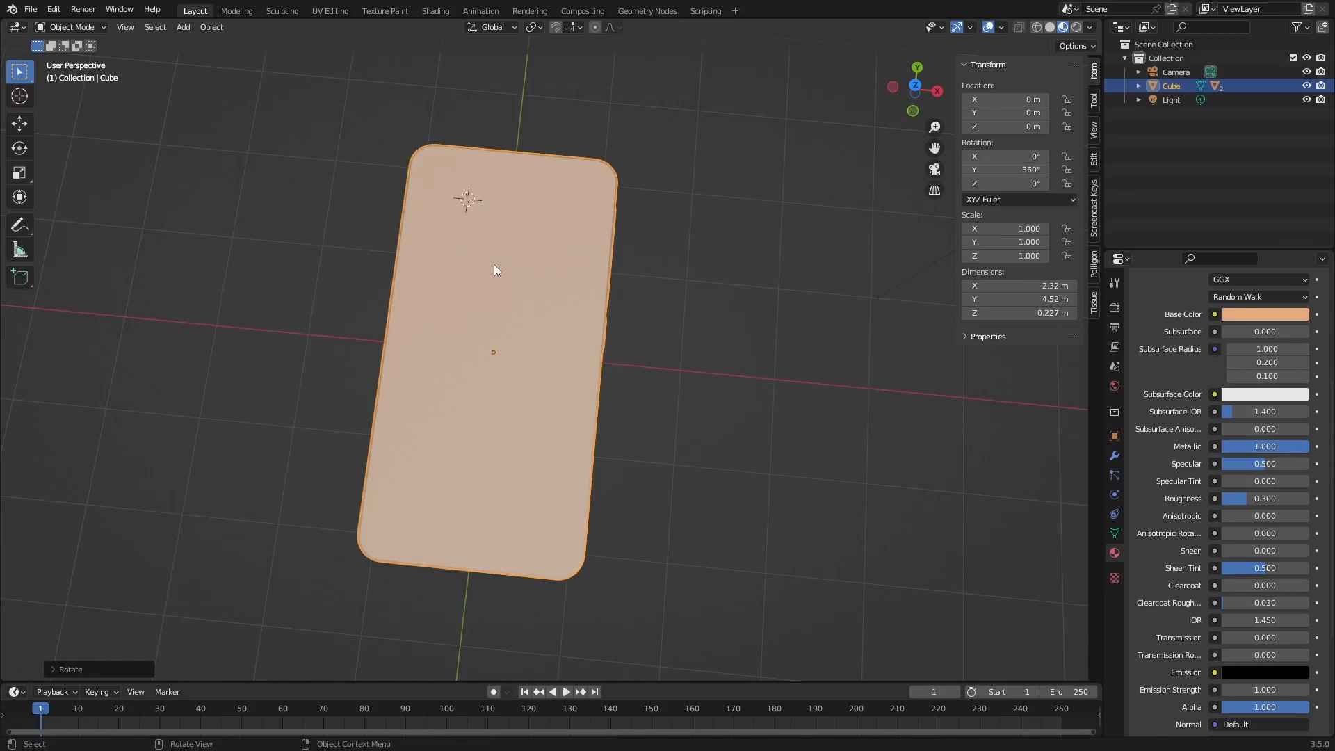
# Add a third material slot to the phone body with a new material named layar.
pyautogui.scroll(5, 1245, 351)
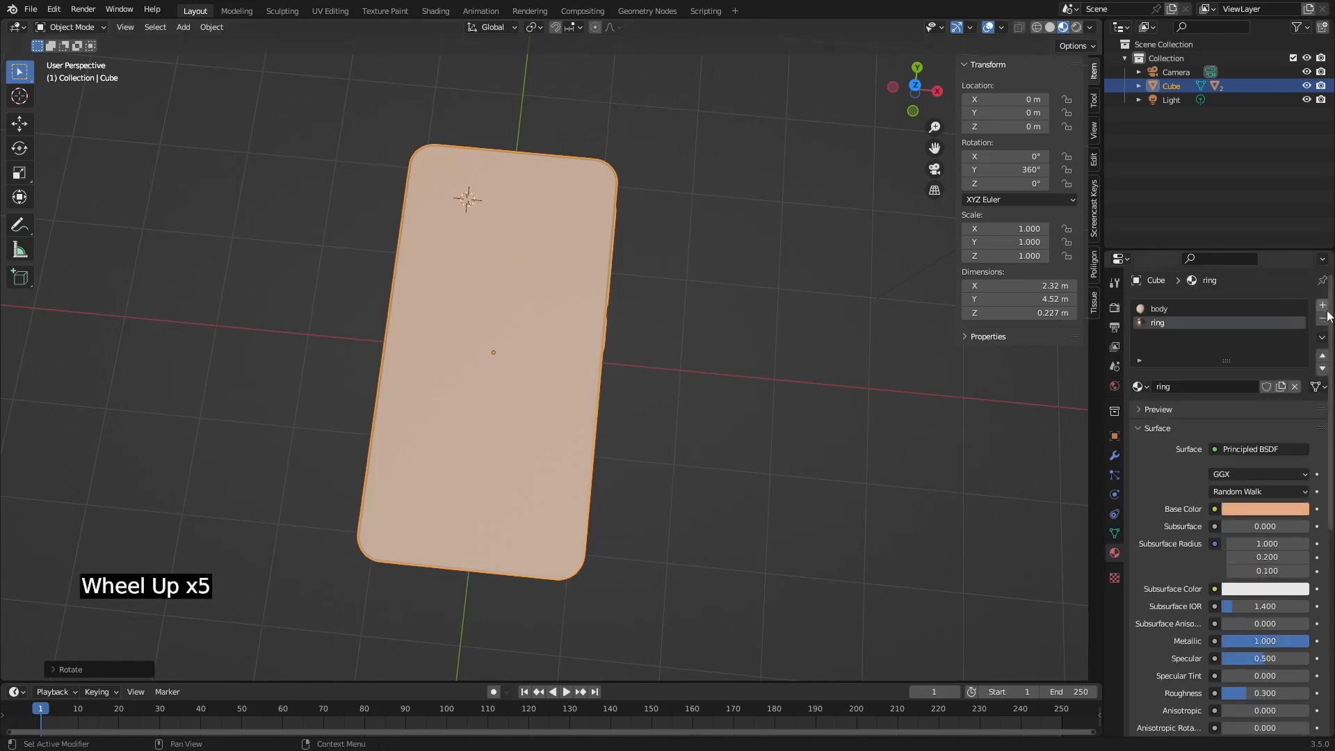
pyautogui.click(1322, 305)
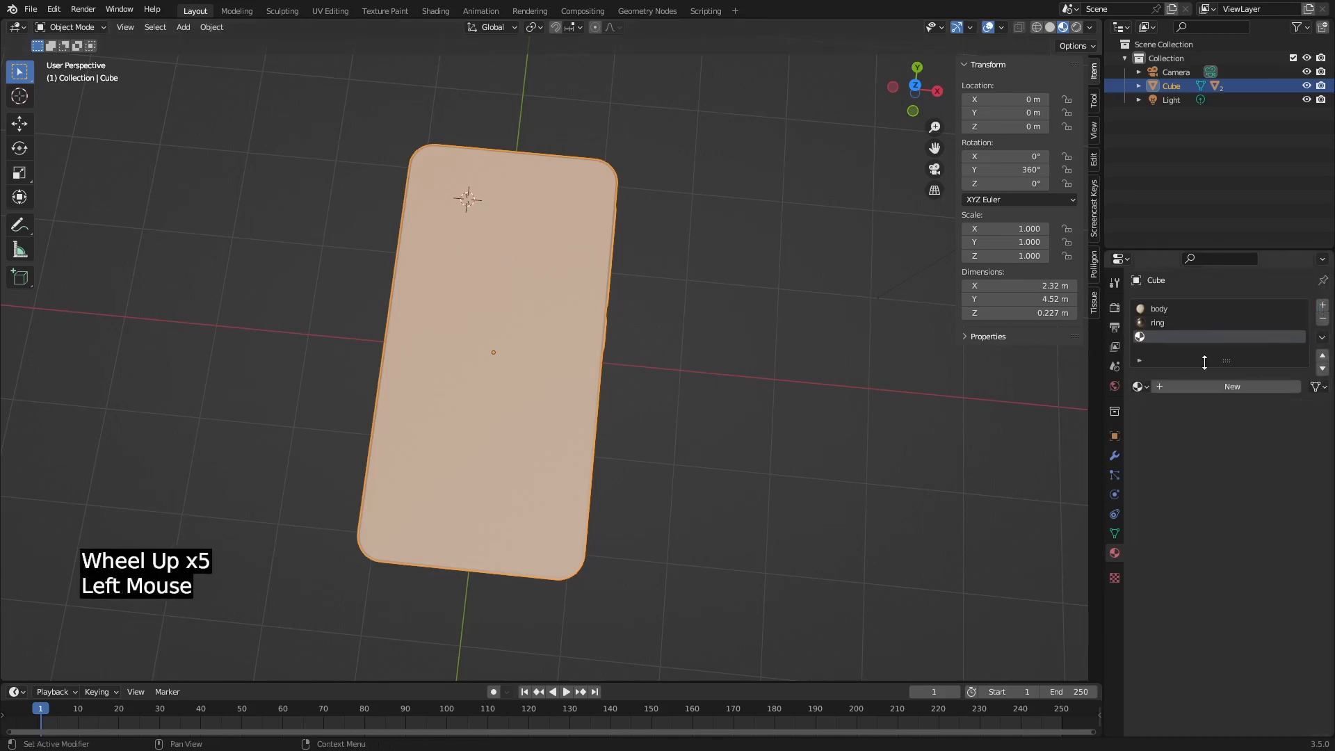
pyautogui.click(1139, 388)
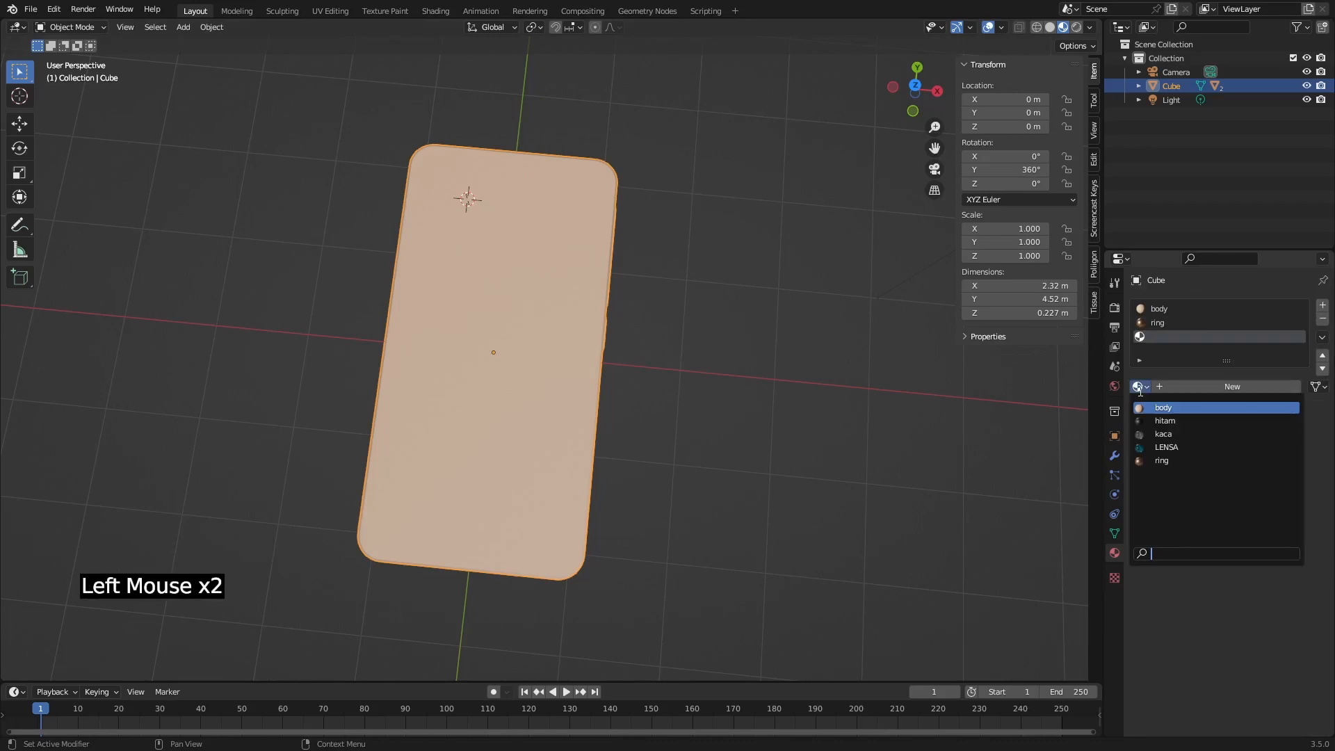
pyautogui.click(1257, 384)
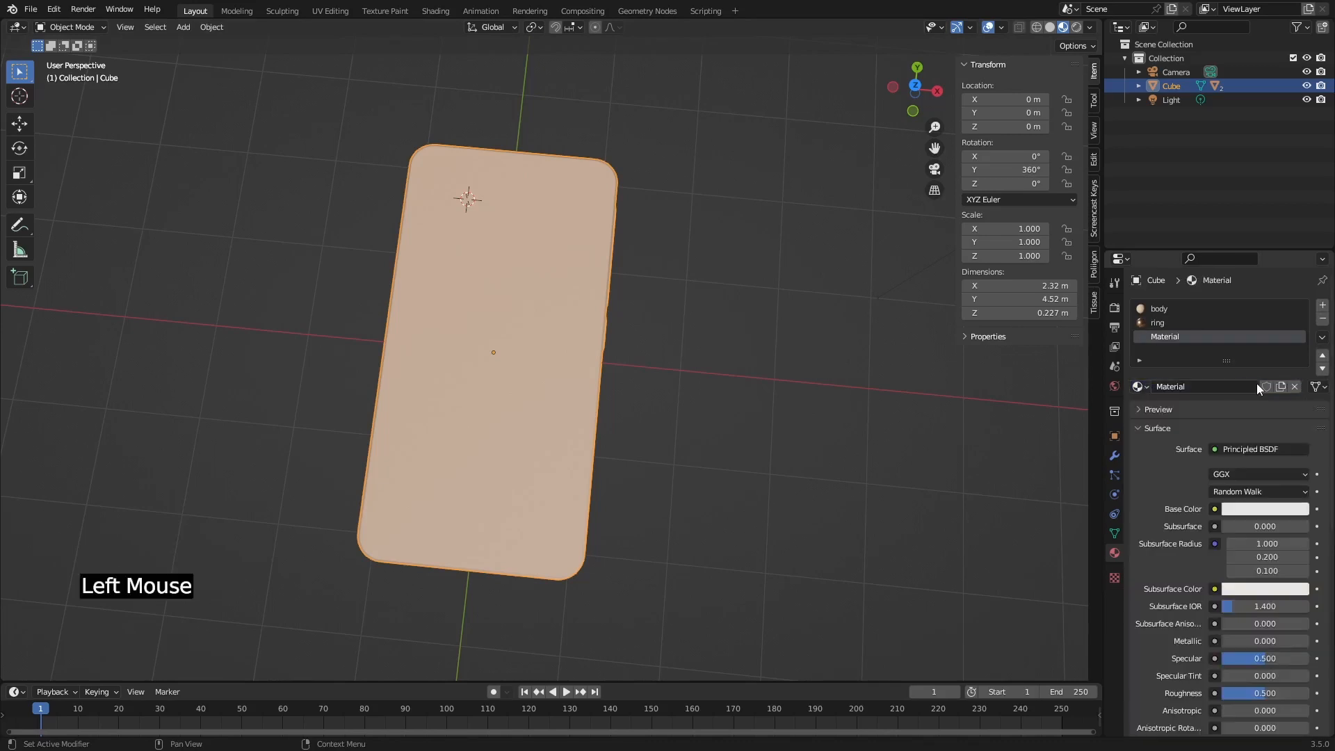
pyautogui.doubleClick(1185, 387)
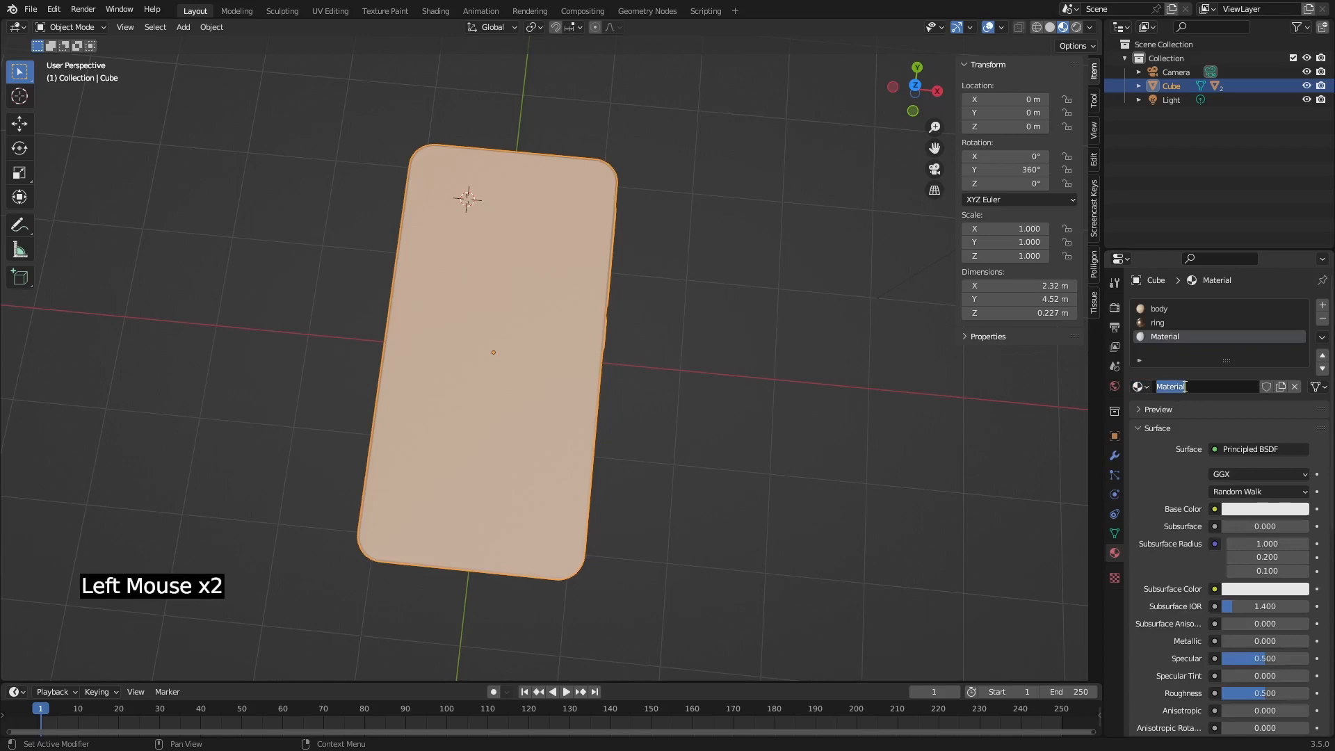
pyautogui.write('layar')
pyautogui.press('Return')
# Enter Edit Mode in face selection and assign the layar material to the large flat front face of the phone.
pyautogui.moveTo(612, 257); pyautogui.dragTo(774, 306, button='middle')
pyautogui.press('Tab')
pyautogui.doubleClick(679, 283)
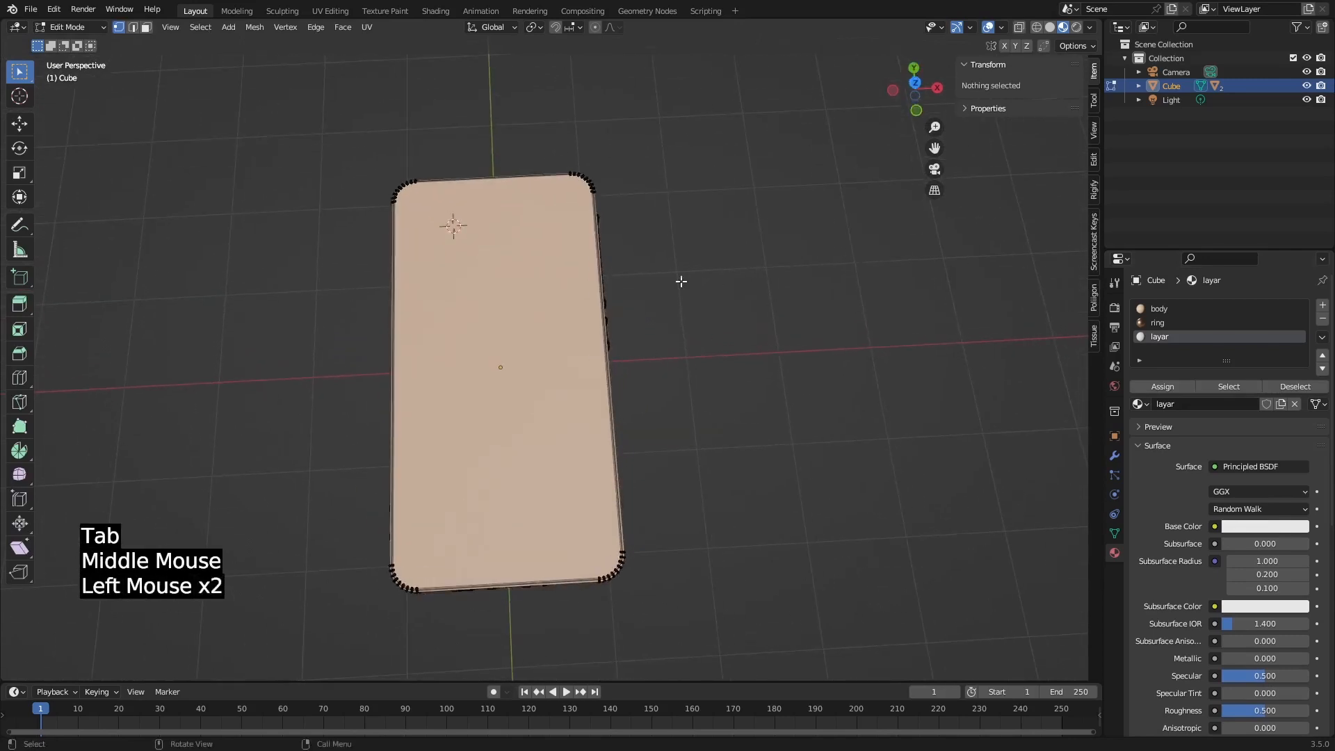
pyautogui.moveTo(679, 283); pyautogui.dragTo(737, 84, button='middle')
pyautogui.scroll(2, 632, 282)
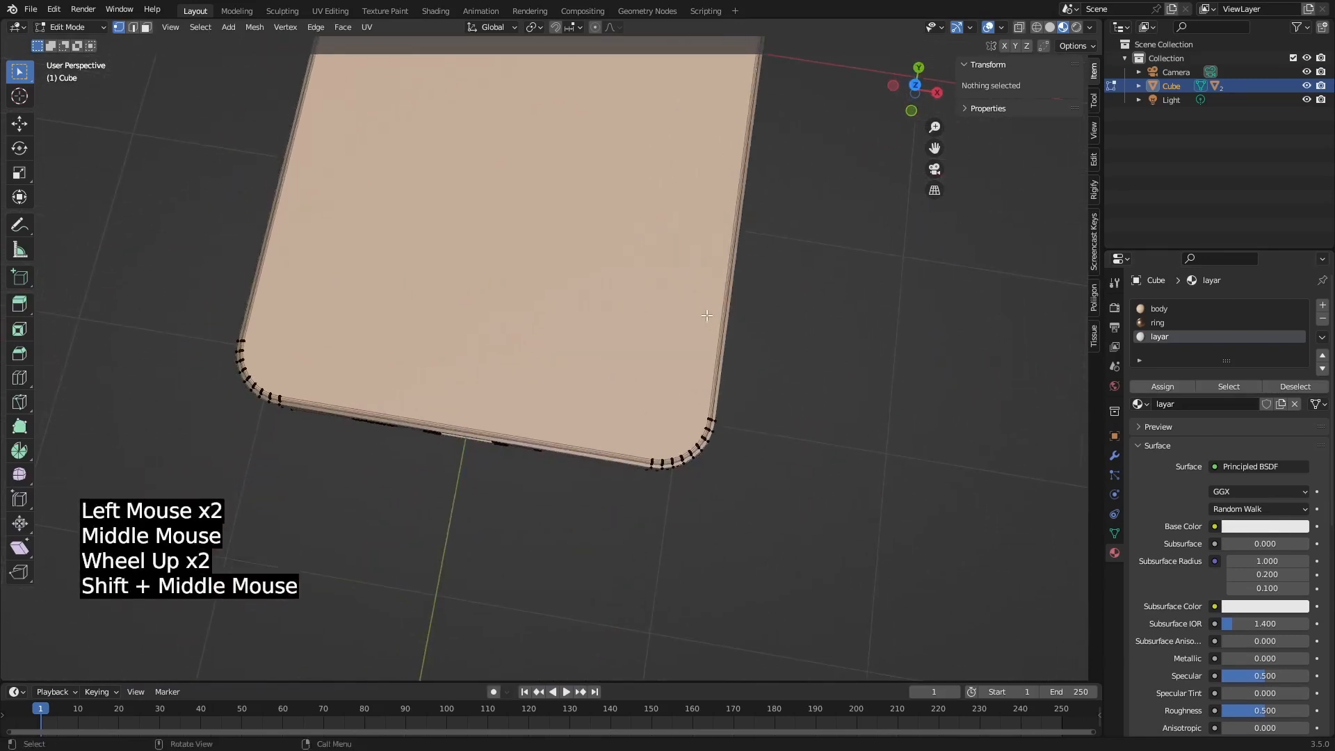
pyautogui.scroll(2, 570, 389)
pyautogui.moveTo(570, 389)
pyautogui.keyDown('shift'); pyautogui.mouseDown(button='middle')
pyautogui.moveTo(568, 241)
pyautogui.moveTo(647, 208)
pyautogui.moveTo(693, 269)
pyautogui.moveTo(549, 379)
pyautogui.mouseUp(button='middle'); pyautogui.keyUp('shift')
pyautogui.press('3')
pyautogui.click(647, 208)
pyautogui.scroll(4, 667, 299)
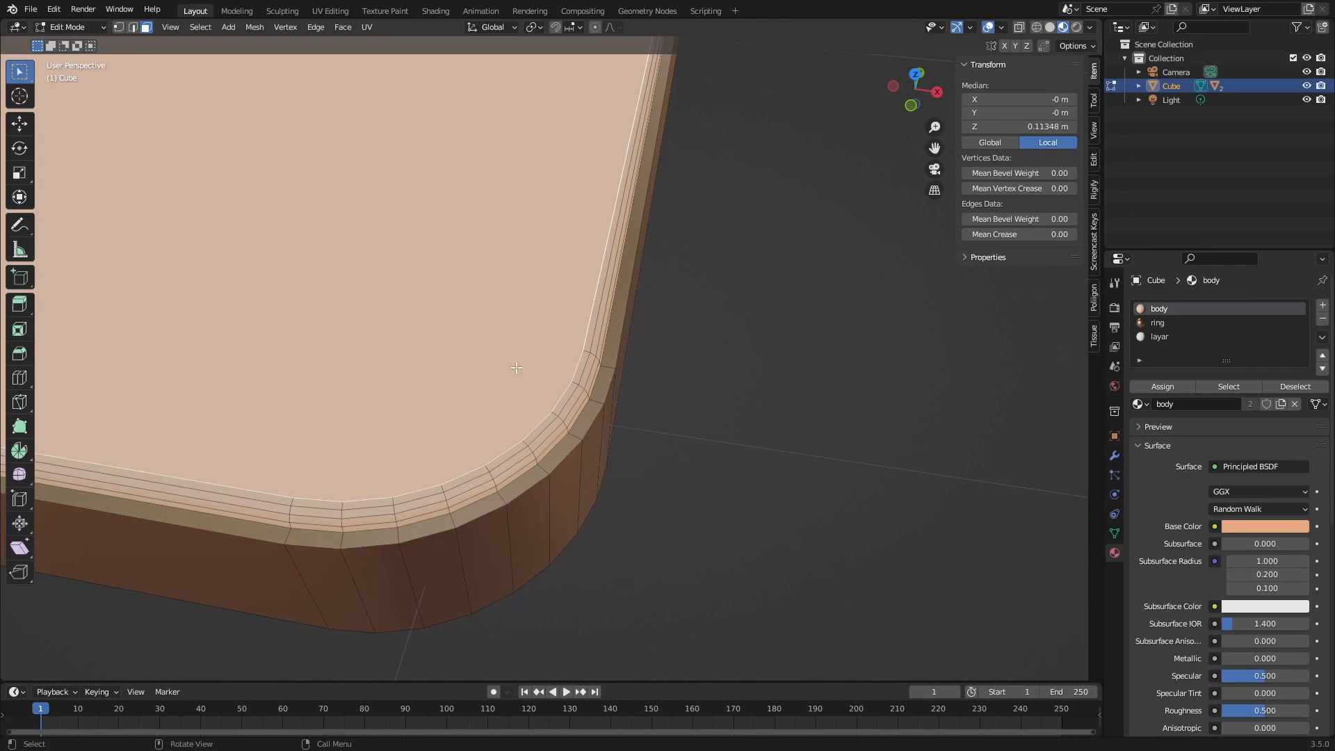
pyautogui.scroll(-2, 504, 352)
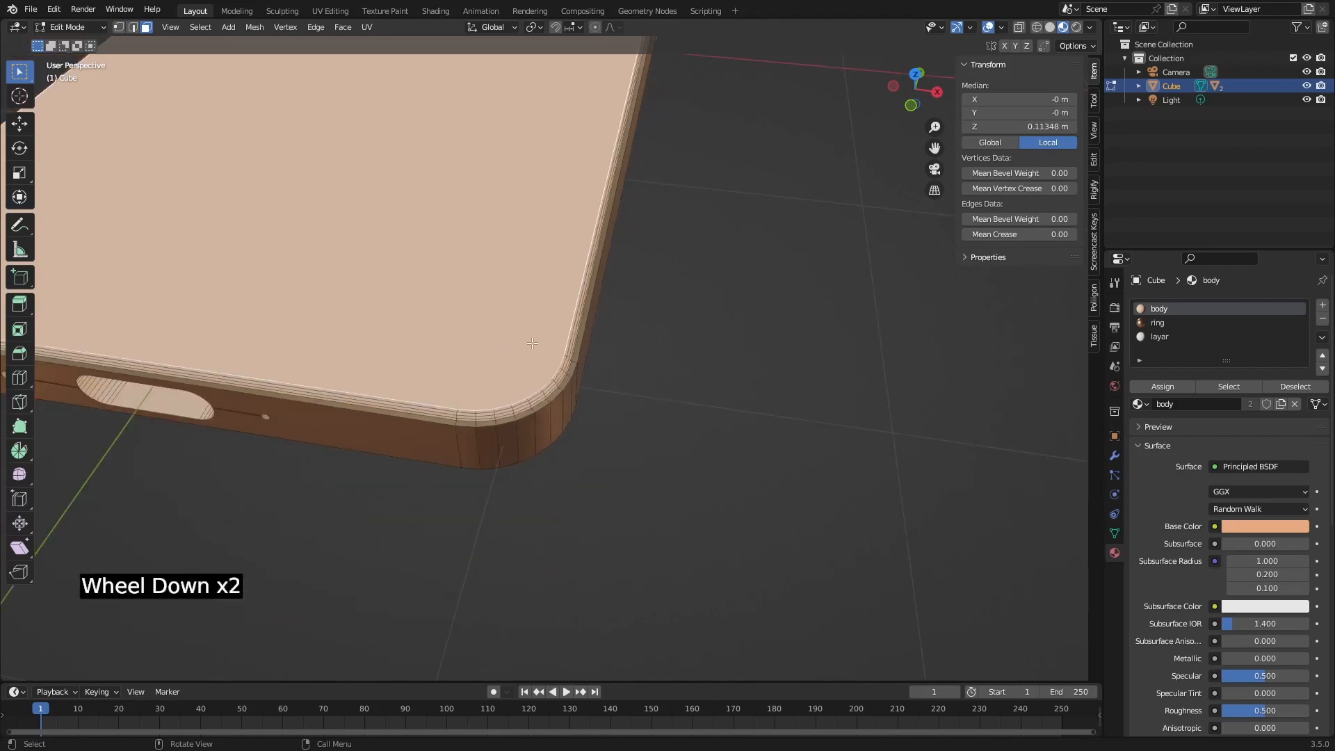
pyautogui.click(1160, 338)
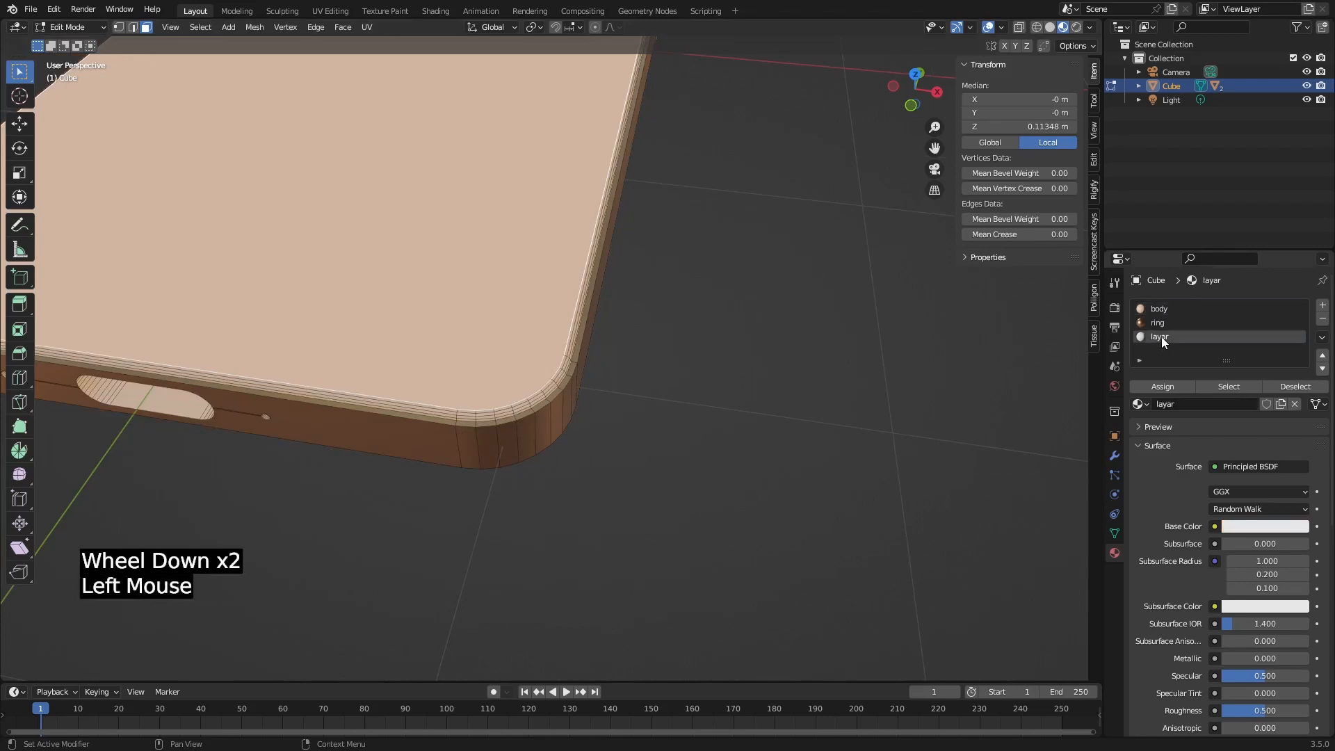
pyautogui.click(1170, 388)
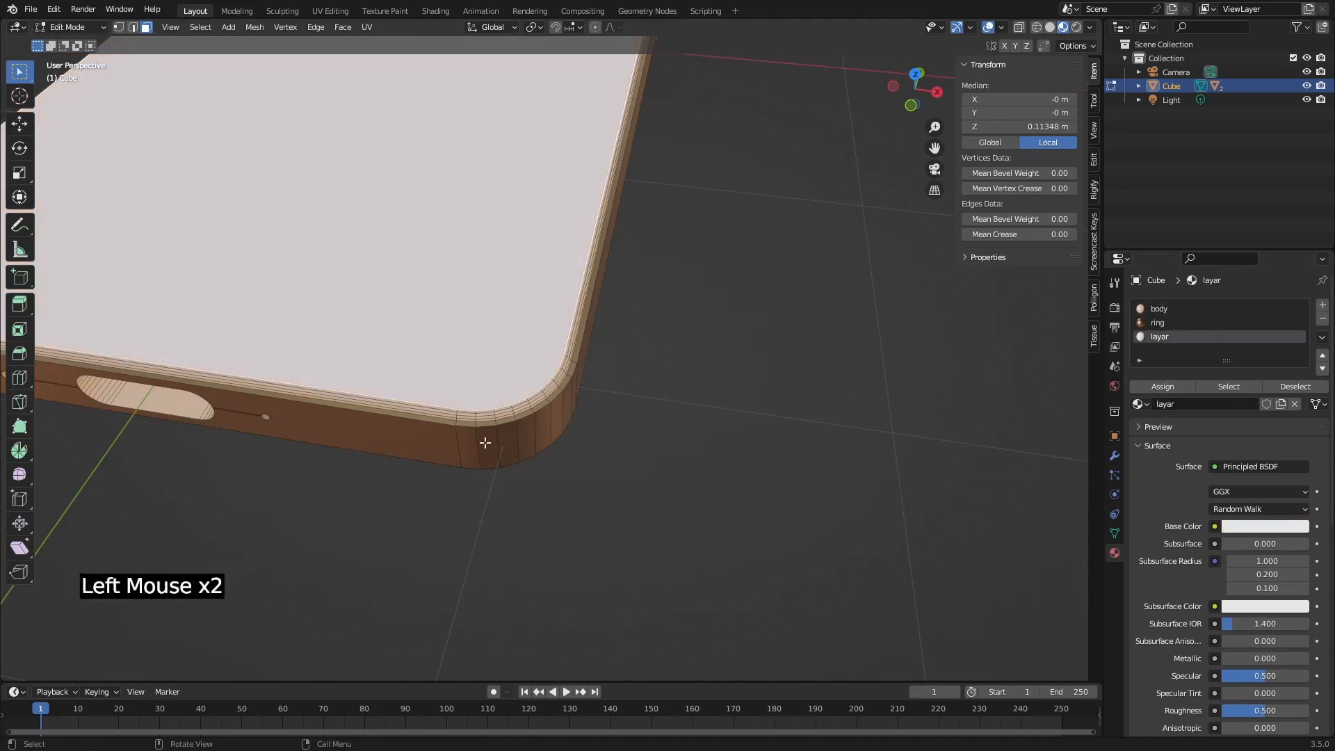
# Select the four adjacent face loops of the beveled rim surrounding the phone's screen face.
pyautogui.scroll(4, 459, 443)
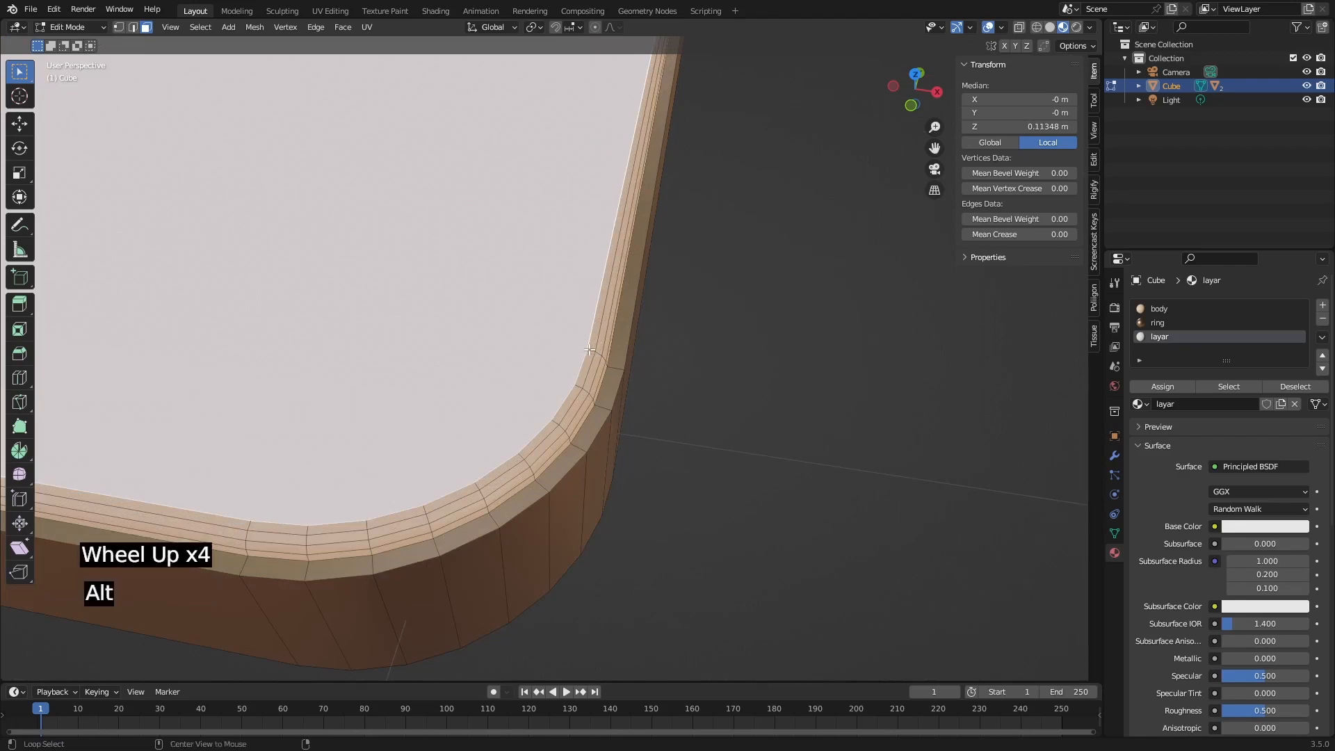
pyautogui.keyDown('alt'); pyautogui.click(590, 350); pyautogui.keyUp('alt')
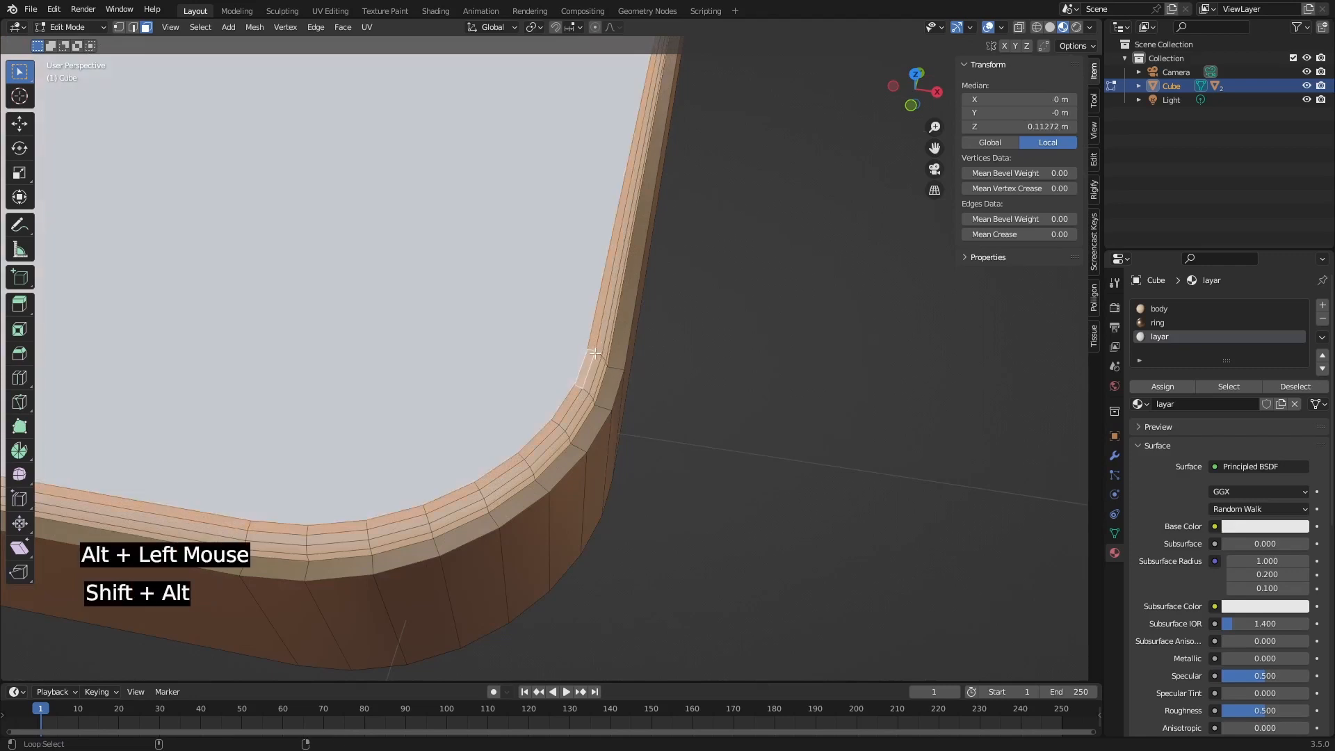
pyautogui.keyDown('alt'); pyautogui.keyDown('shift'); pyautogui.click(602, 358); pyautogui.keyUp('shift'); pyautogui.keyUp('alt')
pyautogui.keyDown('alt'); pyautogui.keyDown('shift'); pyautogui.click(605, 359); pyautogui.keyUp('shift'); pyautogui.keyUp('alt')
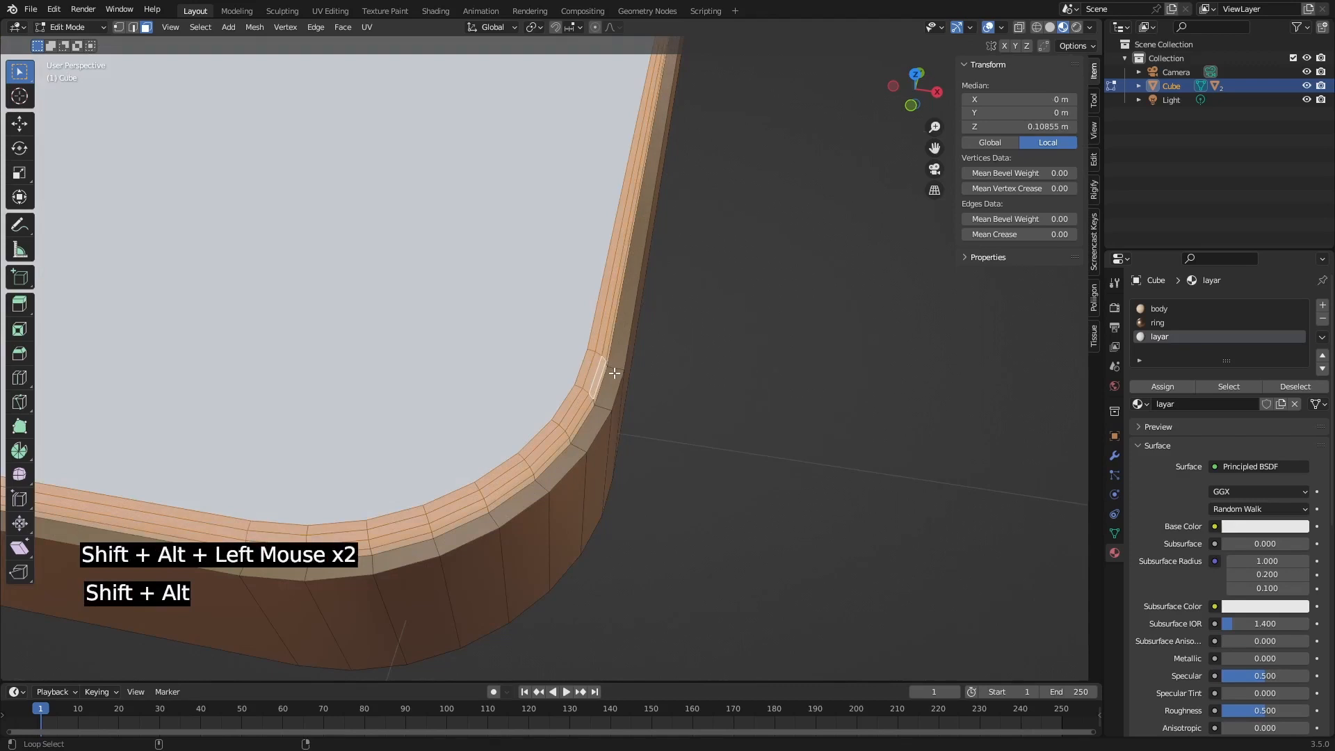
pyautogui.moveTo(611, 372); pyautogui.dragTo(591, 348, button='middle')
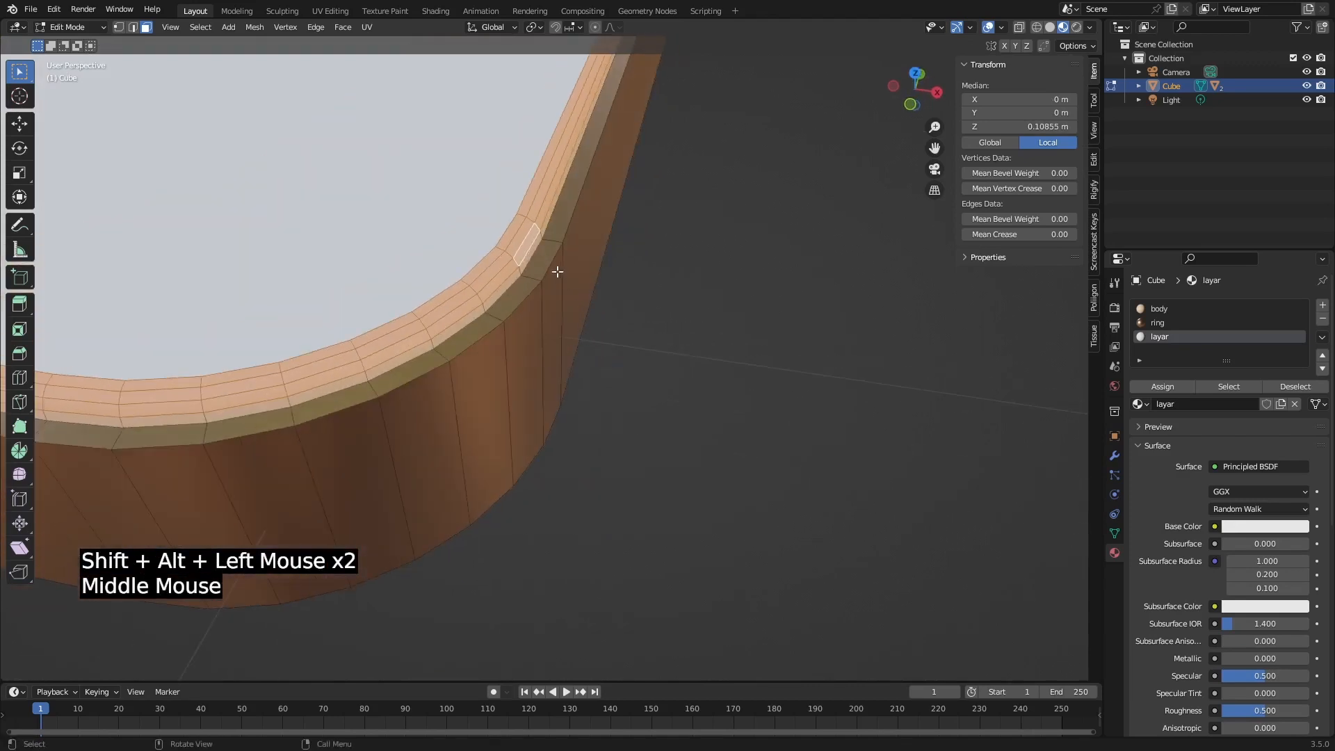
pyautogui.keyDown('alt'); pyautogui.keyDown('shift'); pyautogui.click(539, 233); pyautogui.keyUp('shift'); pyautogui.keyUp('alt')
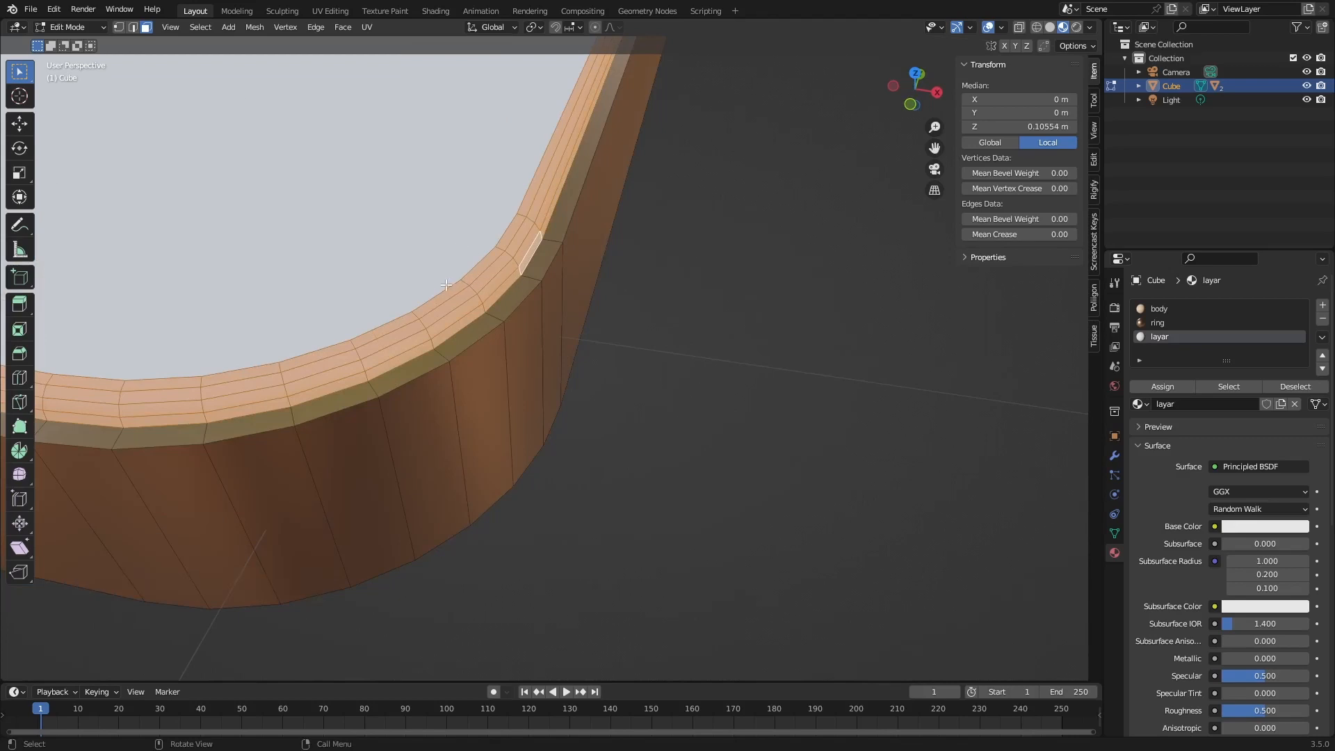
pyautogui.scroll(-2, 448, 286)
pyautogui.moveTo(448, 286); pyautogui.dragTo(736, 322, button='middle')
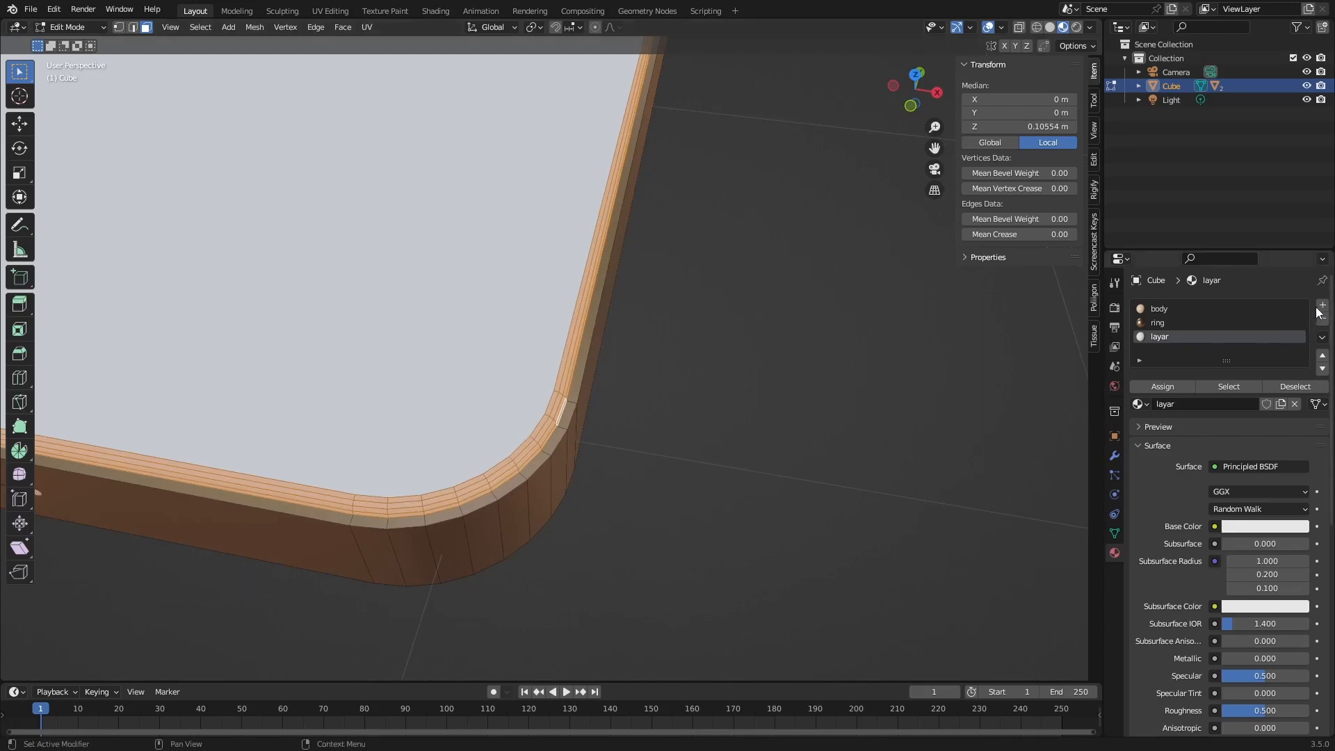
# Add a fourth material slot using the existing hitam material, assign it to the selected rim faces, and return to Object Mode.
pyautogui.click(1322, 304)
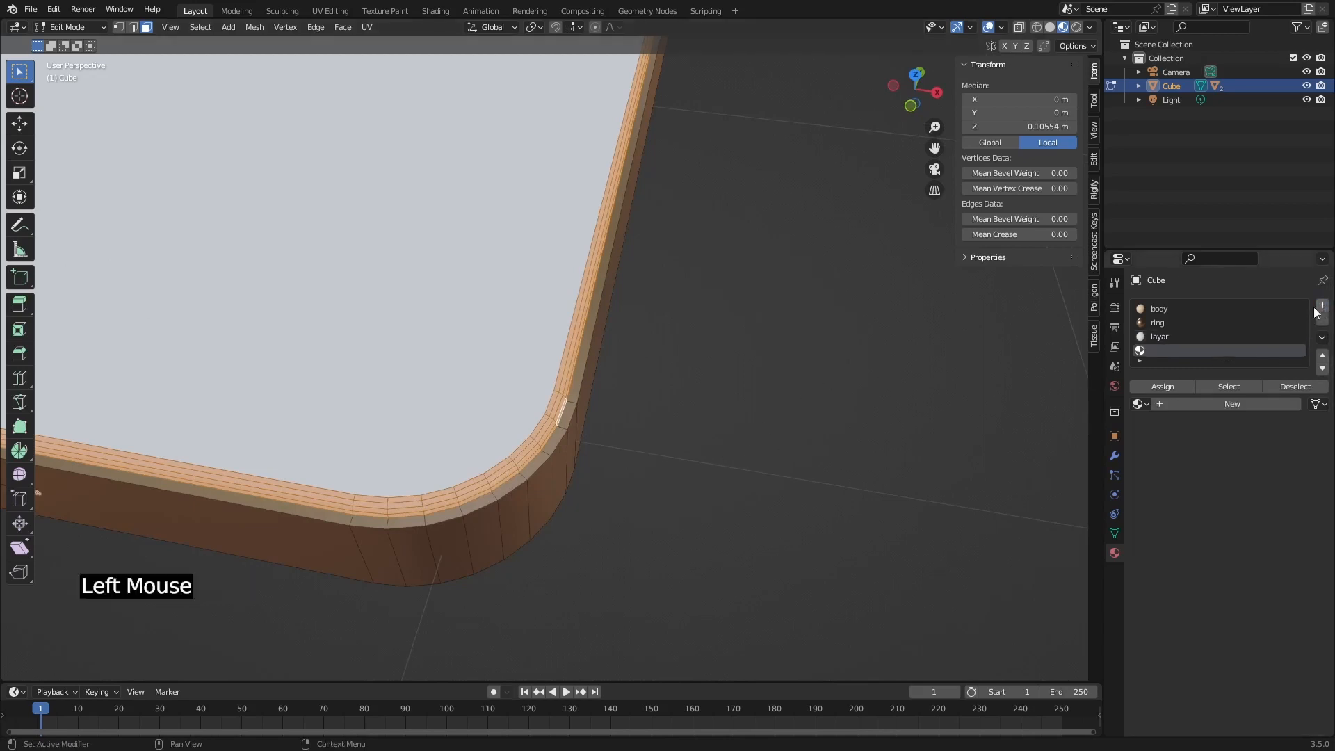
pyautogui.click(1138, 404)
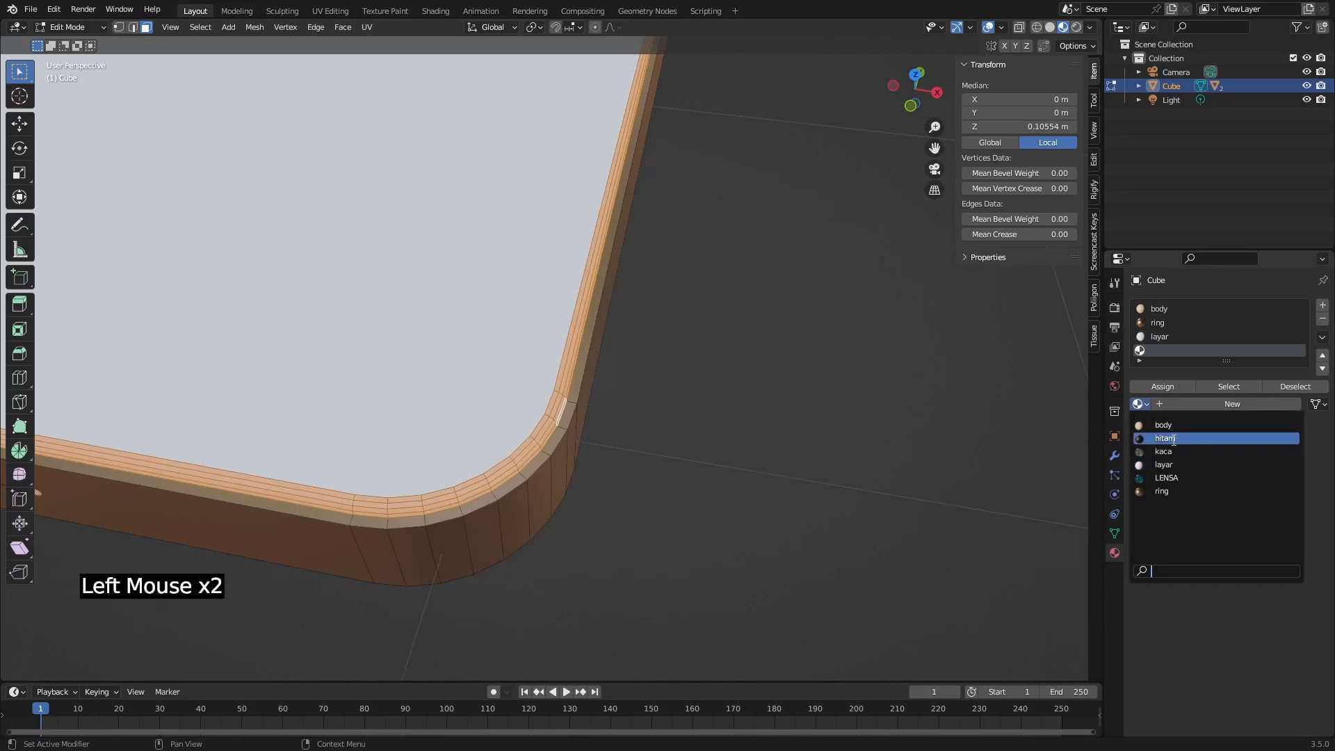
pyautogui.click(1168, 438)
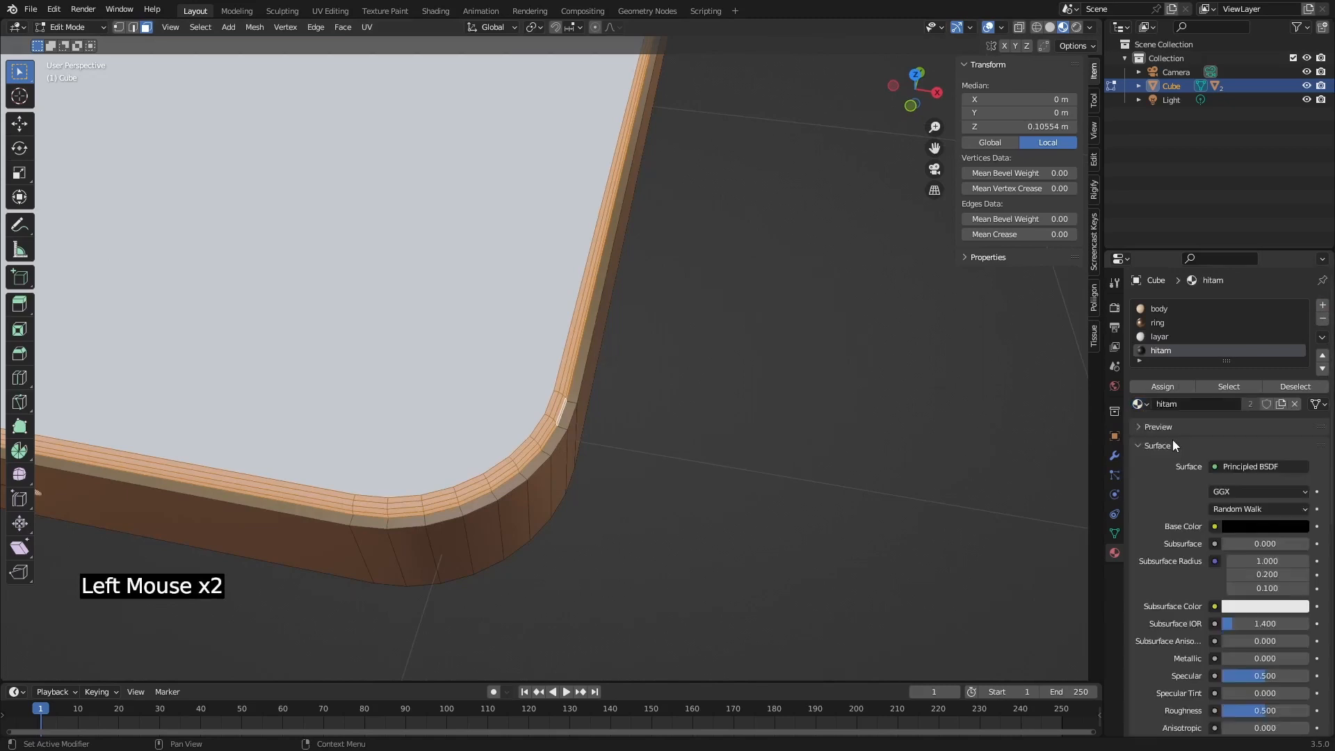
pyautogui.click(1162, 387)
pyautogui.scroll(-3, 361, 480)
pyautogui.press('Tab')
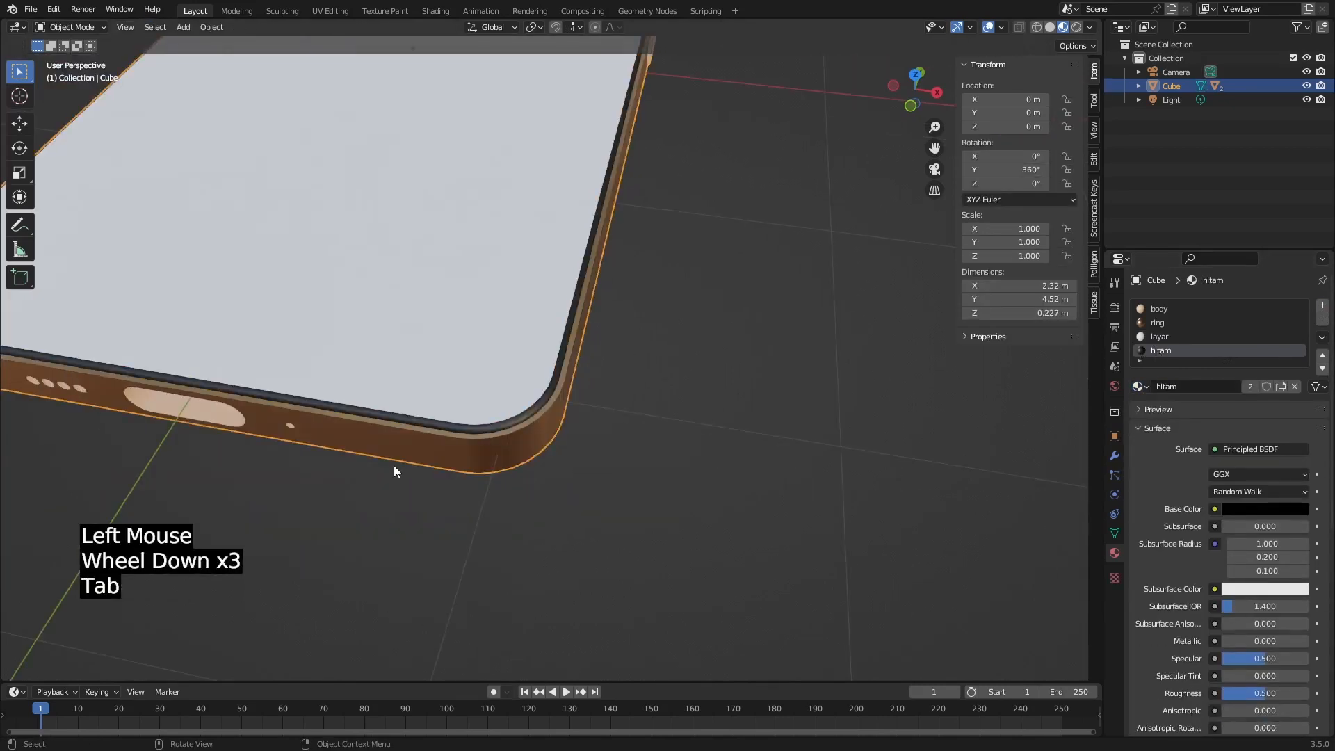
# Give the layar material a near-white emission color and set its emission strength to 2.
pyautogui.scroll(-2, 393, 465)
pyautogui.moveTo(394, 465); pyautogui.dragTo(586, 446, button='middle')
pyautogui.click(1159, 338)
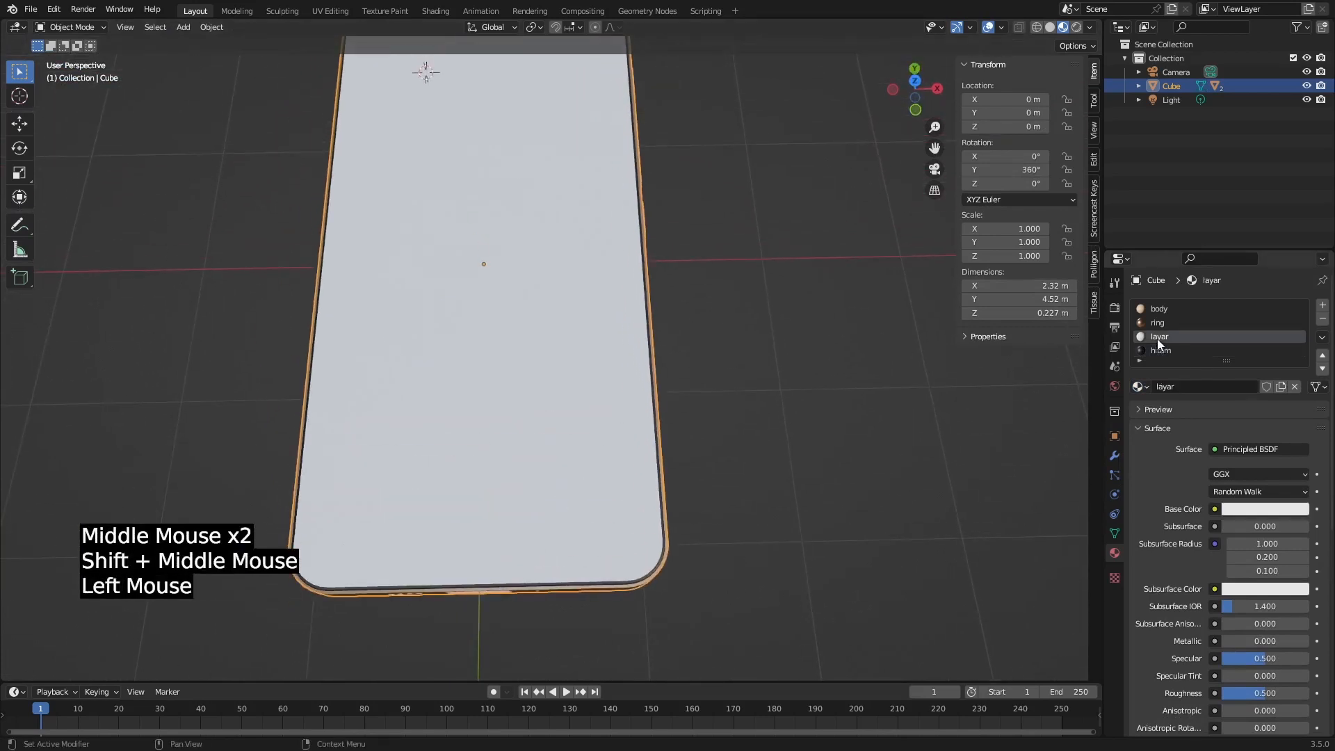
pyautogui.scroll(-1, 1190, 496)
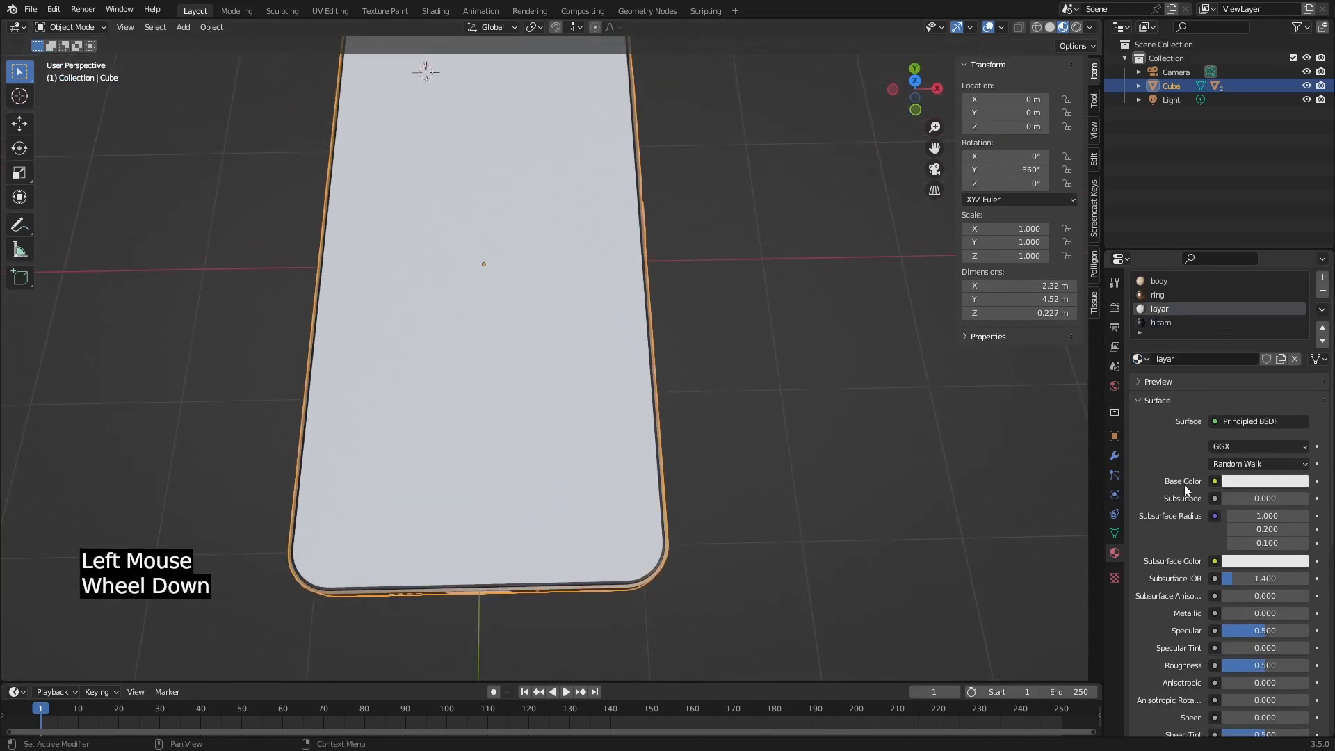
pyautogui.scroll(-5, 1183, 485)
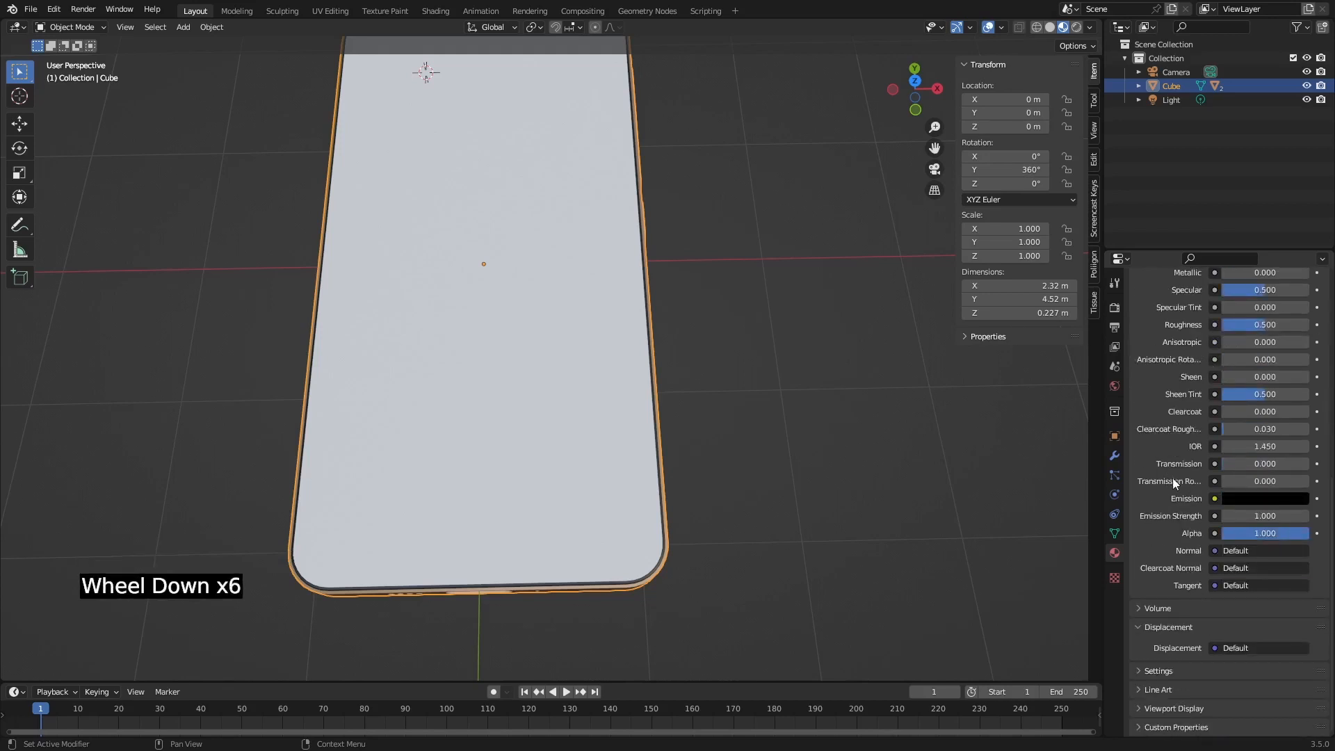
pyautogui.click(1247, 500)
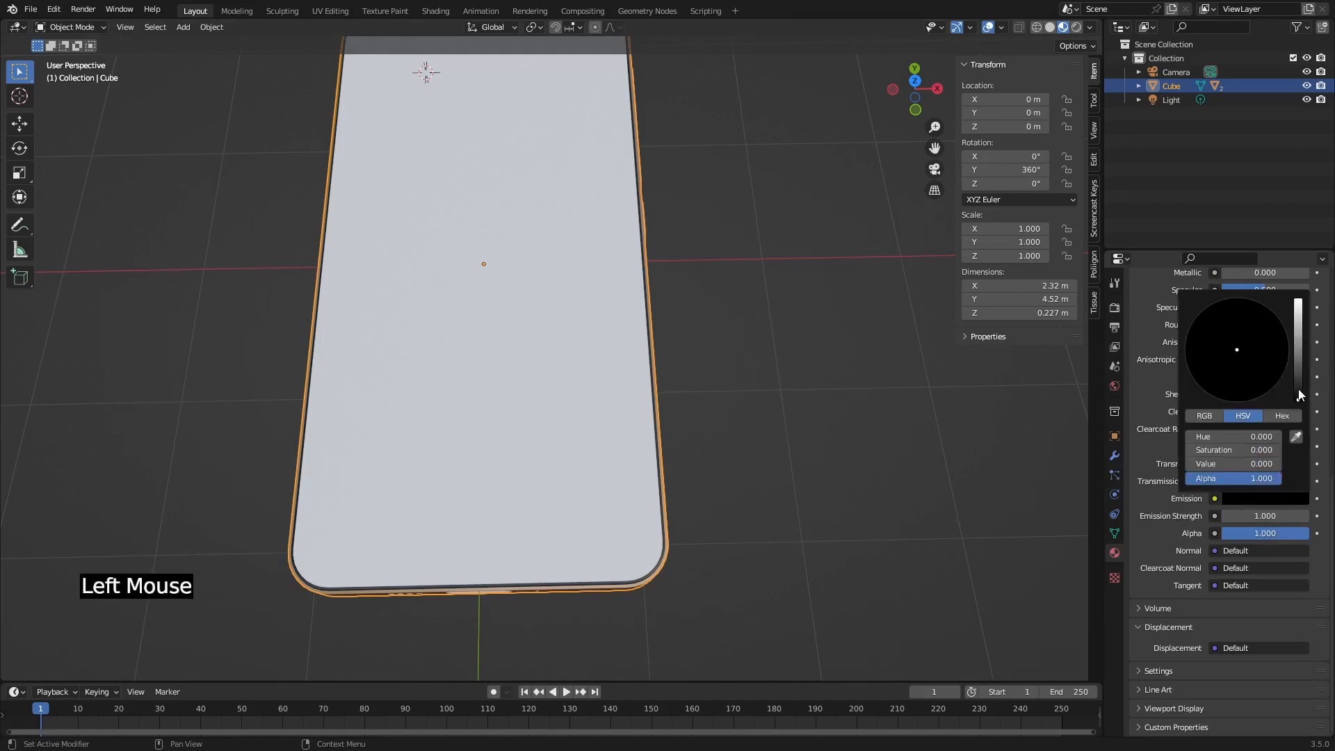
pyautogui.moveTo(1298, 402); pyautogui.dragTo(1298, 314)
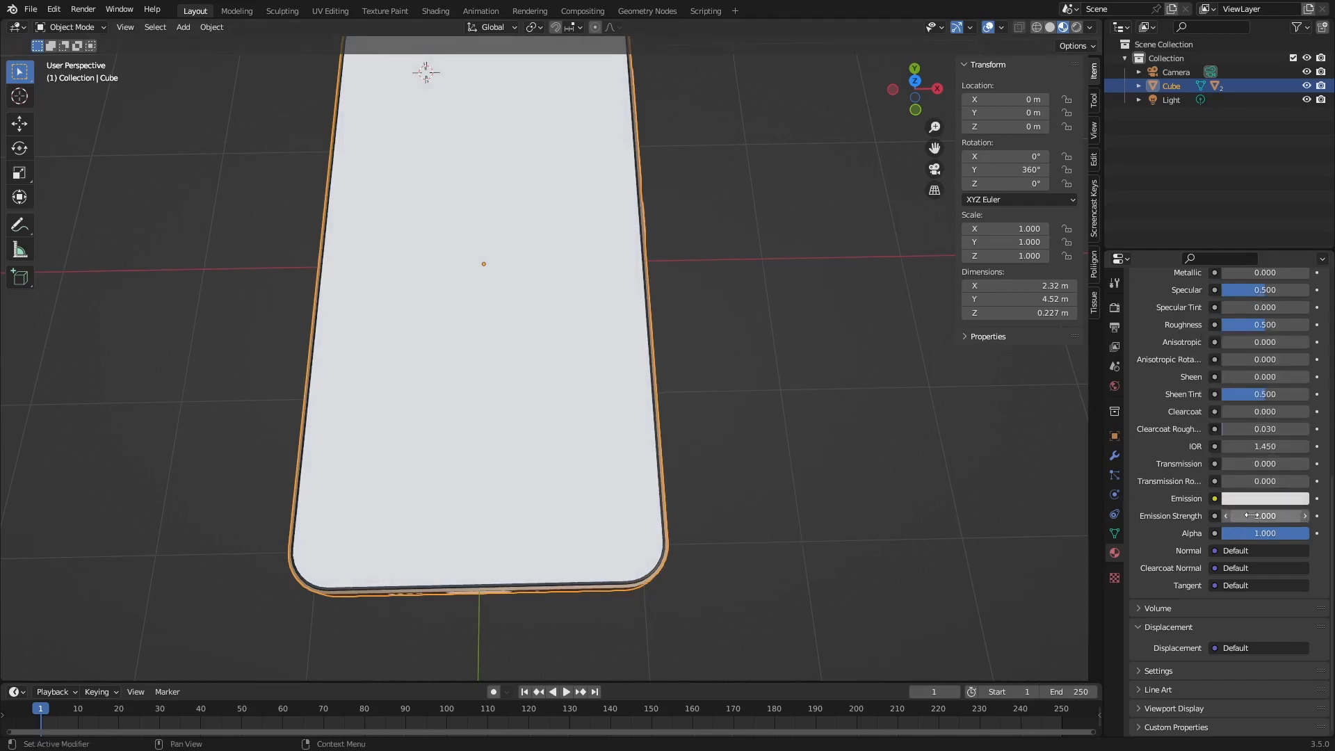
pyautogui.click(1252, 515)
pyautogui.write('2')
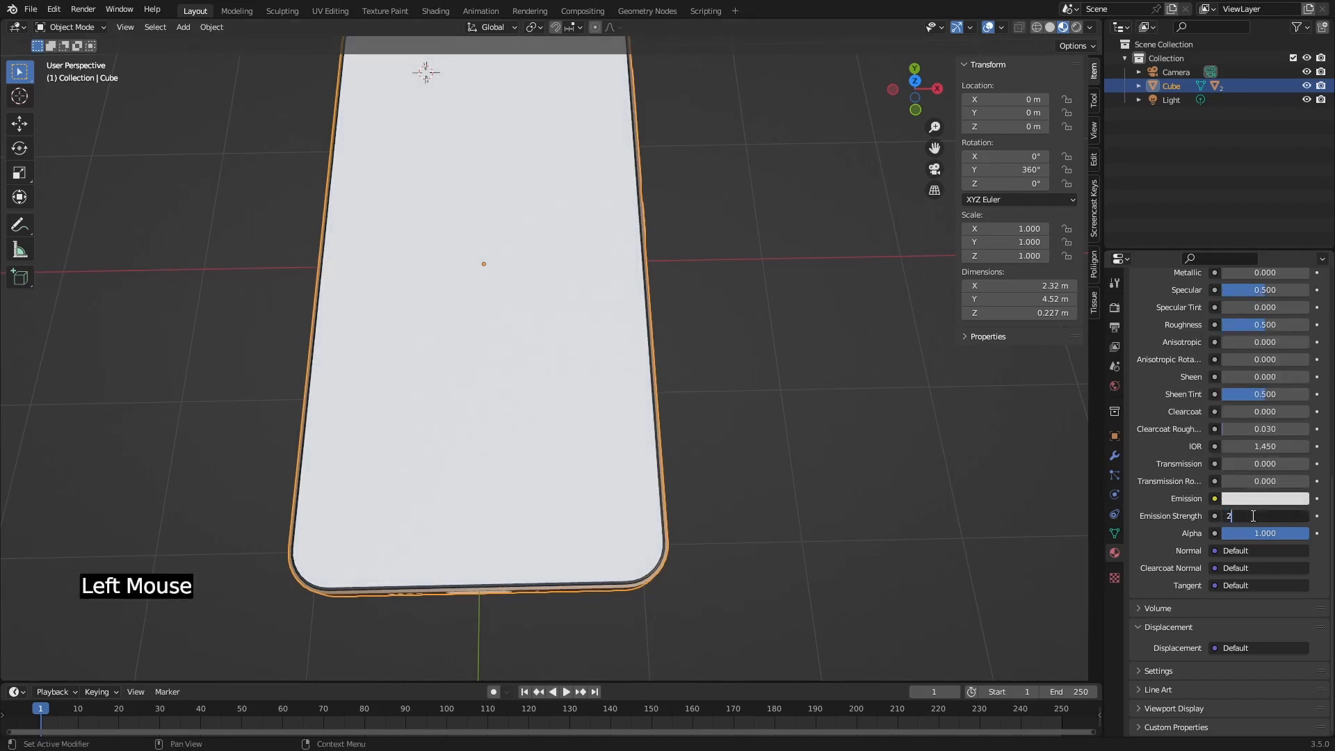
pyautogui.press('Return')
# Rotate the phone 90° about the X axis to stand it upright, and raise it about 2.38 m along Z.
pyautogui.moveTo(760, 498); pyautogui.dragTo(722, 448, button='middle')
pyautogui.scroll(-3, 722, 448)
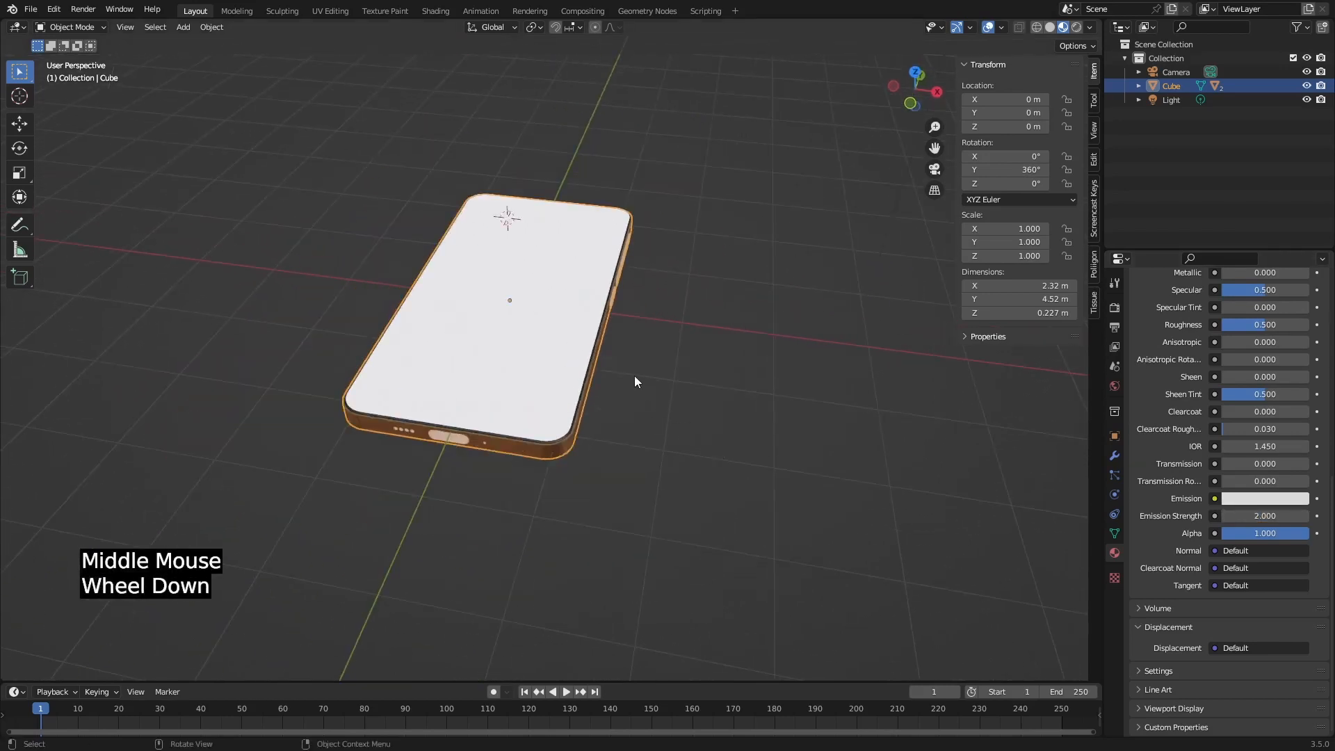
pyautogui.scroll(-2, 634, 382)
pyautogui.write('r')
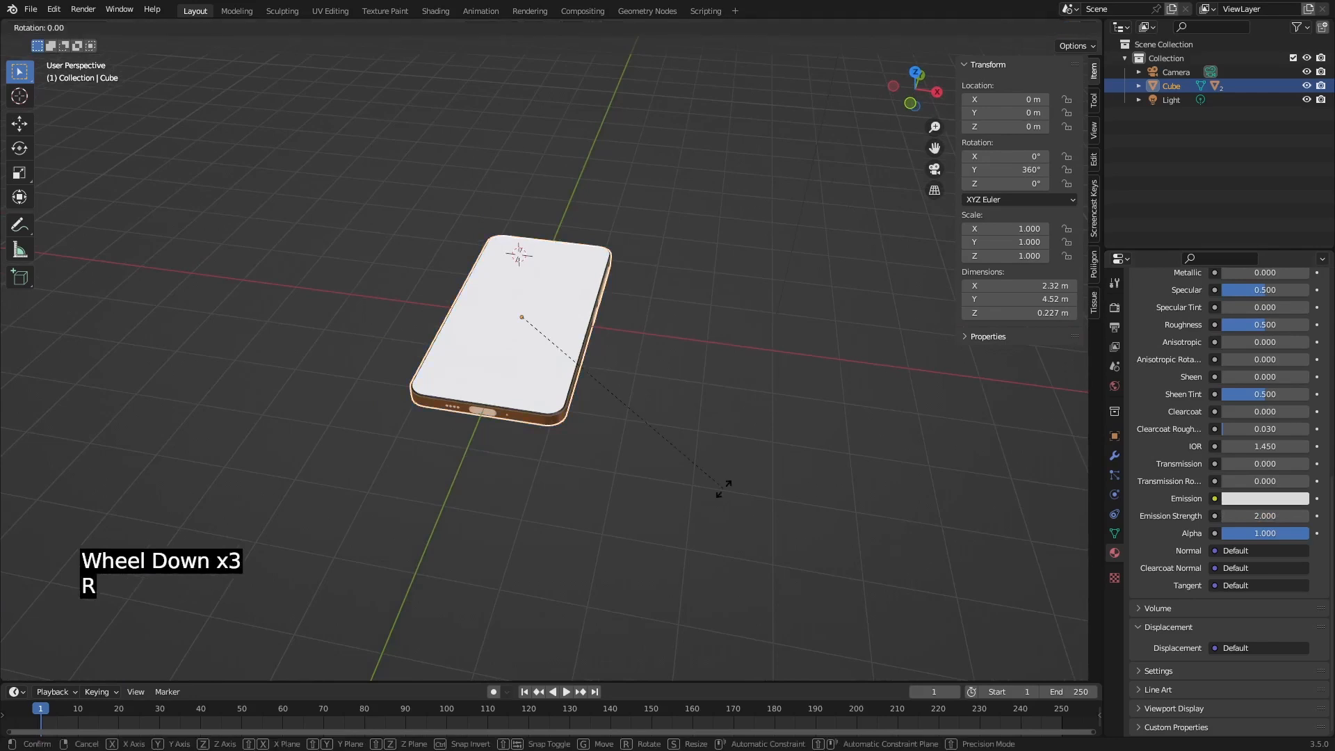
pyautogui.write('x90')
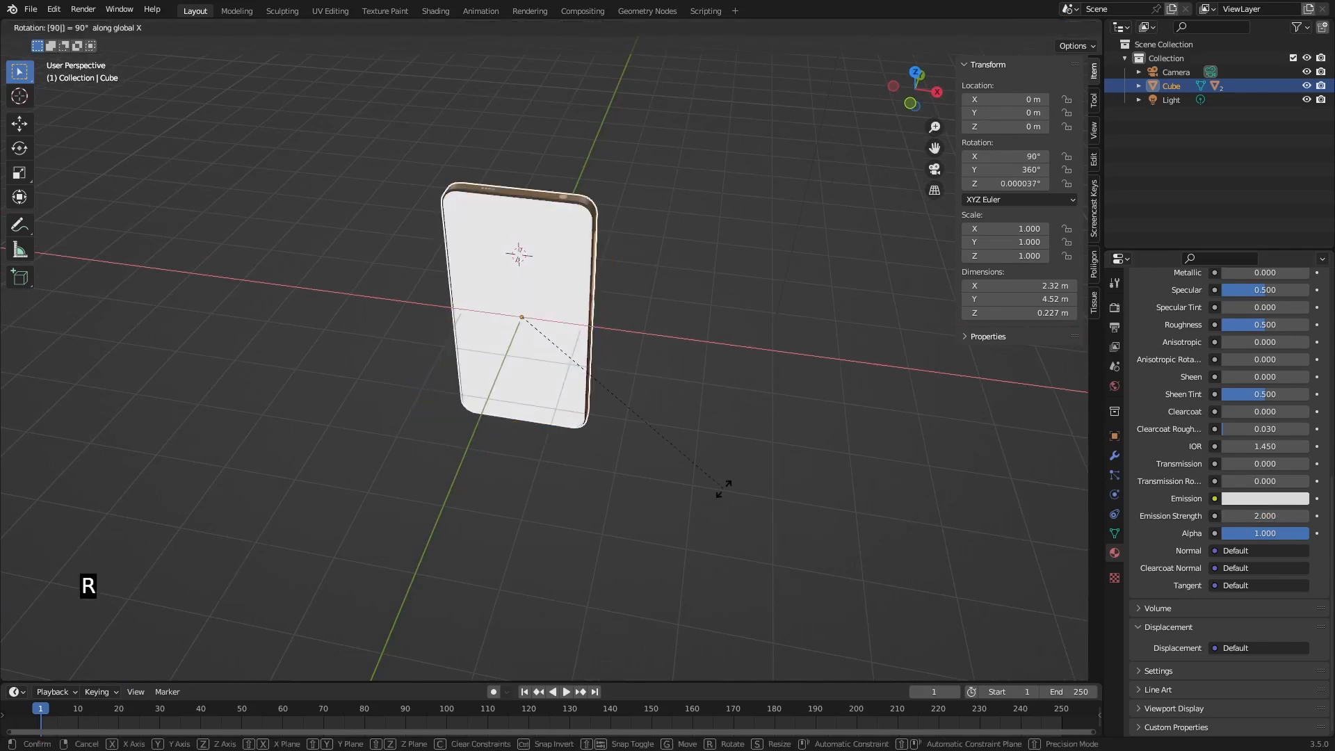
pyautogui.click(723, 489)
pyautogui.moveTo(592, 426); pyautogui.dragTo(604, 396, button='middle')
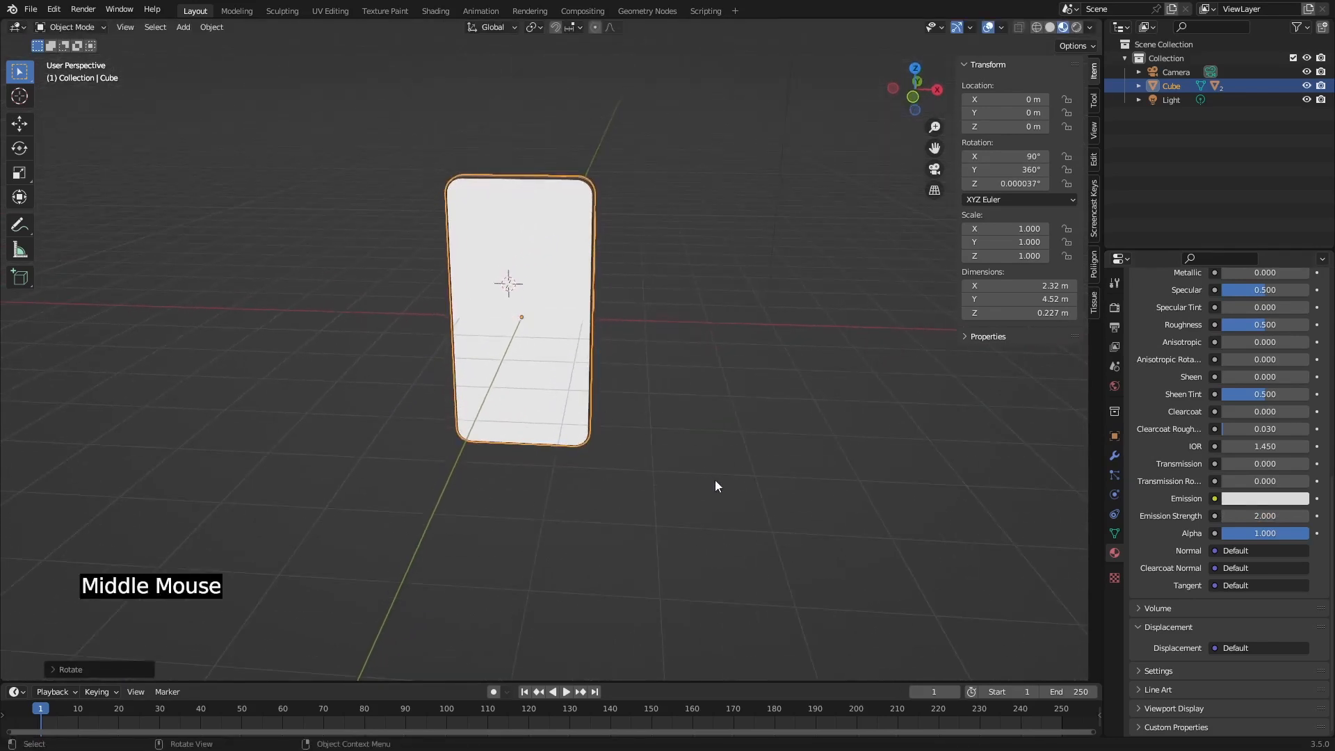
pyautogui.press('g')
pyautogui.click(702, 337)
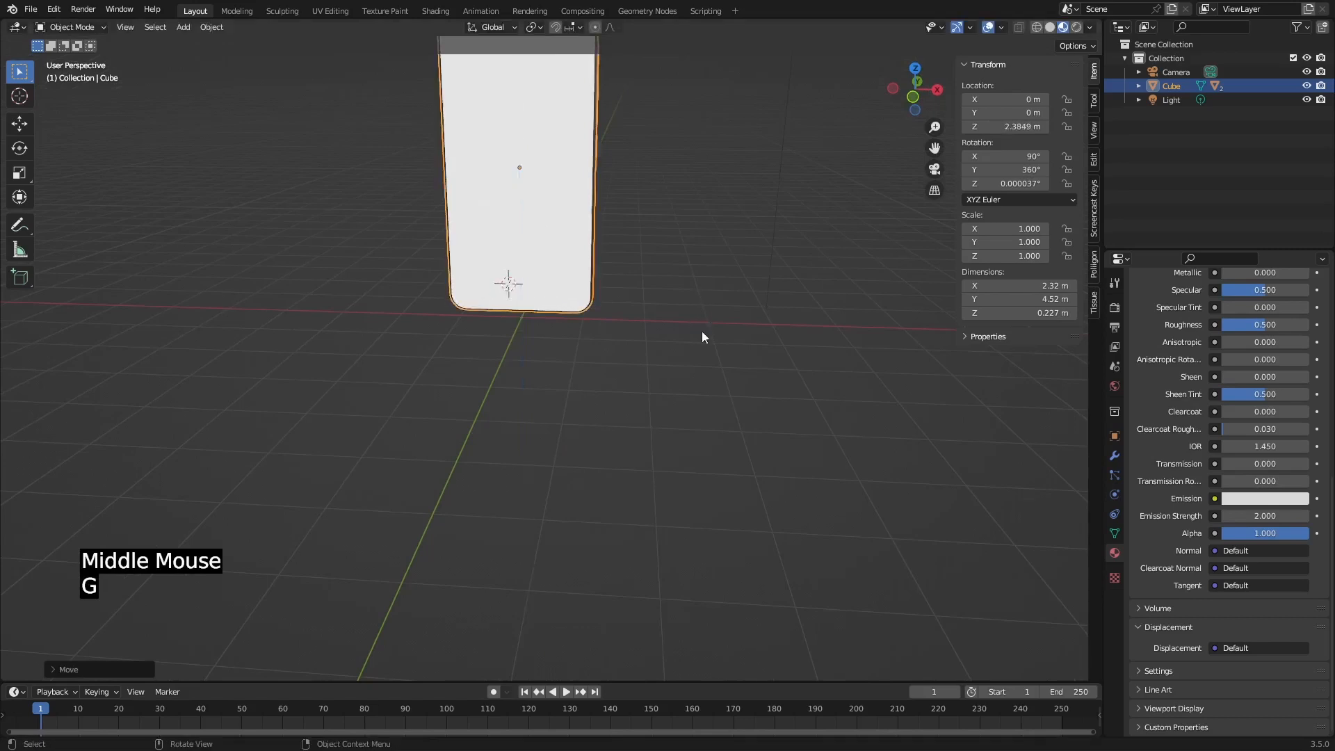
pyautogui.moveTo(703, 337); pyautogui.dragTo(628, 403, button='middle')
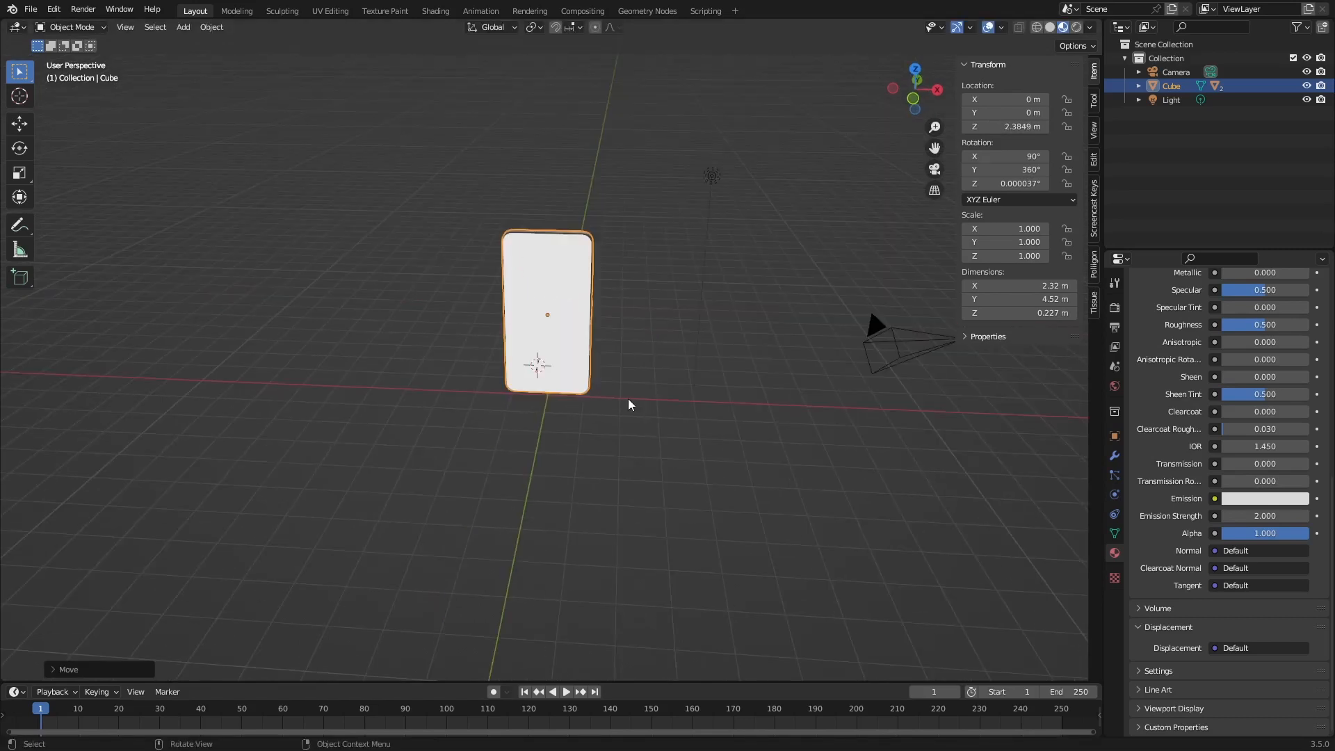
pyautogui.hotkey('shift', 'a')
pyautogui.moveTo(633, 399)
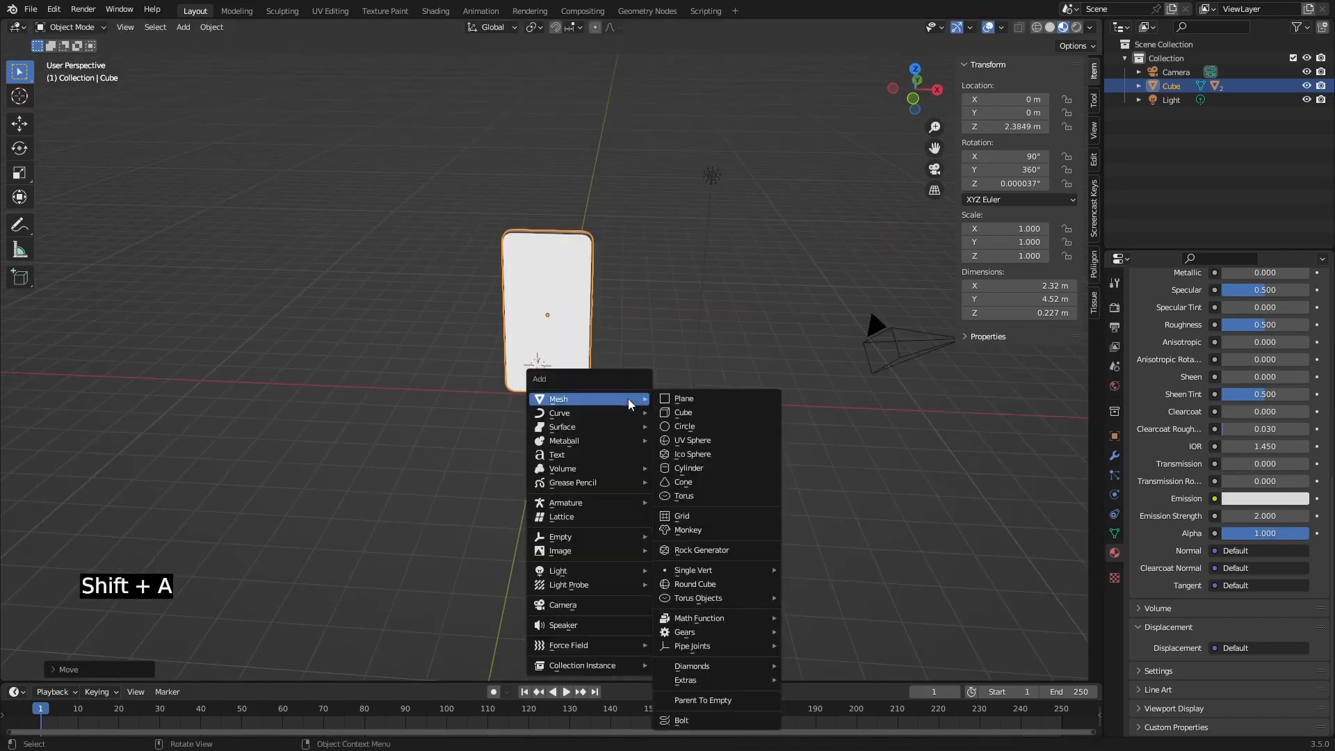
pyautogui.click(724, 404)
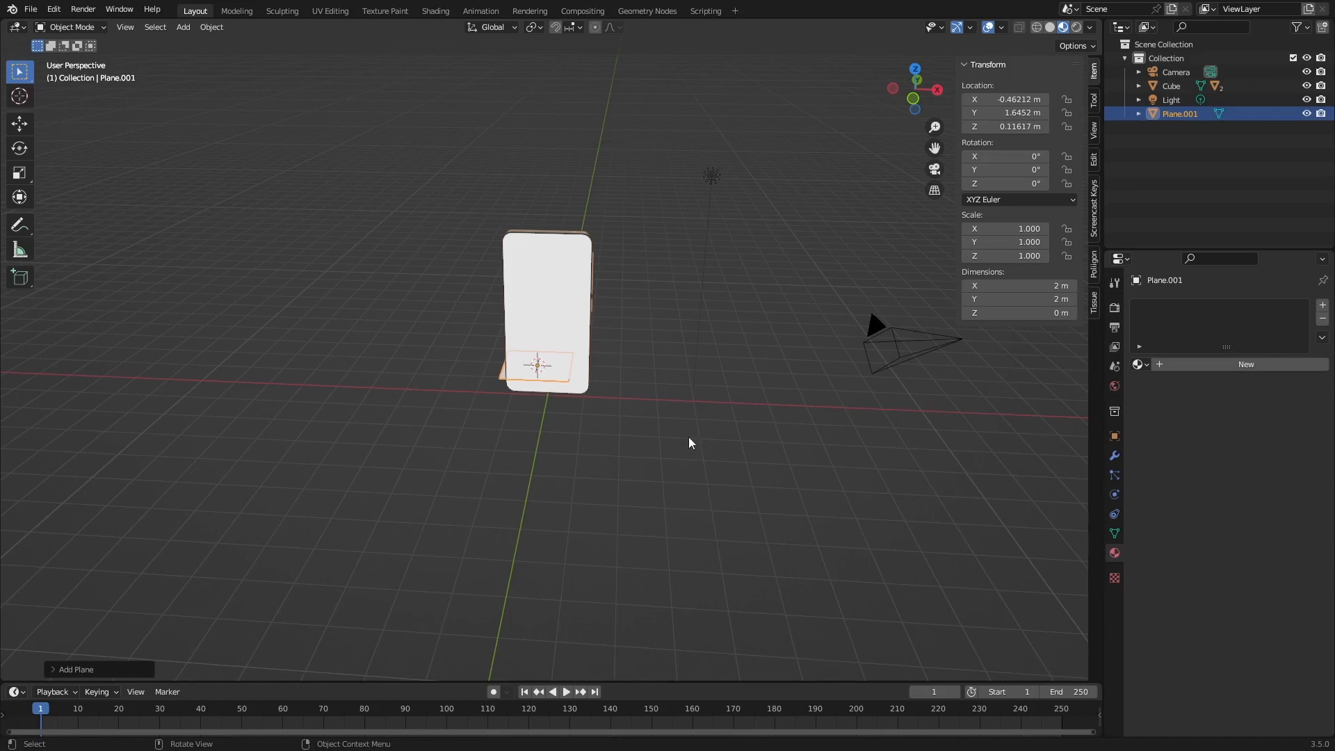
pyautogui.press('x')
pyautogui.click(667, 440)
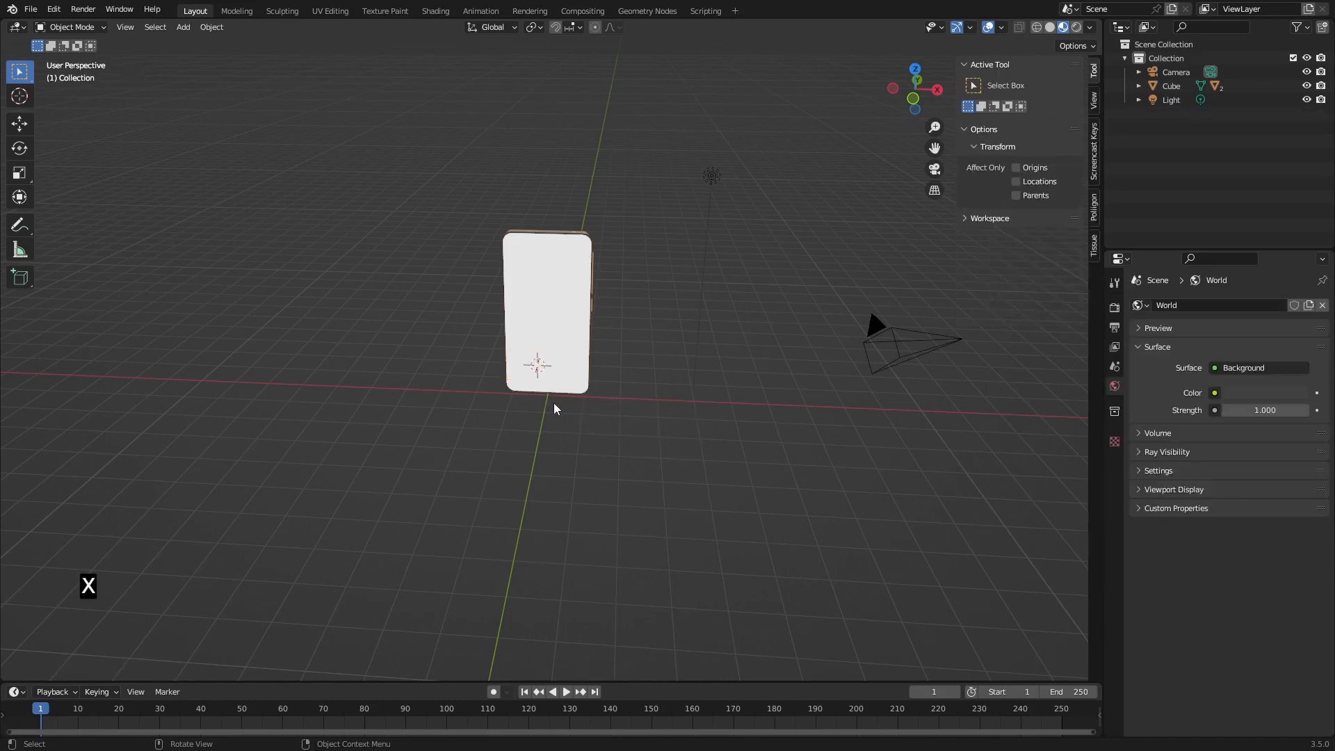
# Reset the 3D cursor to the world origin, and add a floor plane there scaled to about 14.5 m square.
pyautogui.hotkey('shift', 's')
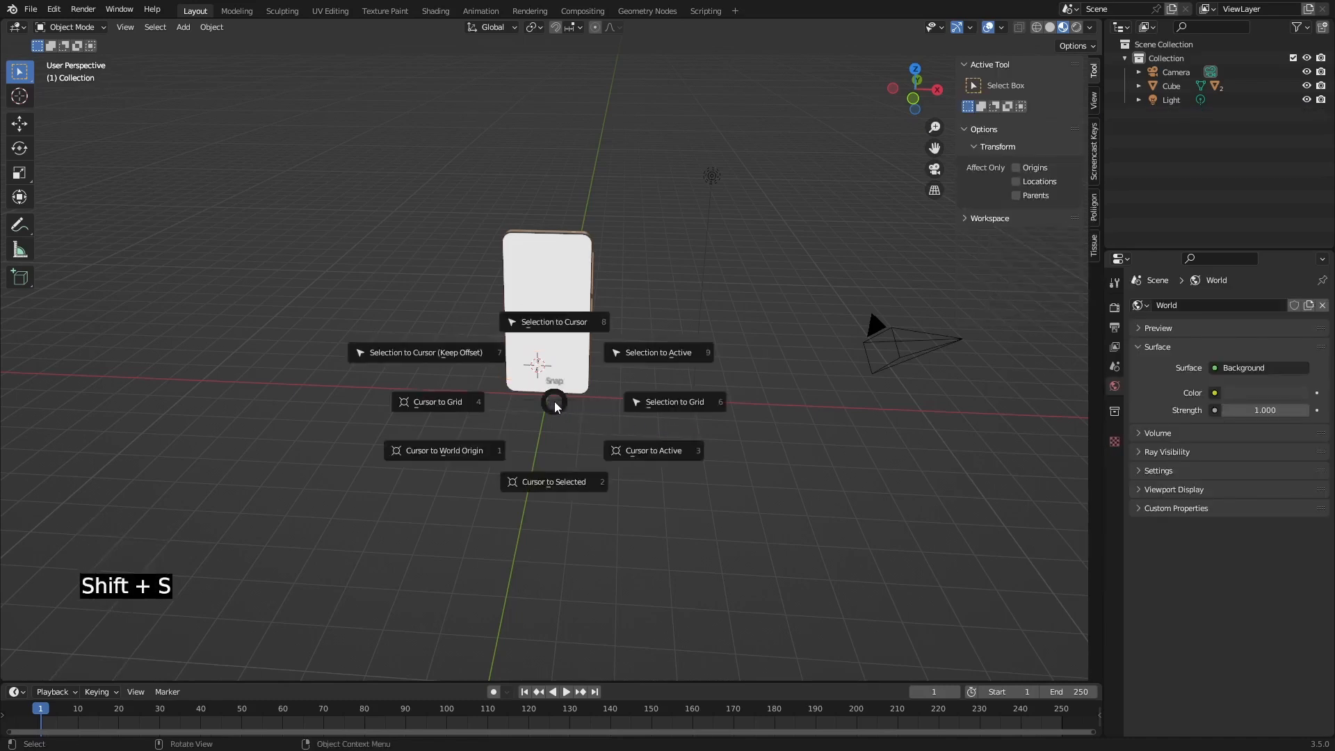
pyautogui.click(449, 454)
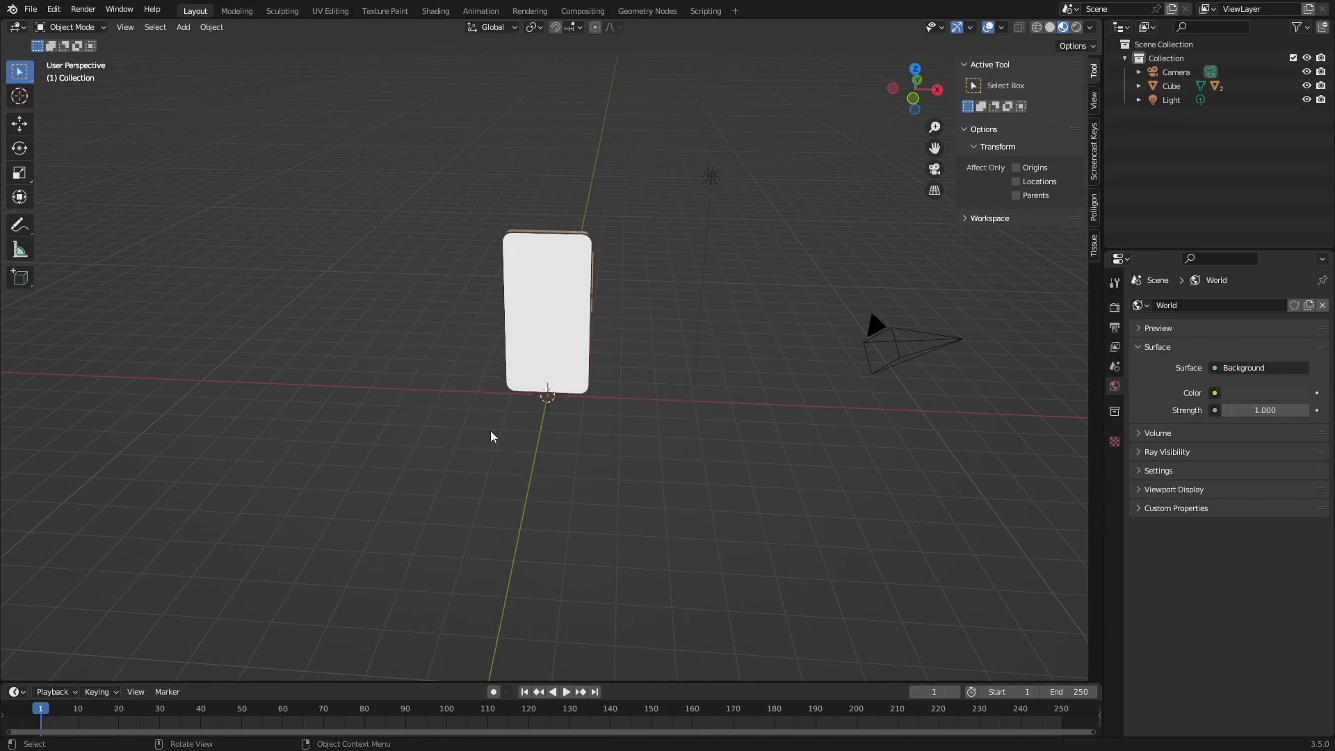
pyautogui.hotkey('shift', 'a')
pyautogui.moveTo(715, 390)
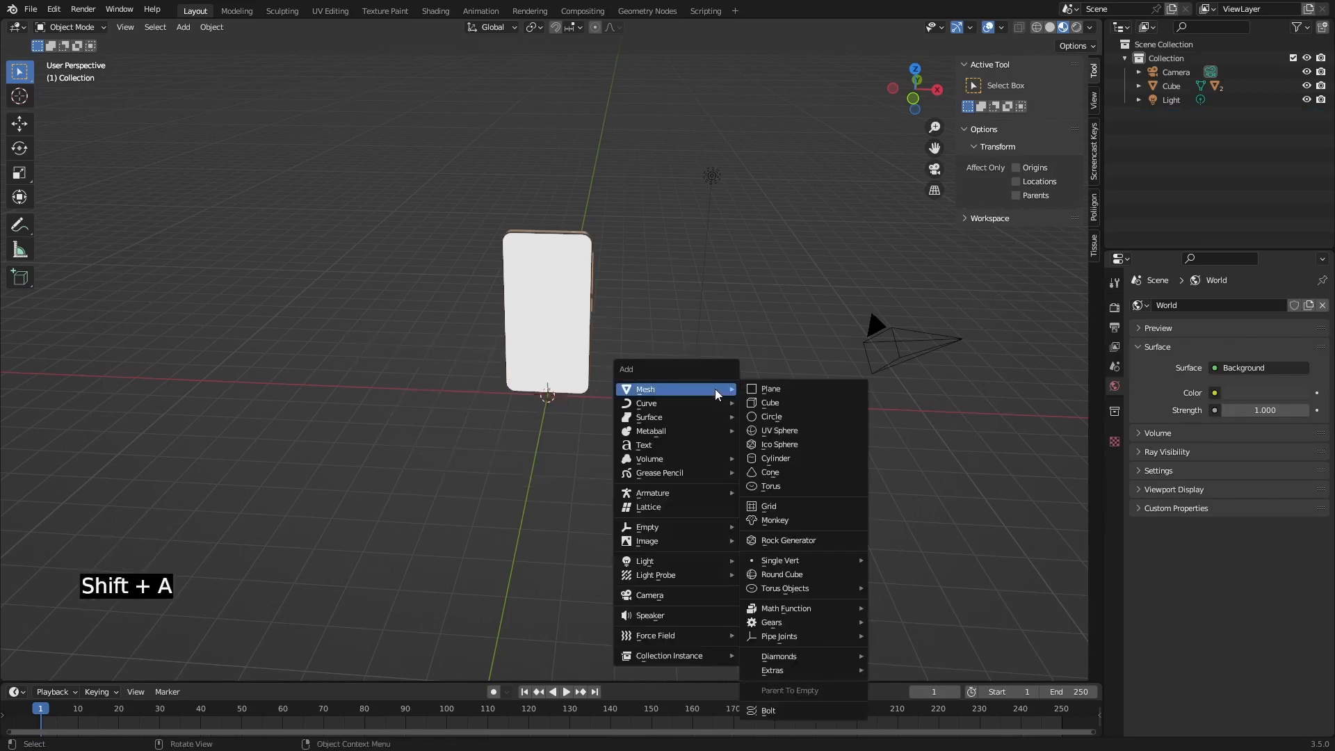
pyautogui.click(769, 388)
pyautogui.press('s')
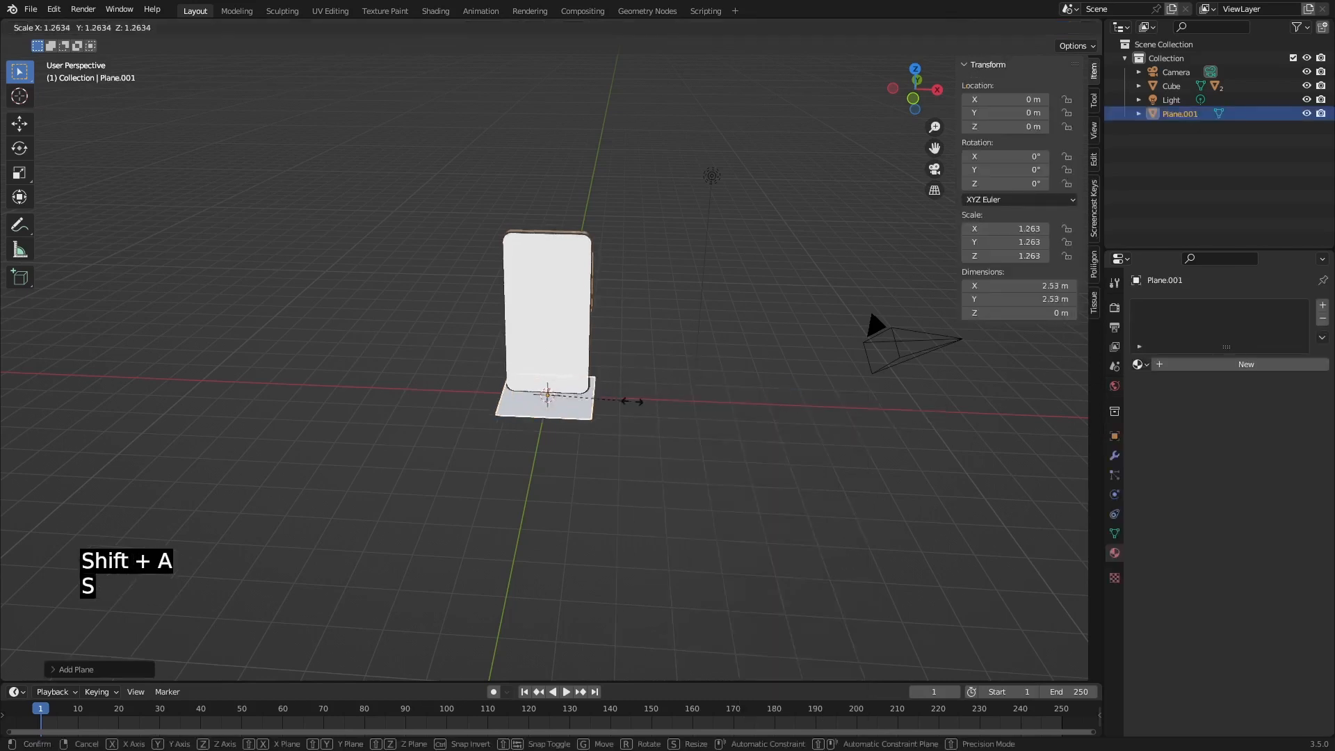
pyautogui.click(680, 351)
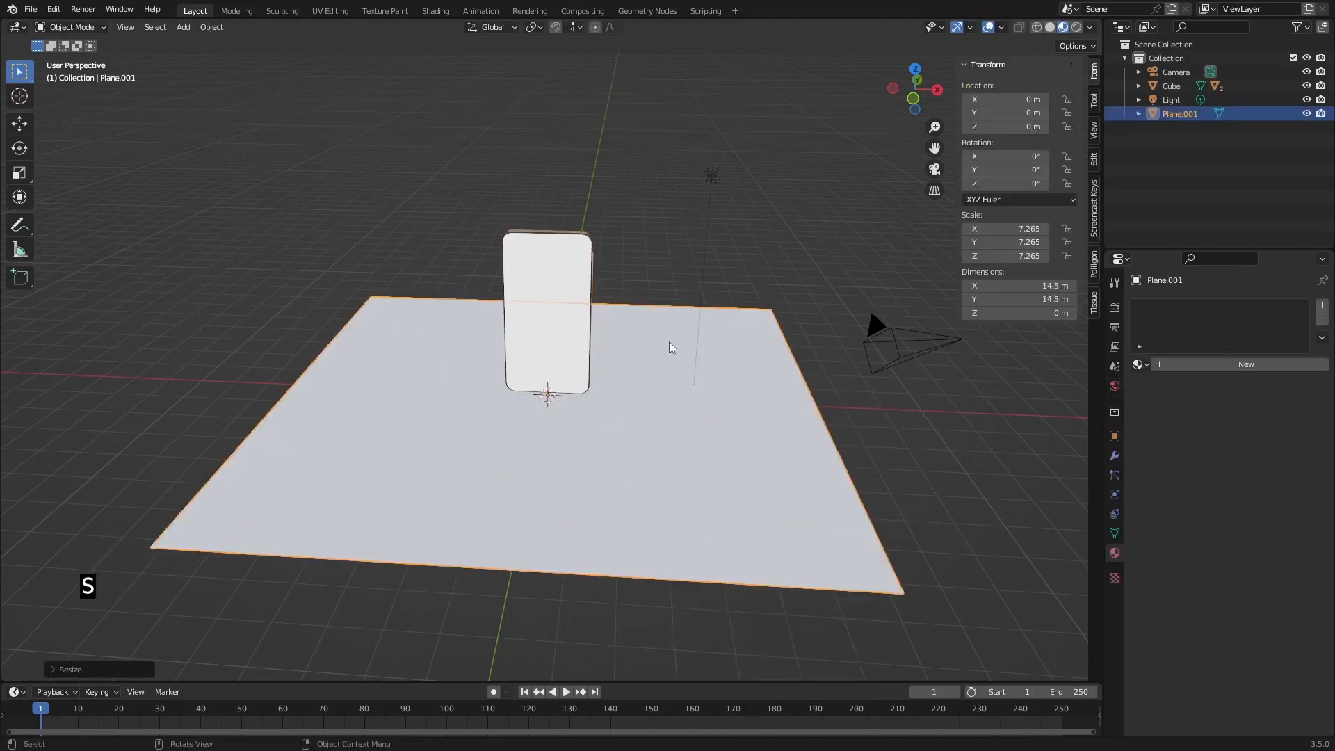
# Extrude the plane's back edge vertically about 8.22 m in Edit Mode to form a wall behind the phone.
pyautogui.moveTo(122, 184); pyautogui.dragTo(873, 381)
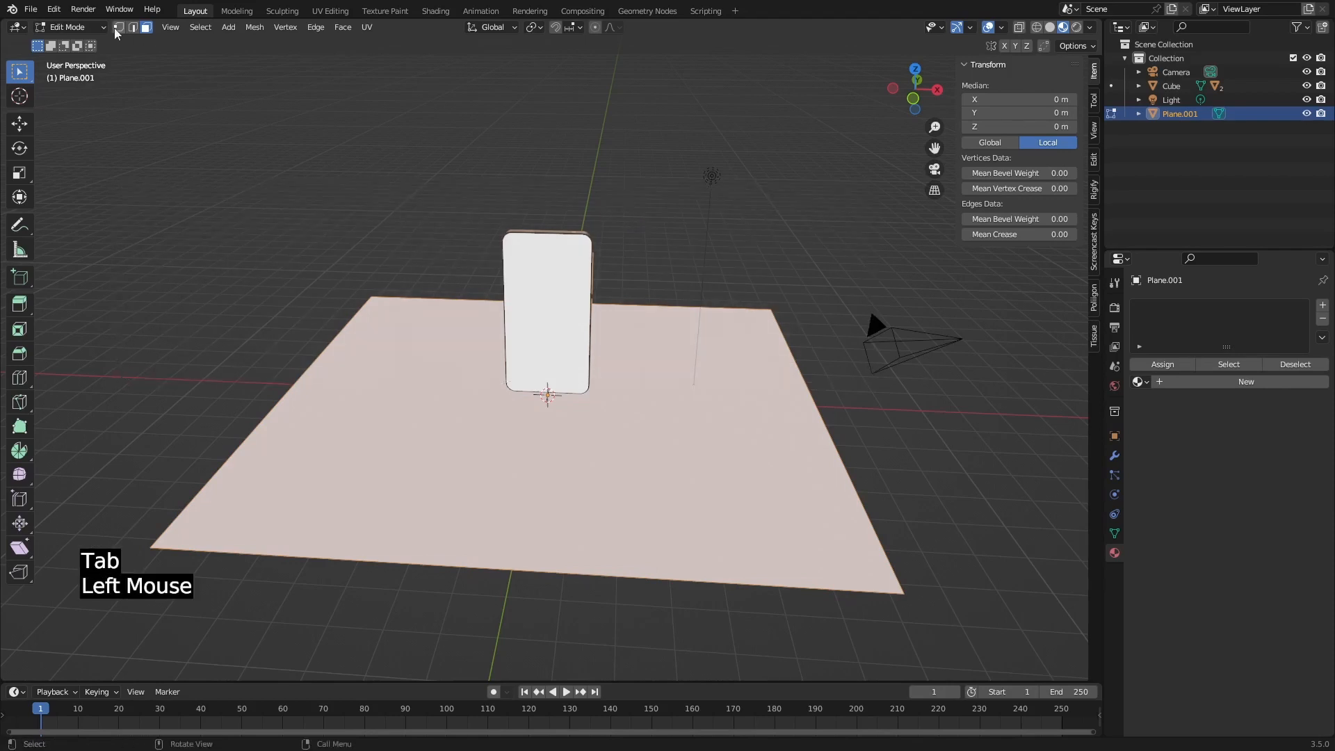
pyautogui.click(118, 26)
pyautogui.moveTo(265, 201); pyautogui.dragTo(958, 420)
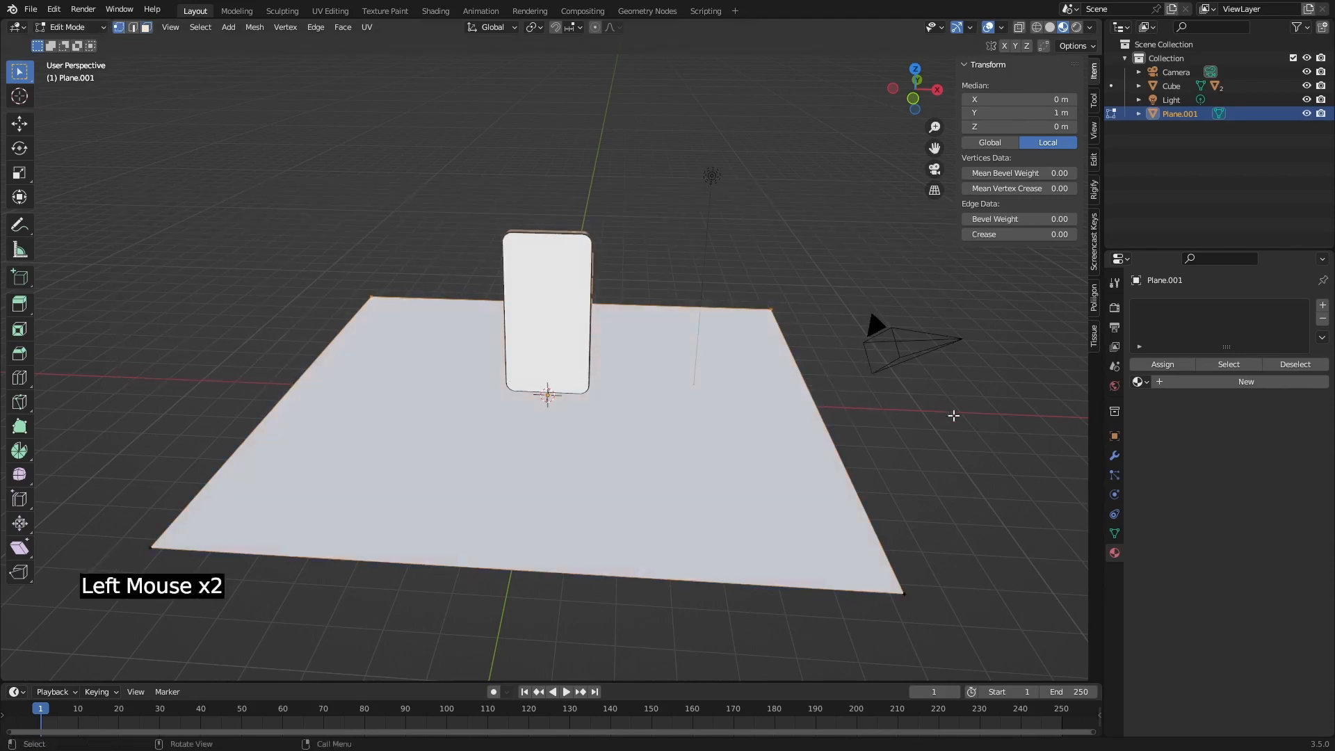
pyautogui.press('e')
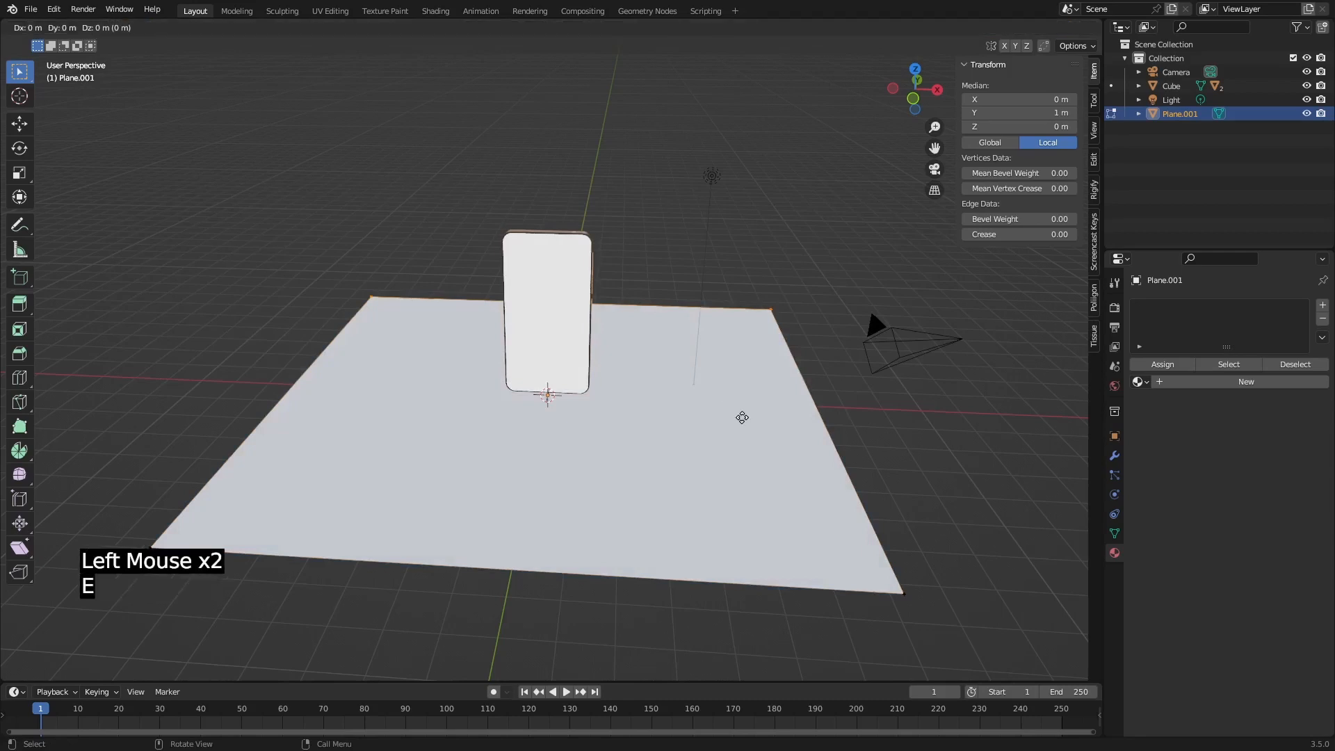
pyautogui.click(725, 174)
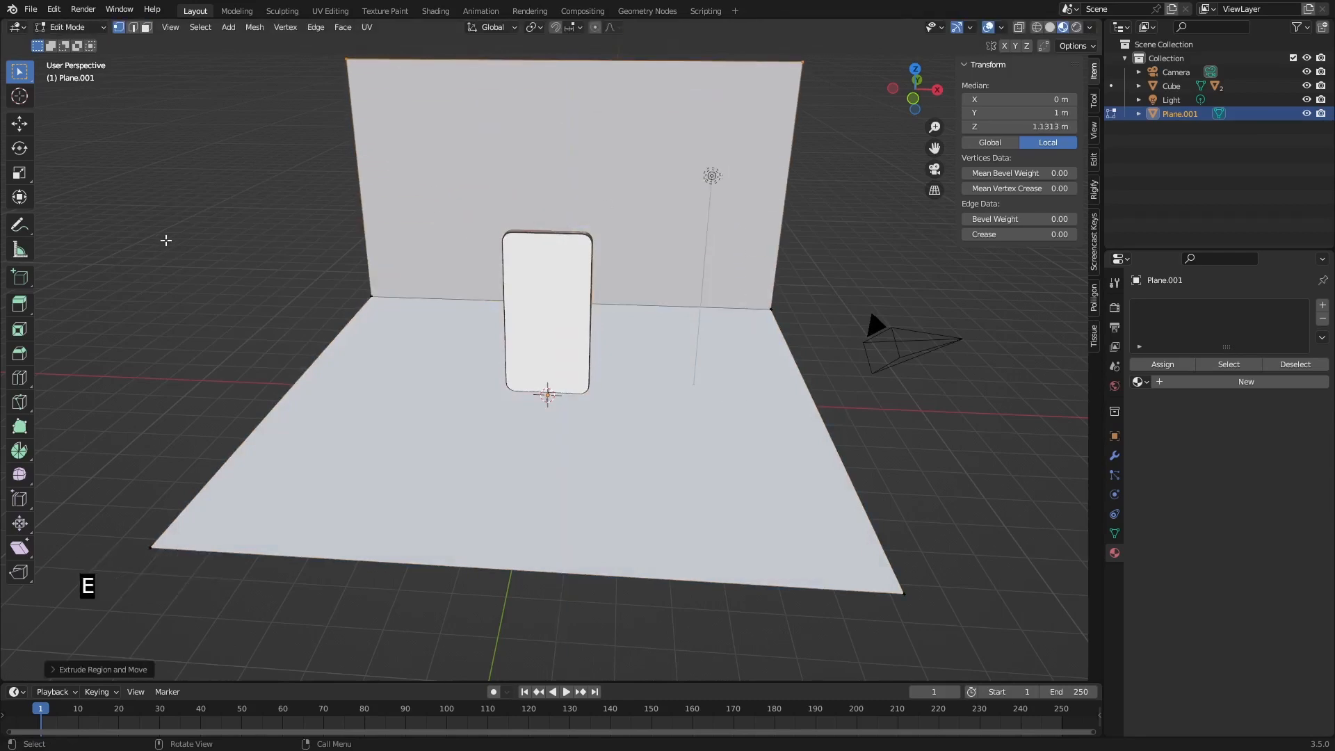
# Bevel the crease between floor and wall about 0.28 m wide with 6 segments, and shade the backdrop smooth.
pyautogui.moveTo(189, 241); pyautogui.dragTo(878, 373)
pyautogui.hotkey('ctrl', 'b')
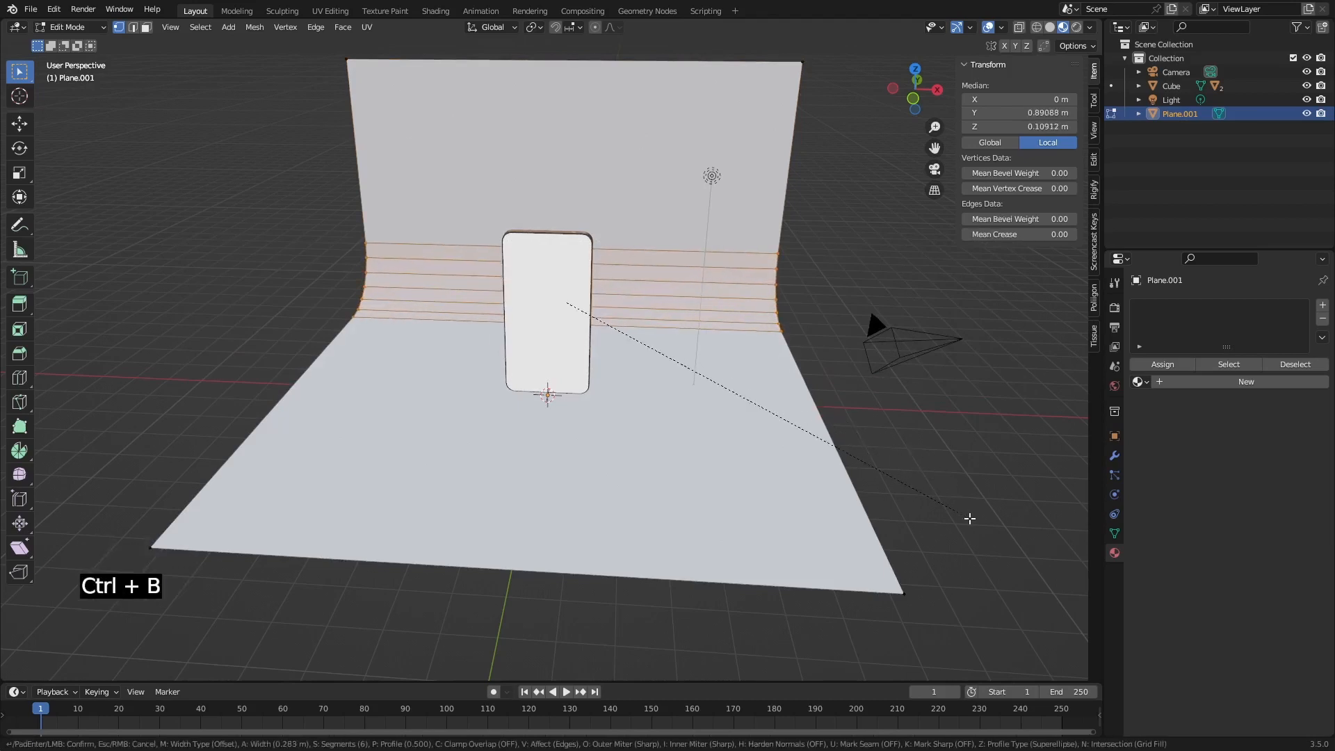
pyautogui.click(969, 518)
pyautogui.press('Tab')
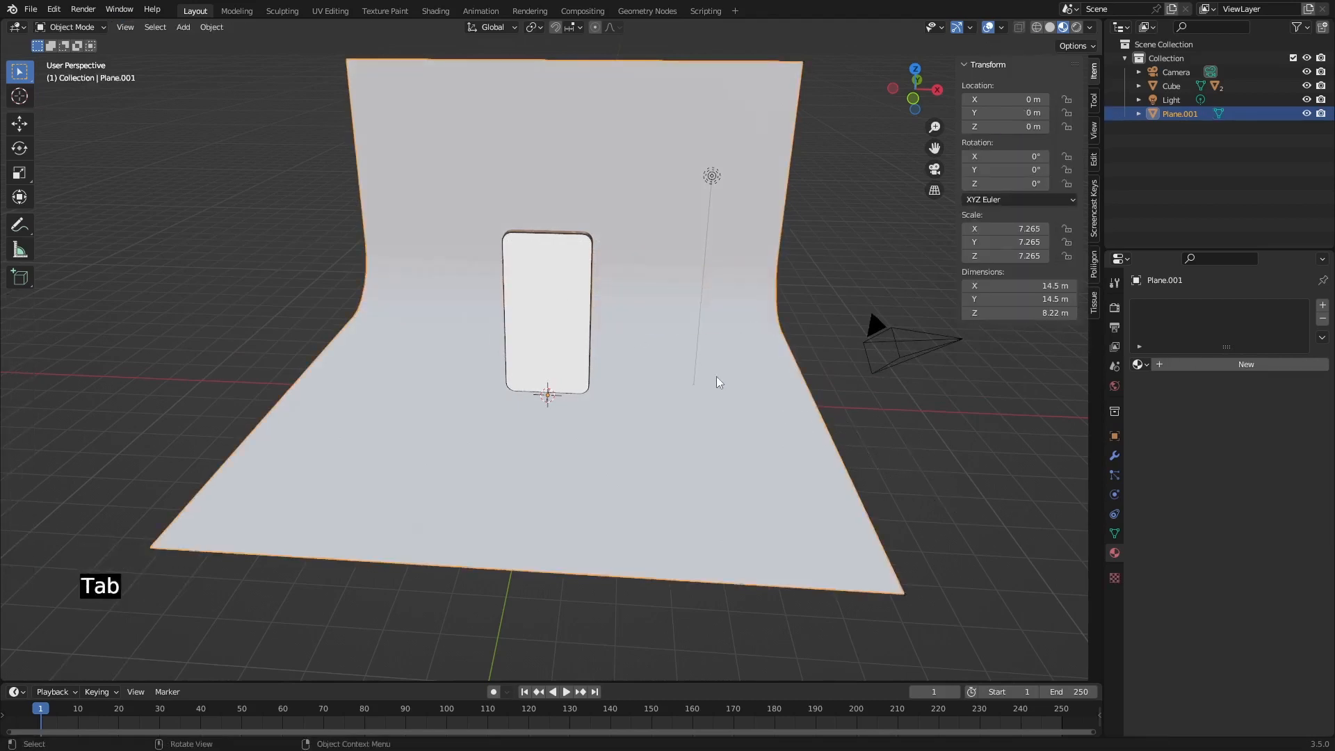
pyautogui.rightClick(731, 341)
pyautogui.click(731, 340)
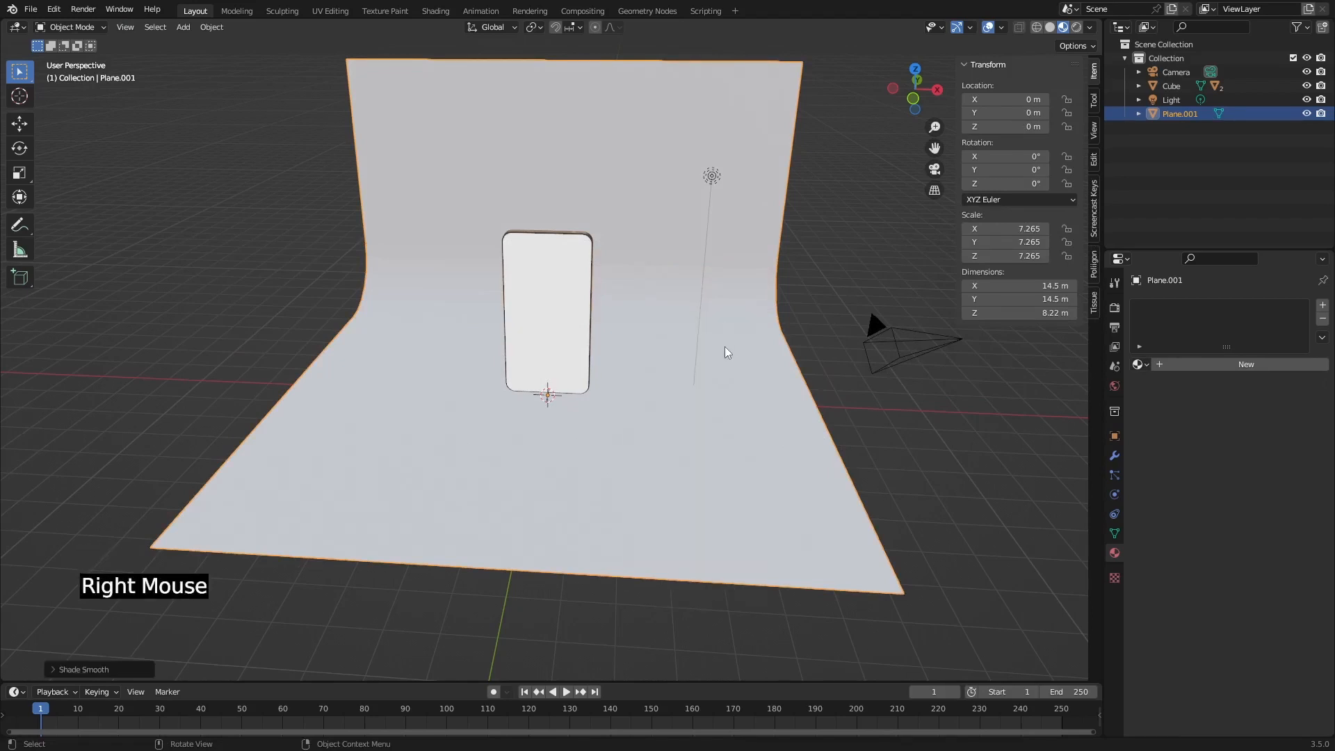
# Select the phone, open the render settings, and display the viewport in Rendered shading.
pyautogui.moveTo(725, 346); pyautogui.dragTo(638, 411, button='middle')
pyautogui.scroll(2, 673, 329)
pyautogui.scroll(-1, 639, 361)
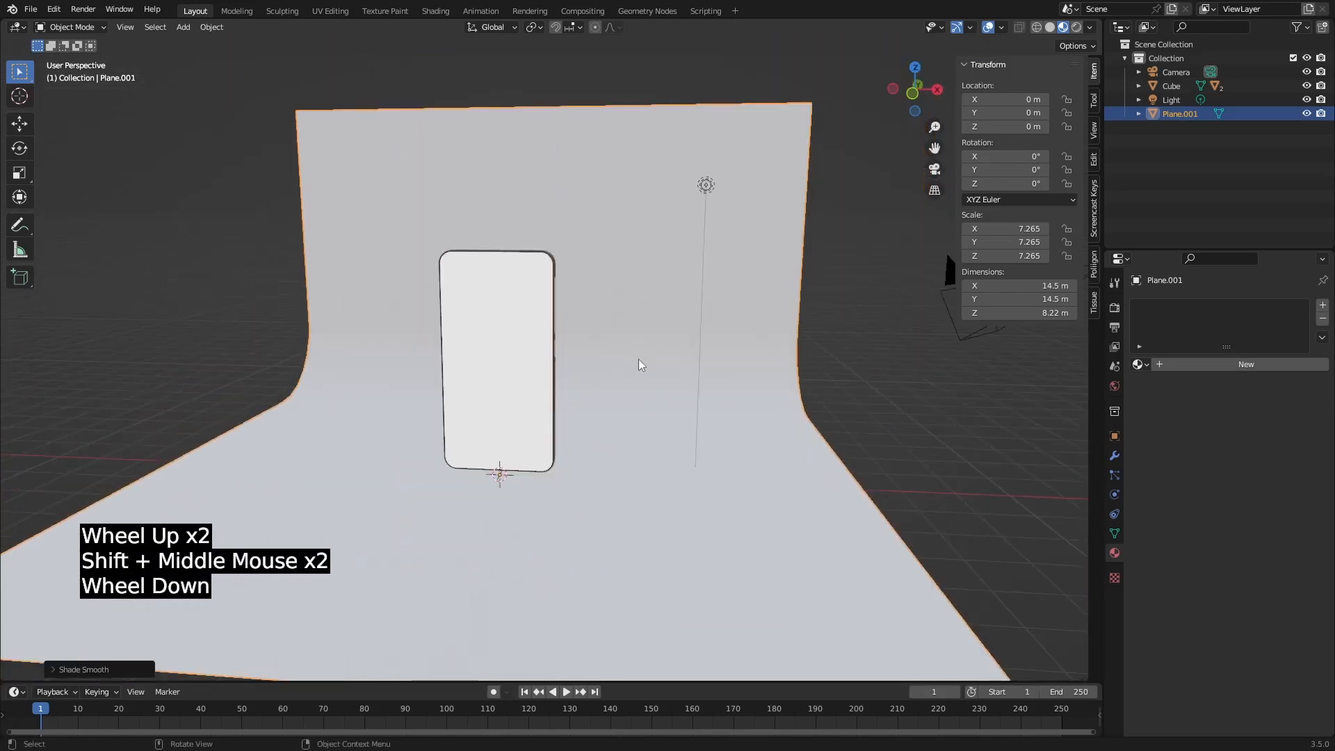
pyautogui.scroll(1, 638, 359)
pyautogui.click(608, 392)
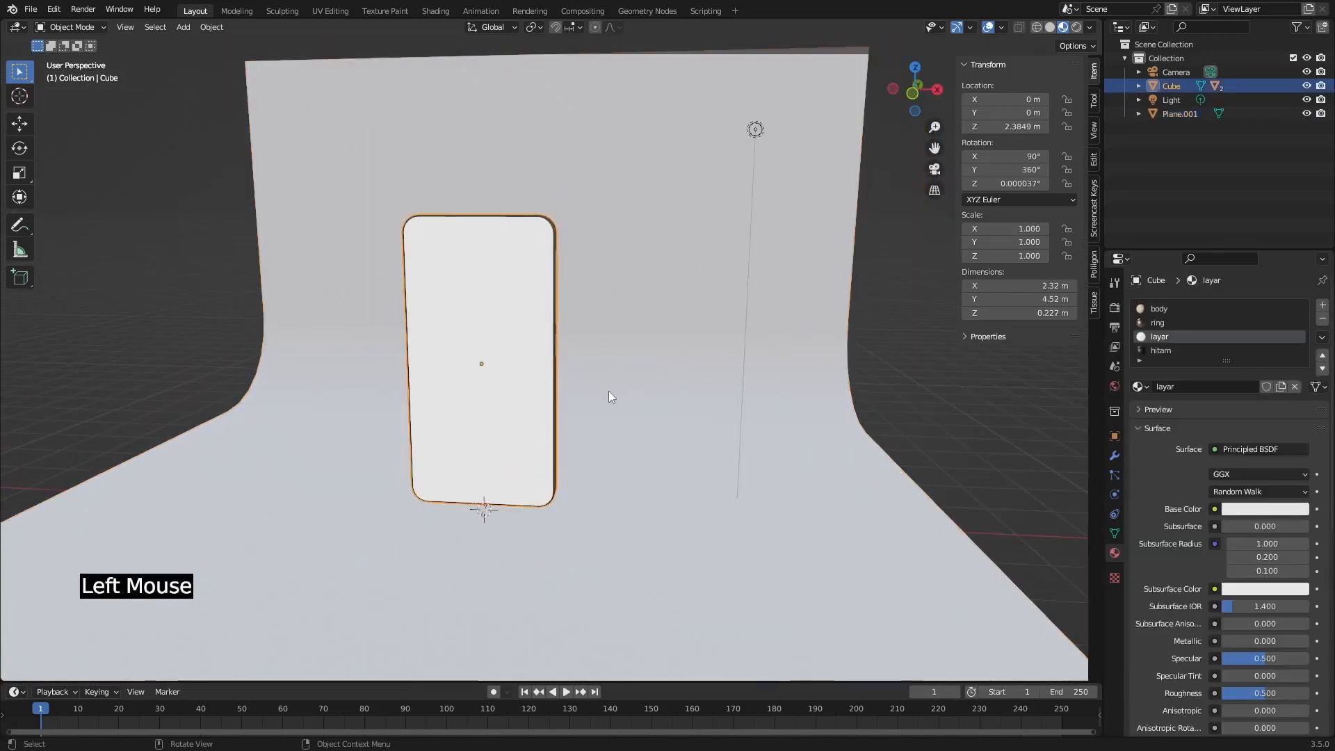
pyautogui.click(1115, 307)
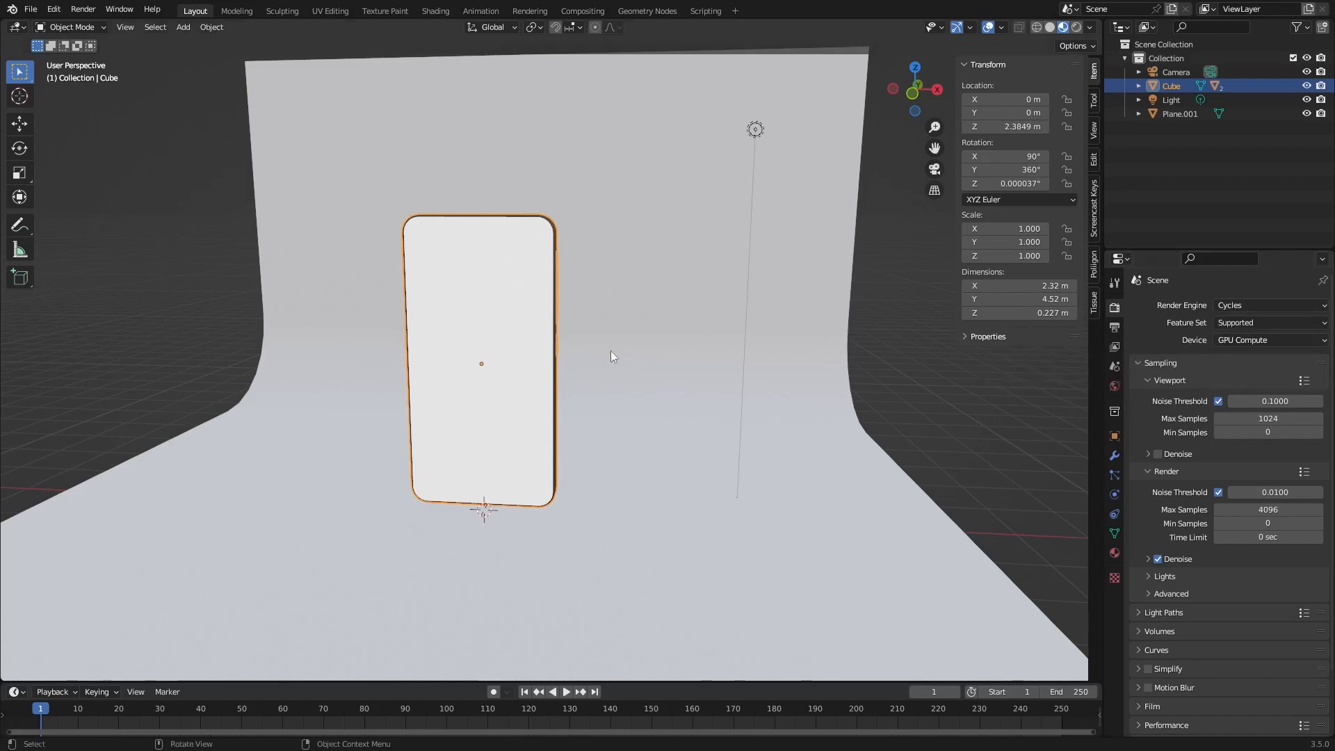
pyautogui.press('z')
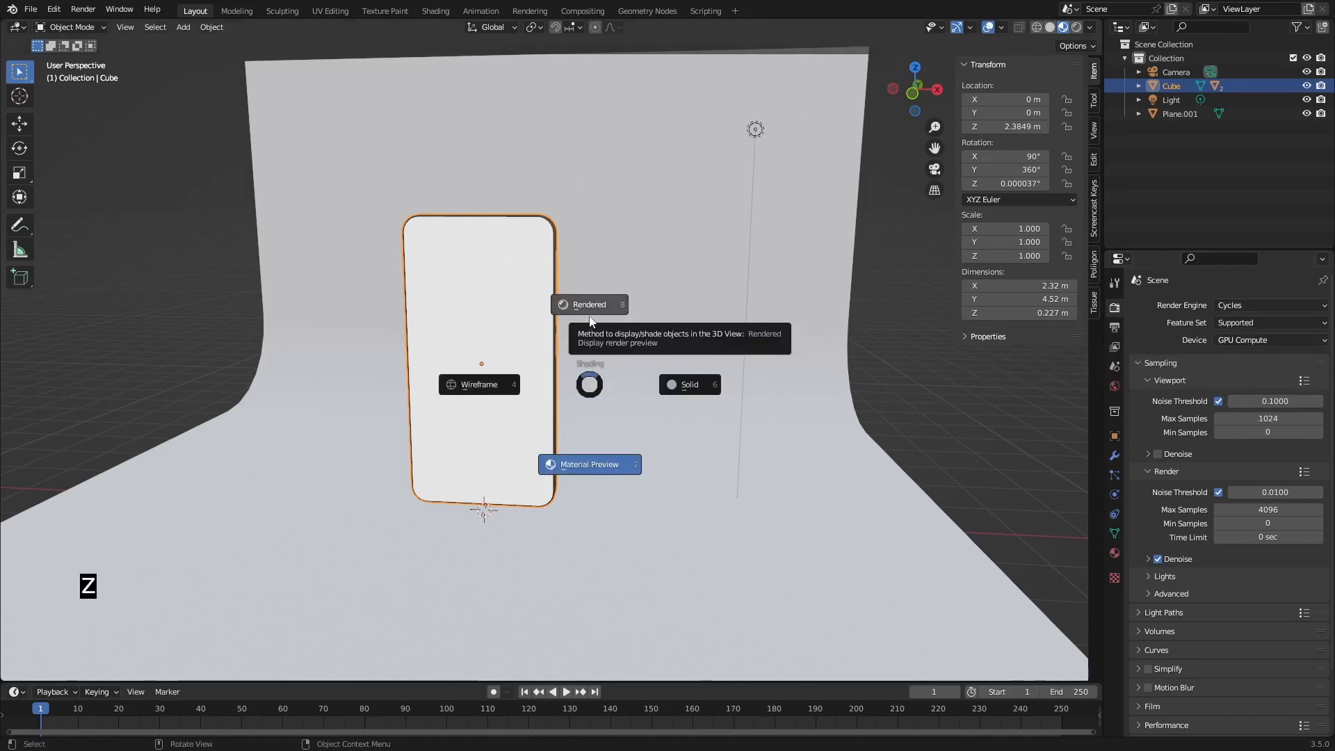
pyautogui.click(589, 311)
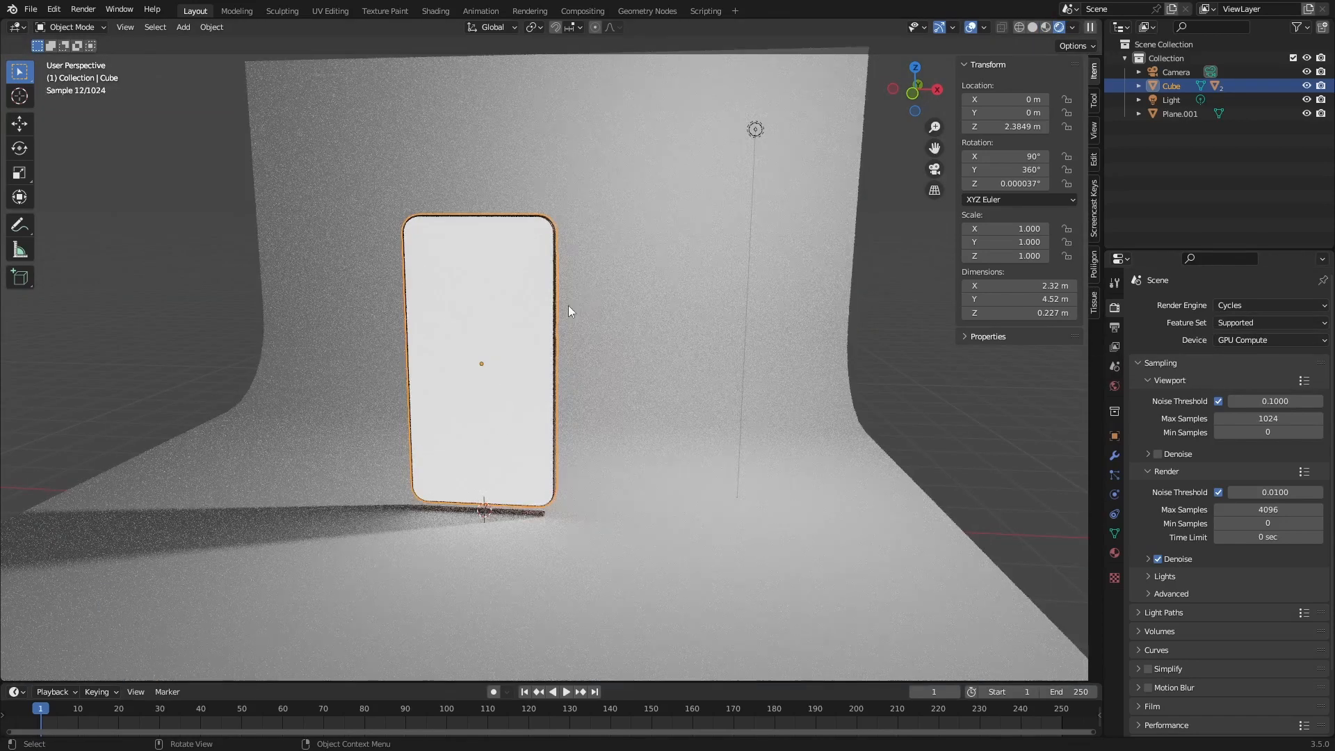
pyautogui.click(553, 294)
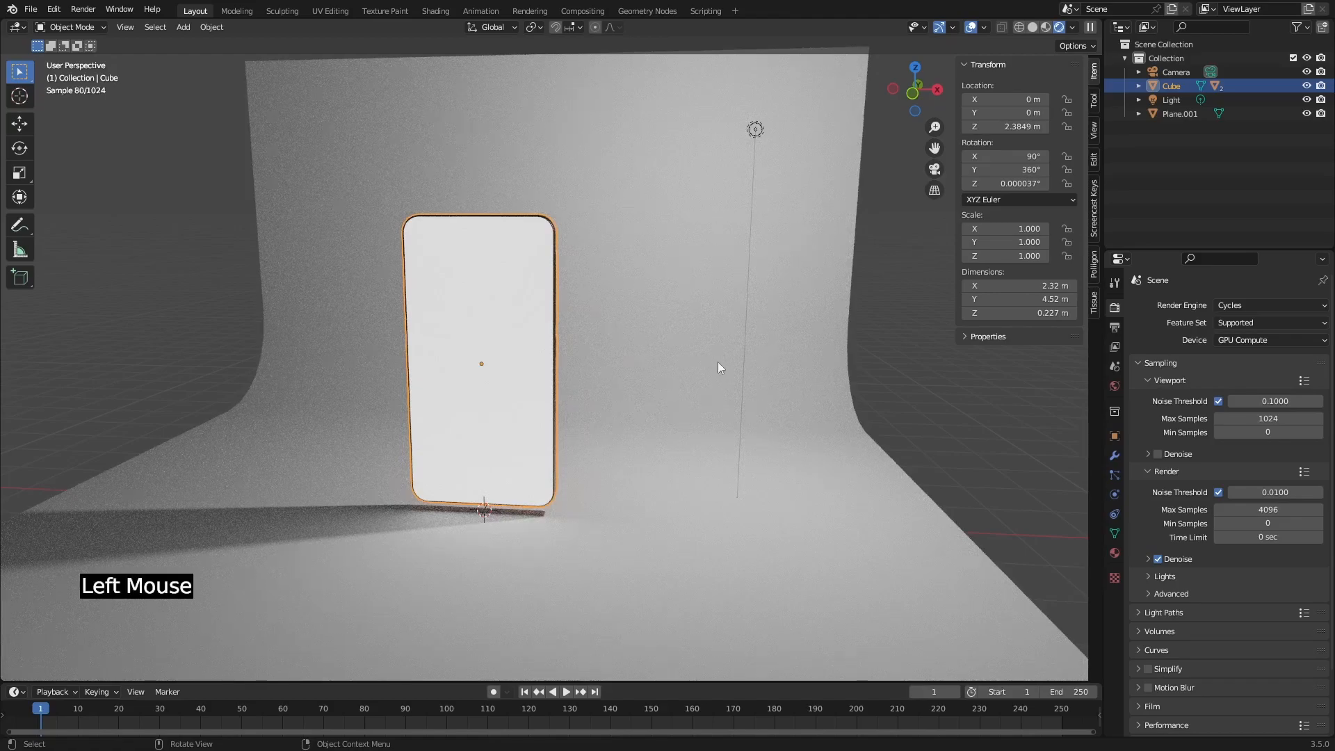
# Raise the light along Z to a height of about 6.91 m.
pyautogui.click(758, 131)
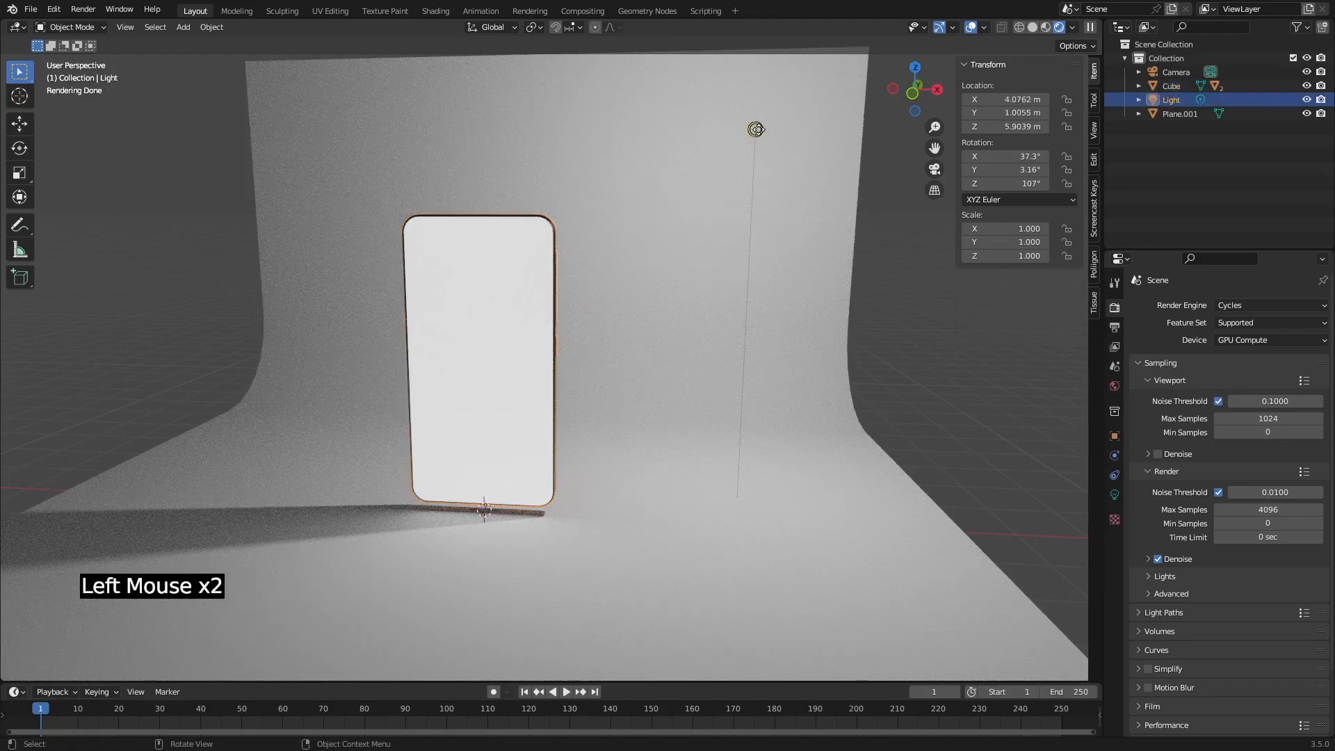
pyautogui.press('g')
pyautogui.click(759, 60)
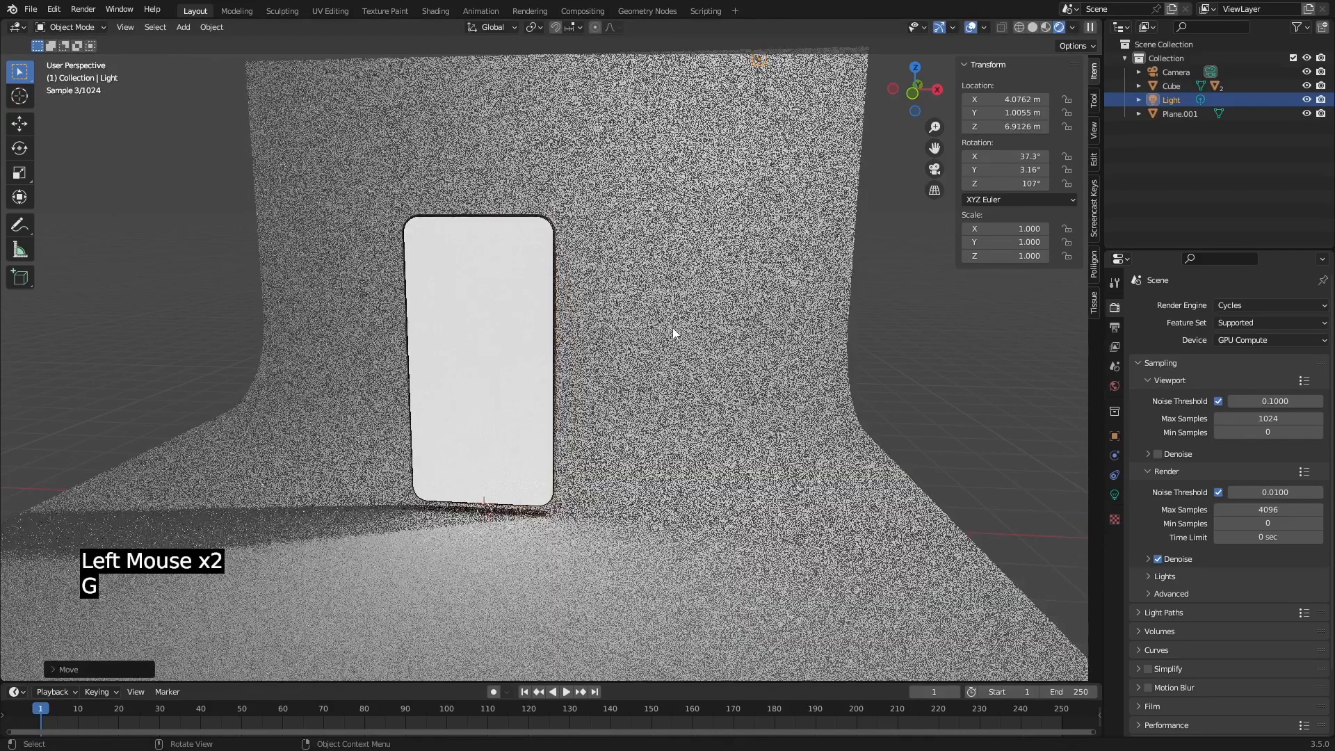
# Enlarge the timeline area and insert a single keyframe on the phone's Z rotation at frame 1.
pyautogui.click(525, 388)
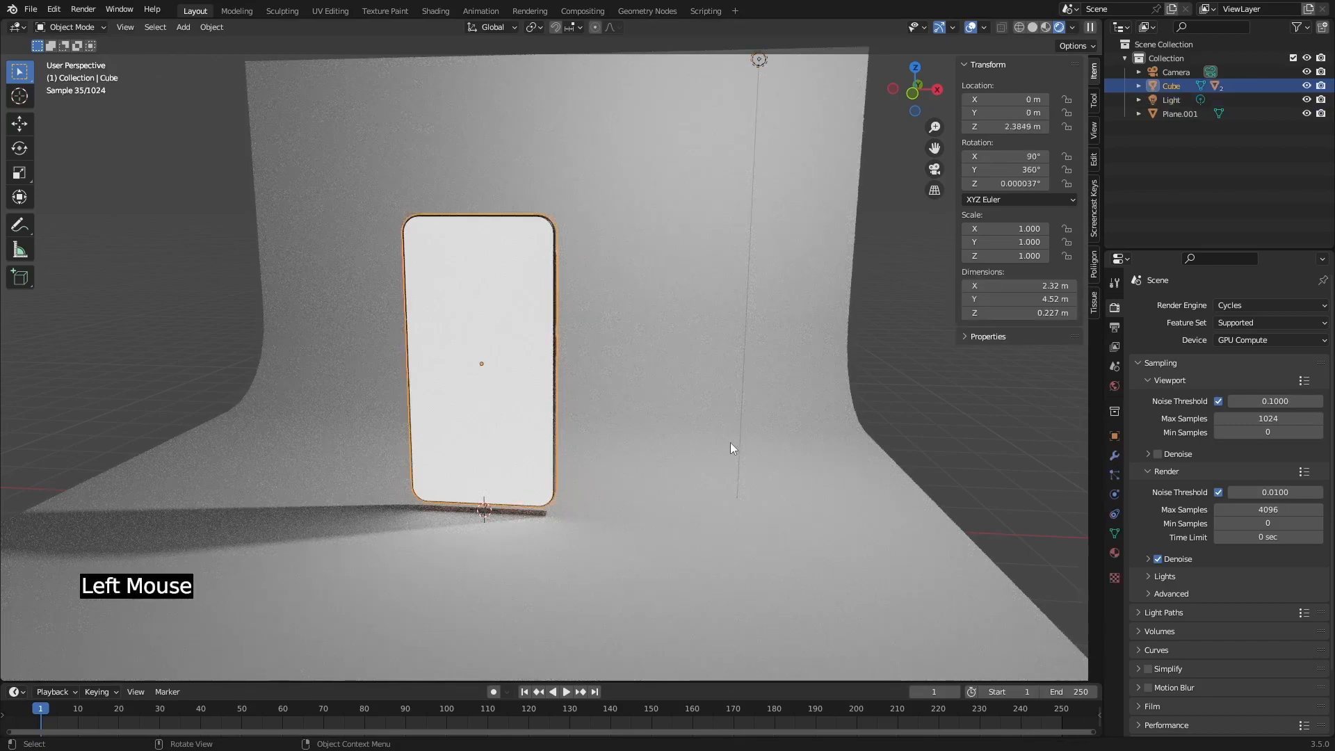
pyautogui.moveTo(458, 682); pyautogui.dragTo(457, 493)
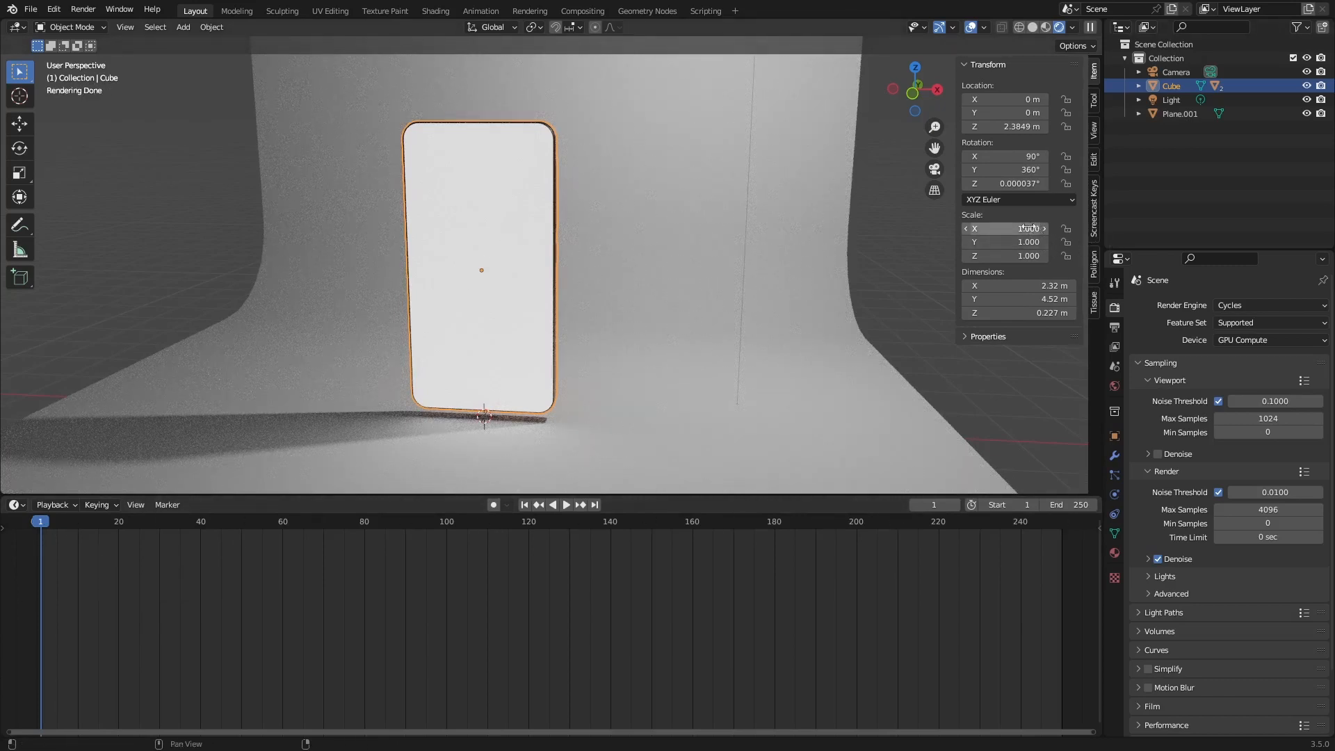
pyautogui.rightClick(1009, 184)
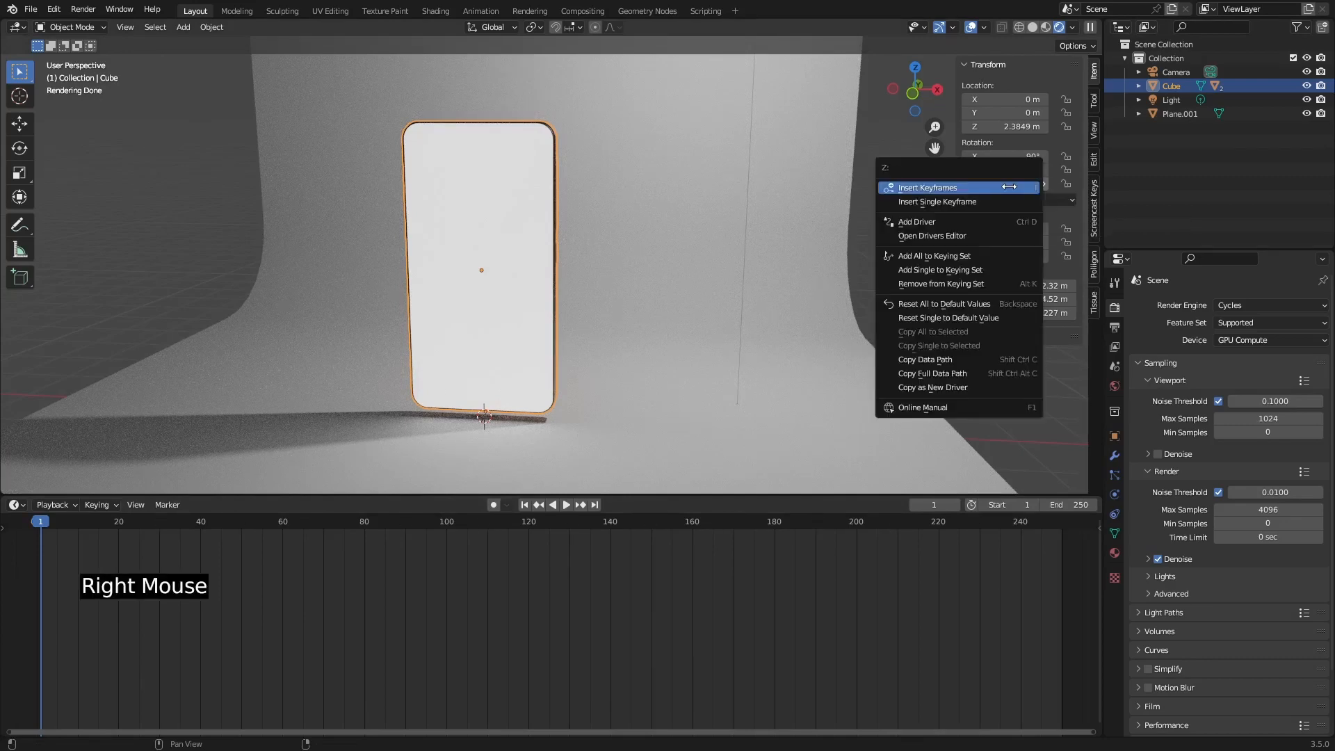
pyautogui.click(996, 202)
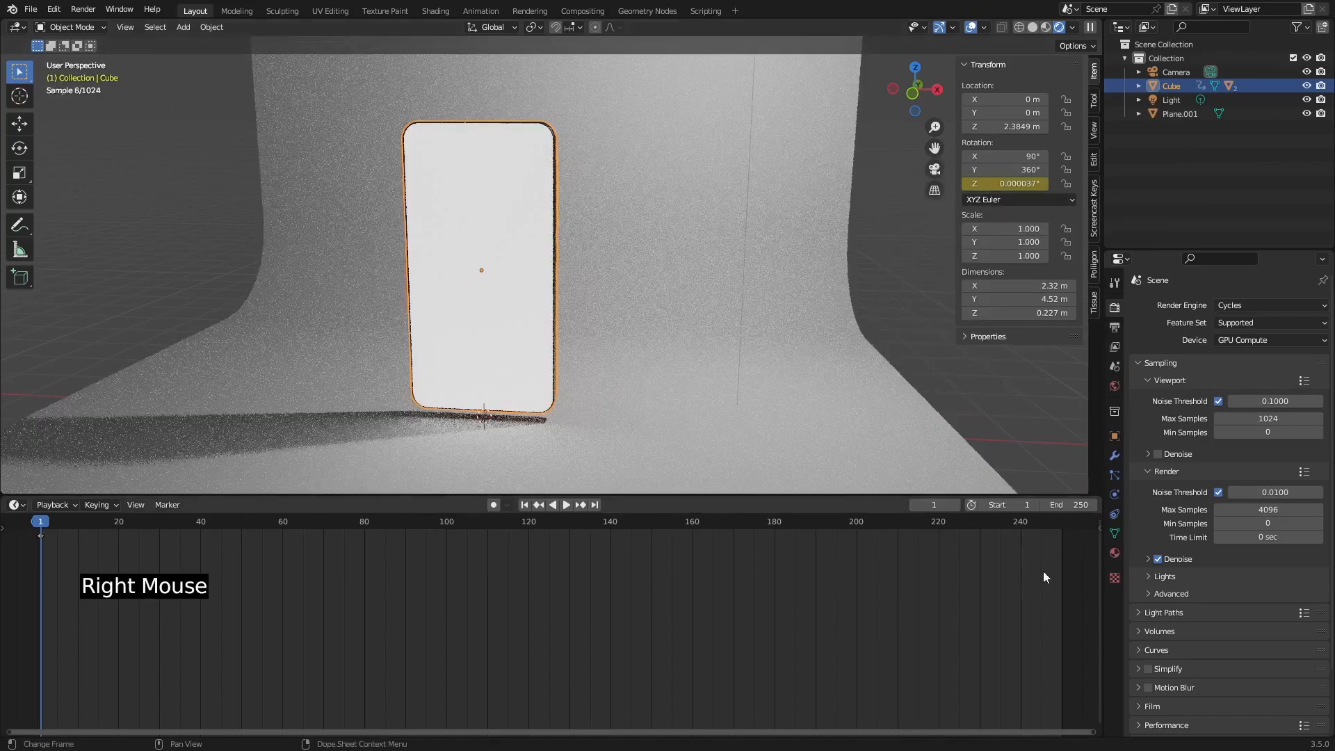
# Move the playhead to frame 100 and set the animation's end frame to 100.
pyautogui.click(1059, 529)
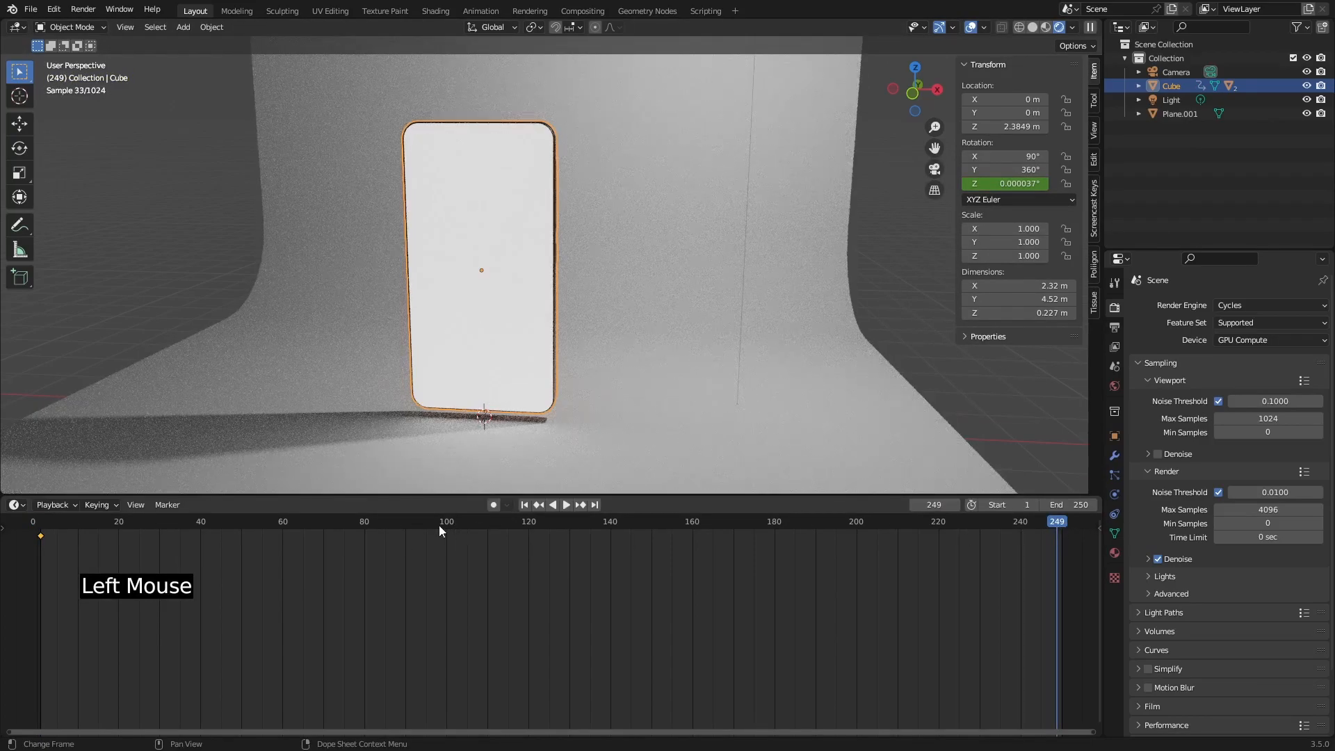
pyautogui.click(445, 526)
pyautogui.click(445, 526)
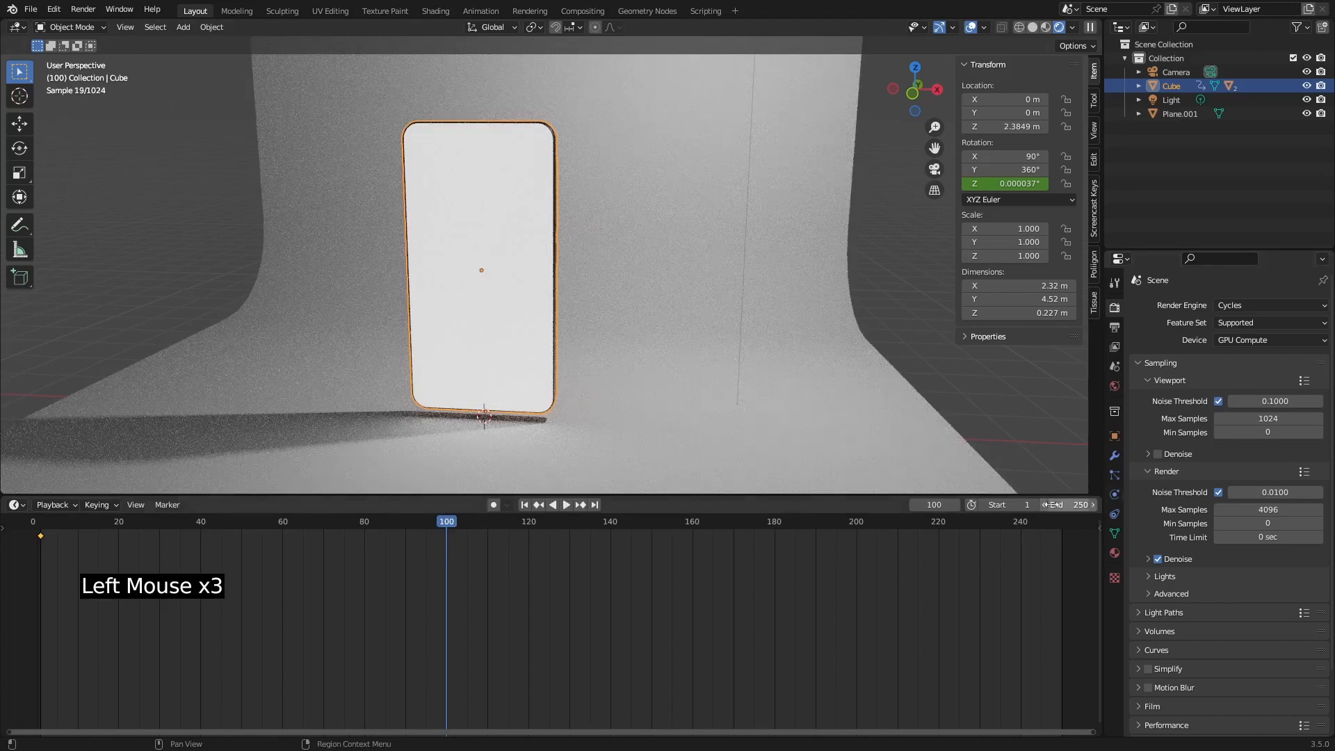
pyautogui.click(1072, 507)
pyautogui.write('100')
pyautogui.press('Return')
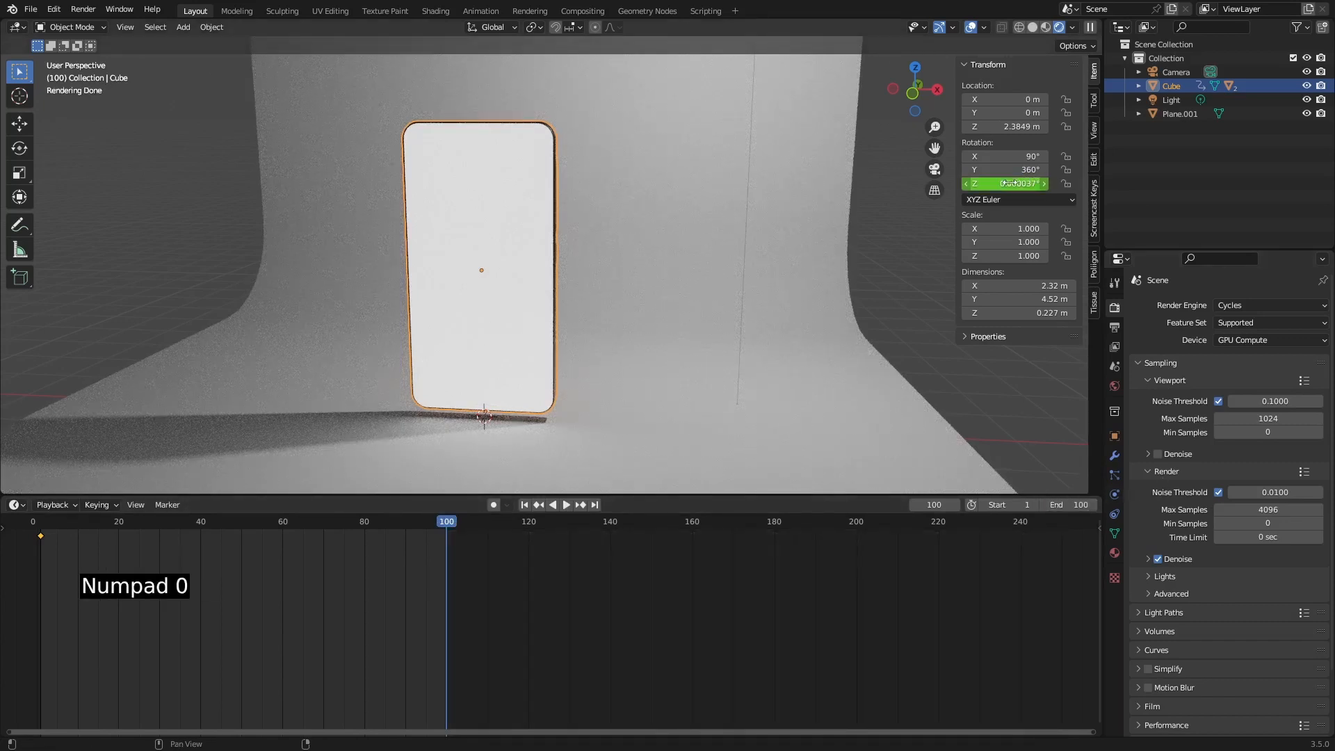
# Rotate the phone about -362° around the Z axis, and insert a single keyframe on its Z rotation at frame 100.
pyautogui.press('r')
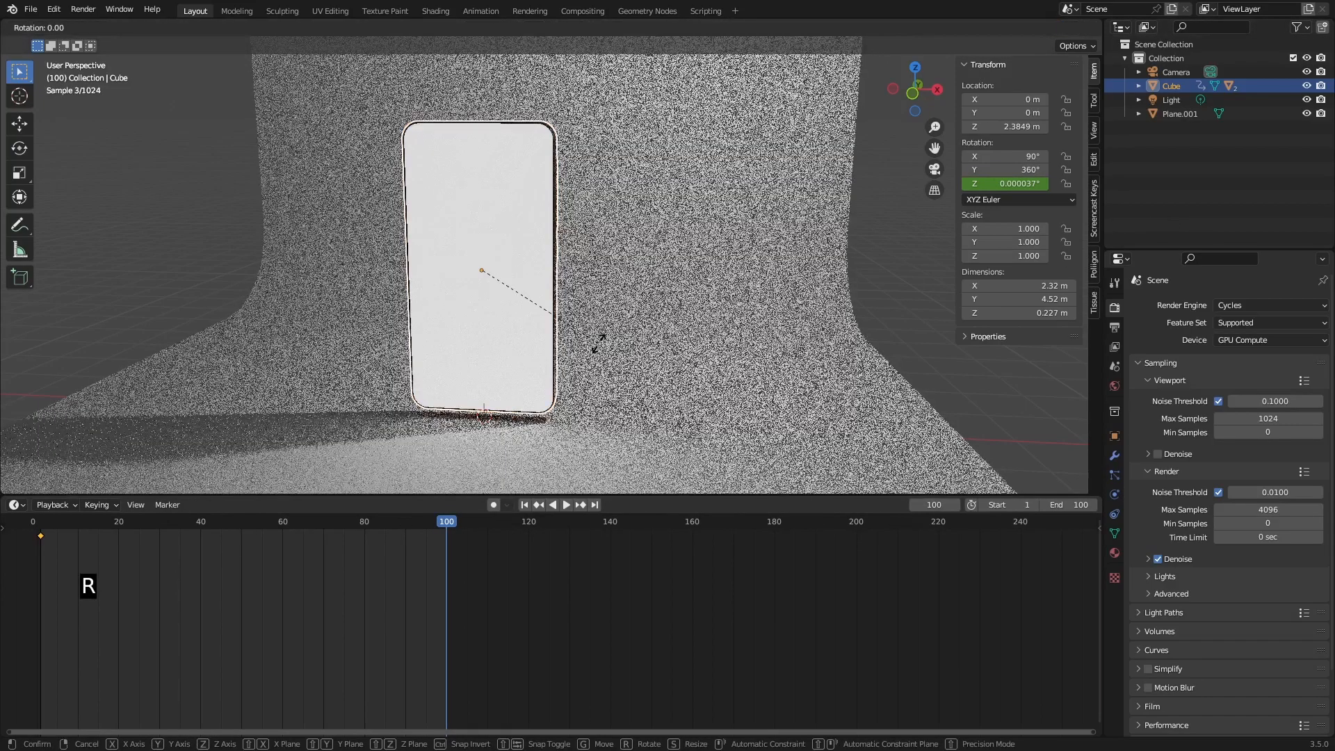
pyautogui.press('z')
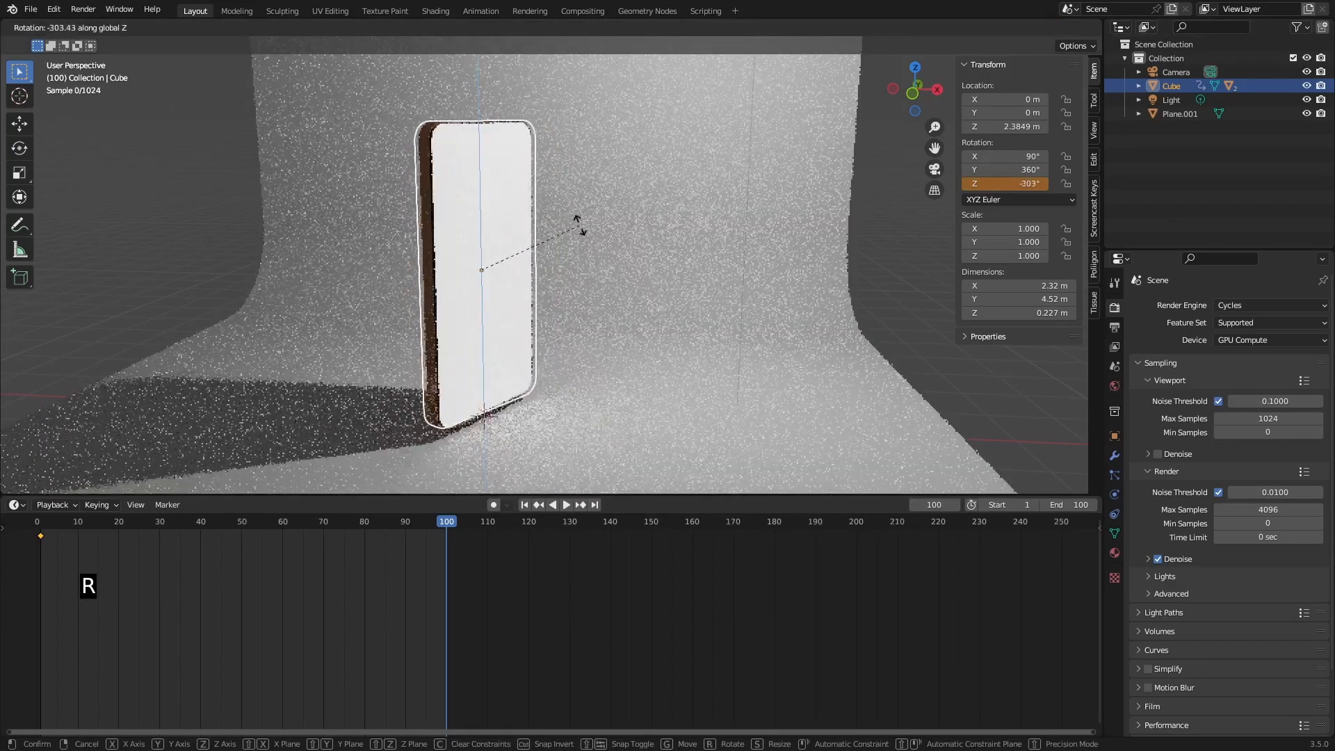
pyautogui.click(576, 333)
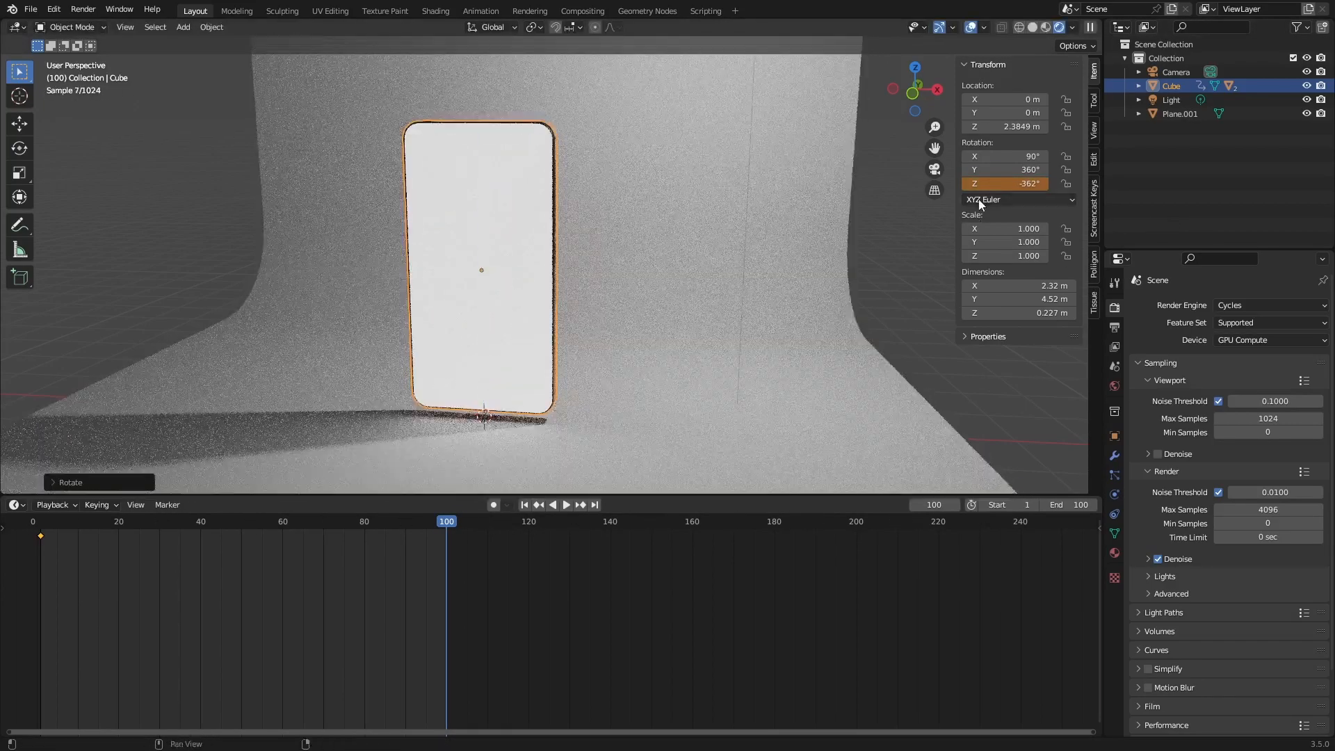
pyautogui.rightClick(1001, 183)
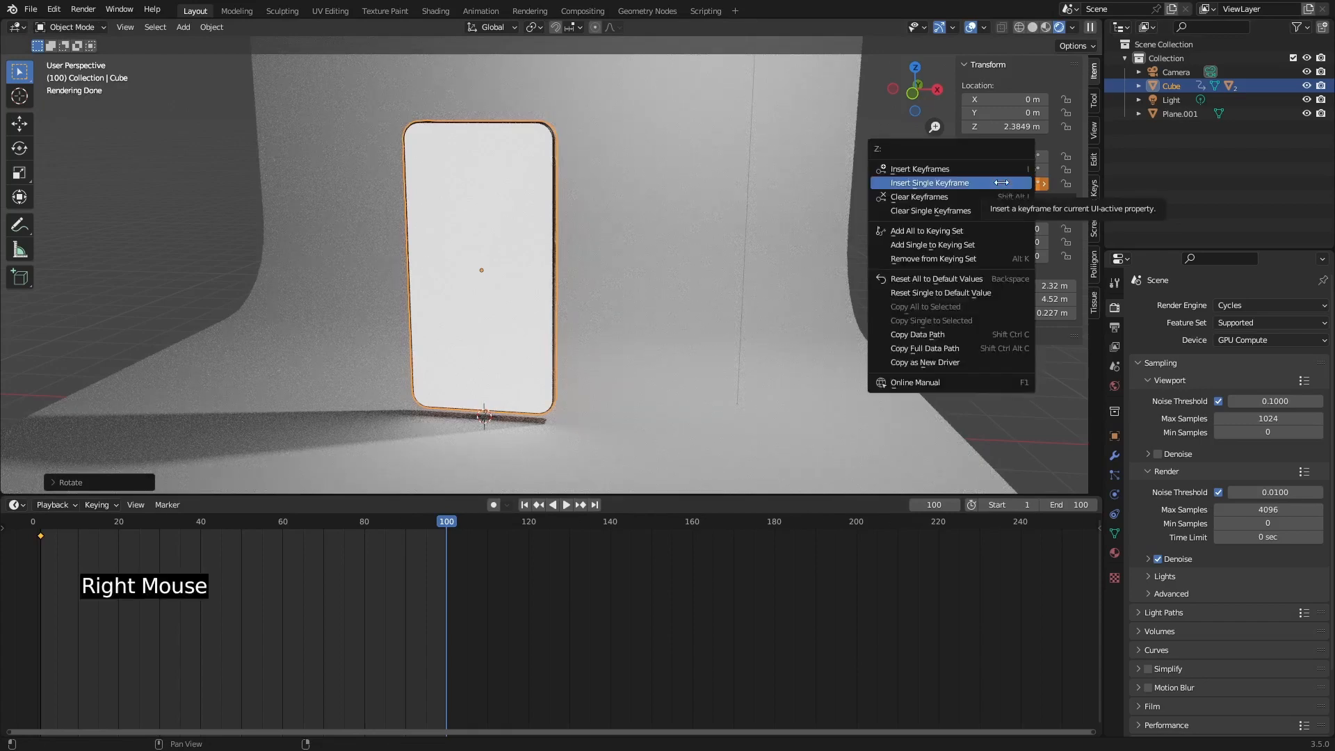
pyautogui.click(1001, 183)
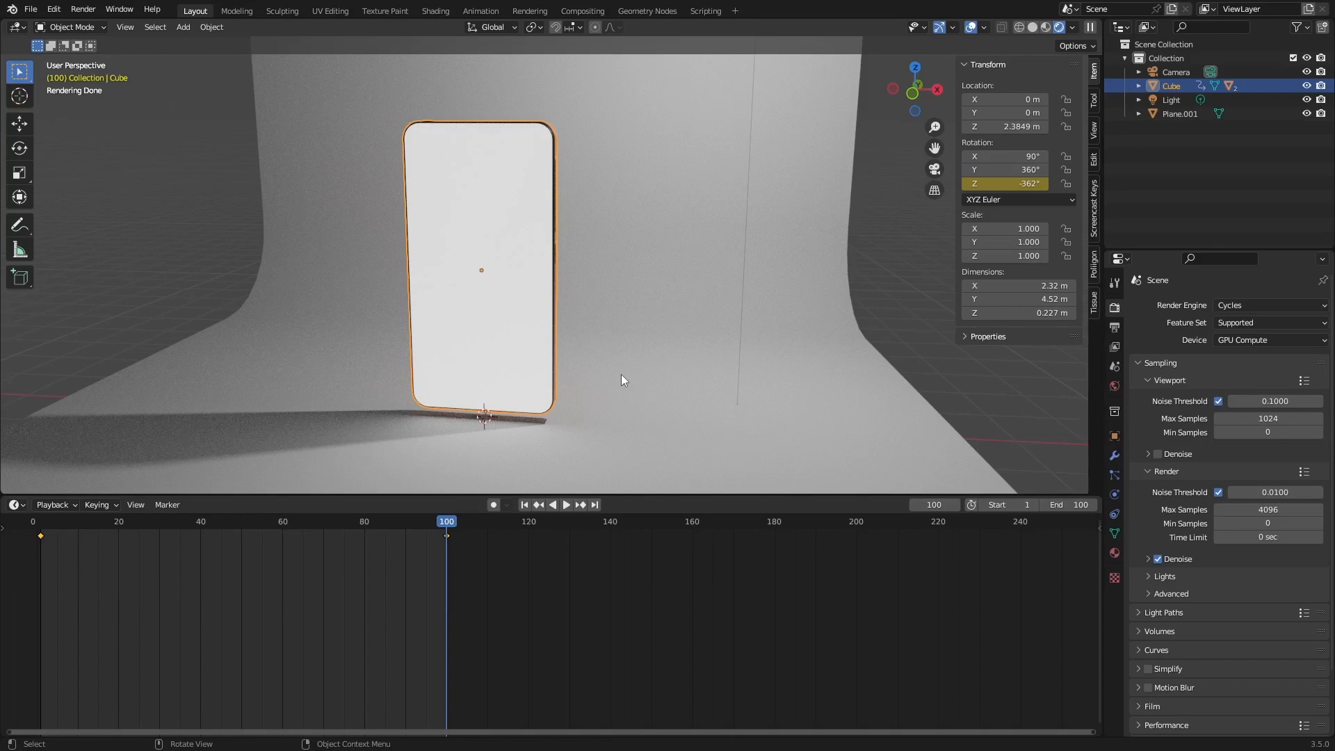
# Play the animation to frame 40, and set the body material's Metallic to 1.0 and Roughness to 0.6.
pyautogui.press('space')
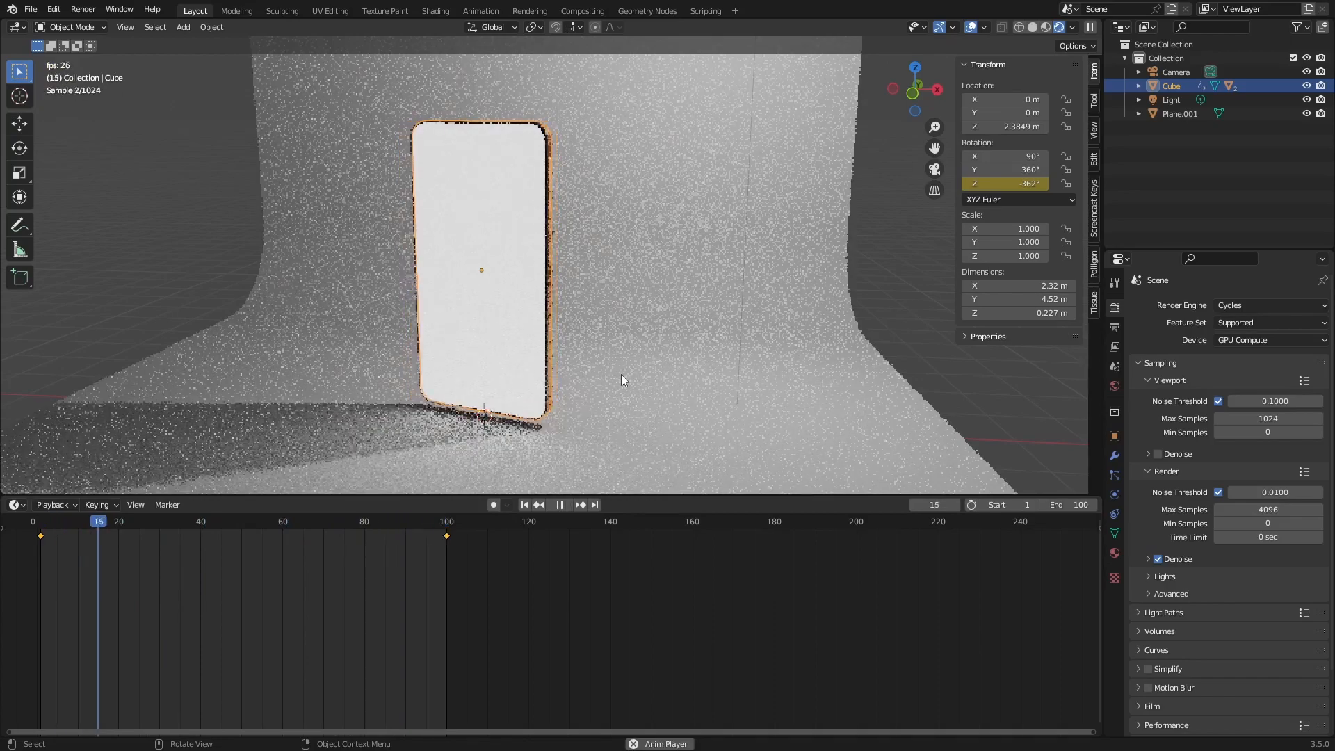
pyautogui.press('space')
pyautogui.scroll(2, 458, 277)
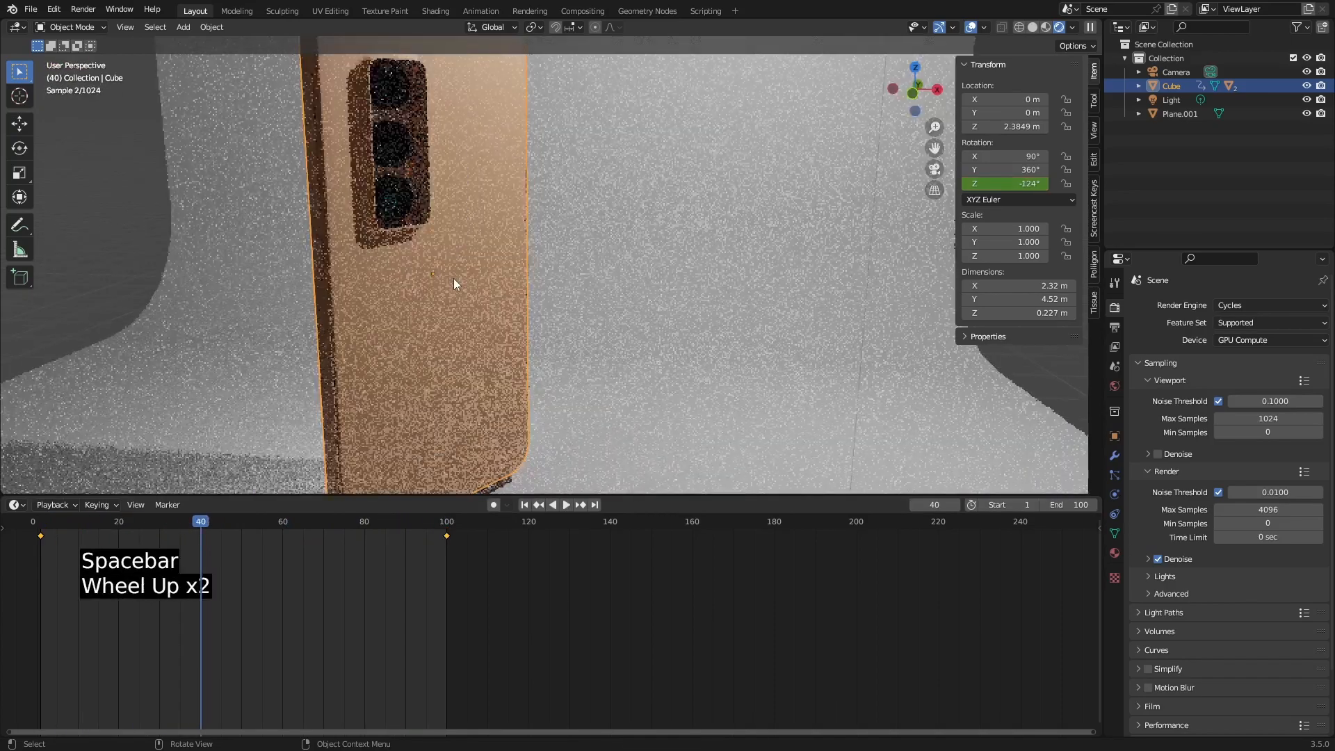
pyautogui.click(463, 265)
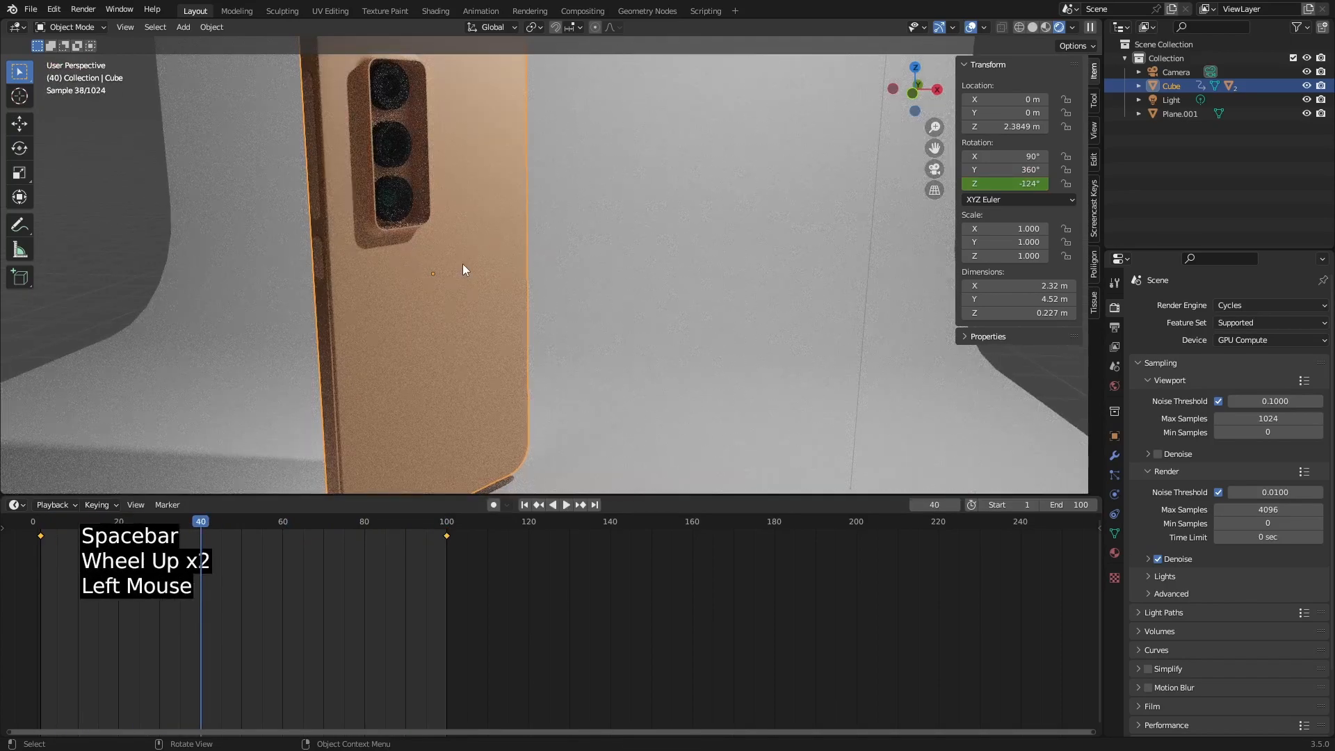
pyautogui.click(1115, 553)
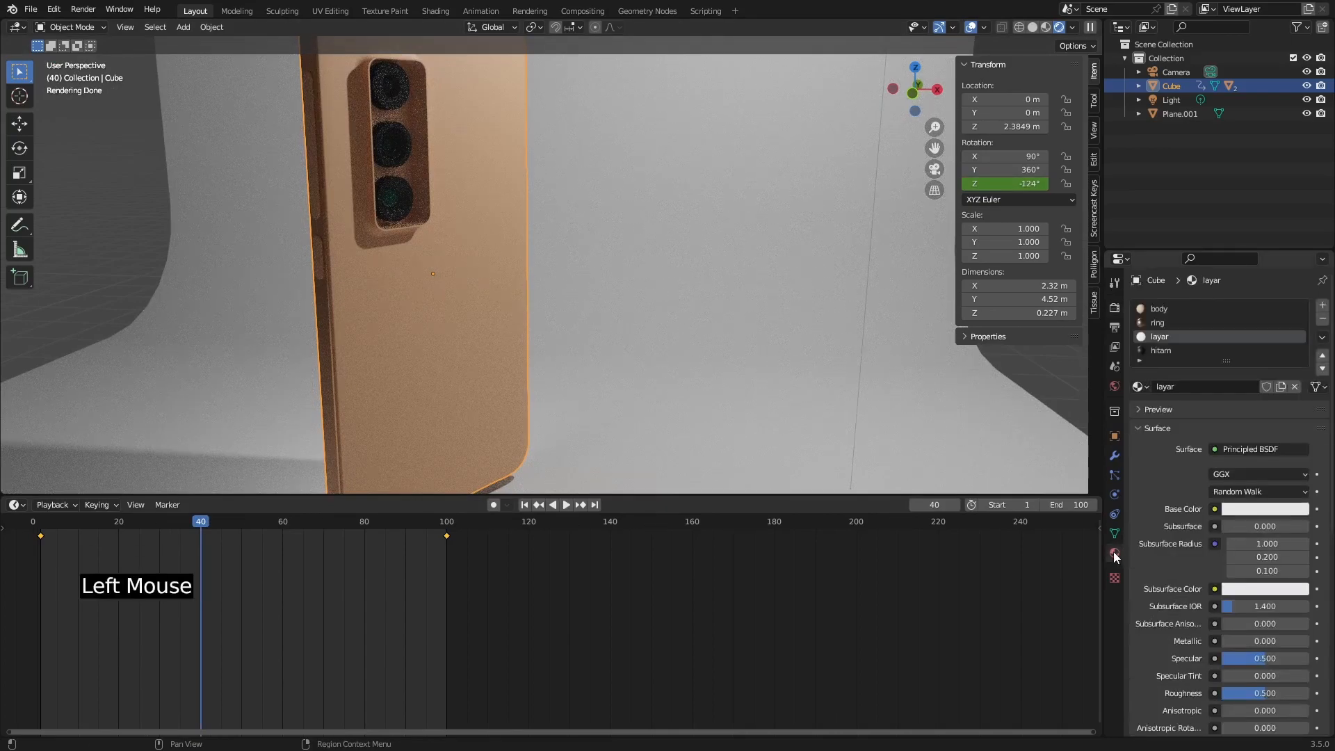
pyautogui.click(1174, 310)
pyautogui.scroll(-2, 1224, 521)
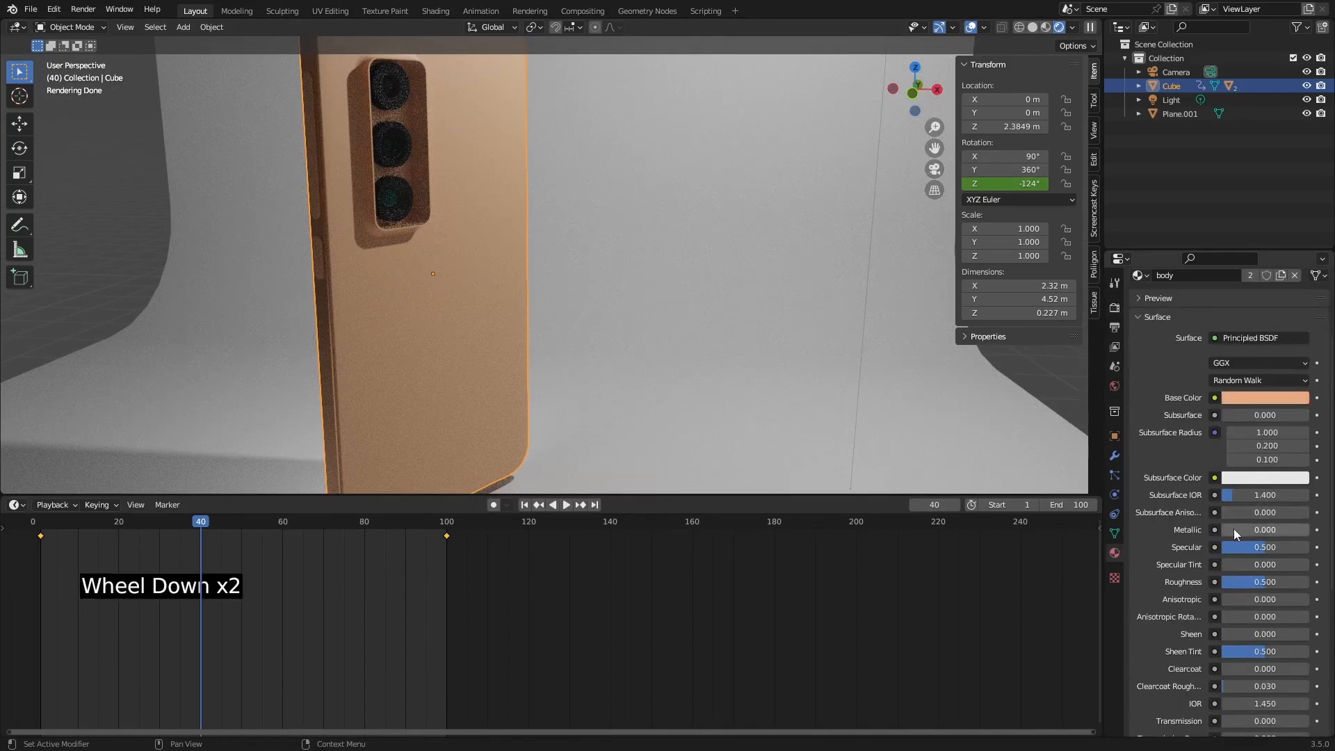
pyautogui.moveTo(1235, 530); pyautogui.dragTo(1310, 531)
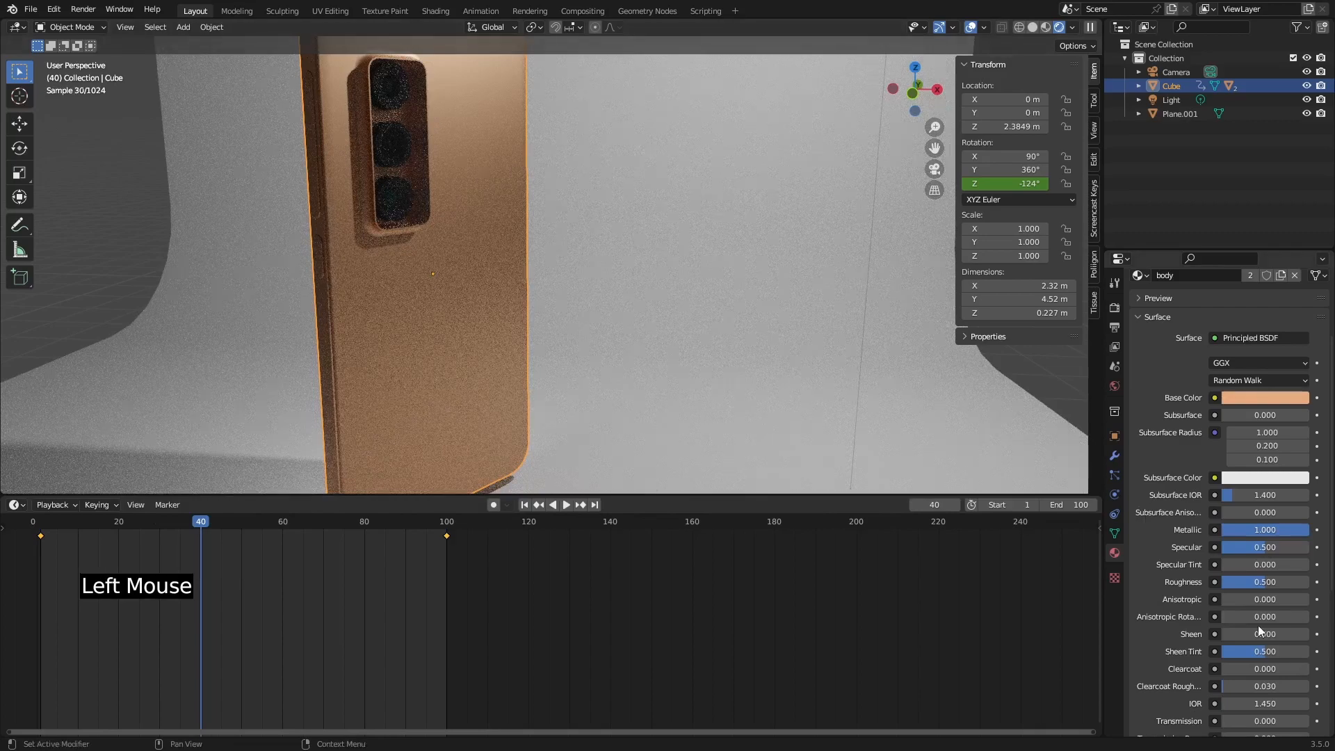
pyautogui.moveTo(1264, 584); pyautogui.dragTo(1274, 584)
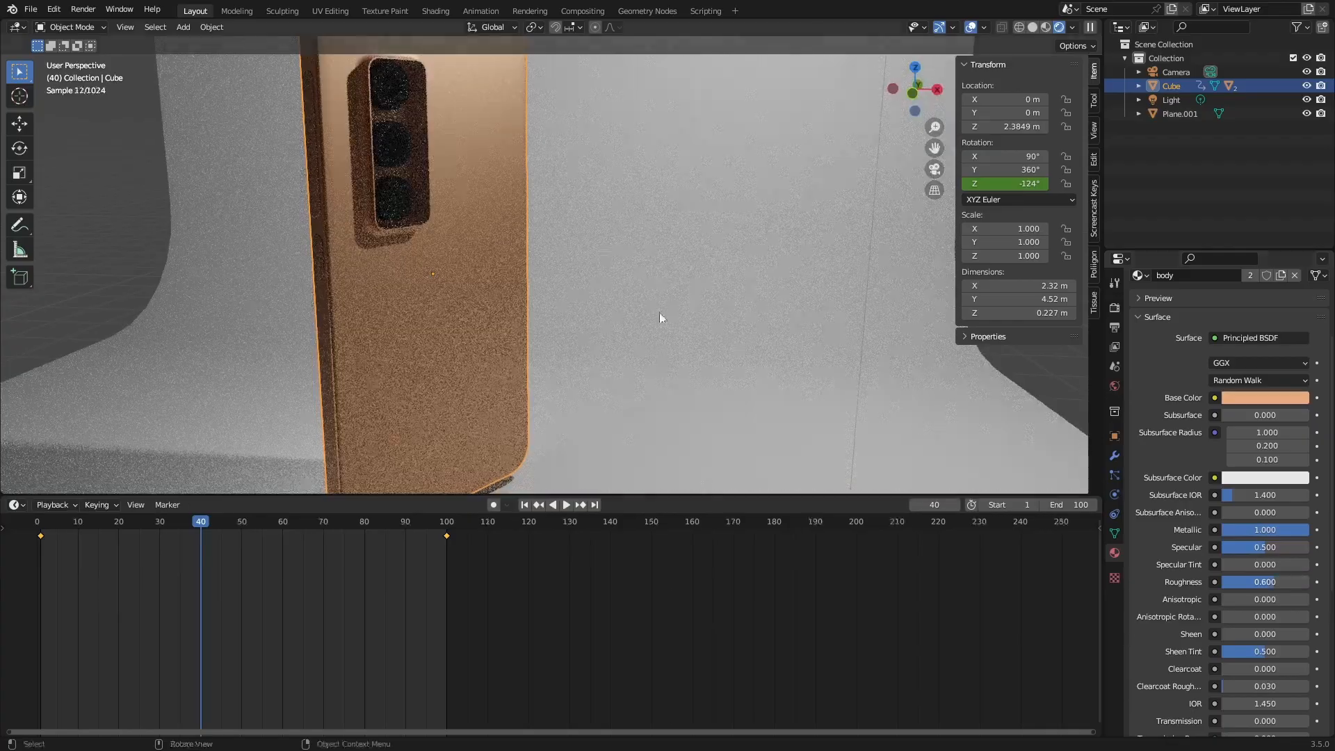
# Hide the glass cover face of the rear camera module in Edit Mode.
pyautogui.moveTo(659, 318); pyautogui.dragTo(598, 410, button='middle')
pyautogui.scroll(3, 587, 300)
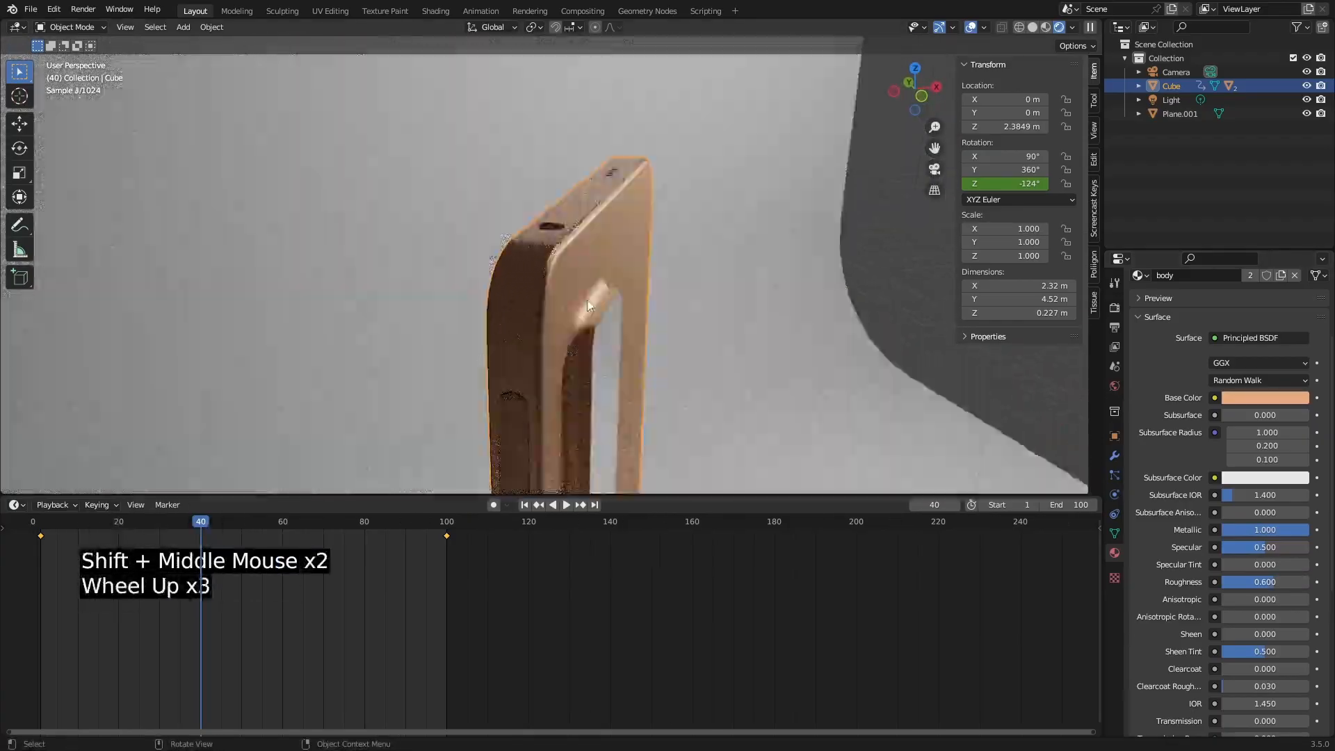
pyautogui.scroll(-3, 622, 356)
pyautogui.keyDown('shift'); pyautogui.moveTo(623, 355); pyautogui.dragTo(465, 164, button='middle'); pyautogui.keyUp('shift')
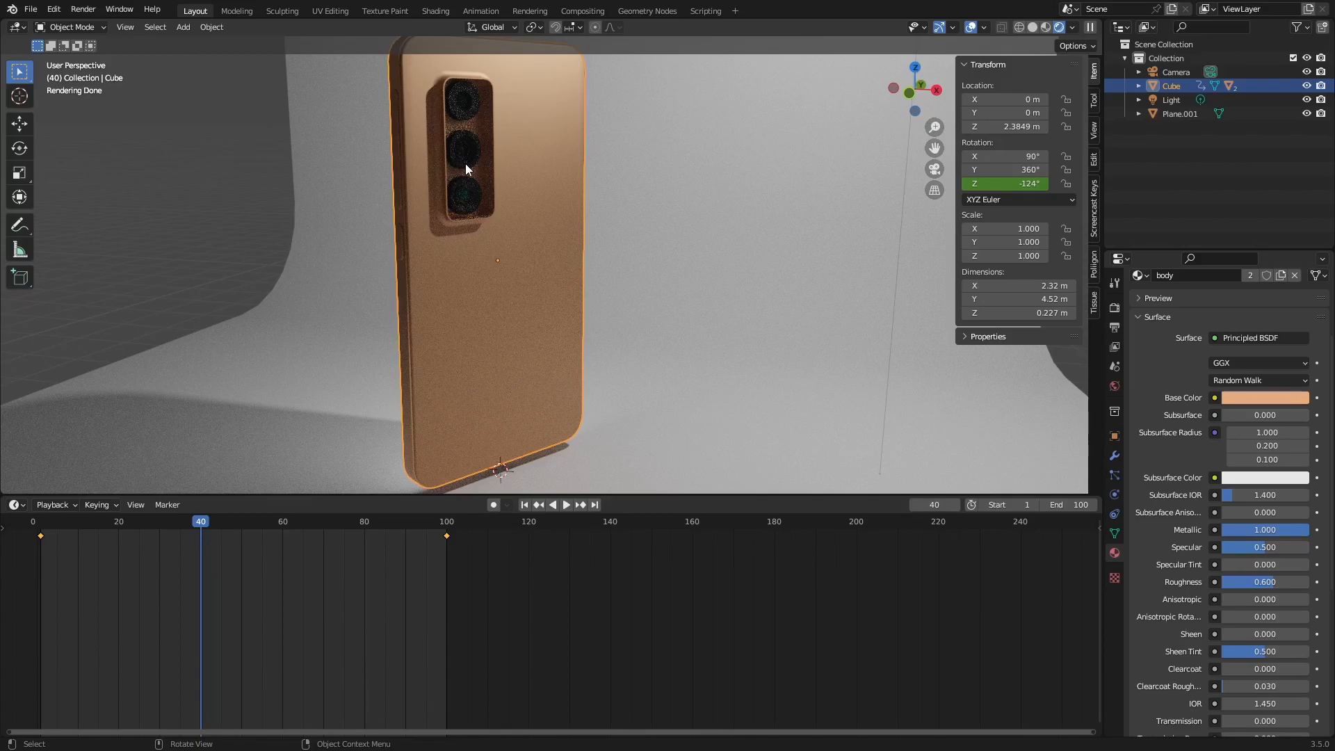
pyautogui.scroll(2, 465, 164)
pyautogui.keyDown('shift'); pyautogui.moveTo(468, 170); pyautogui.dragTo(492, 203, button='middle'); pyautogui.keyUp('shift')
pyautogui.click(490, 194)
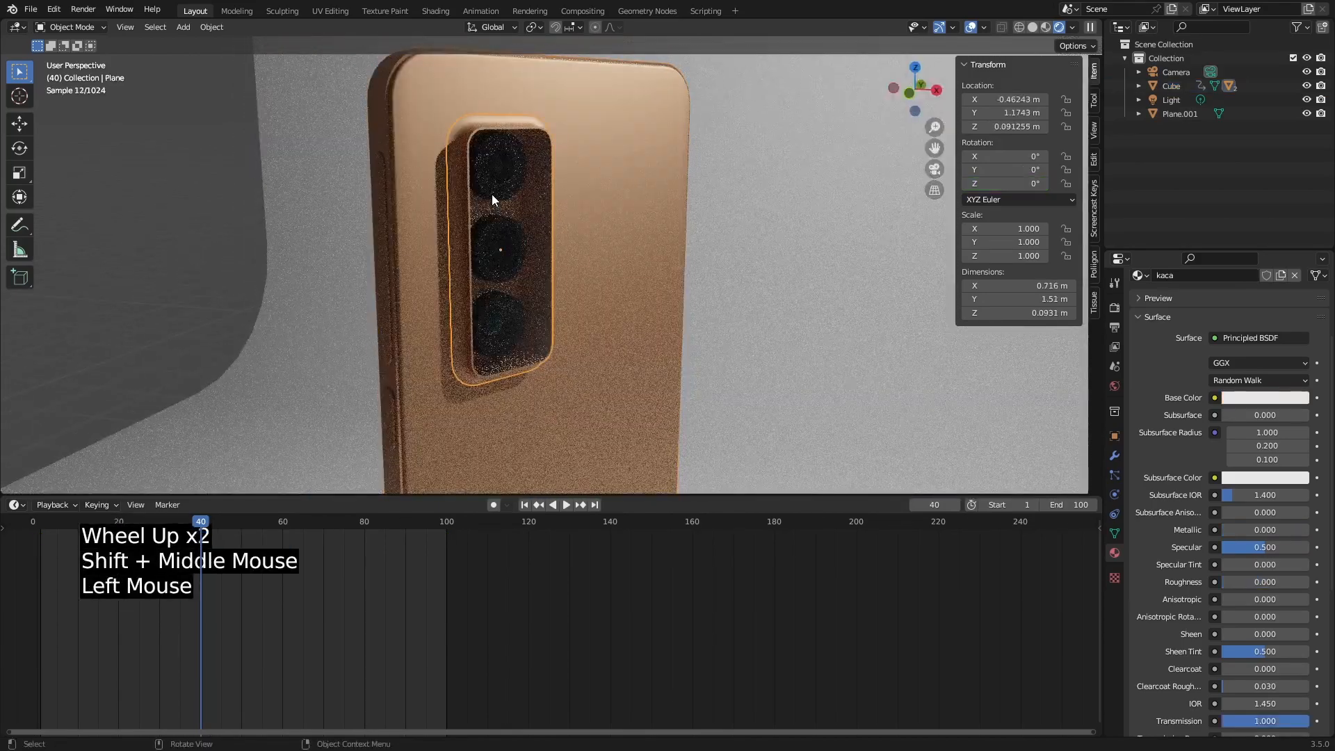
pyautogui.scroll(2, 501, 195)
pyautogui.press('Tab')
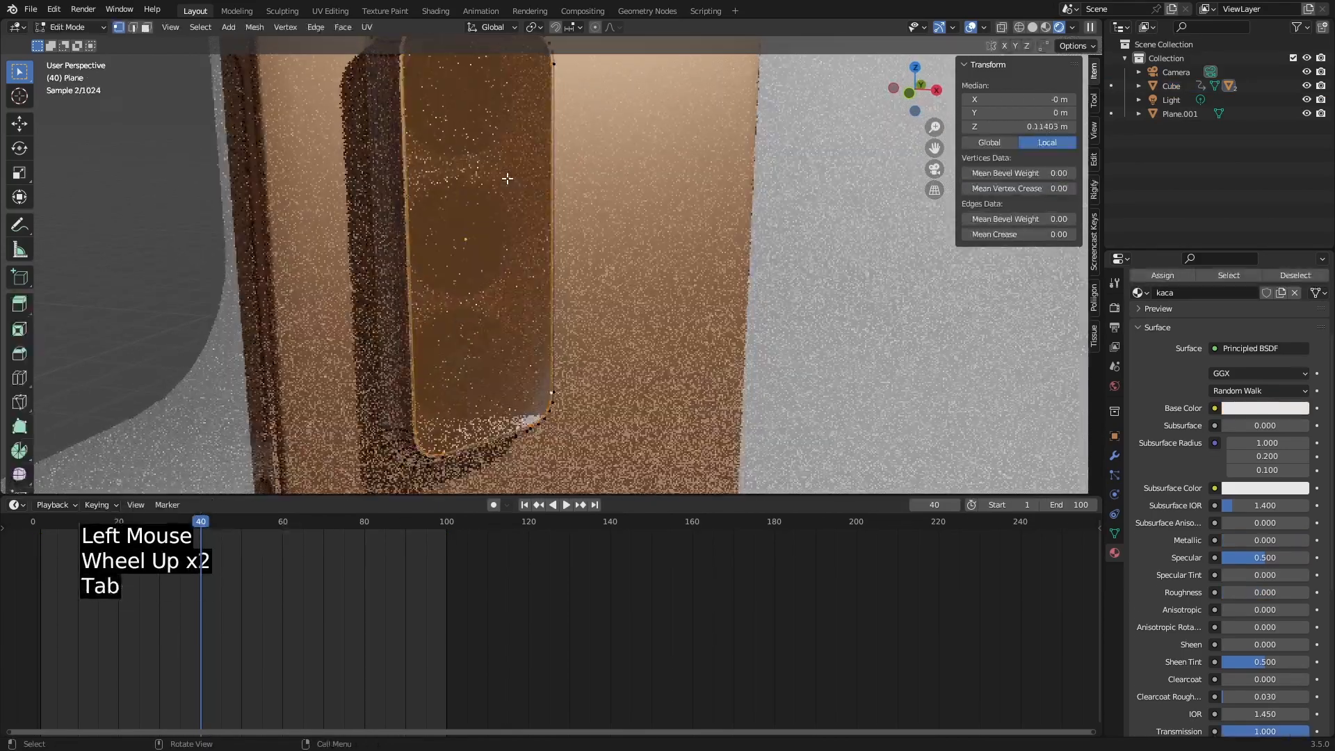
pyautogui.keyDown('shift'); pyautogui.moveTo(507, 179); pyautogui.dragTo(527, 150, button='middle'); pyautogui.keyUp('shift')
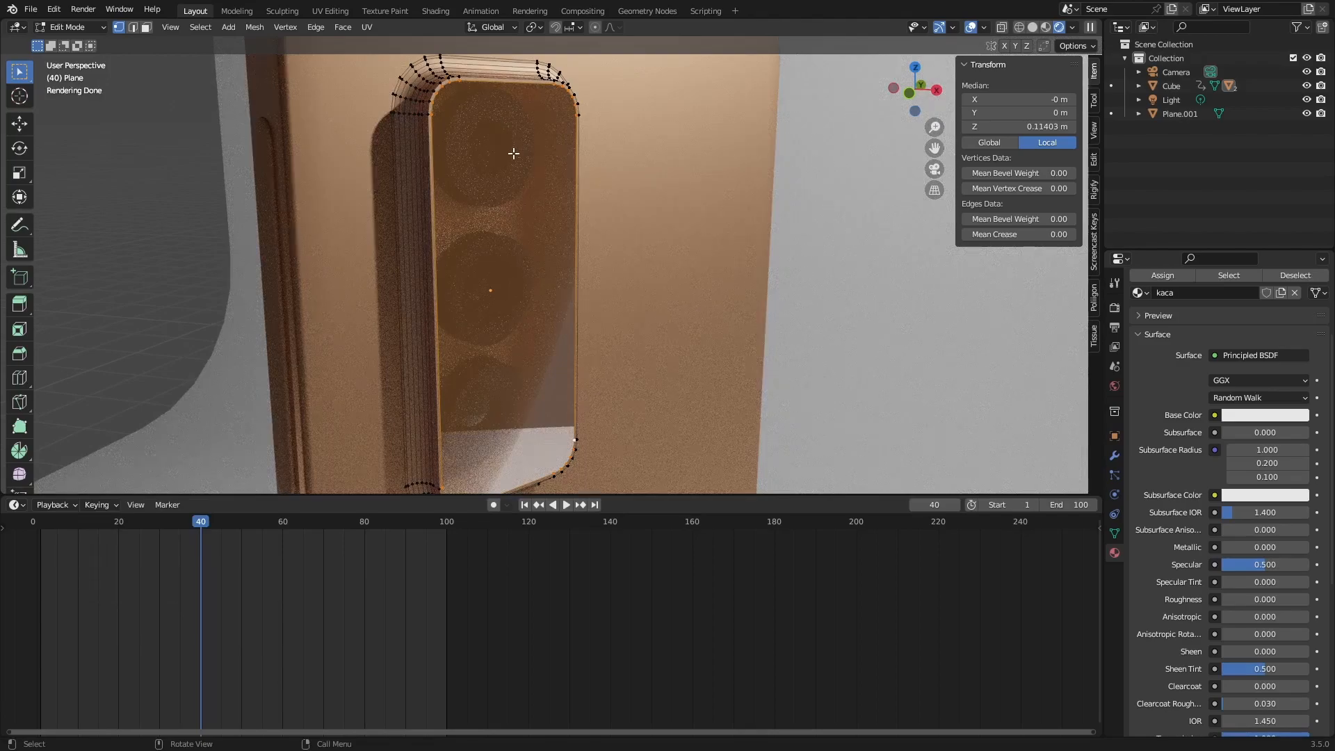
pyautogui.press('h')
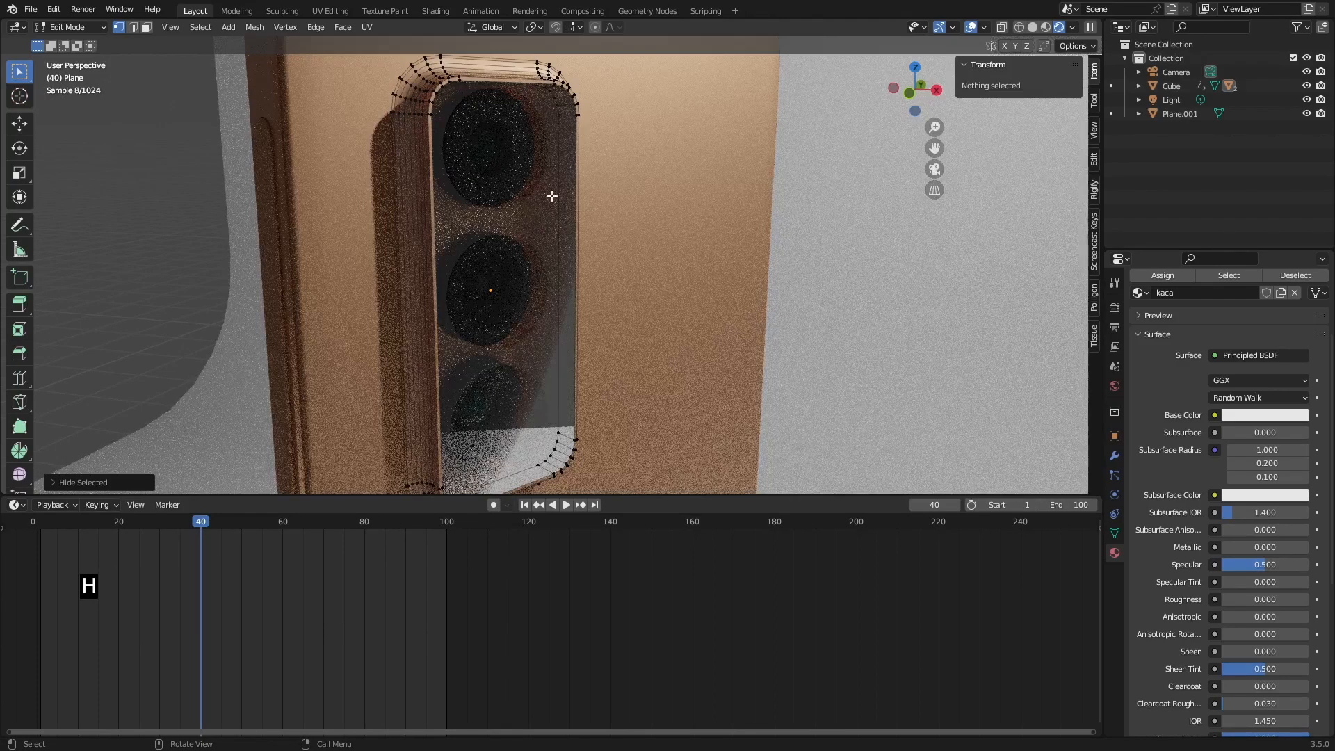
# Assign the existing hitam material, in a new material slot, to the camera module's recessed face and its surrounding inner walls.
pyautogui.moveTo(551, 202)
pyautogui.mouseDown(button='middle')
pyautogui.moveTo(526, 190)
pyautogui.moveTo(530, 214)
pyautogui.mouseUp(button='middle')
pyautogui.click(532, 213)
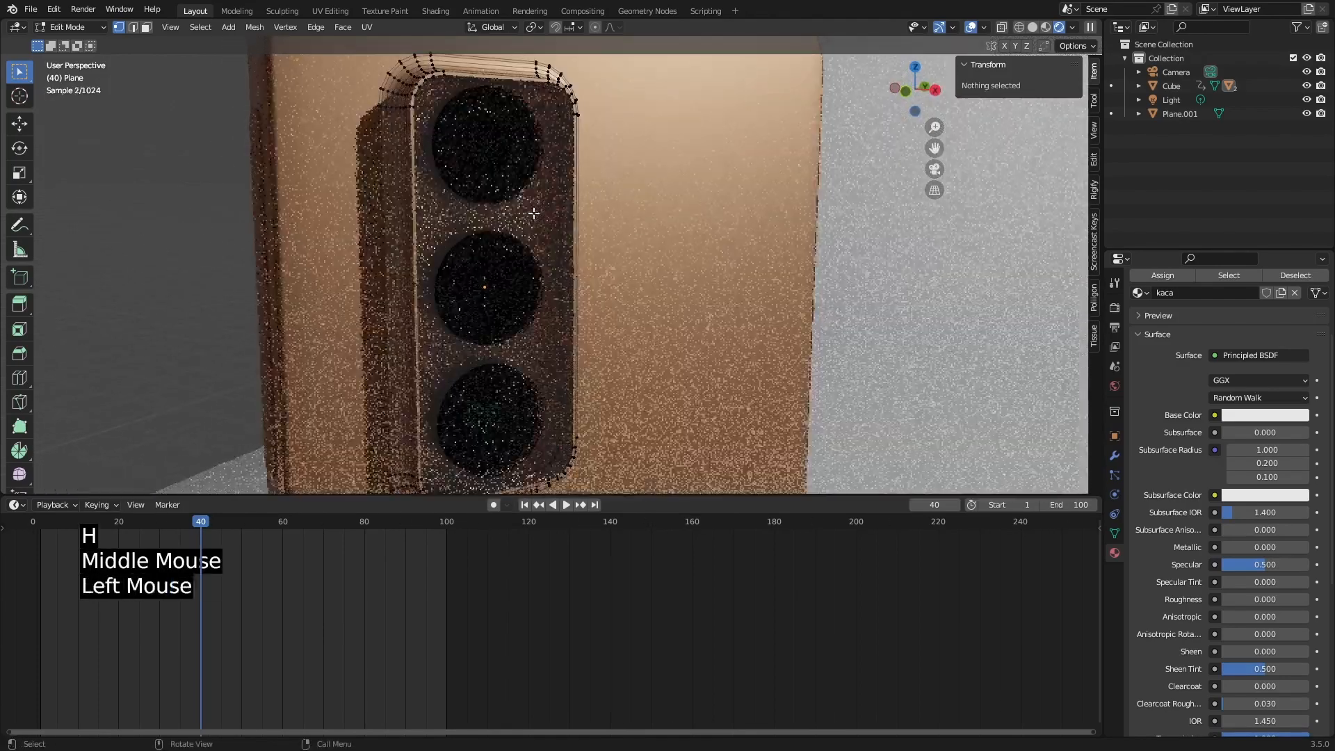
pyautogui.press('3')
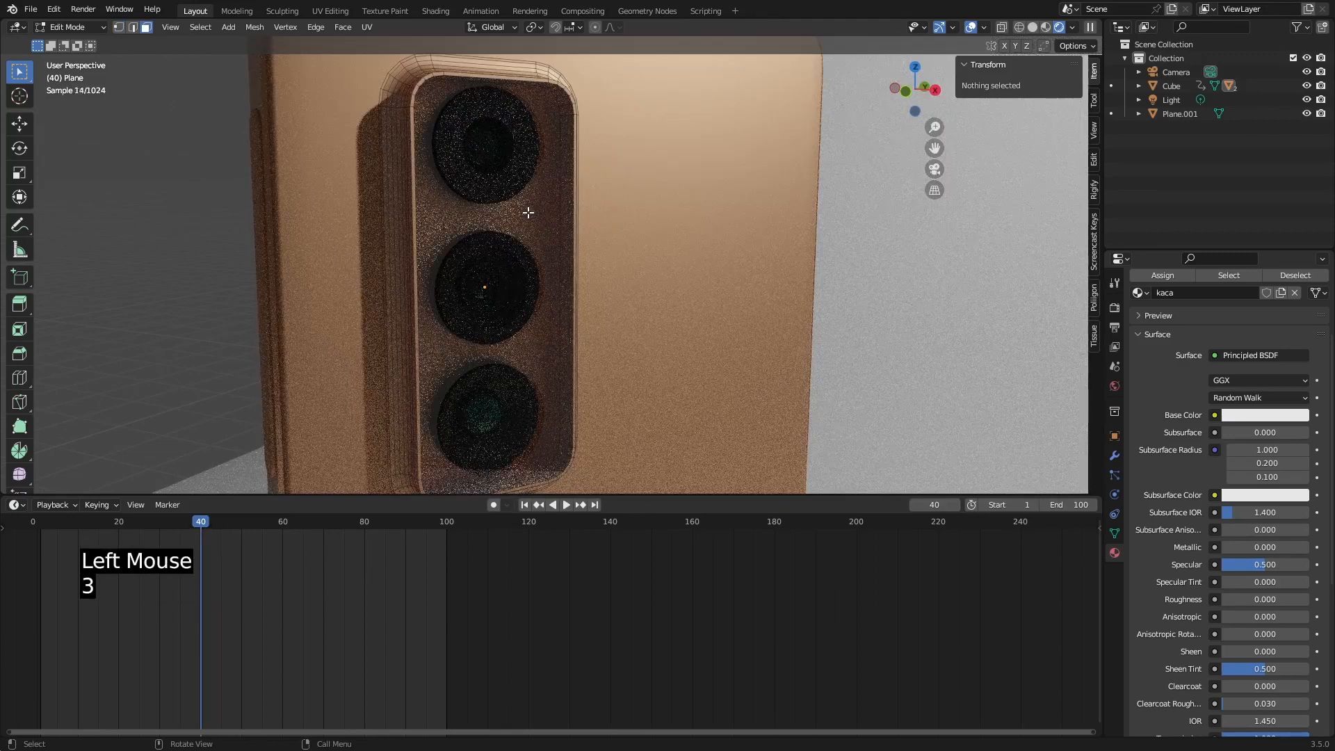
pyautogui.click(529, 213)
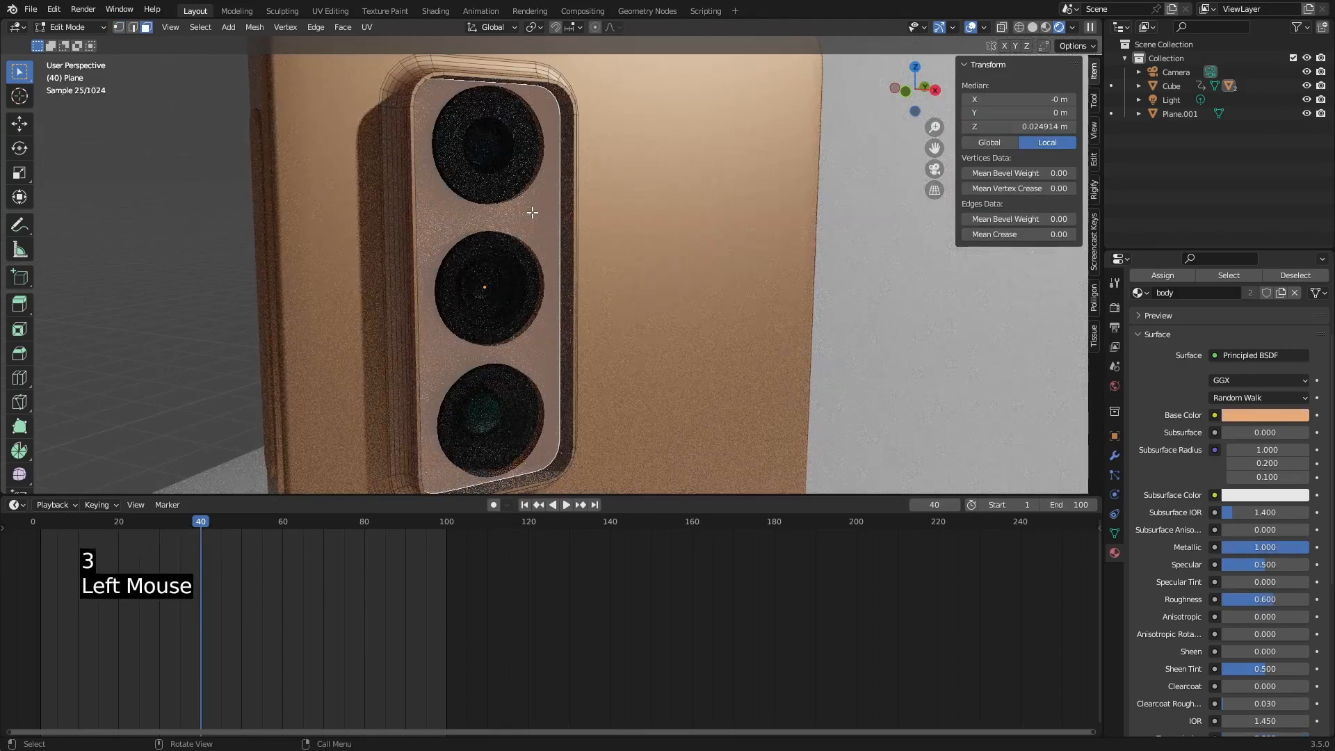
pyautogui.press('ctrl+KP_Add')
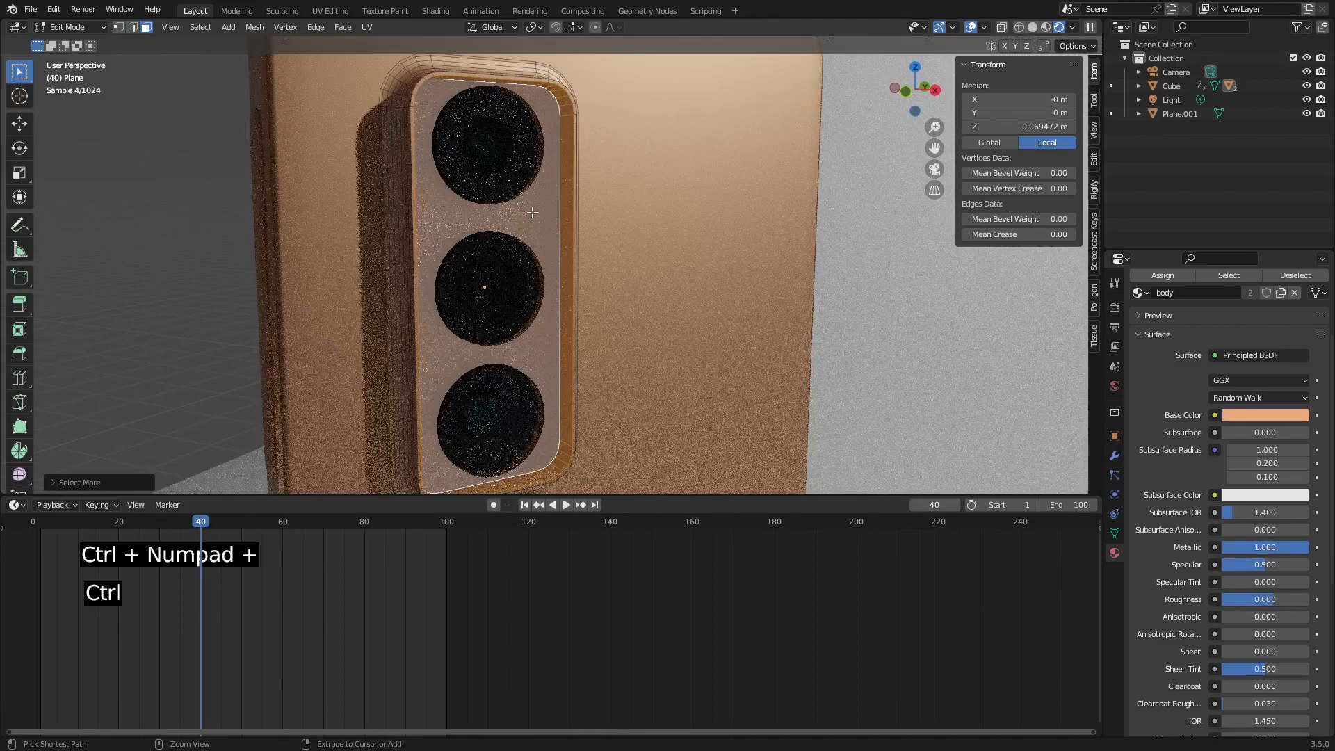
pyautogui.scroll(4, 1196, 341)
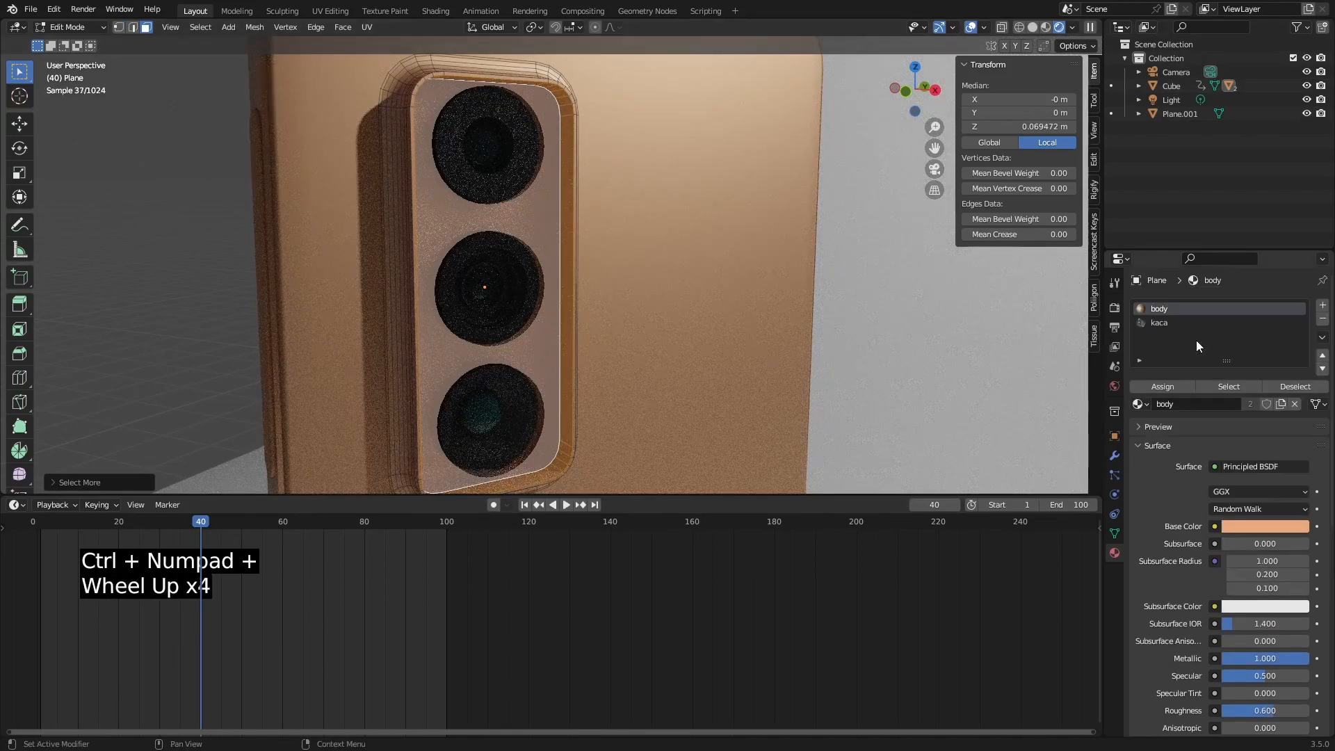
pyautogui.click(1198, 336)
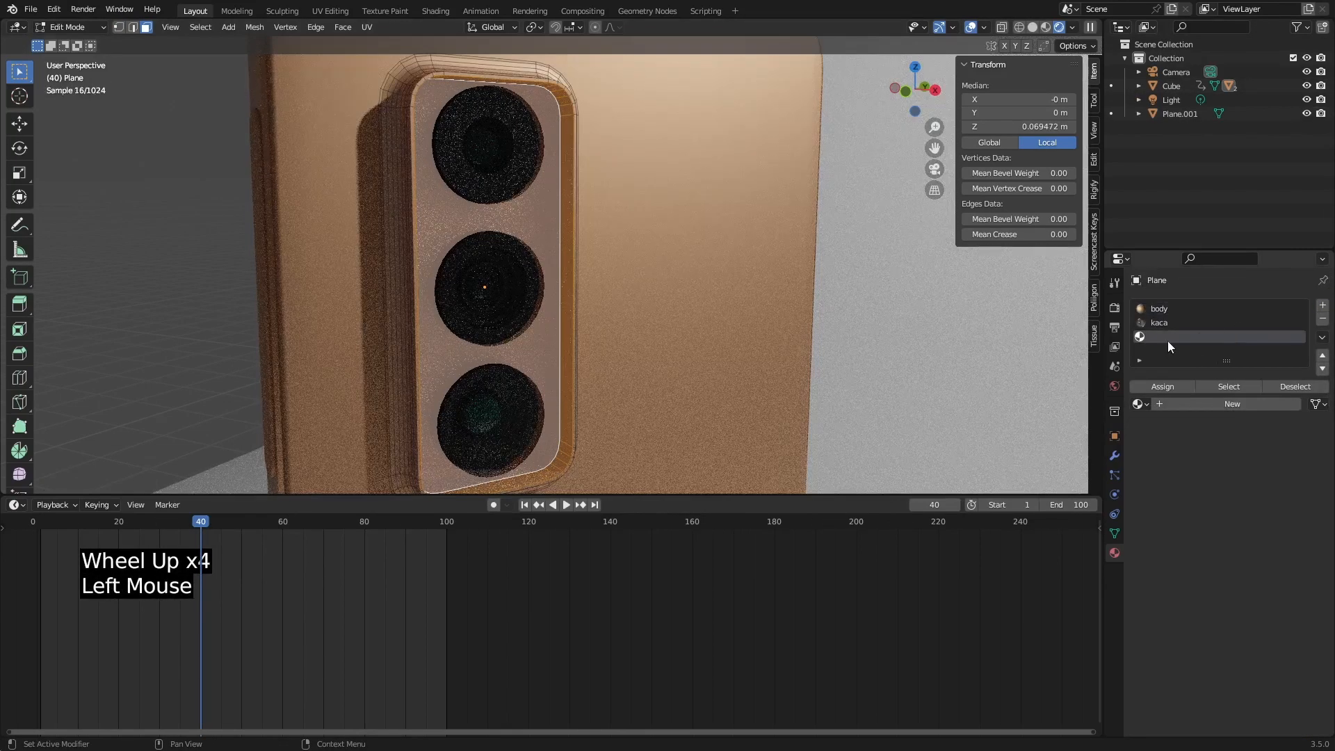
pyautogui.click(1138, 405)
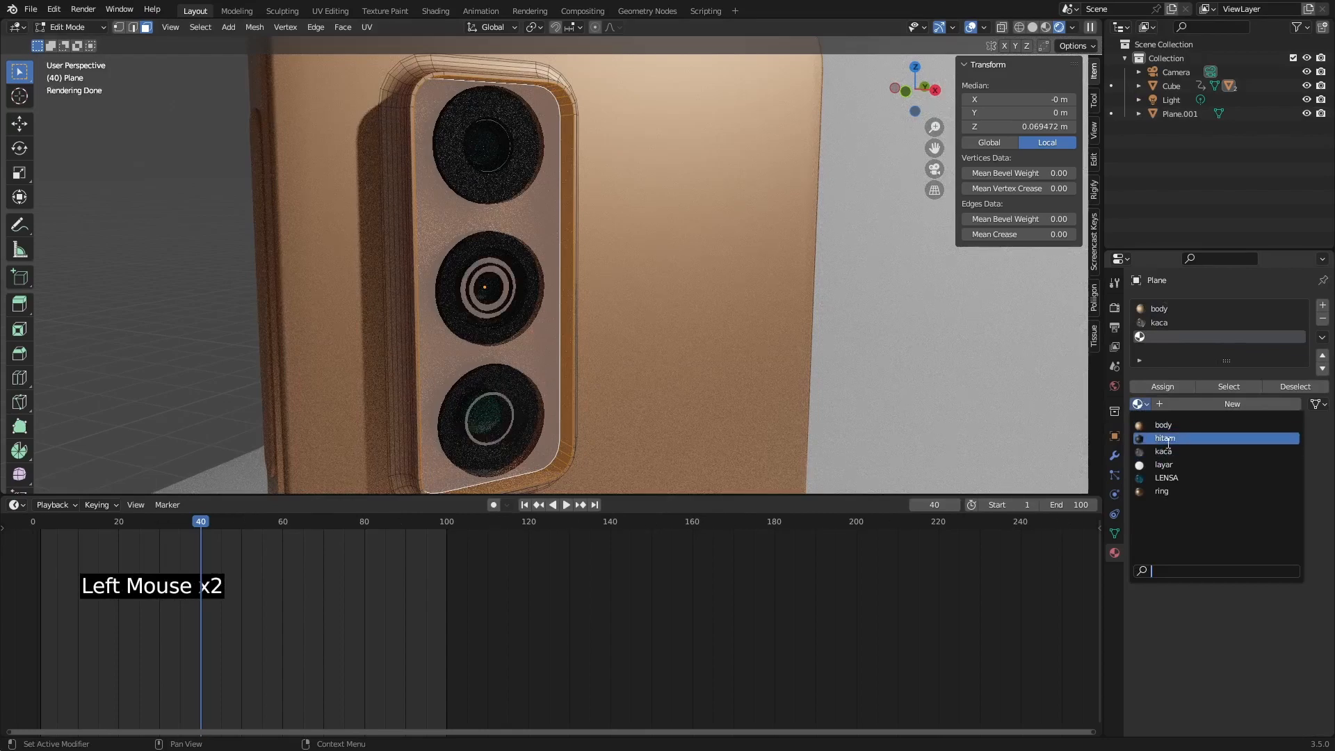
pyautogui.click(1167, 440)
pyautogui.click(1162, 387)
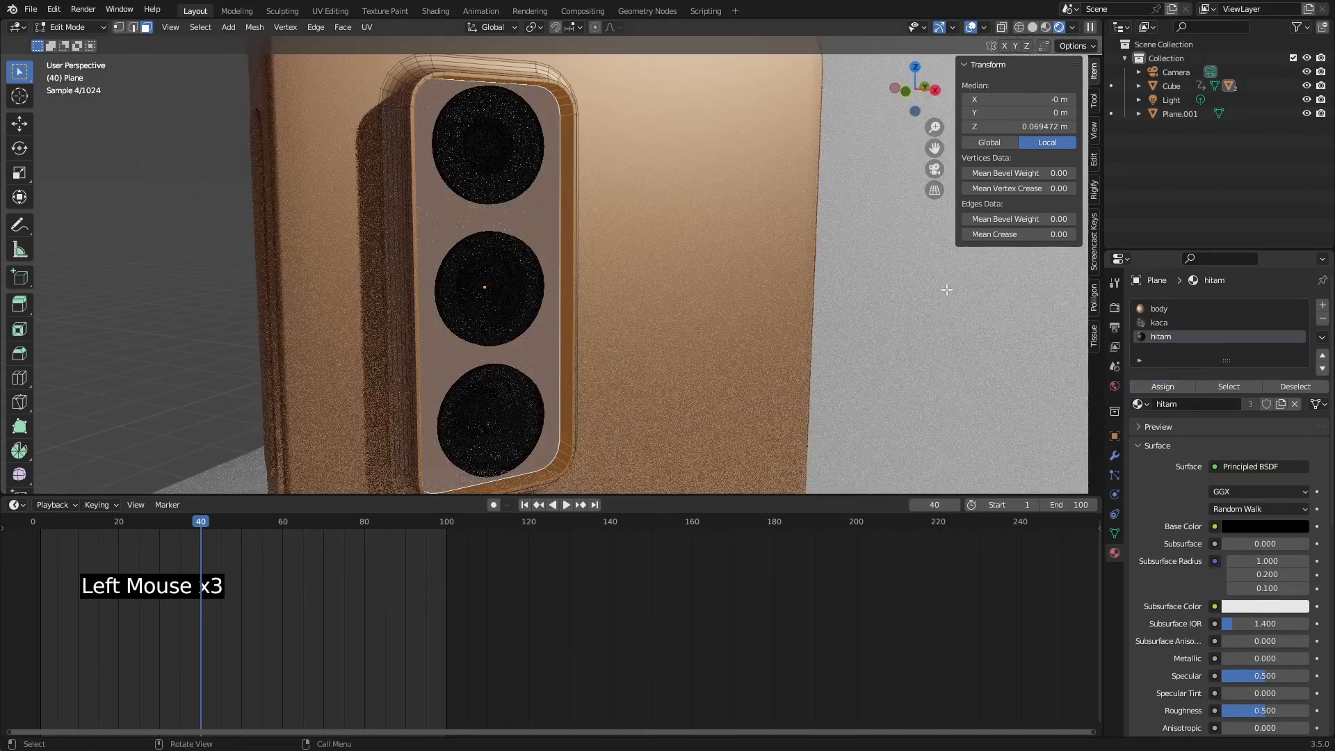
# Reveal the camera module's hidden glass cover face and return to Object Mode.
pyautogui.press('1')
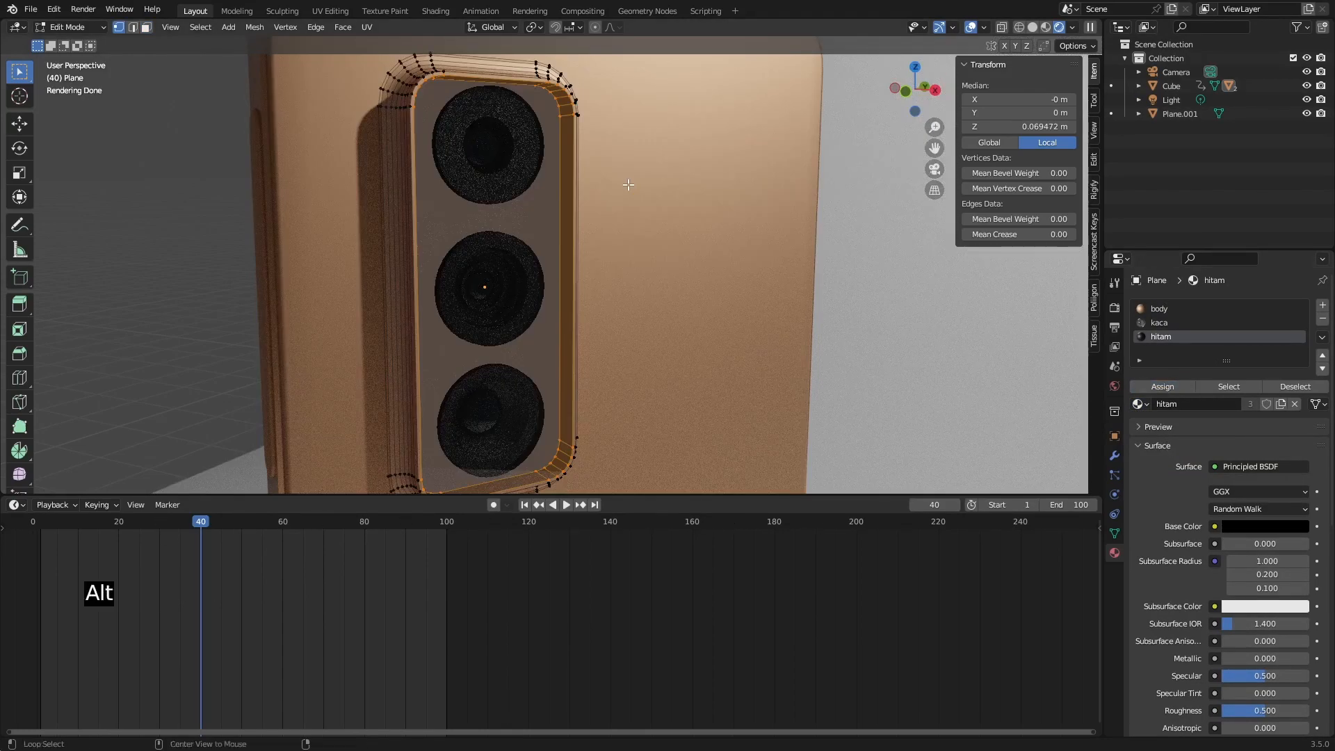
pyautogui.hotkey('alt', 'h')
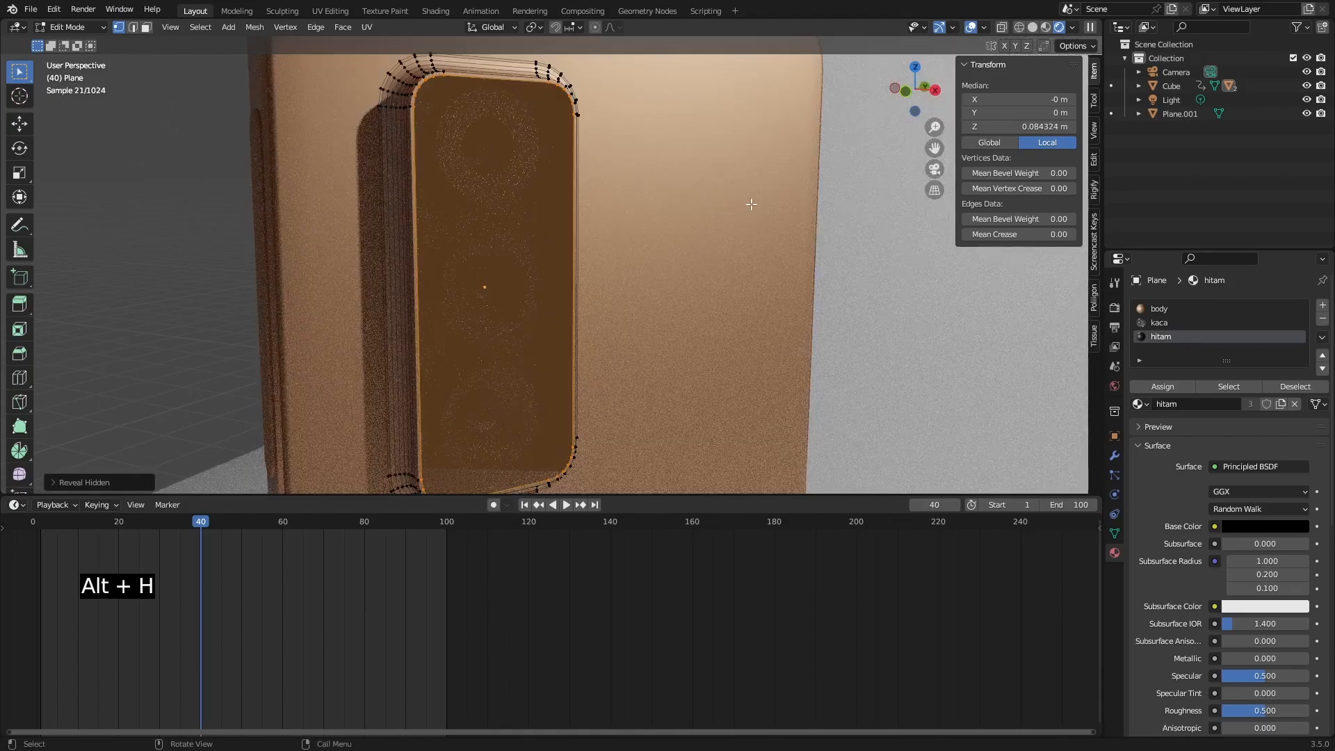
pyautogui.press('Tab')
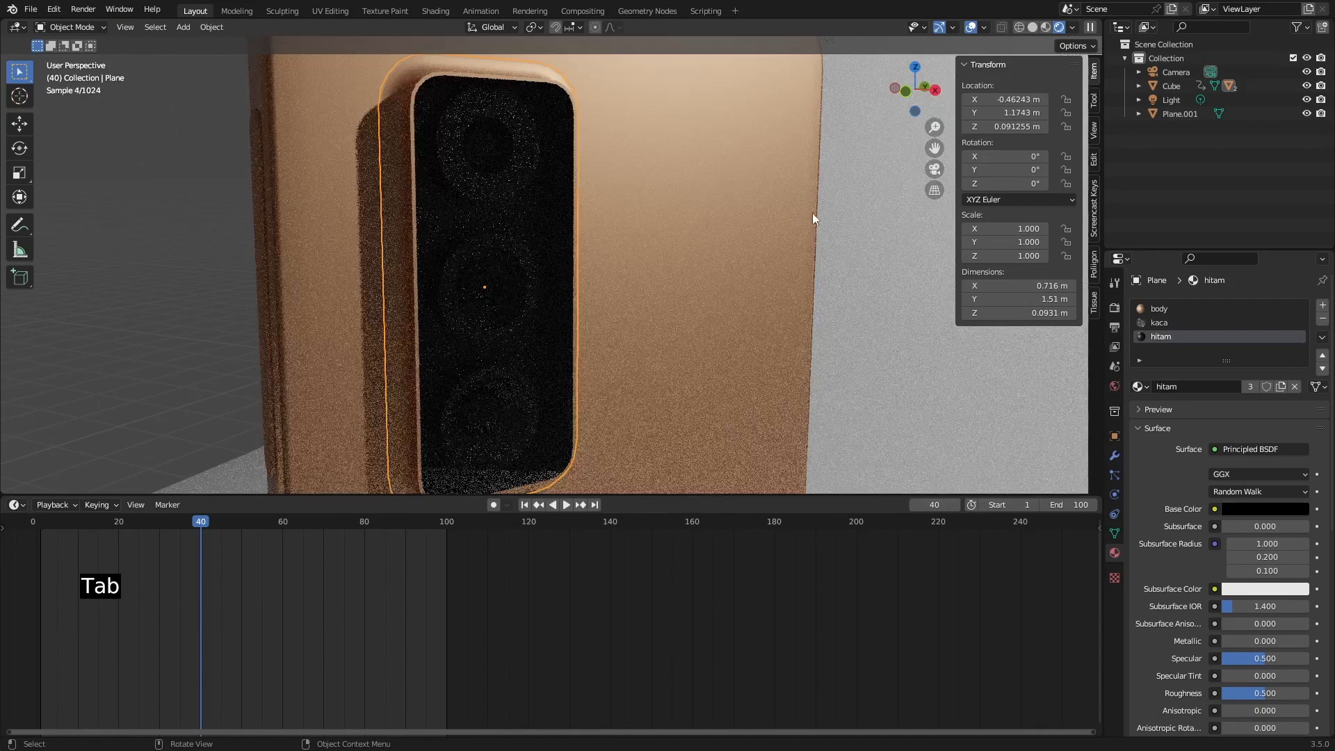
# Play the turn animation from frame 40 to check the phone's back and camera module in the rendered view.
pyautogui.scroll(-2, 796, 213)
pyautogui.scroll(2, 765, 219)
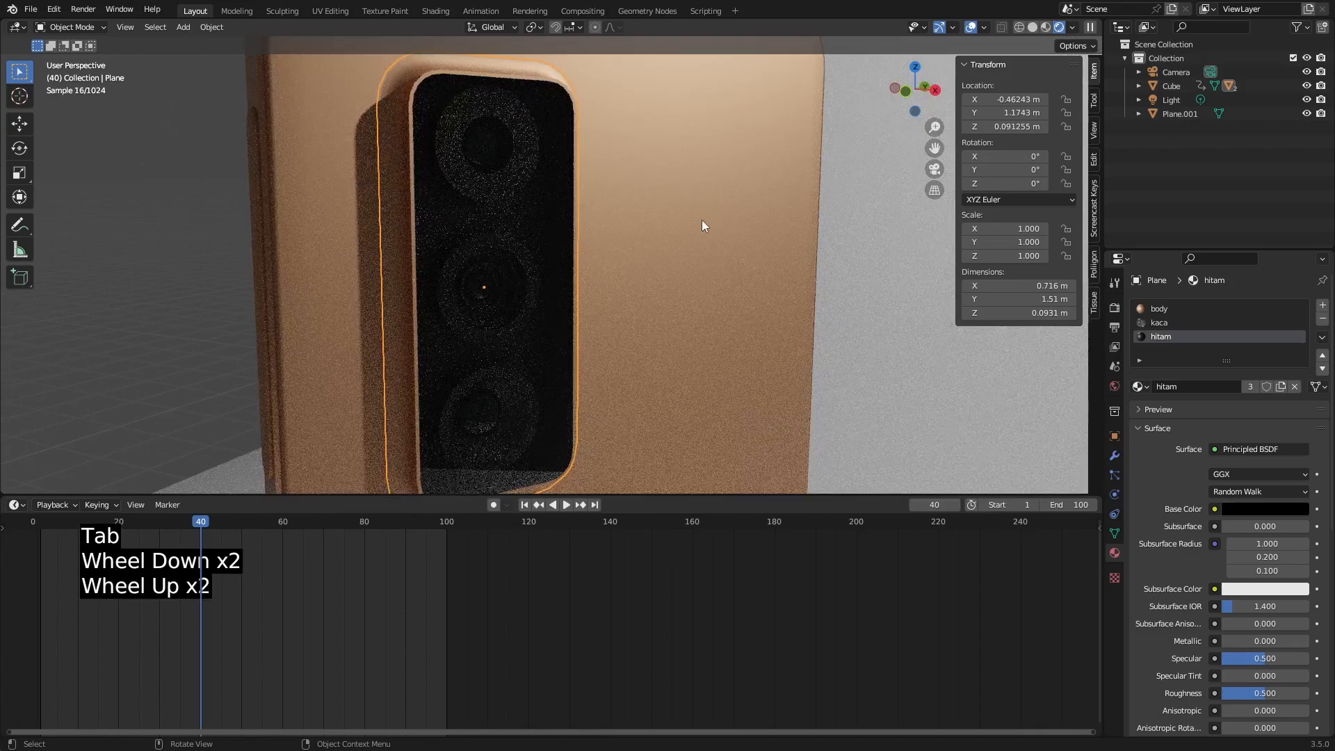
pyautogui.scroll(-2, 679, 207)
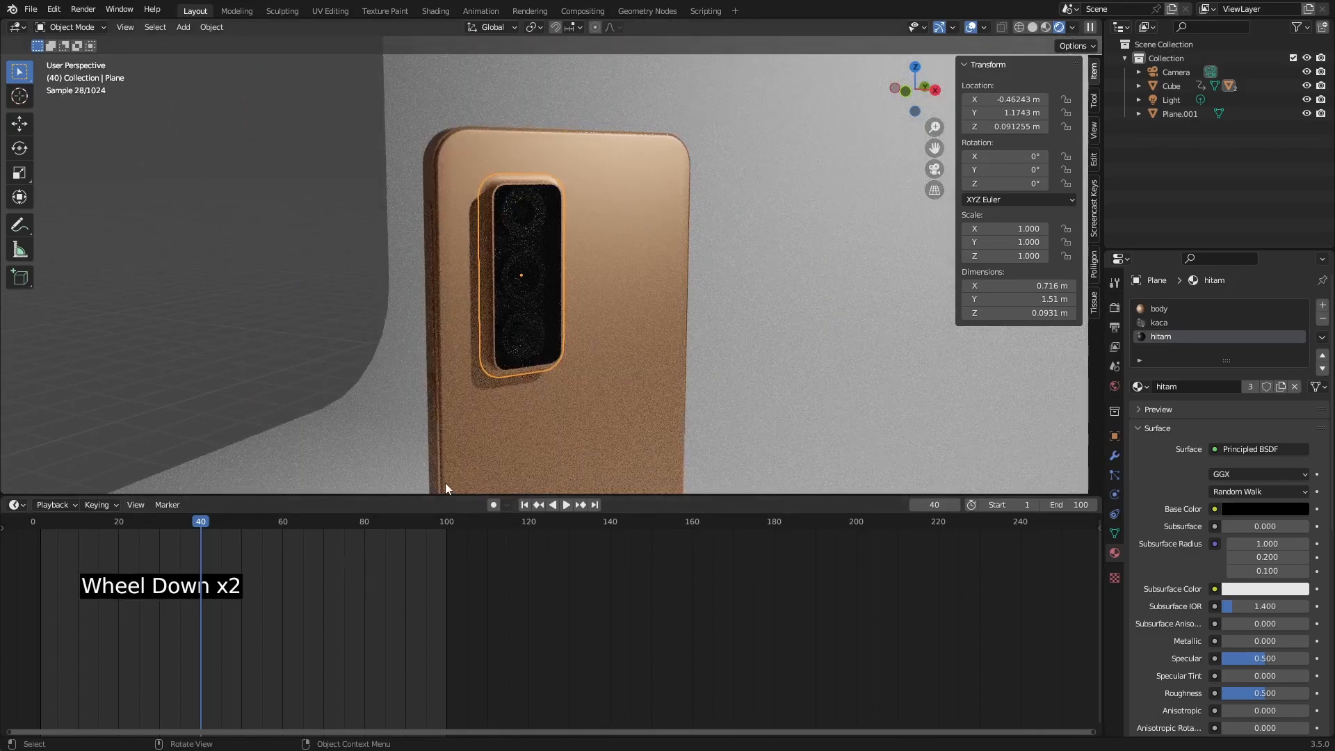
pyautogui.press('space')
pyautogui.press('space')
pyautogui.press('space')
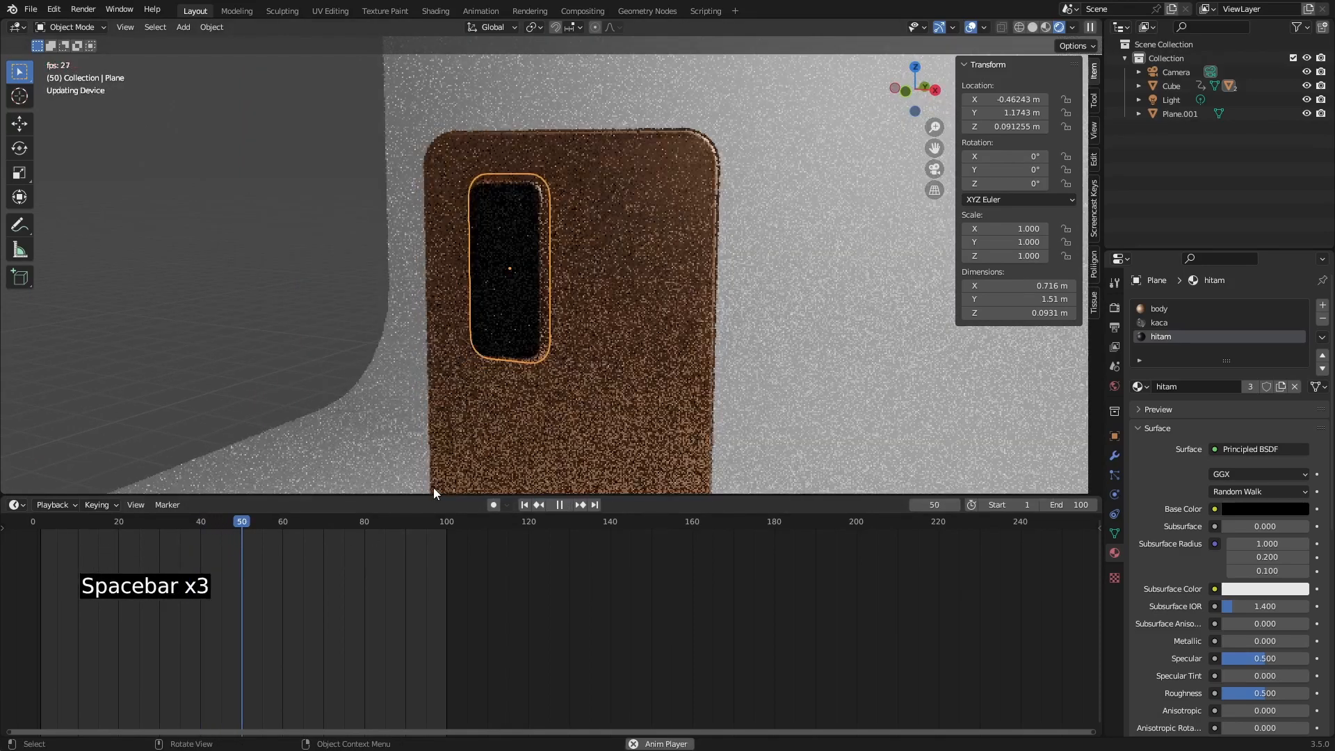